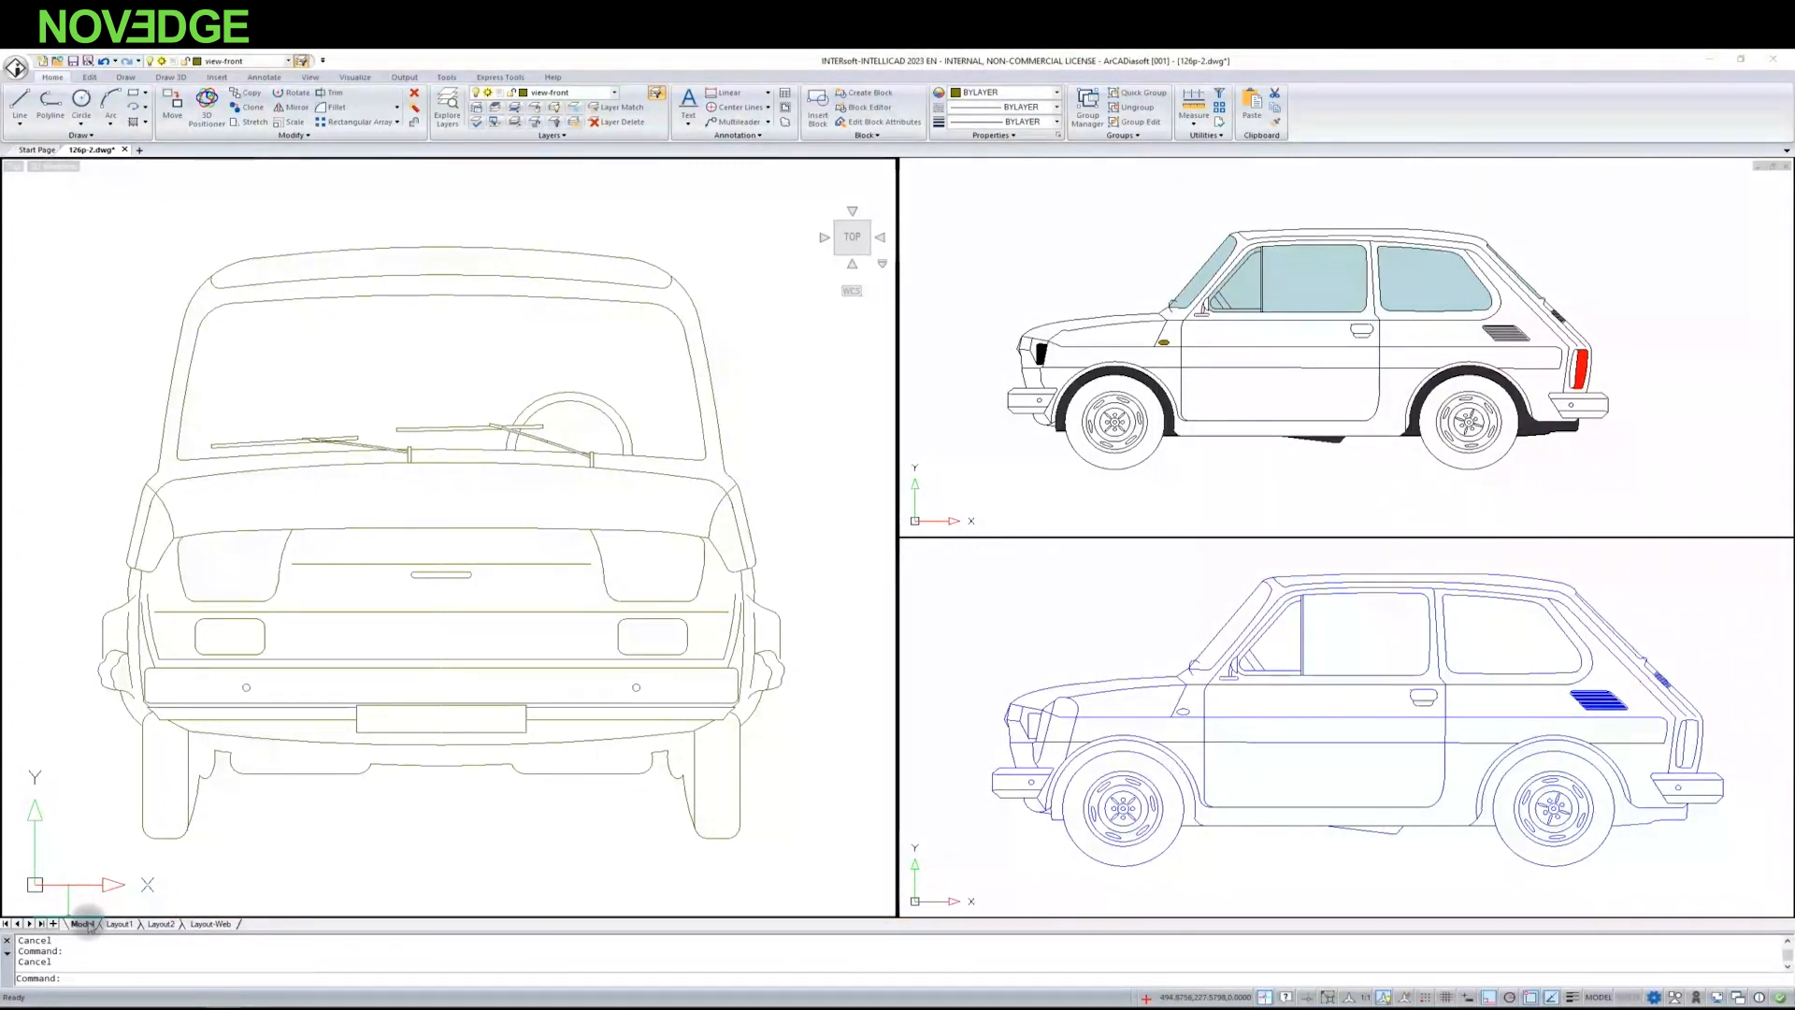
Step: Return to model space and switch the display from three viewports to a single viewport
click(166, 925)
click(82, 926)
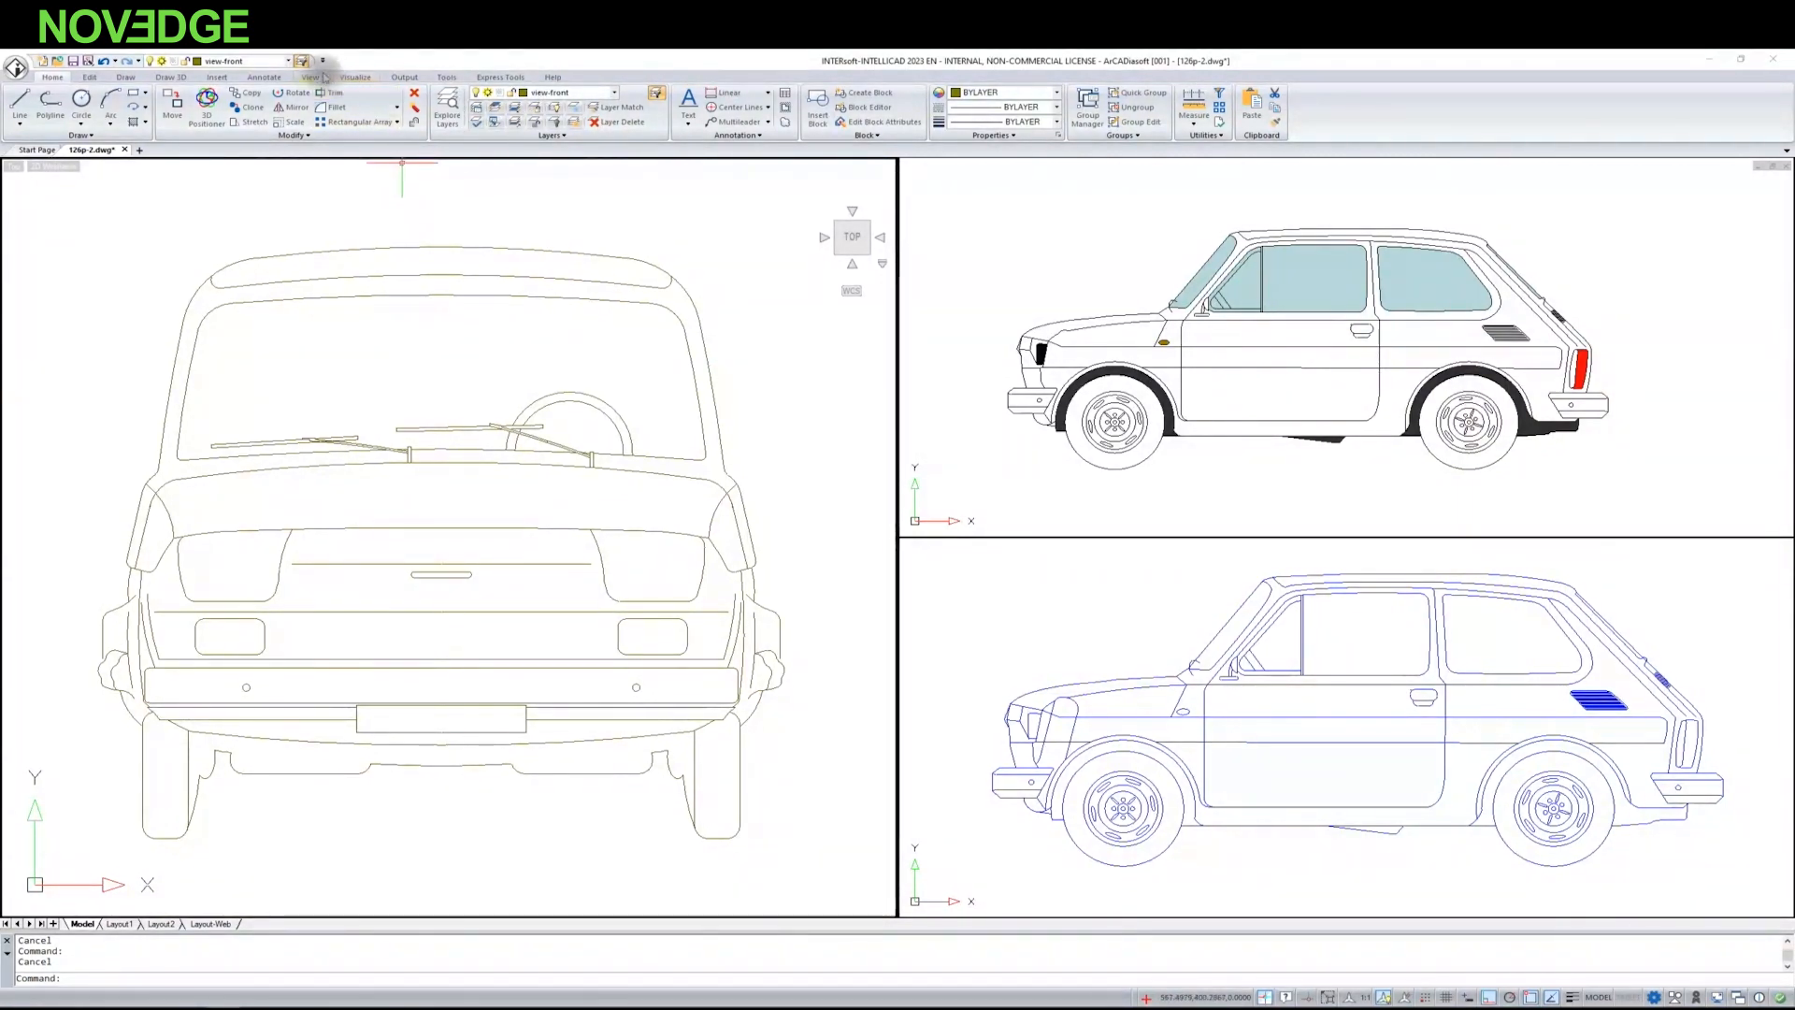
click(310, 77)
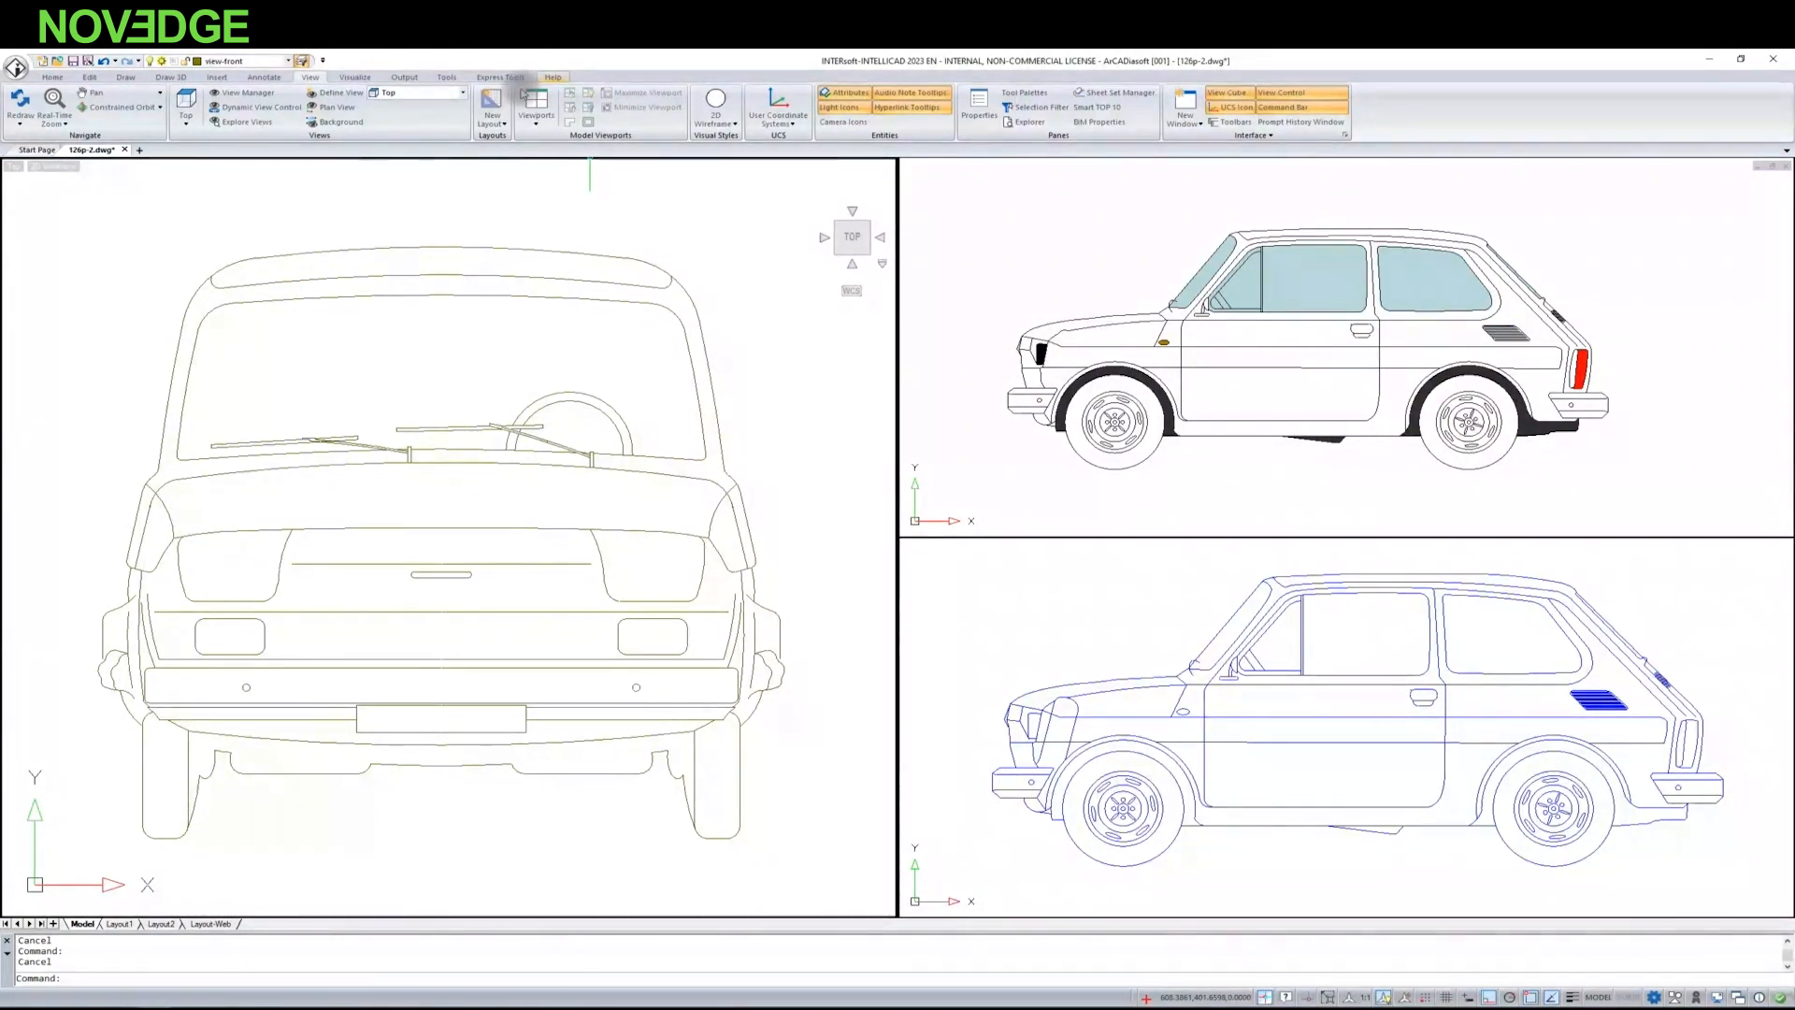
click(537, 124)
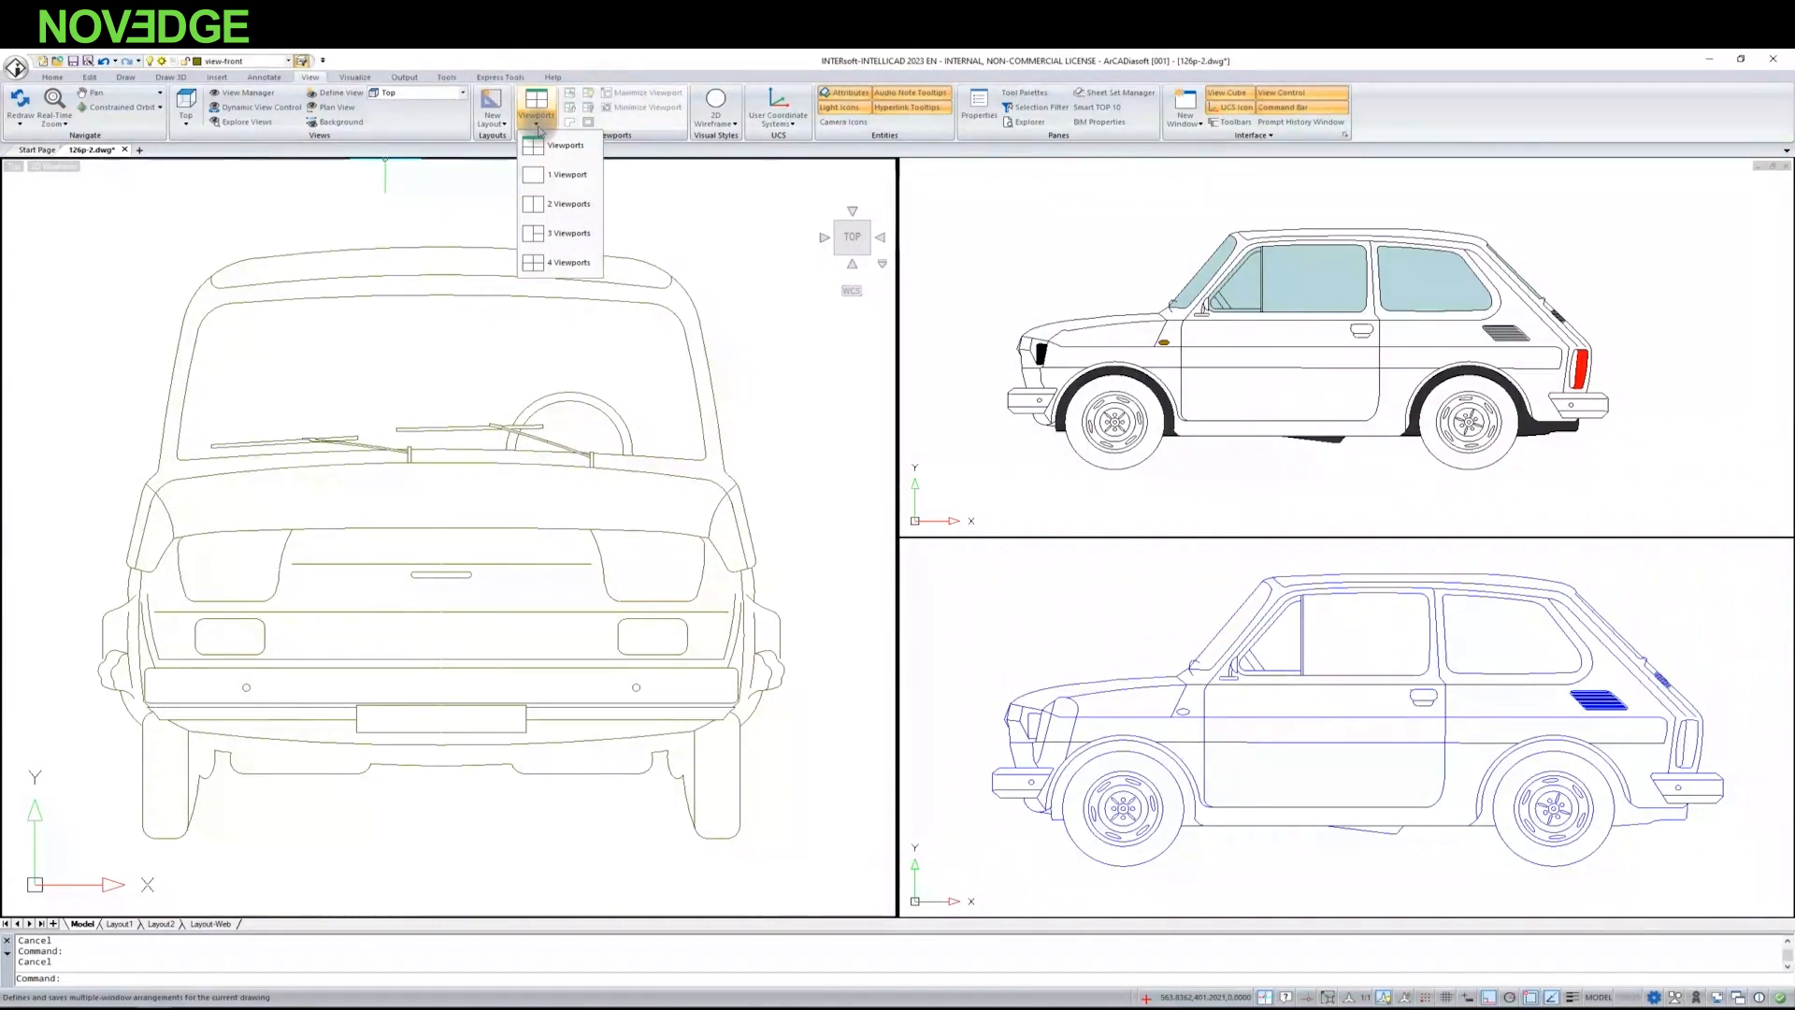
click(539, 129)
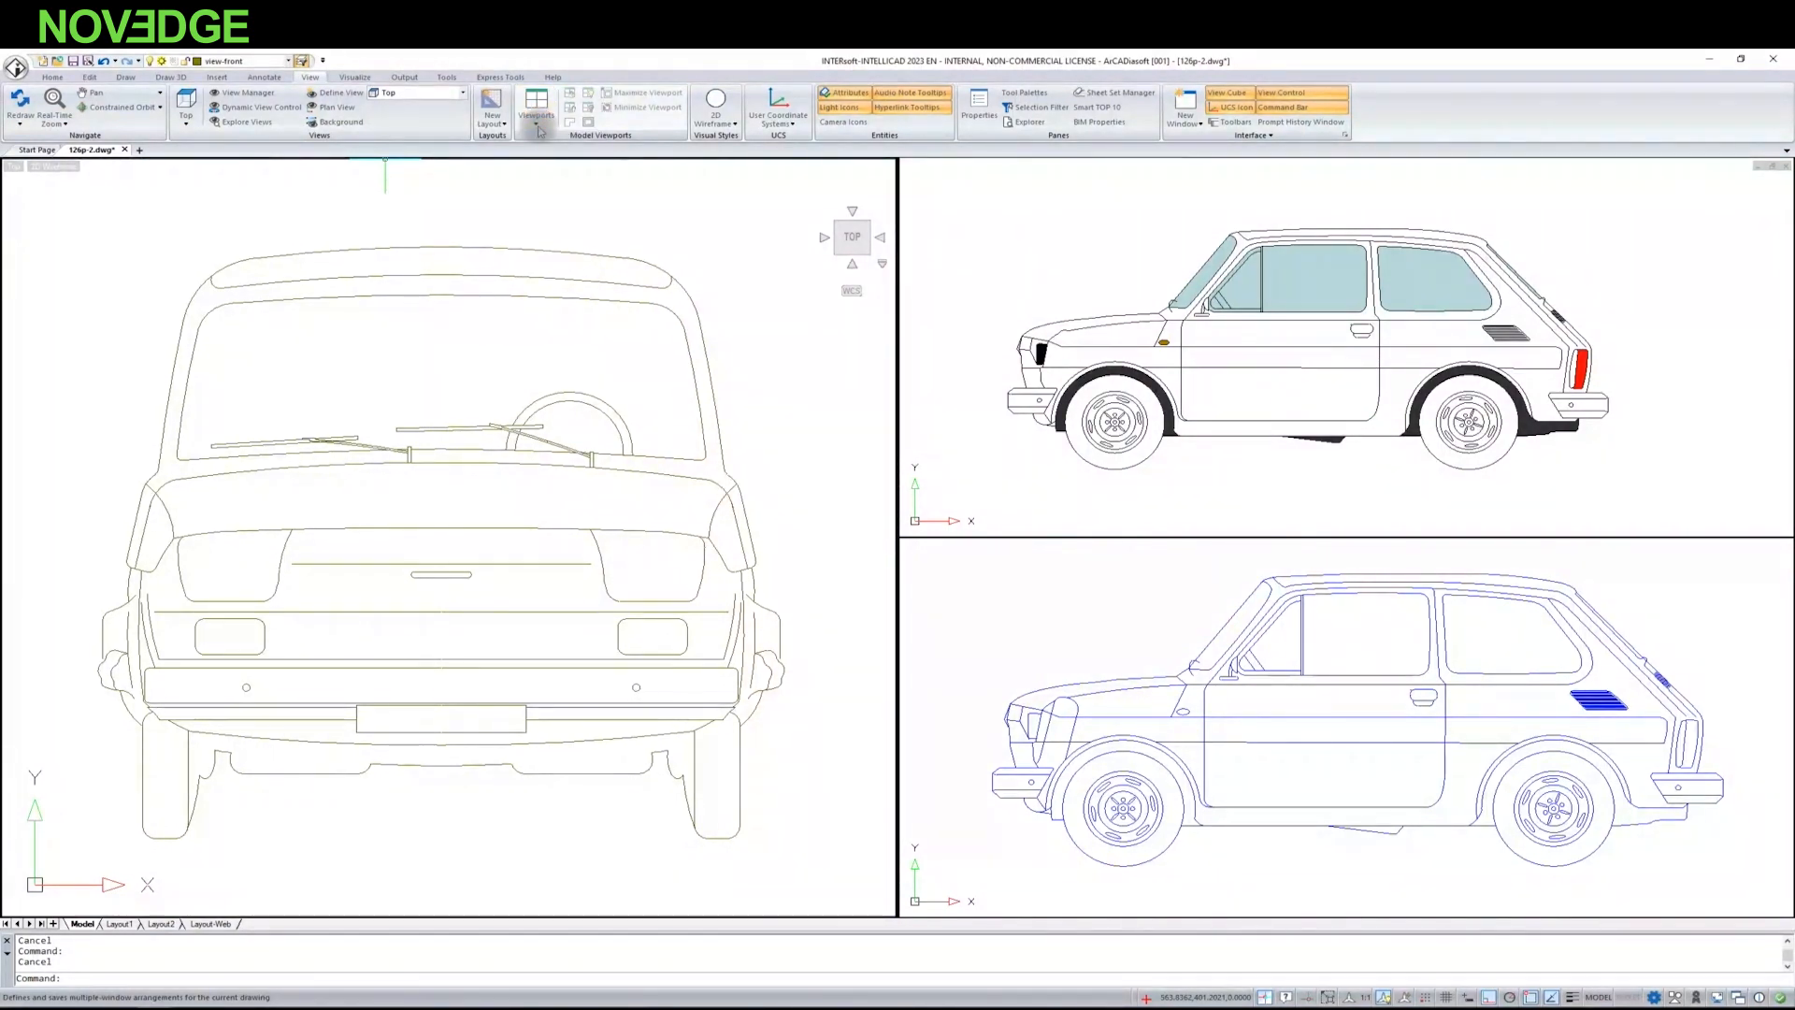
click(539, 128)
click(563, 175)
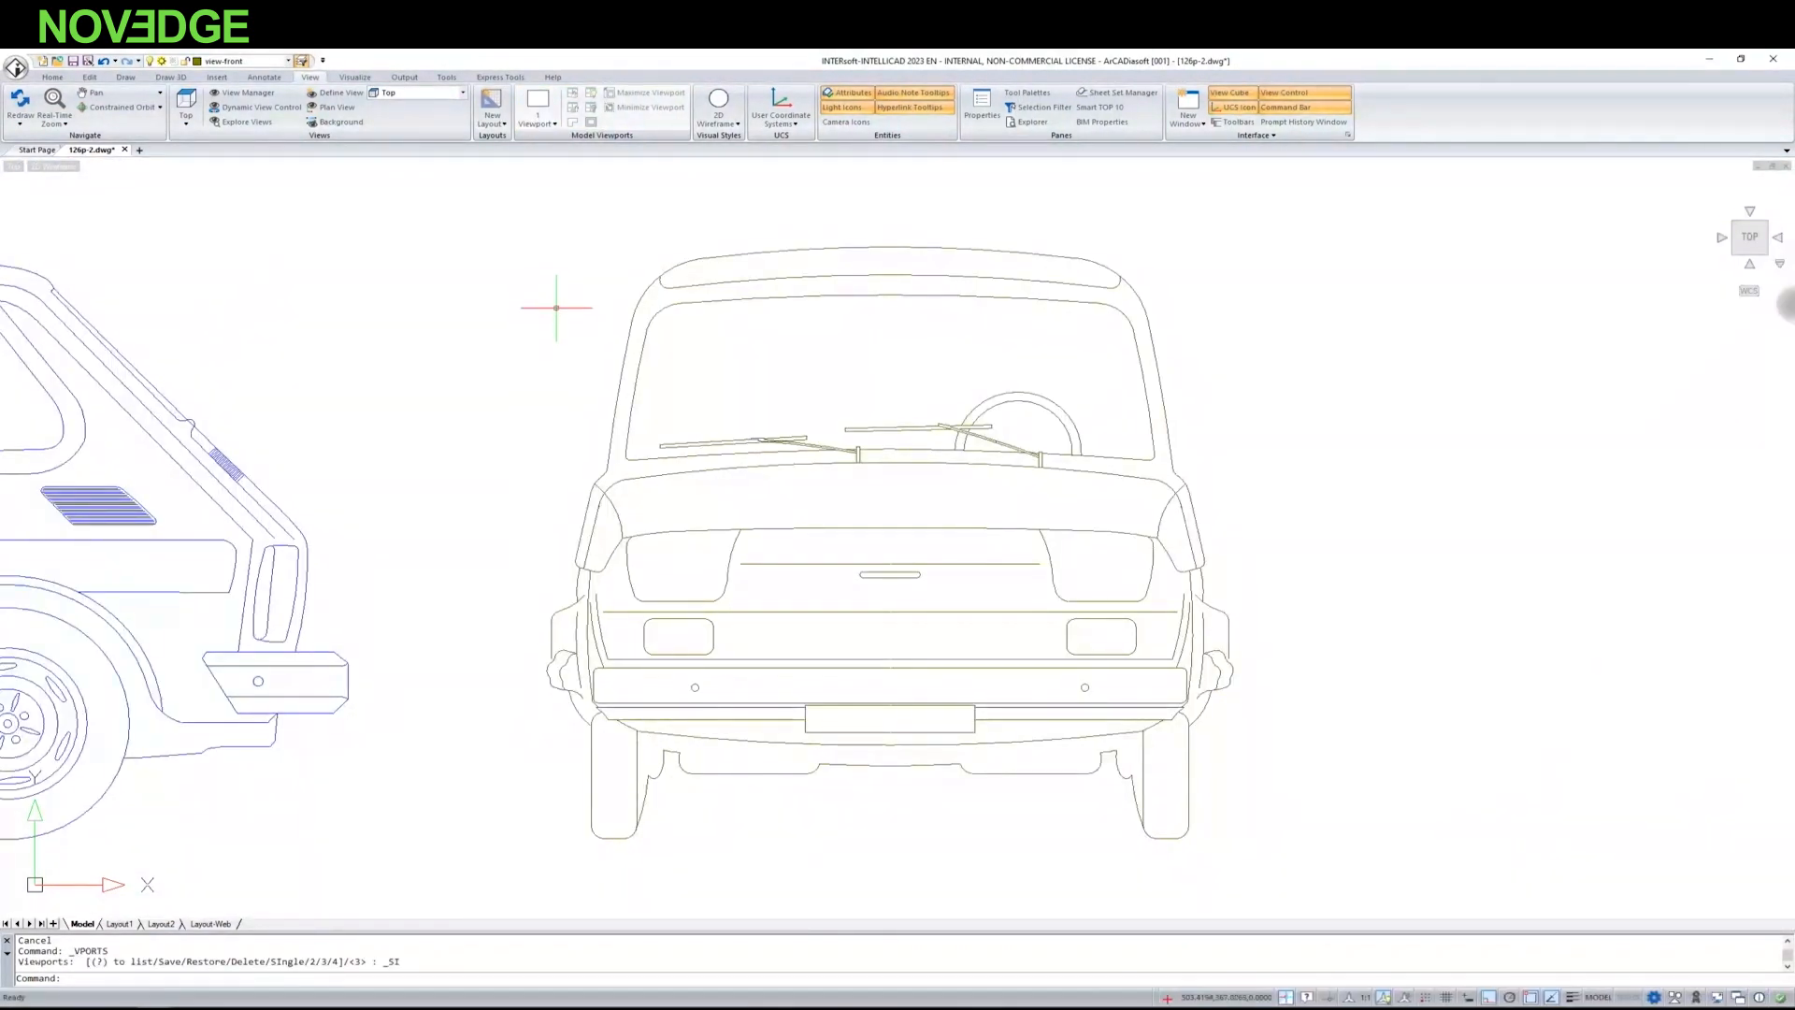
Step: Examine the car views in model space and frame the coloured side view
scroll(781, 388, down, 5)
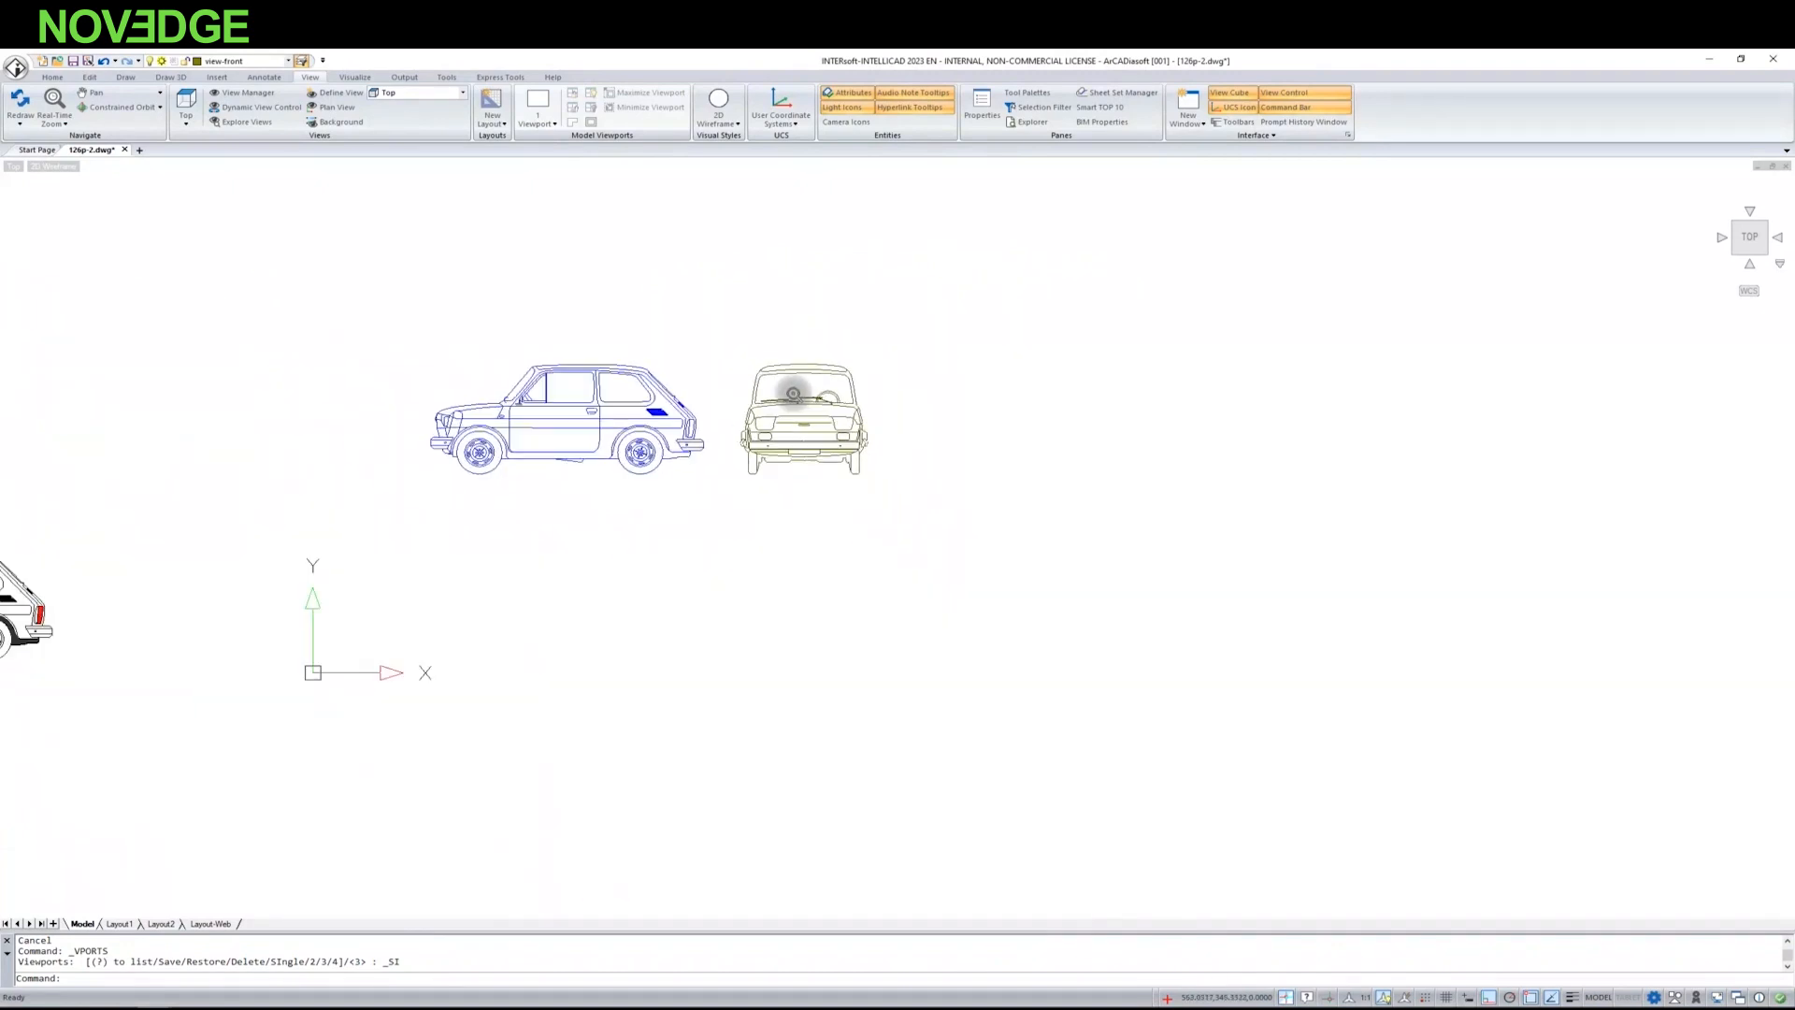
scroll(794, 393, down, 2)
middle_drag(478, 514, 773, 505)
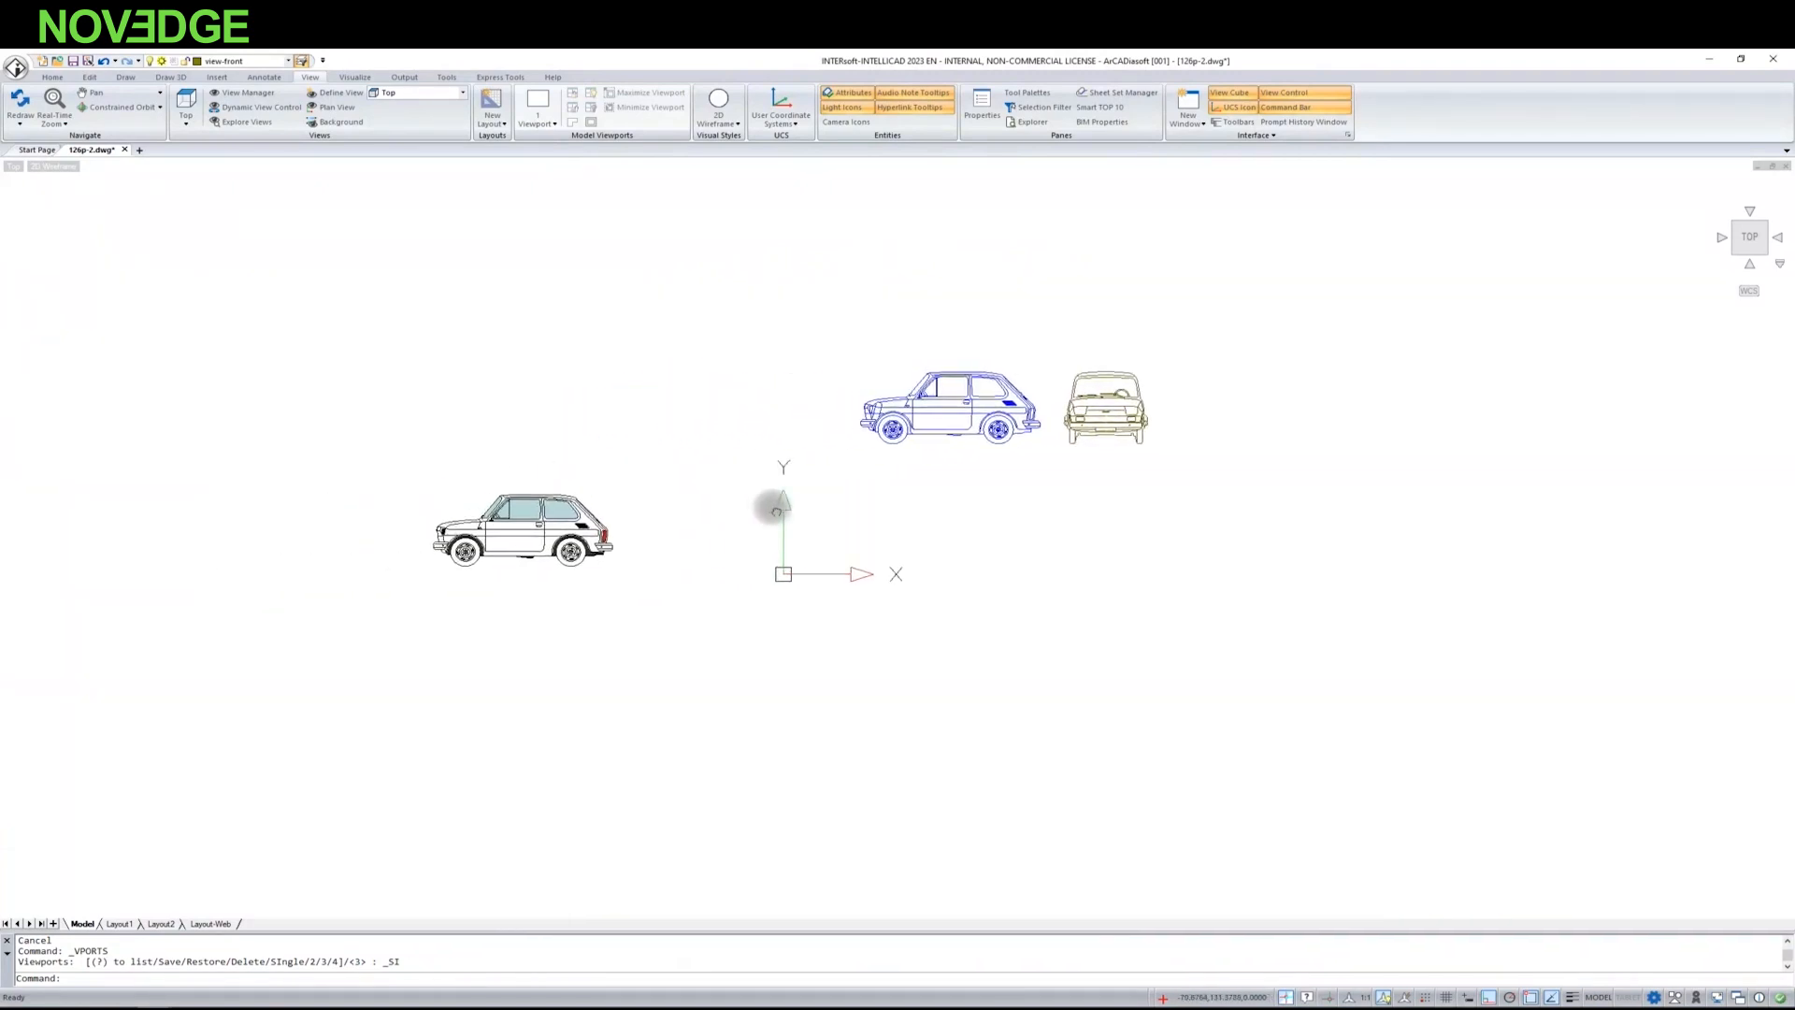
scroll(774, 505, up, 3)
scroll(783, 509, down, 2)
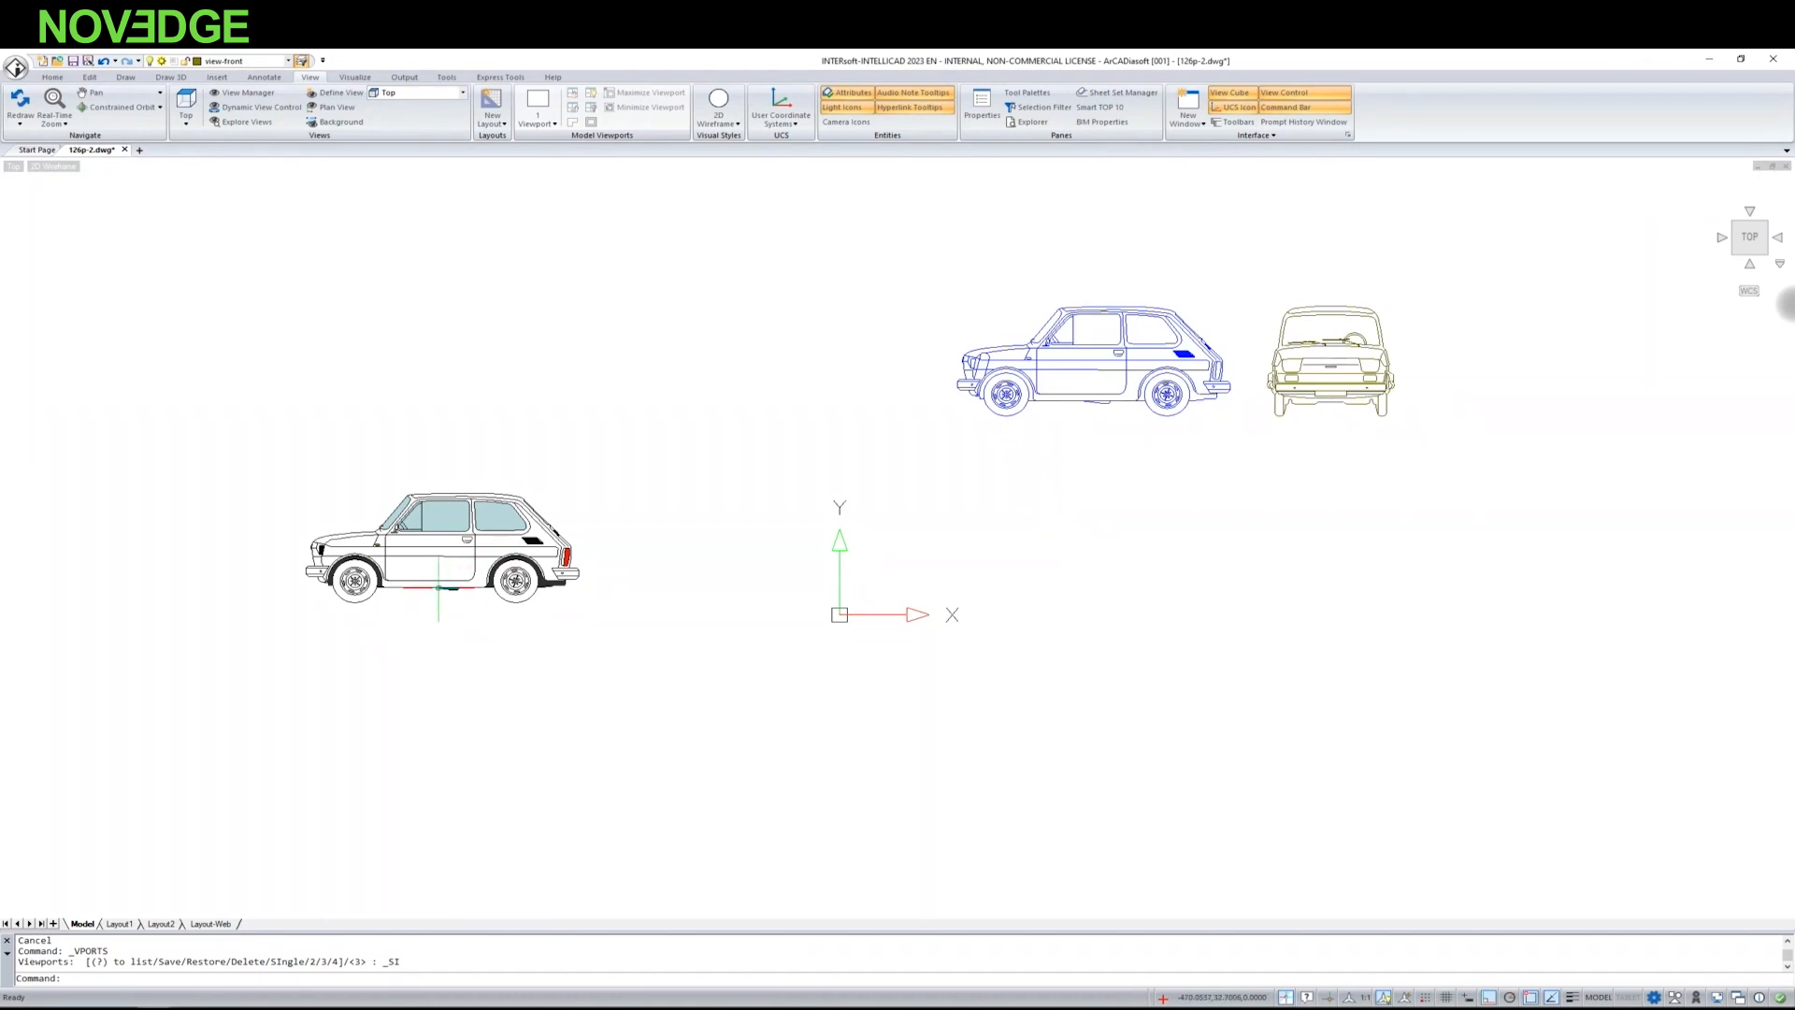
scroll(439, 587, up, 4)
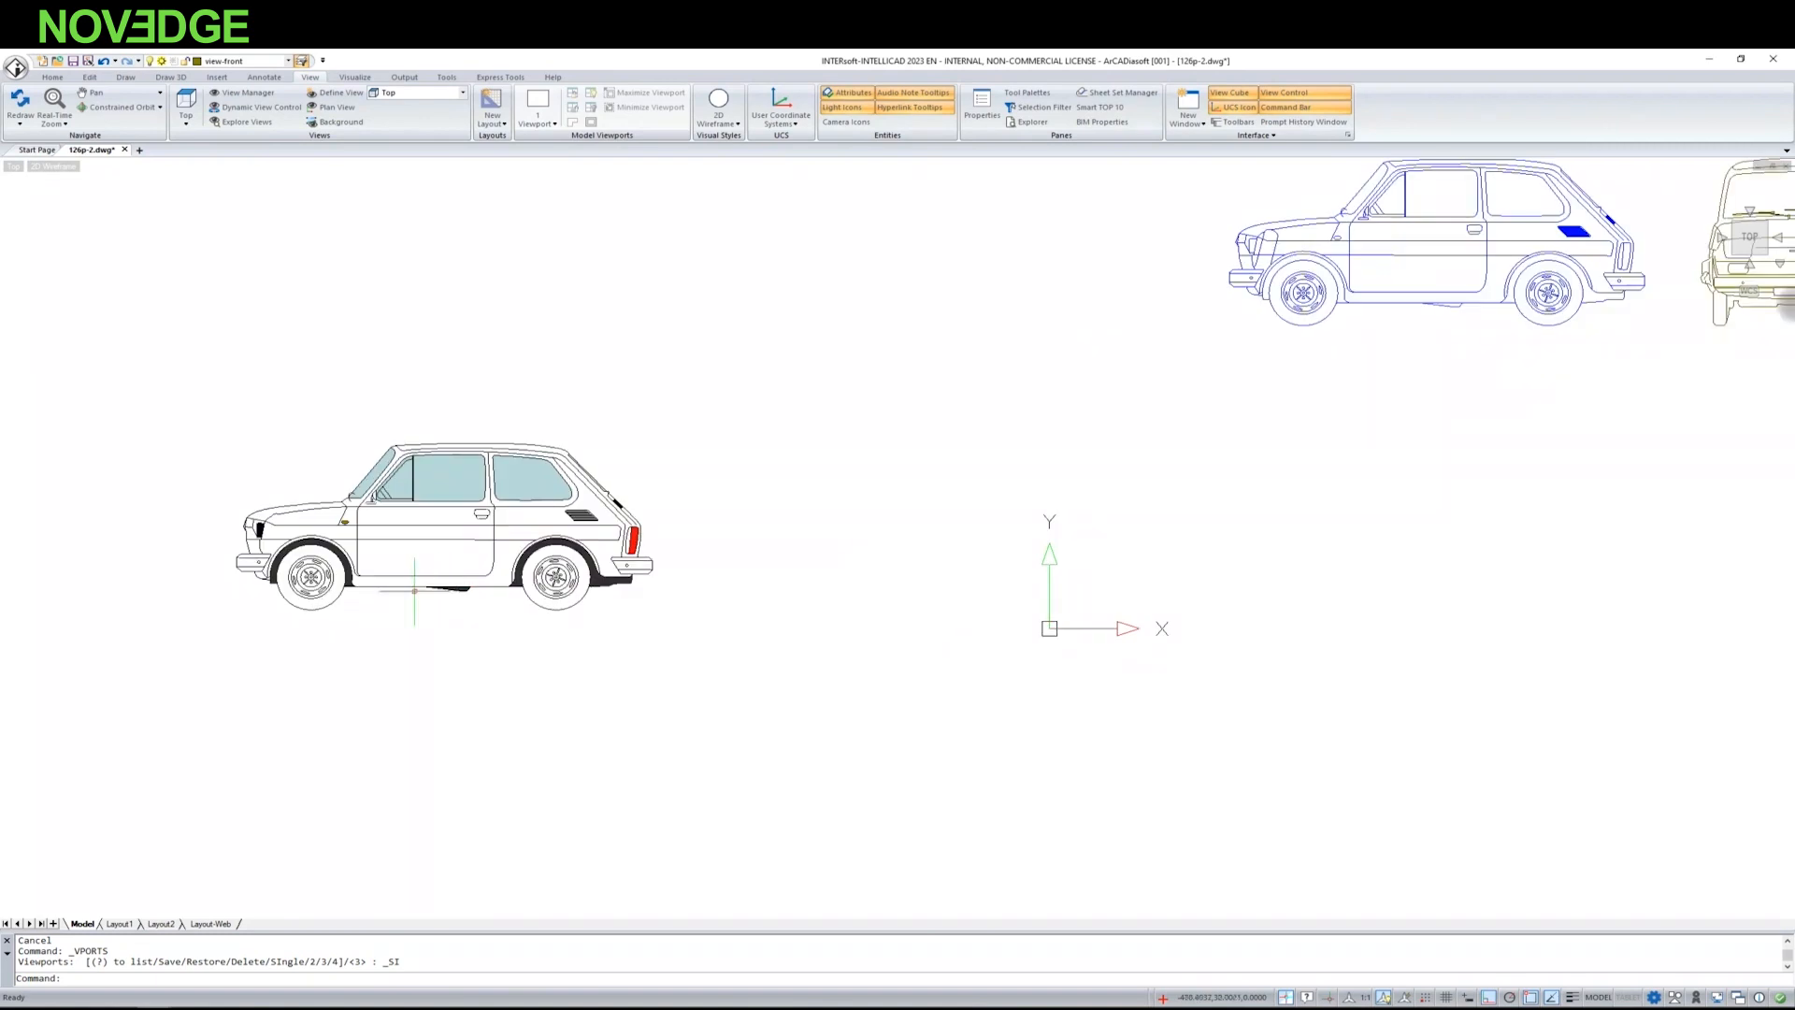
scroll(254, 596, up, 2)
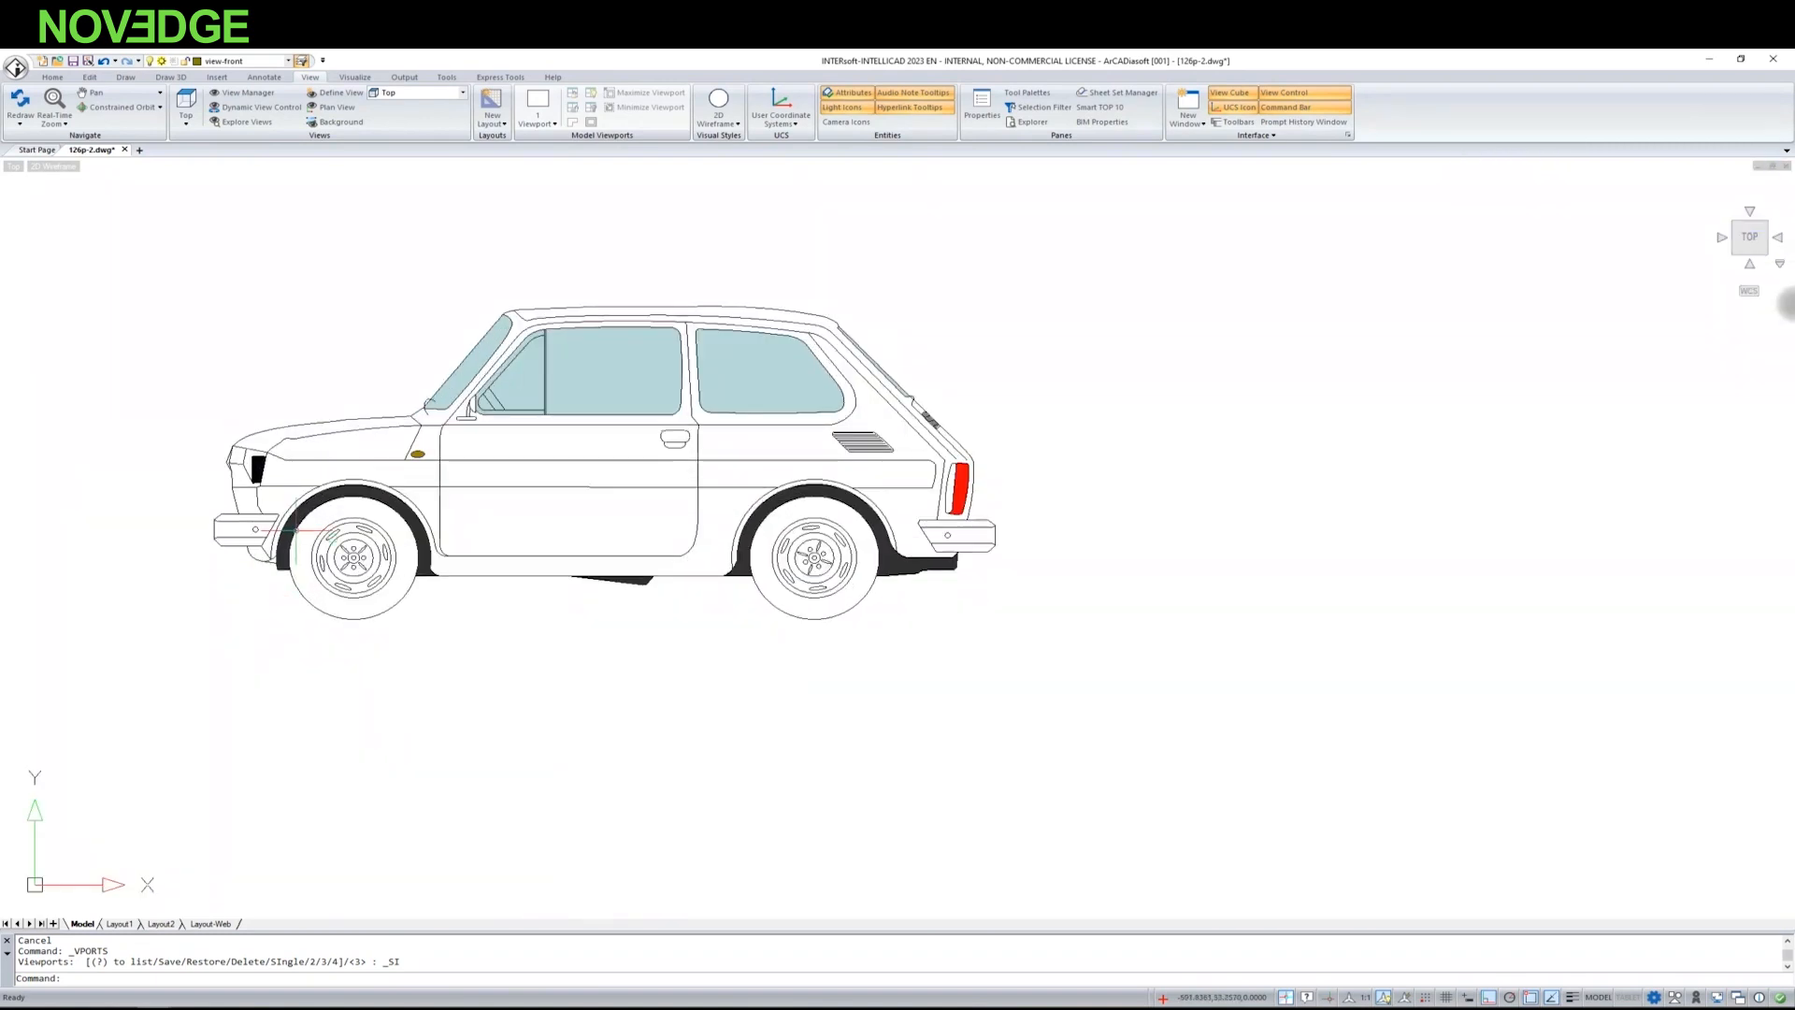
middle_drag(339, 532, 561, 592)
scroll(561, 592, up, 1)
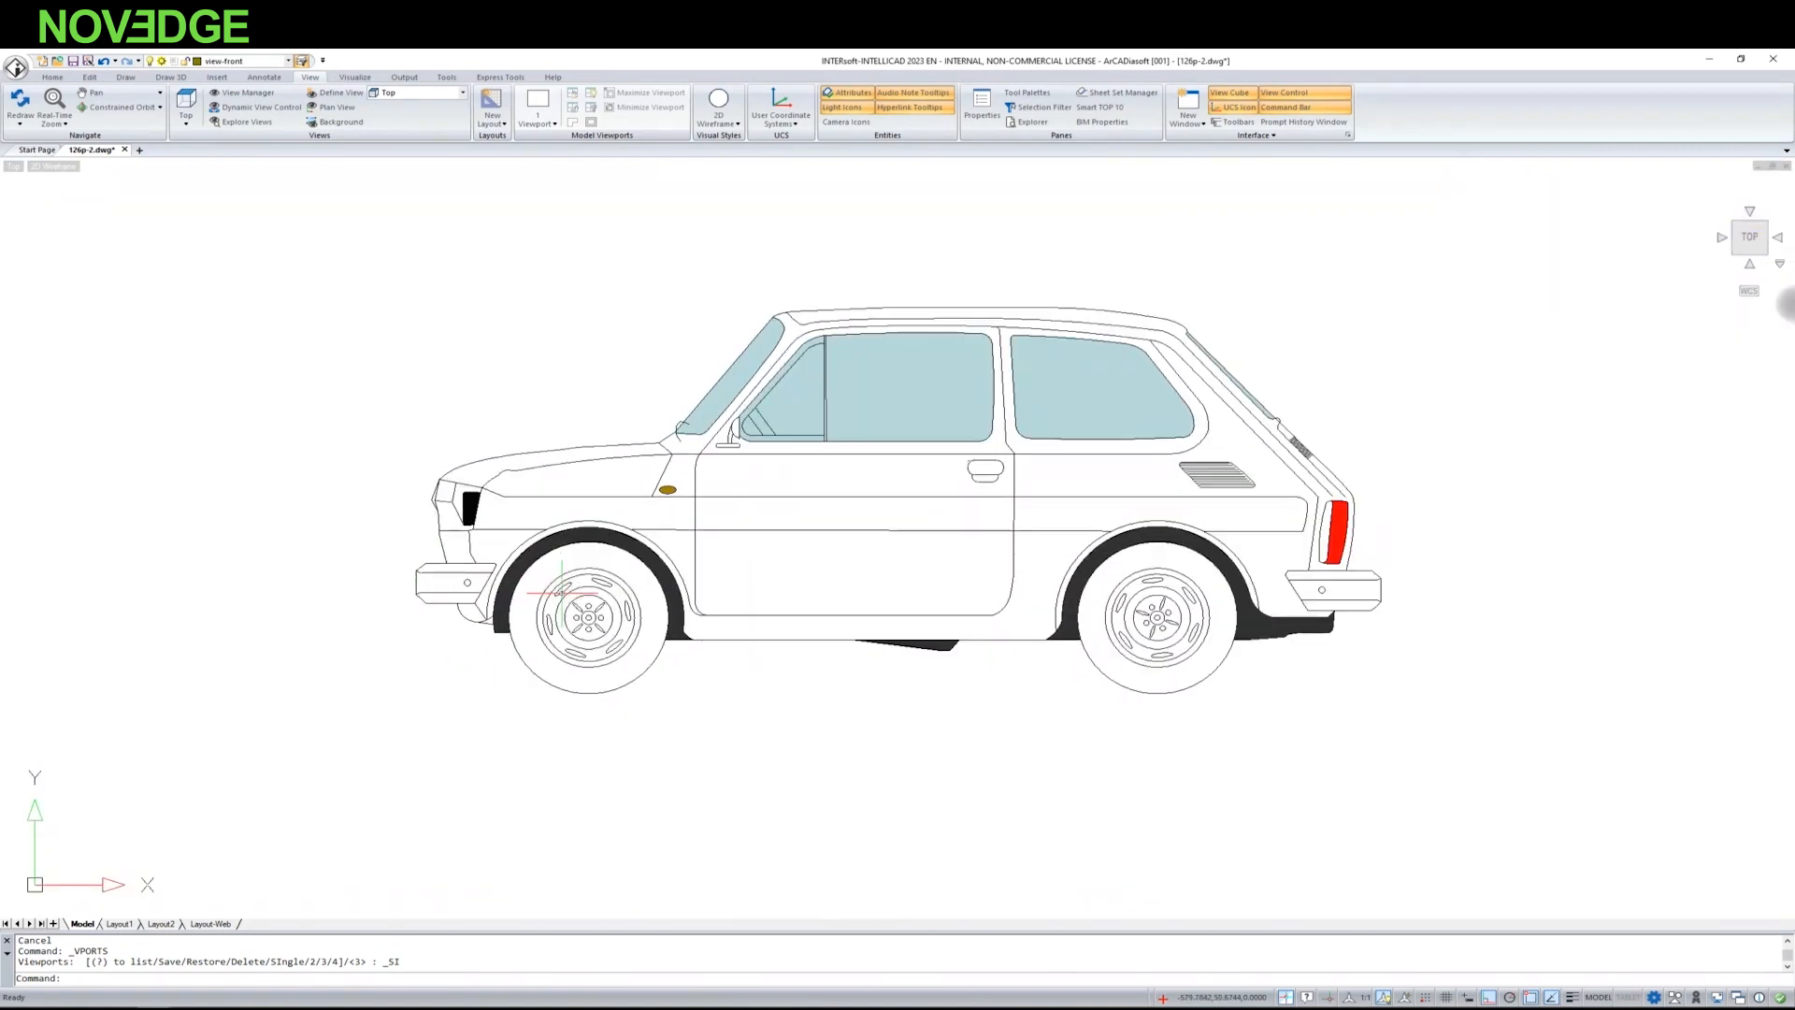
scroll(682, 542, up, 1)
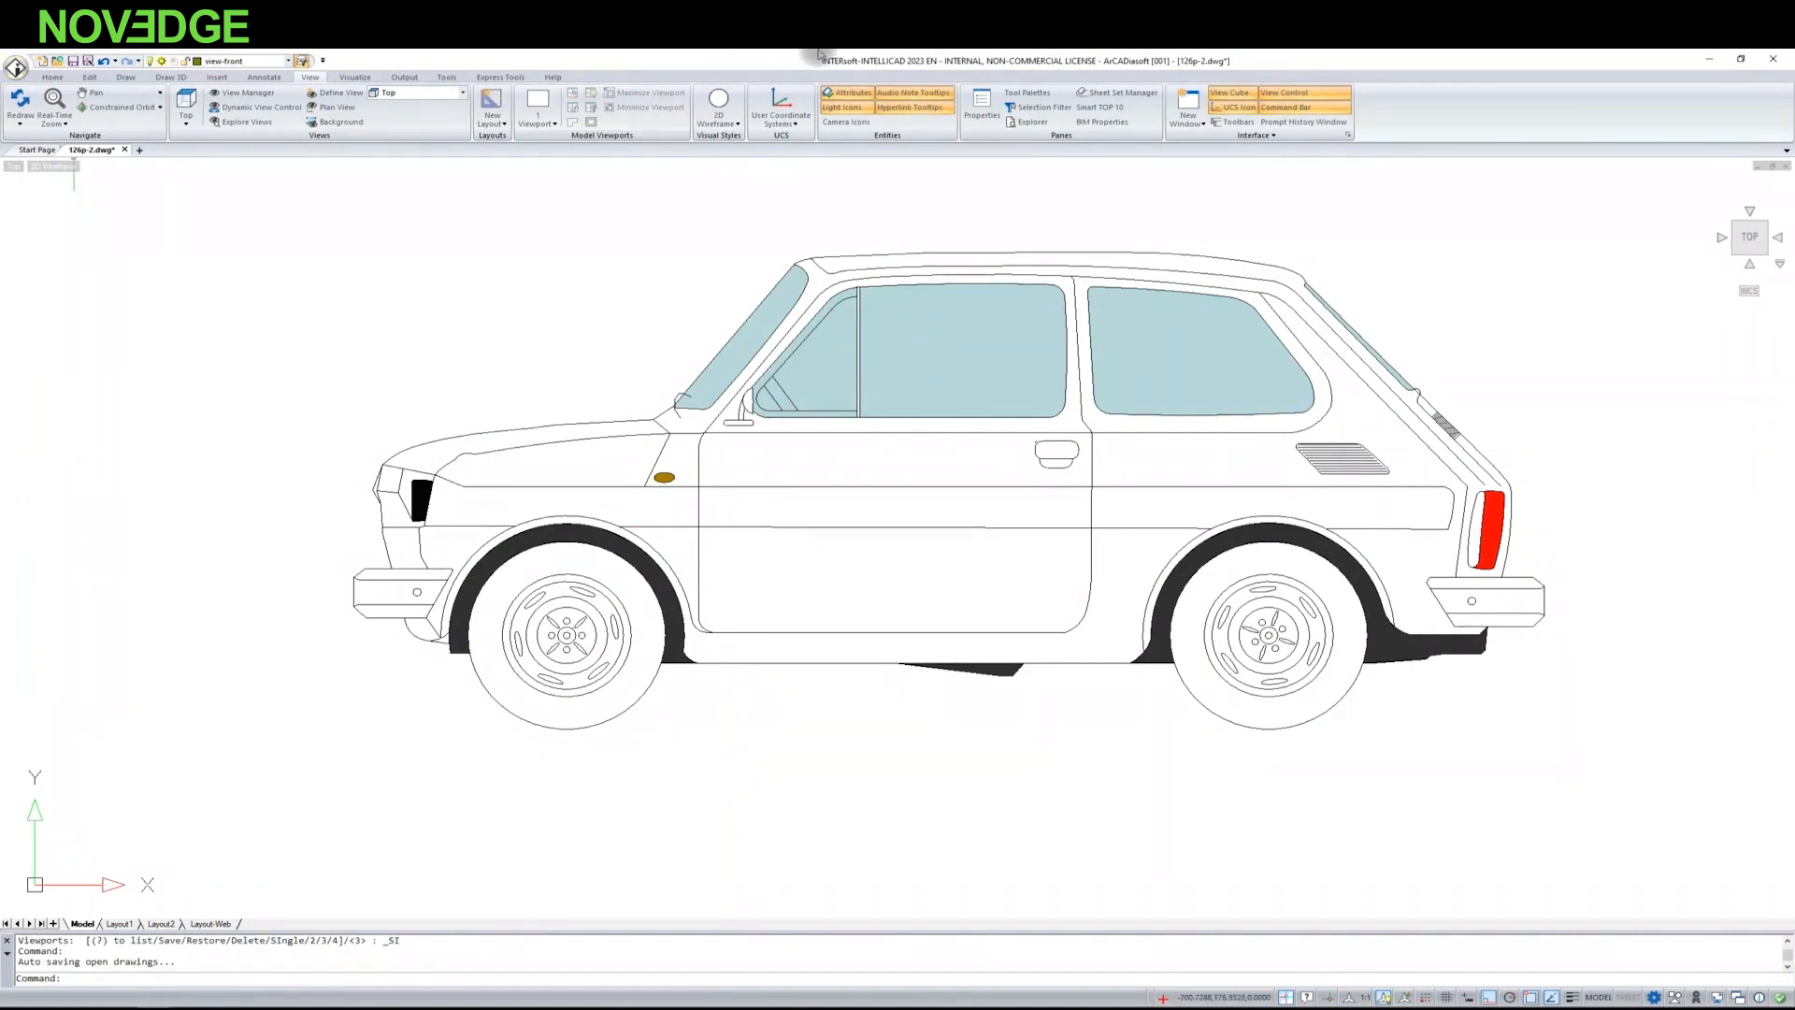
scroll(744, 474, down, 1)
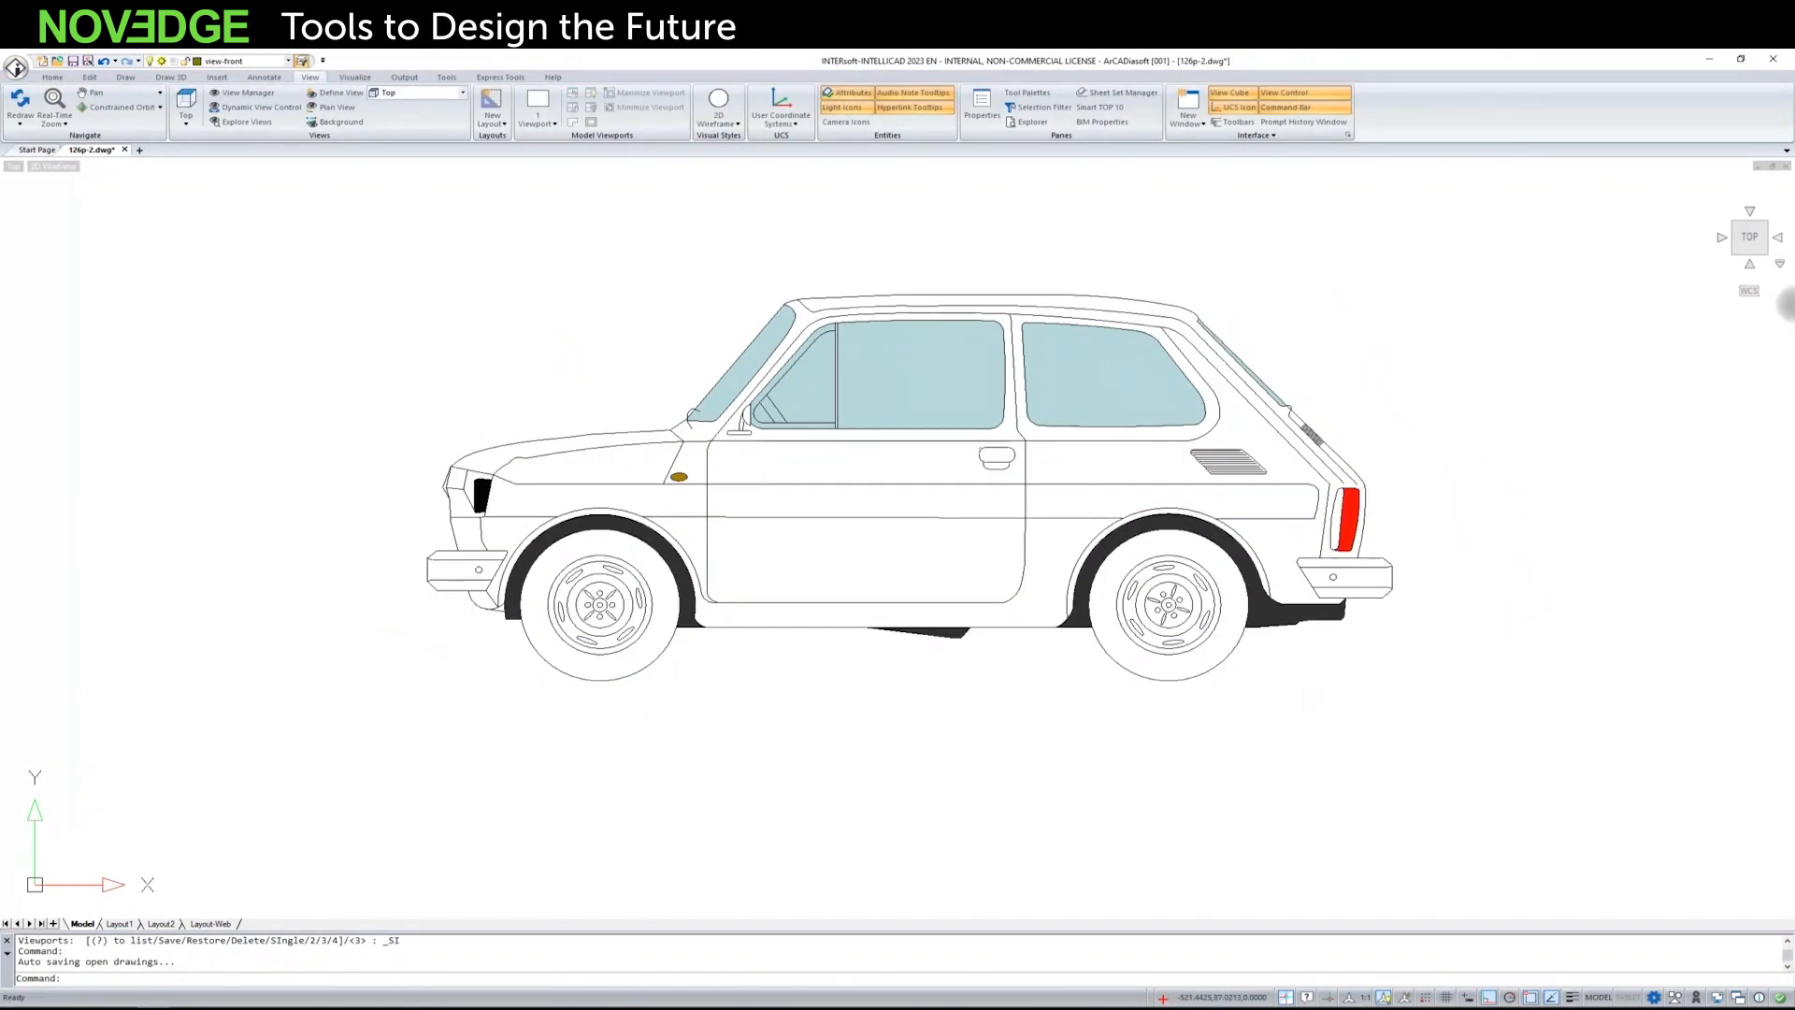
scroll(743, 475, up, 1)
middle_drag(549, 308, 516, 343)
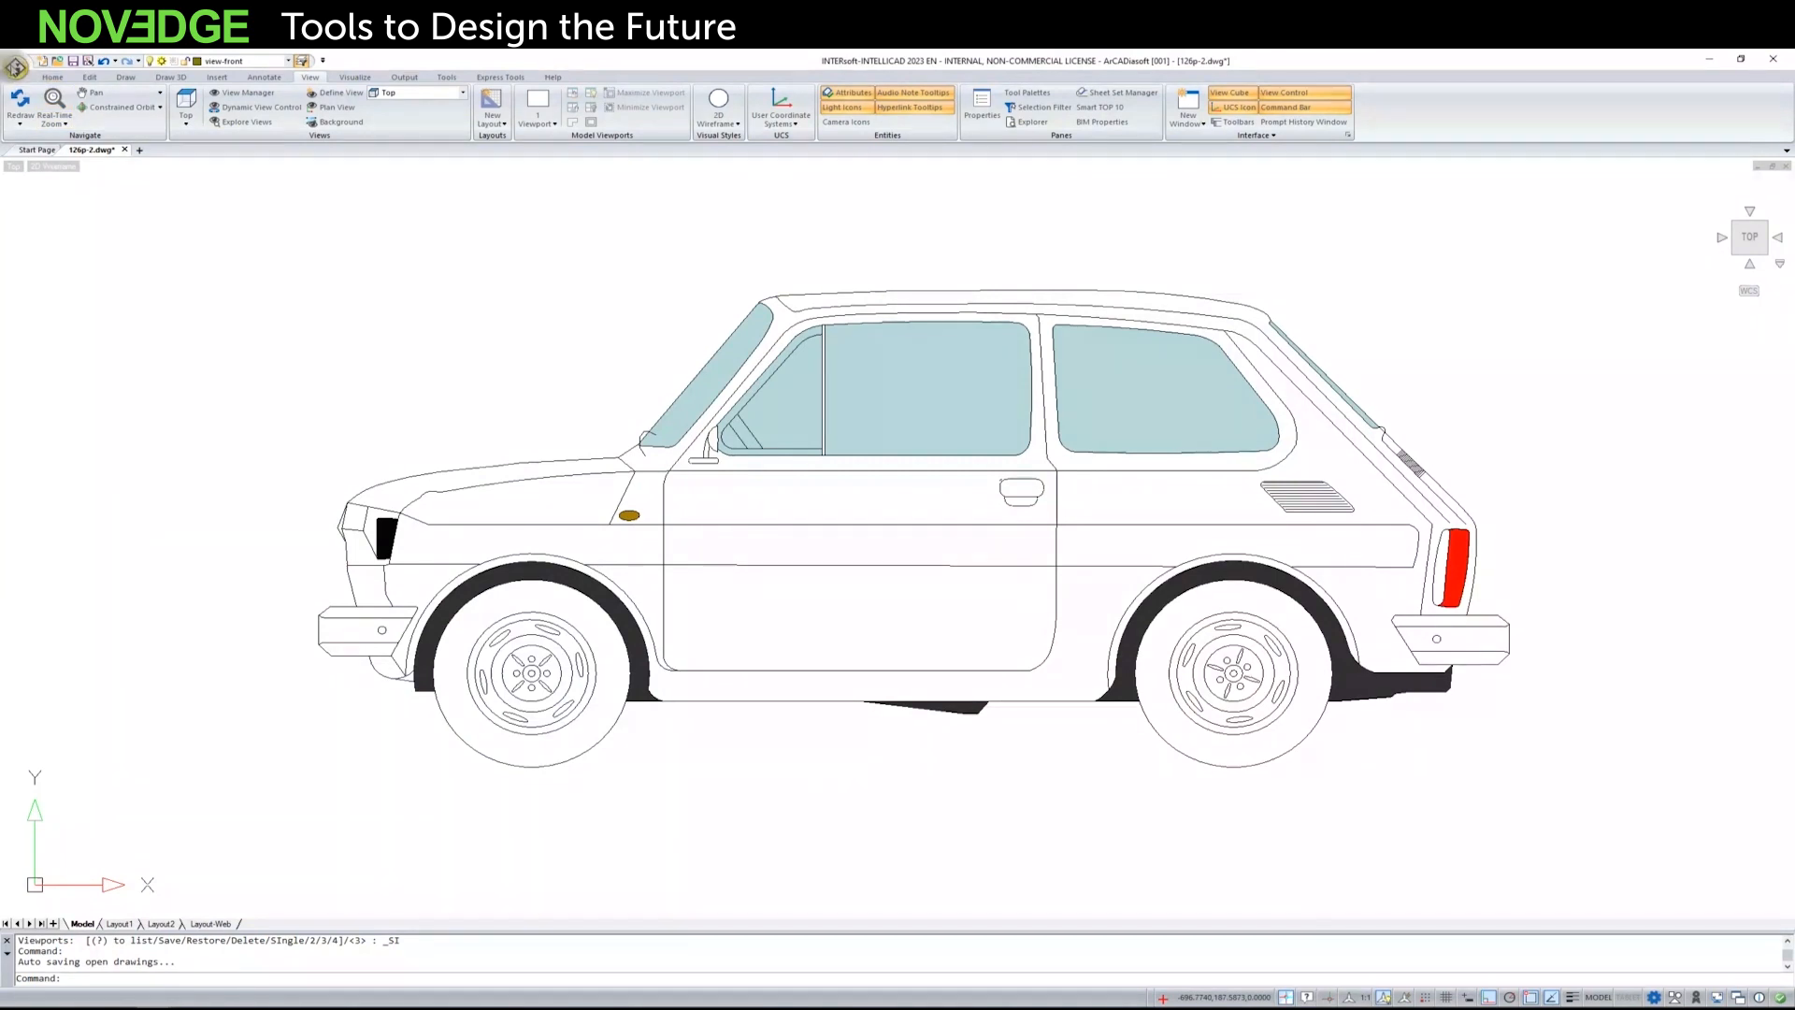
Step: Open the print settings for the model and choose the Kyocera FS-3920DN KX printer with A4 paper
click(17, 66)
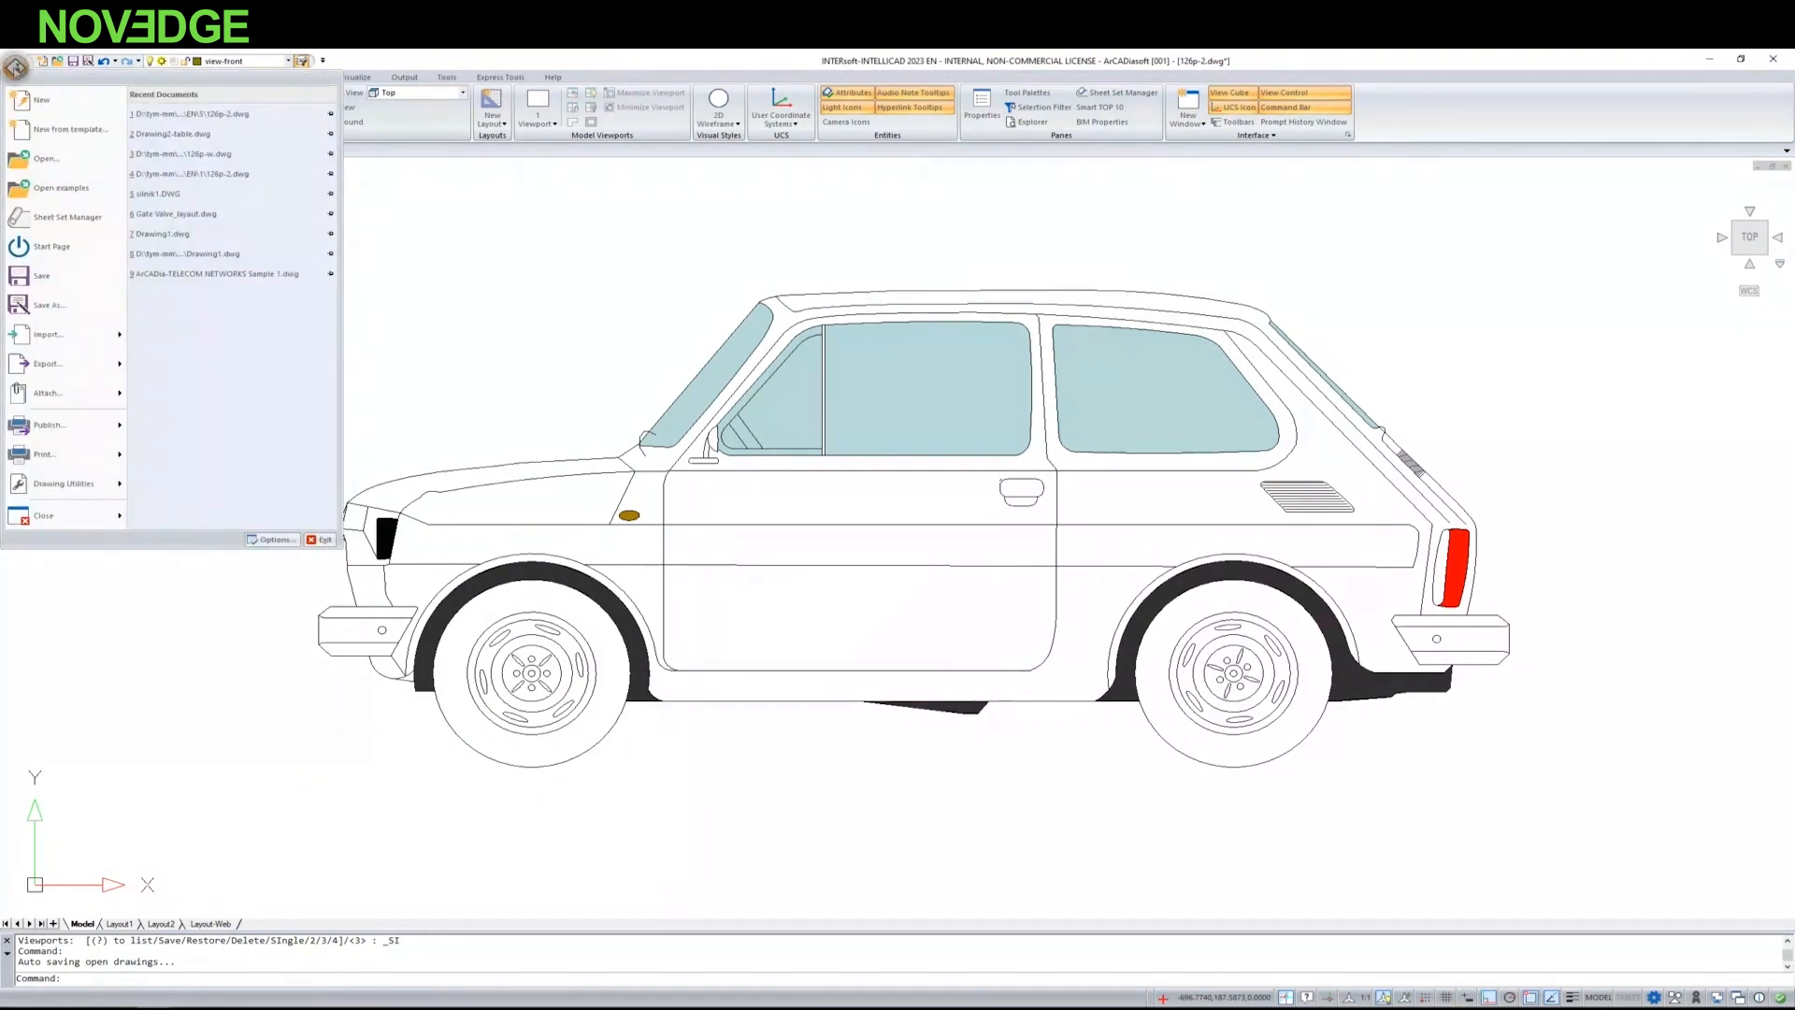
mouse_move(70, 454)
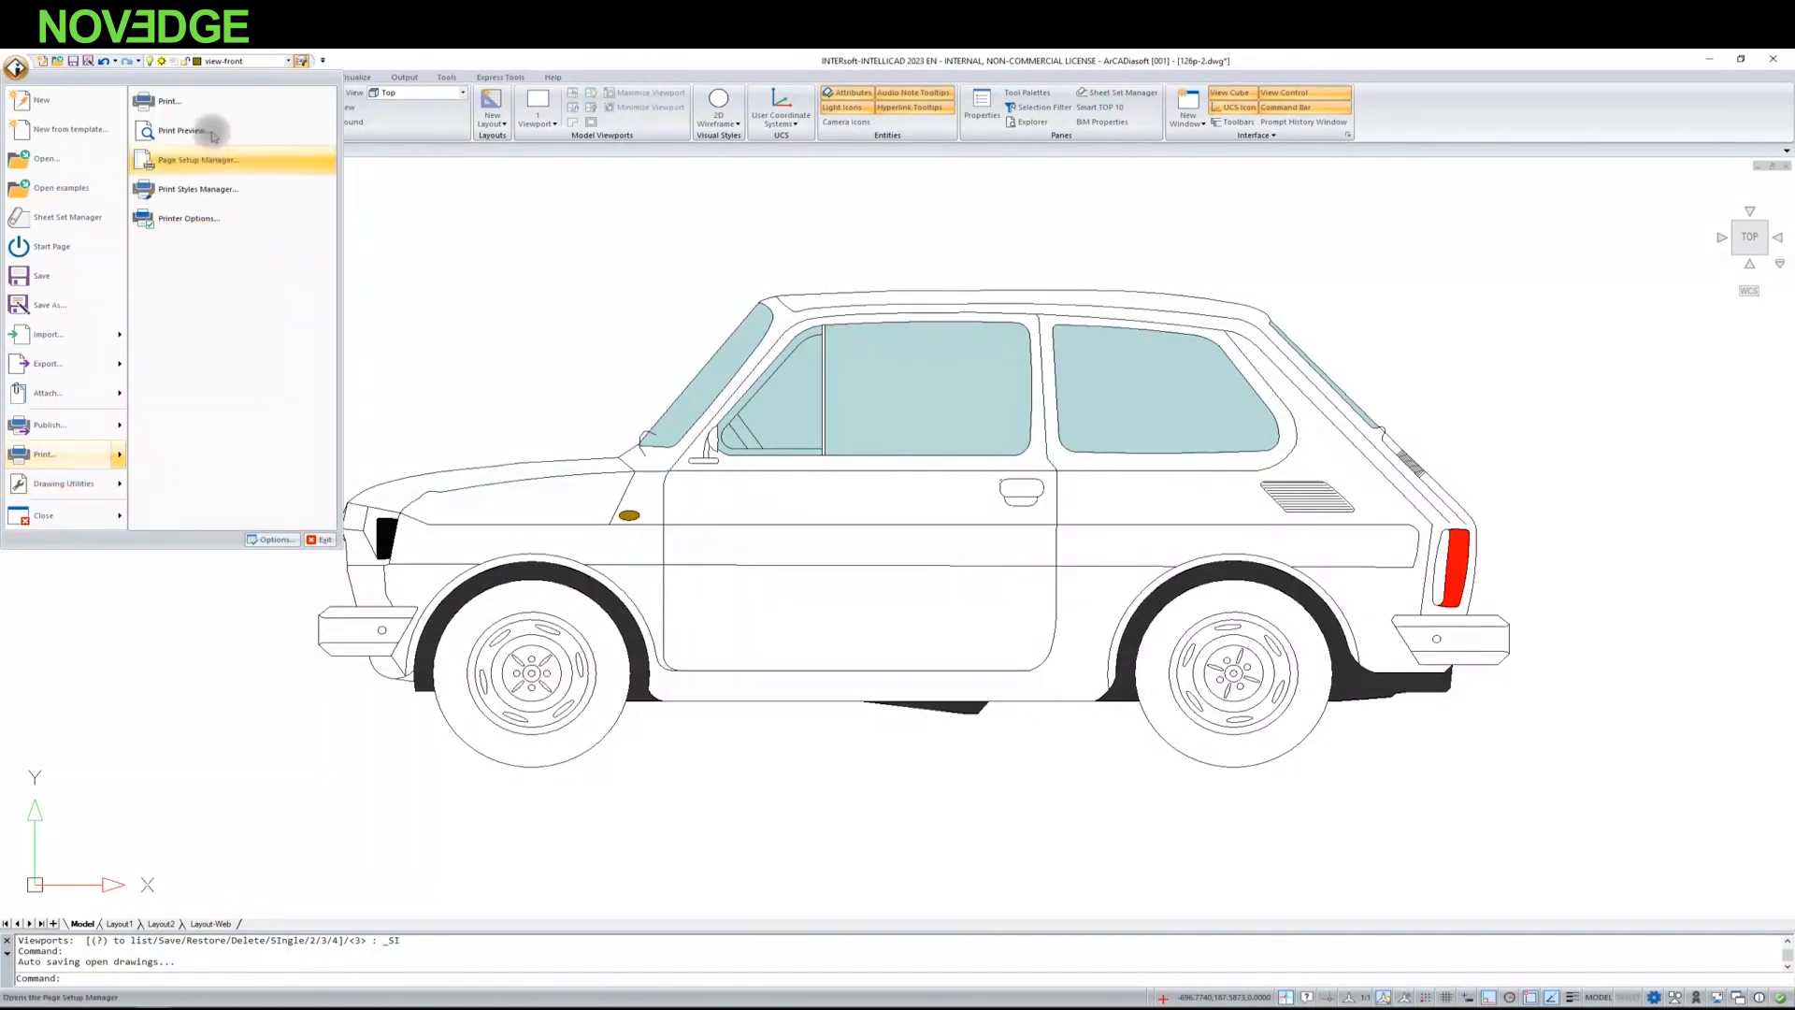
click(192, 101)
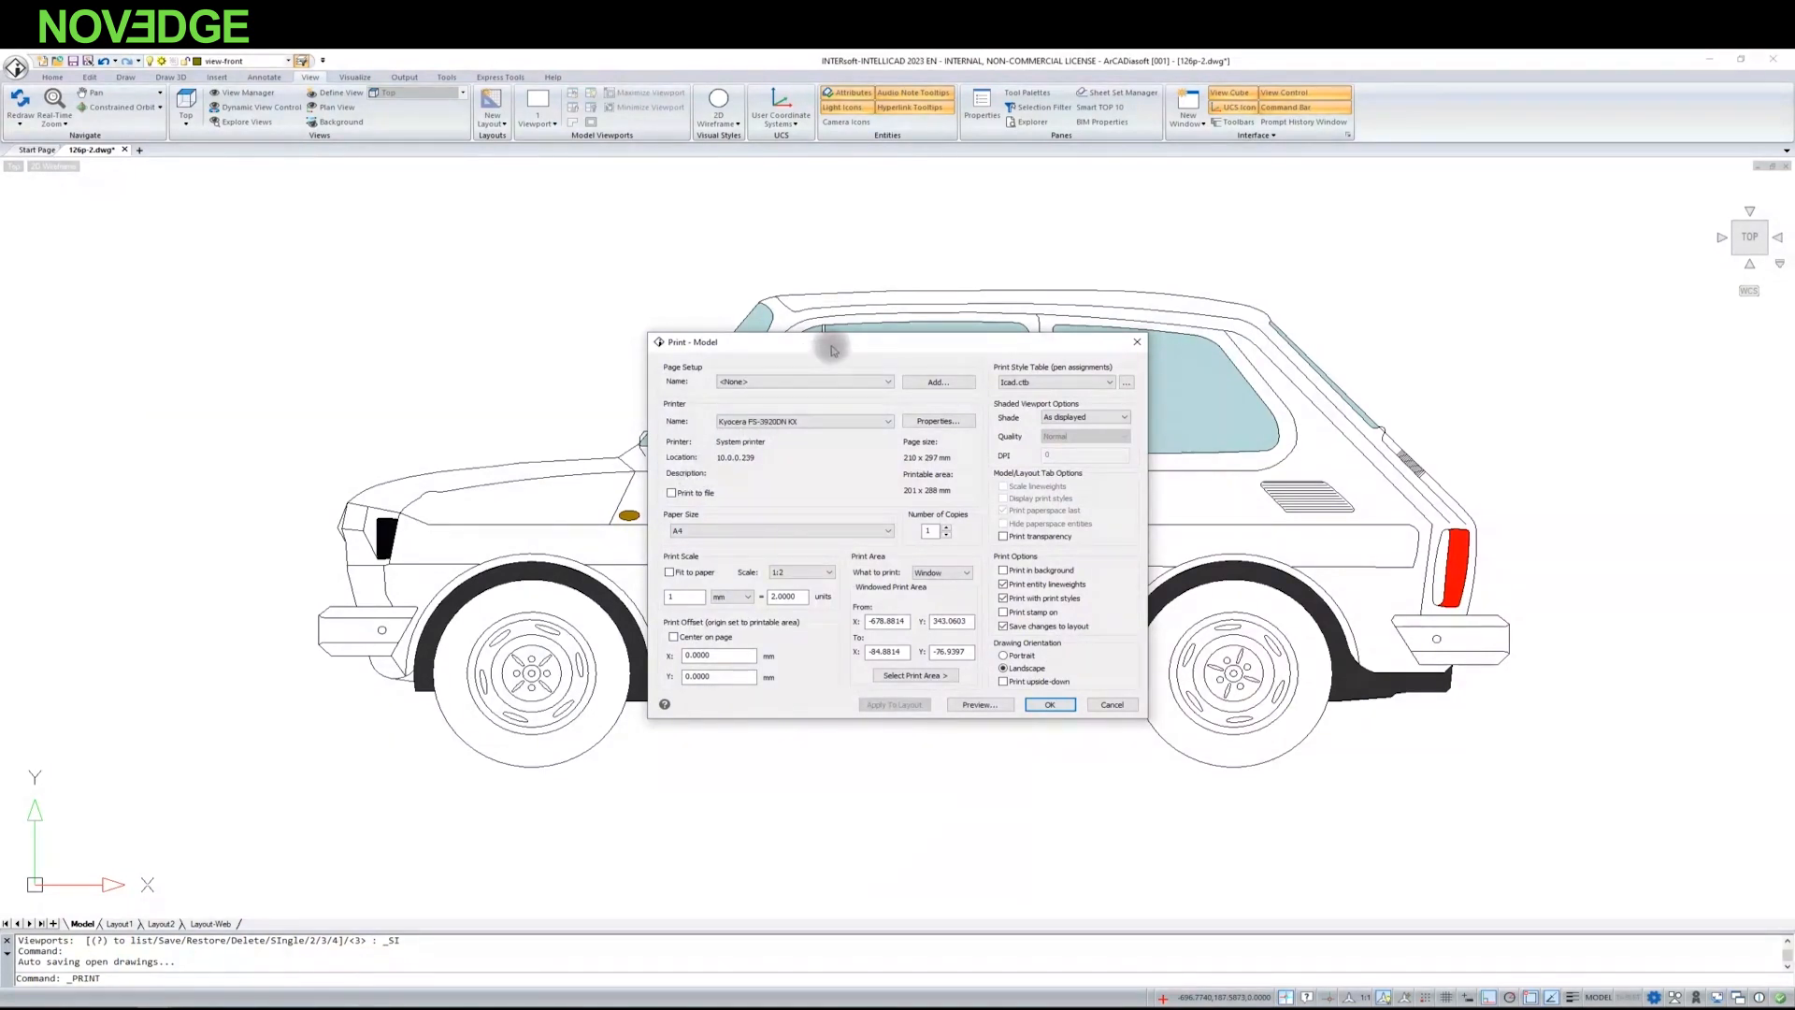
click(879, 421)
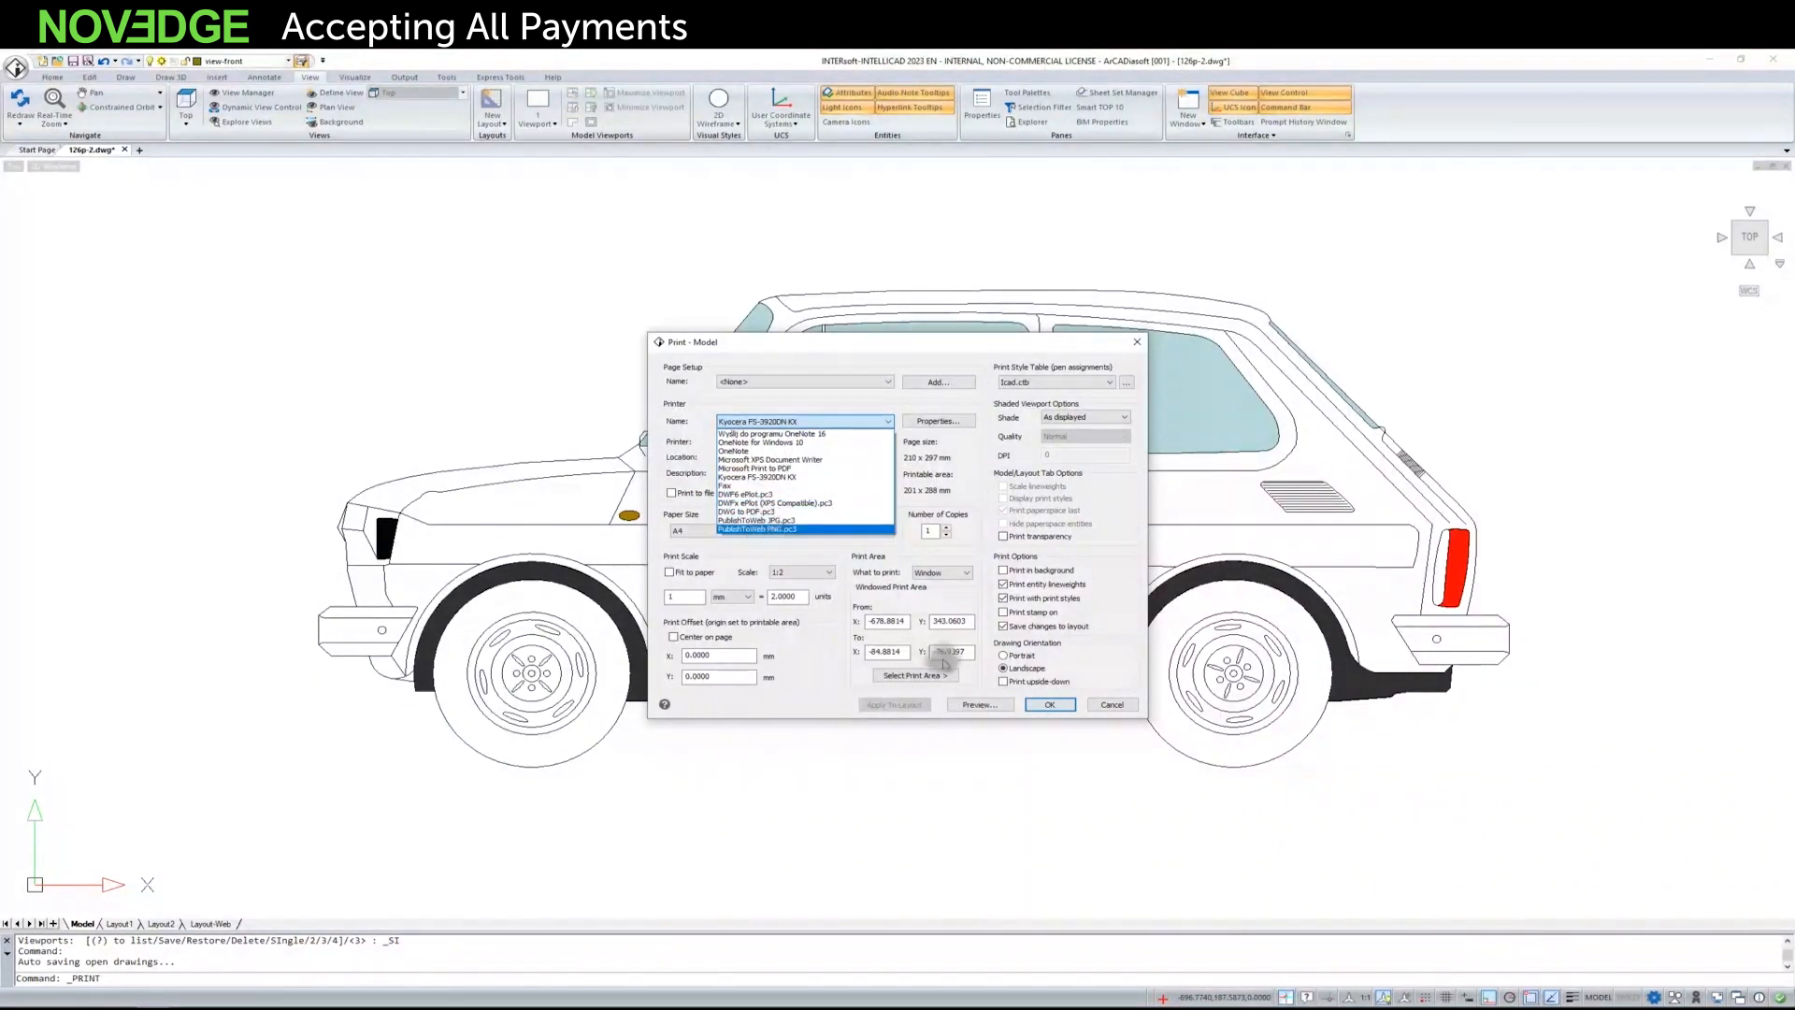
click(778, 479)
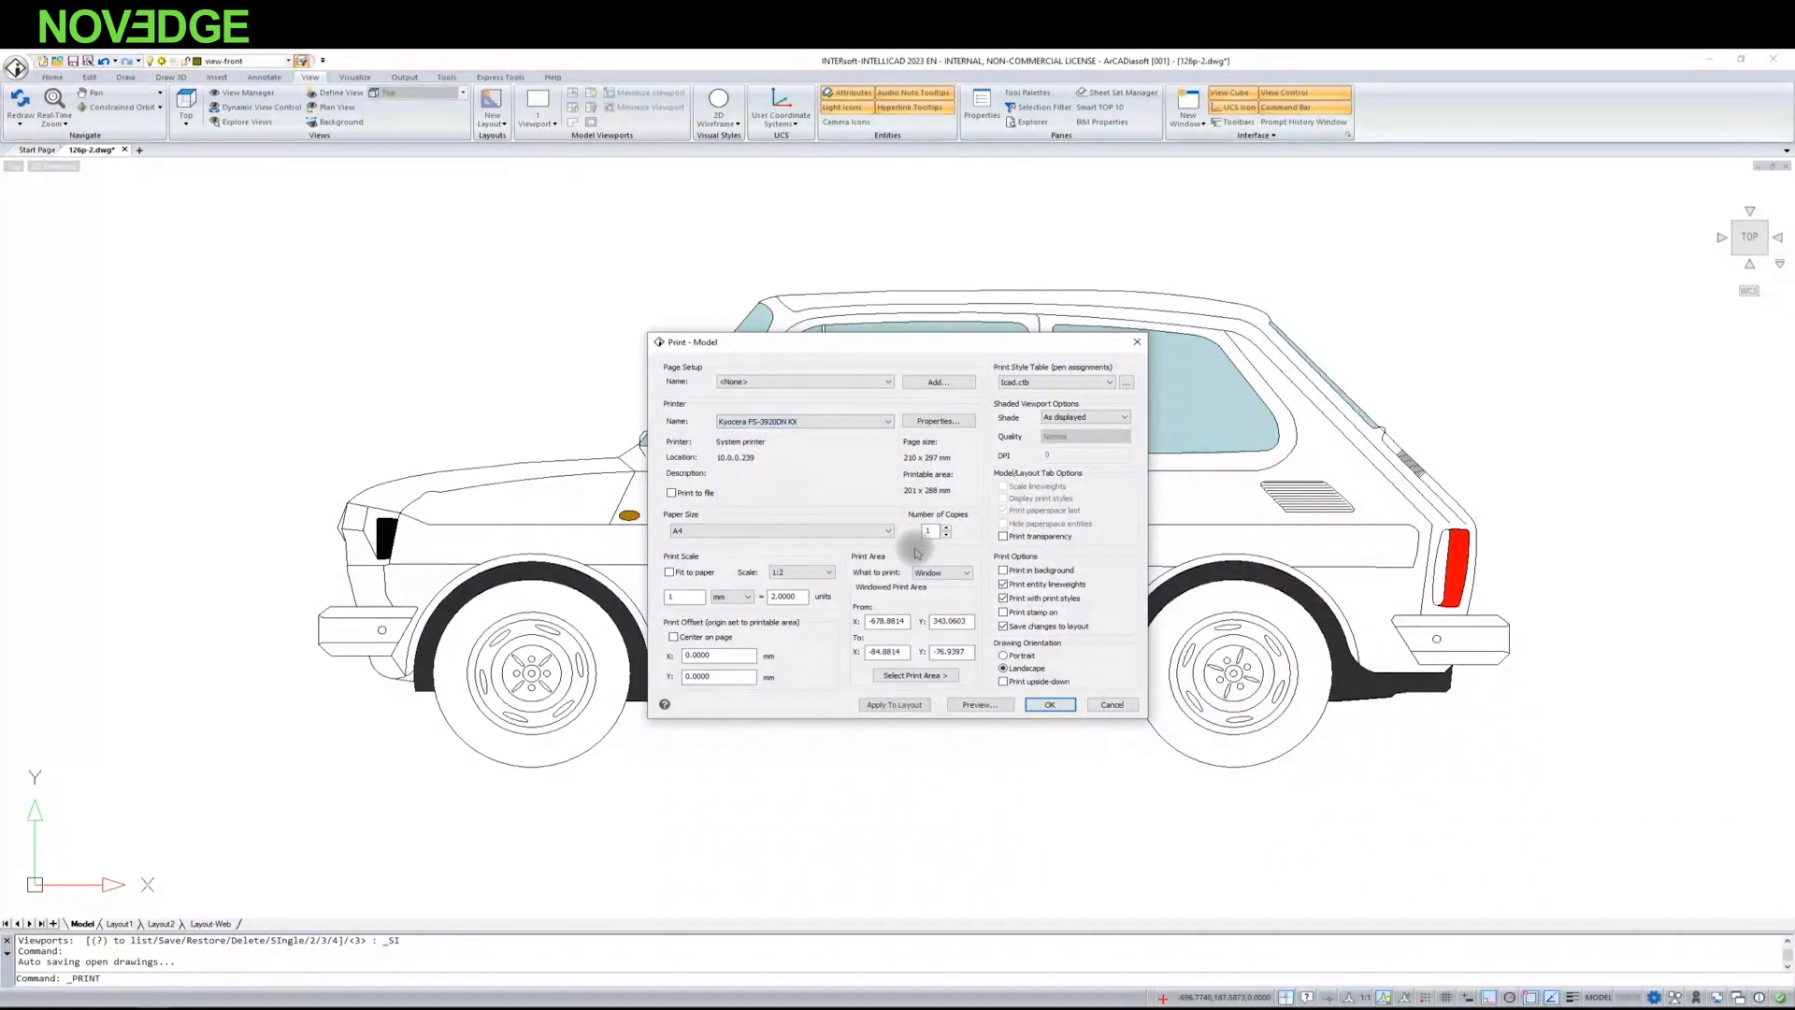
click(847, 530)
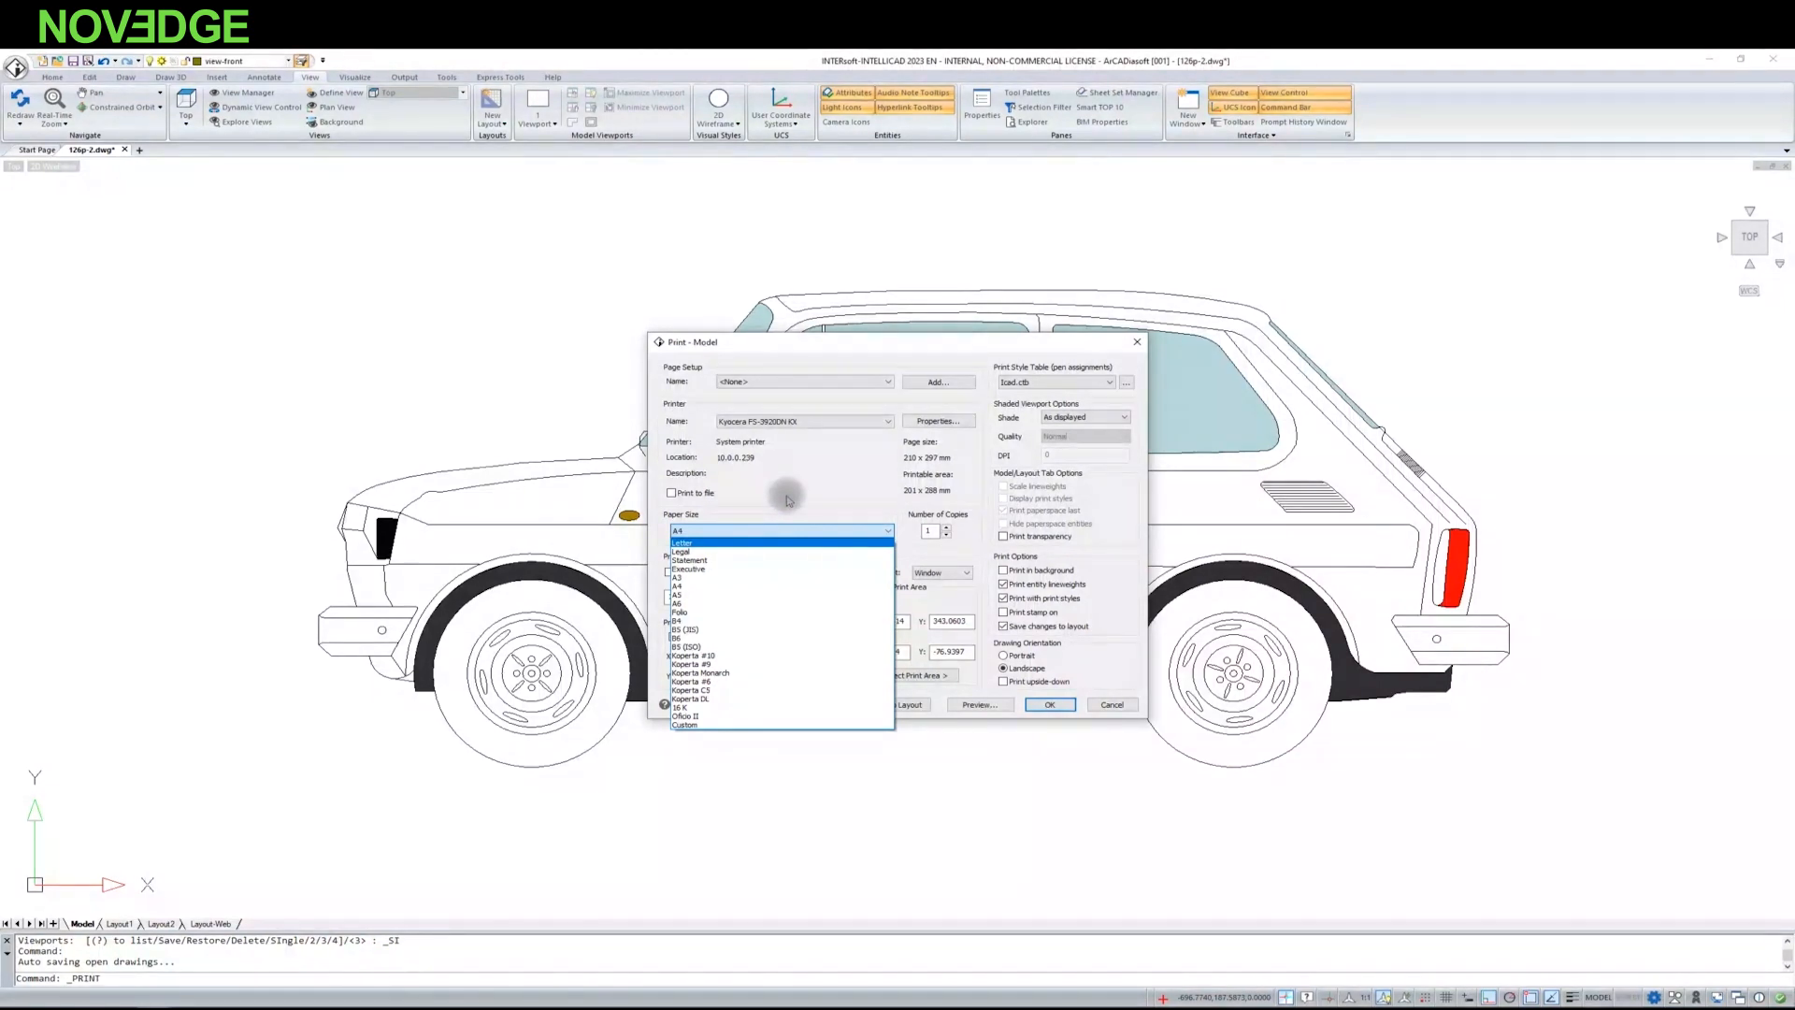
click(788, 500)
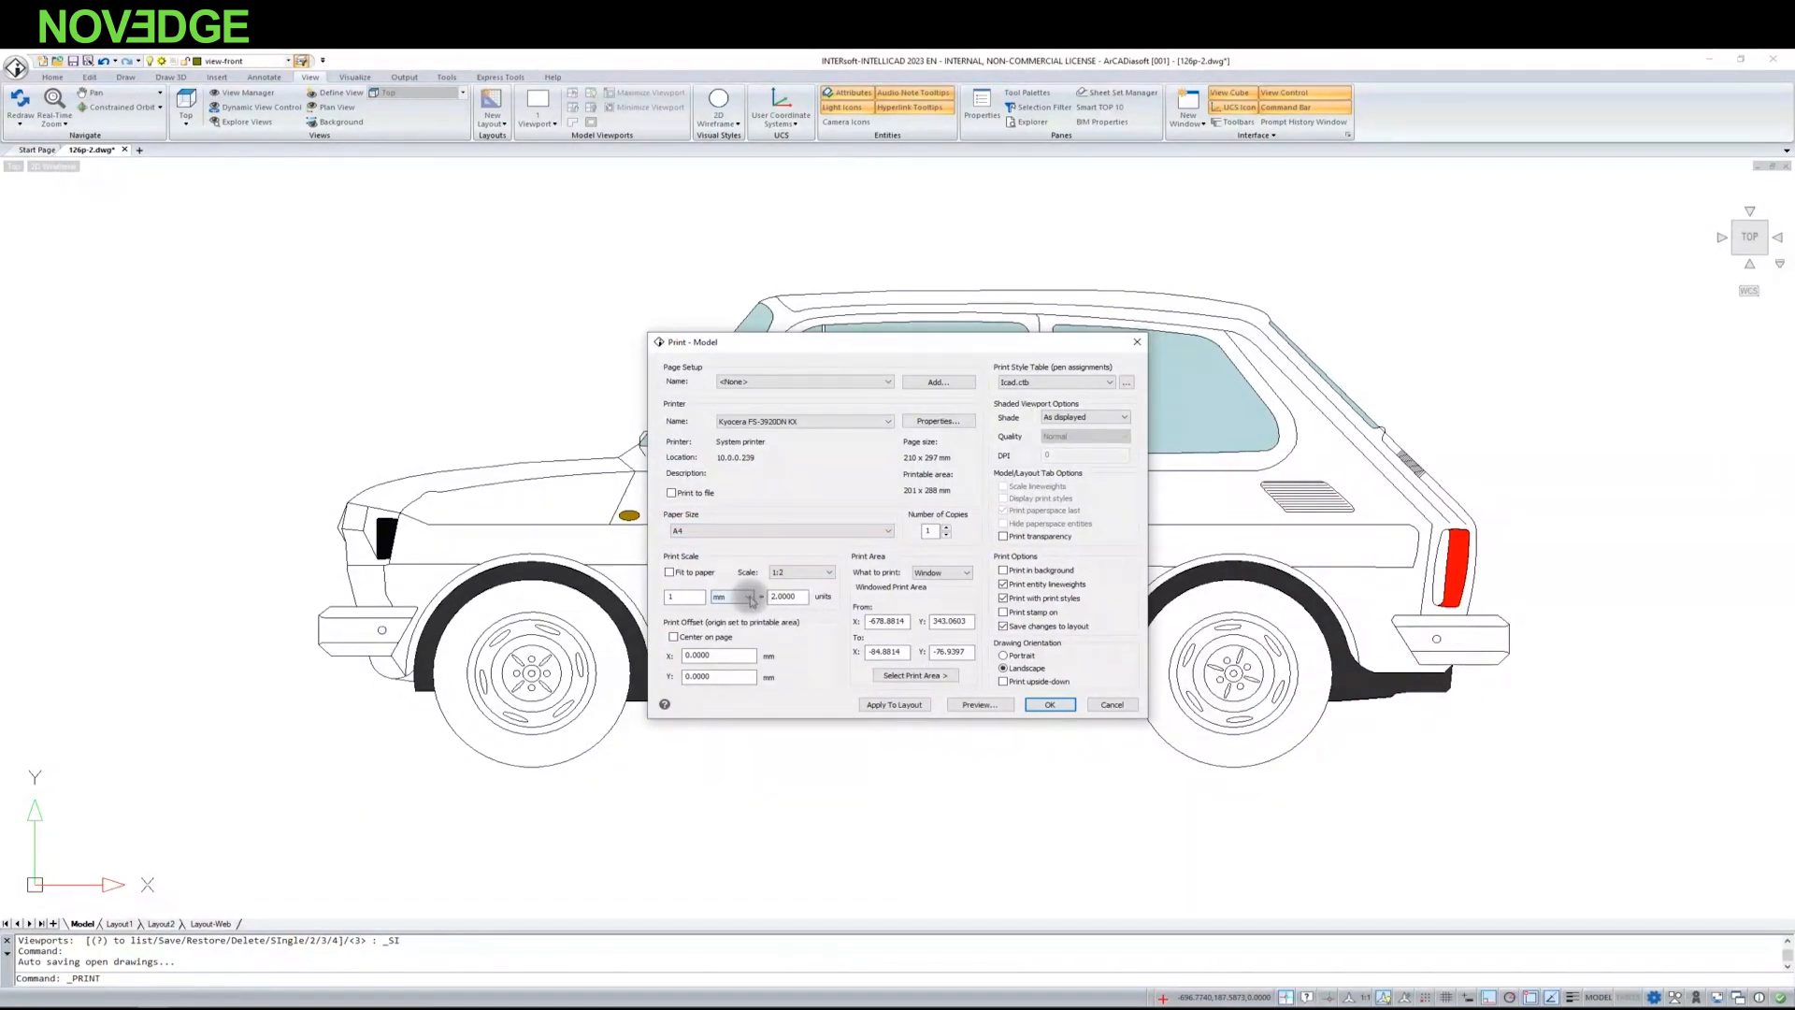
Step: Set the print scale to 1:1 with millimetres as the paper unit
click(826, 572)
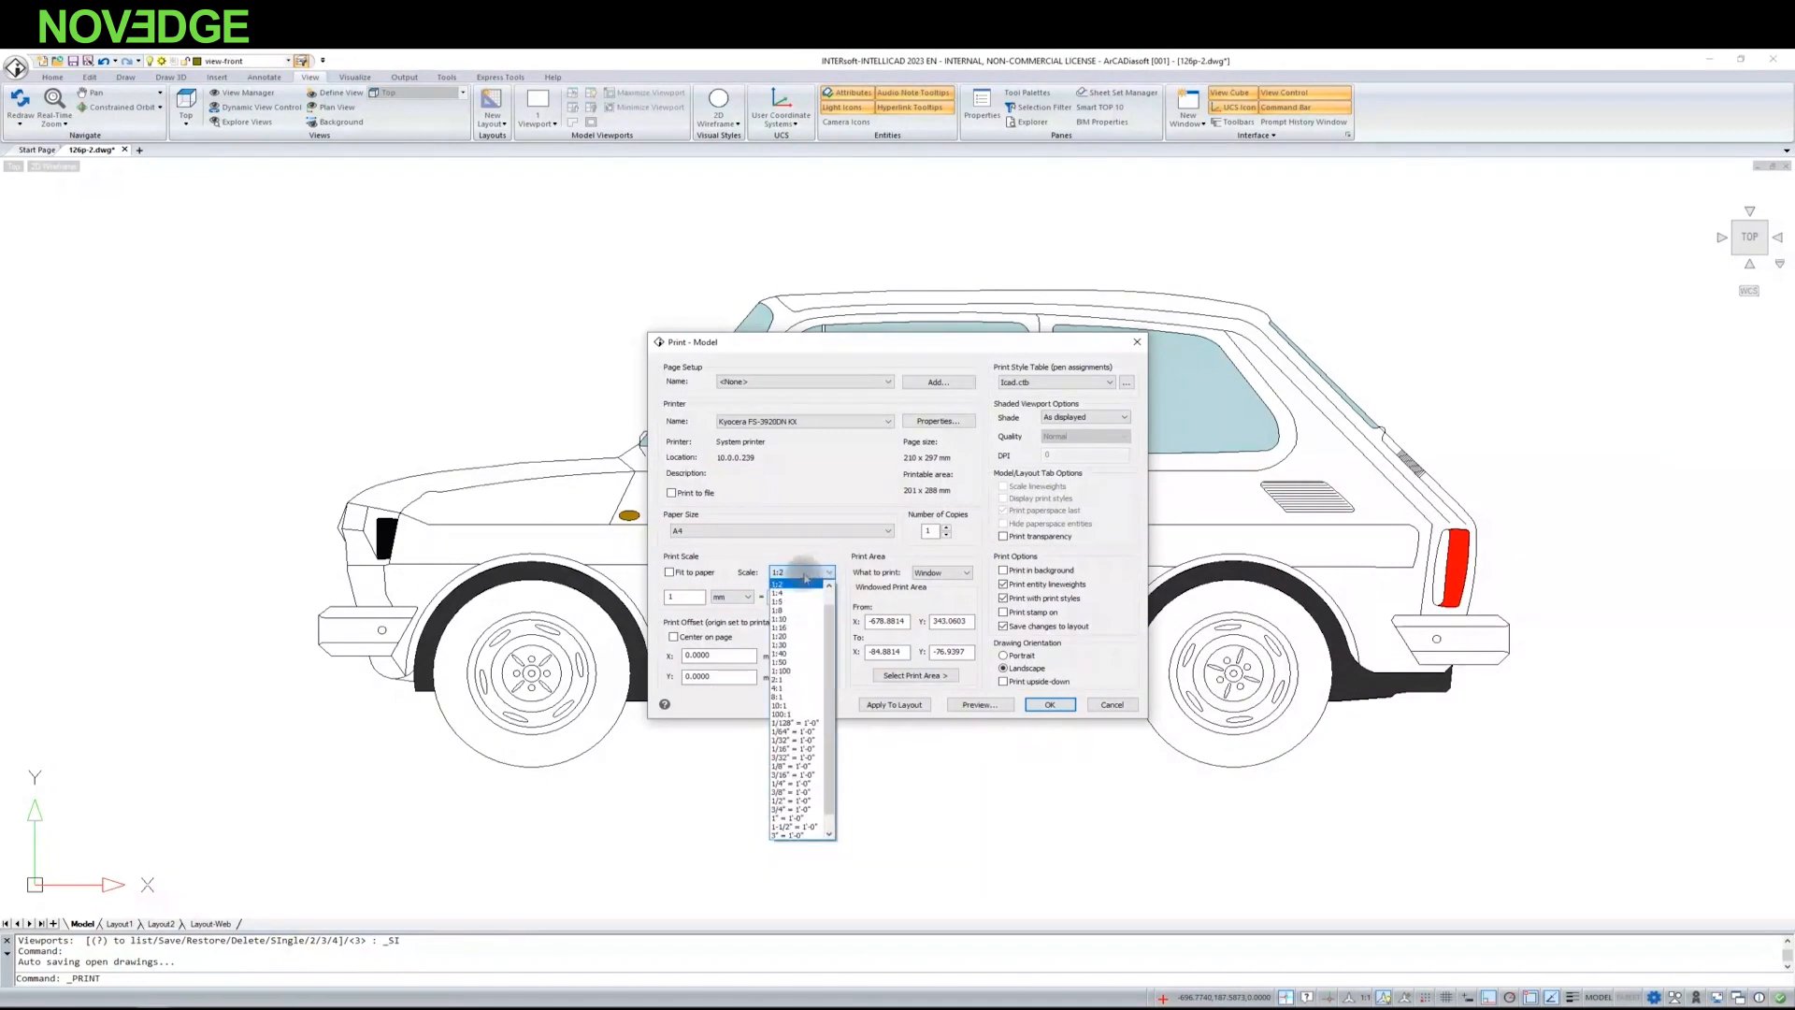
scroll(799, 595, up, 1)
click(797, 594)
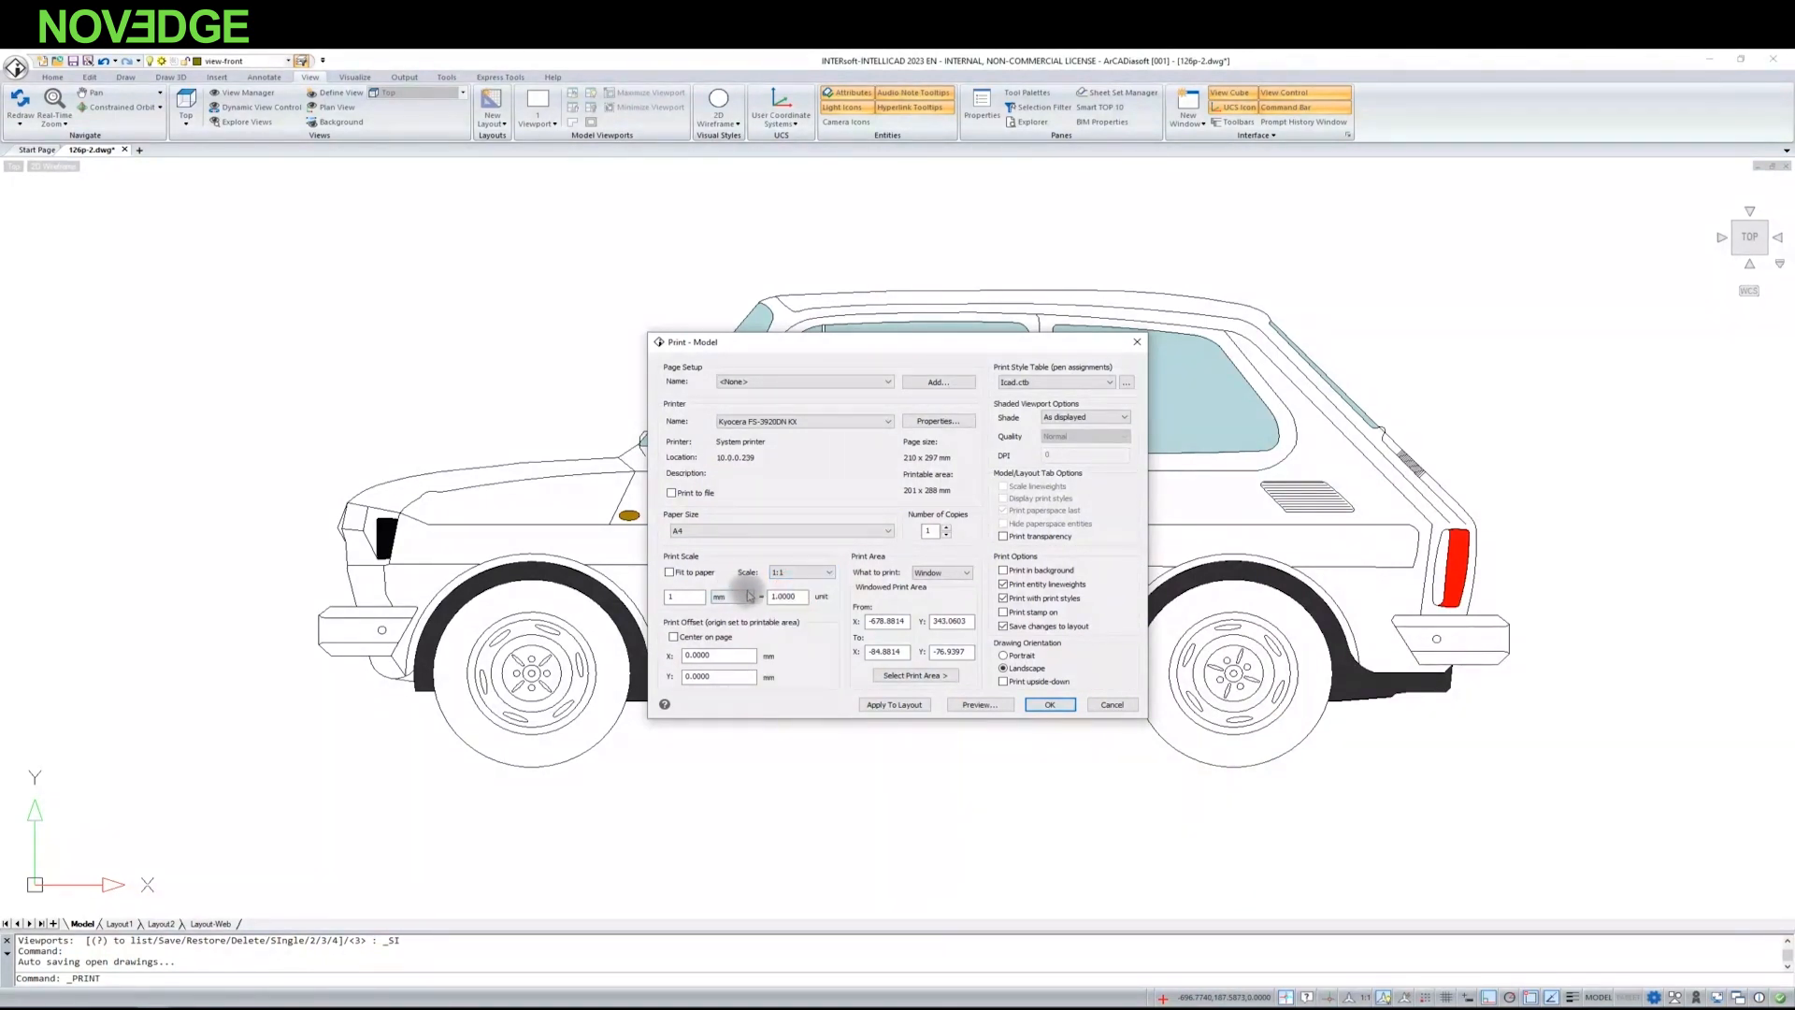
click(751, 597)
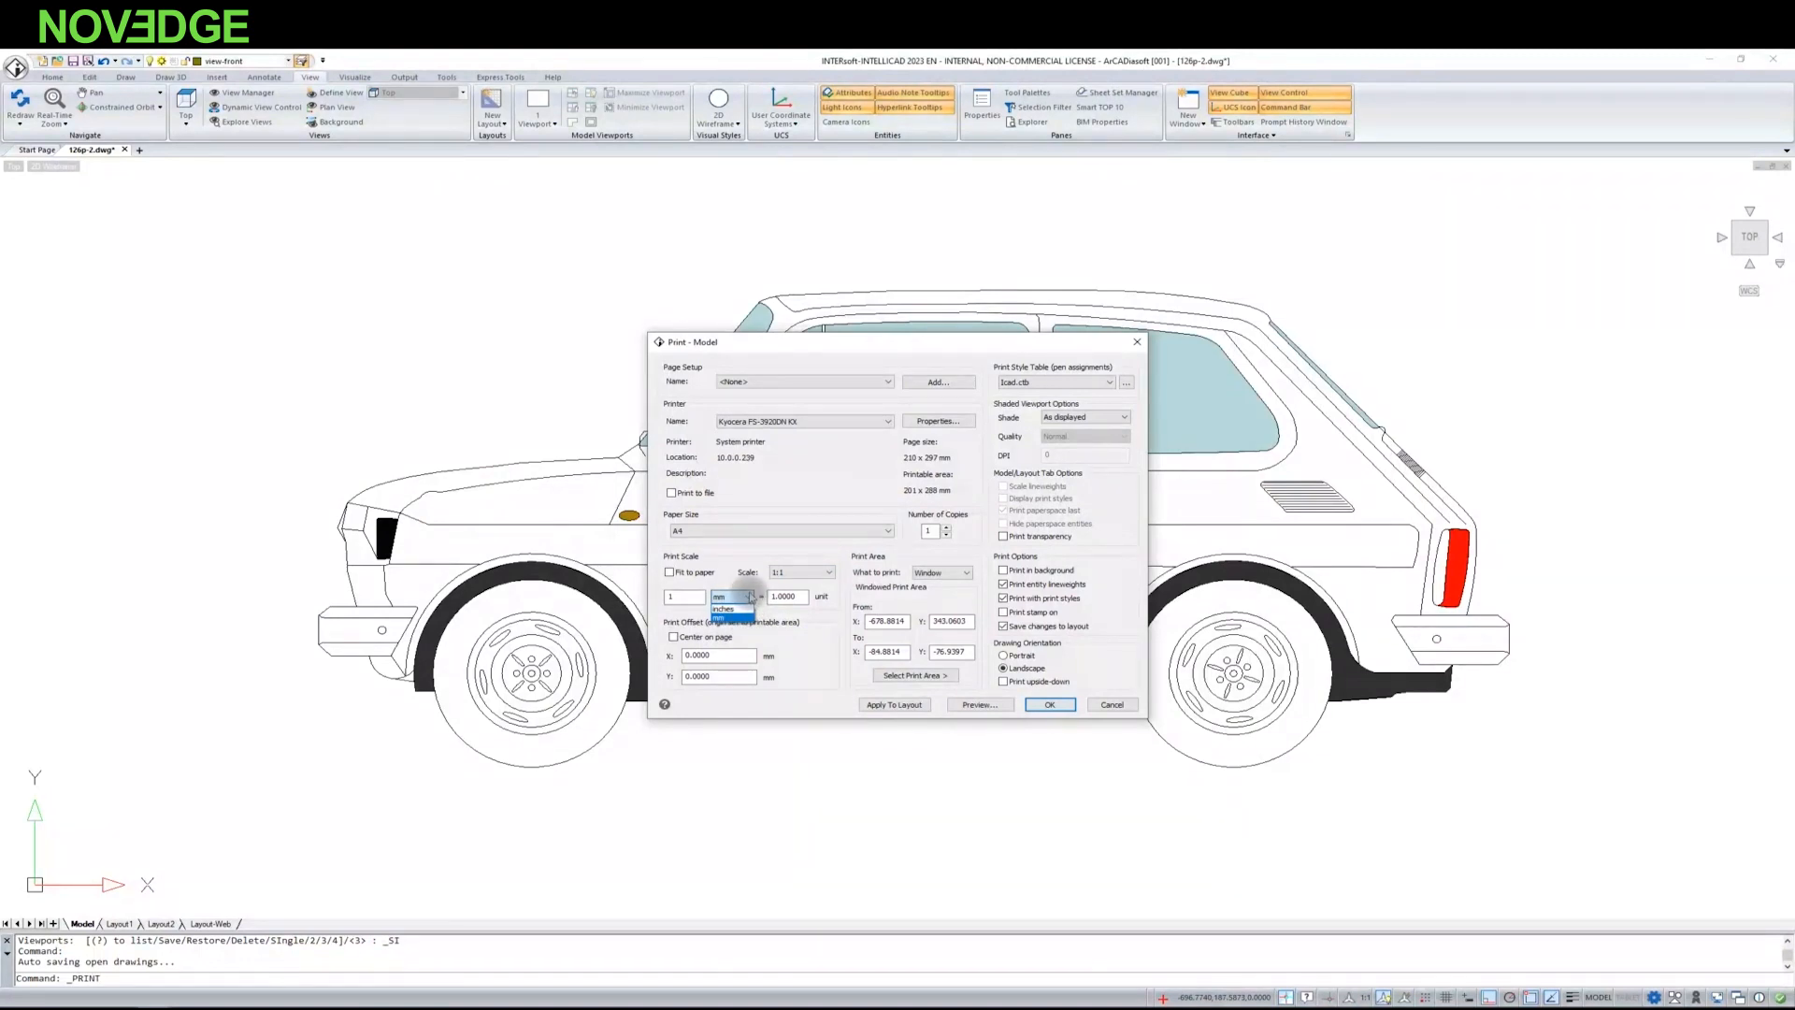
click(751, 596)
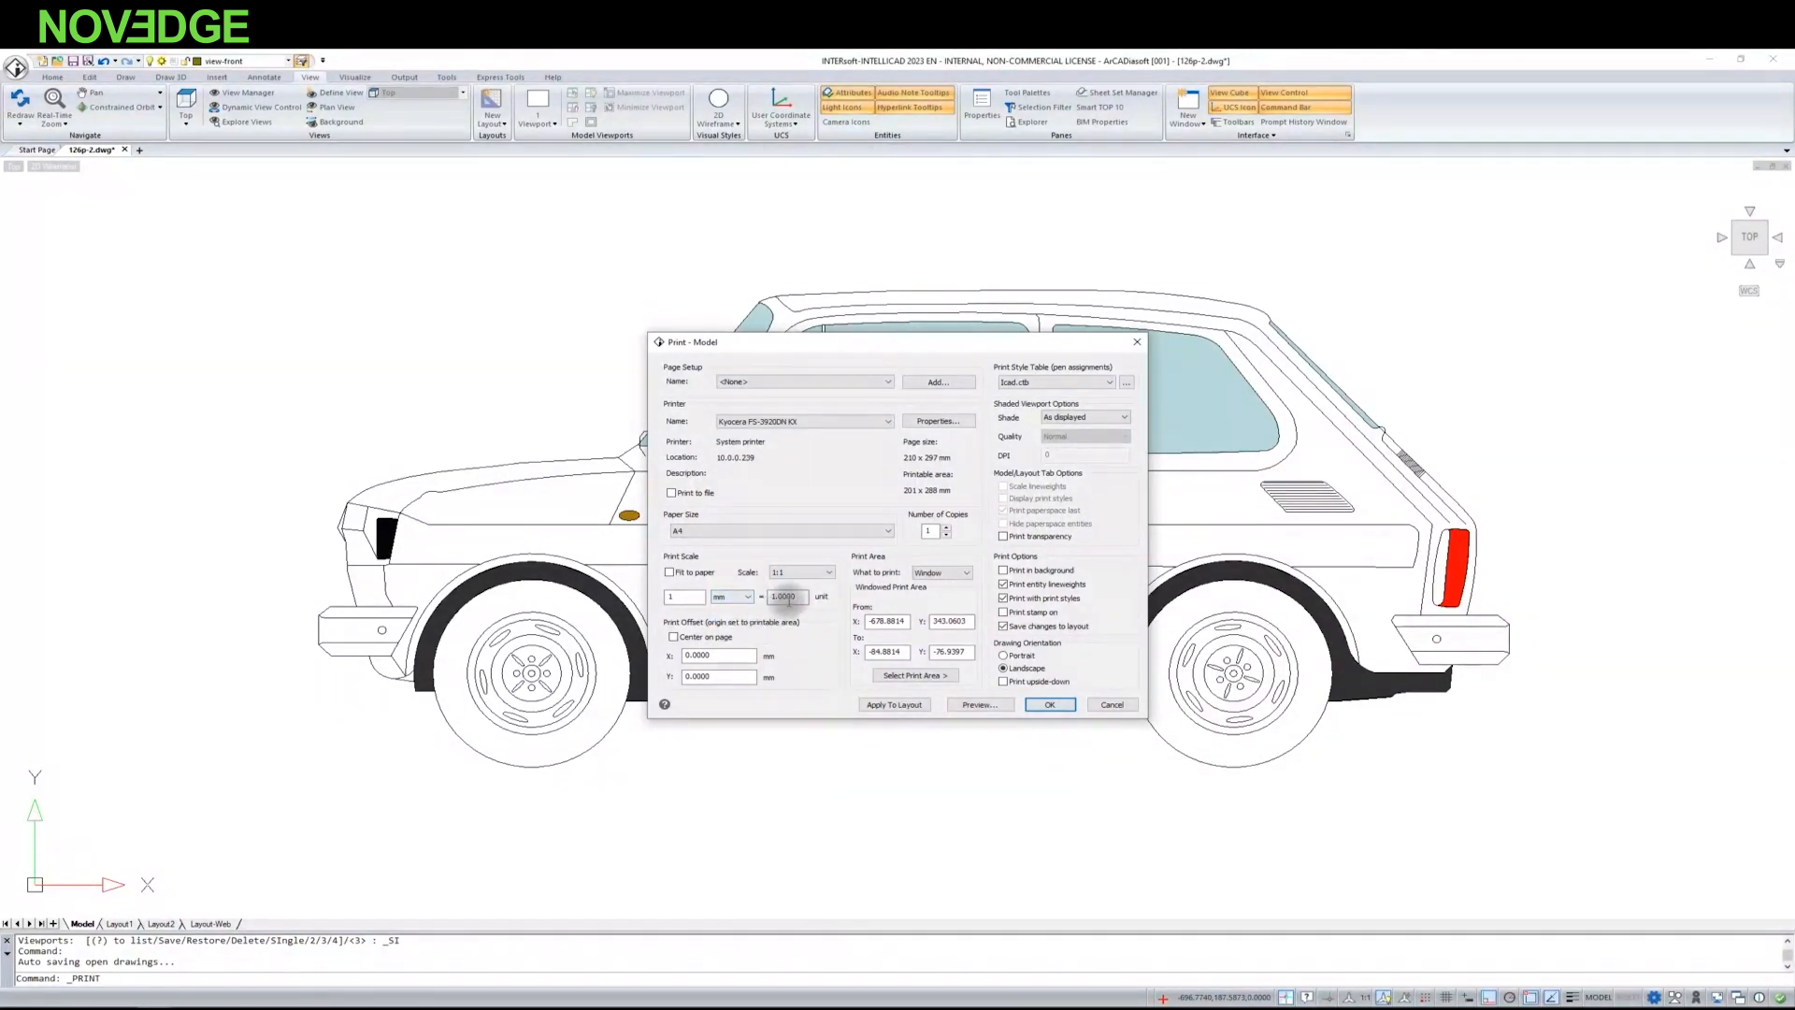
Step: Set the print scale so that 1 mm on paper equals 5 drawing units
click(804, 596)
drag(803, 597, 736, 596)
click(801, 572)
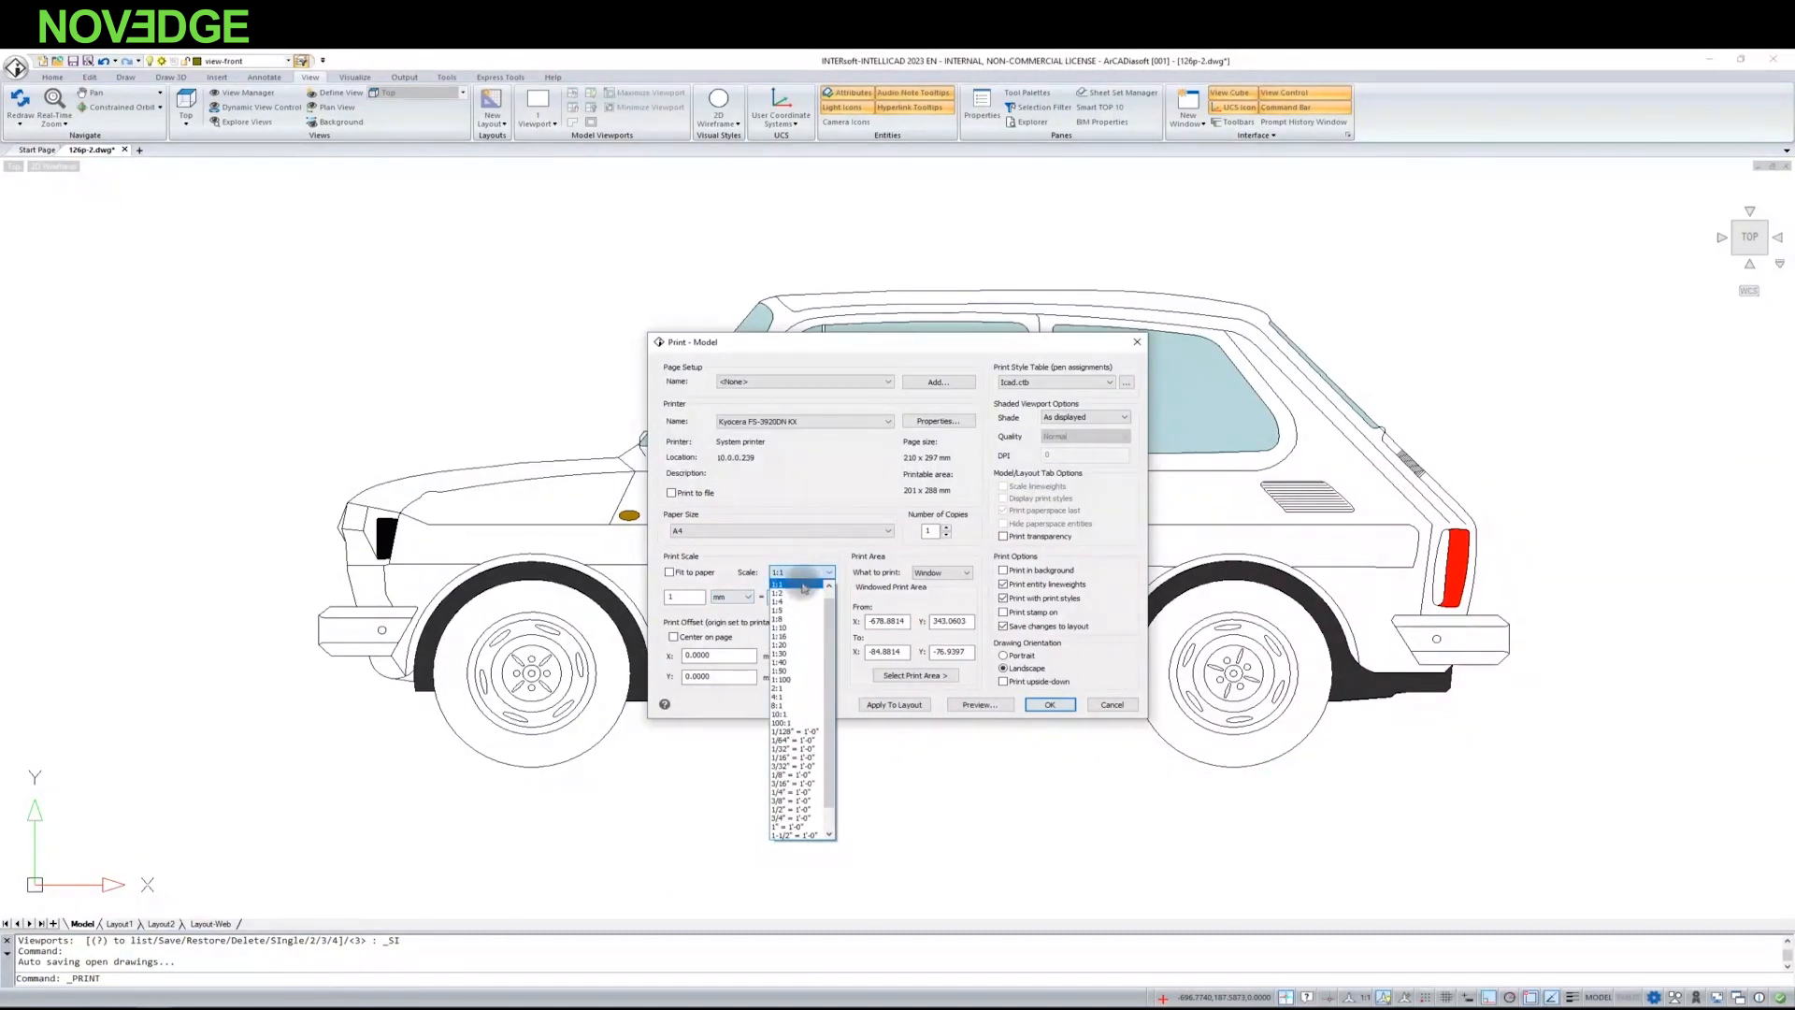
click(801, 592)
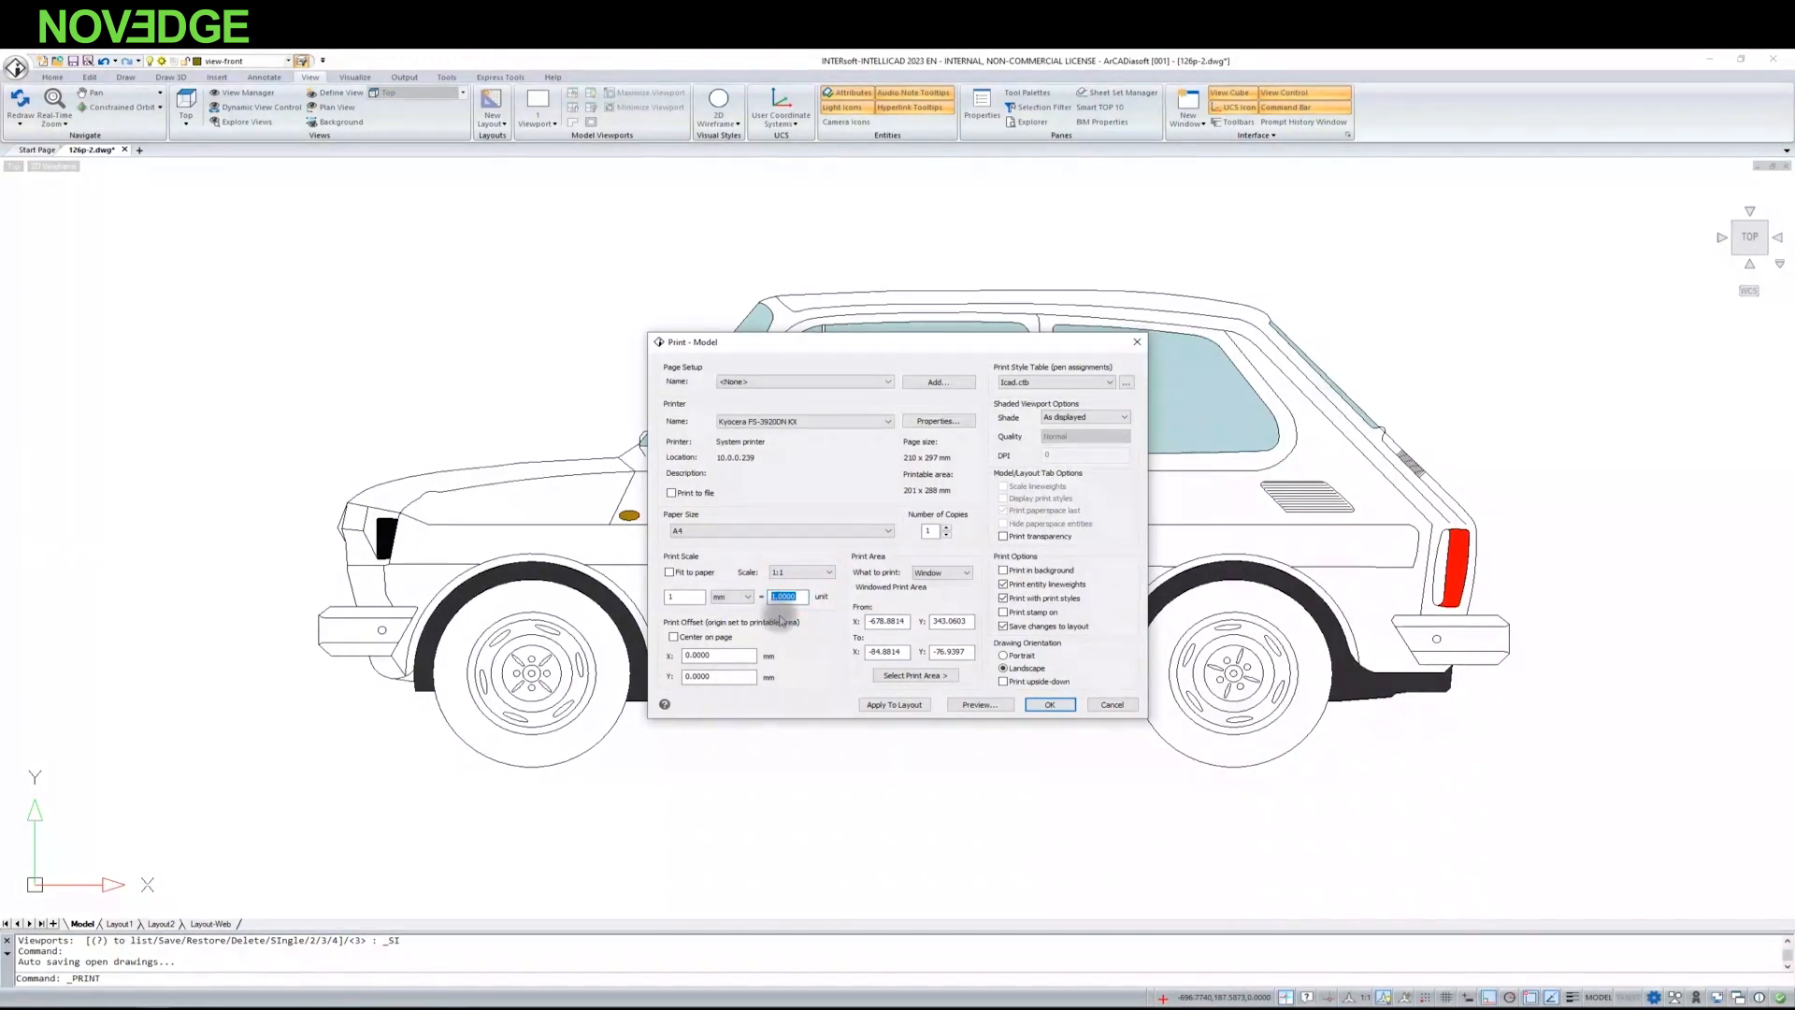
text(50)
double_click(790, 596)
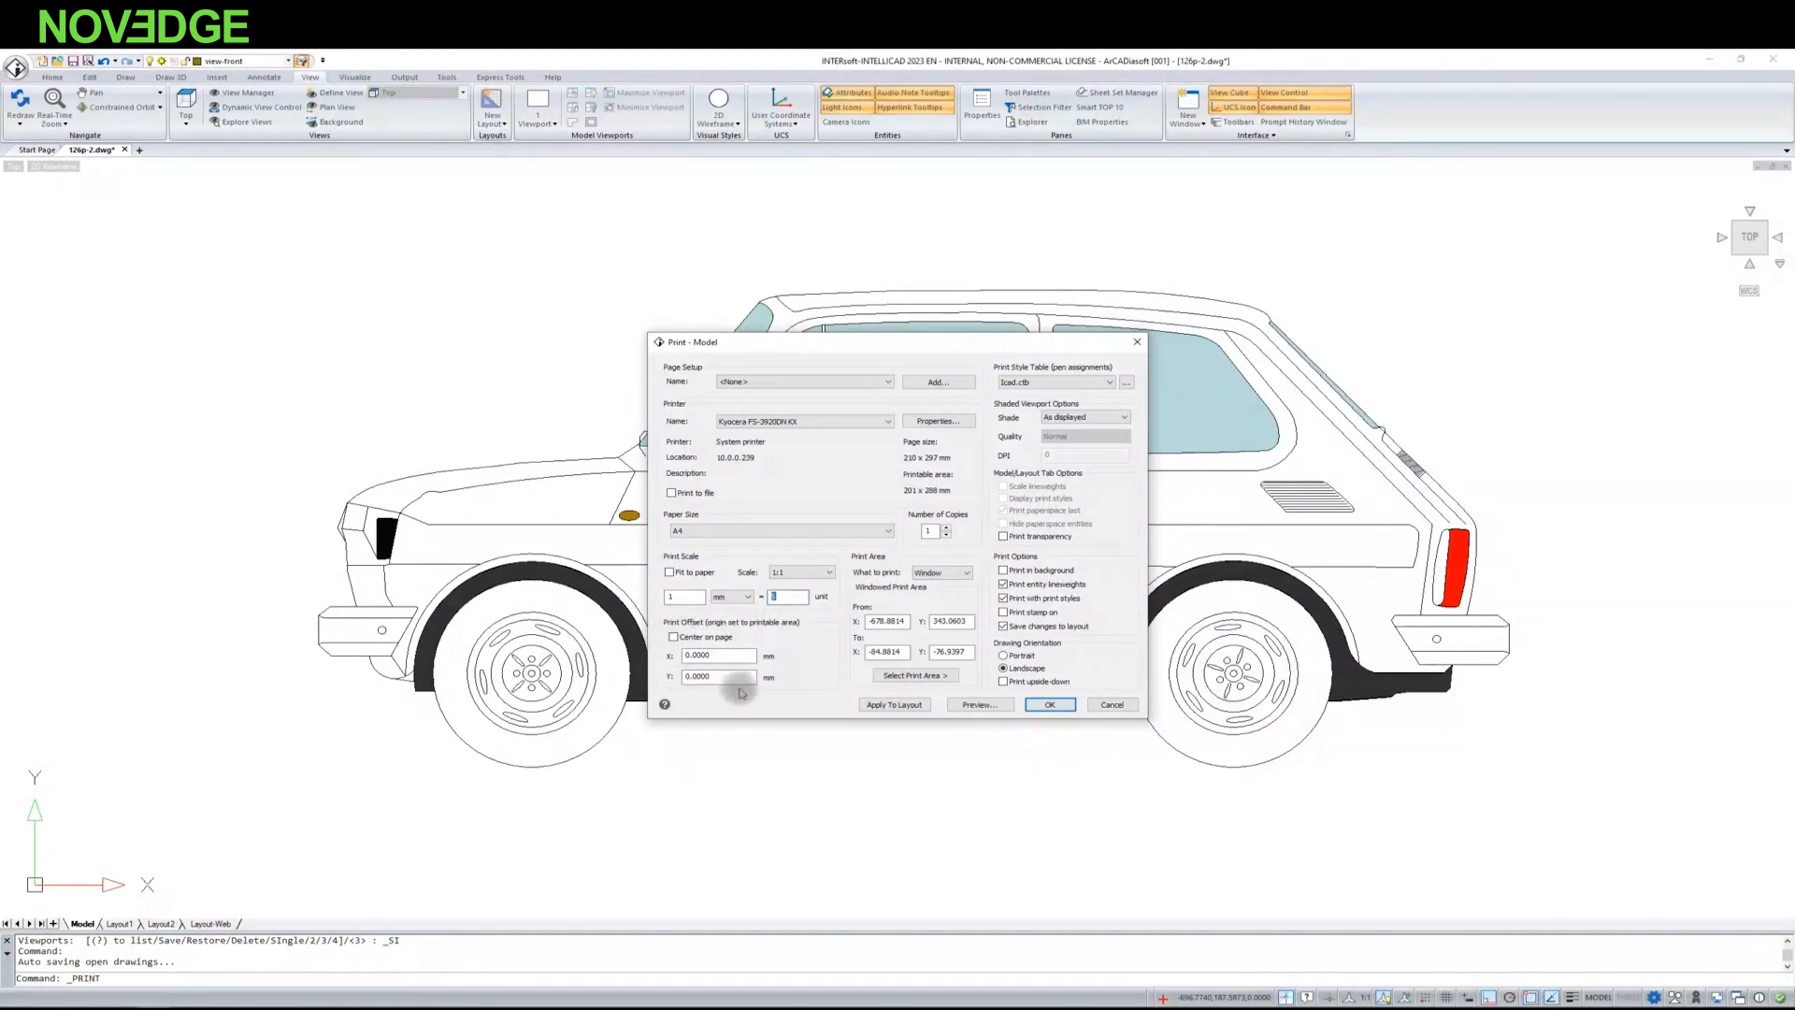
Step: Define the print area as a window enclosing the whole coloured side view of the car with margins around it
click(967, 572)
click(930, 611)
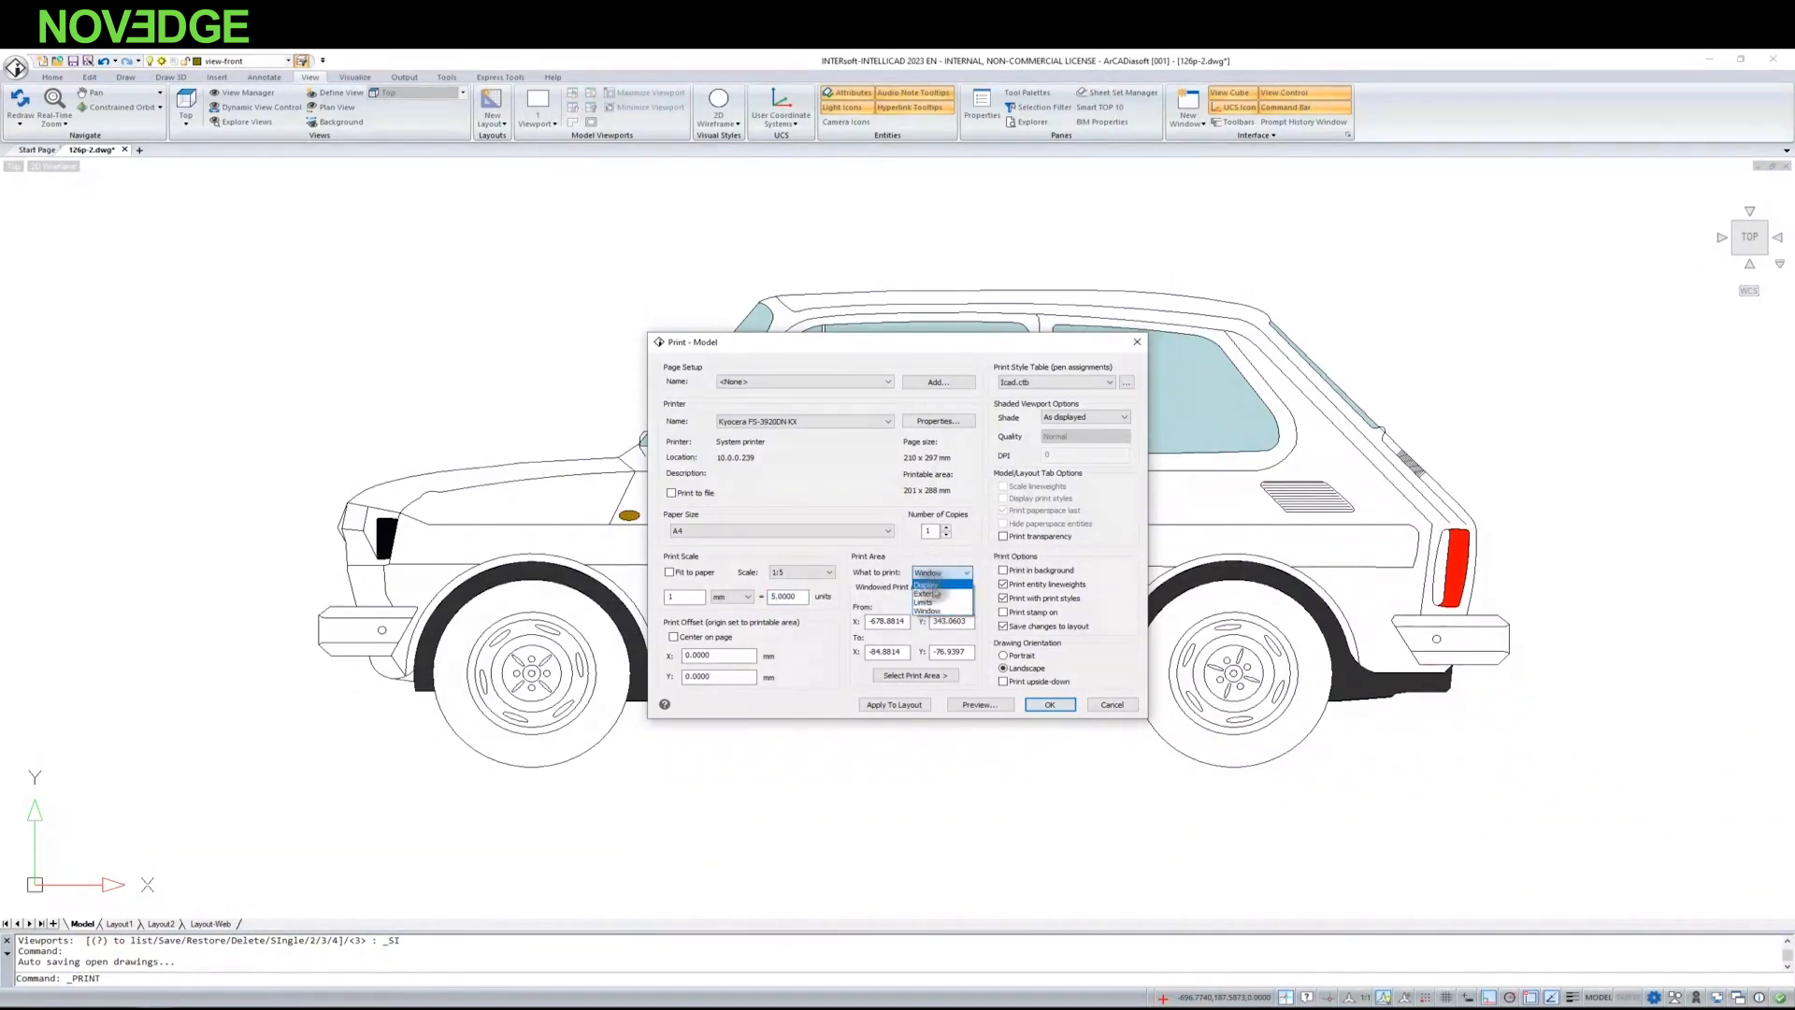
click(922, 675)
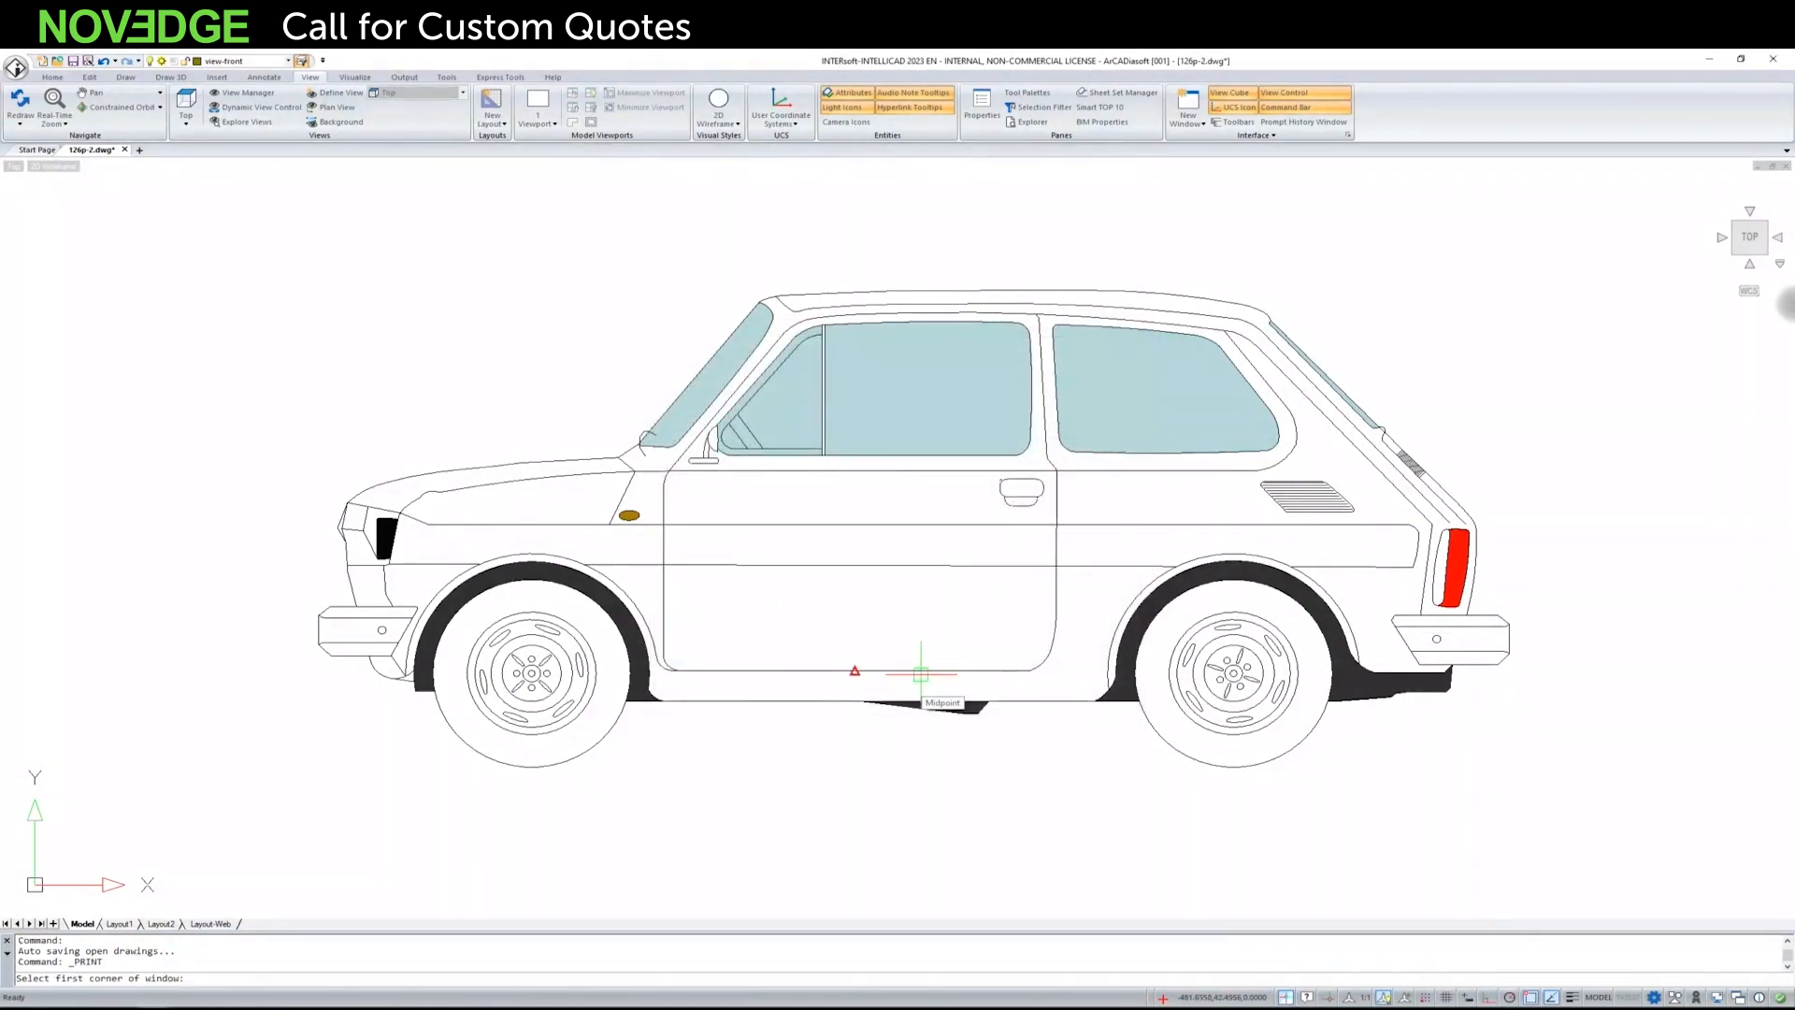
scroll(921, 673, down, 1)
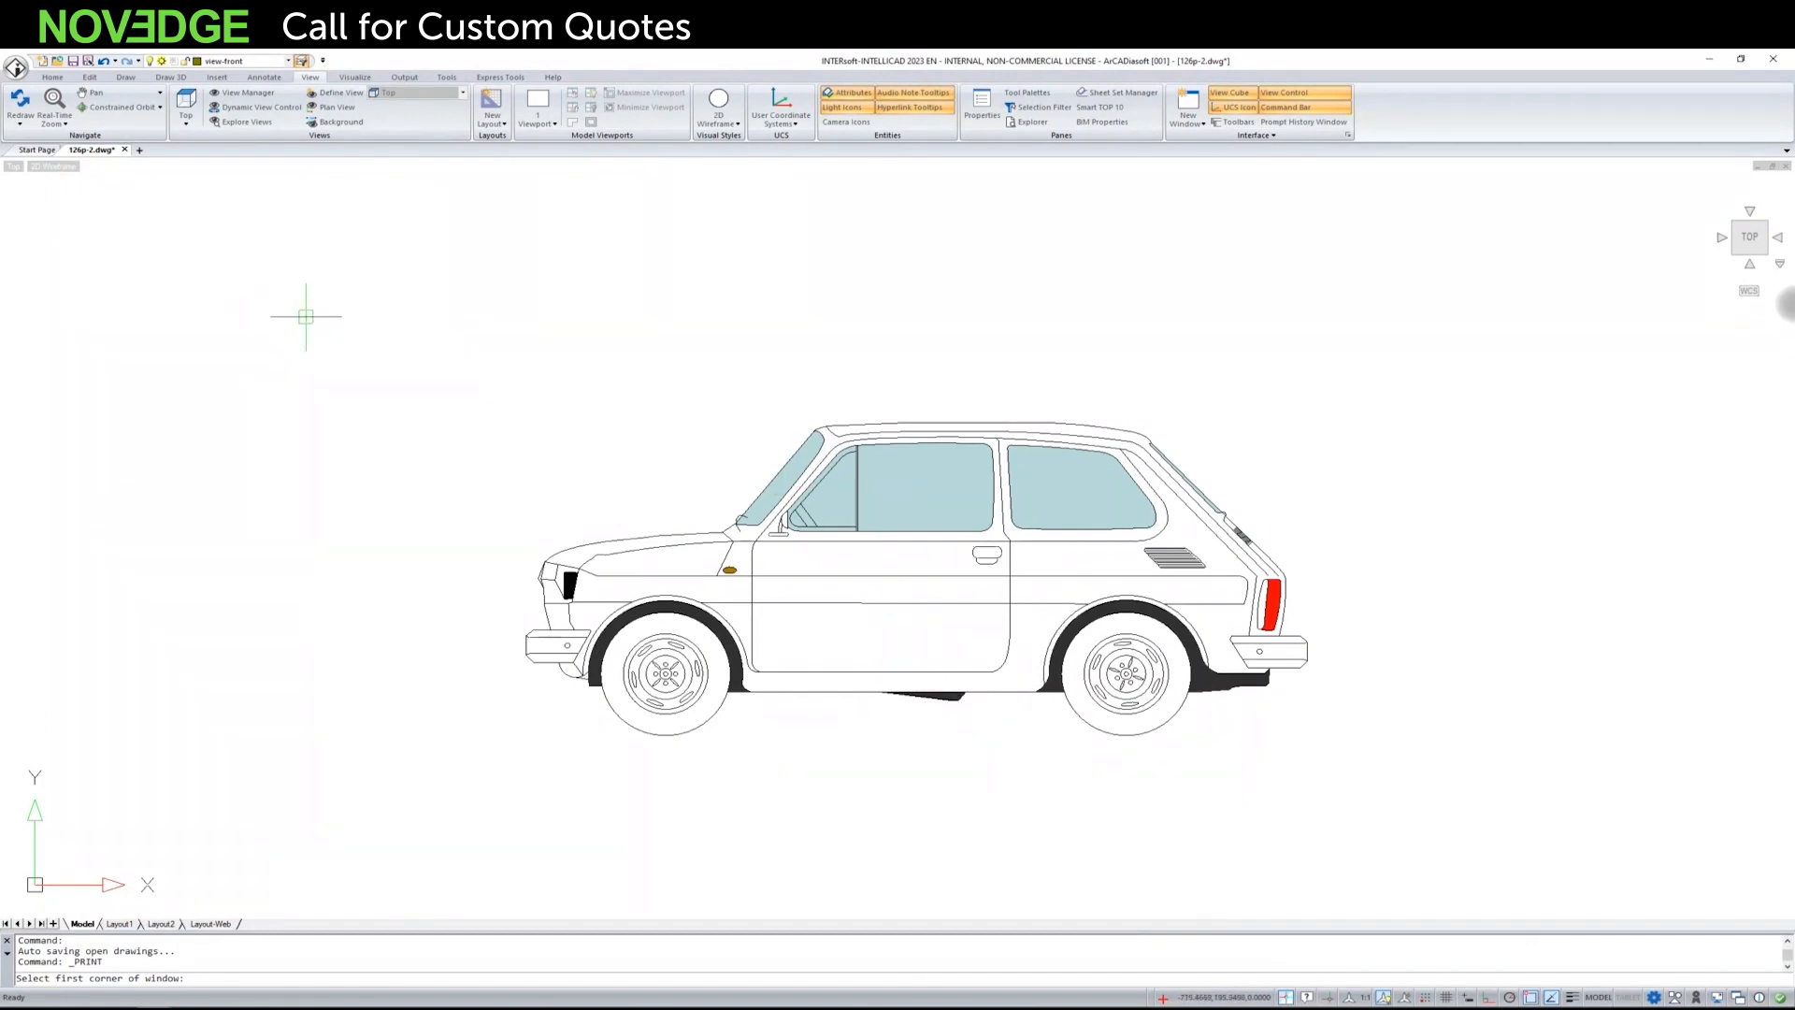
click(373, 315)
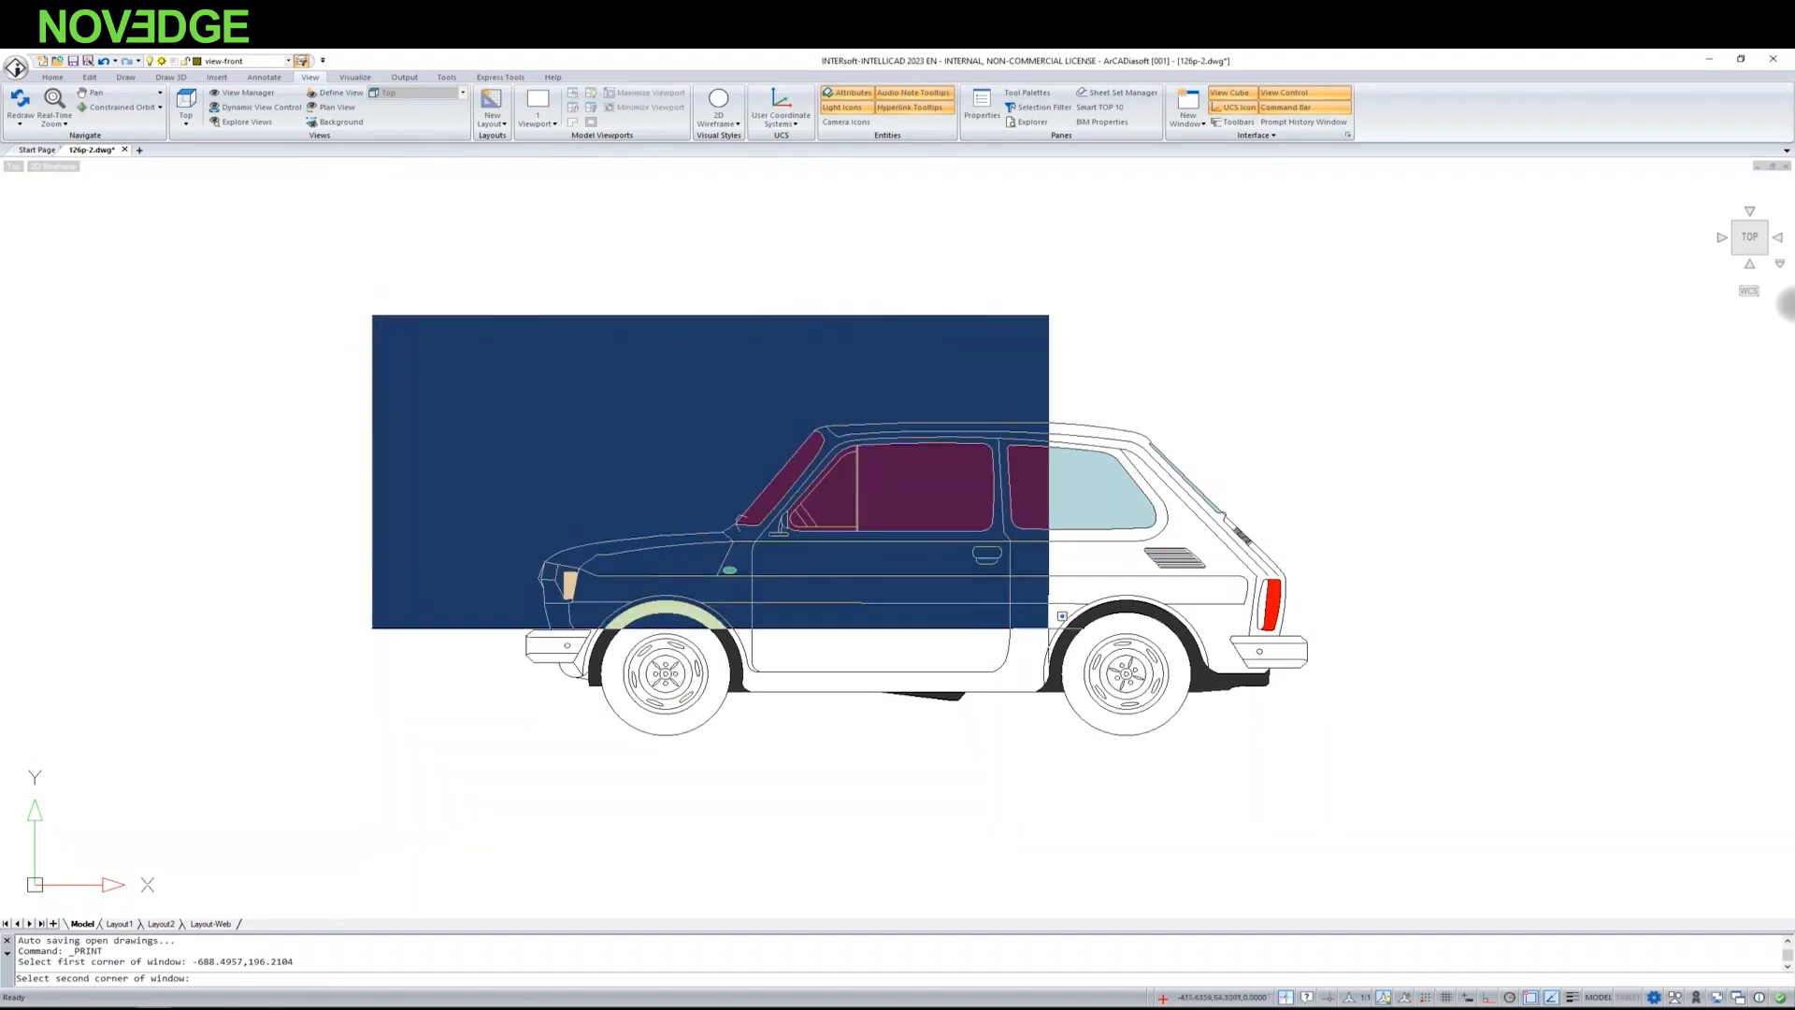
click(1462, 864)
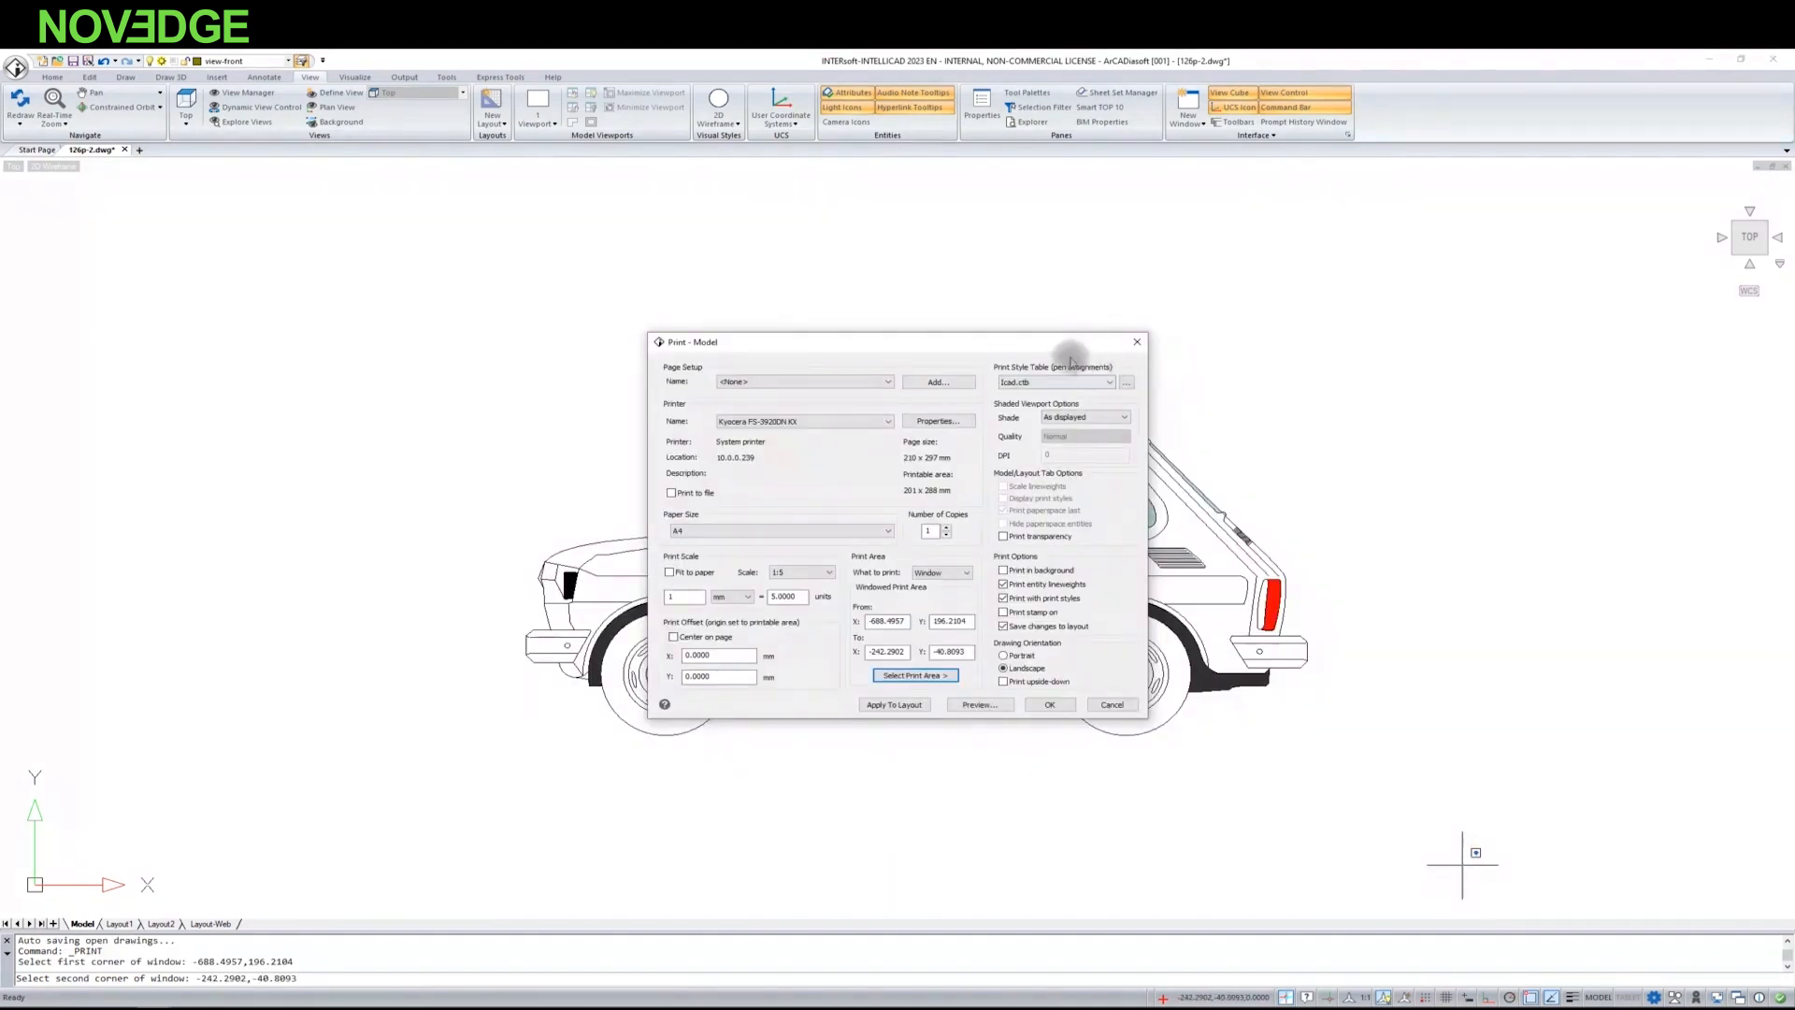
Step: Review the available print style tables for pen assignments and keep icad.ctb
click(1113, 383)
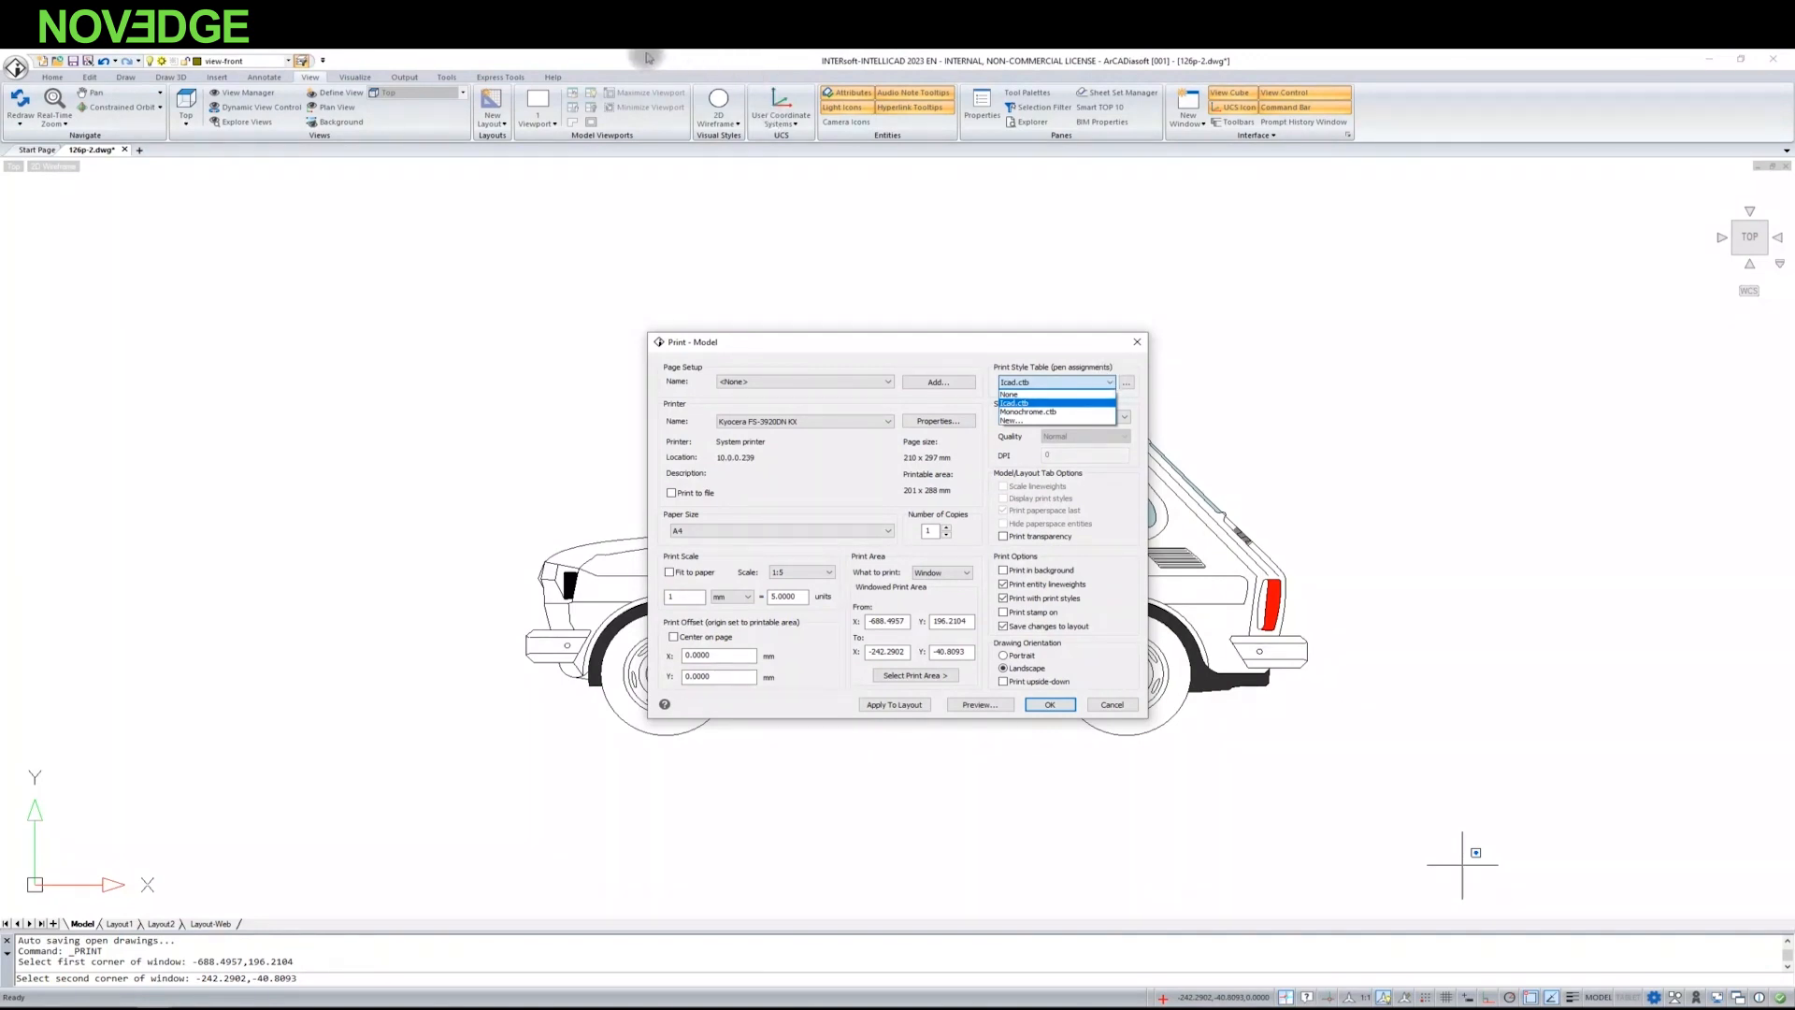
click(1073, 365)
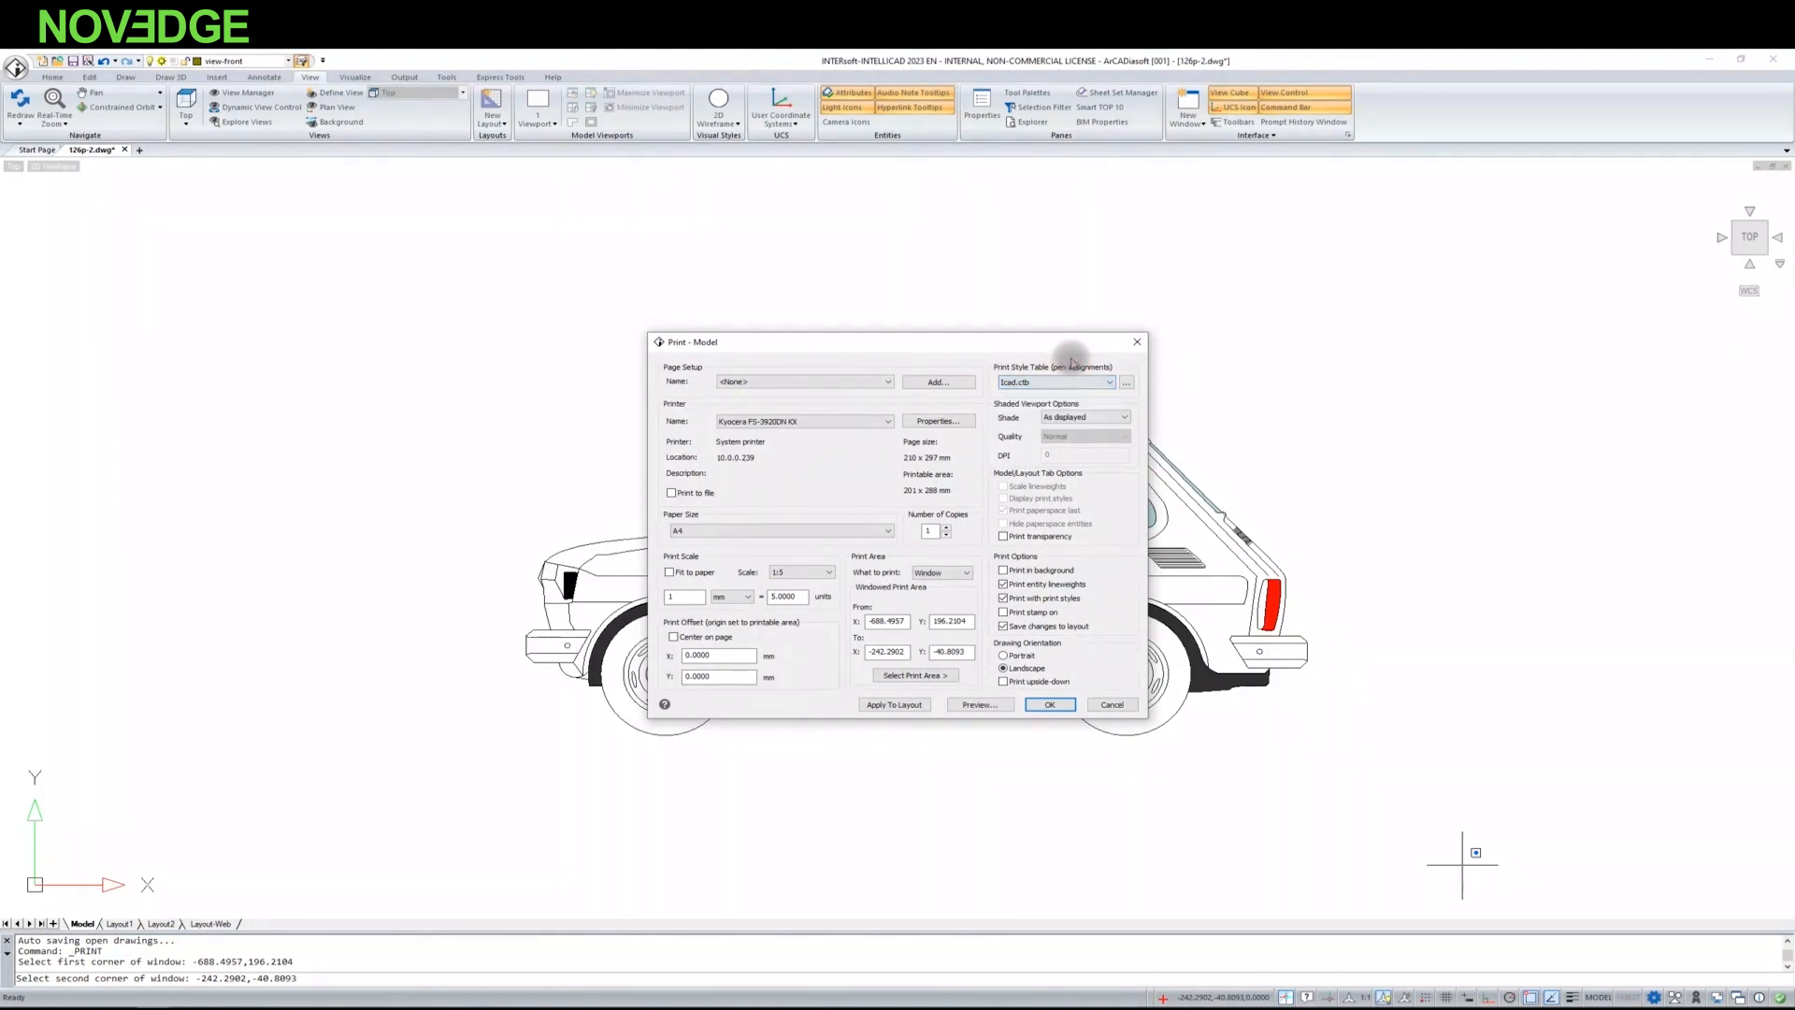
Step: Inspect the pen properties of the icad.ctb print style table and switch the print style table to Monochrome.ctb
click(1127, 384)
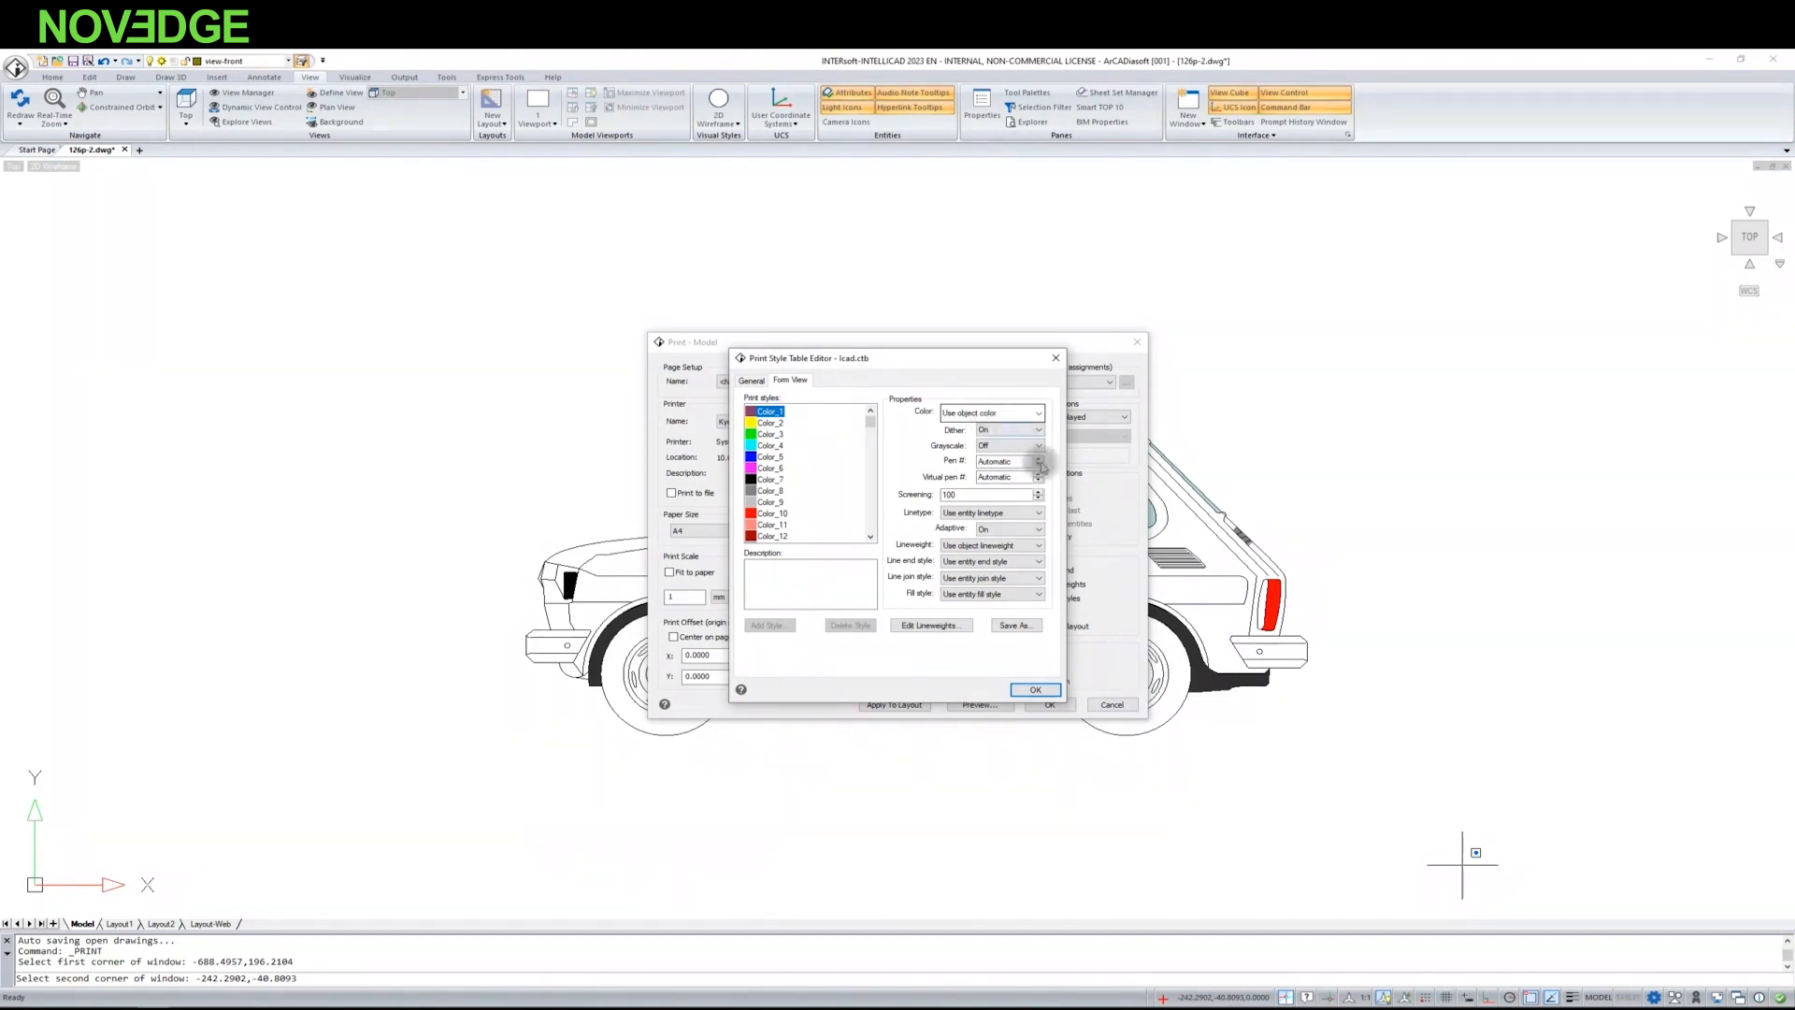
click(1035, 690)
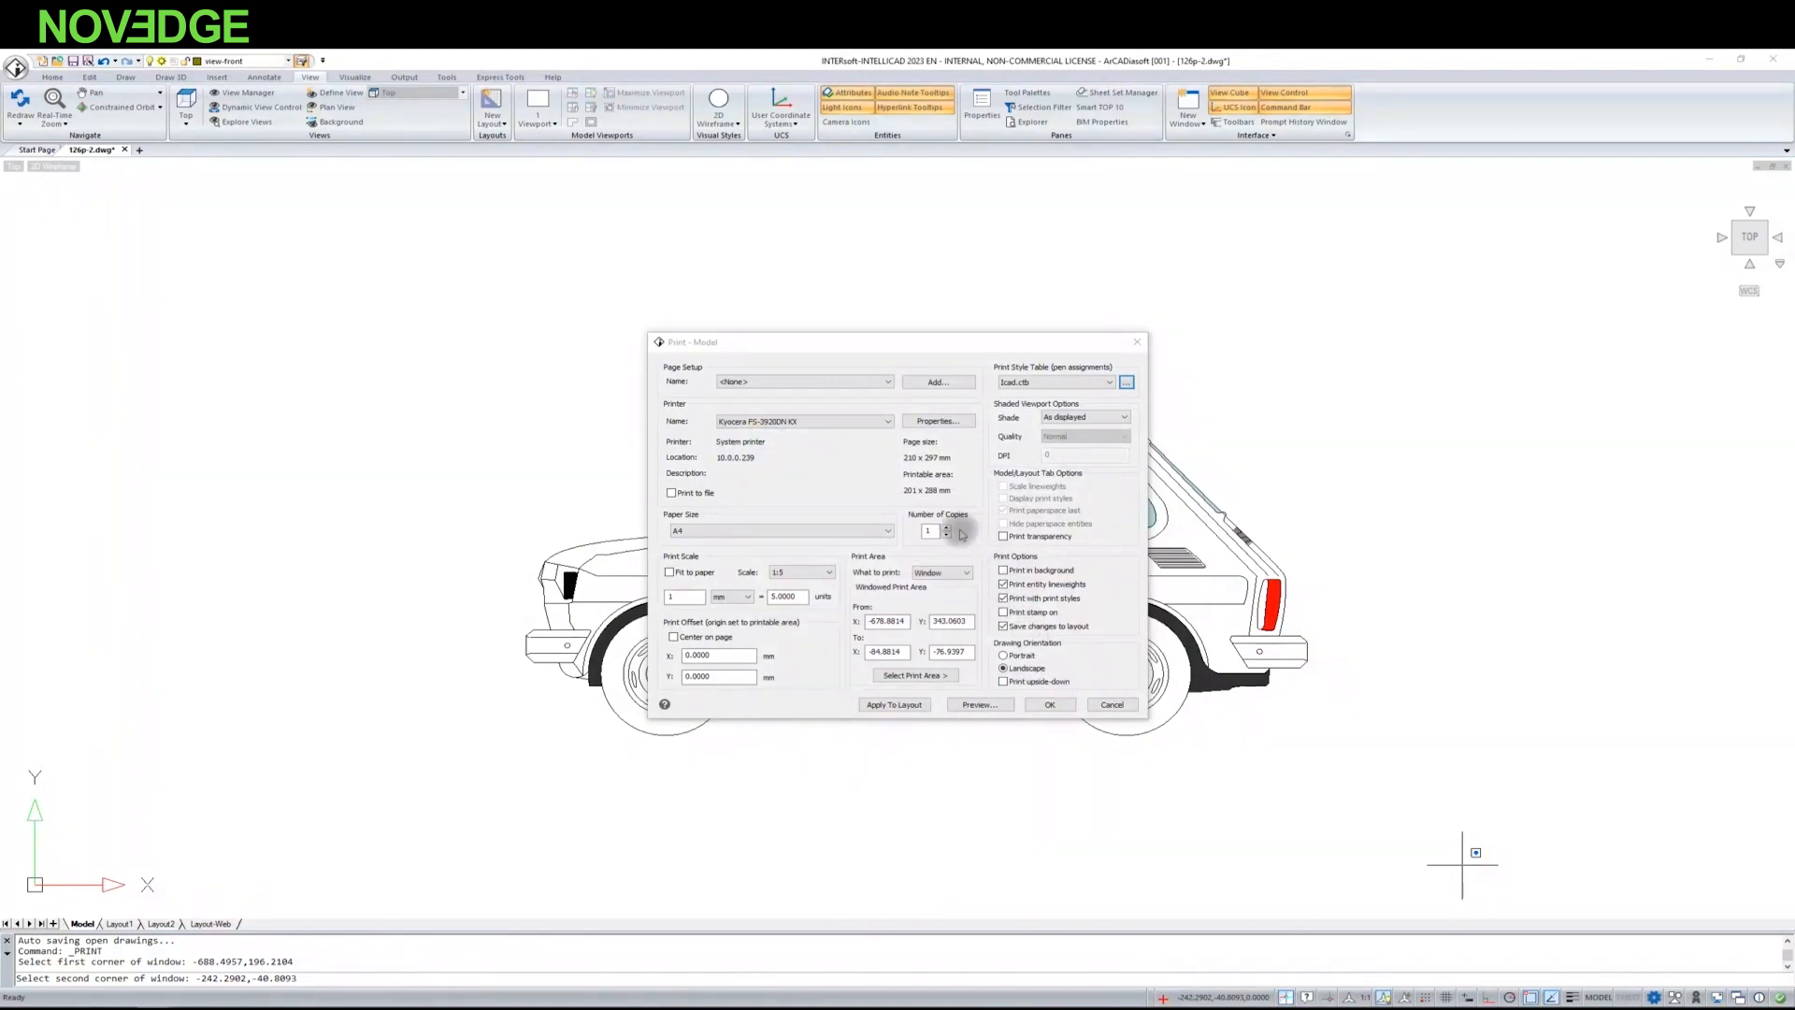
click(1111, 383)
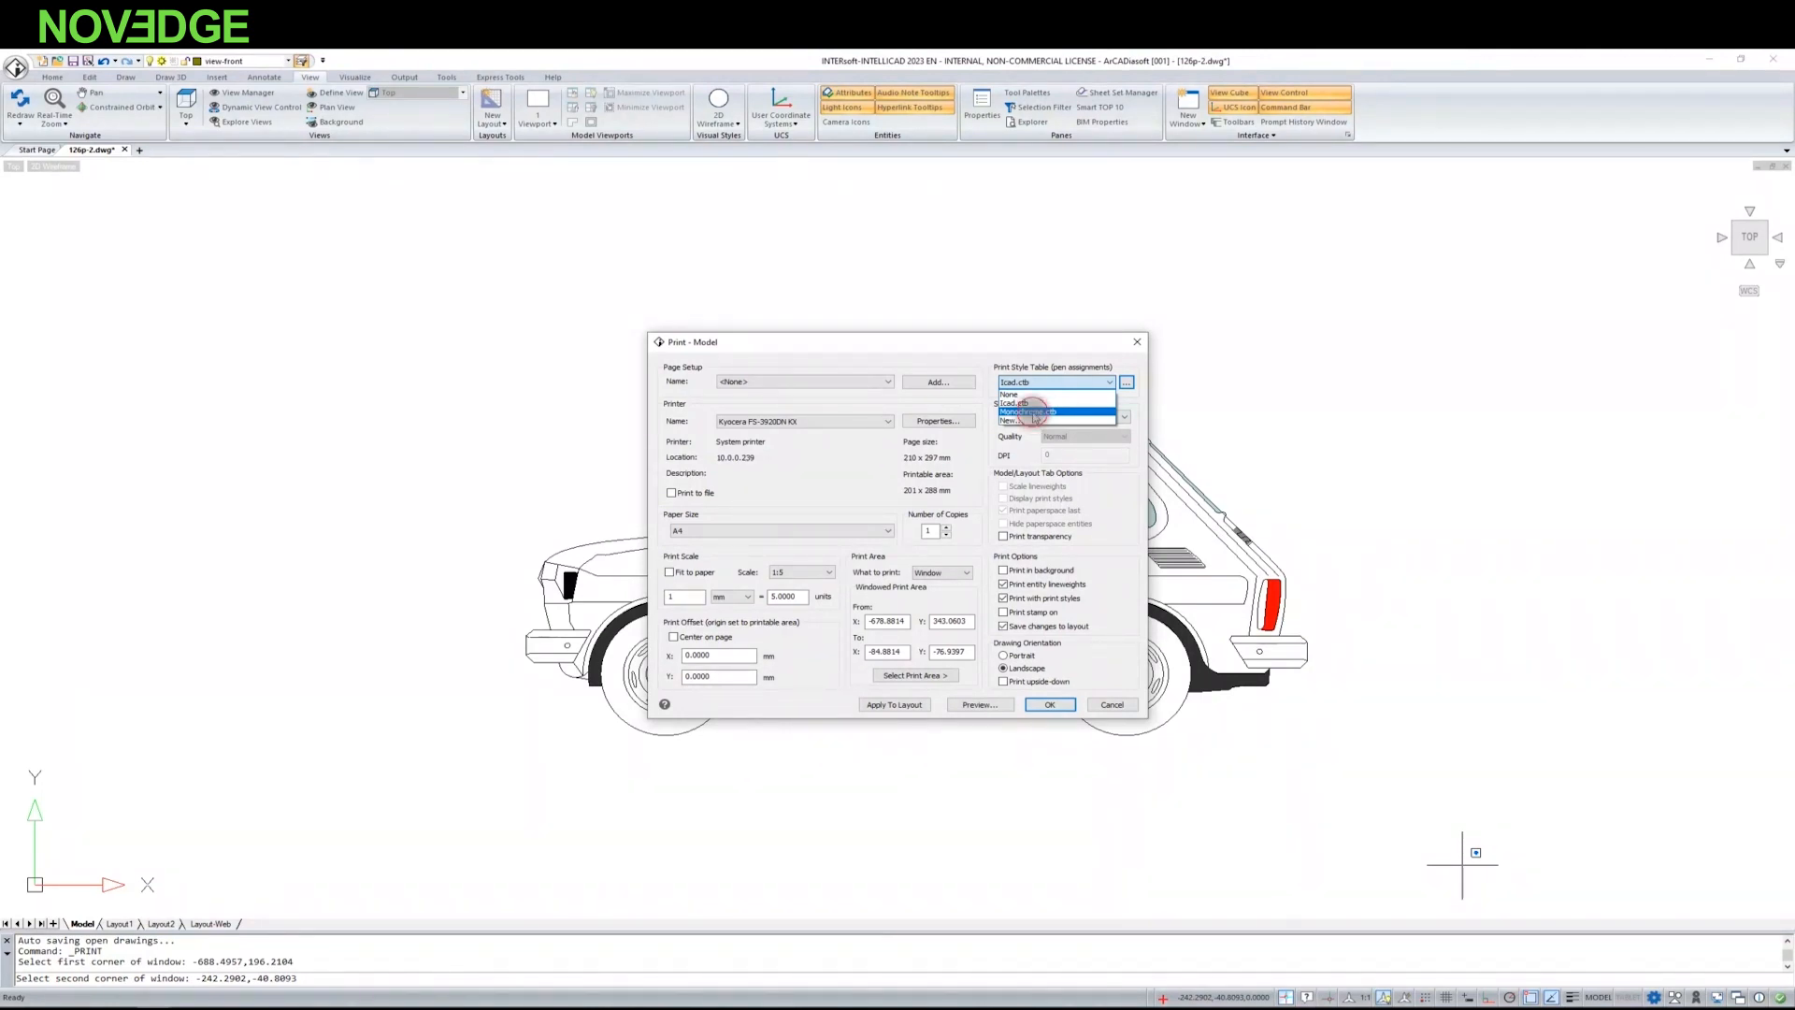
click(1033, 411)
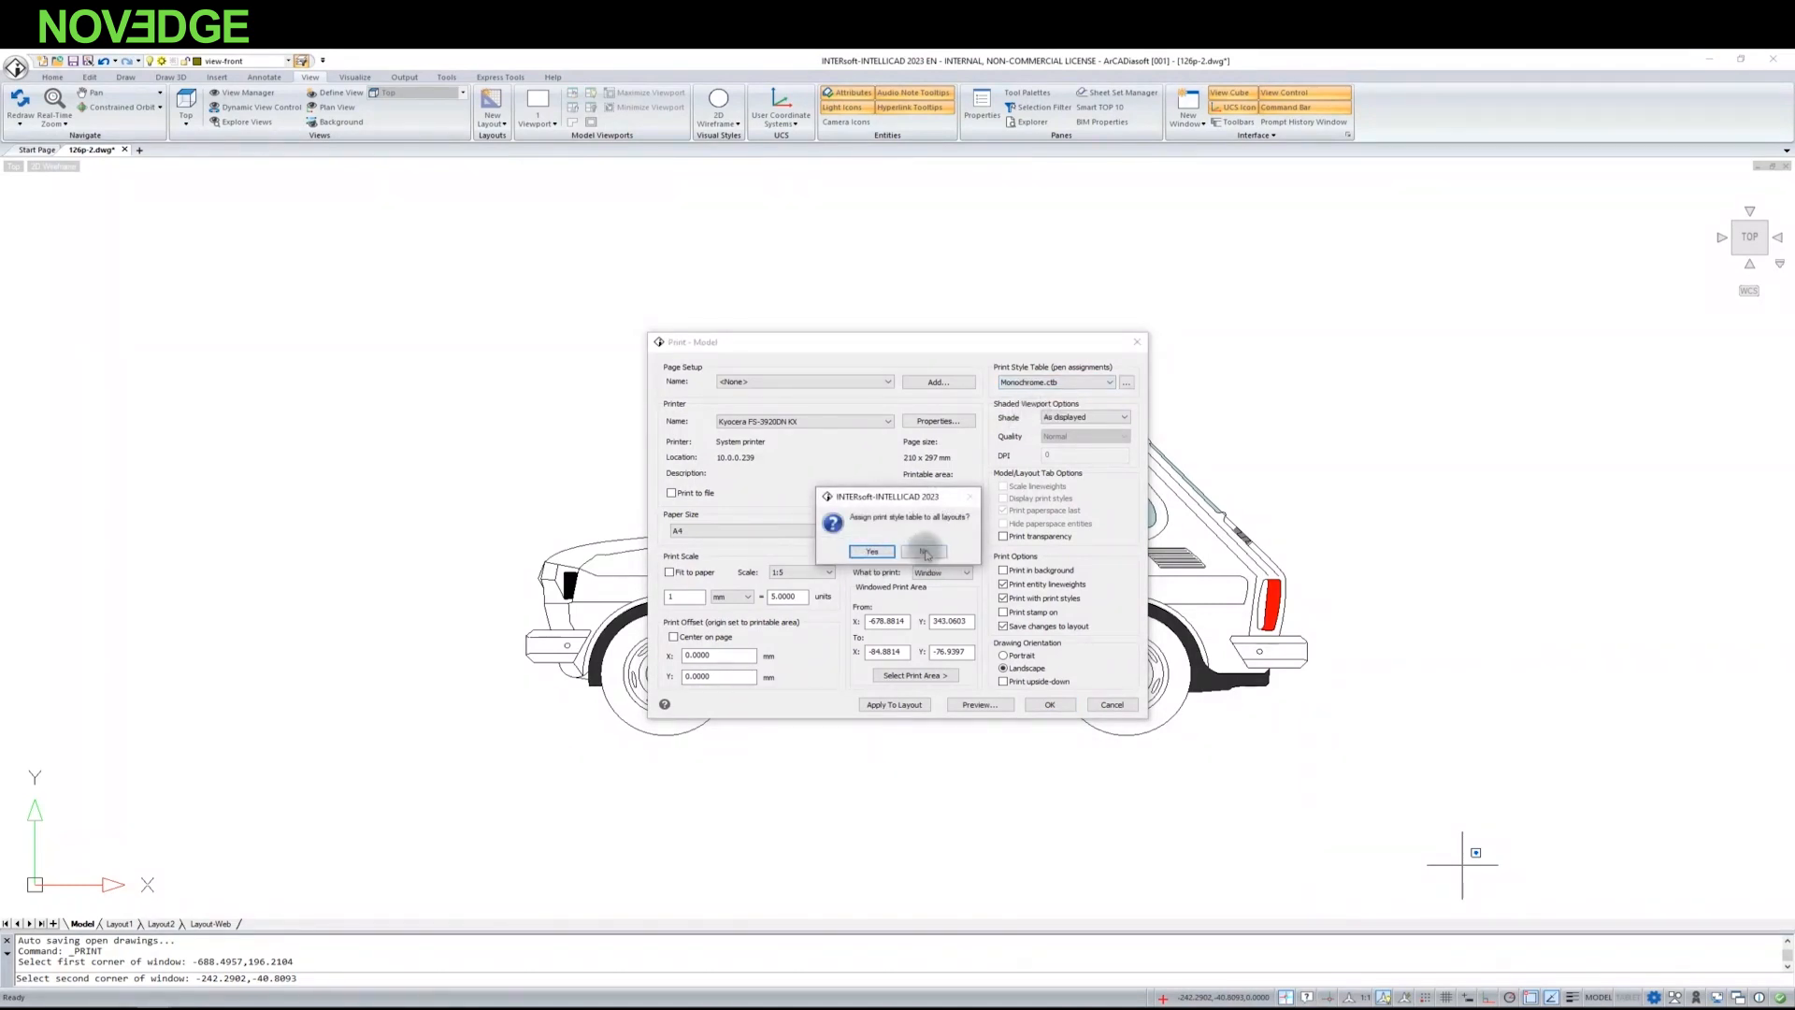
click(871, 552)
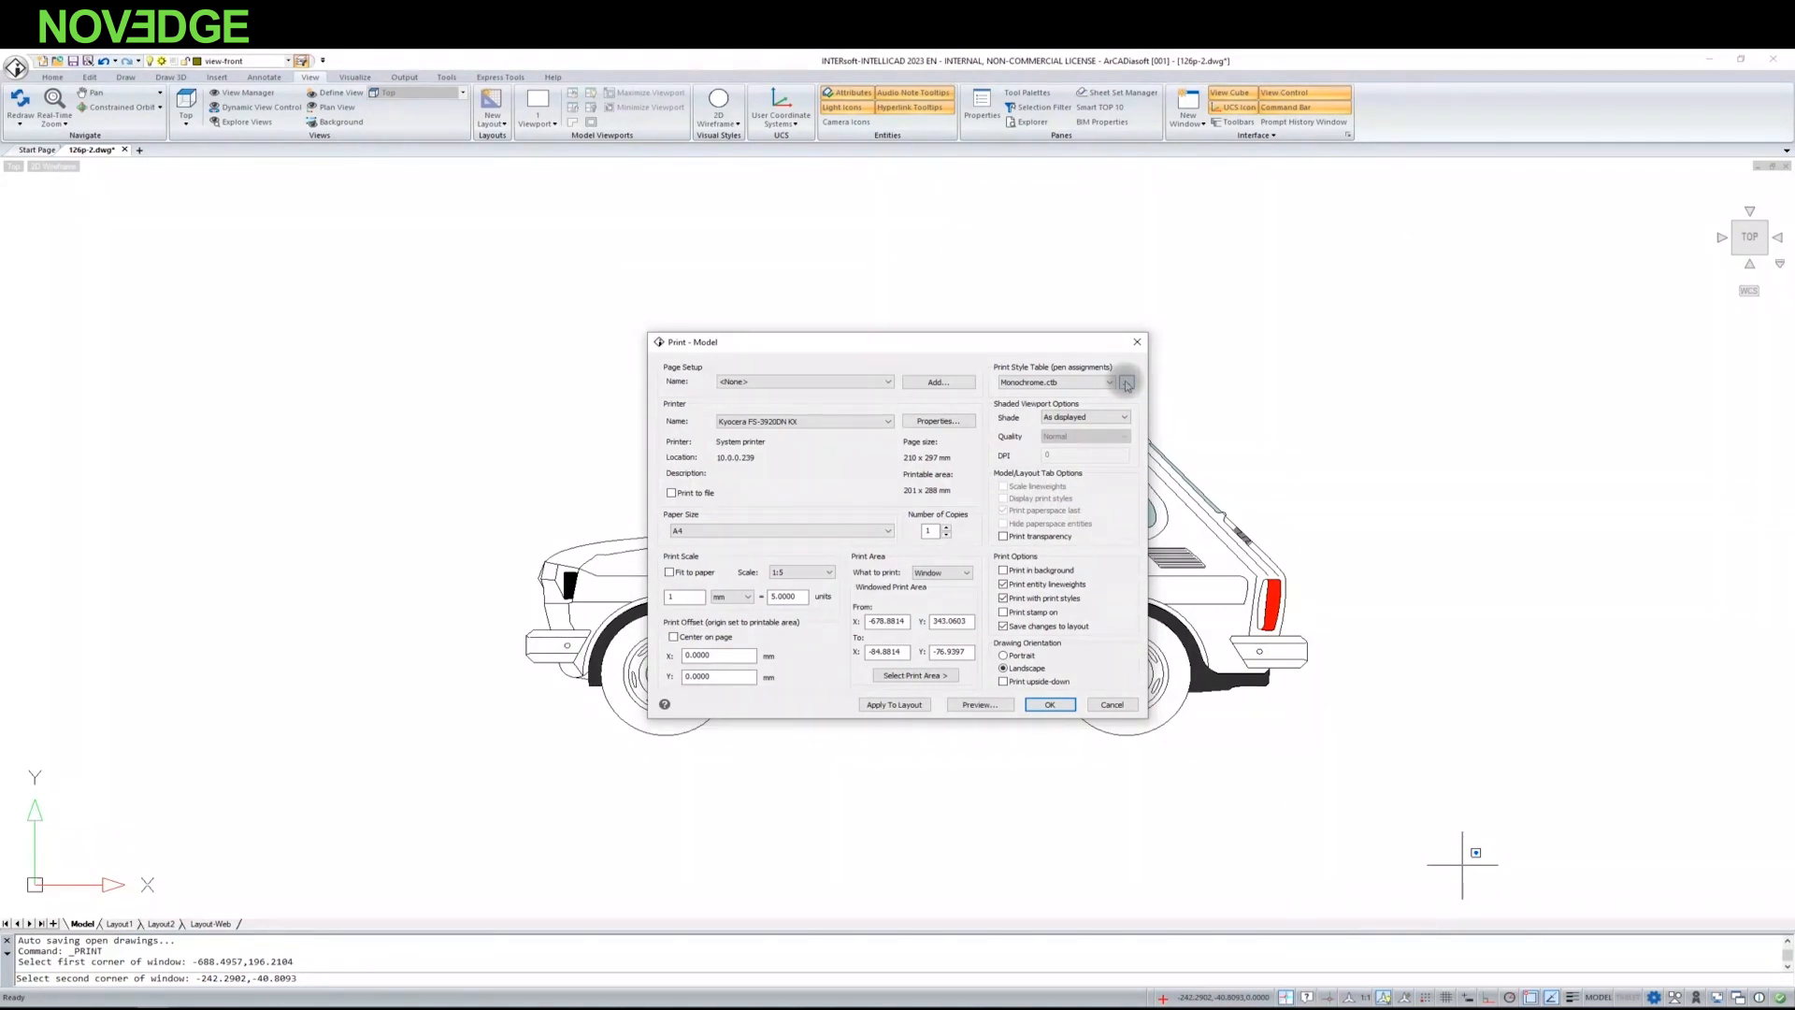
Step: Examine how the Monochrome.ctb print style table assigns output colours to the individual colour styles
click(1127, 384)
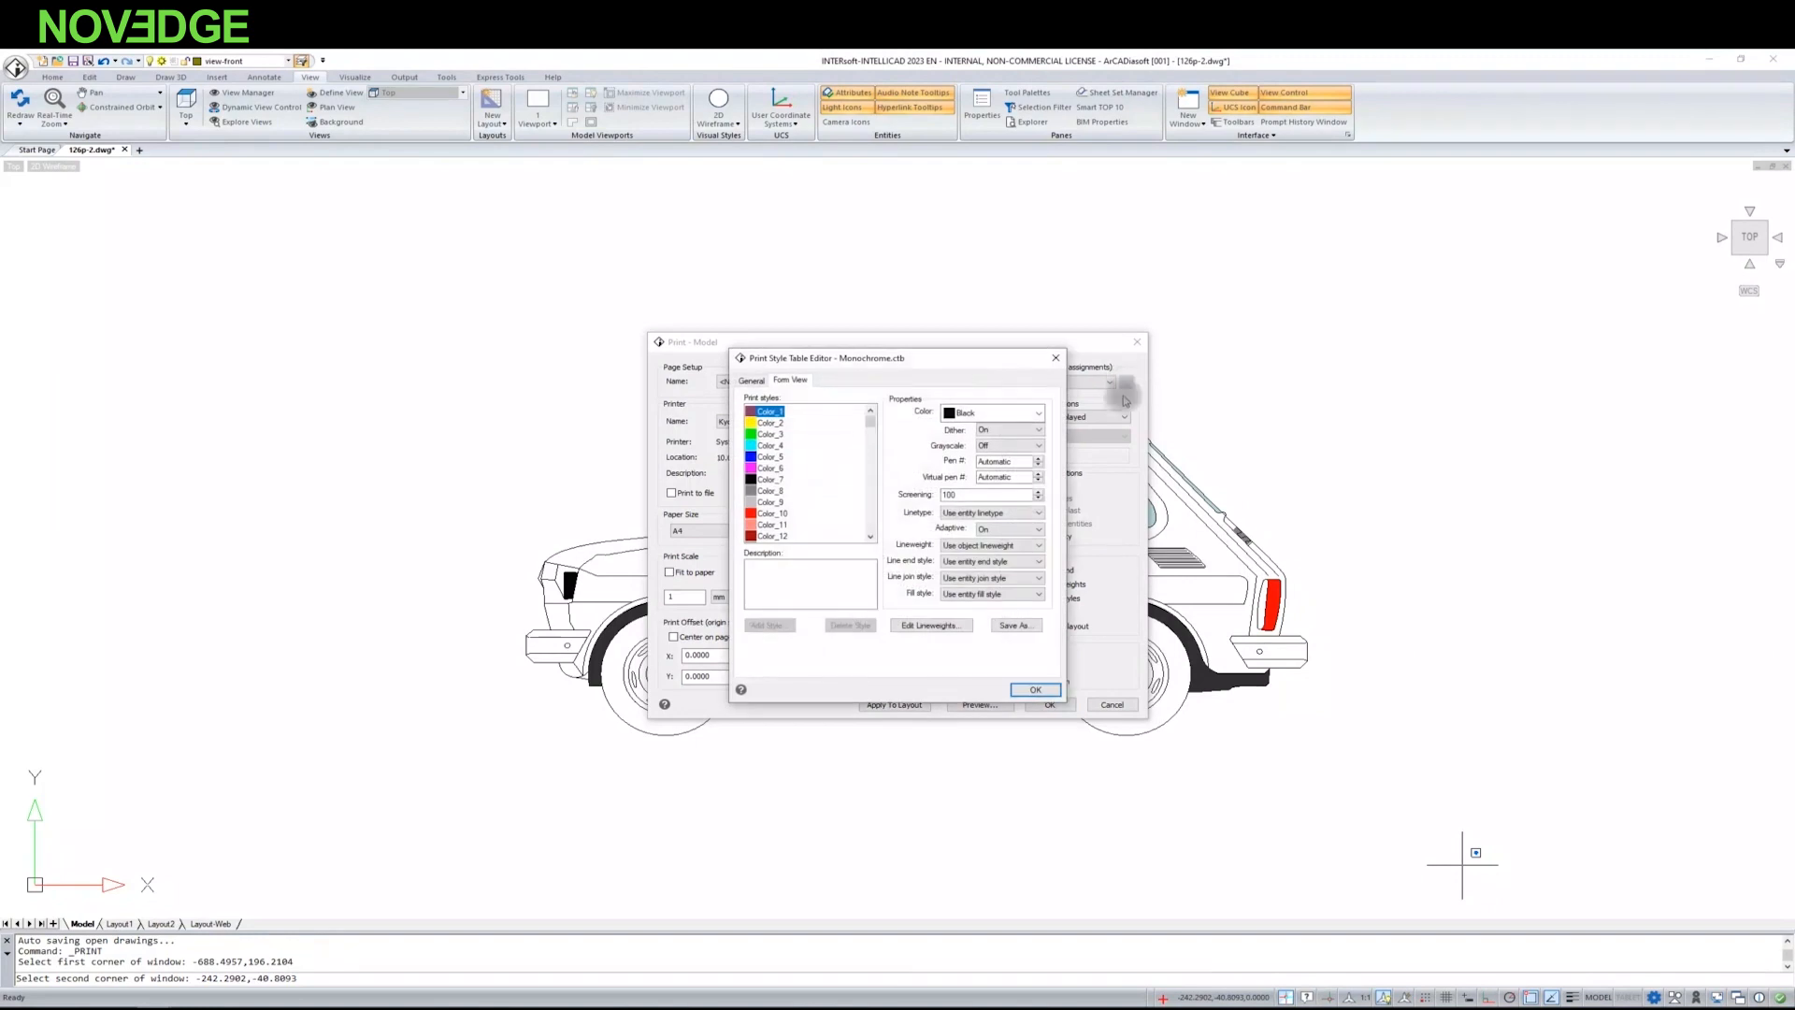
click(772, 413)
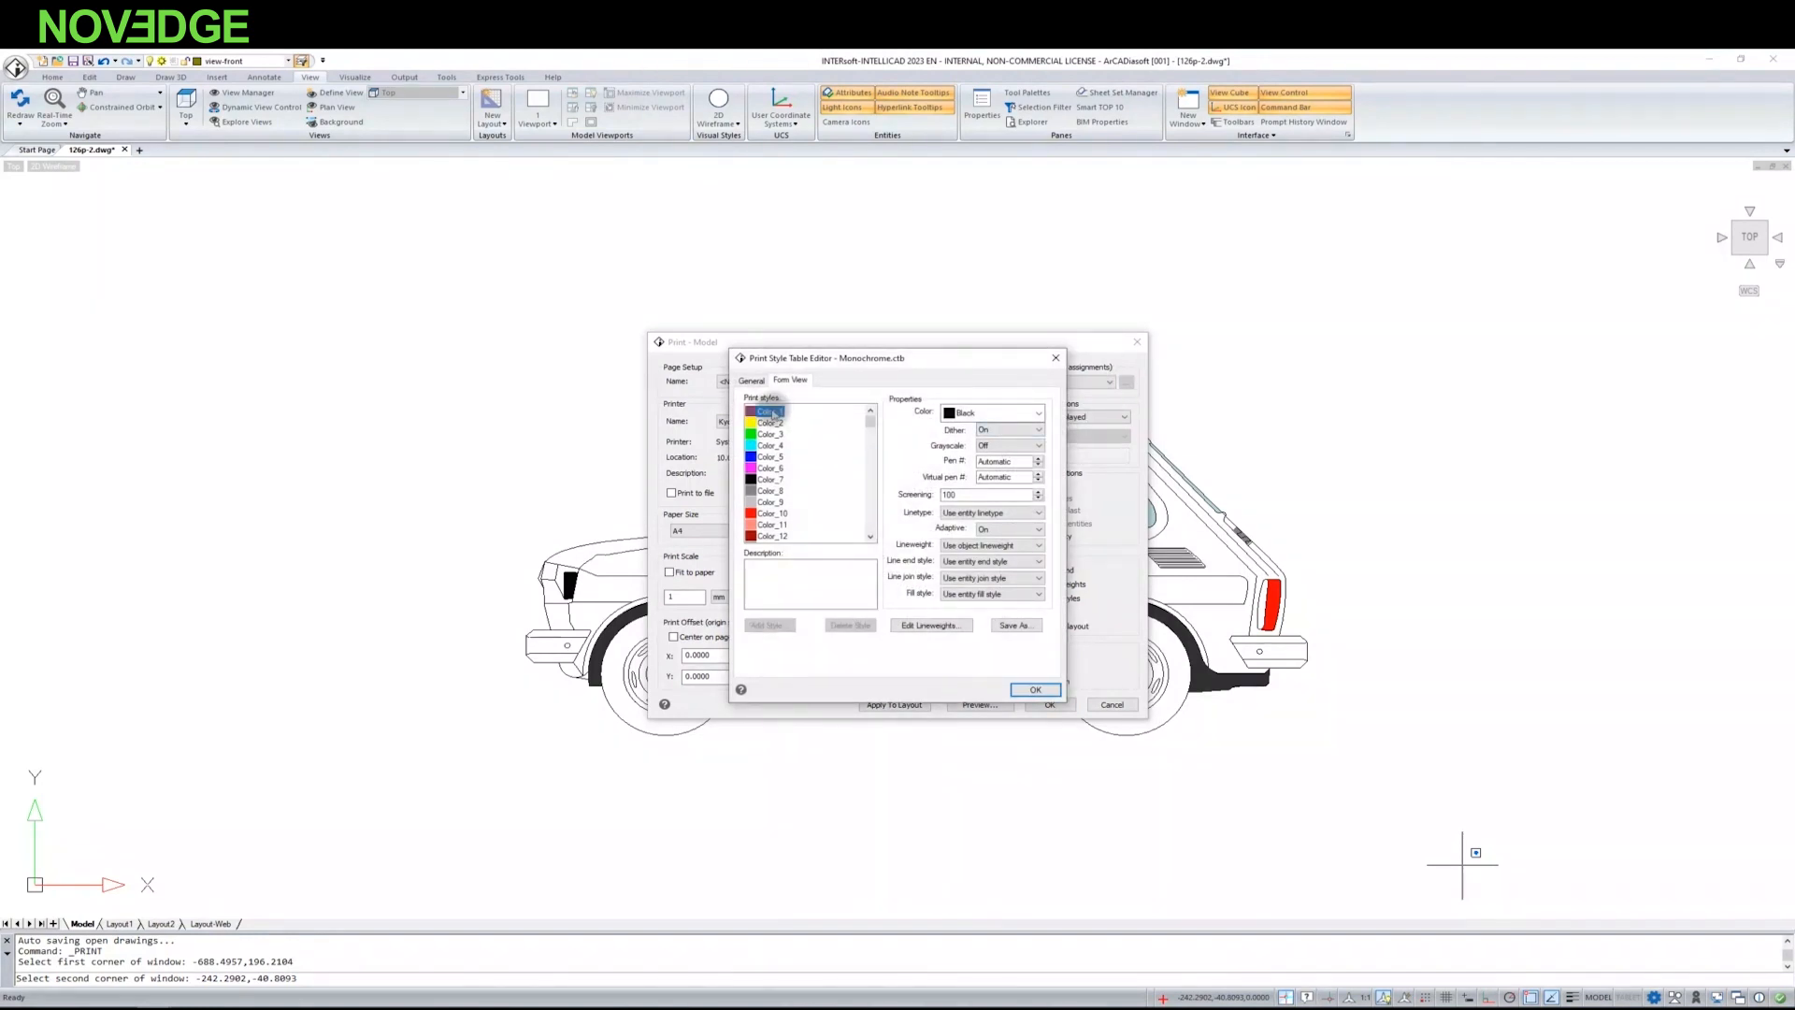
scroll(759, 505, down, 2)
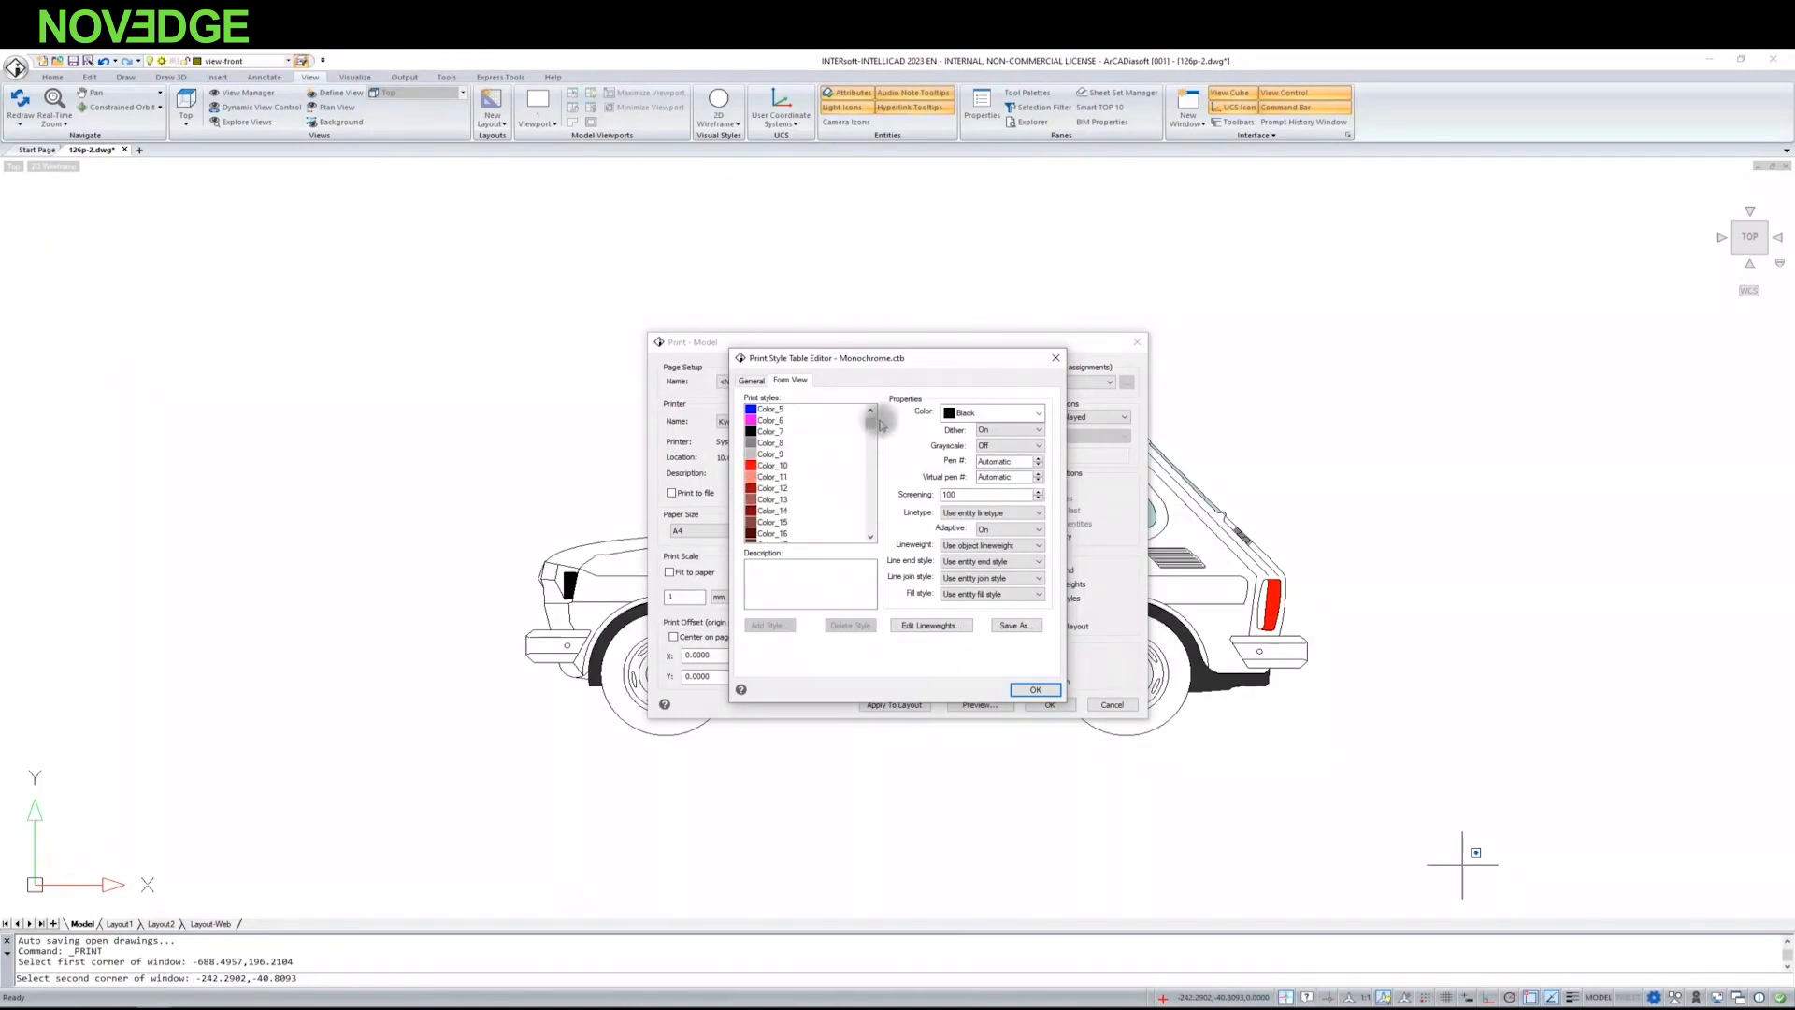
mouse_move(879, 425)
mouse_down()
mouse_move(877, 537)
mouse_move(875, 409)
mouse_up()
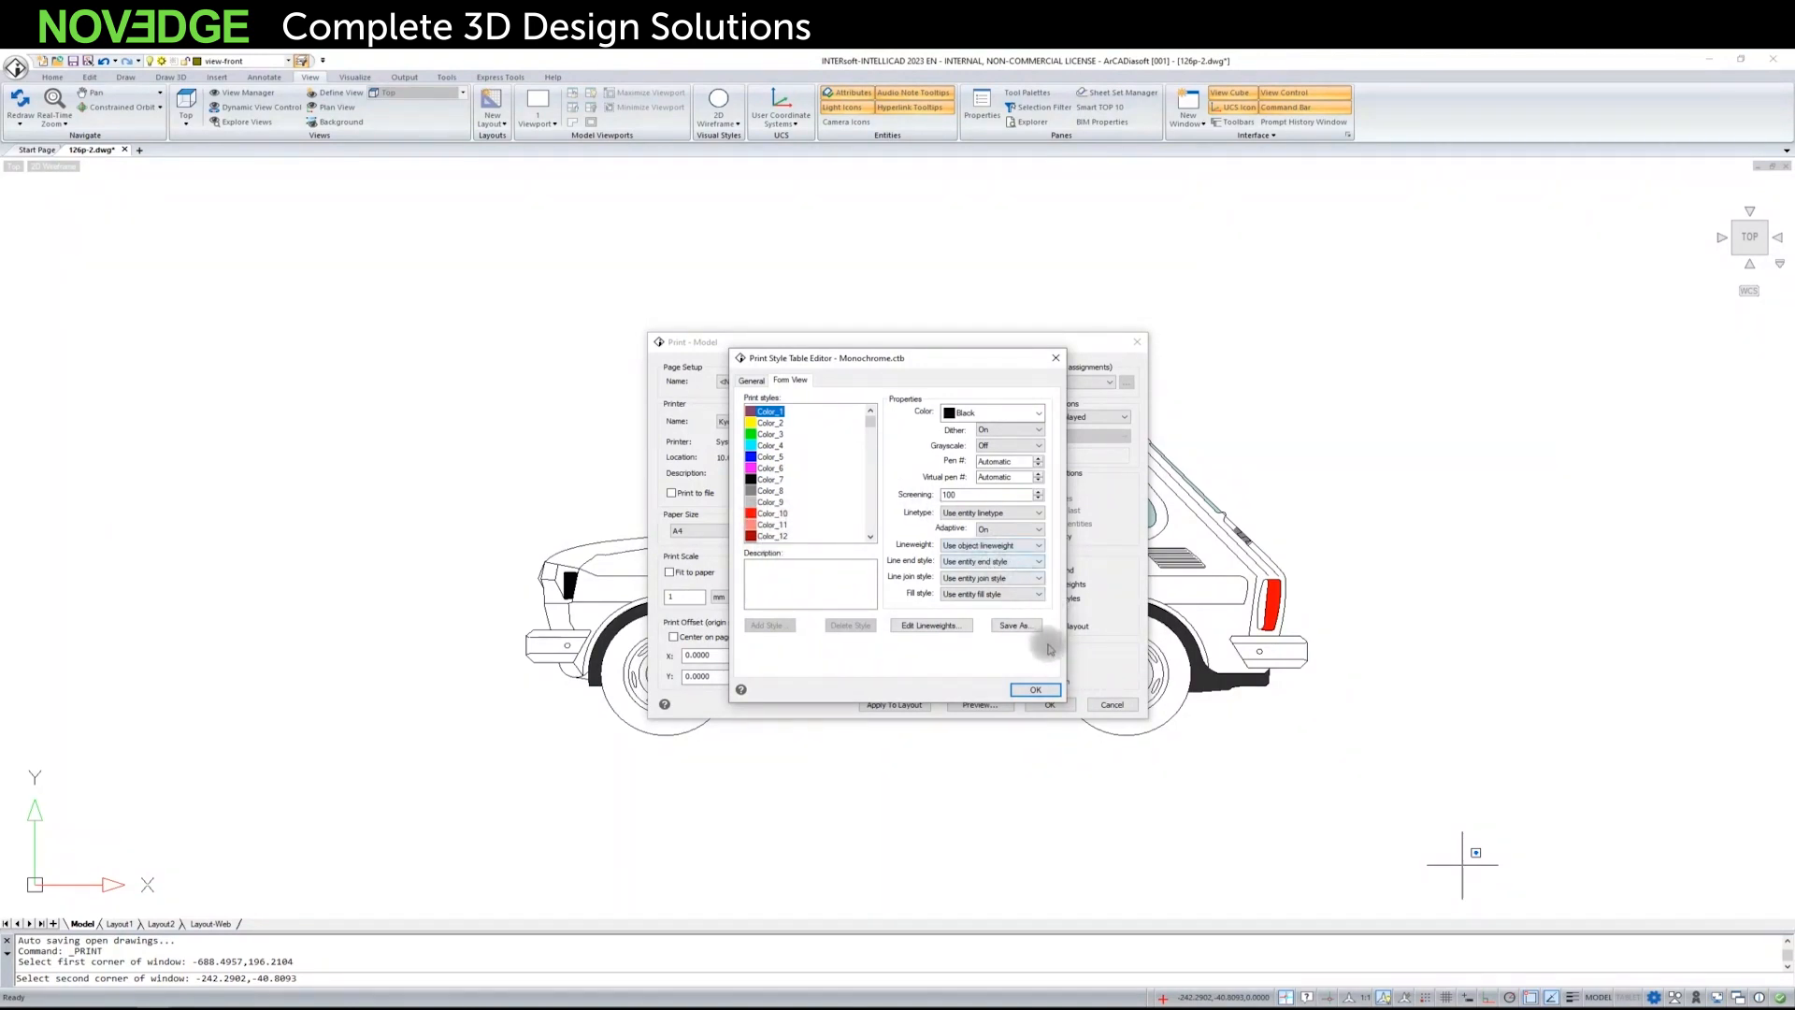
click(1035, 690)
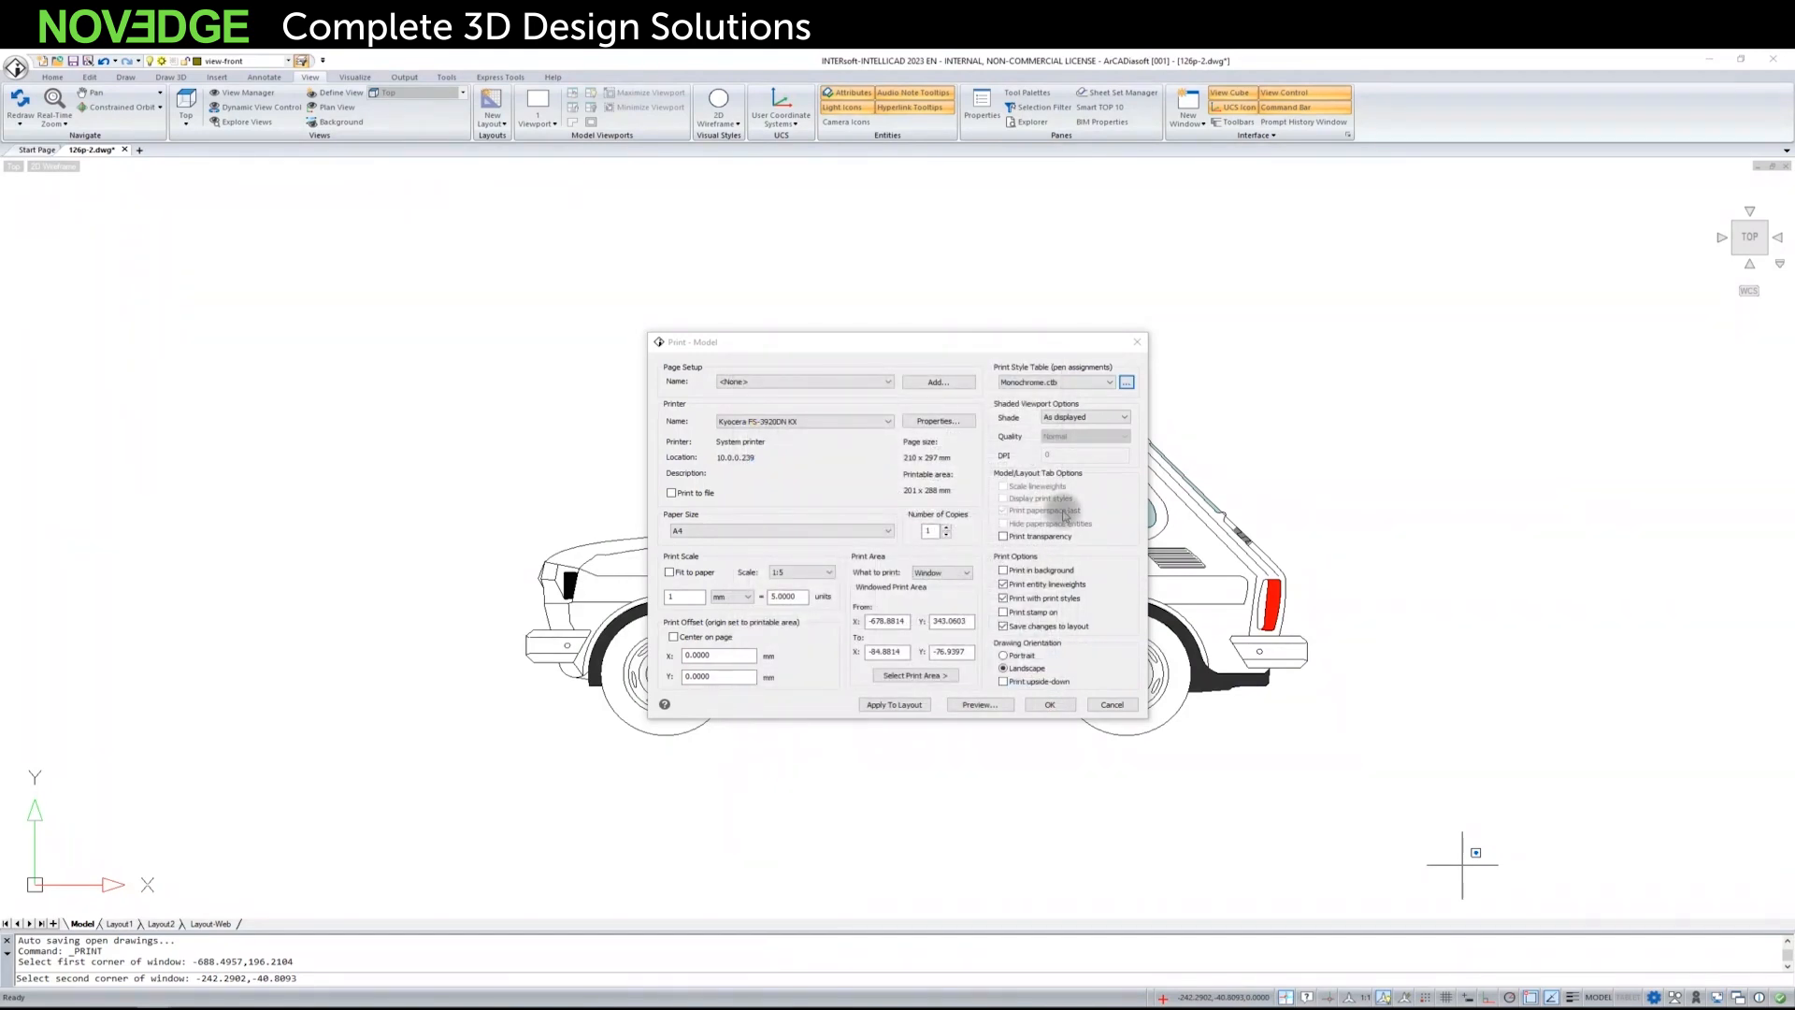
Step: Keep Monochrome.ctb as the print style table, preview the car's print and leave the print setup
click(1111, 382)
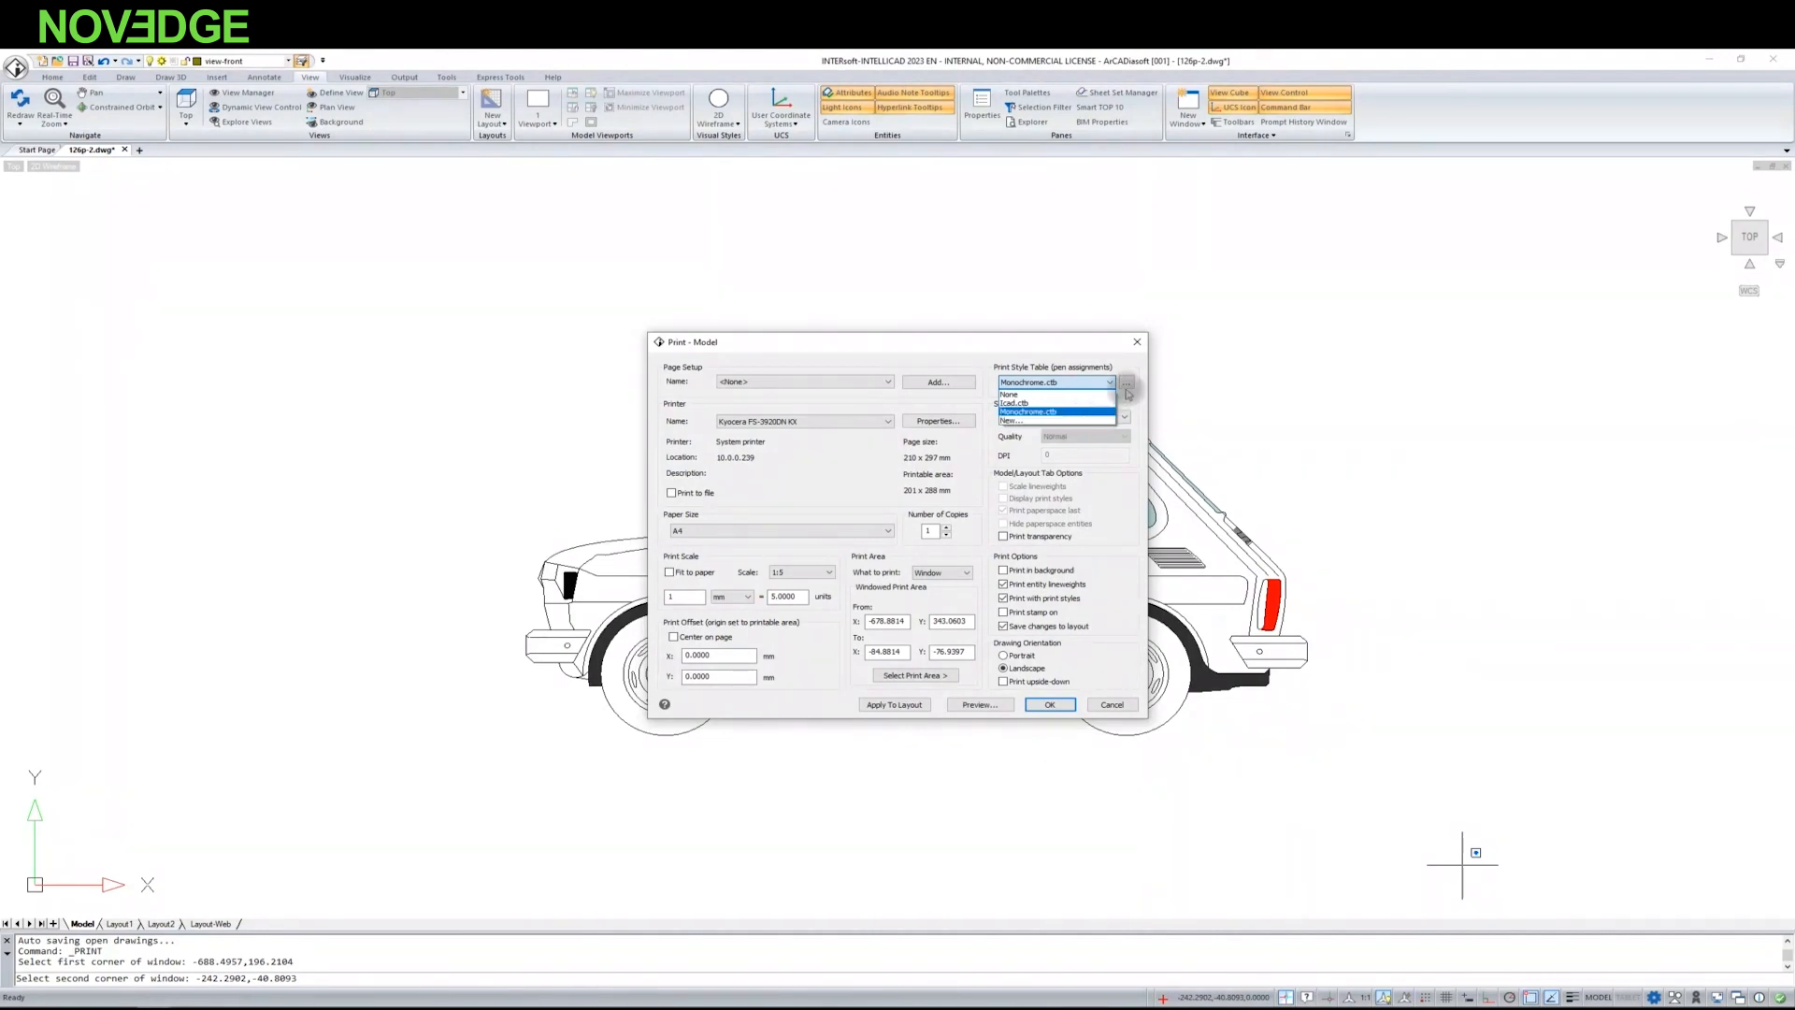
click(1061, 360)
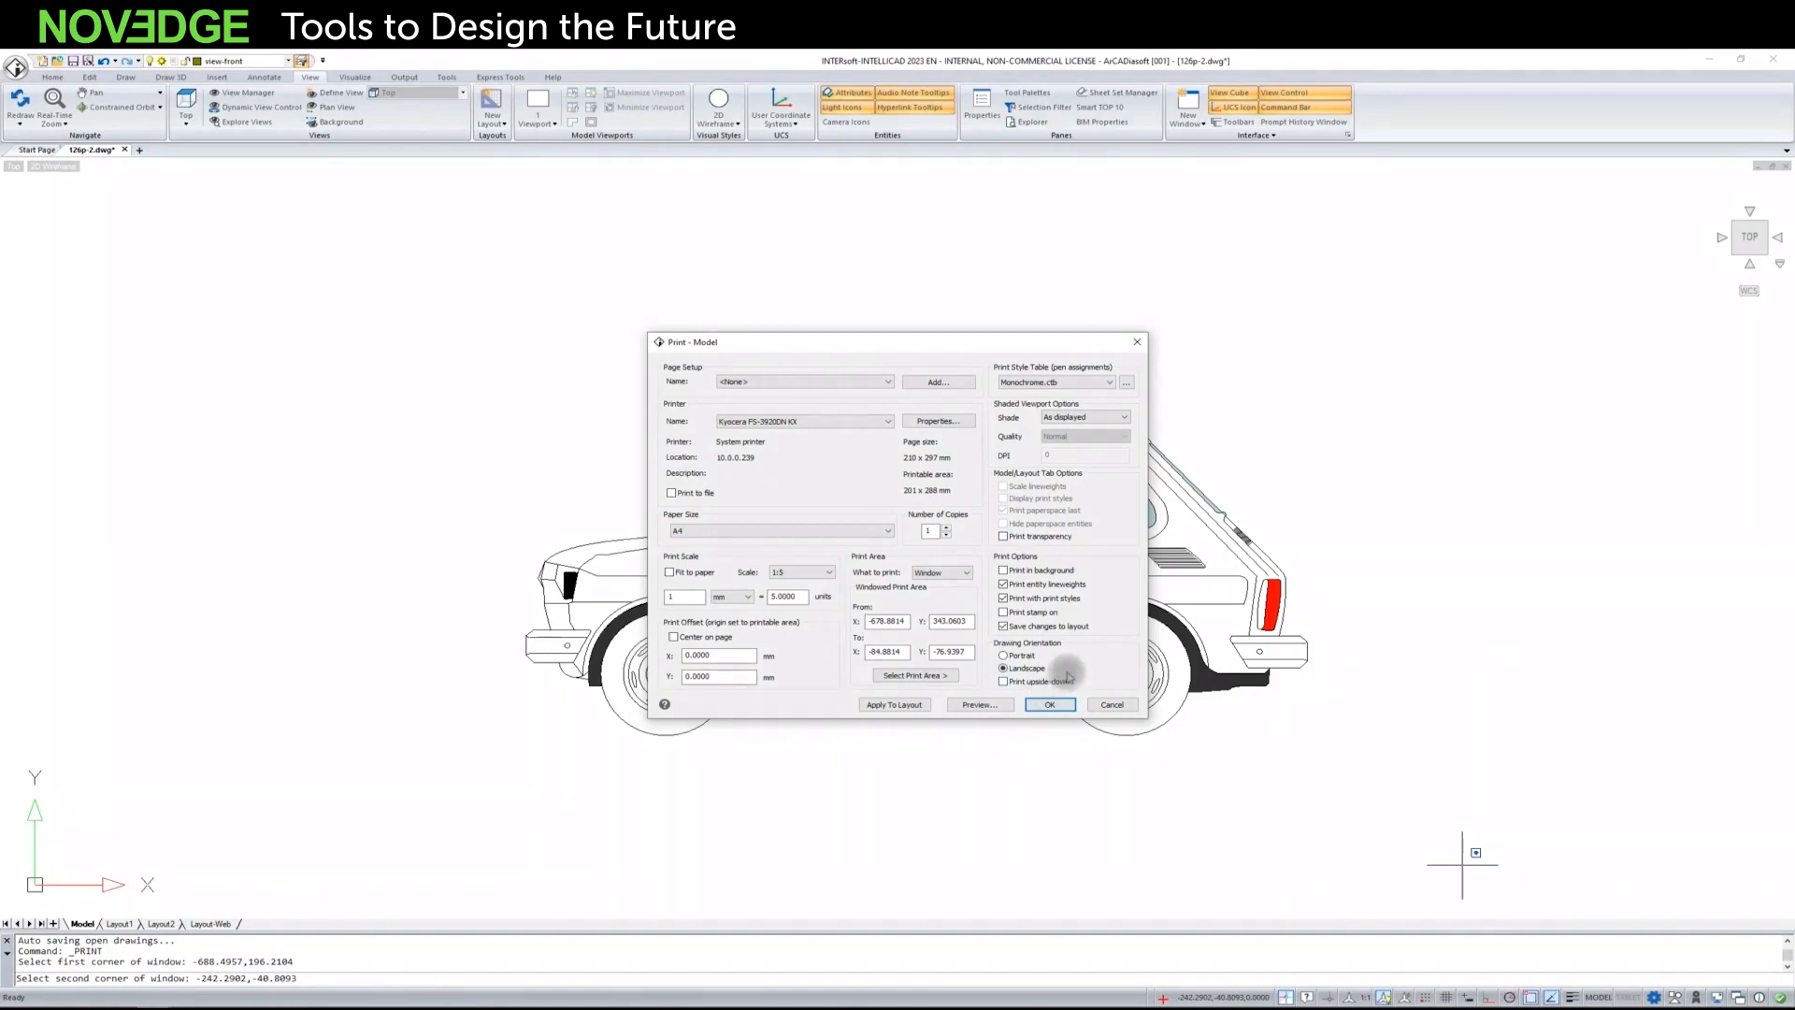
click(980, 704)
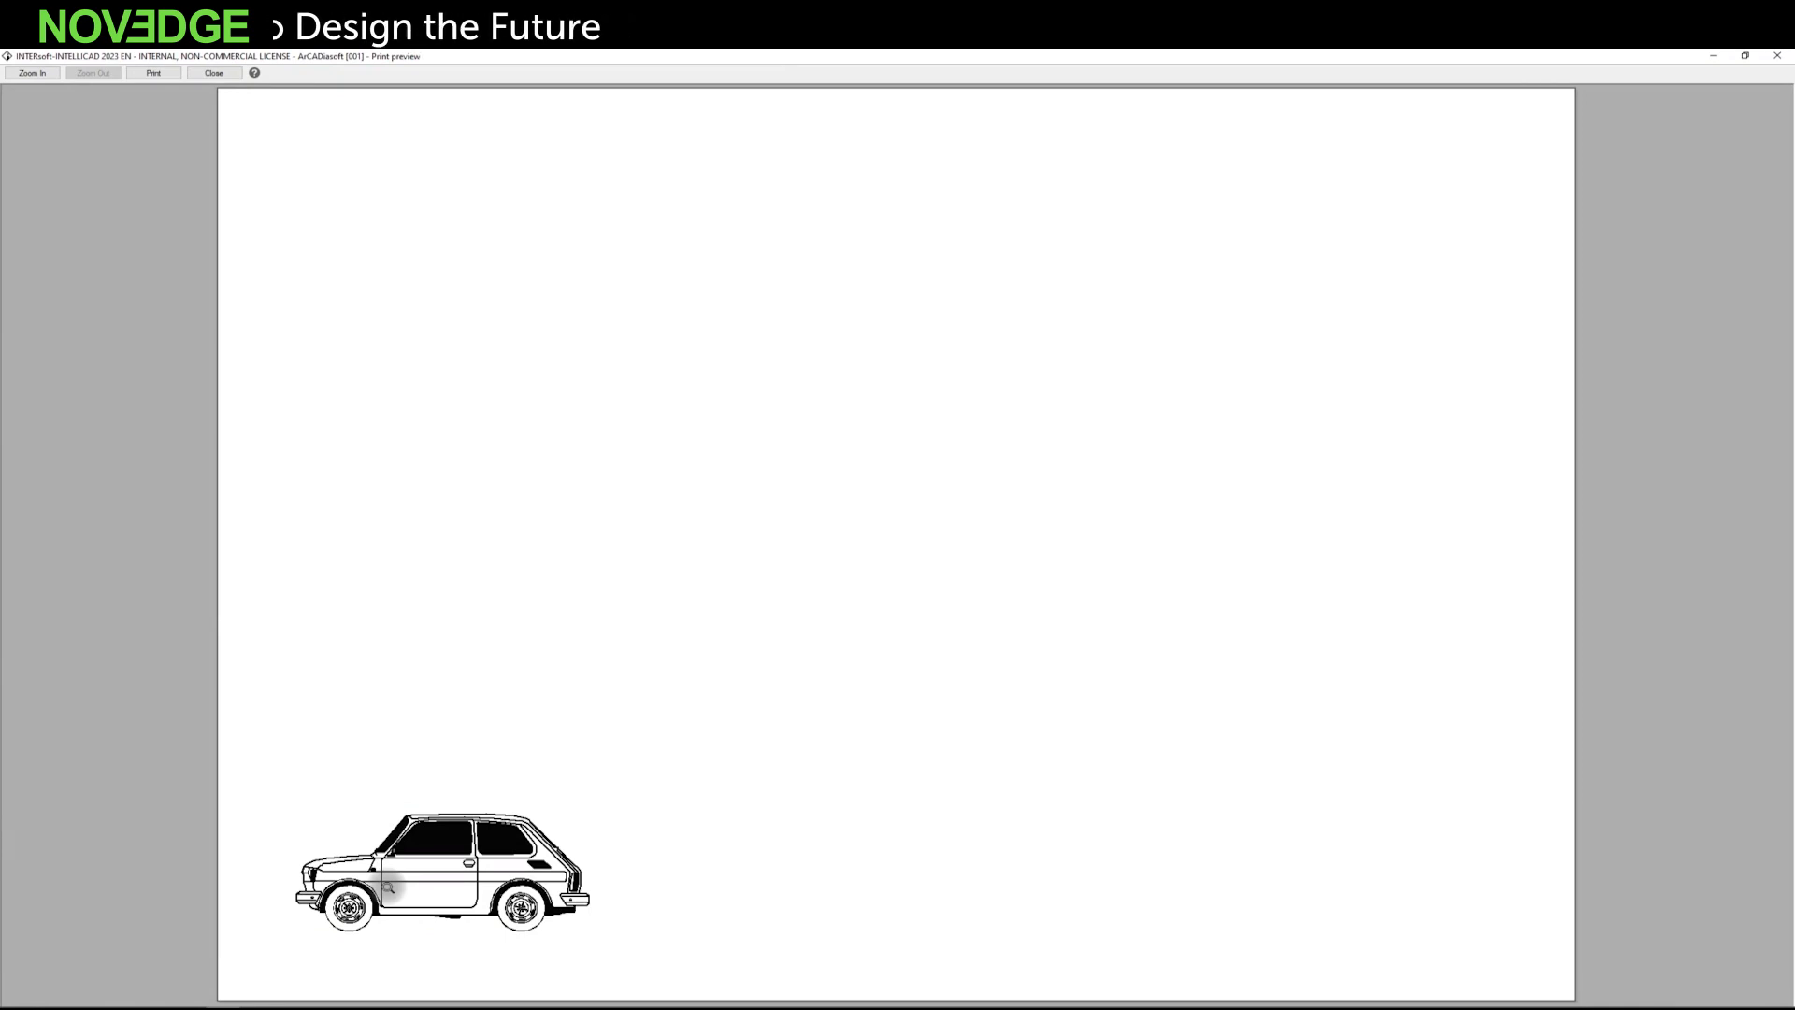
click(216, 73)
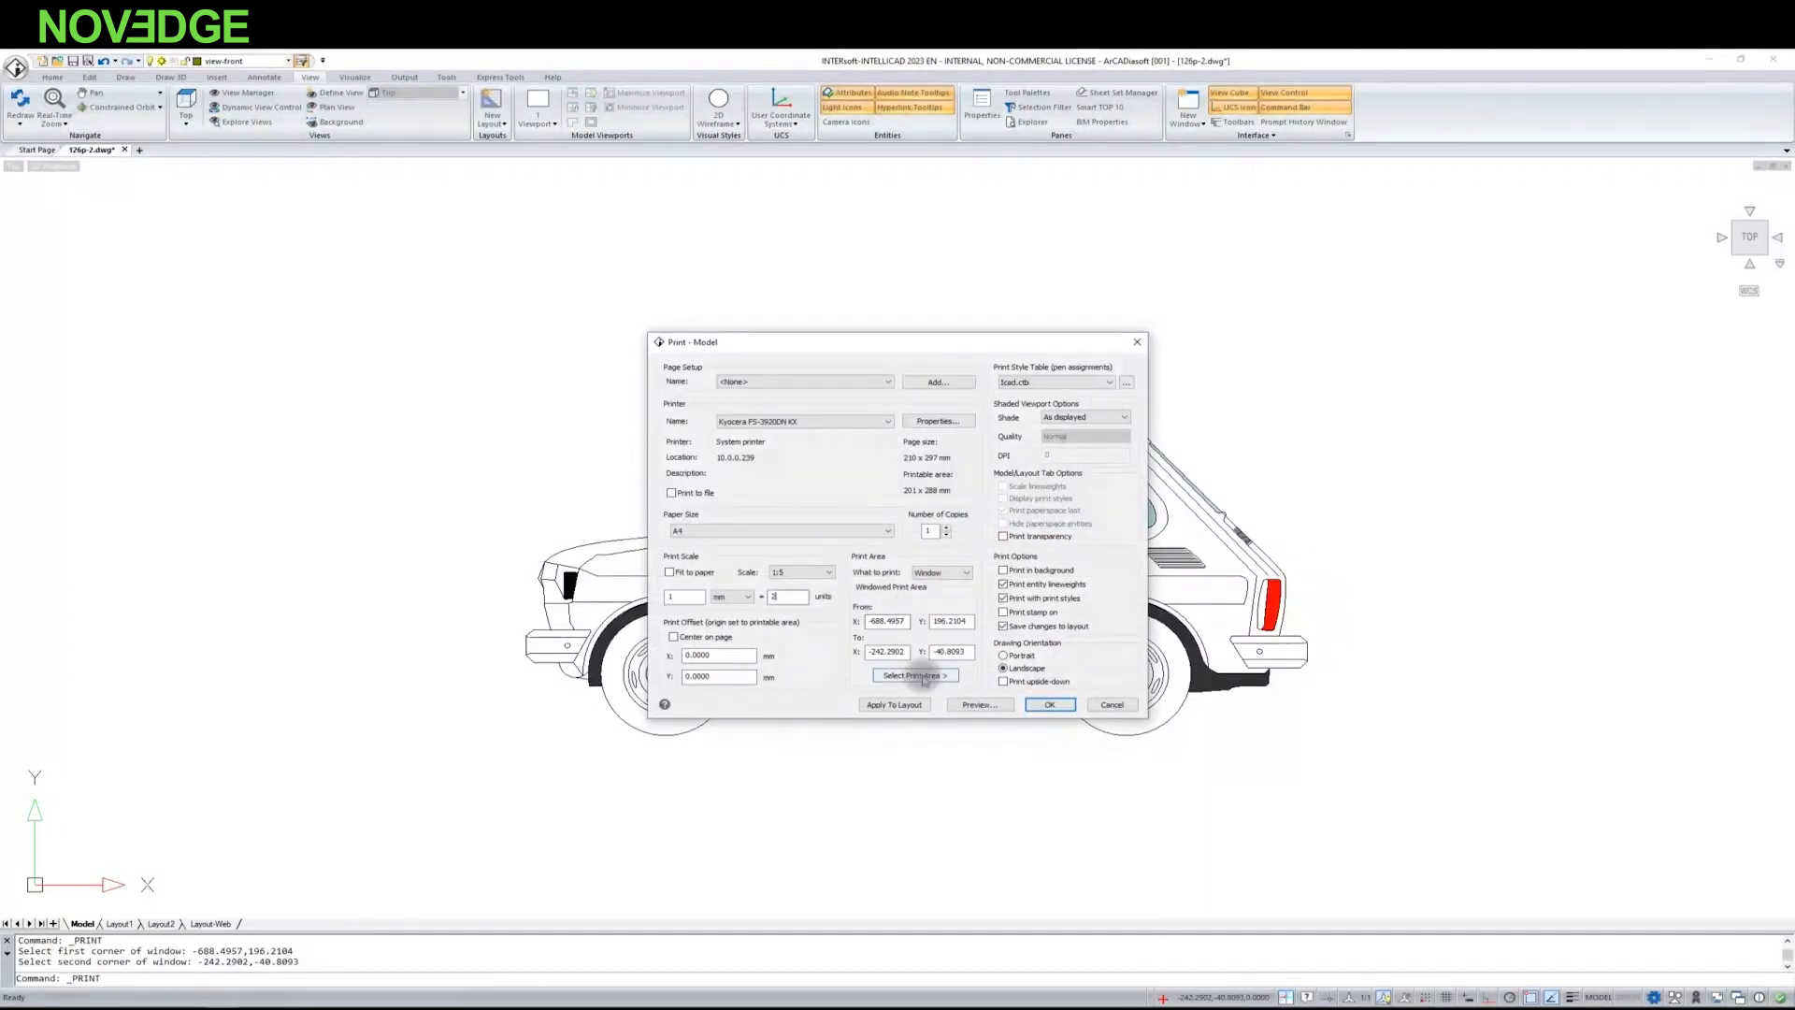
click(1112, 704)
Step: Turn on the layer named layout to show the drawing frame around the coloured car
click(288, 61)
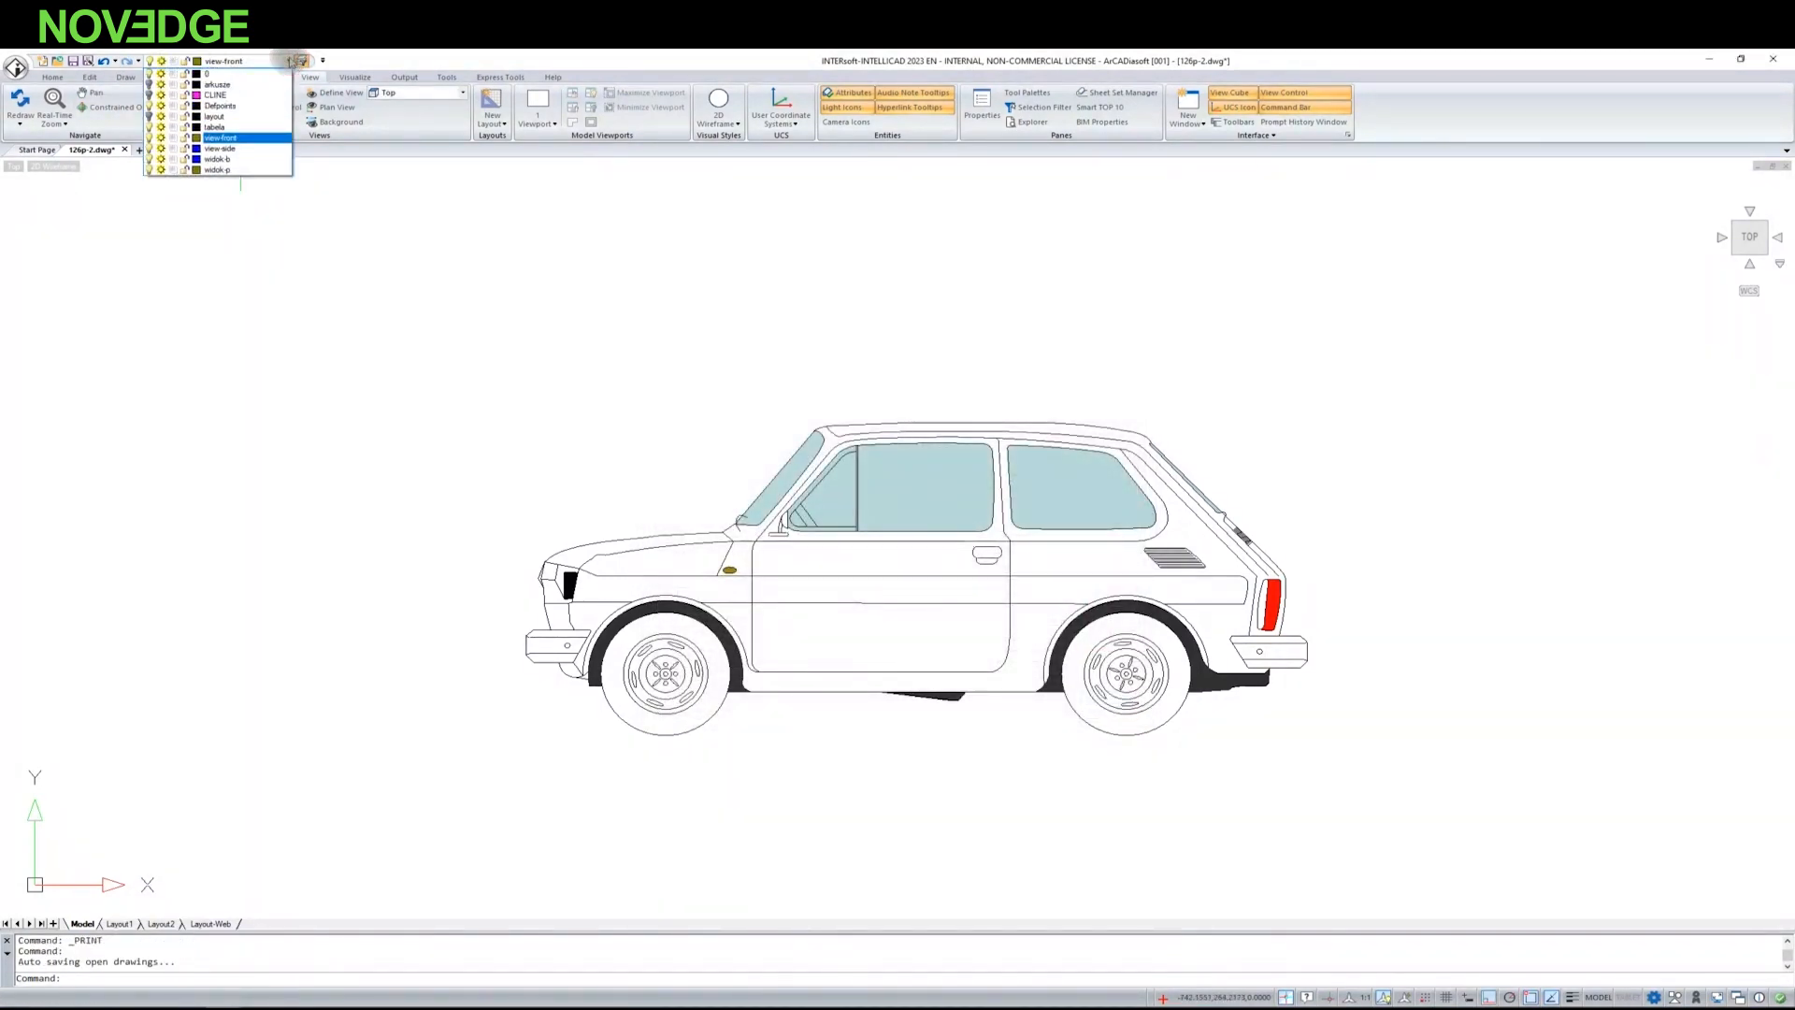
click(149, 116)
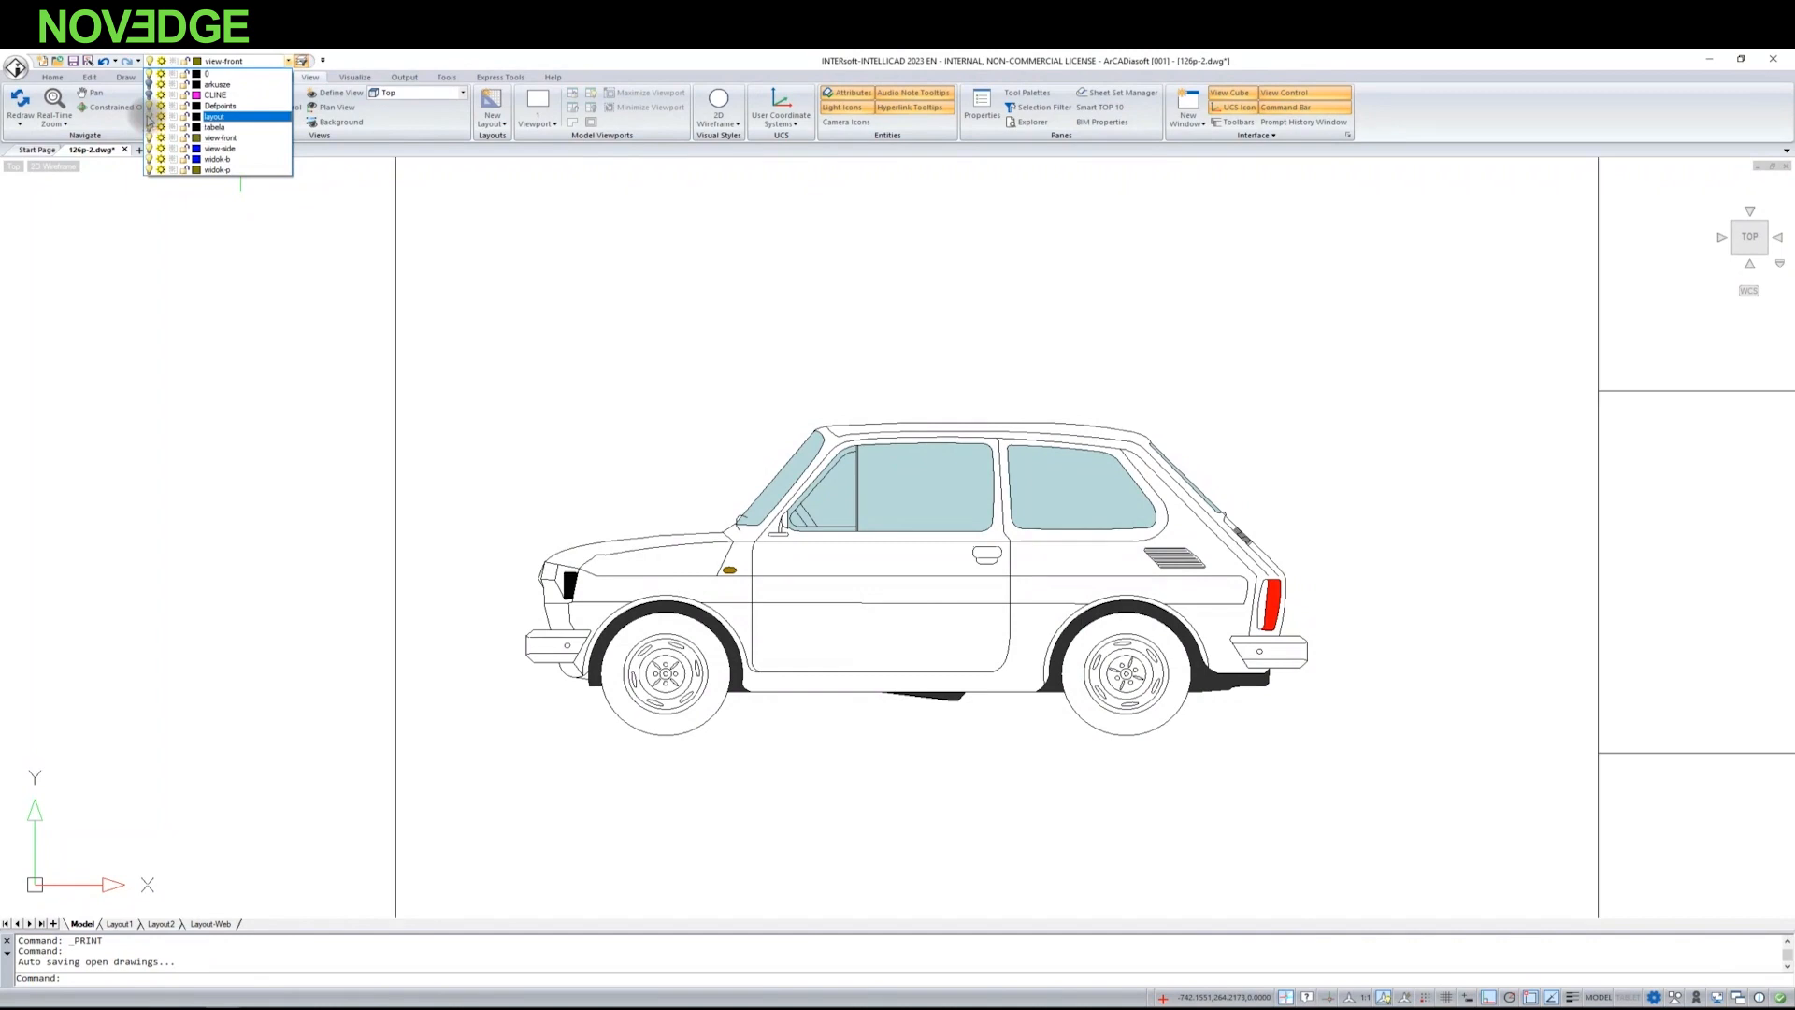
click(519, 134)
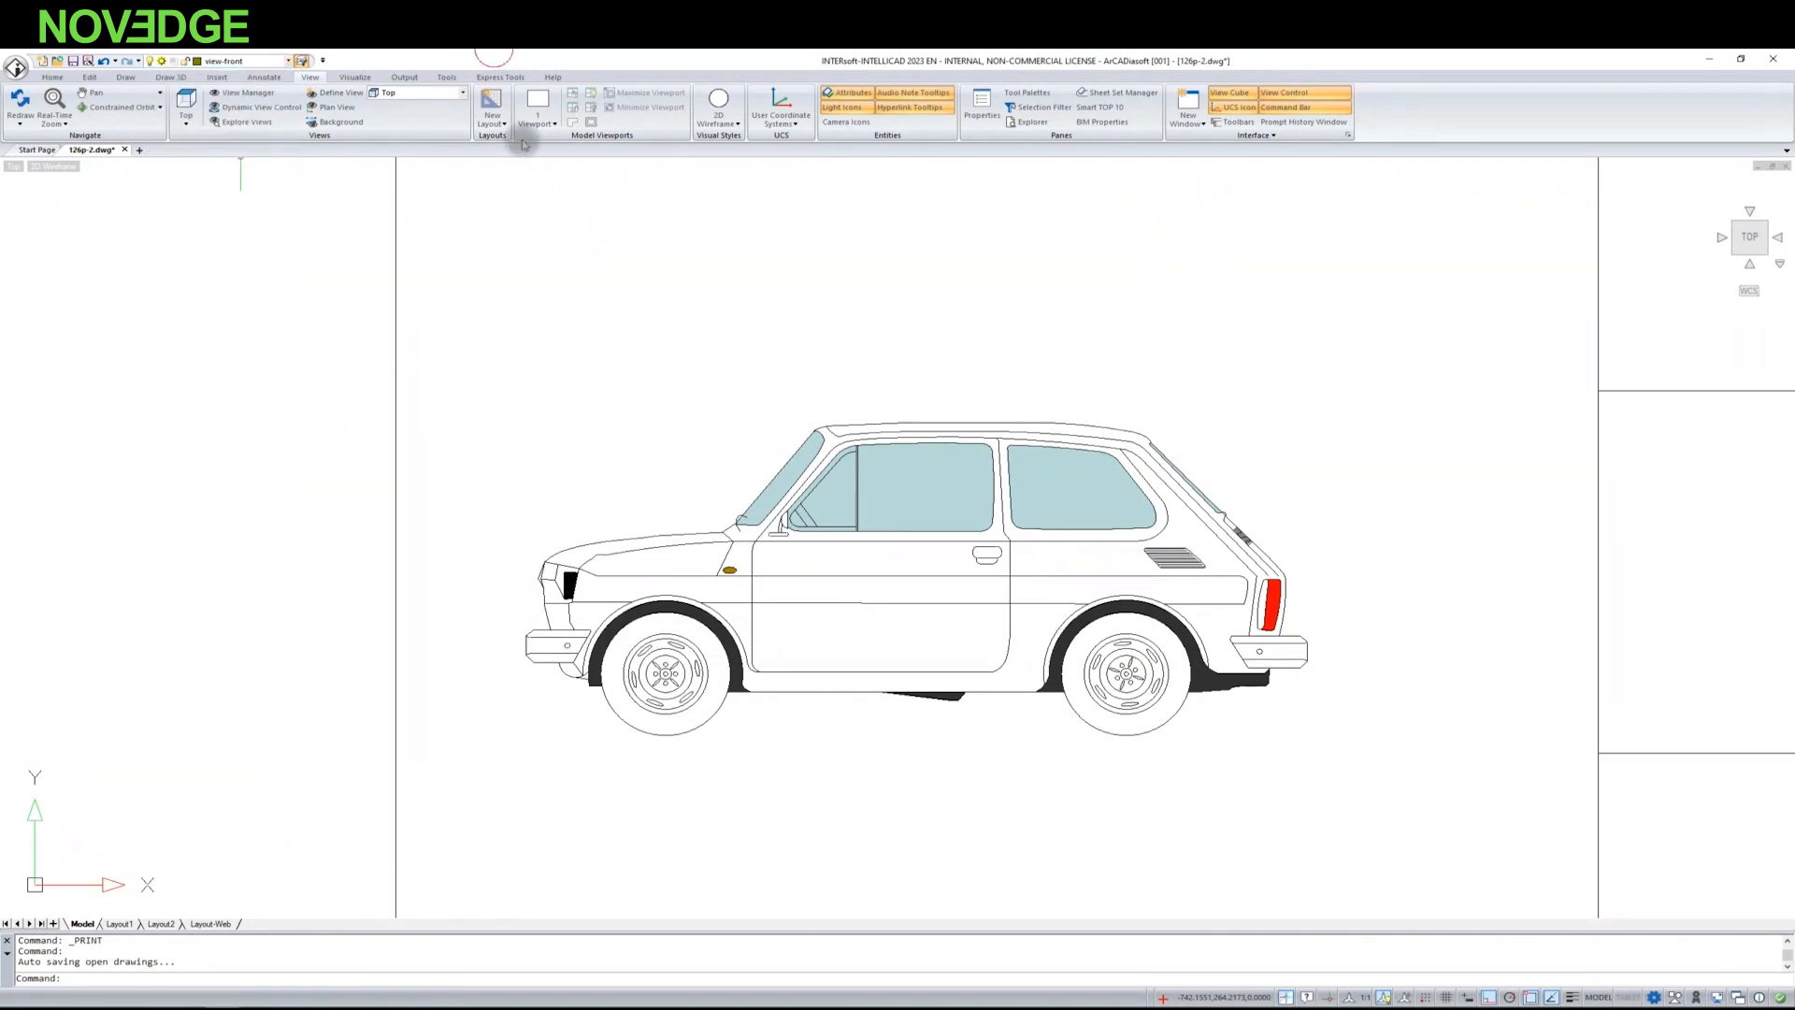
scroll(565, 516, down, 4)
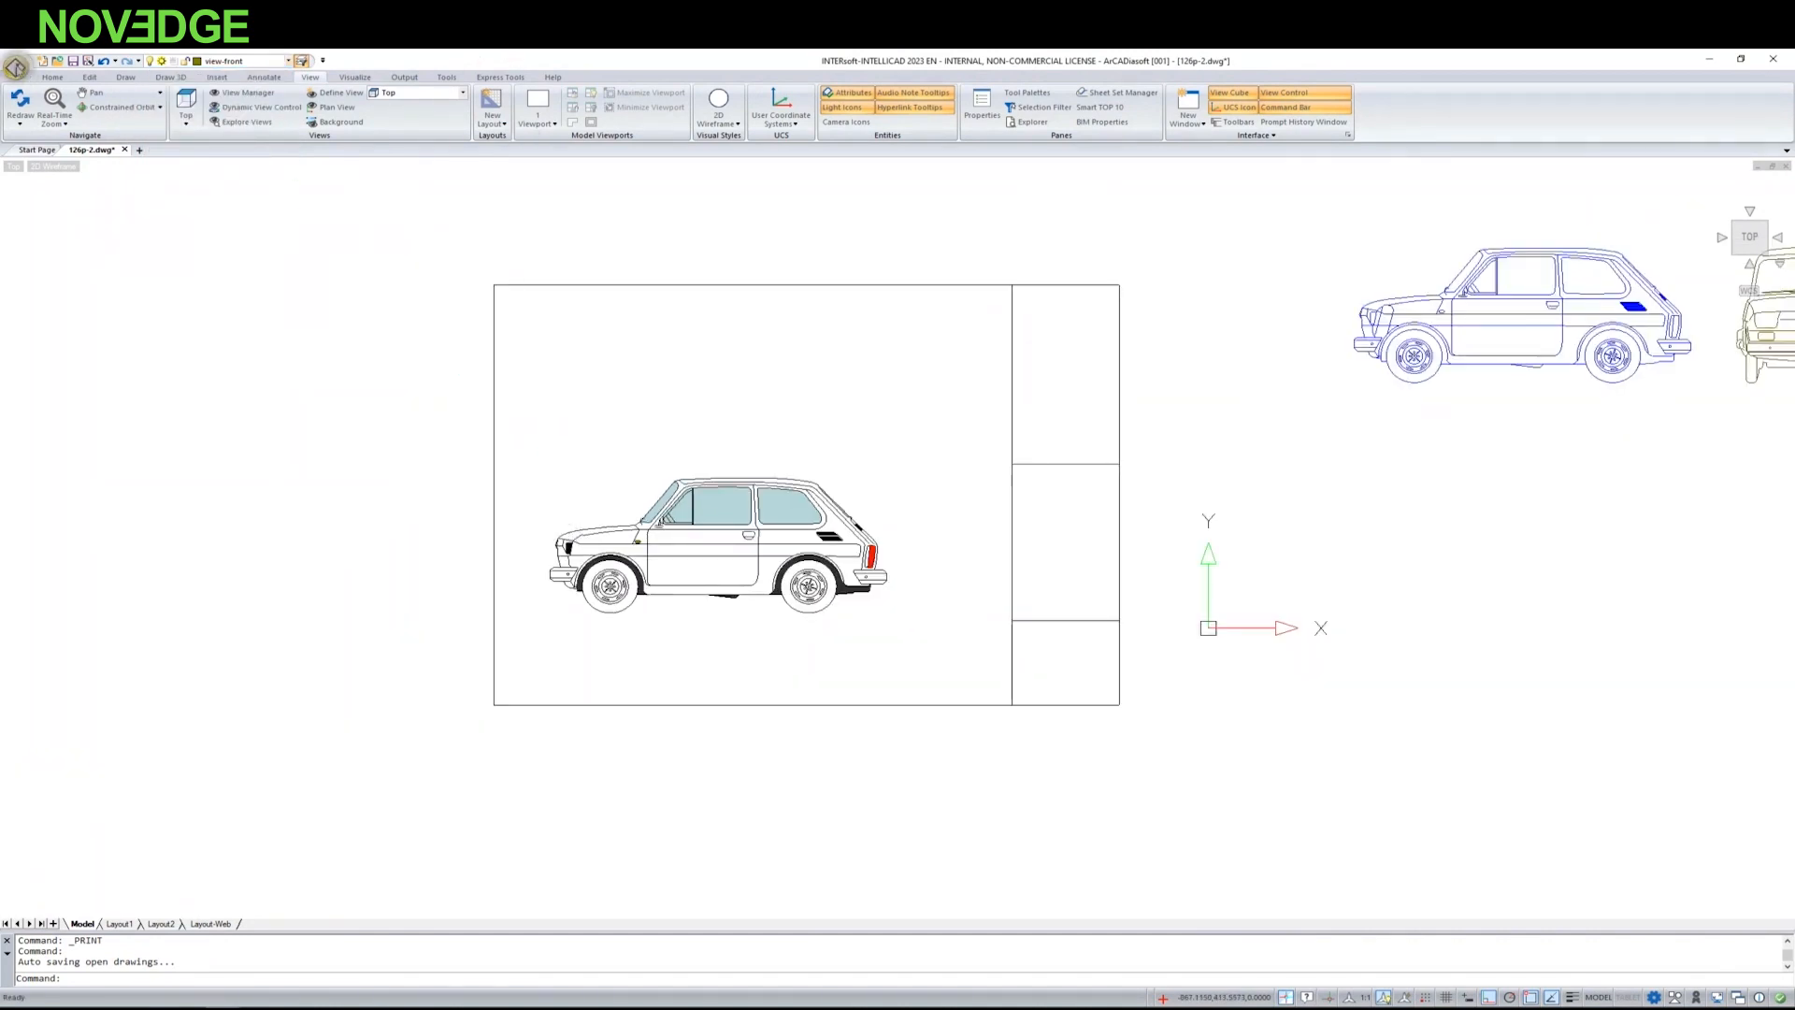
Step: Set the model space print scale so that 1 mm on paper equals 2 drawing units
click(16, 67)
click(45, 454)
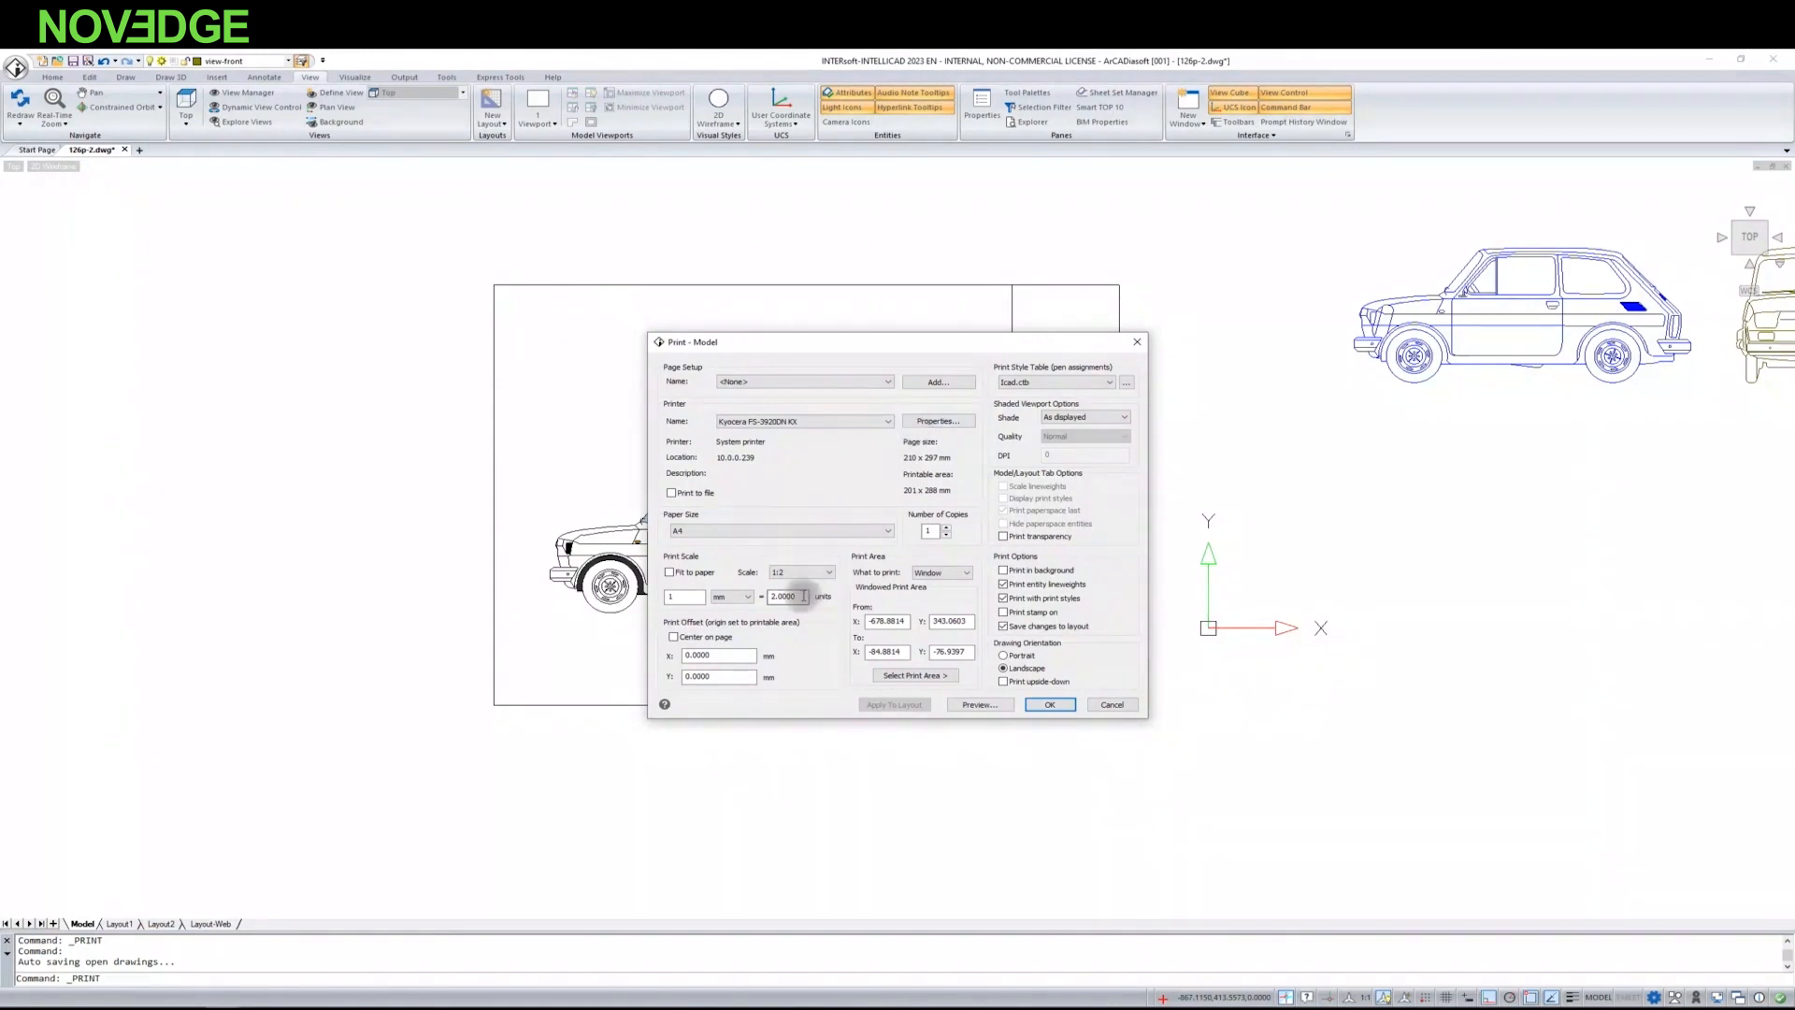
drag(803, 598, 722, 599)
text(2)
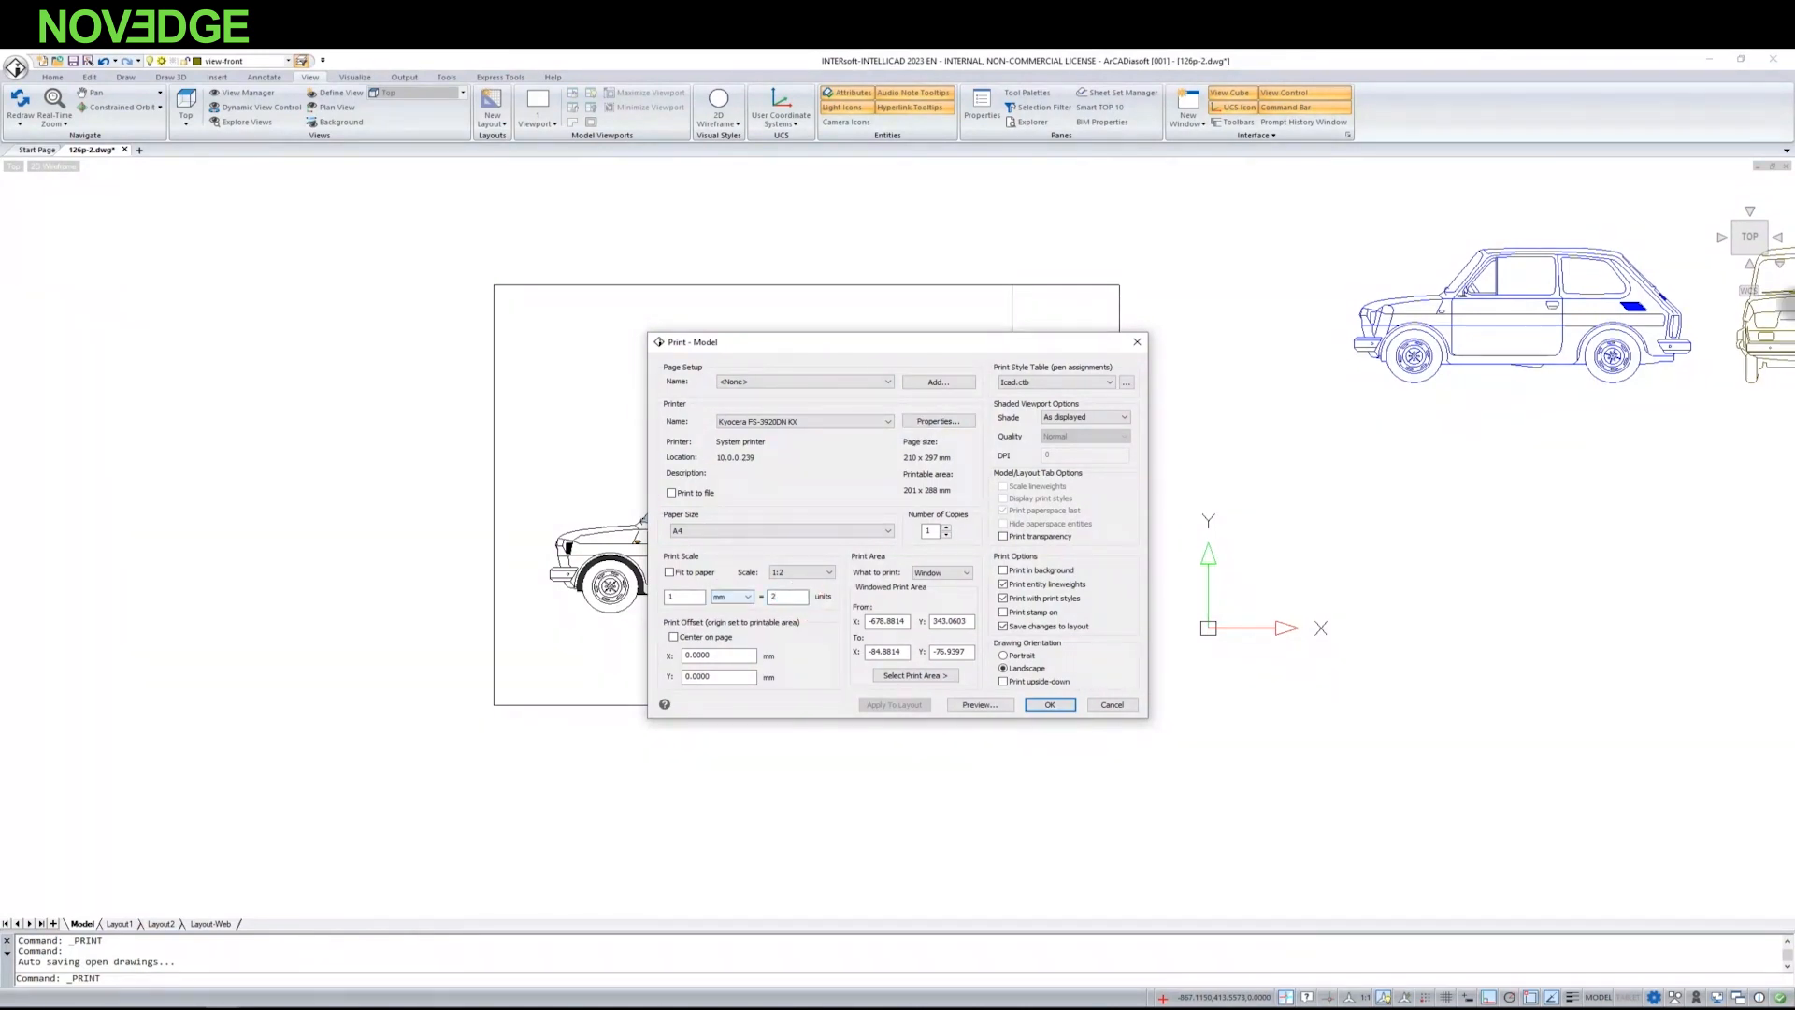
Step: Define the print area as a window snapped to opposite corners of the drawing frame around the car
click(961, 572)
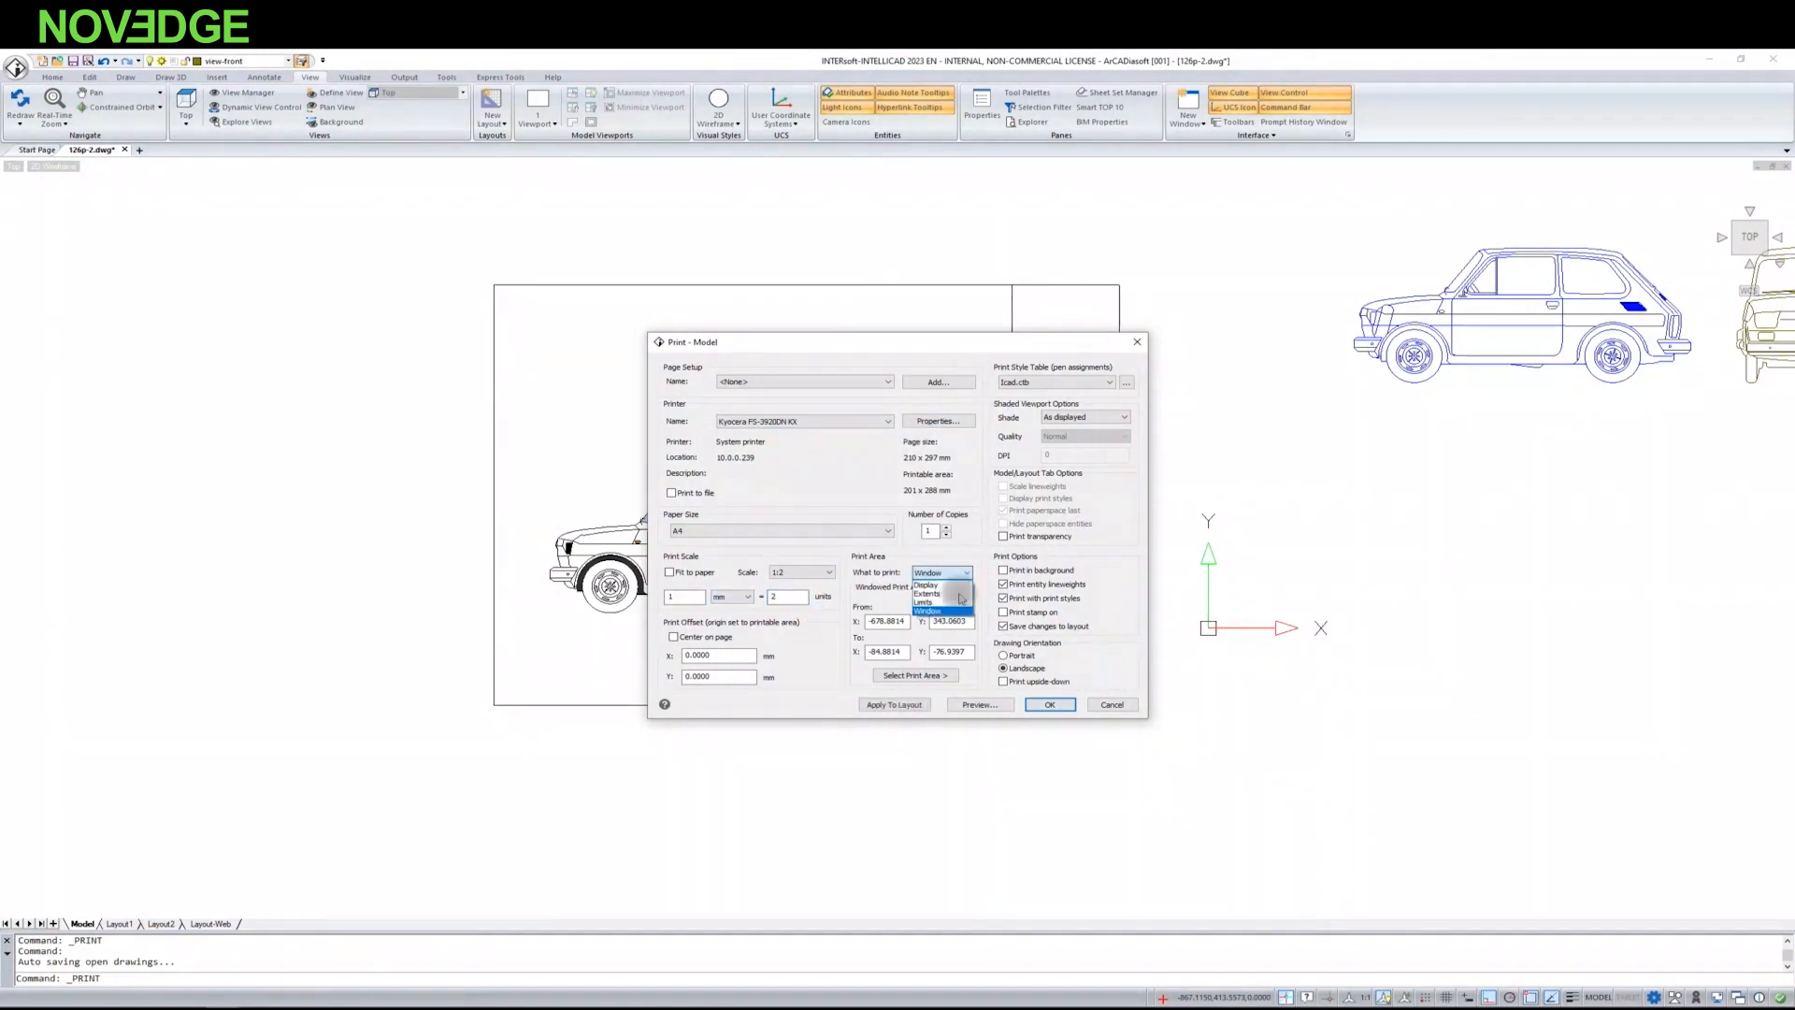
click(943, 610)
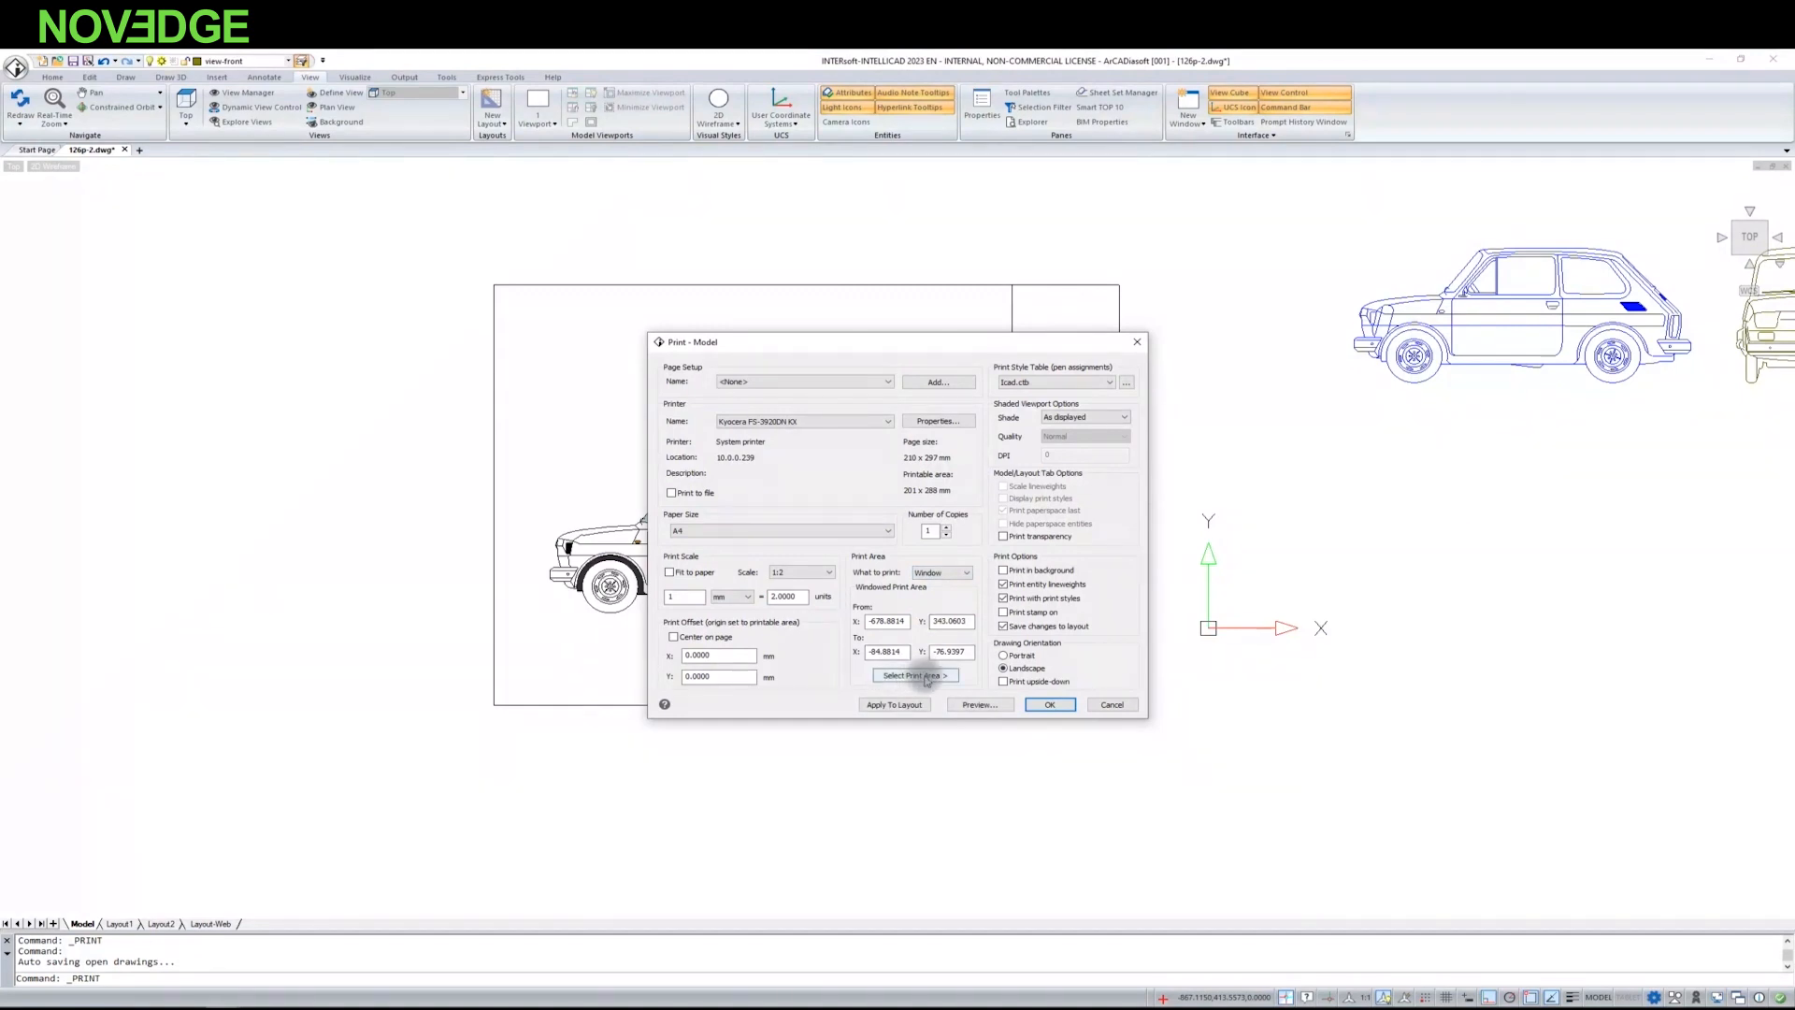
click(928, 679)
click(514, 290)
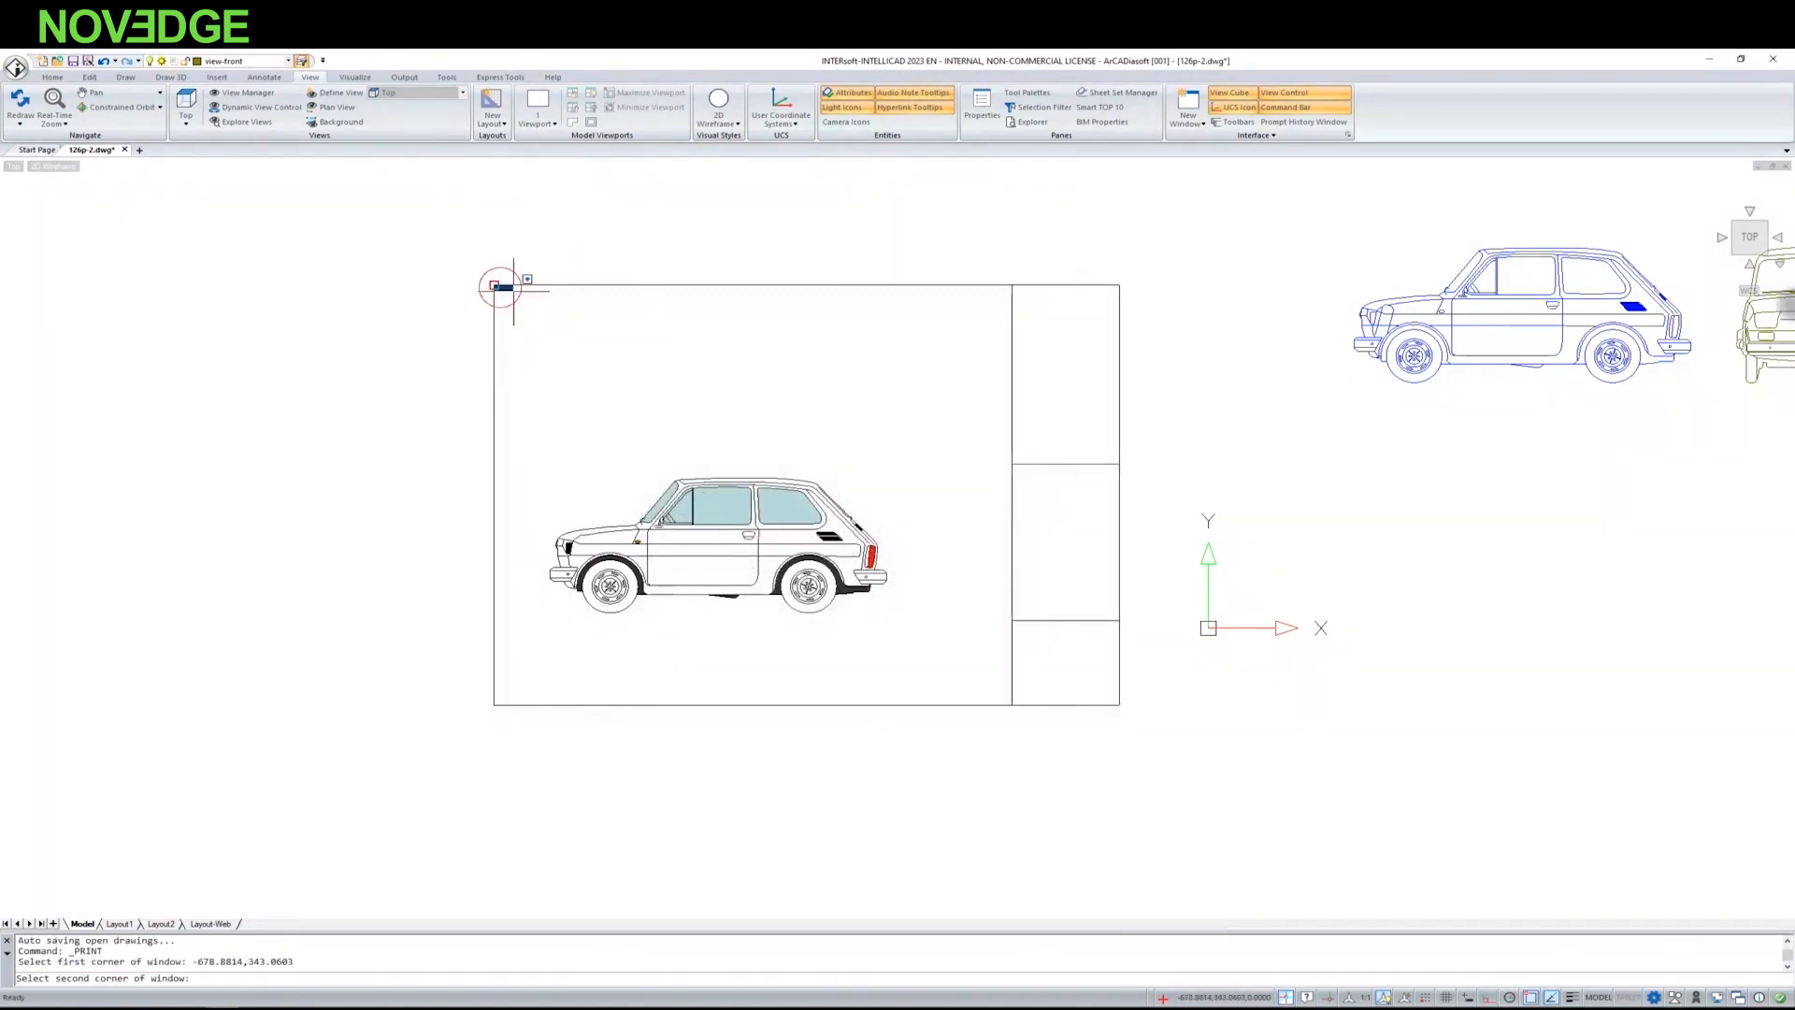
click(1121, 704)
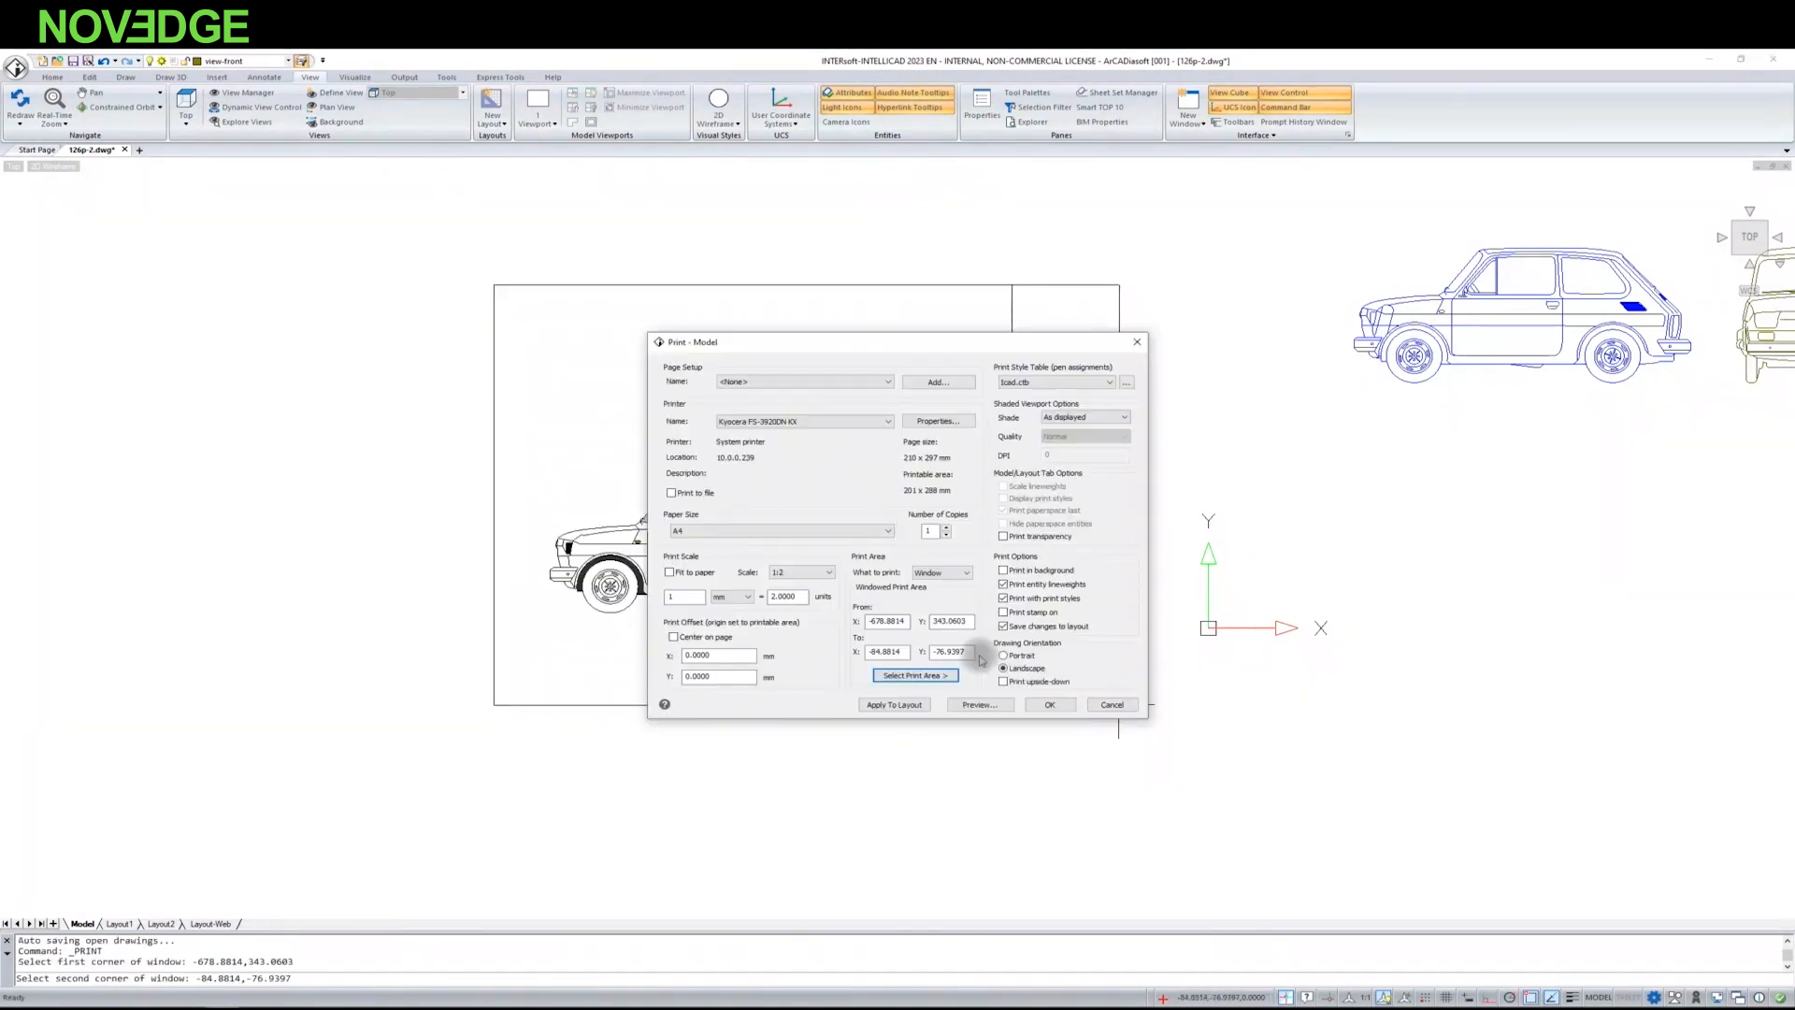
Step: Preview the print of the framed coloured car, review the print settings and leave them without printing
click(978, 704)
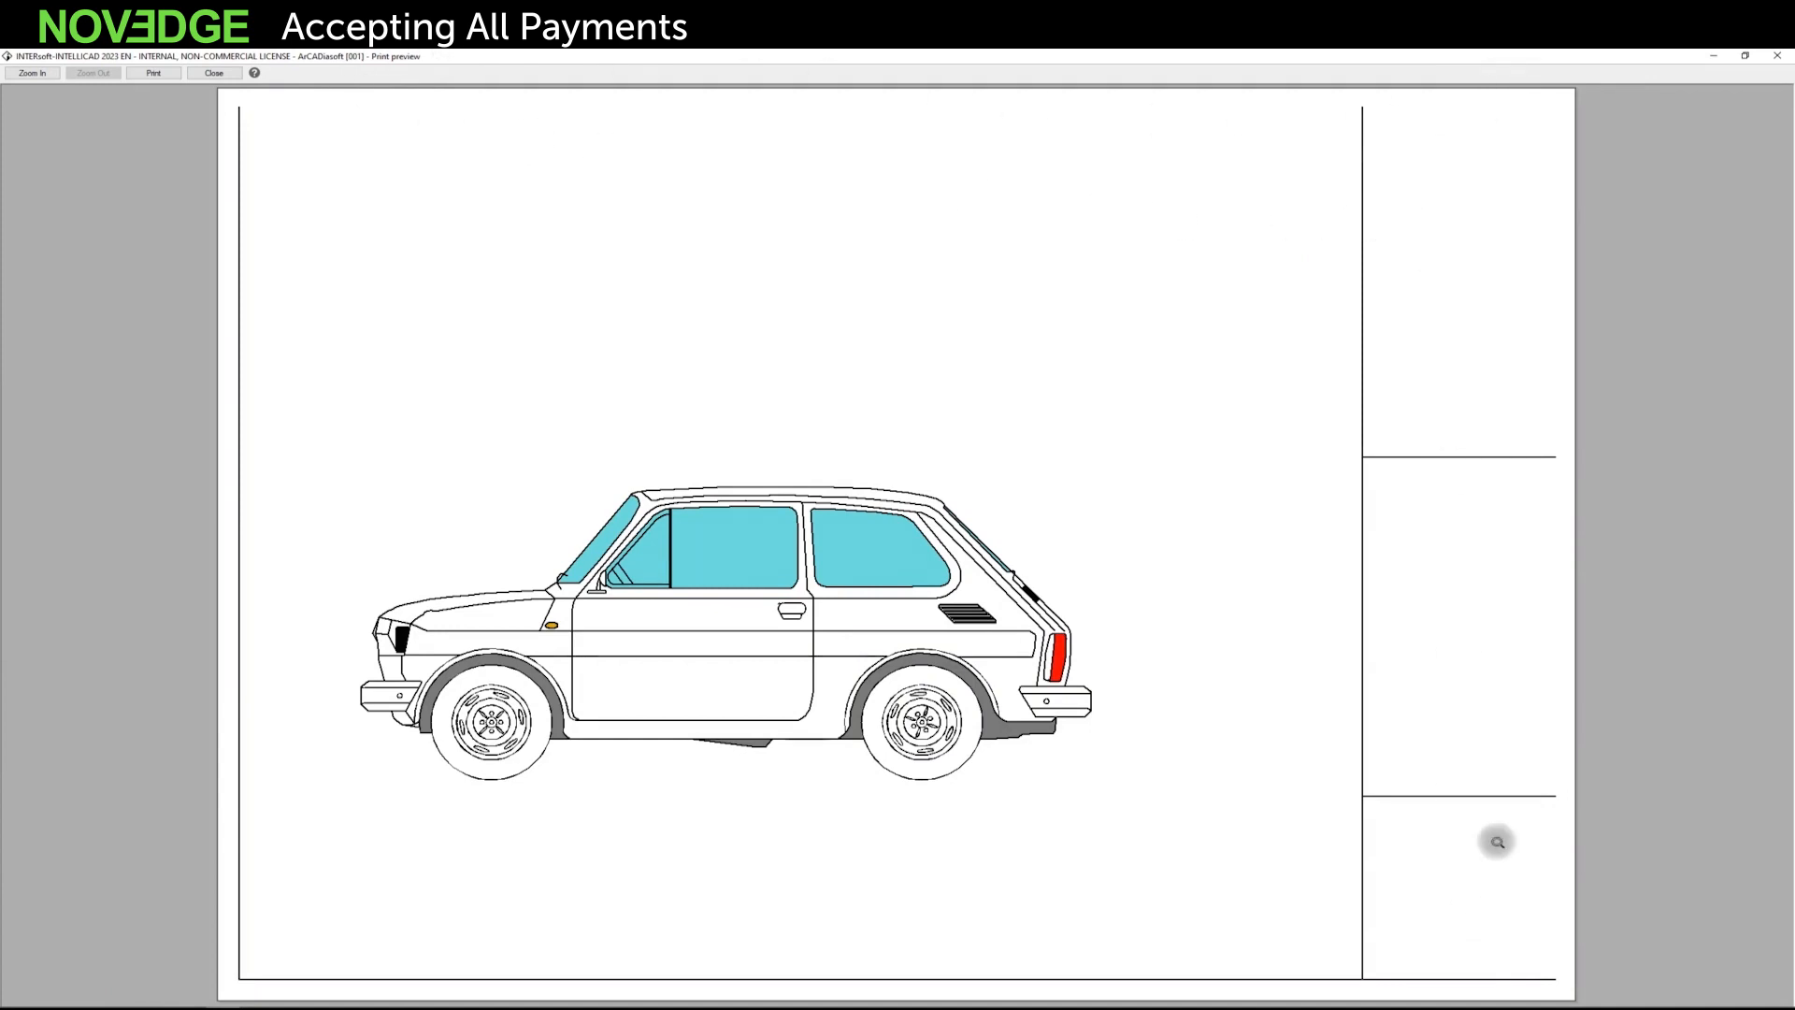
click(214, 73)
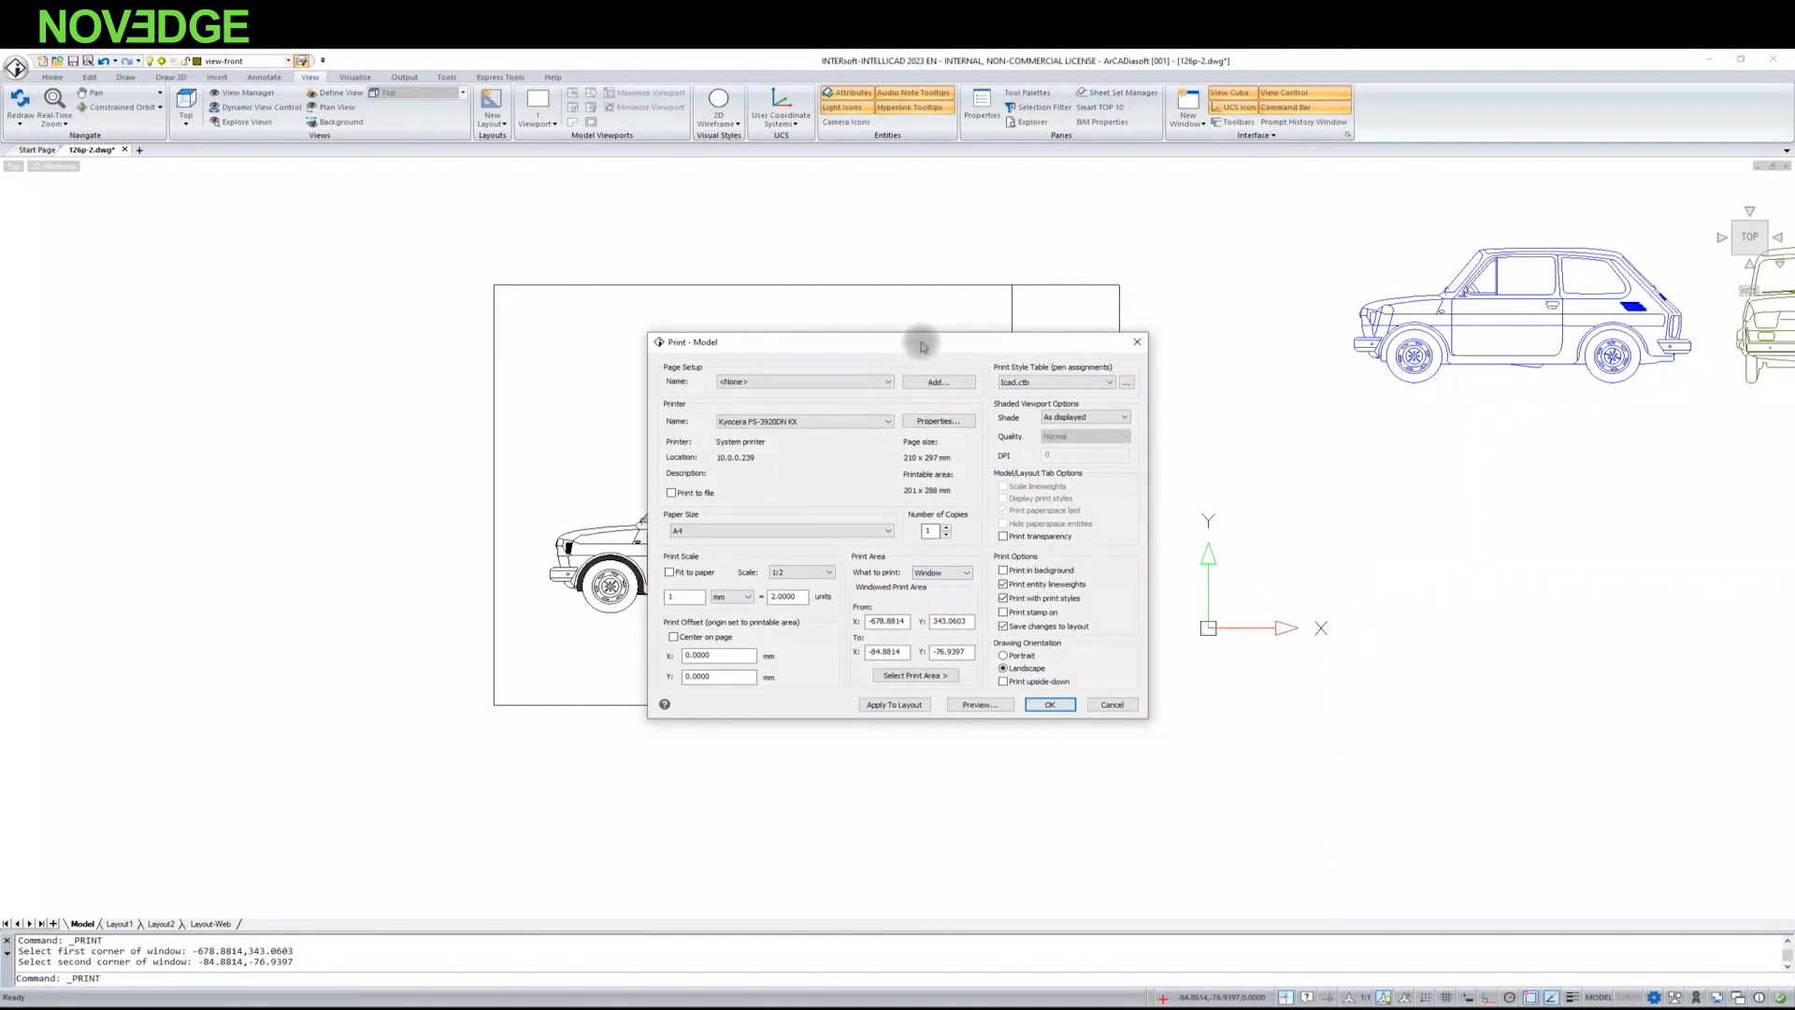
drag(922, 346, 1200, 370)
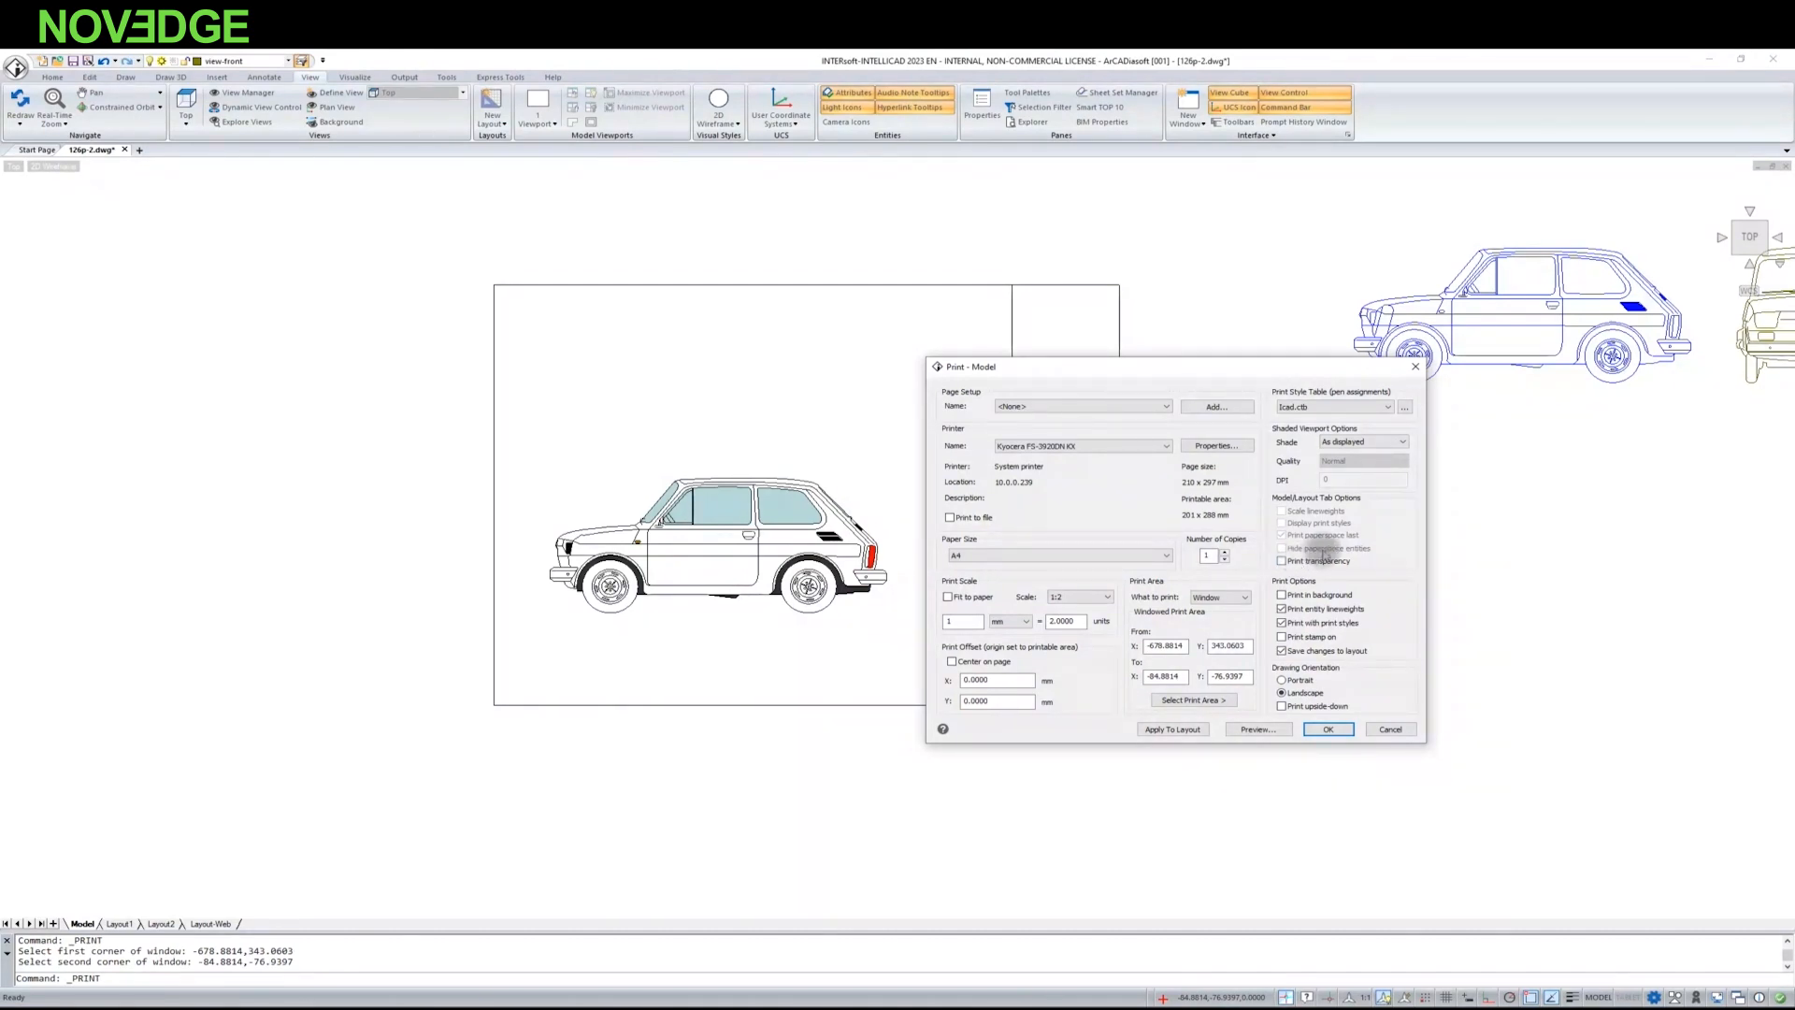
click(1392, 730)
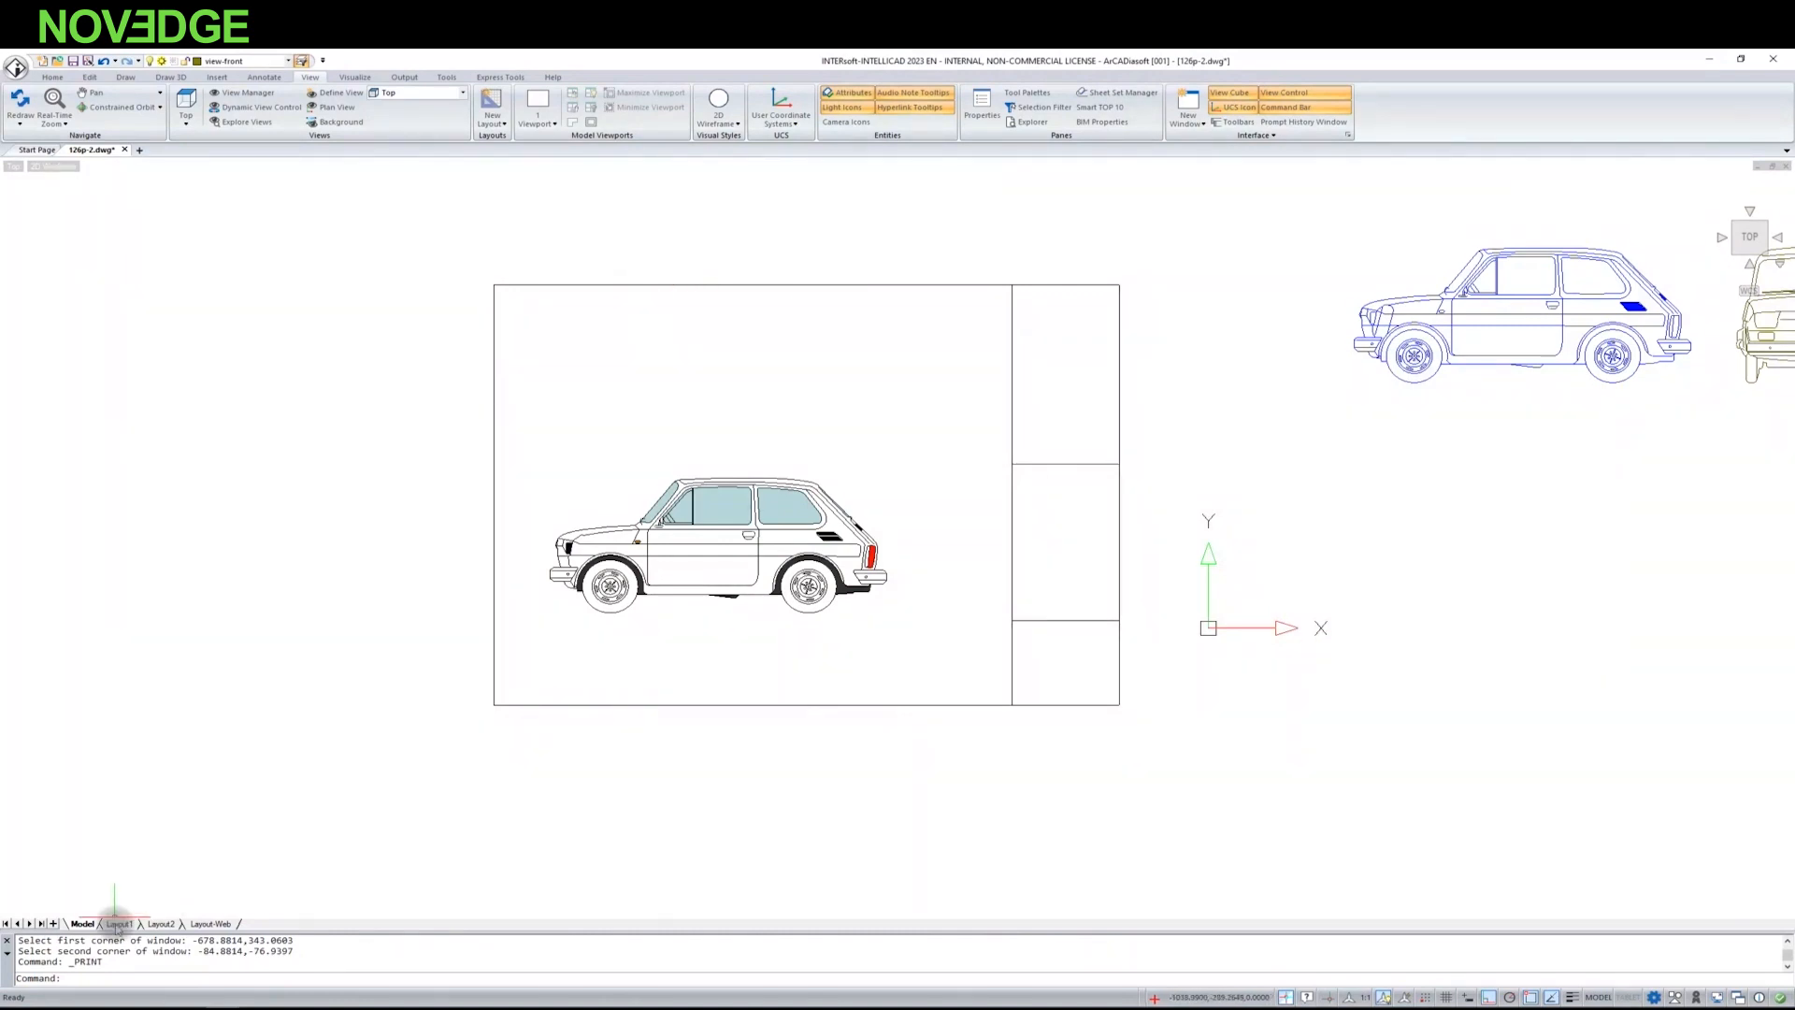
Step: Modify the page setup of Layout1 to use the Microsoft Print to PDF printer
click(117, 925)
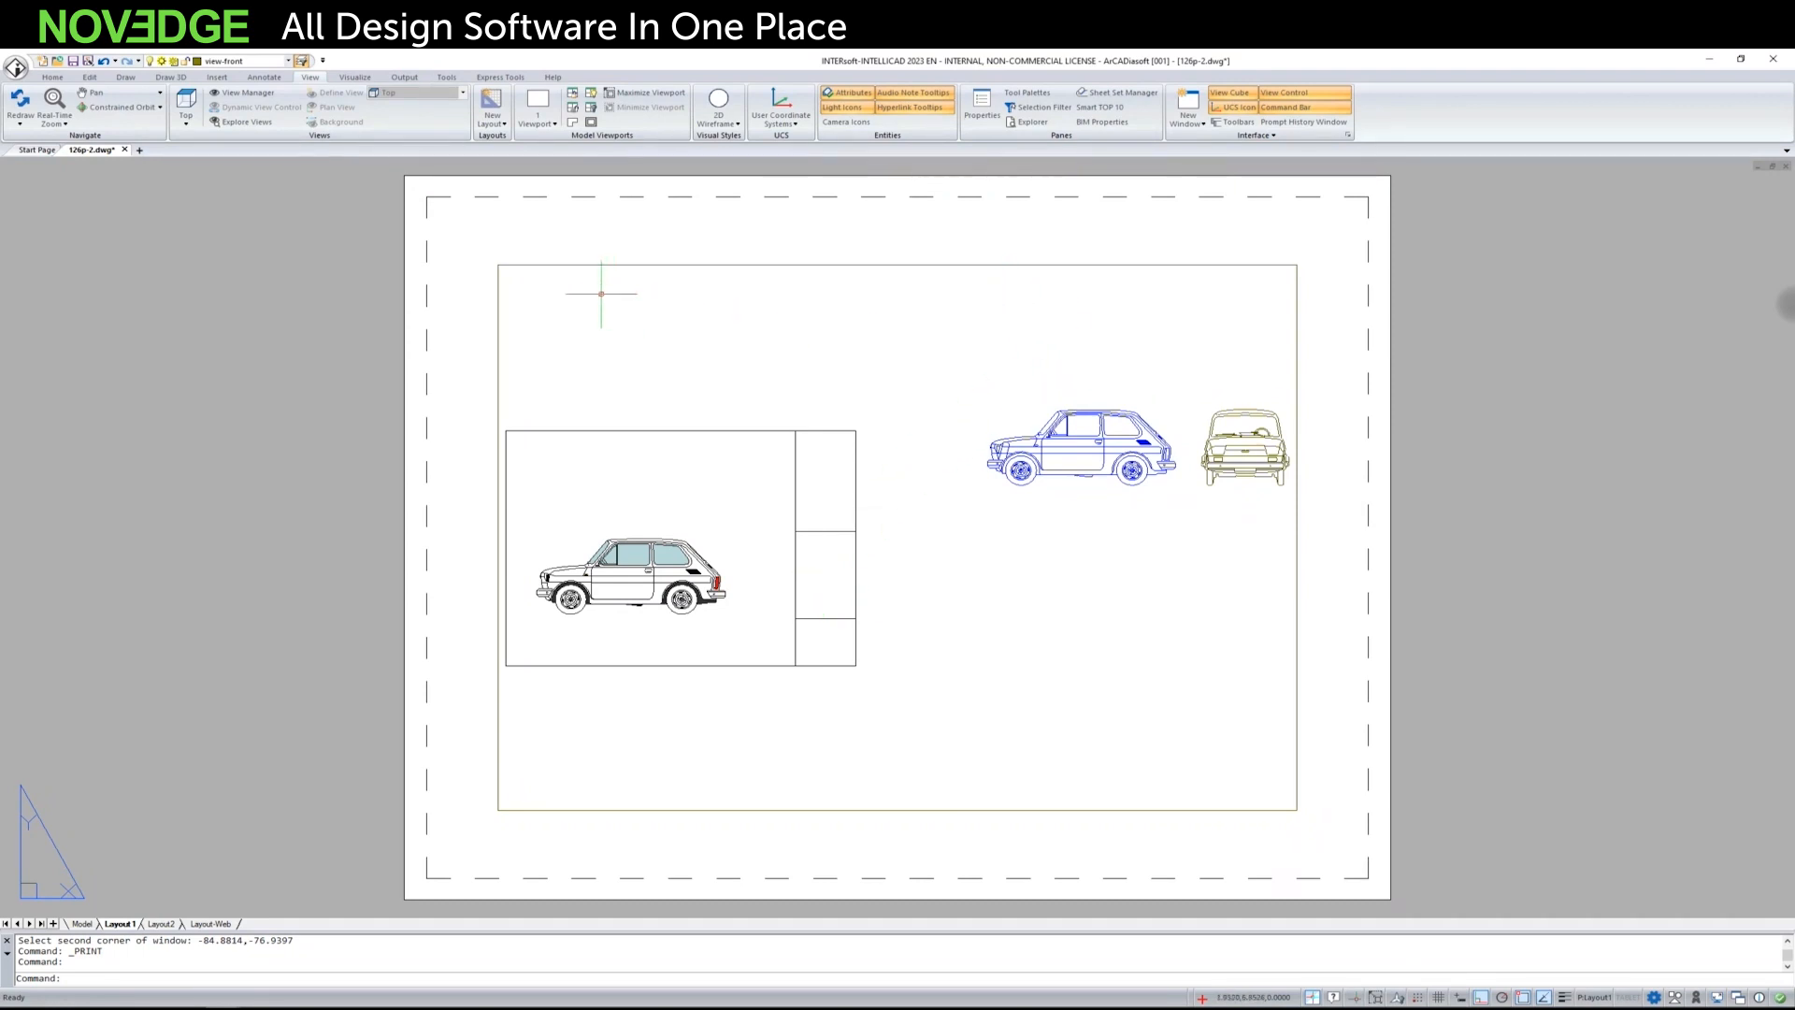
click(406, 77)
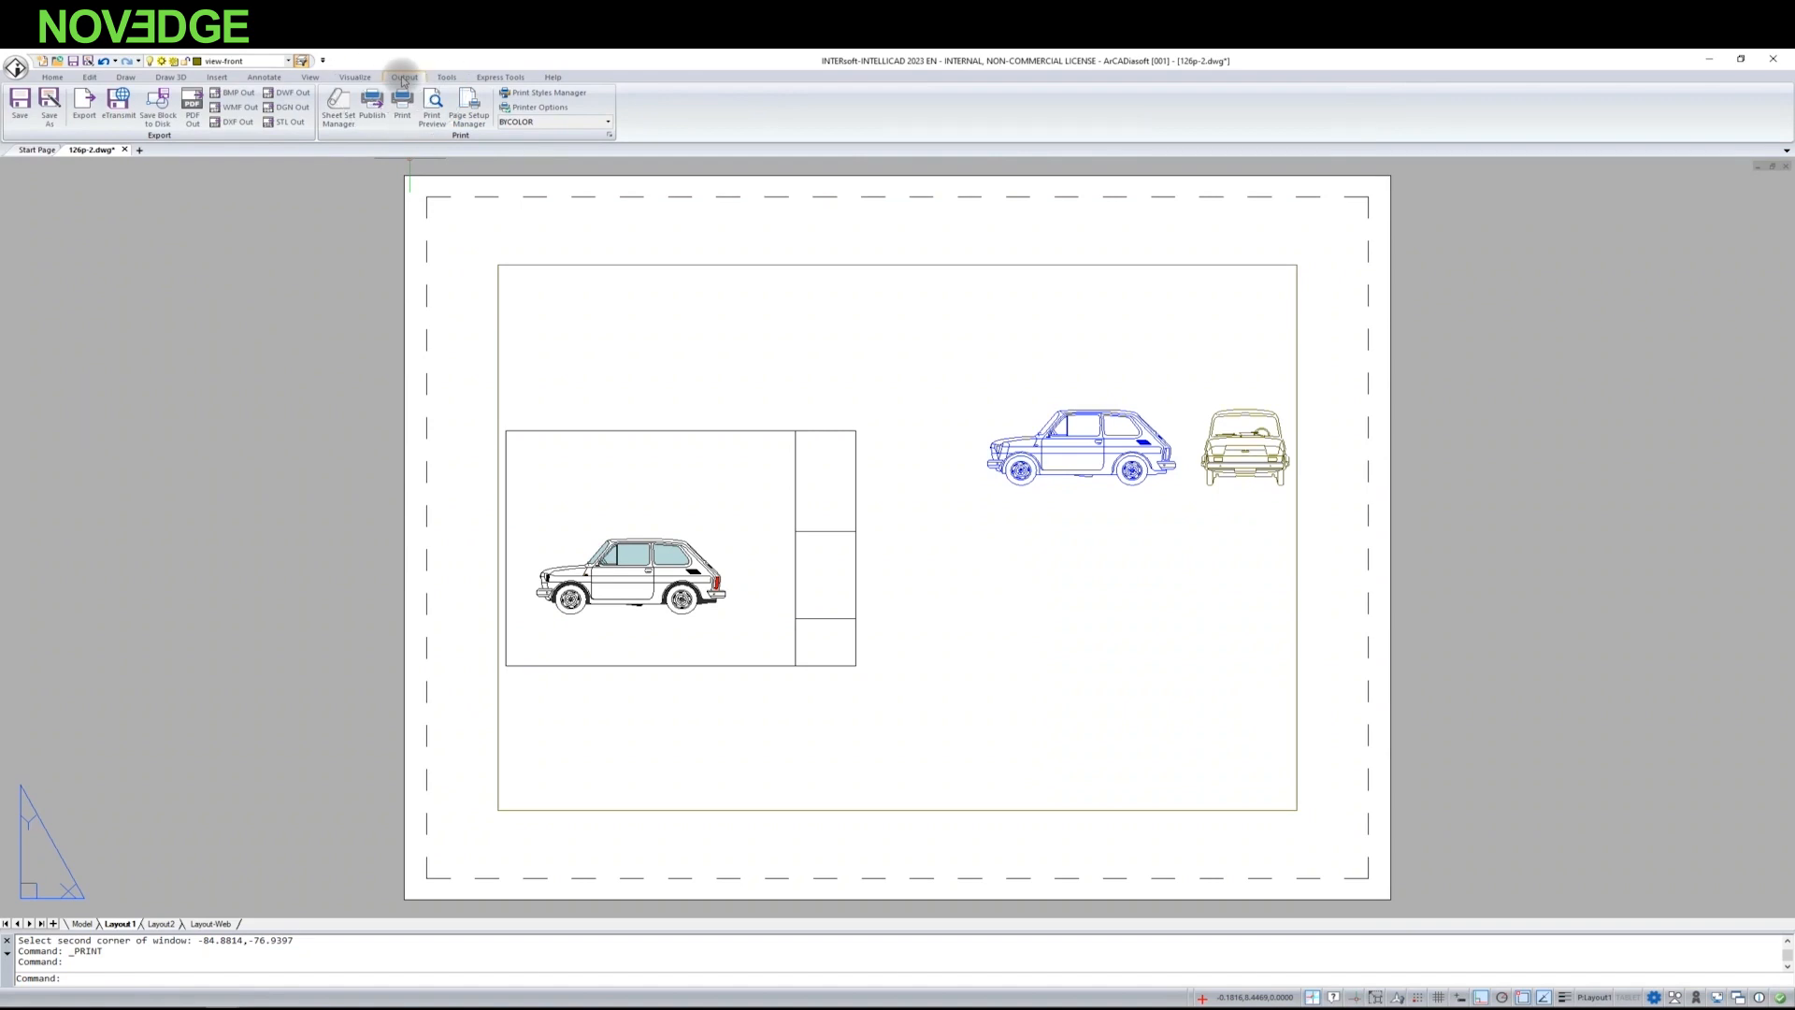
click(466, 111)
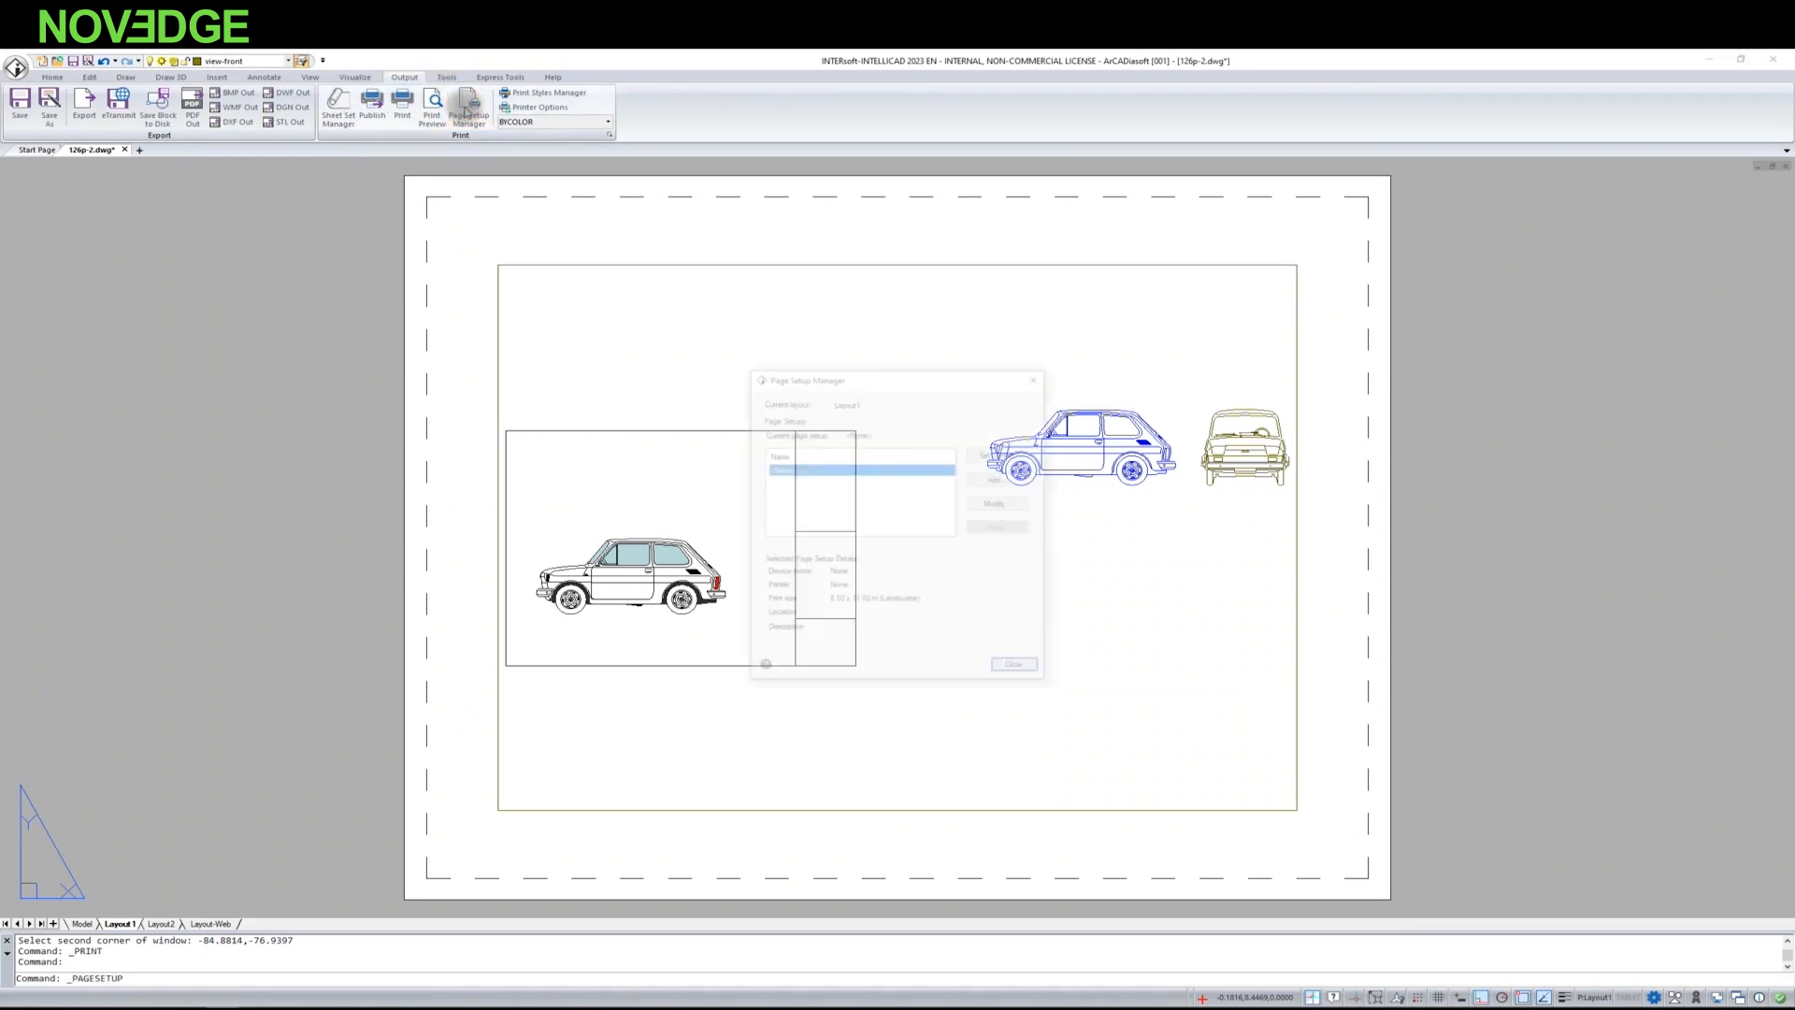
drag(889, 376, 865, 342)
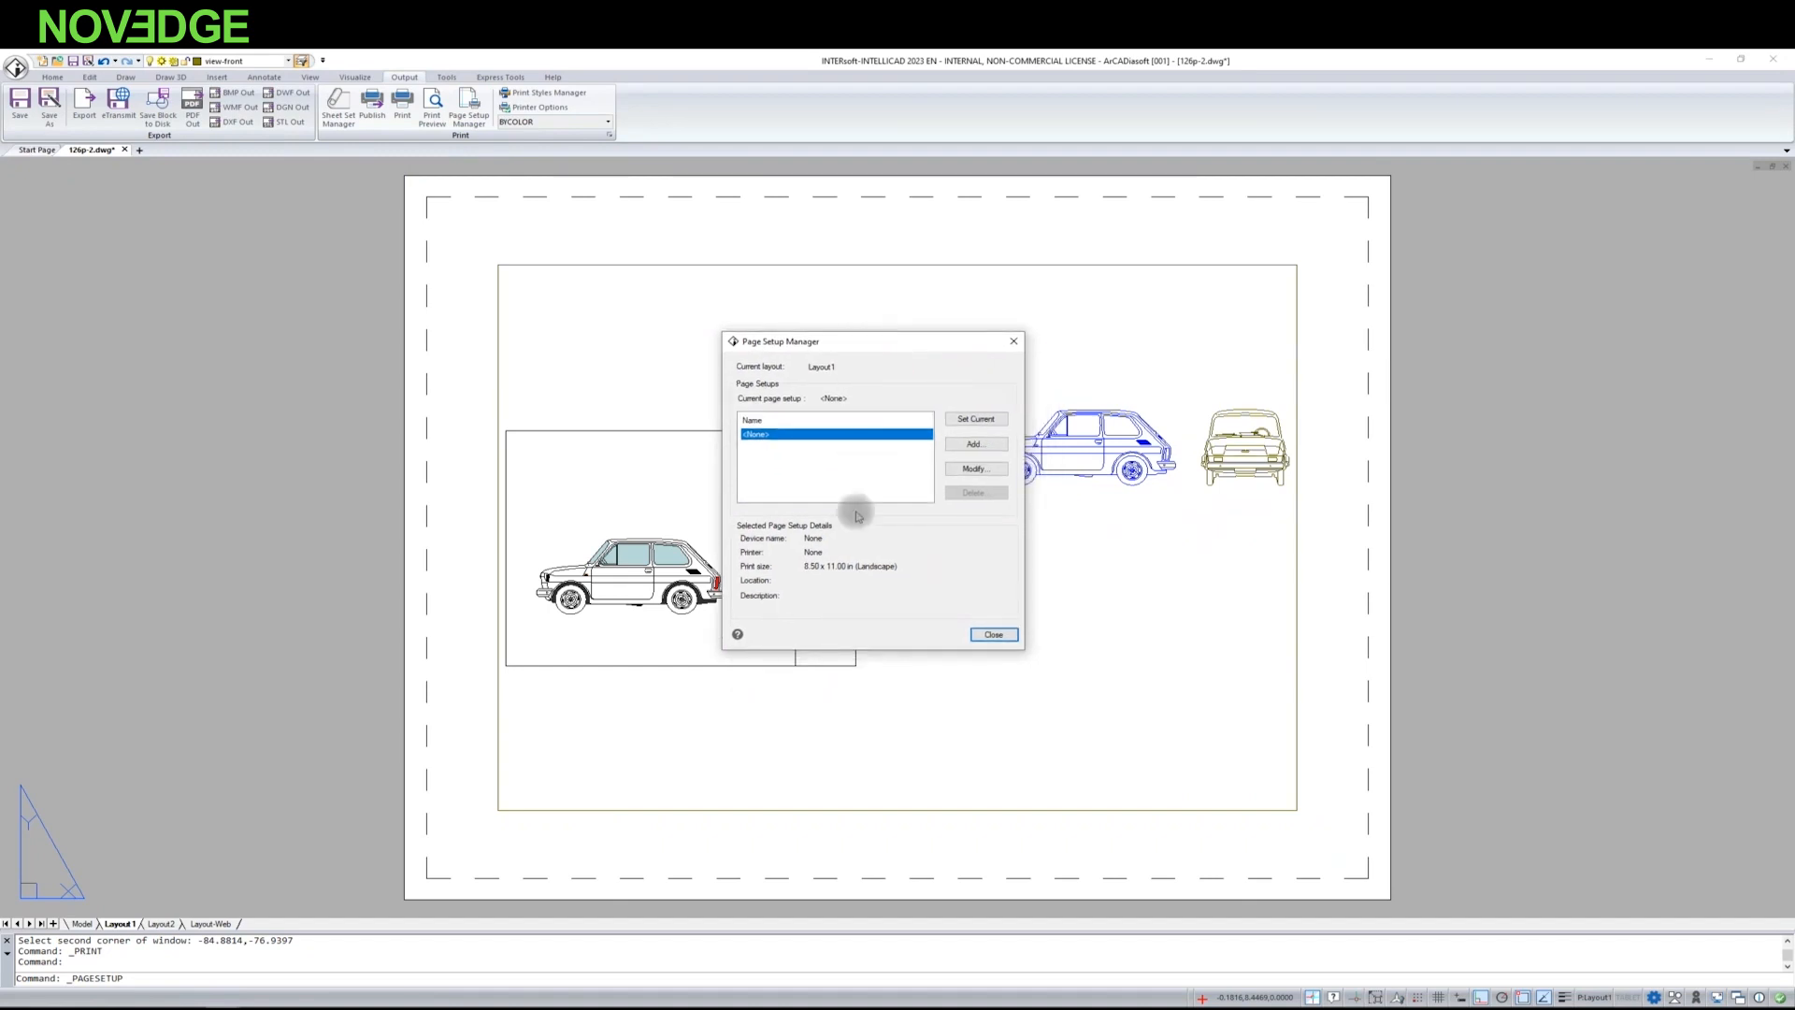
click(977, 470)
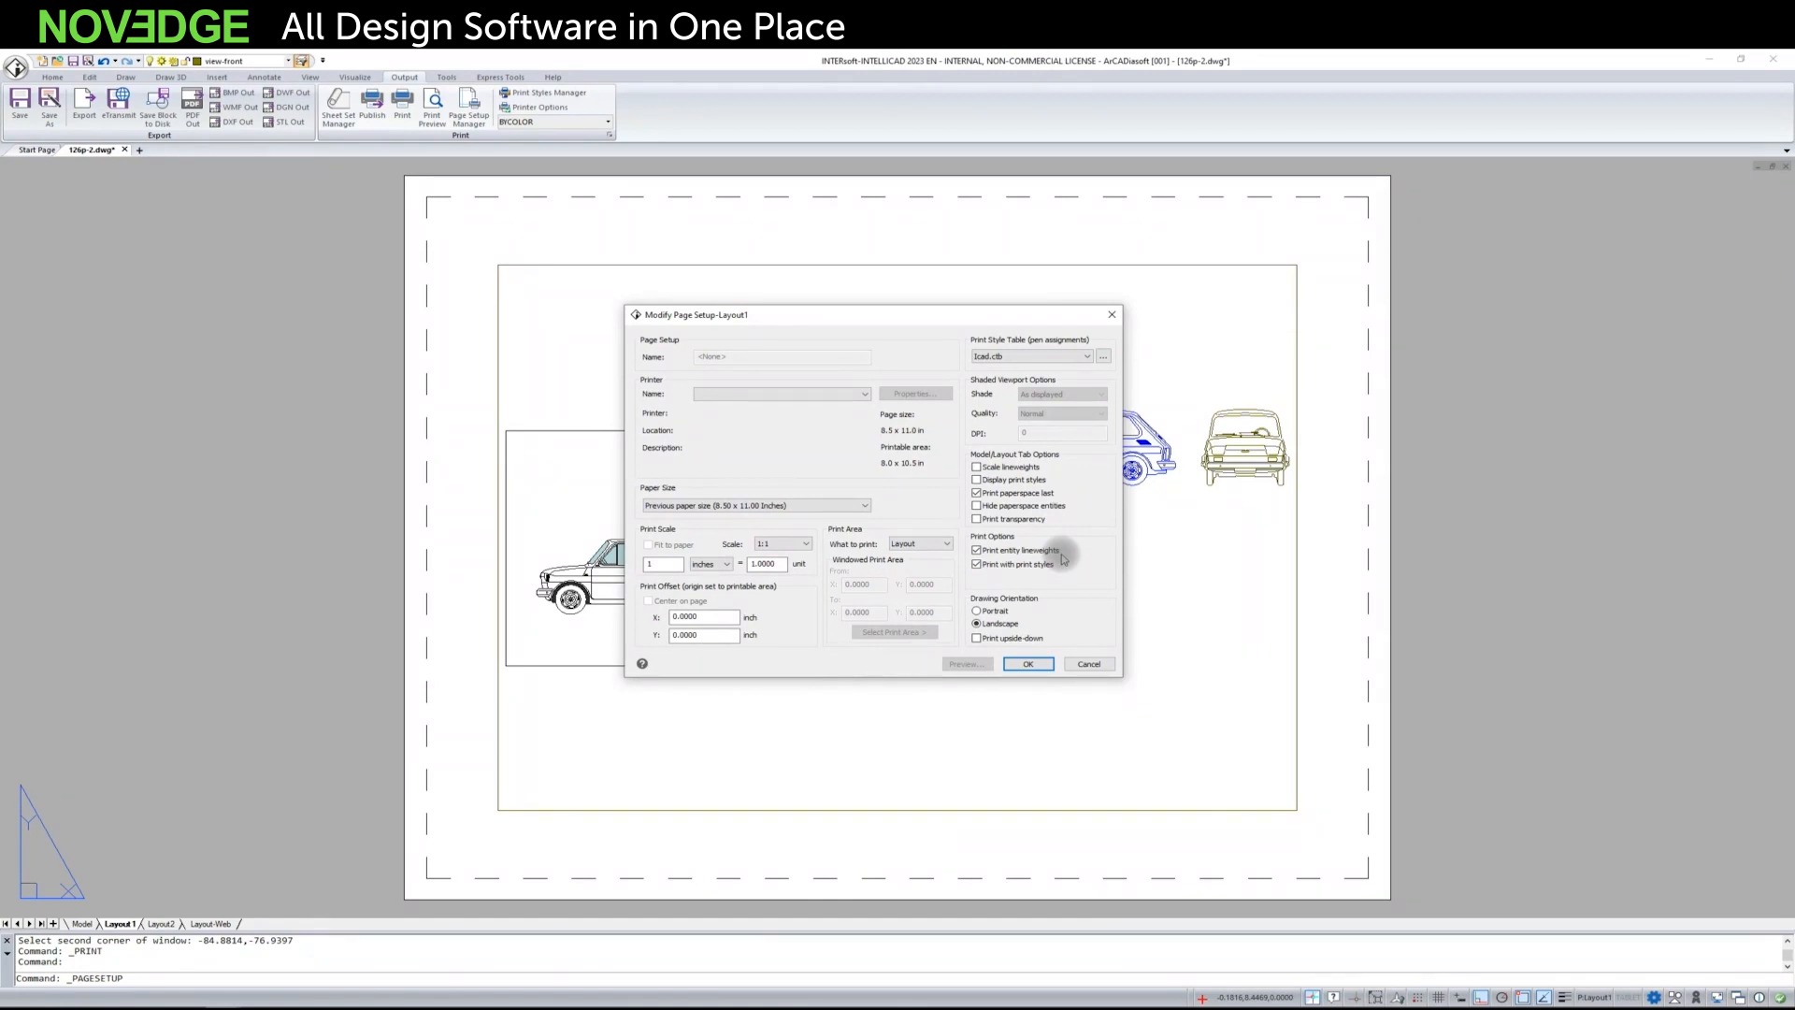
click(865, 394)
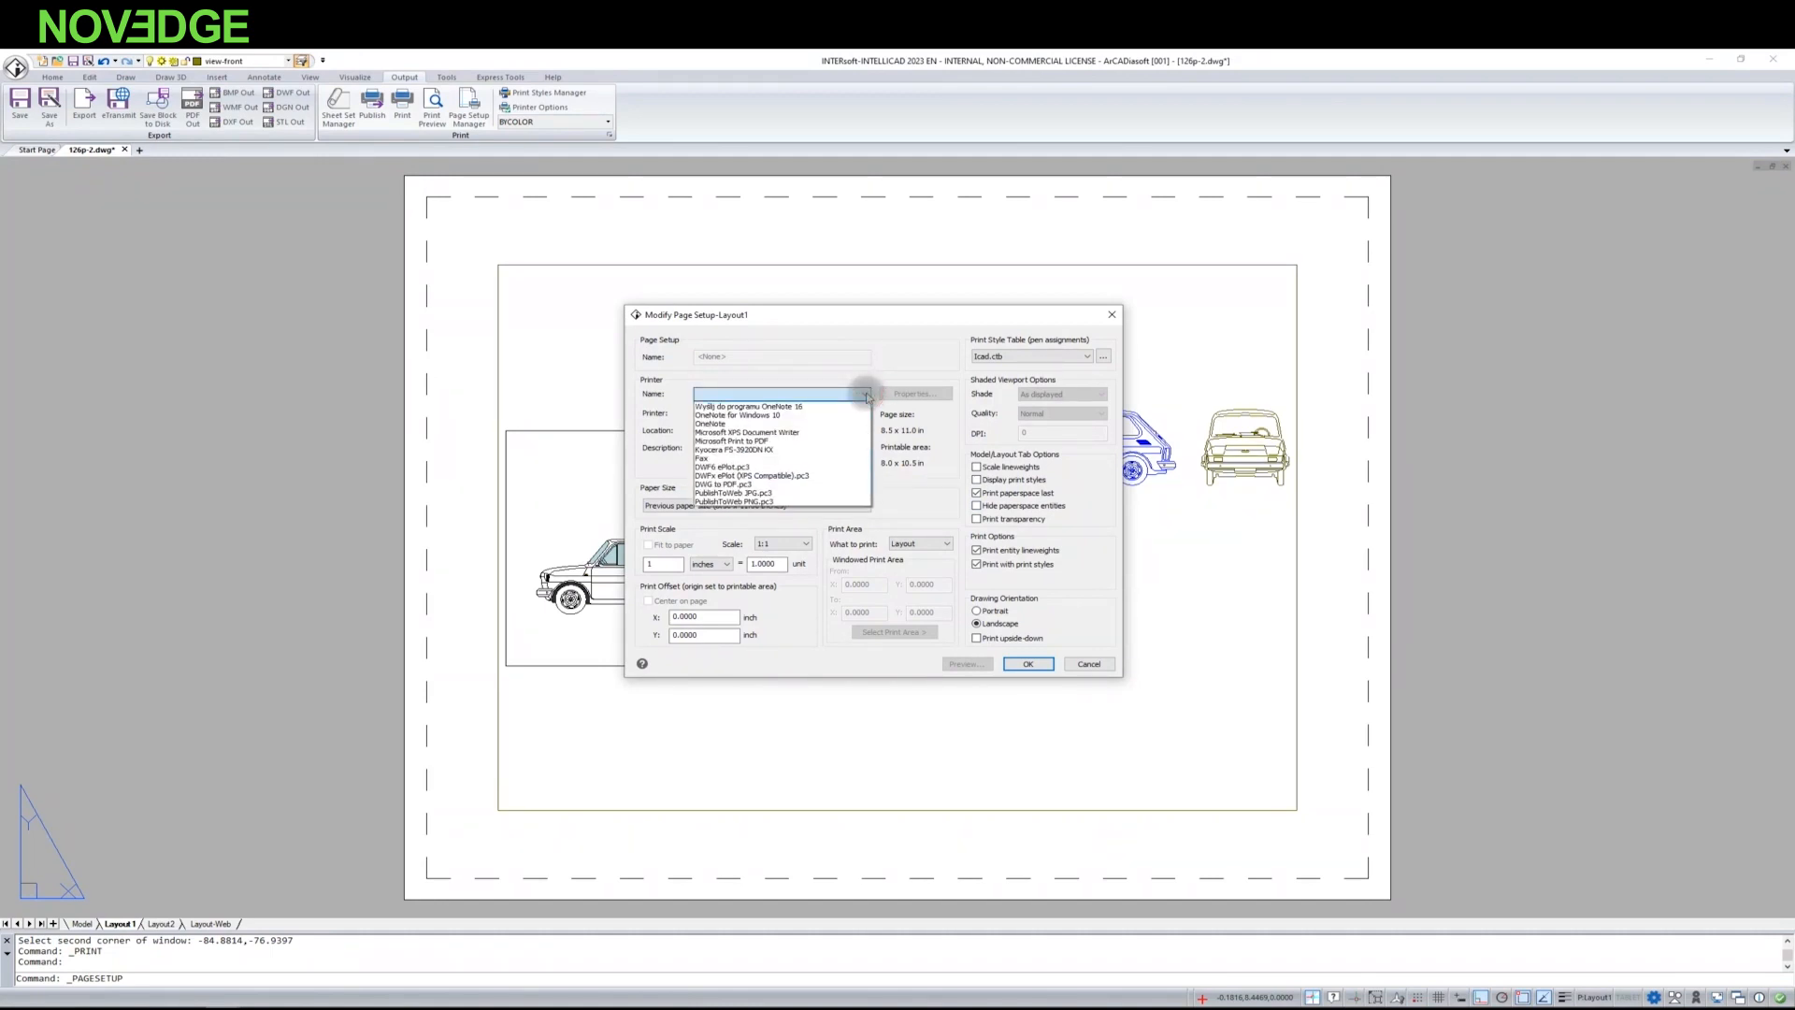
click(763, 441)
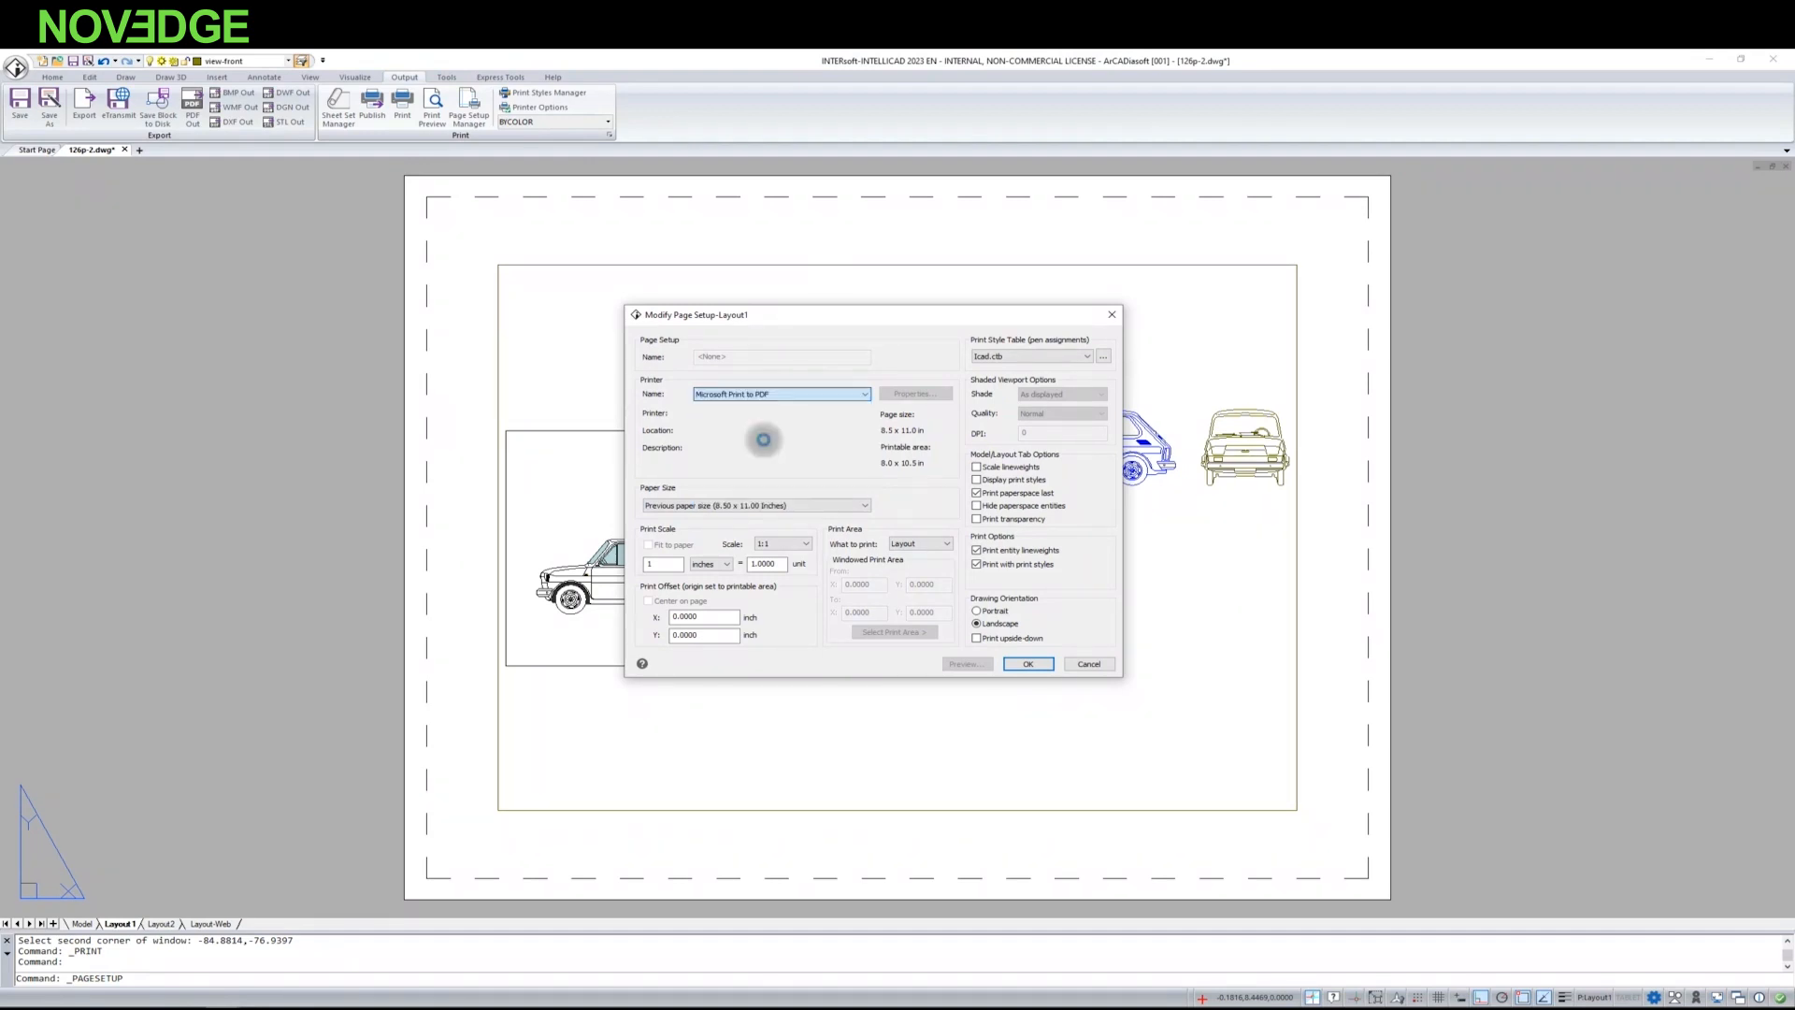
Step: Set Layout1's page setup to A4 paper in millimetres at a 1:1 scale
click(860, 506)
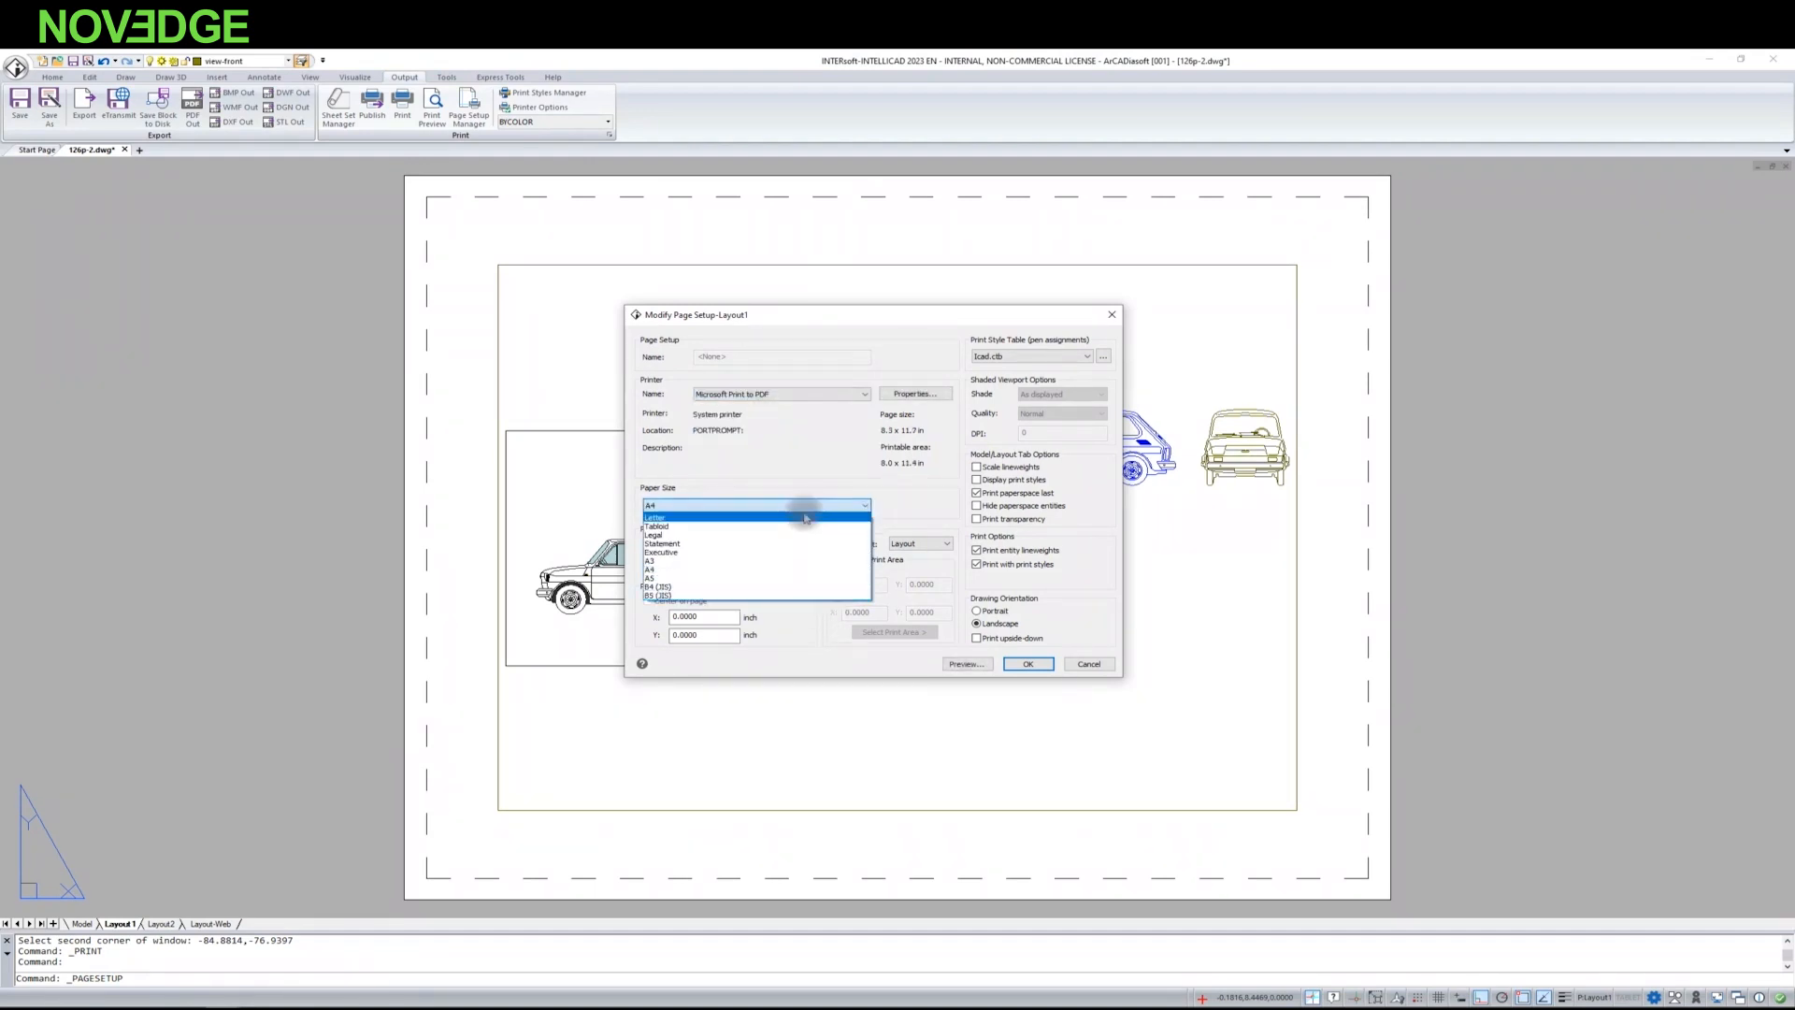
click(811, 447)
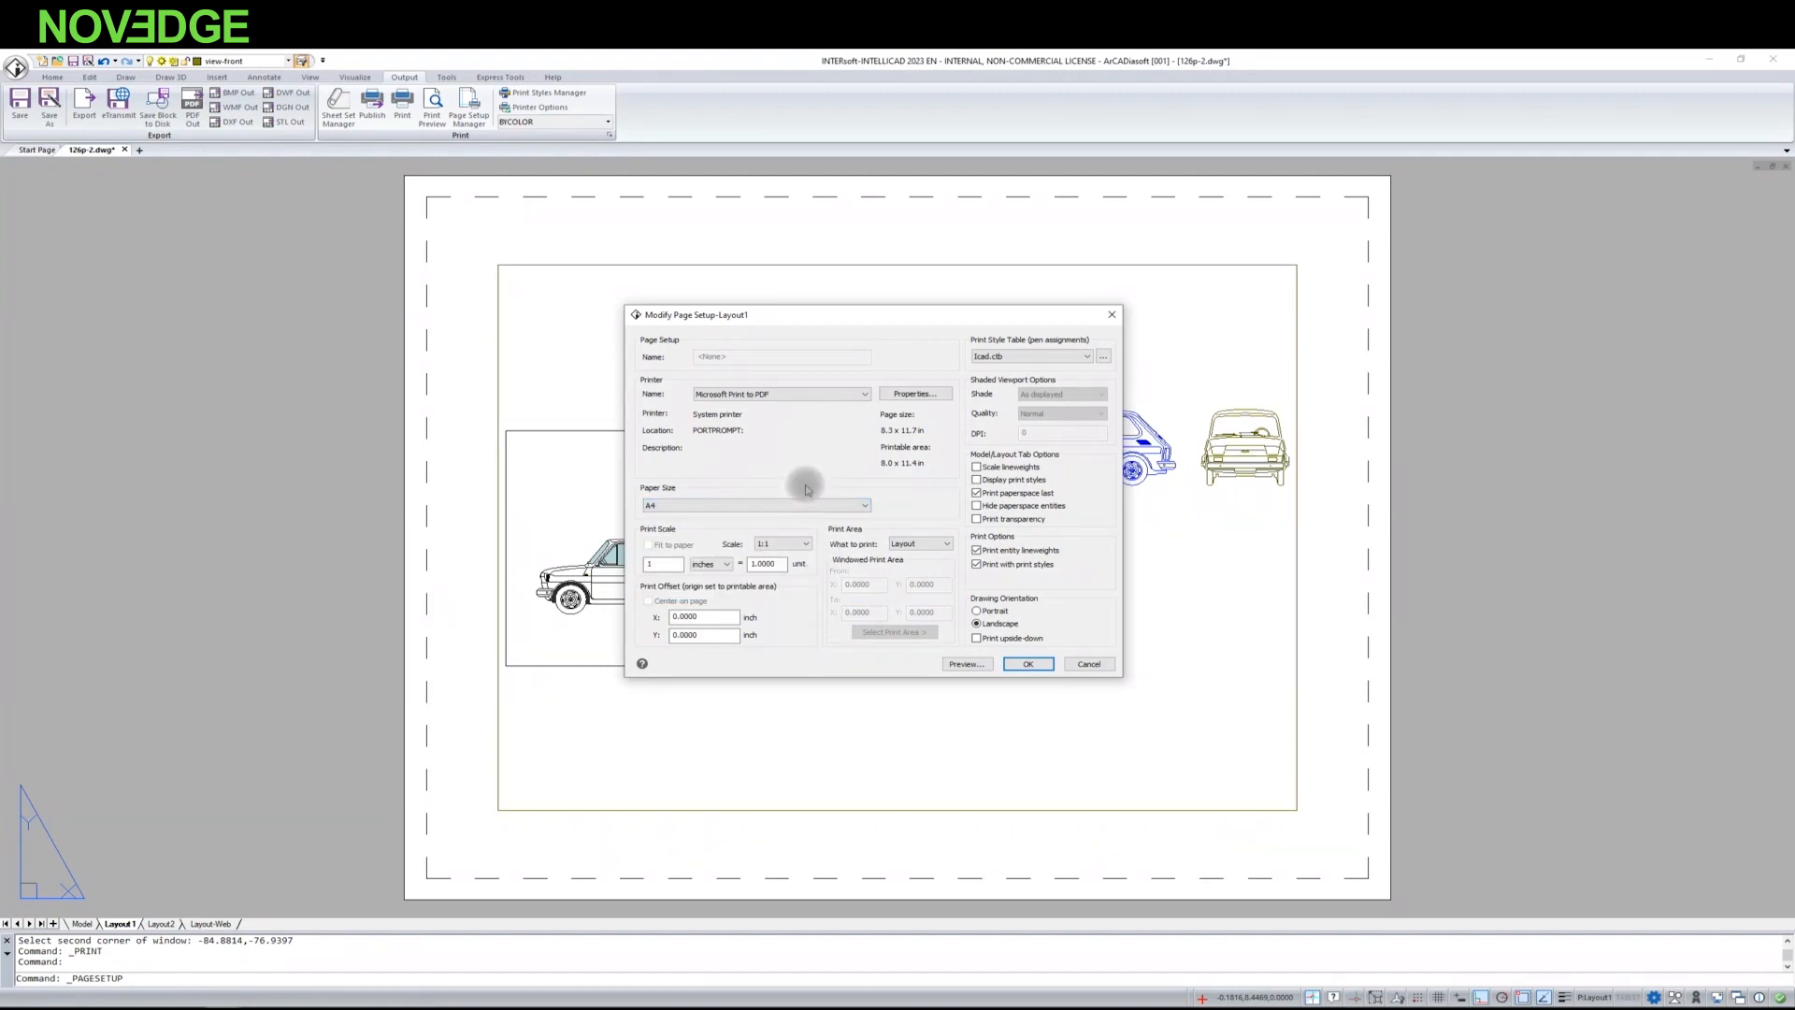
click(730, 564)
click(716, 591)
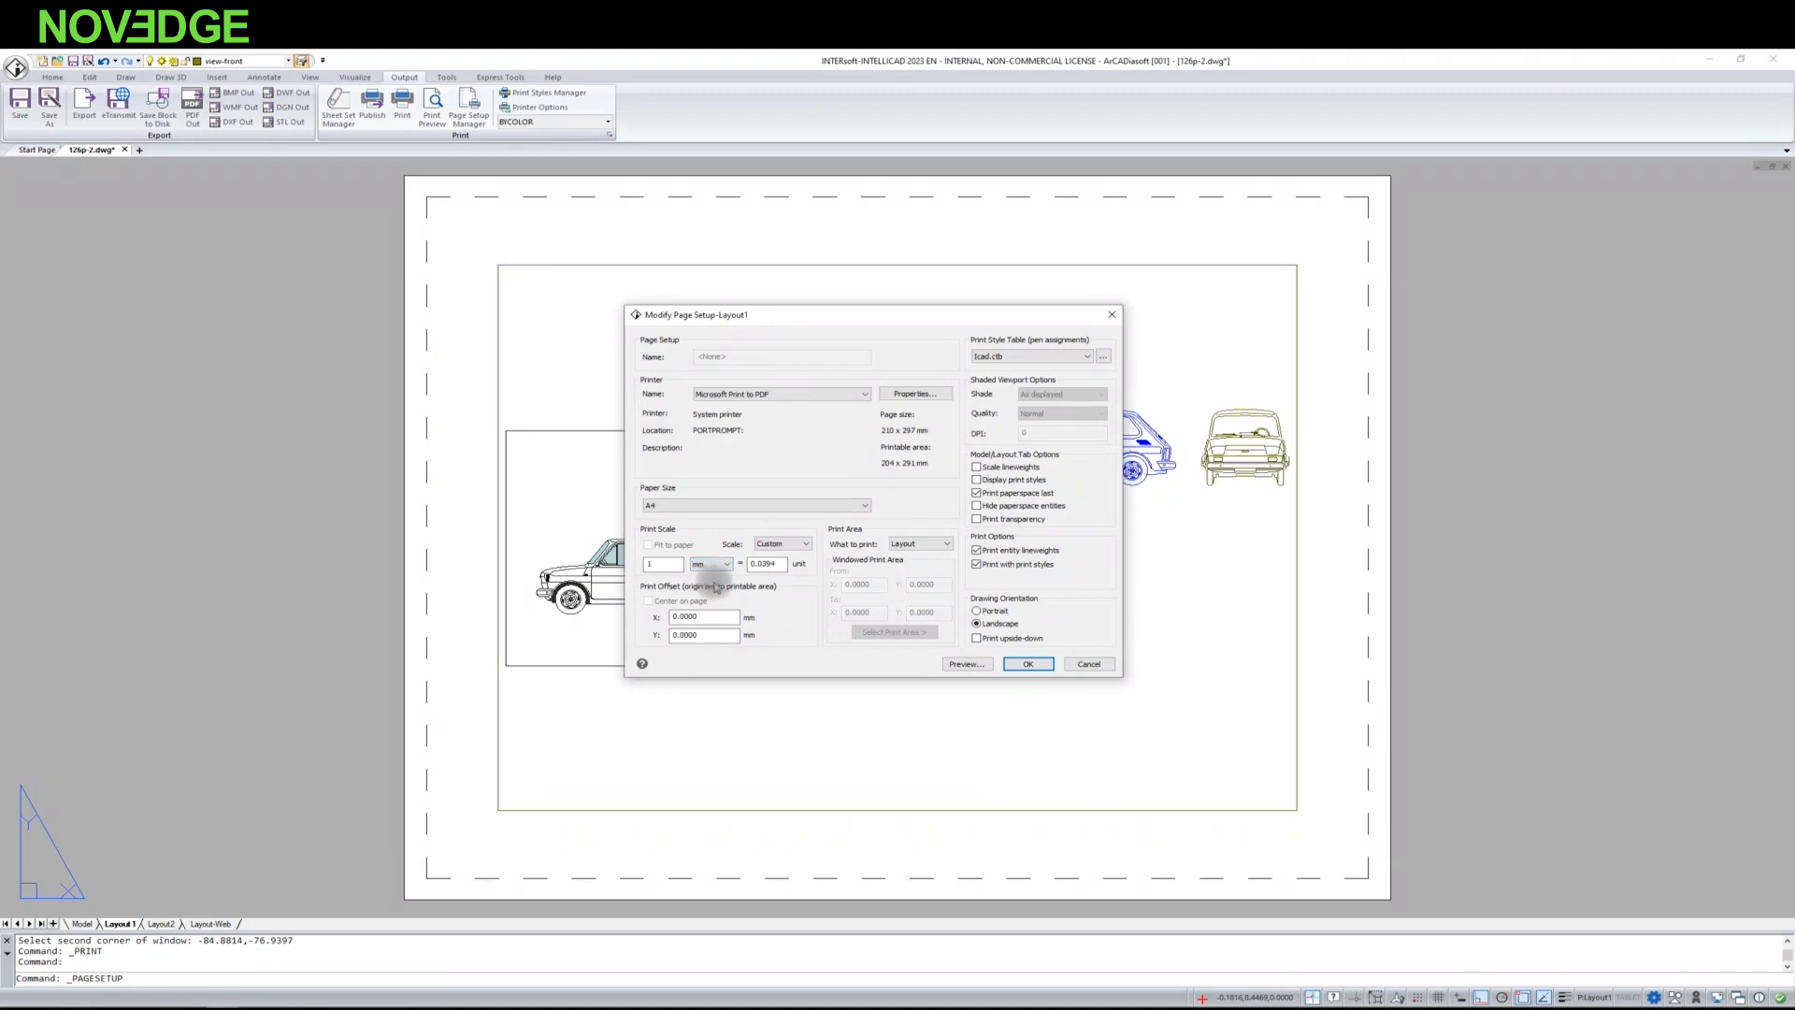
click(796, 543)
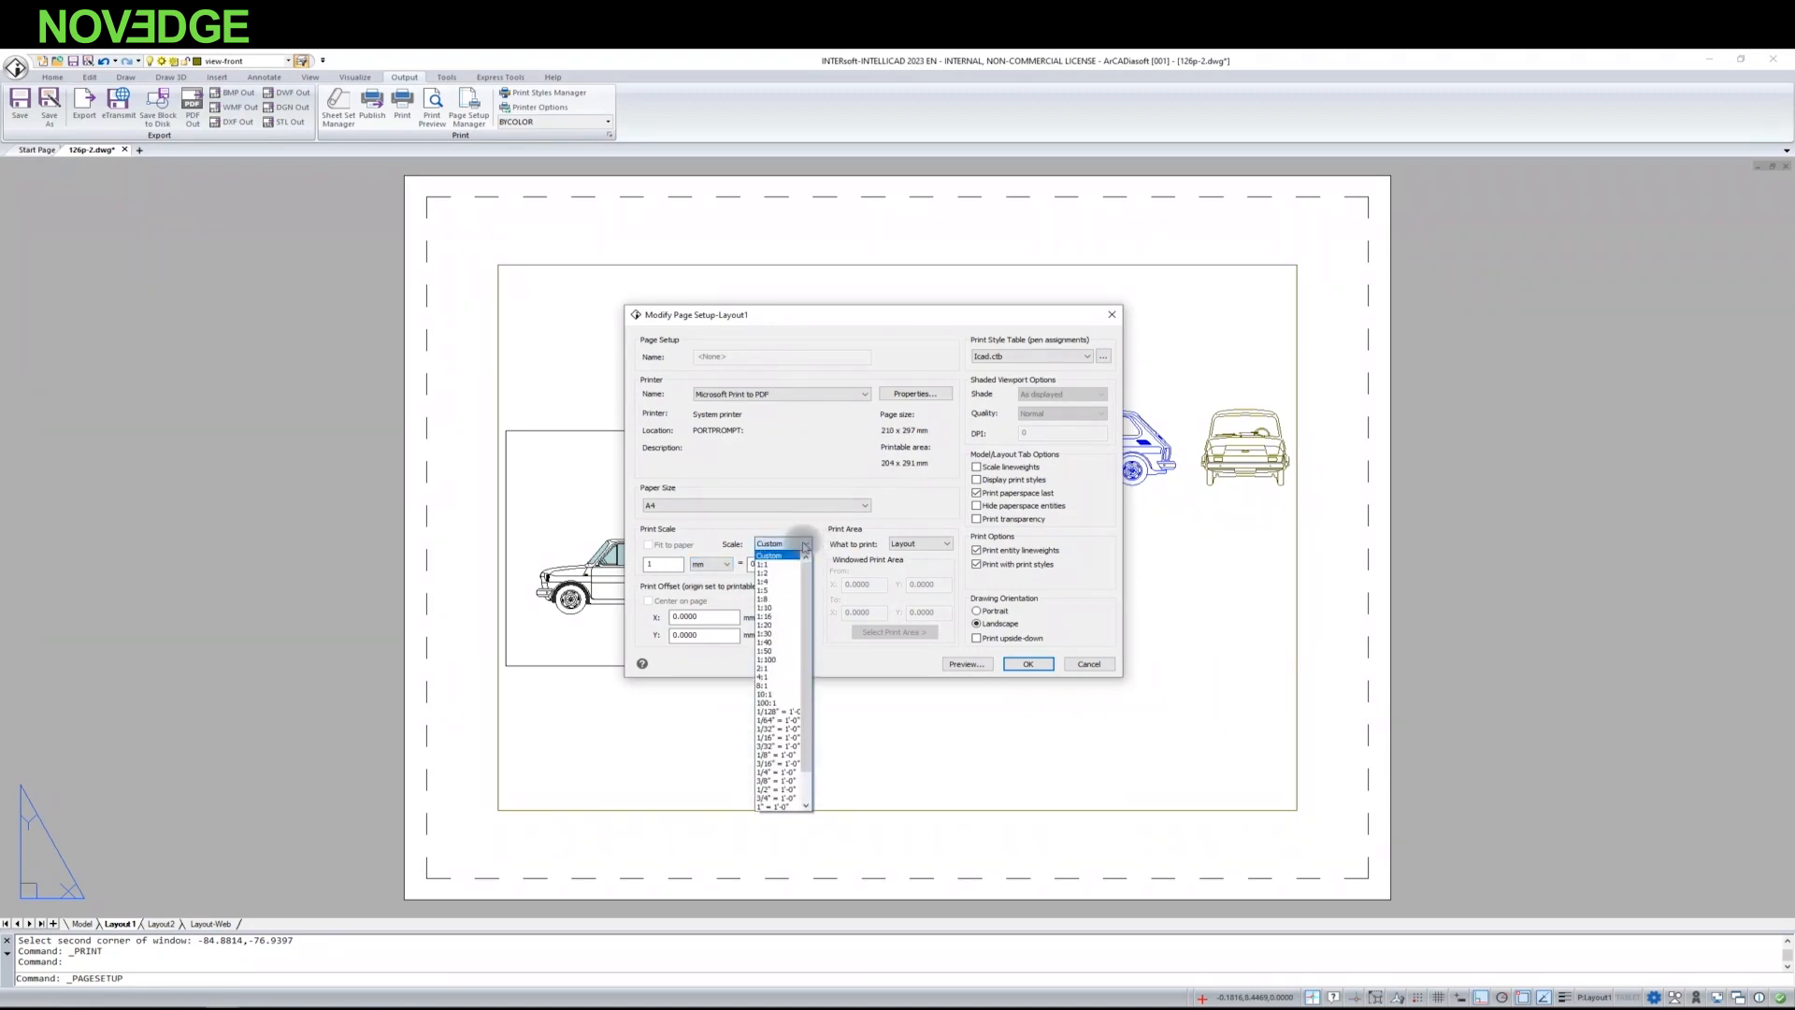
click(771, 564)
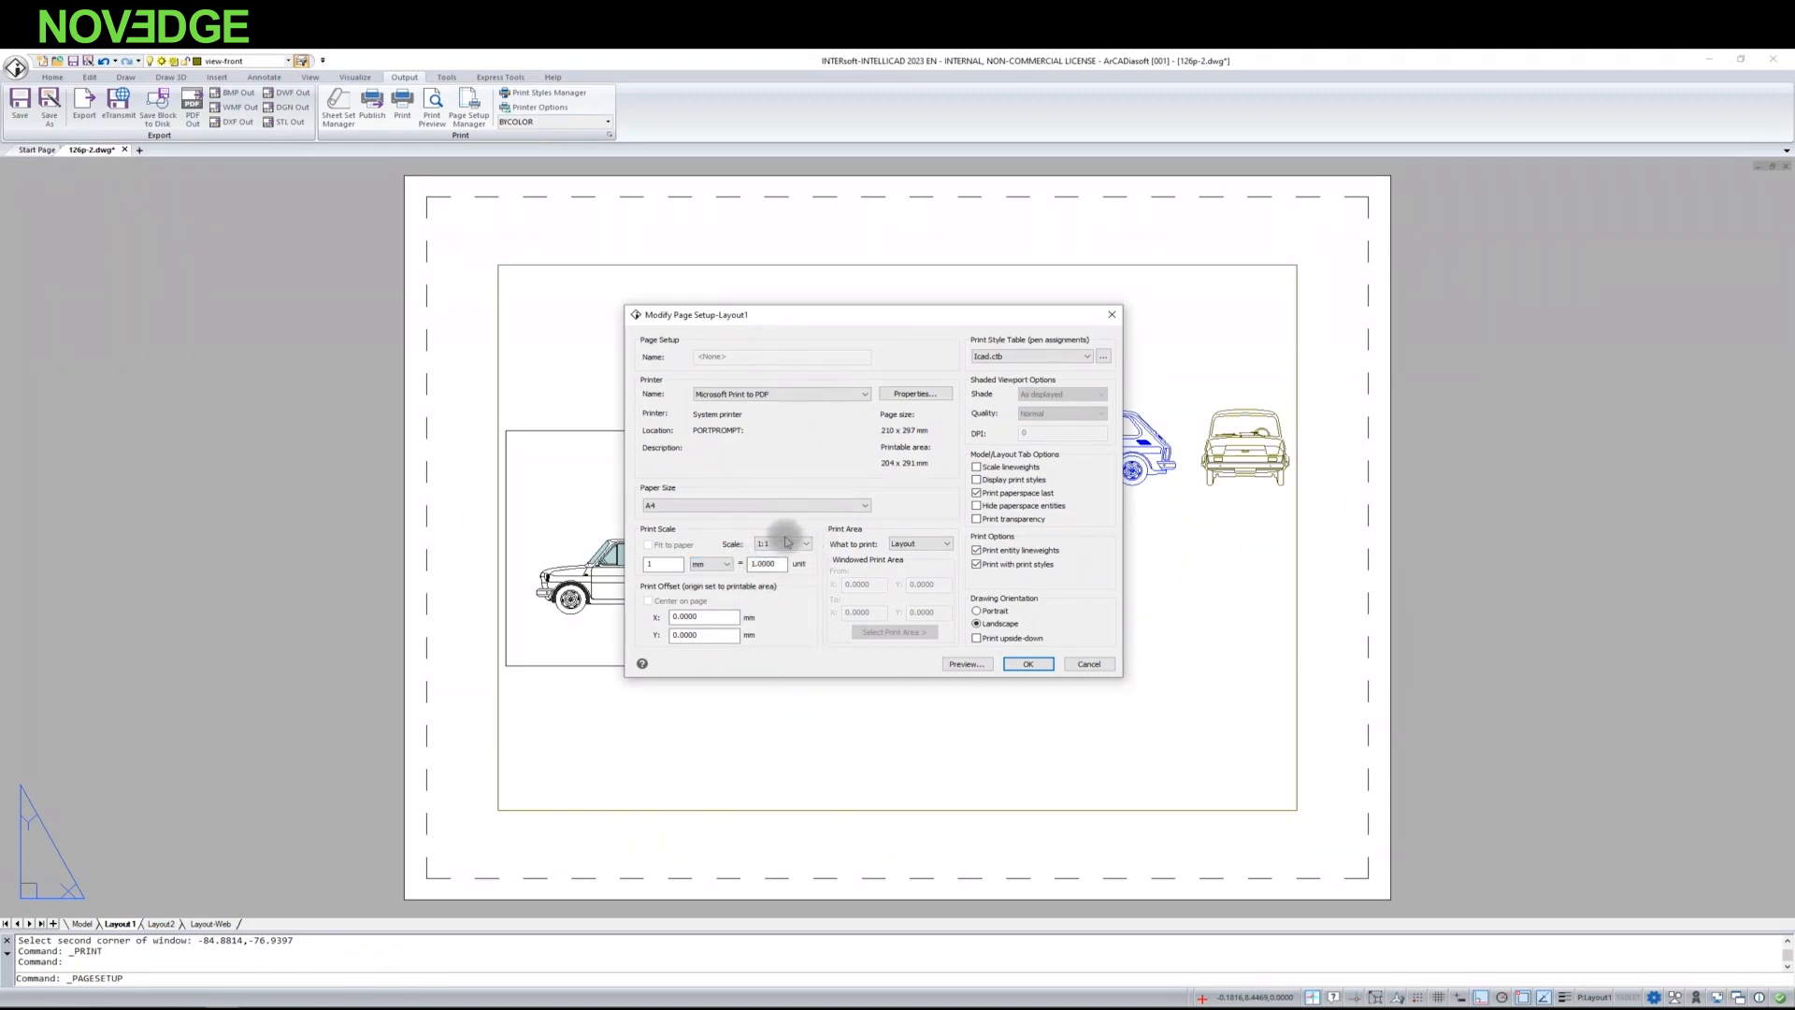
click(761, 544)
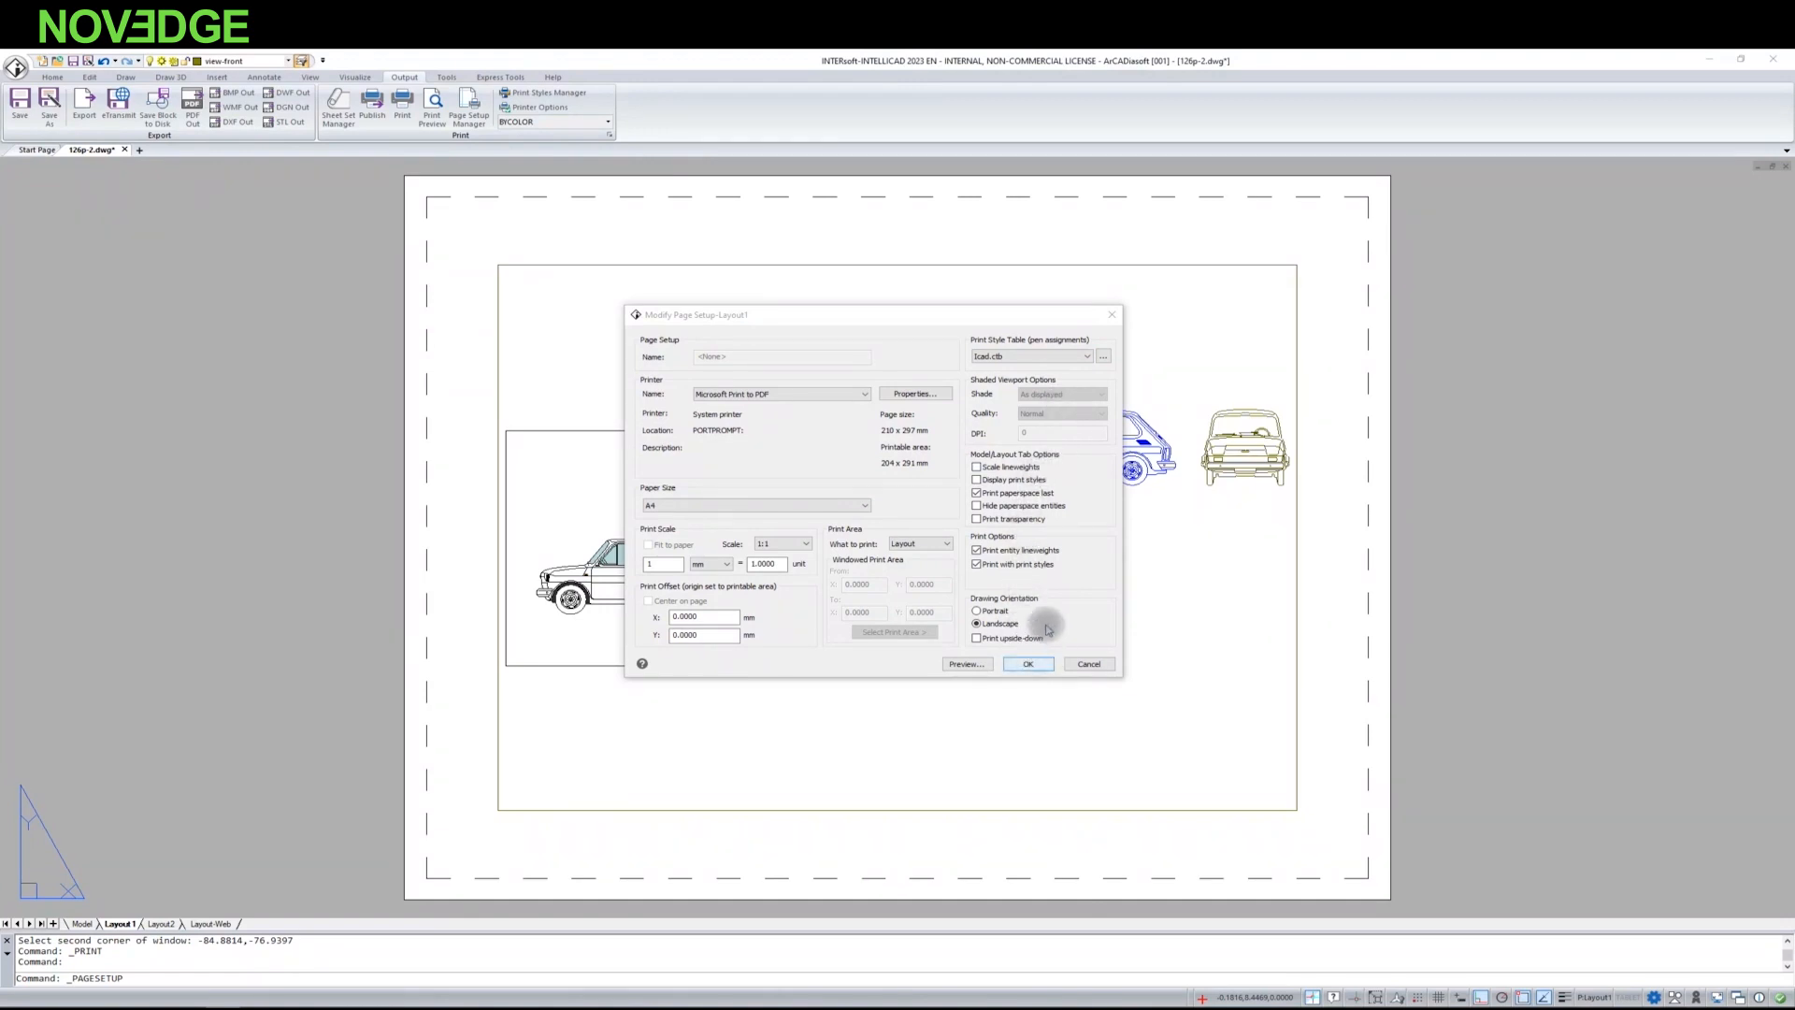
Step: Accept the modified page setup and make it current for Layout1
click(1028, 663)
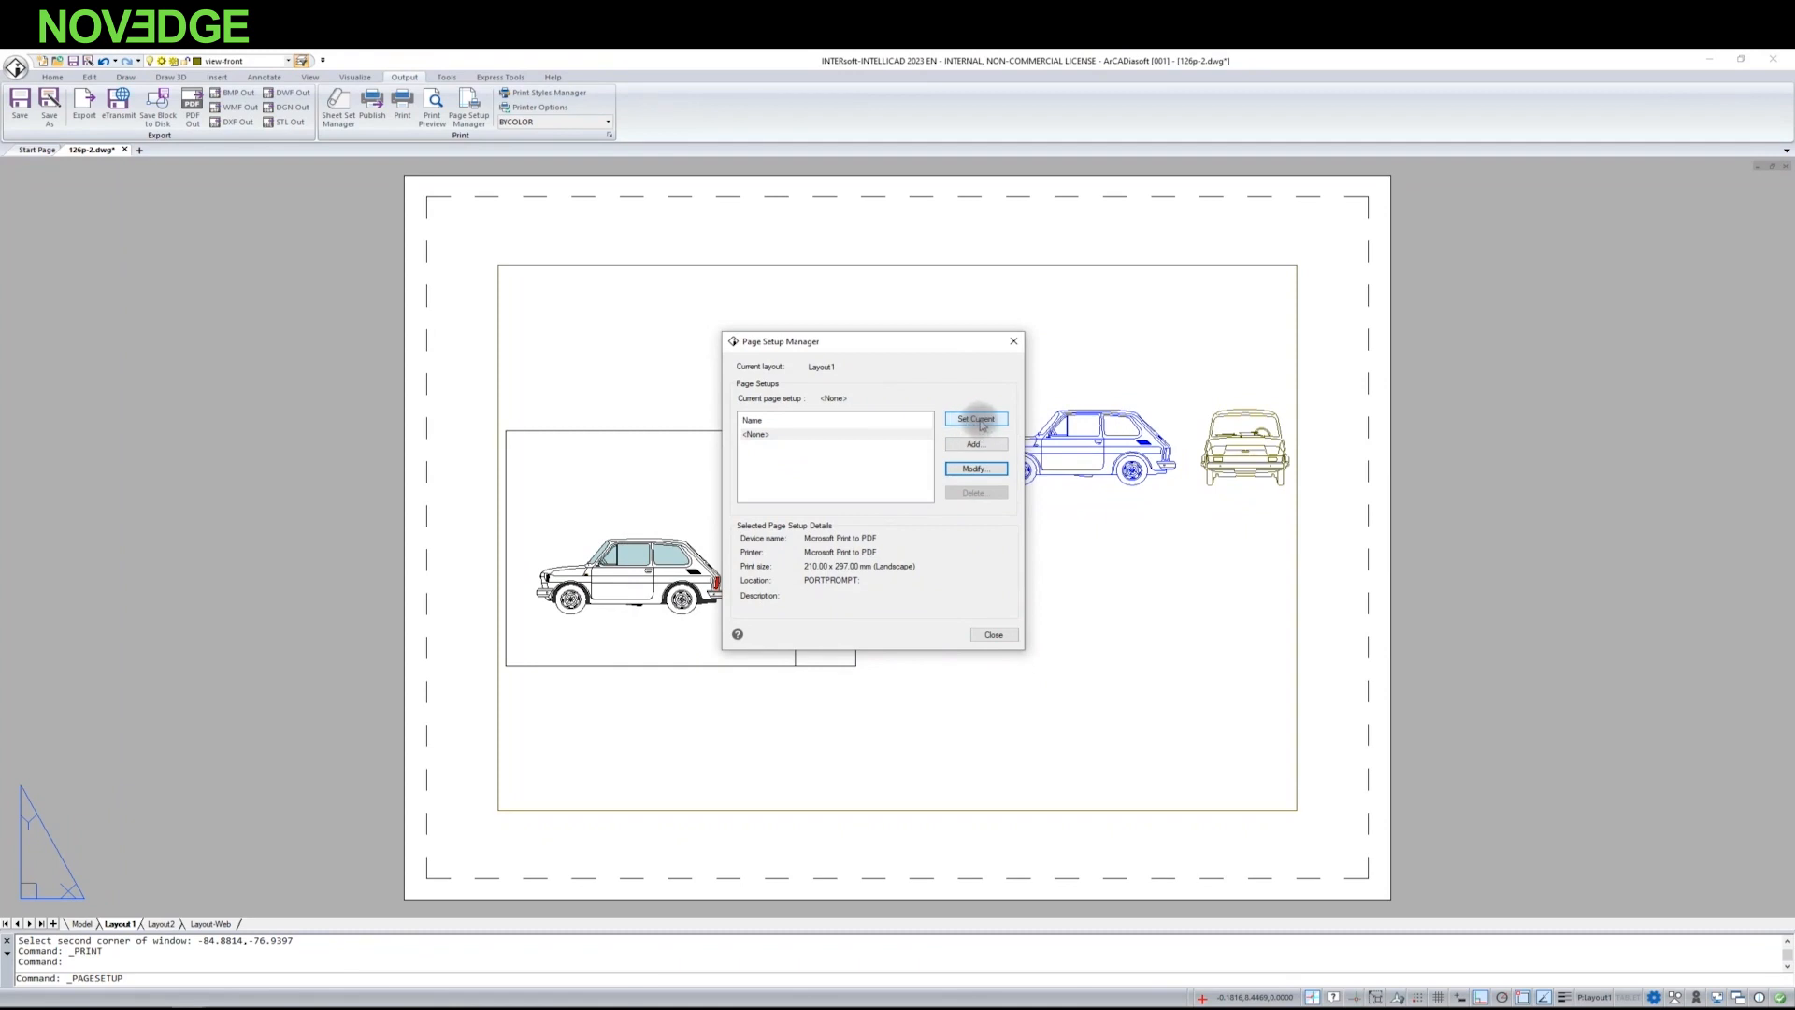
click(978, 421)
click(993, 635)
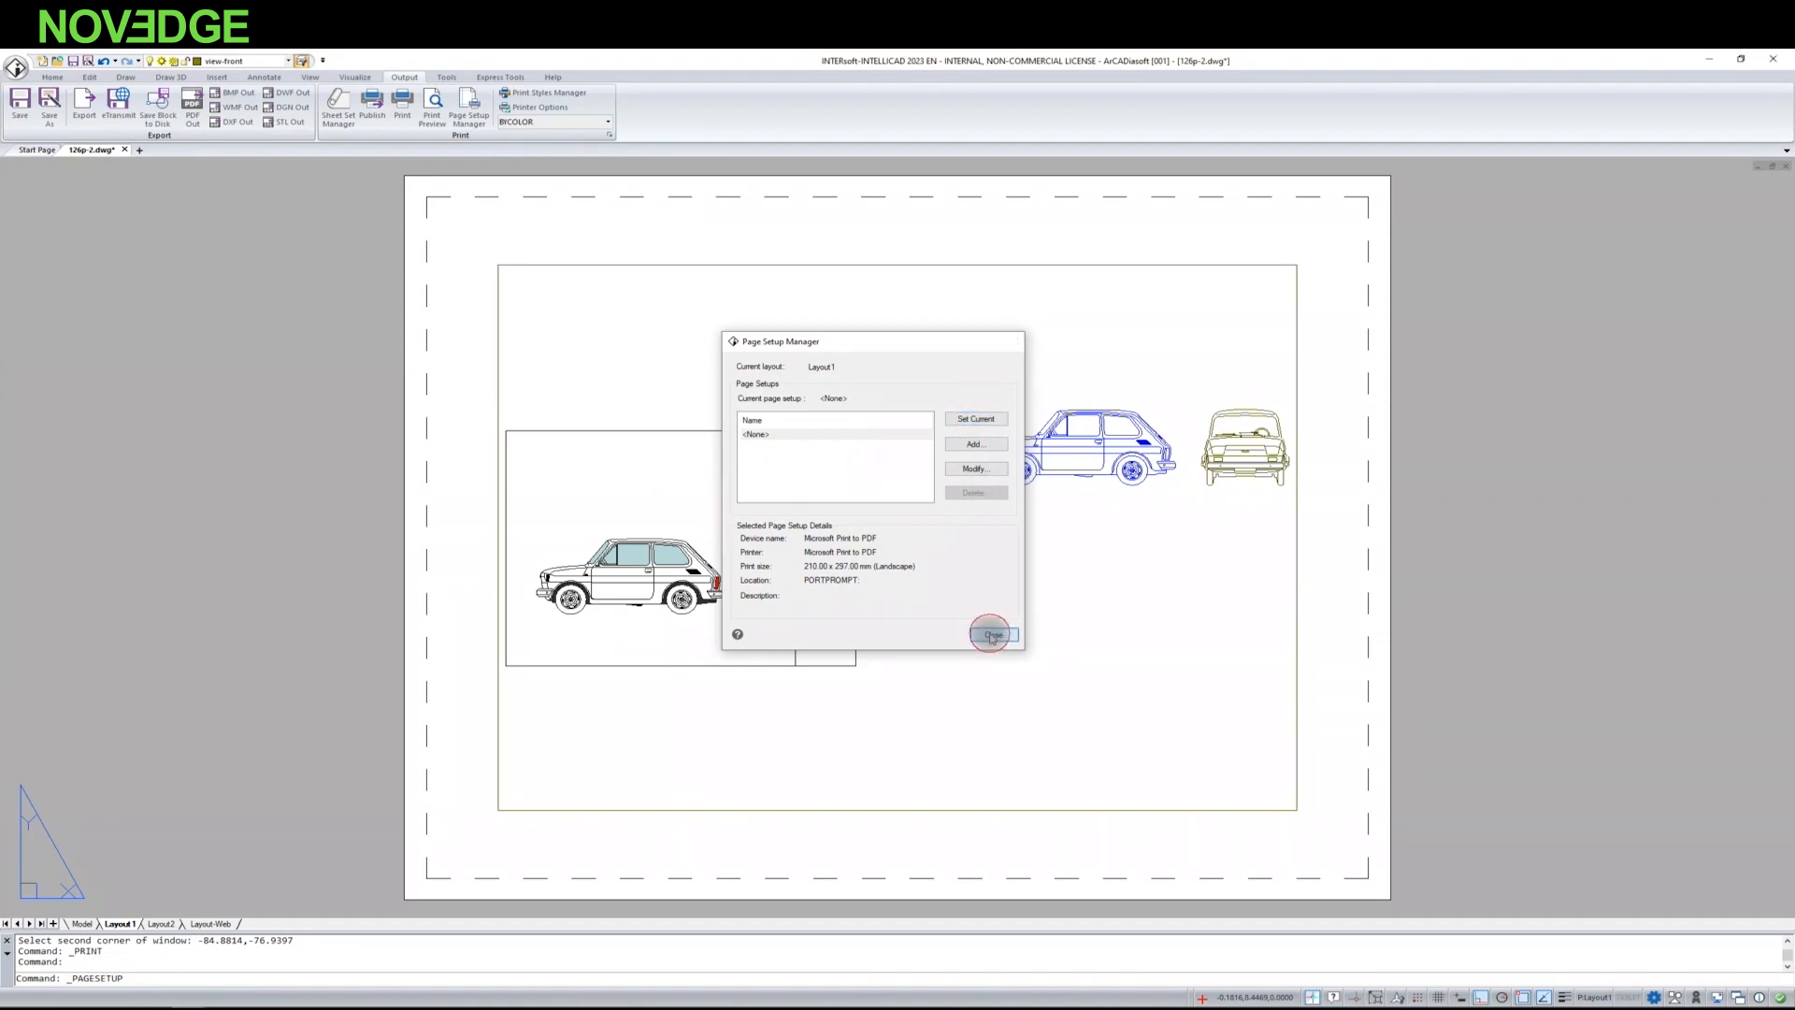
Step: Stretch the viewport's upper-right corner to the upper-right corner of the sheet's dashed printable area
scroll(801, 665, down, 8)
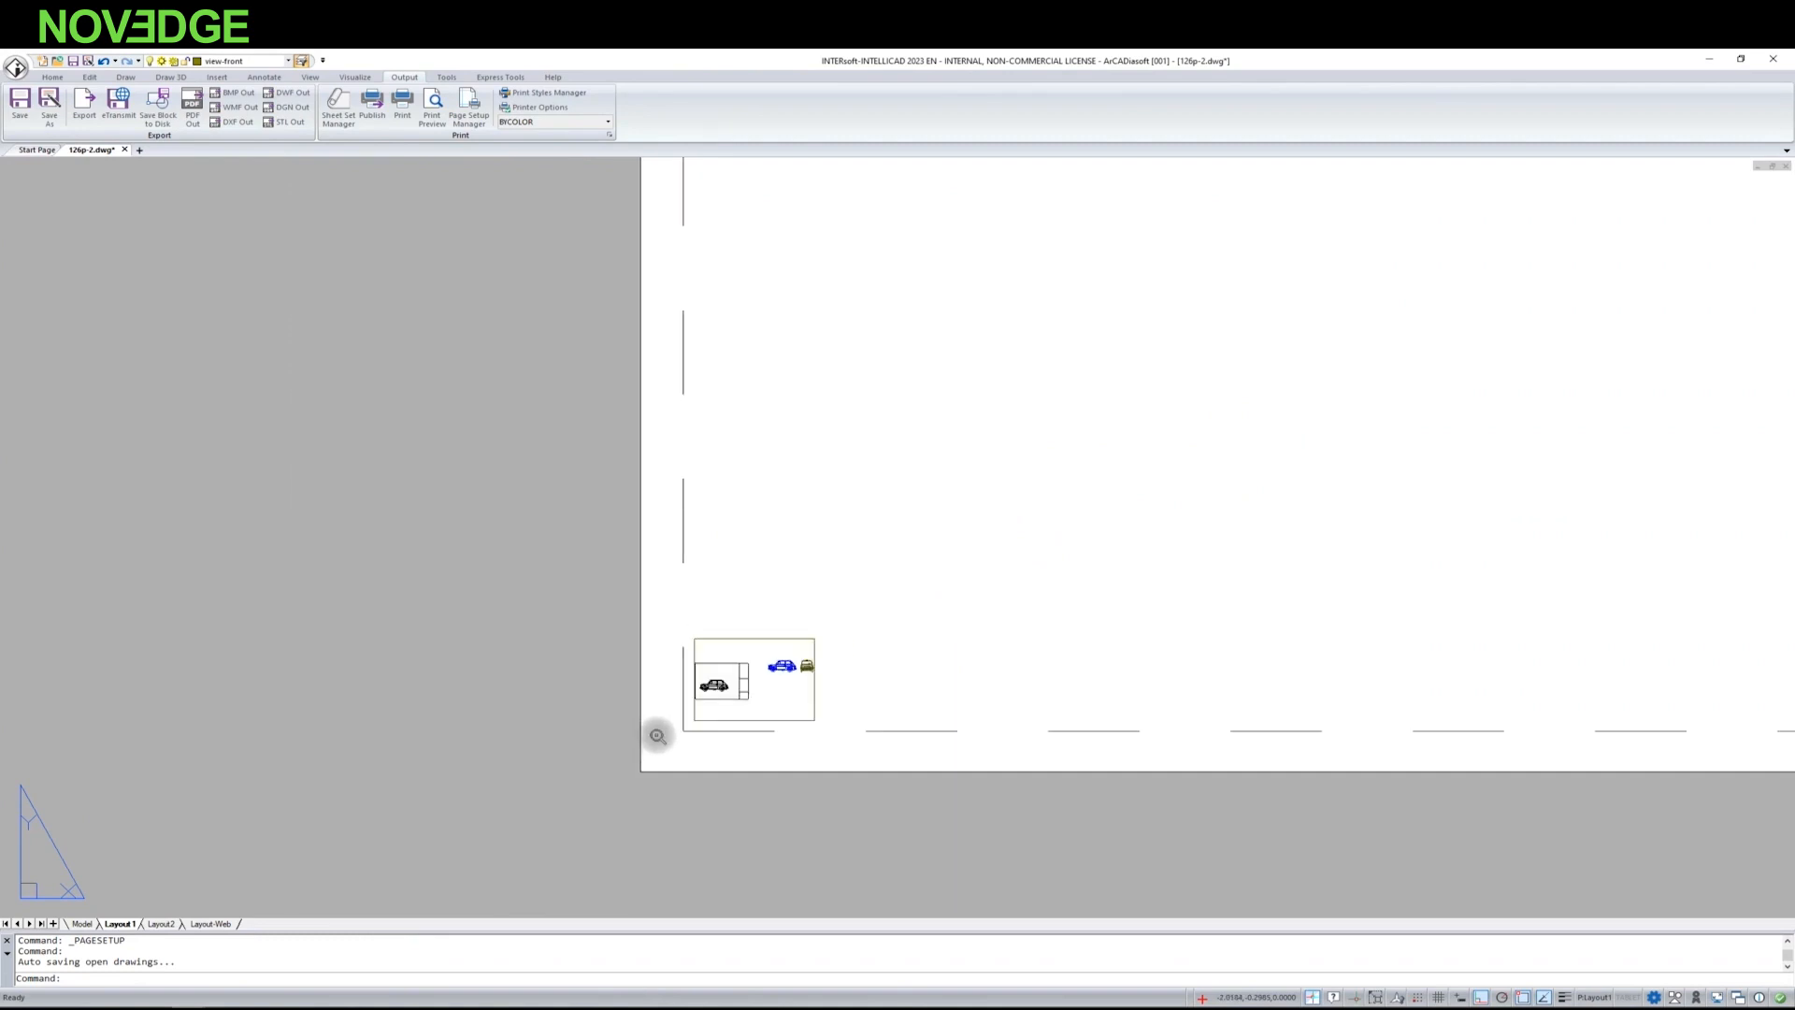
scroll(645, 739, down, 5)
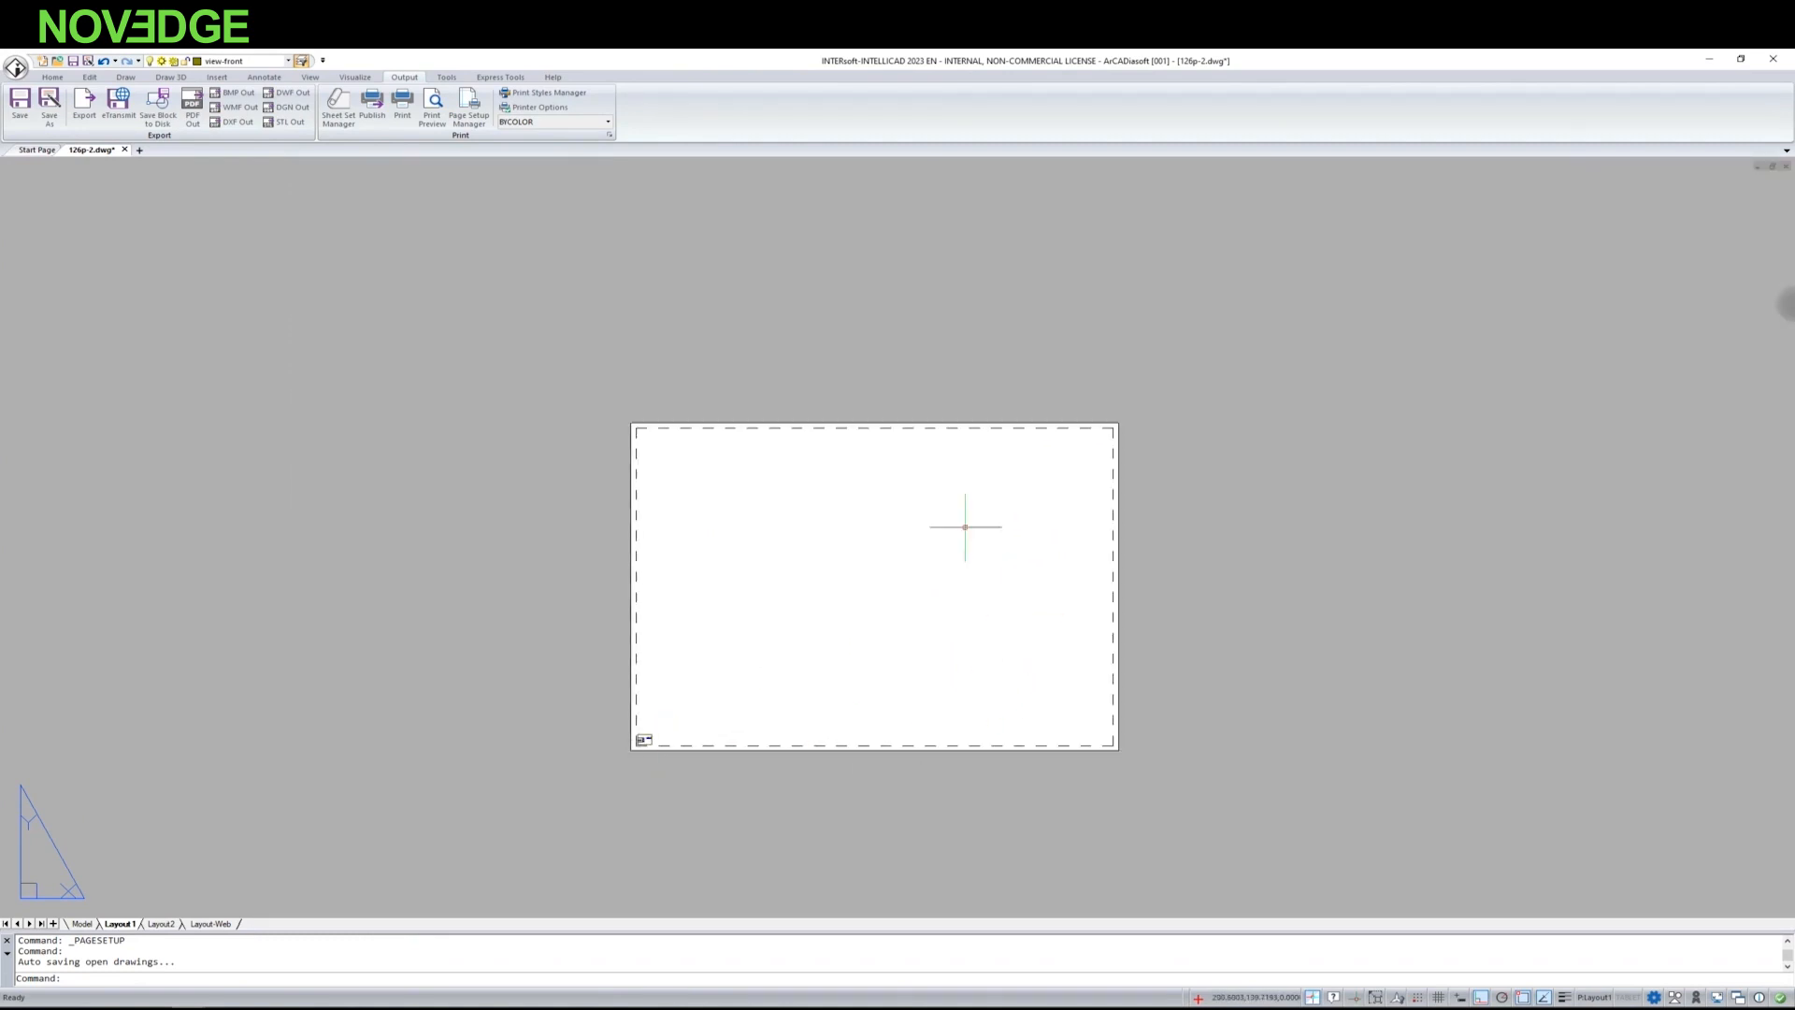
scroll(654, 729, up, 5)
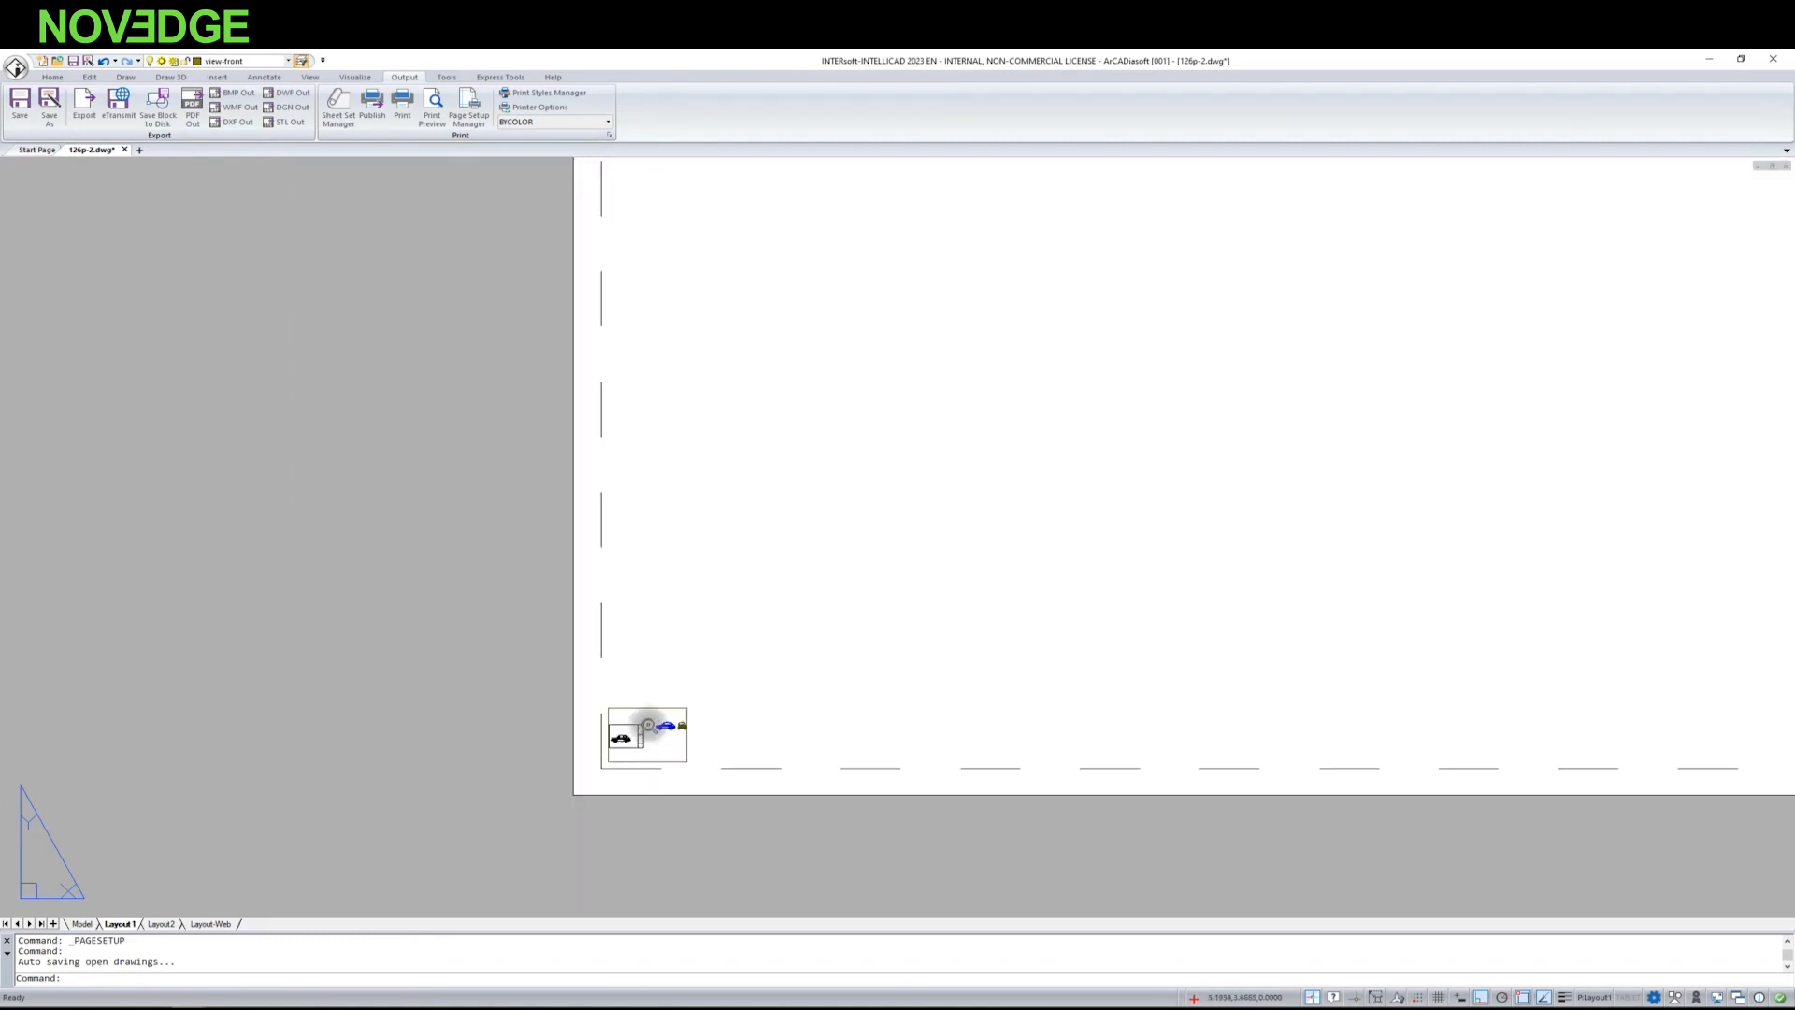
click(687, 707)
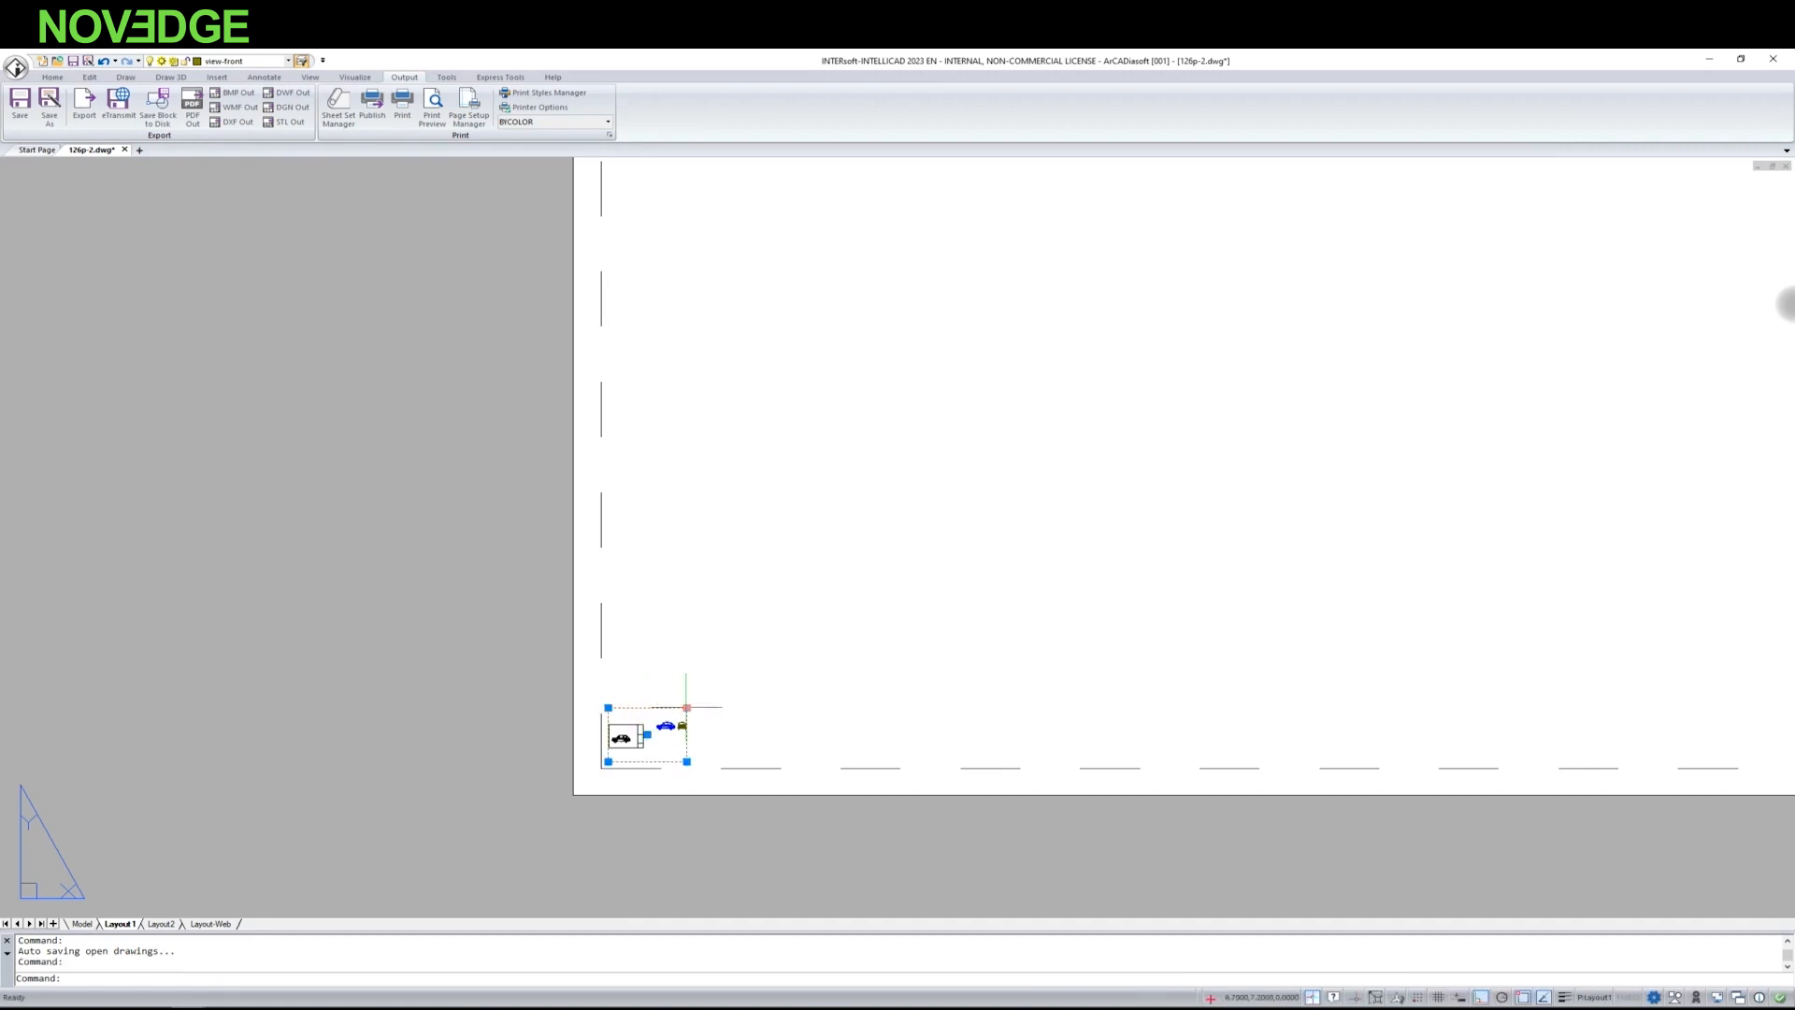
click(687, 708)
scroll(773, 654, down, 3)
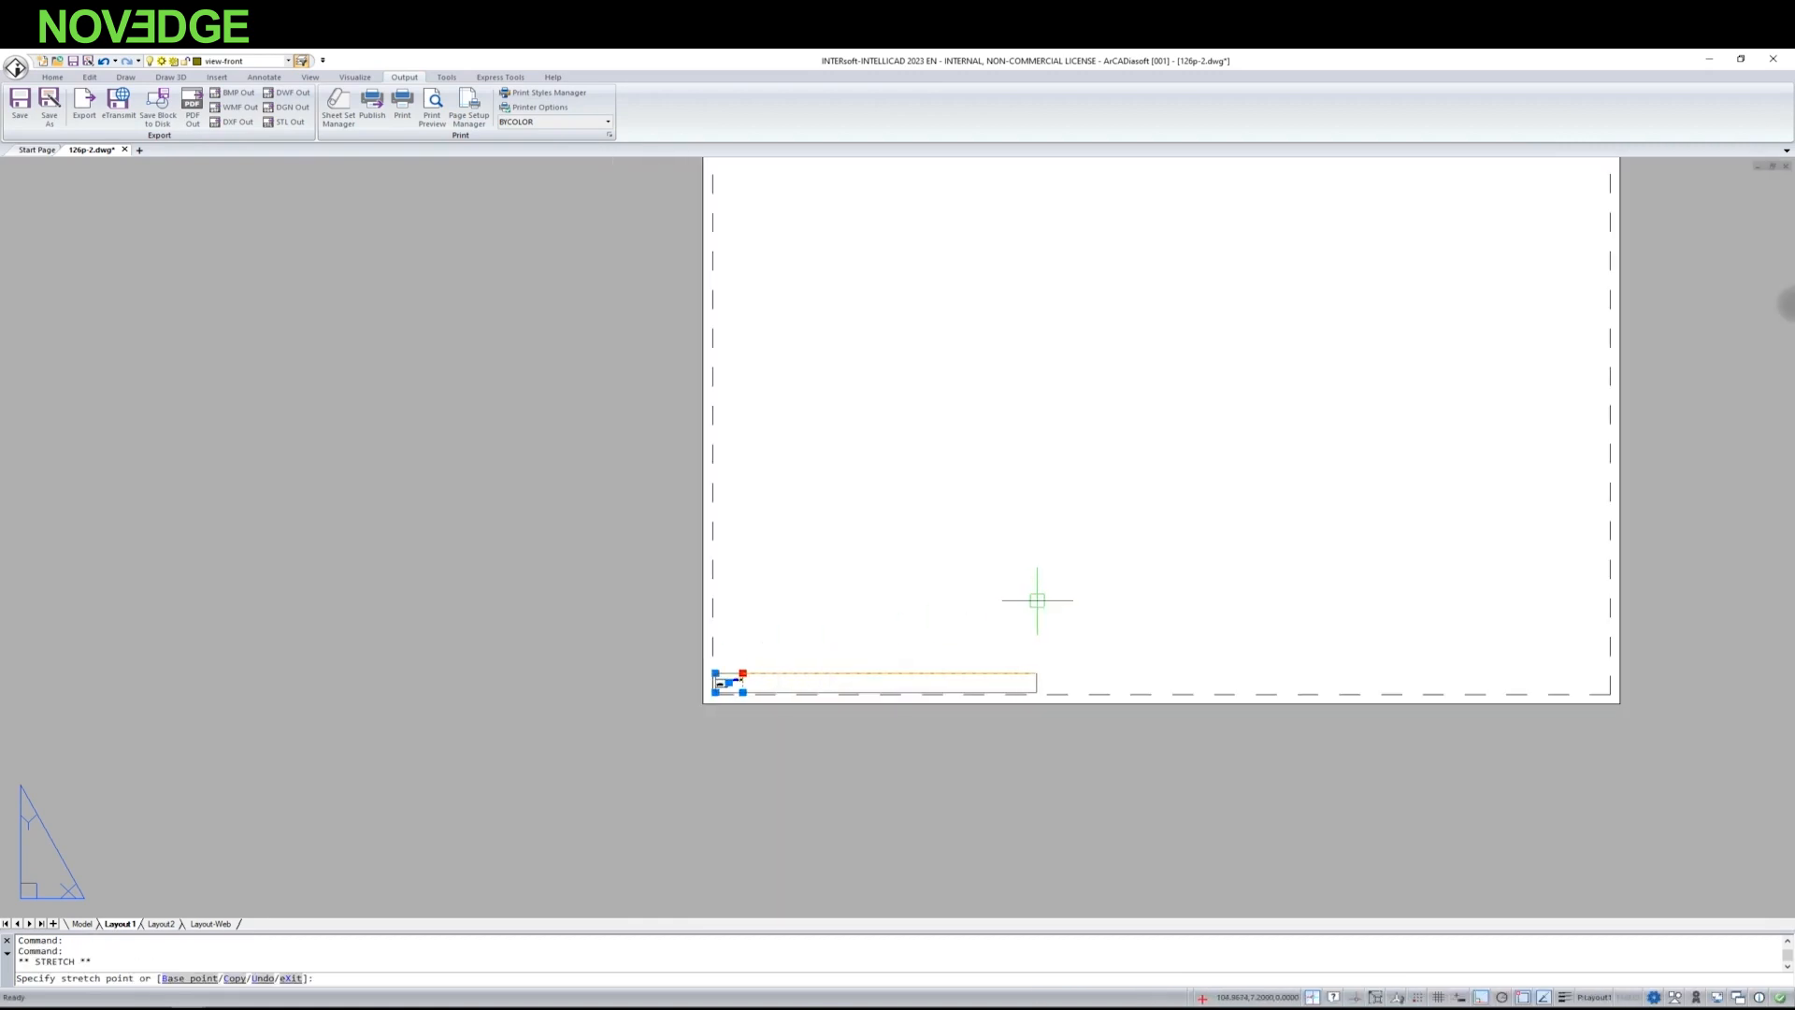
scroll(1028, 603, down, 4)
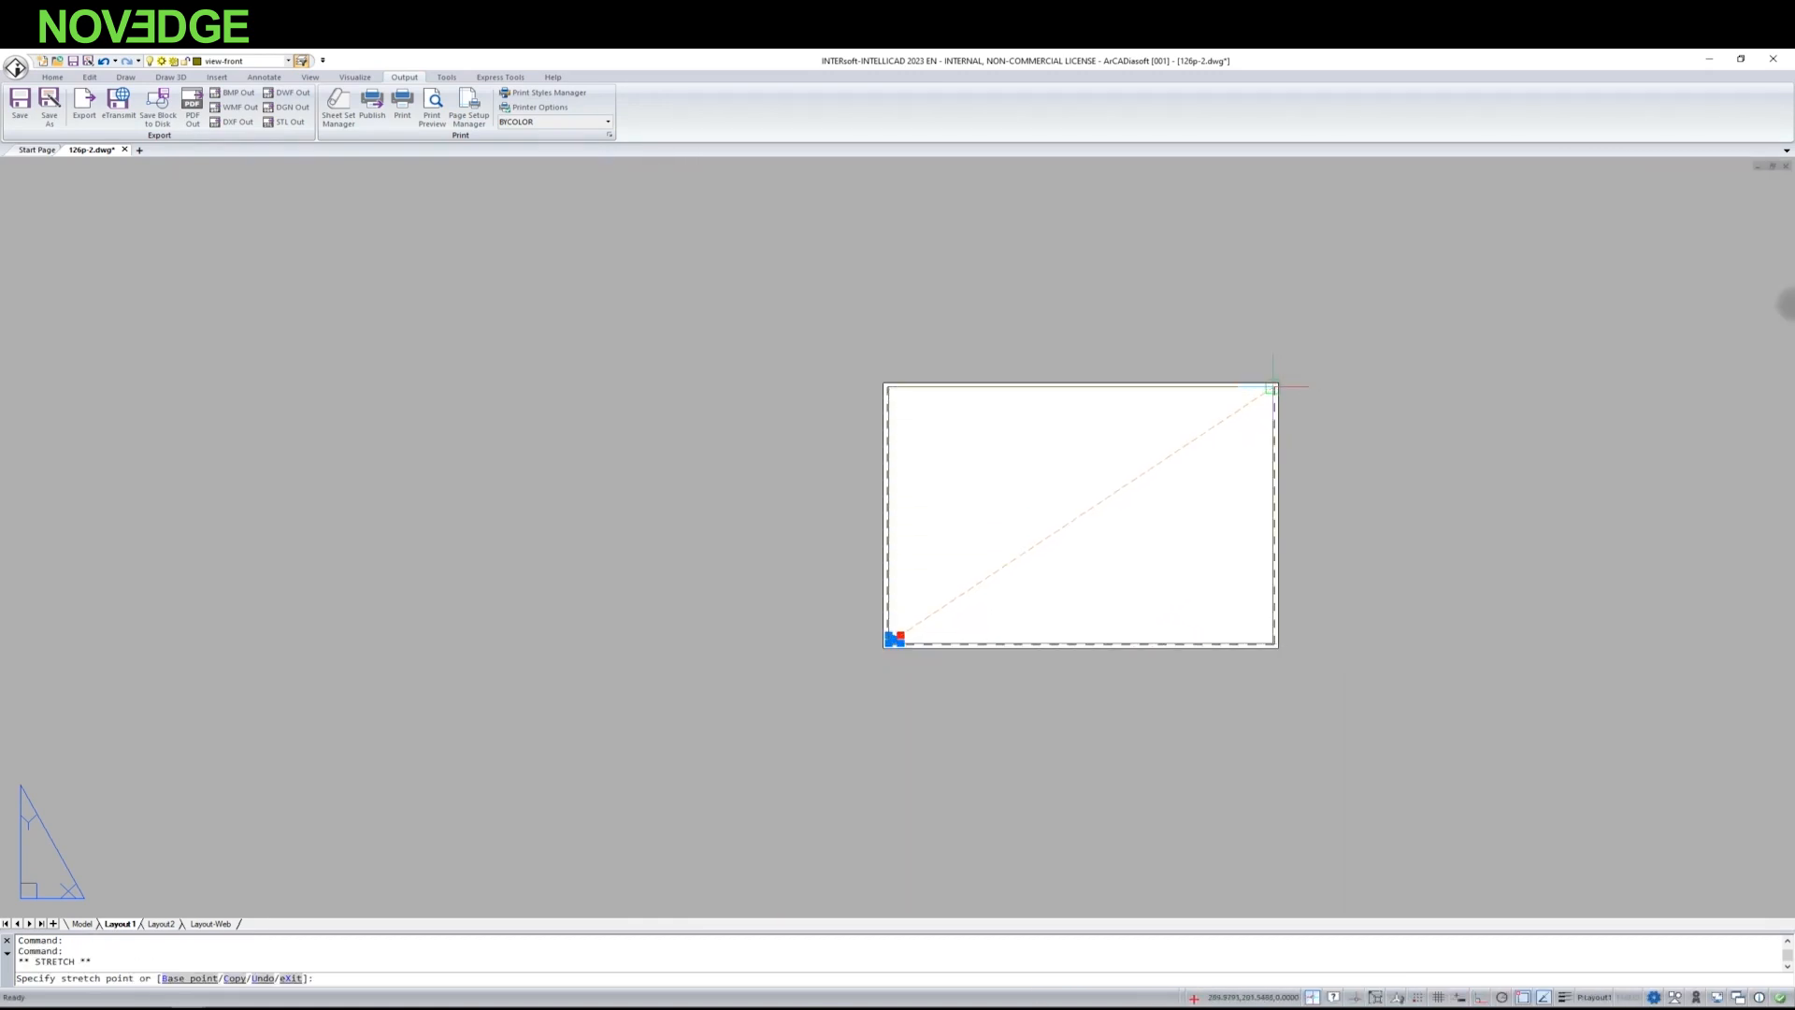
click(1272, 386)
Step: Stretch the viewport's lower-left corner to the lower-left corner of the dashed printable area
scroll(874, 641, up, 5)
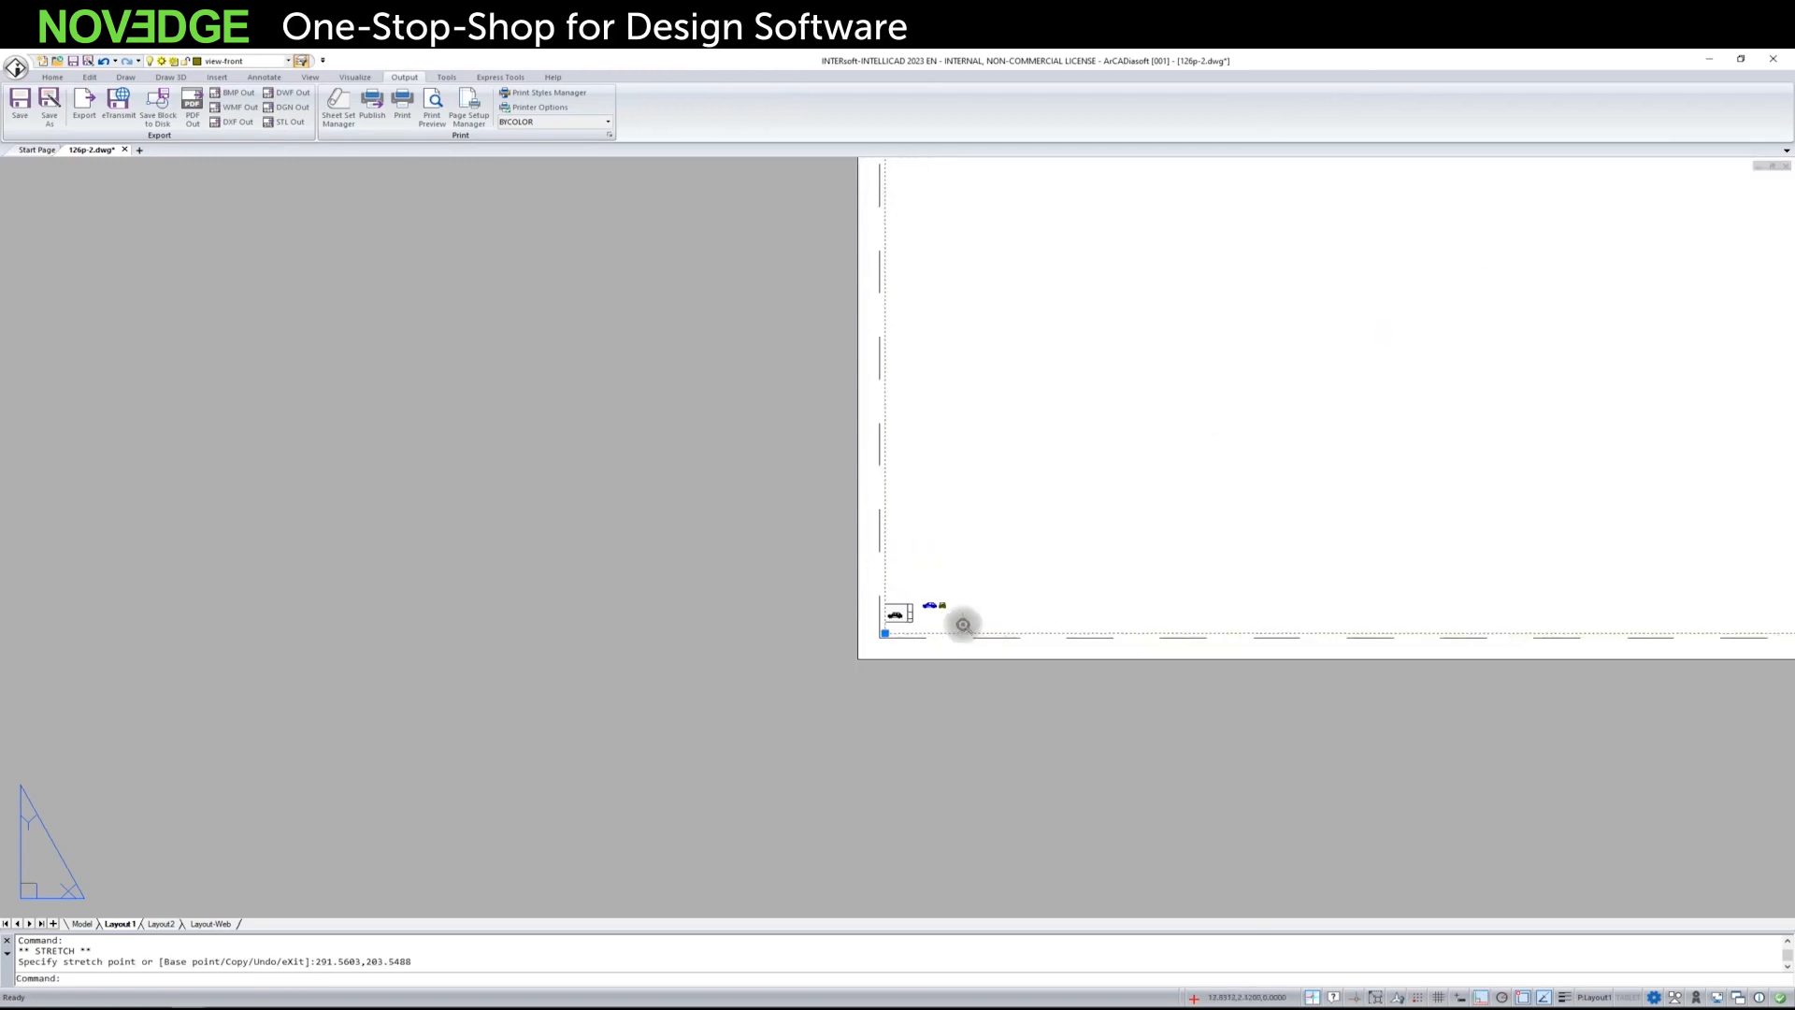
scroll(963, 625, up, 2)
click(857, 630)
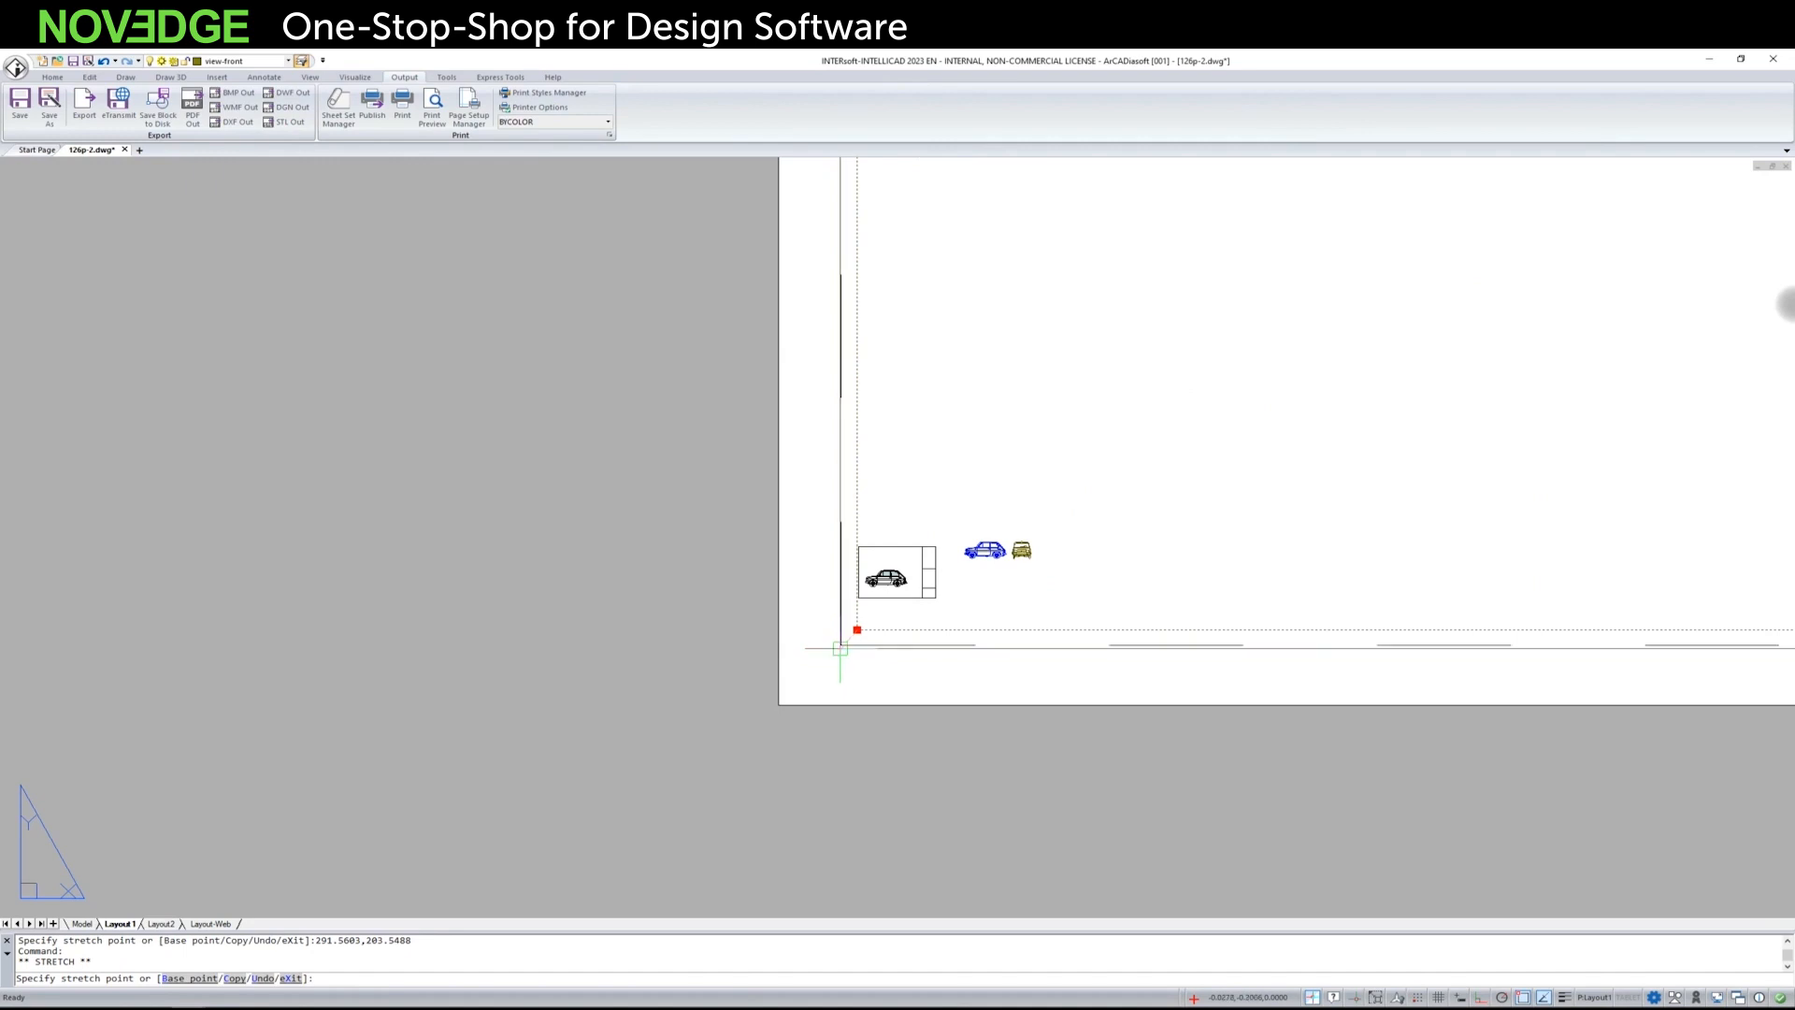
scroll(847, 649, up, 3)
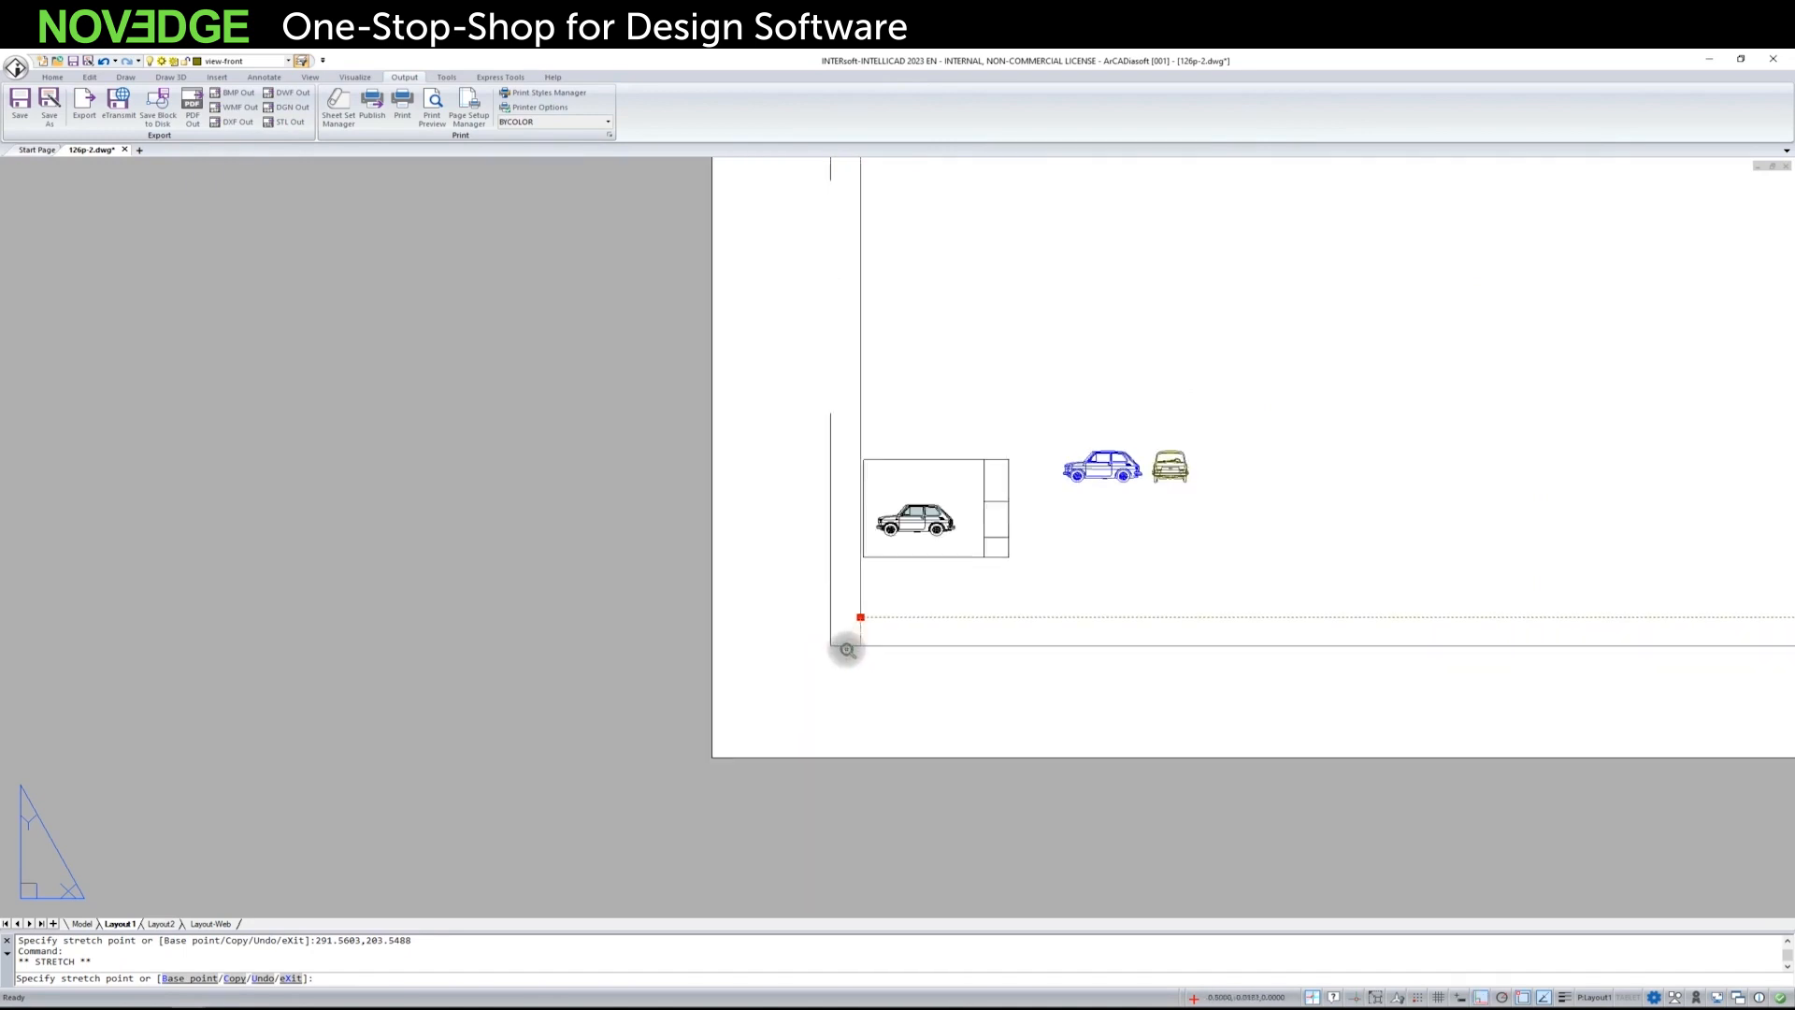
scroll(847, 649, up, 1)
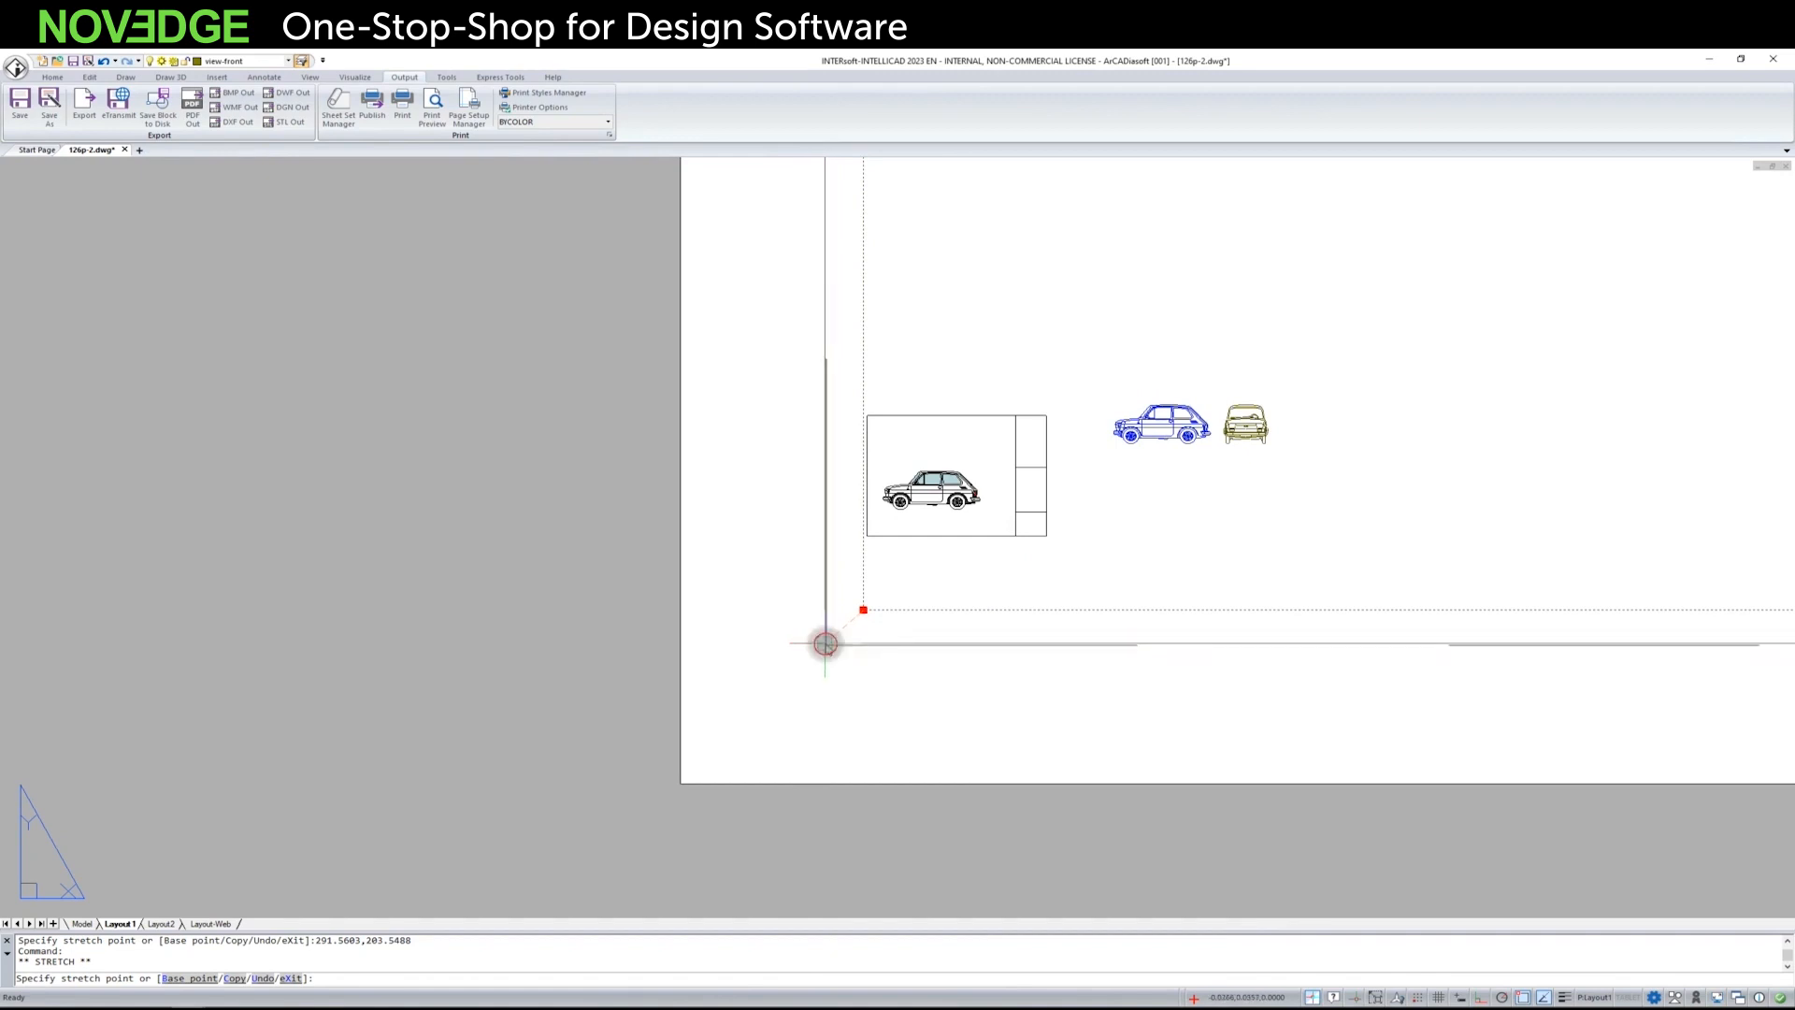
click(825, 643)
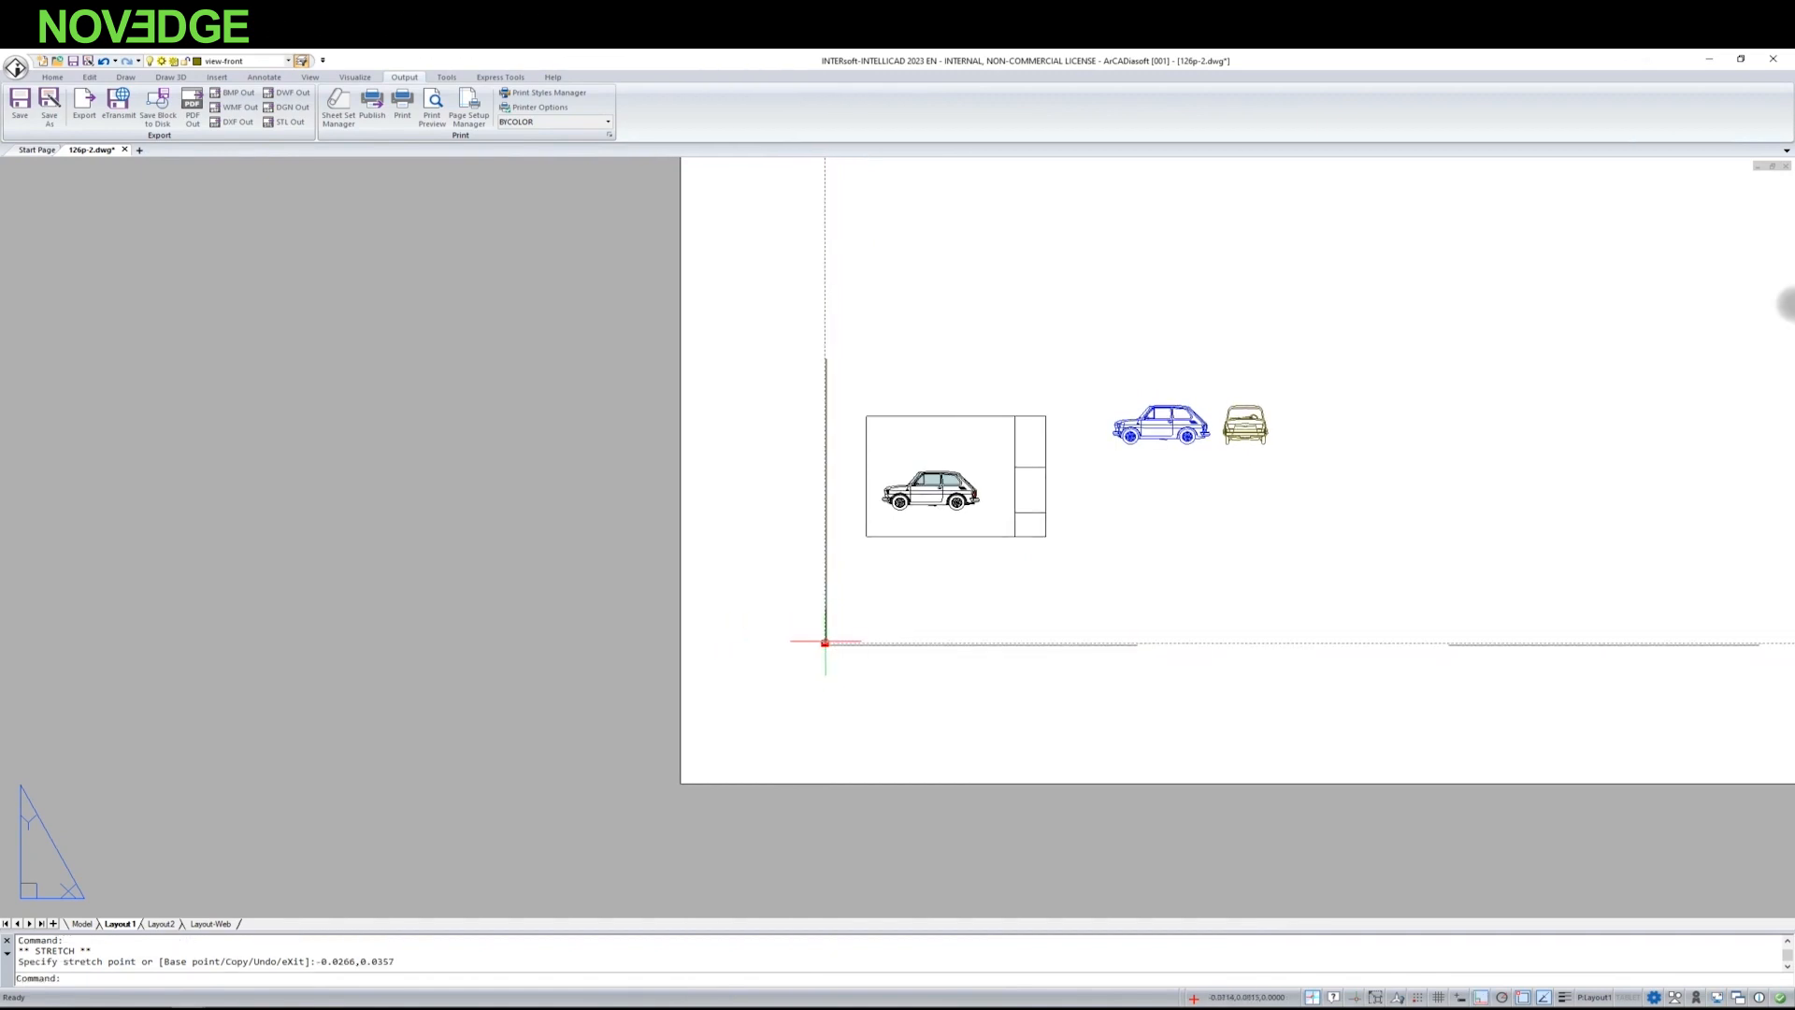
Step: Set the viewport's height to 210 and its width to 297 in its properties, and deselect it
scroll(710, 734, down, 3)
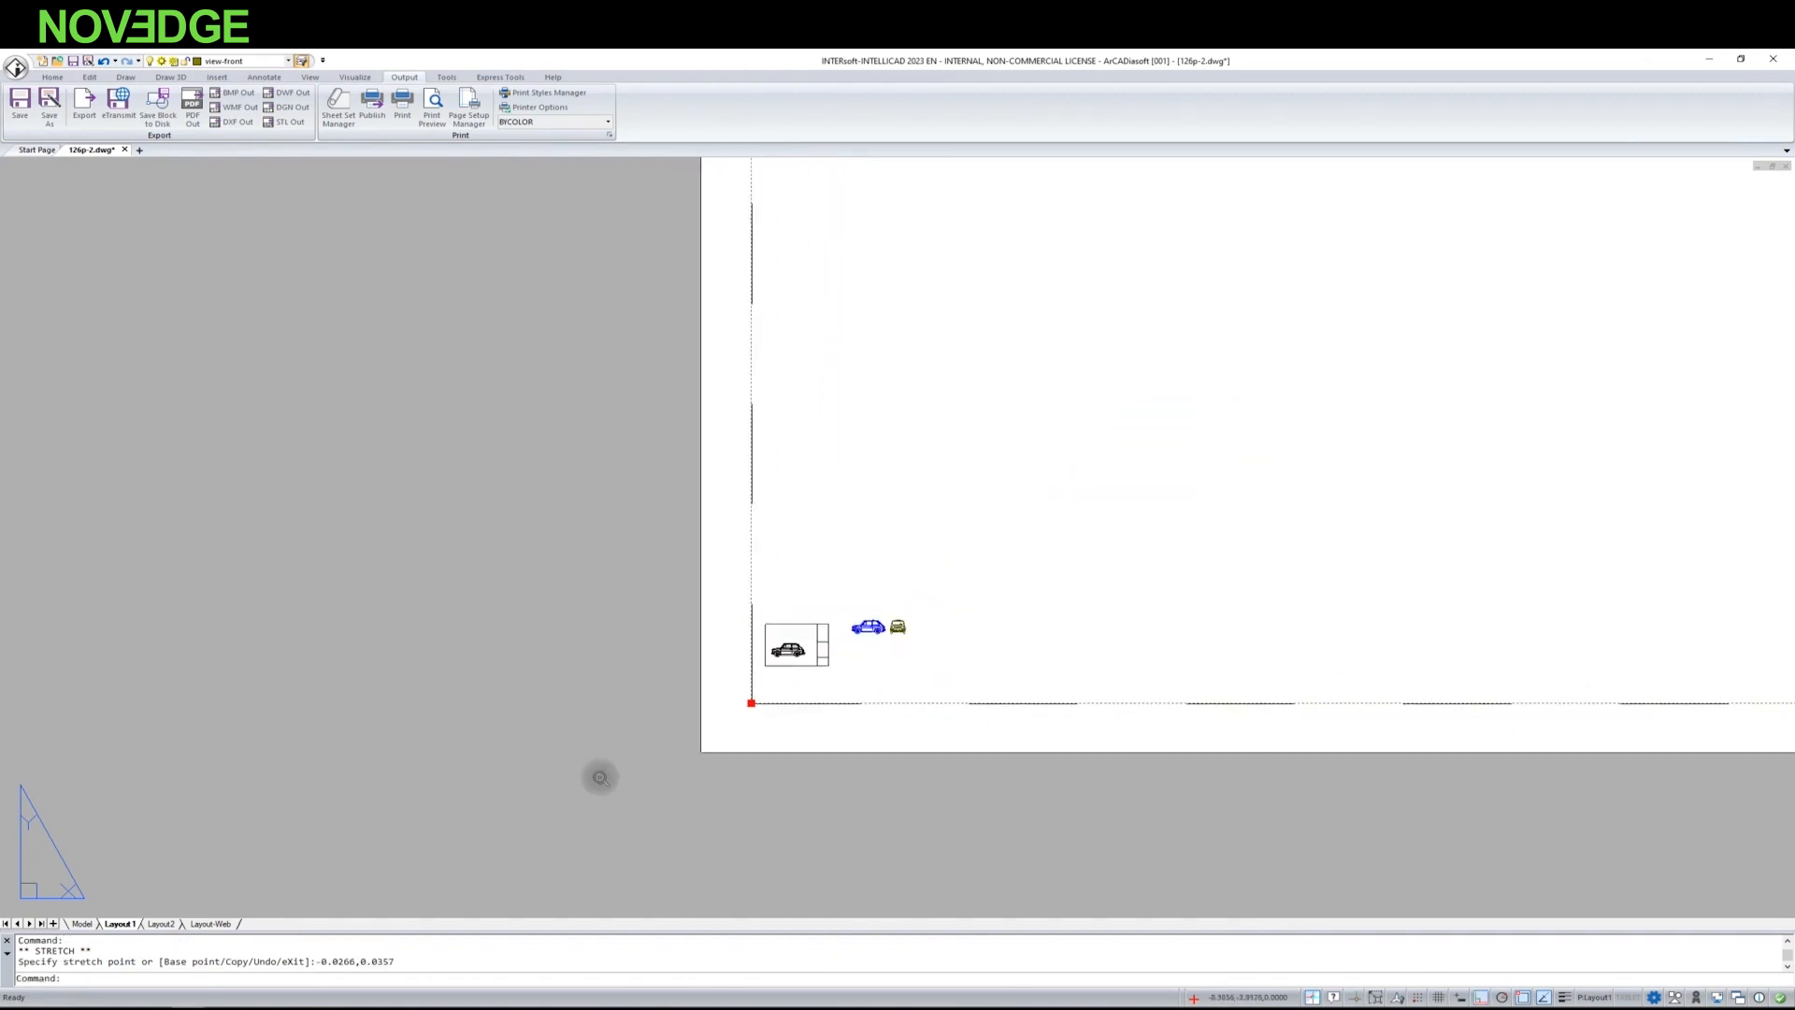
scroll(600, 777, down, 4)
scroll(639, 760, up, 3)
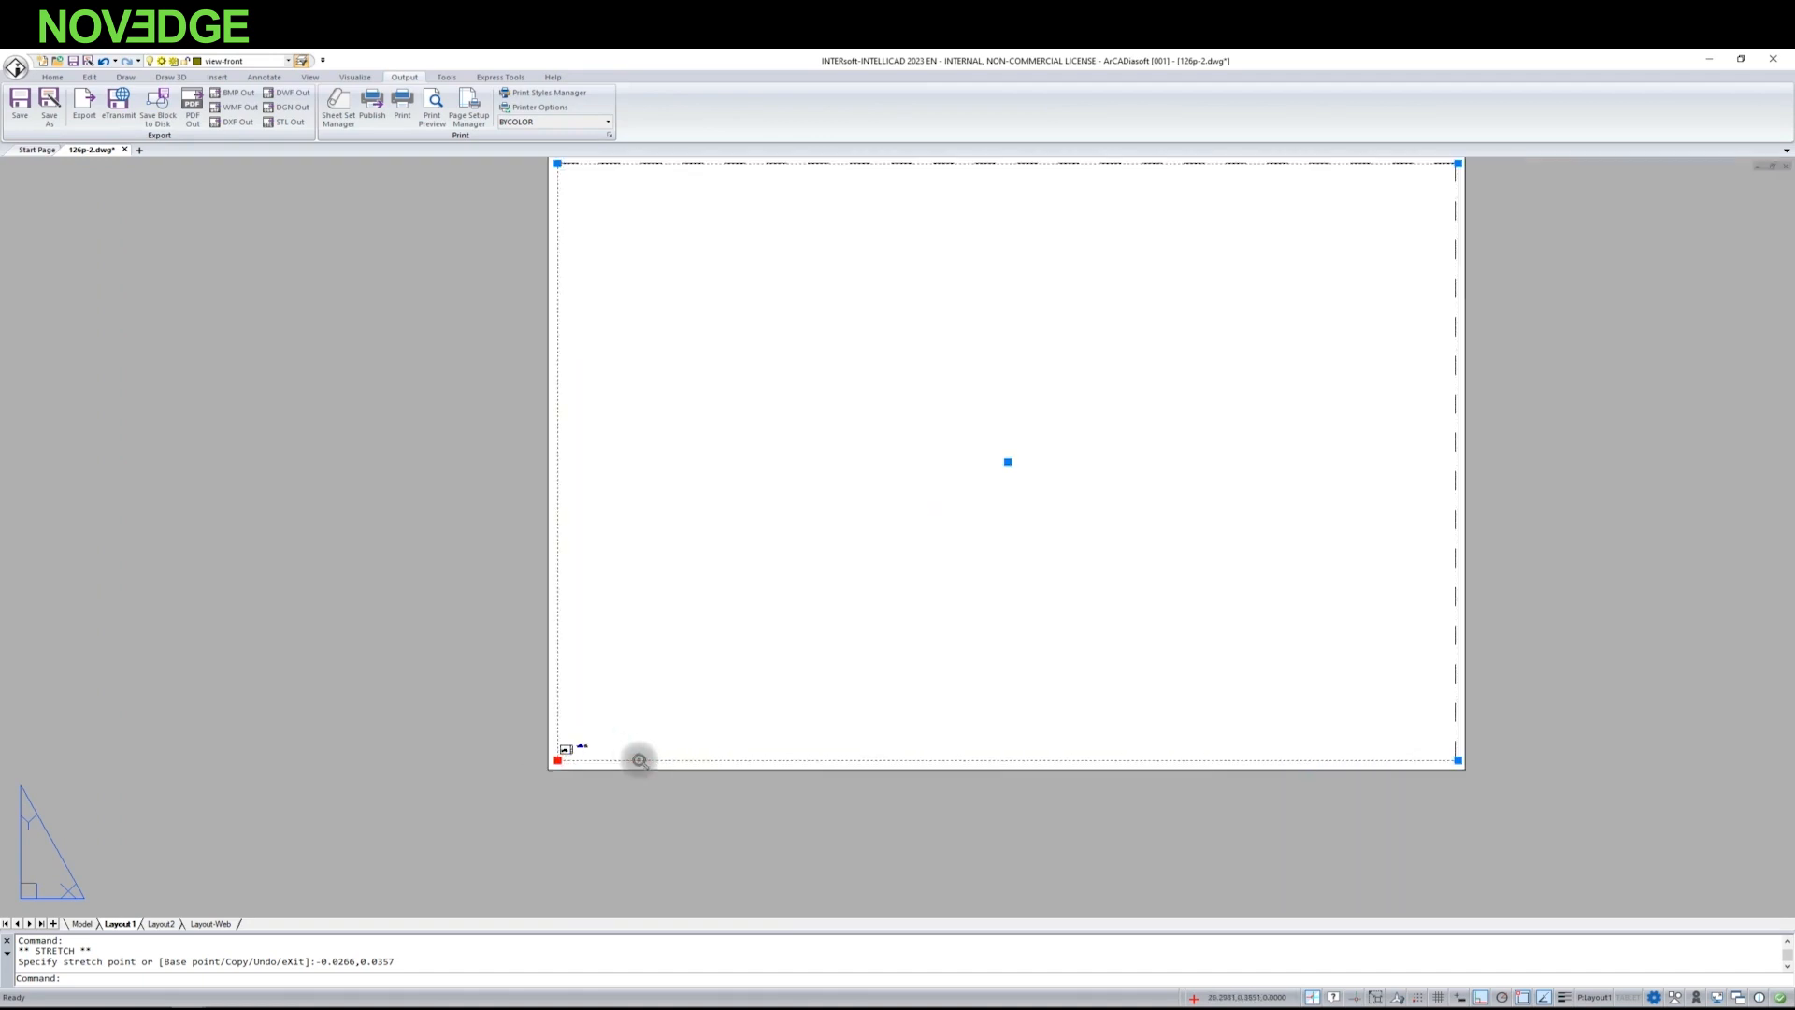
scroll(640, 760, up, 2)
scroll(521, 793, down, 3)
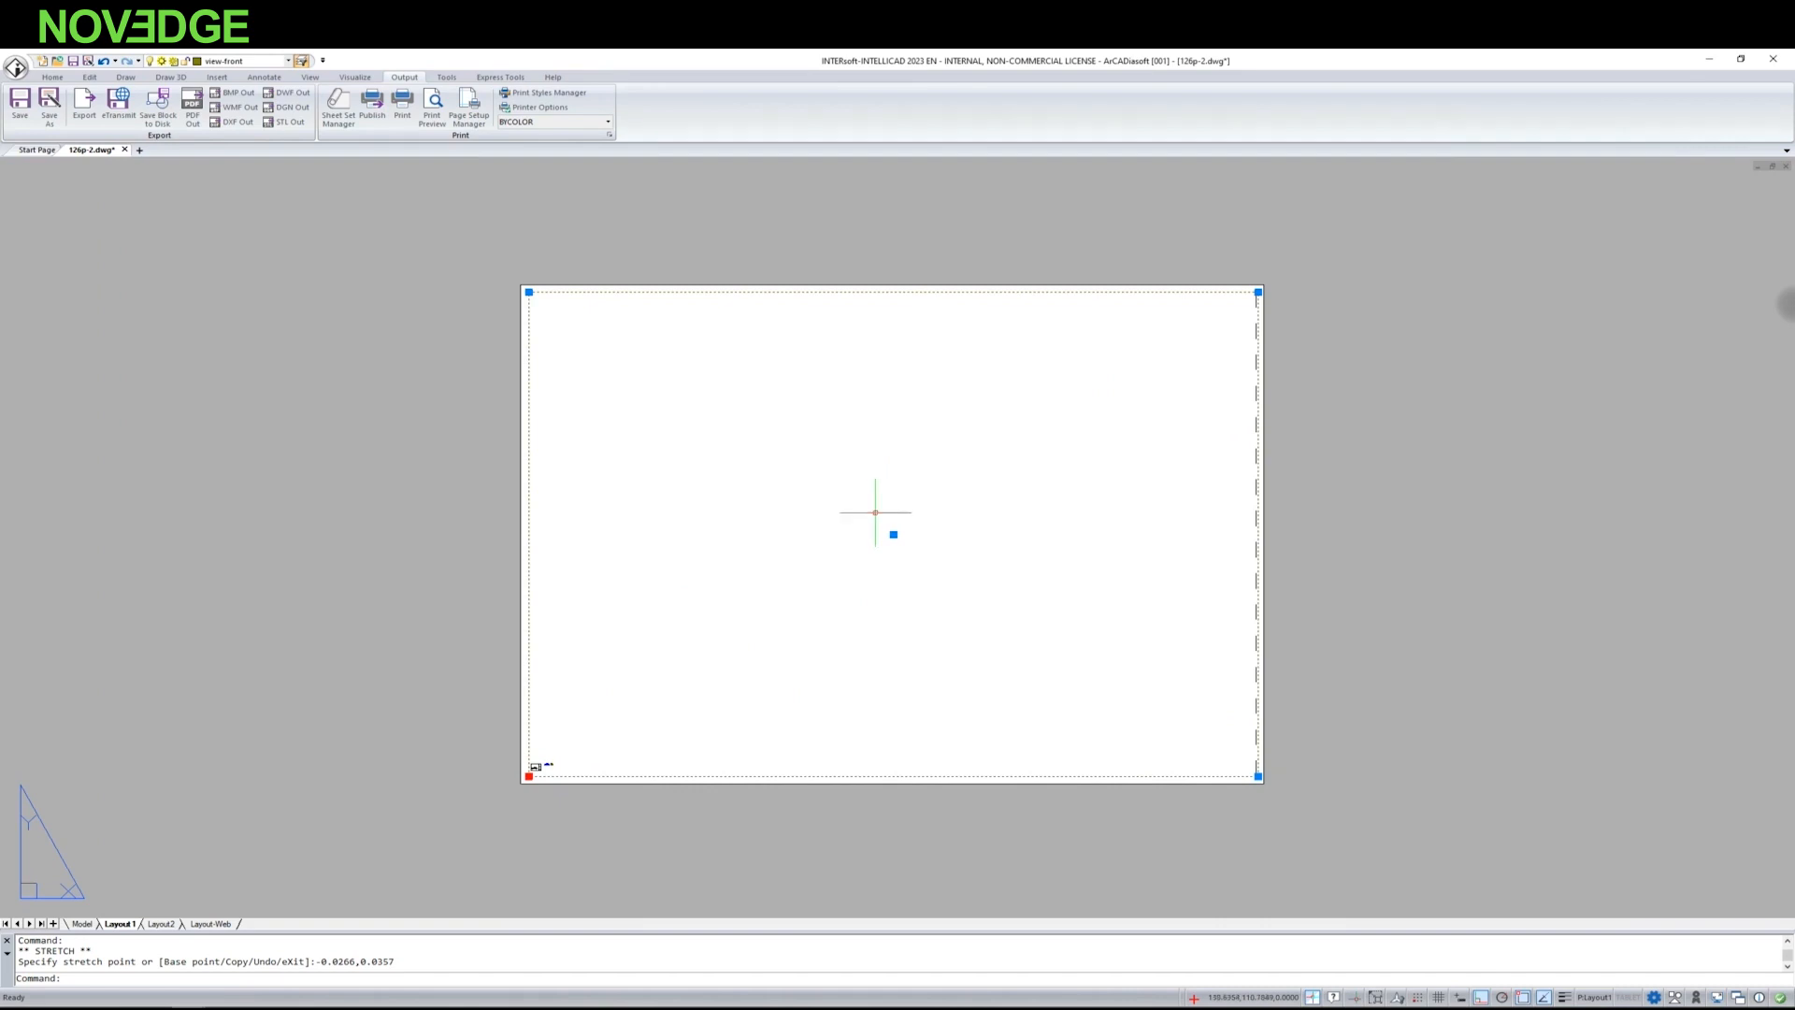
right_click(876, 512)
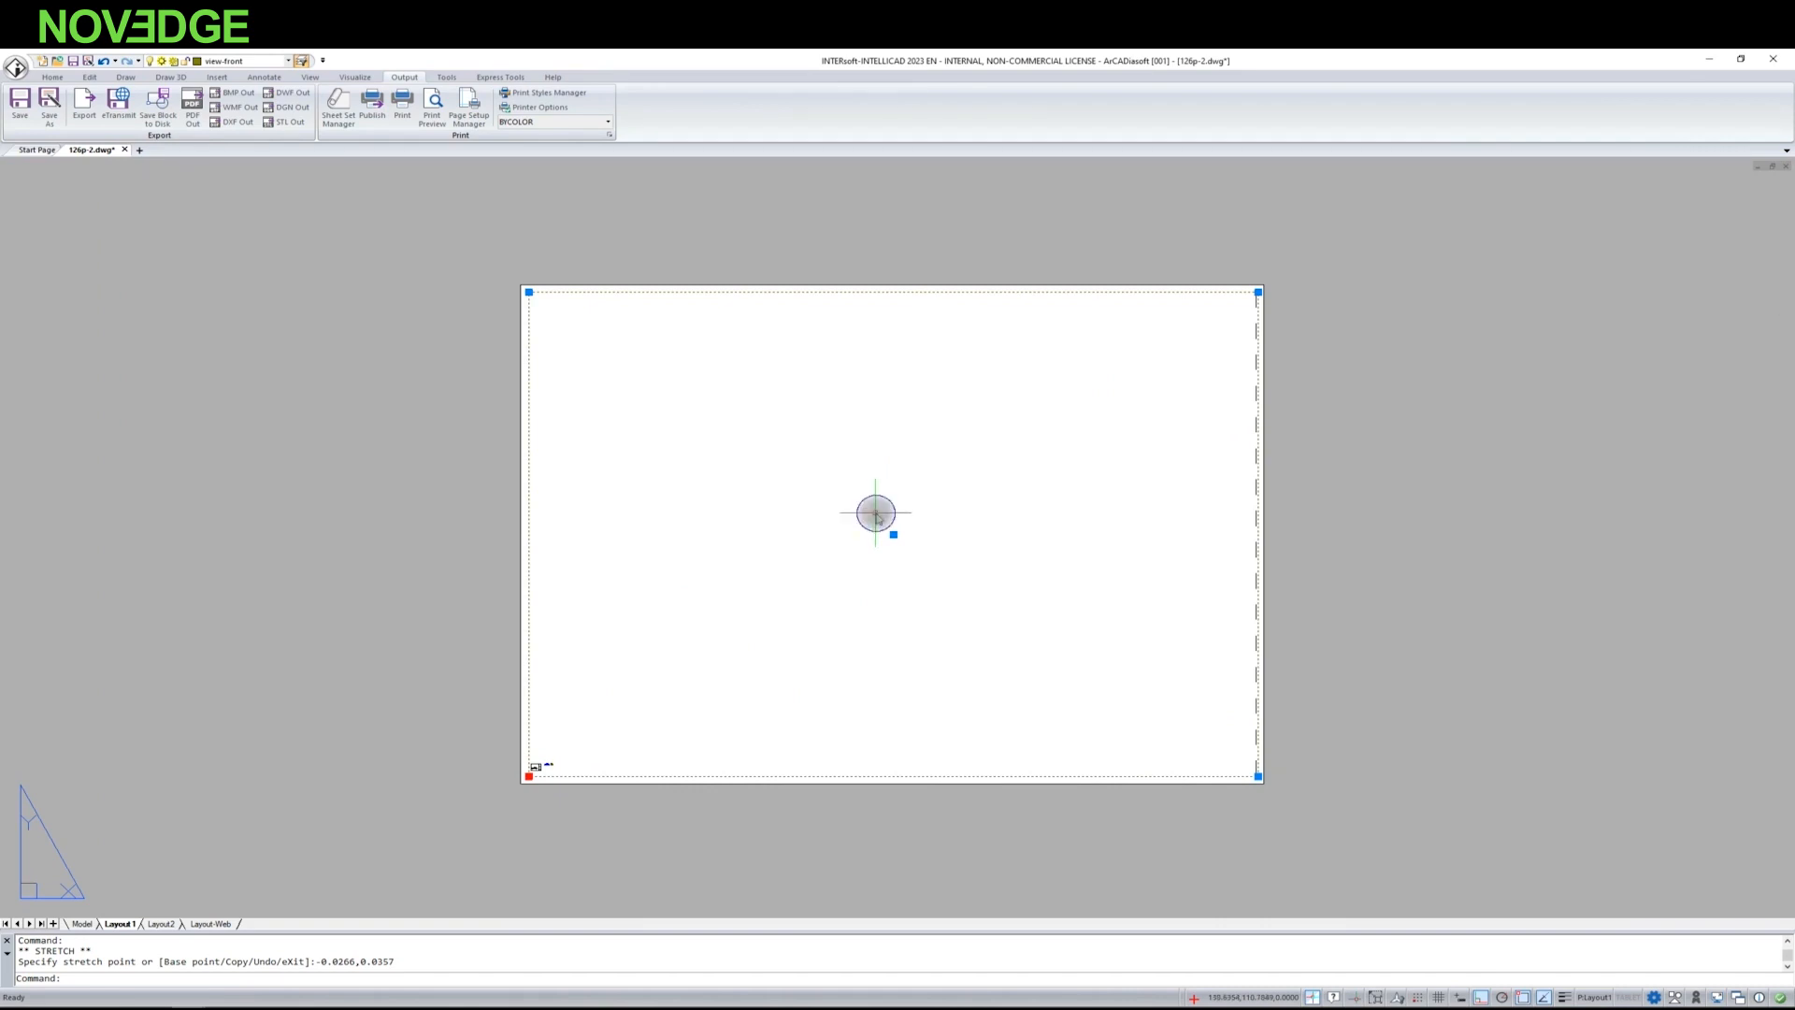
click(923, 533)
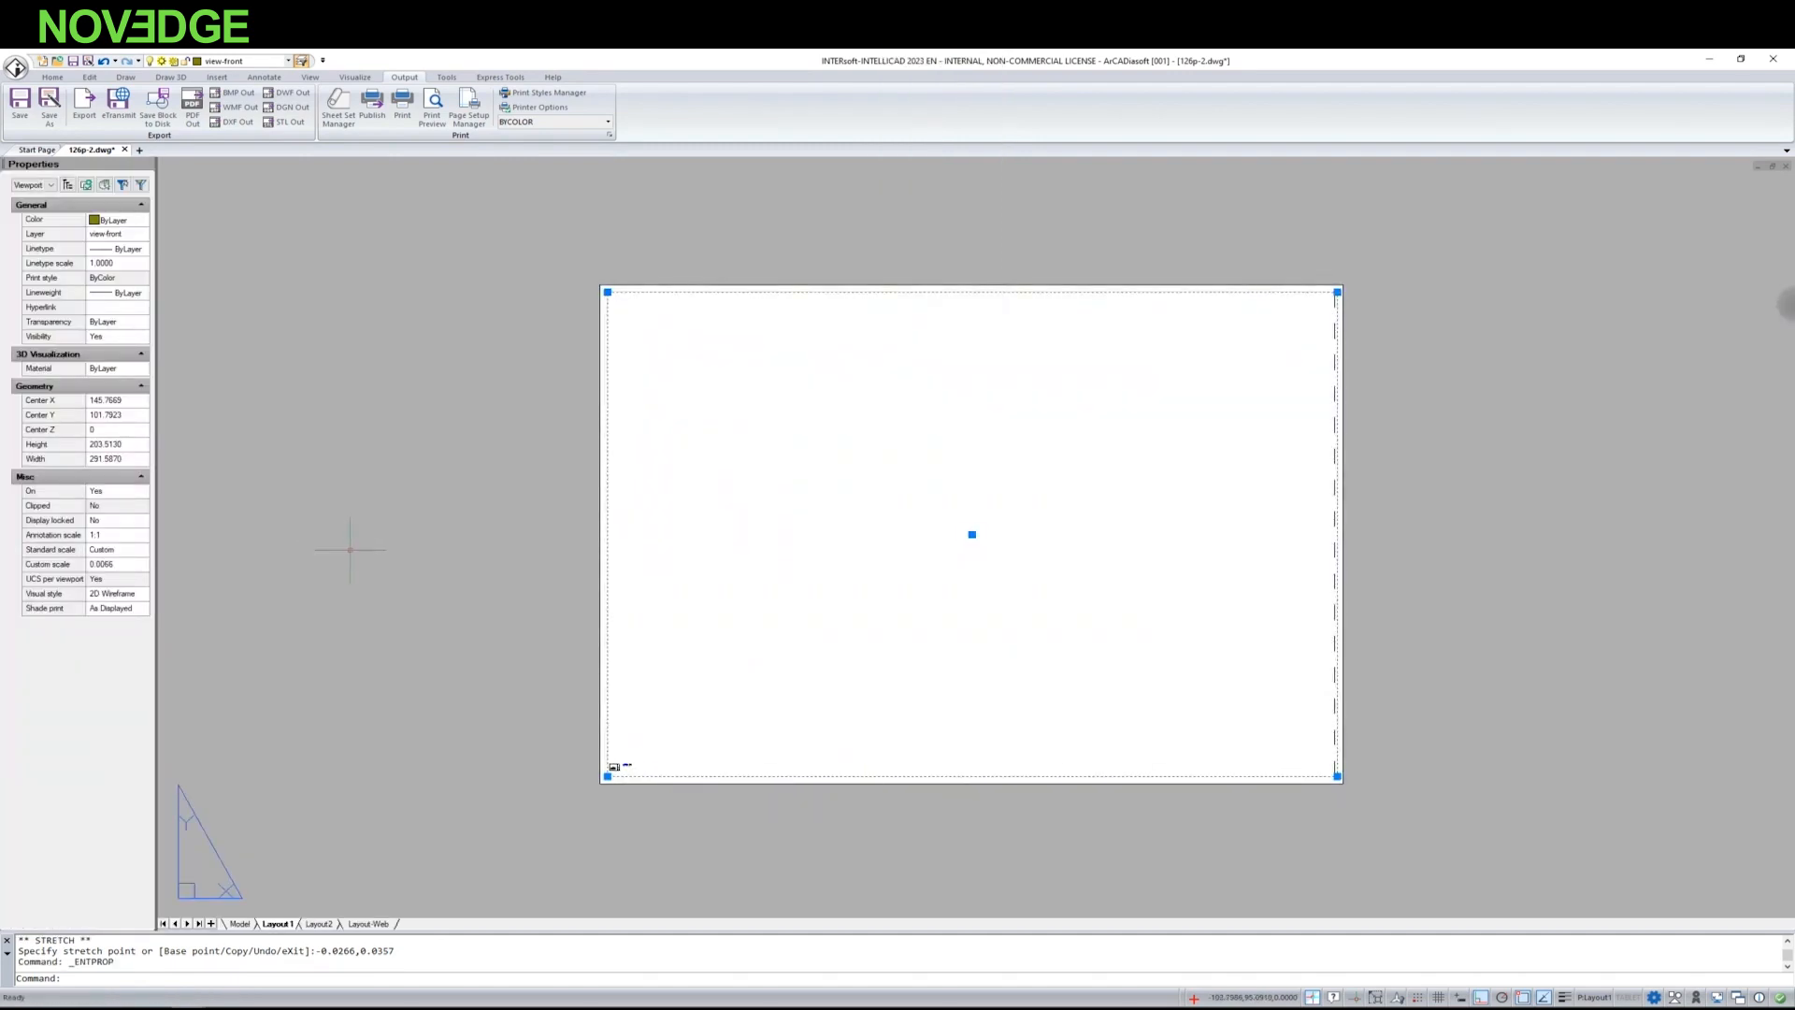
click(122, 445)
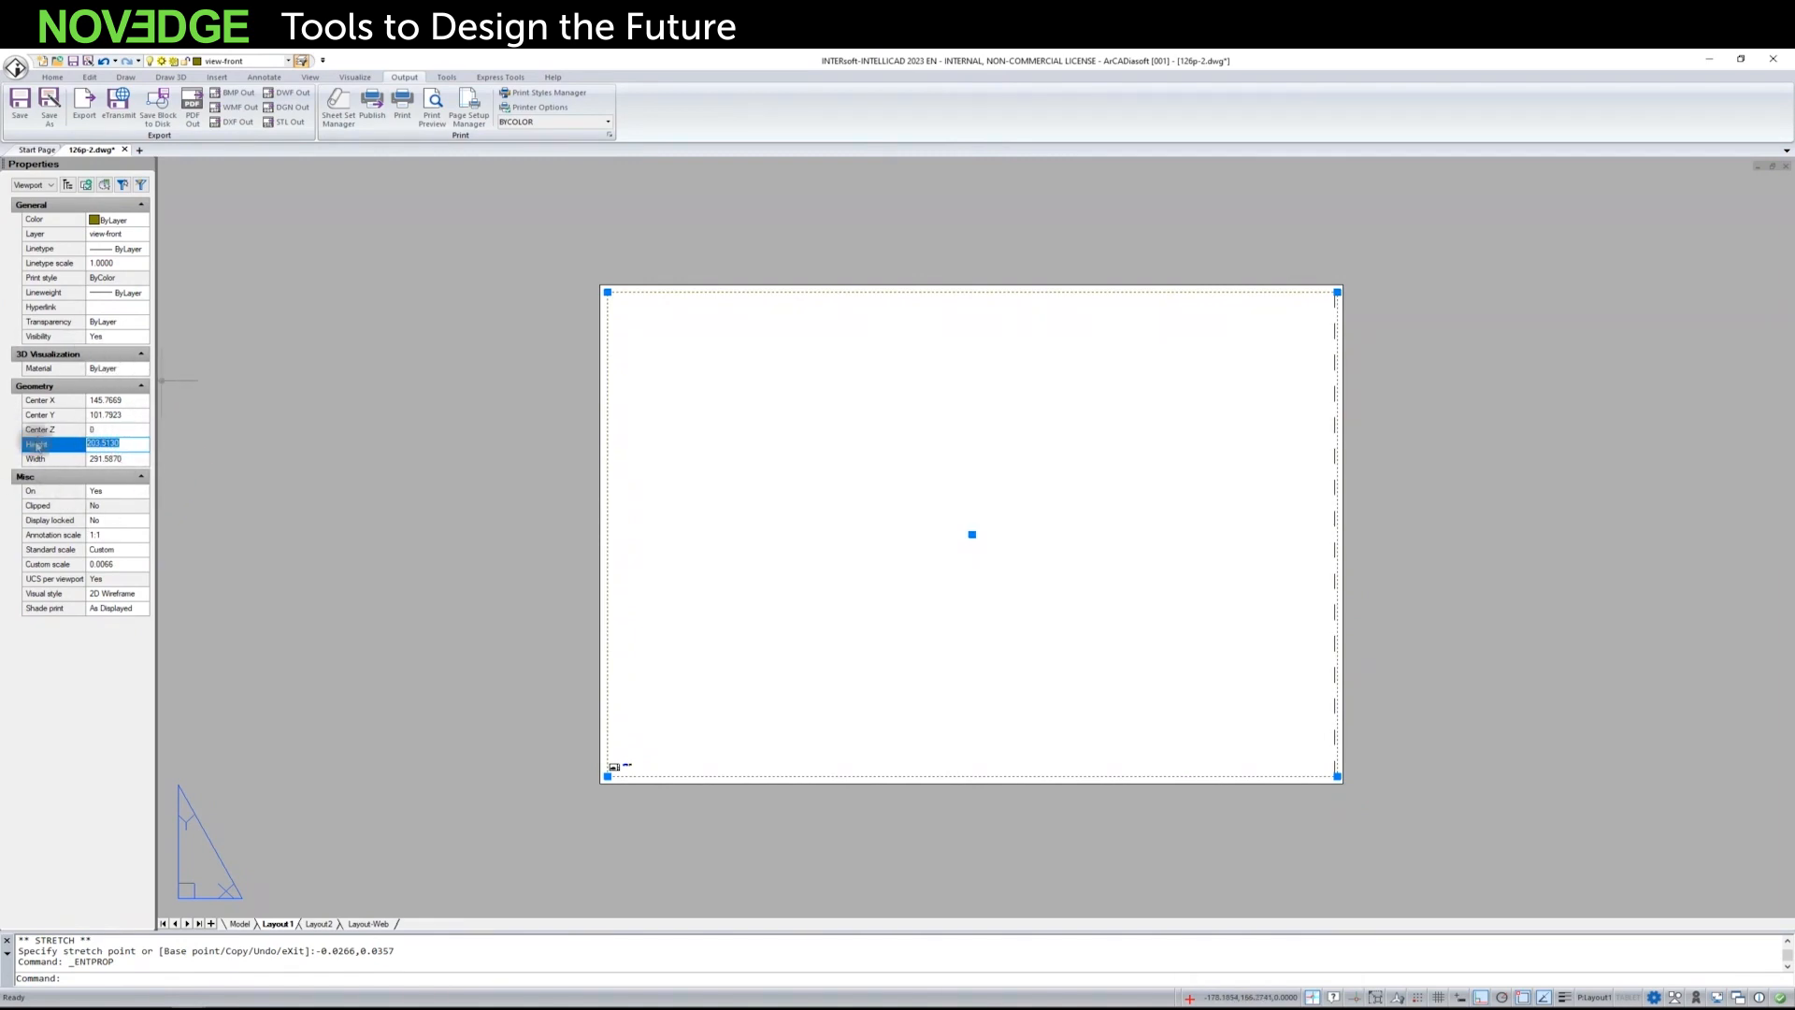
text(210)
key(Tab)
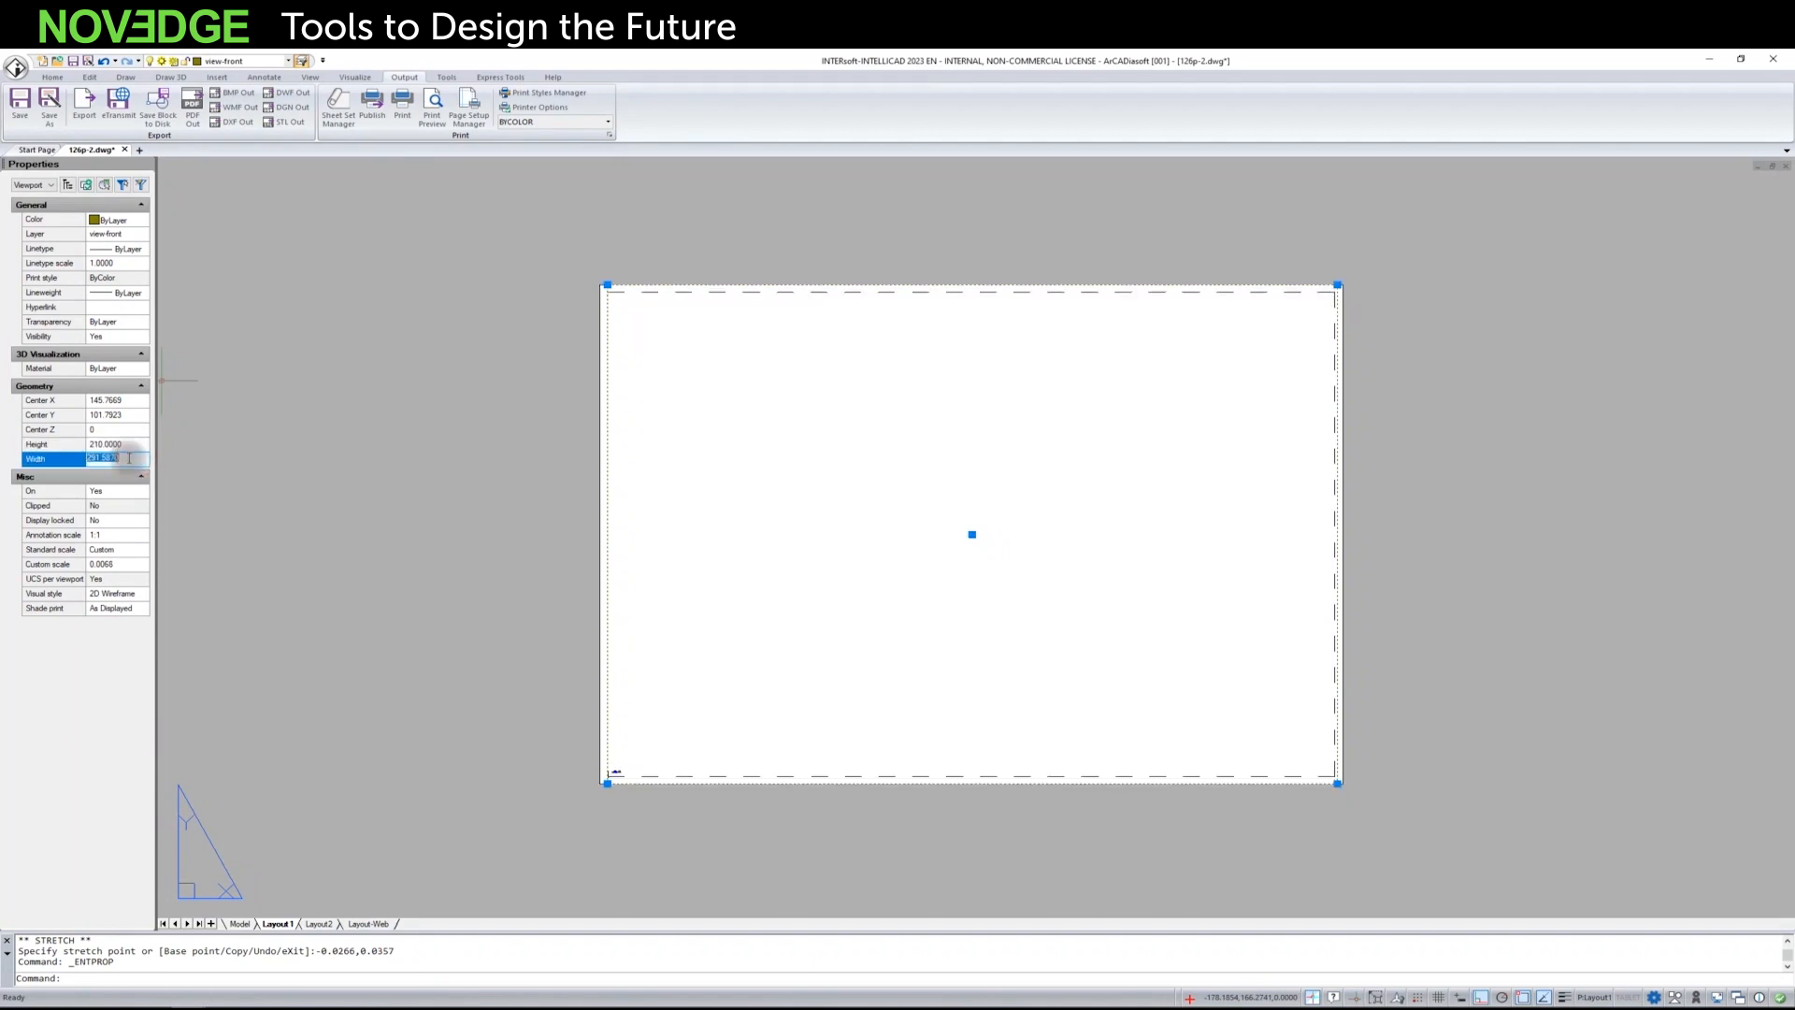
text(29)
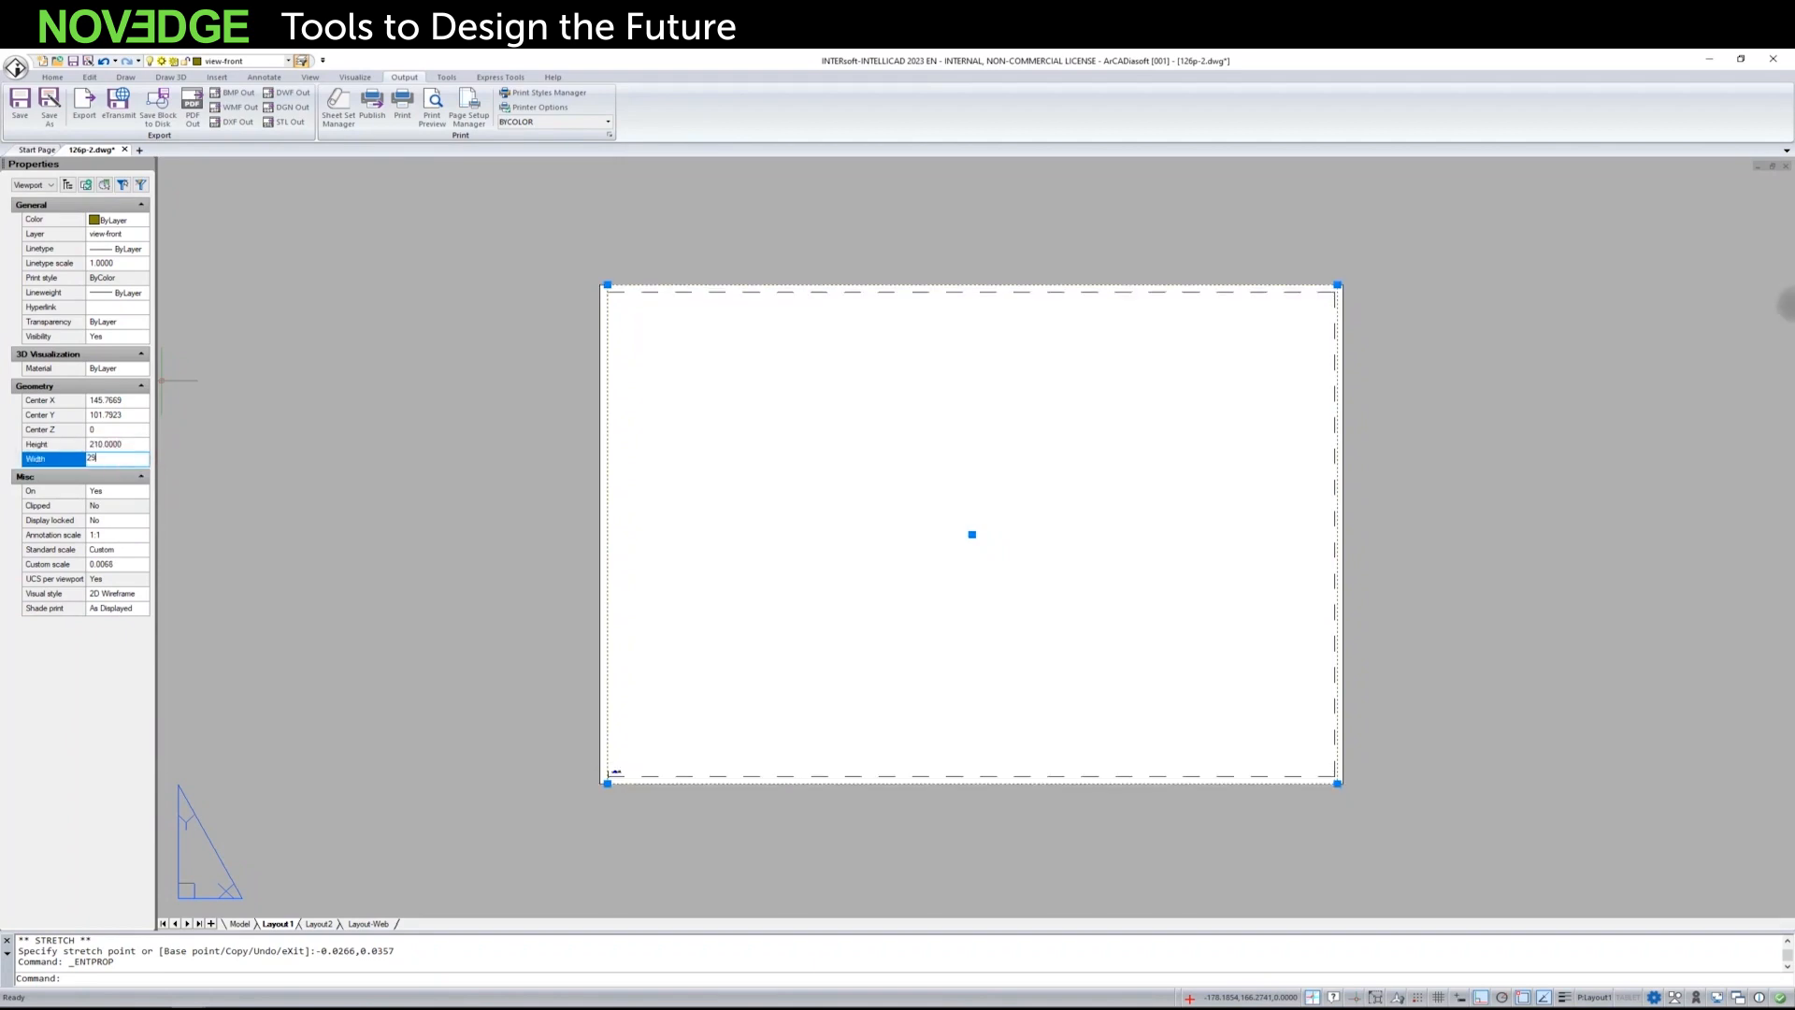
text(7)
key(Return)
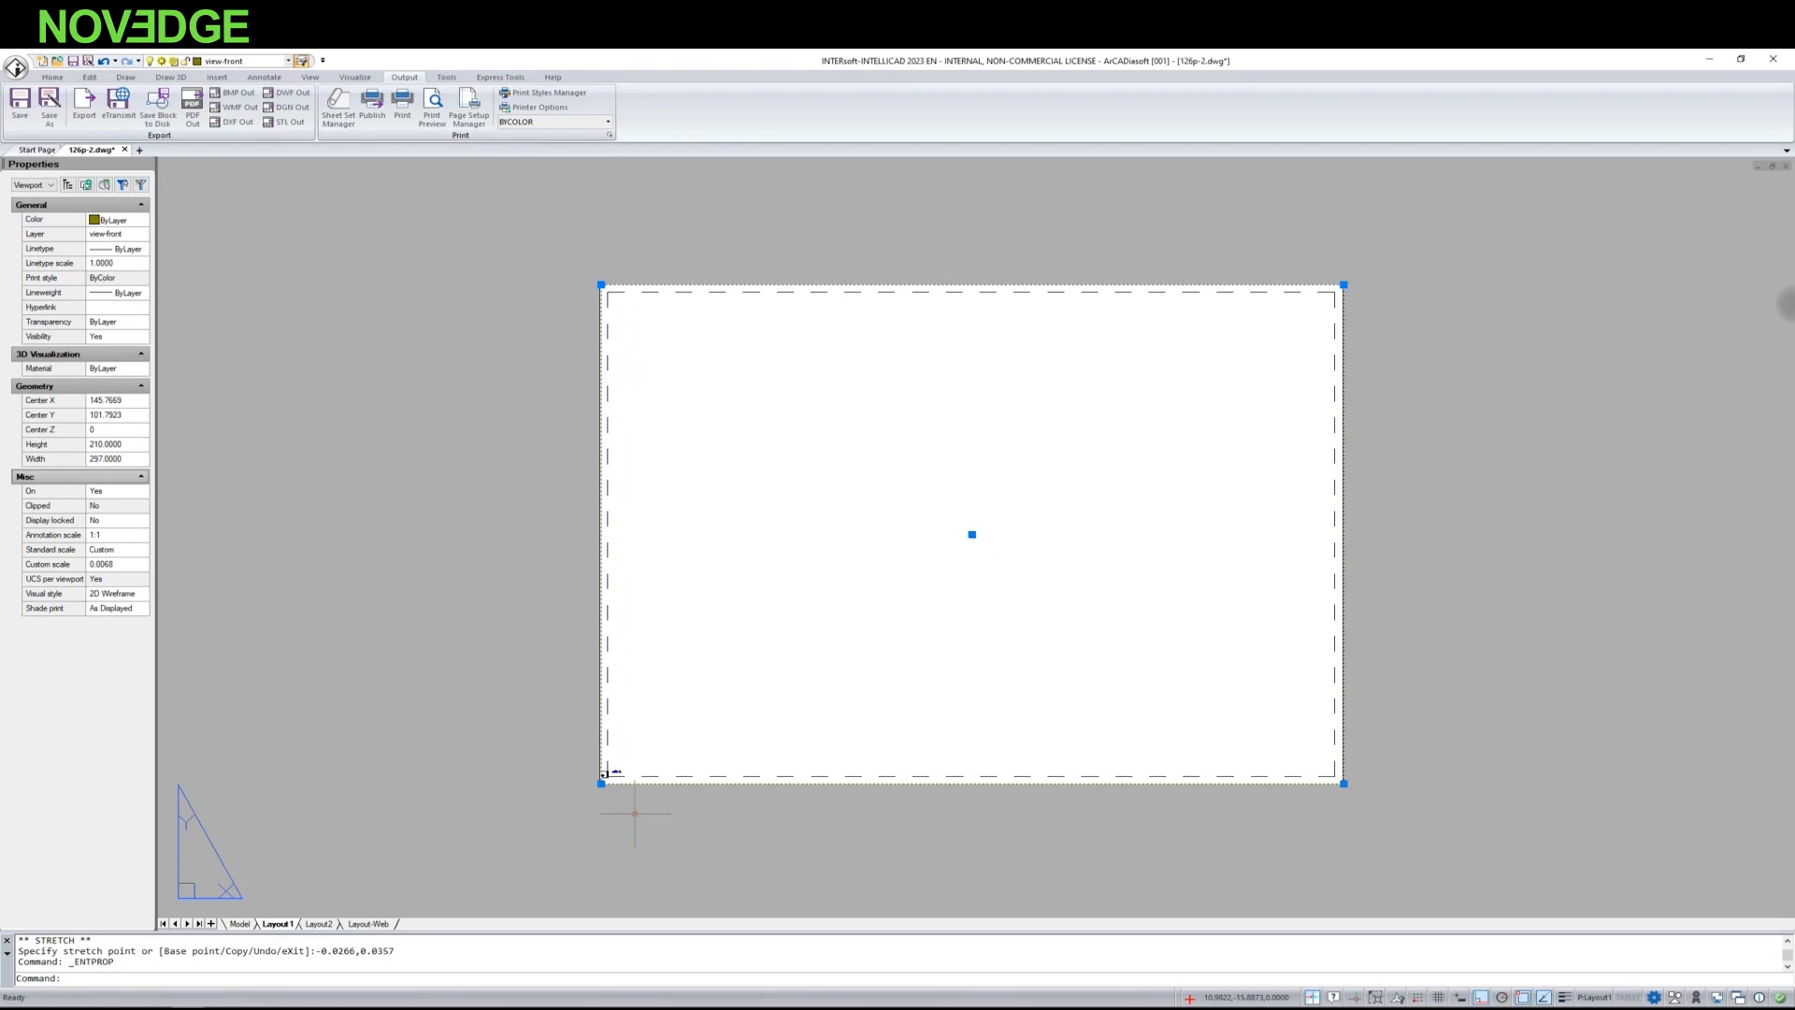
middle_drag(601, 778, 516, 655)
scroll(515, 654, up, 1)
scroll(515, 654, down, 1)
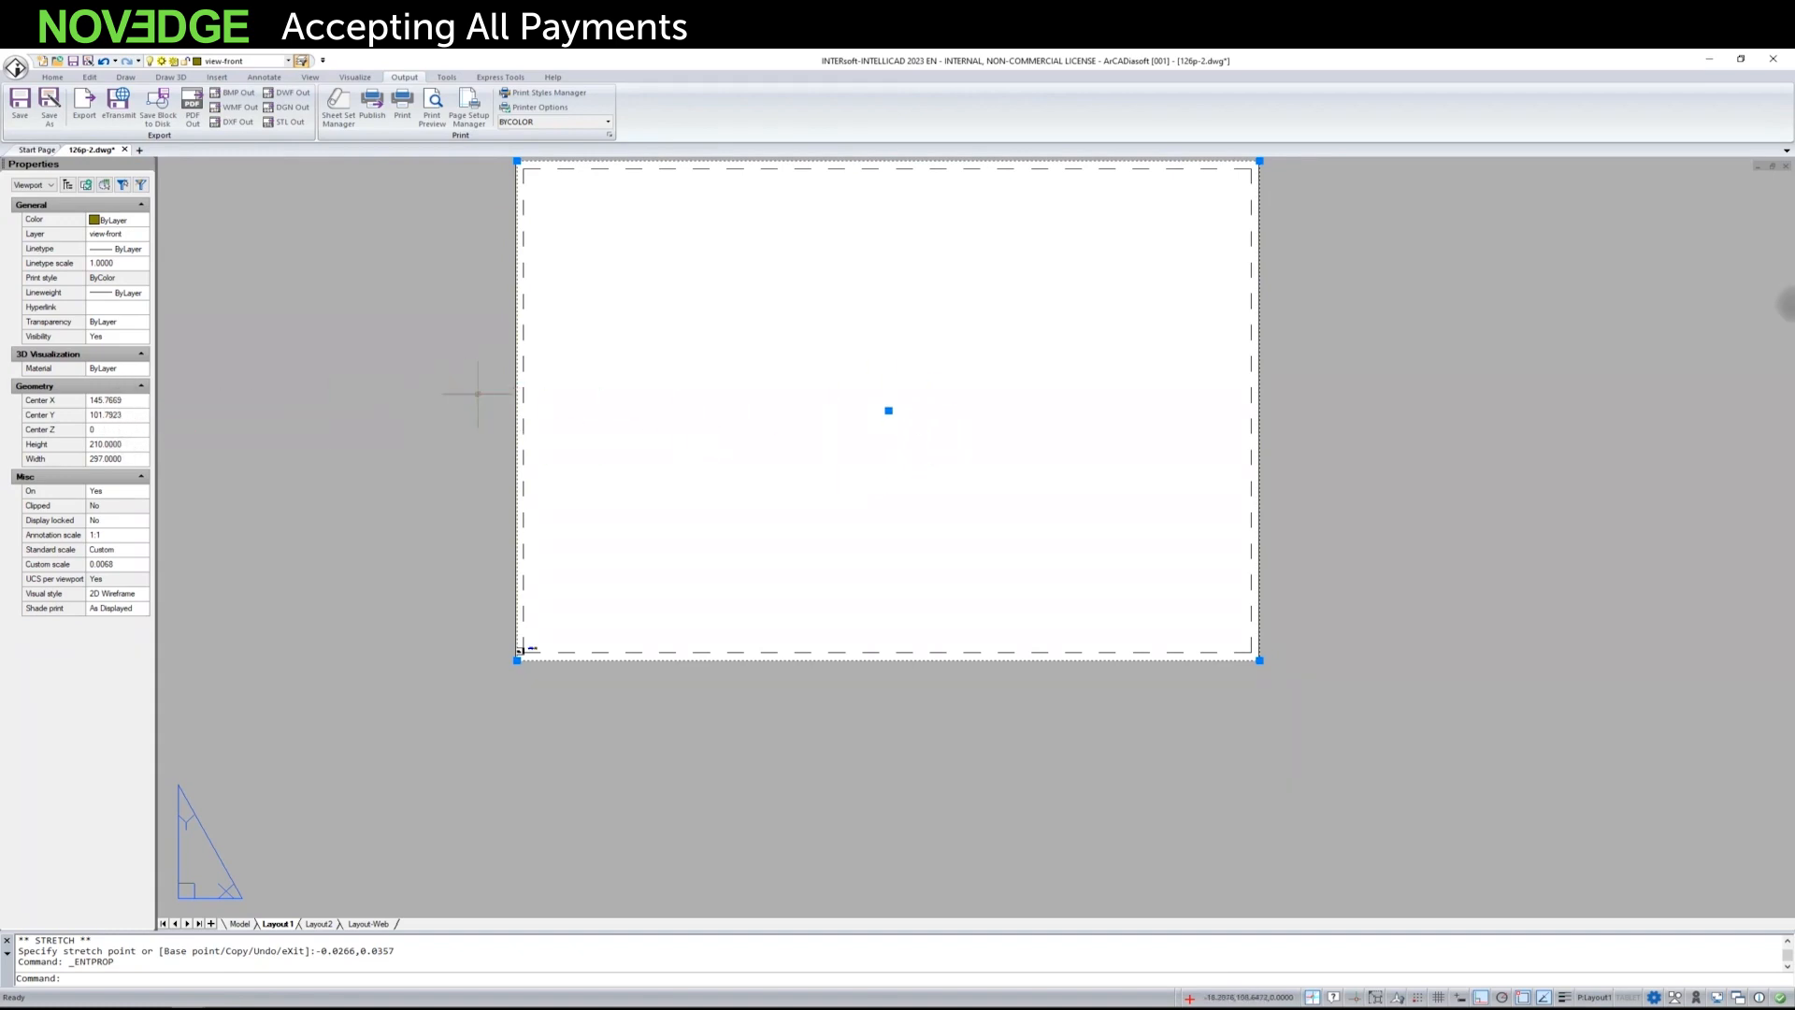
mouse_move(477, 393)
middle_down()
mouse_move(493, 468)
mouse_move(477, 488)
middle_up()
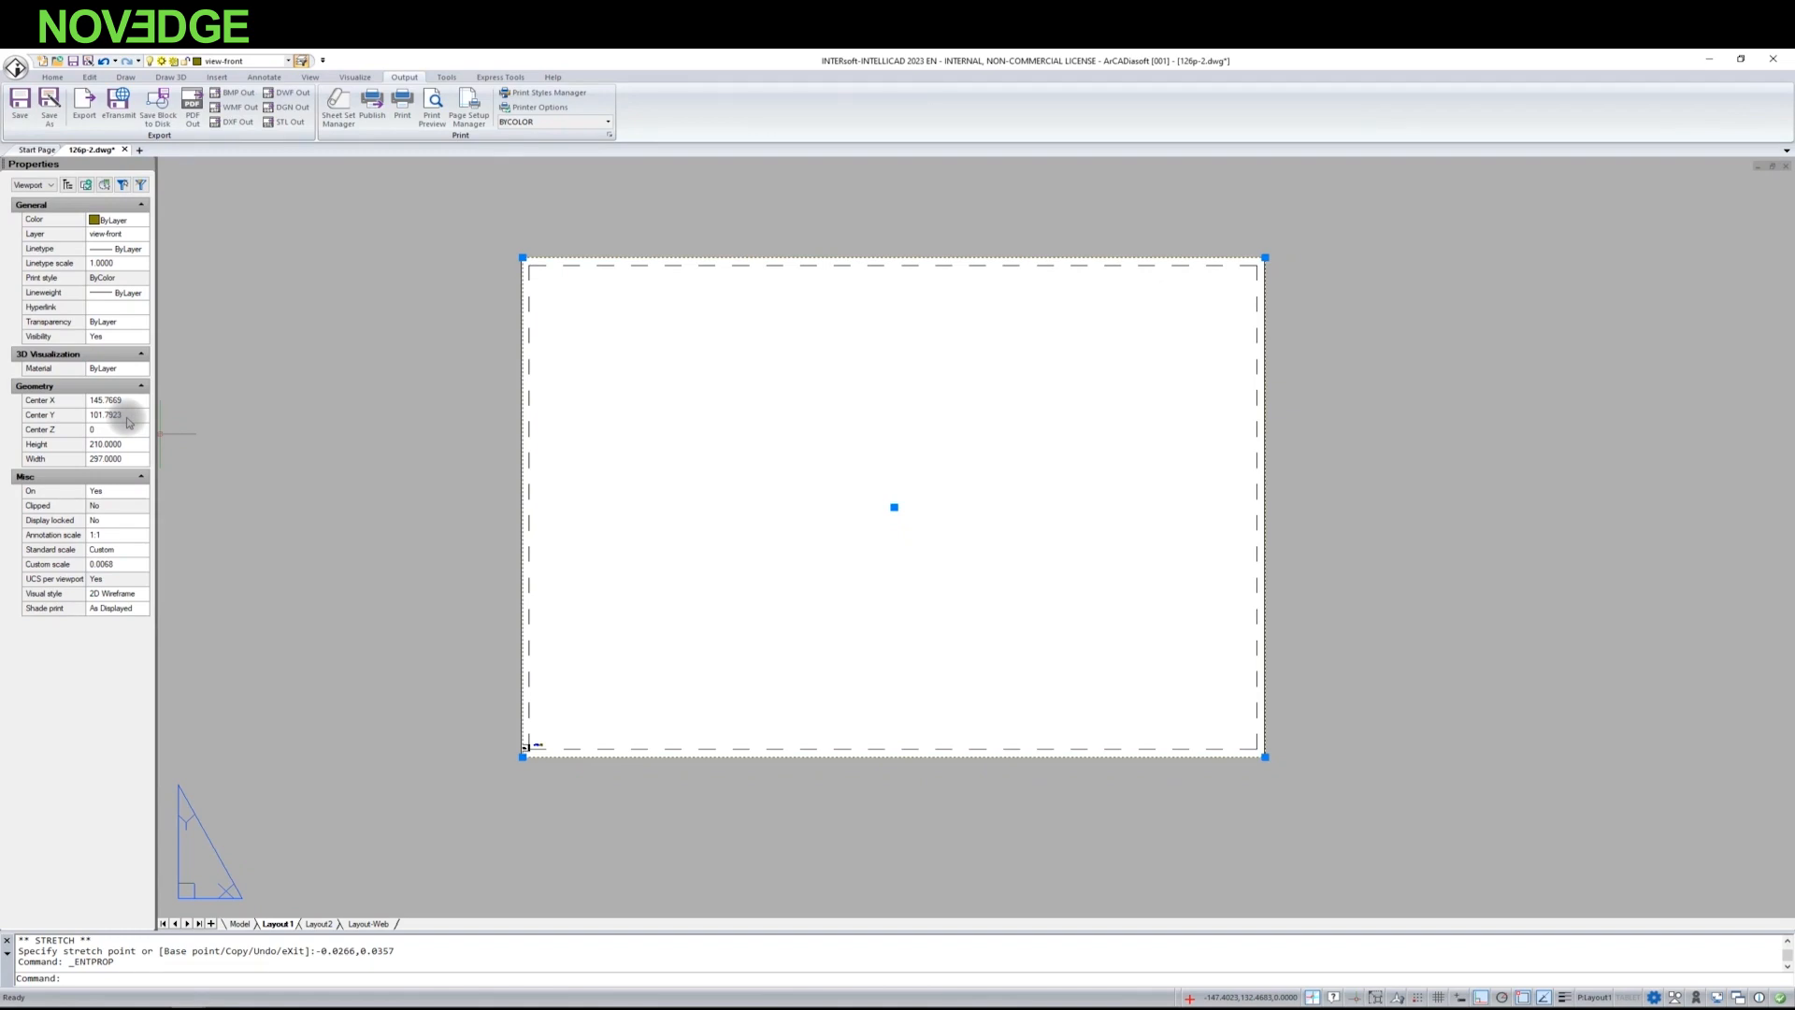
key(Escape)
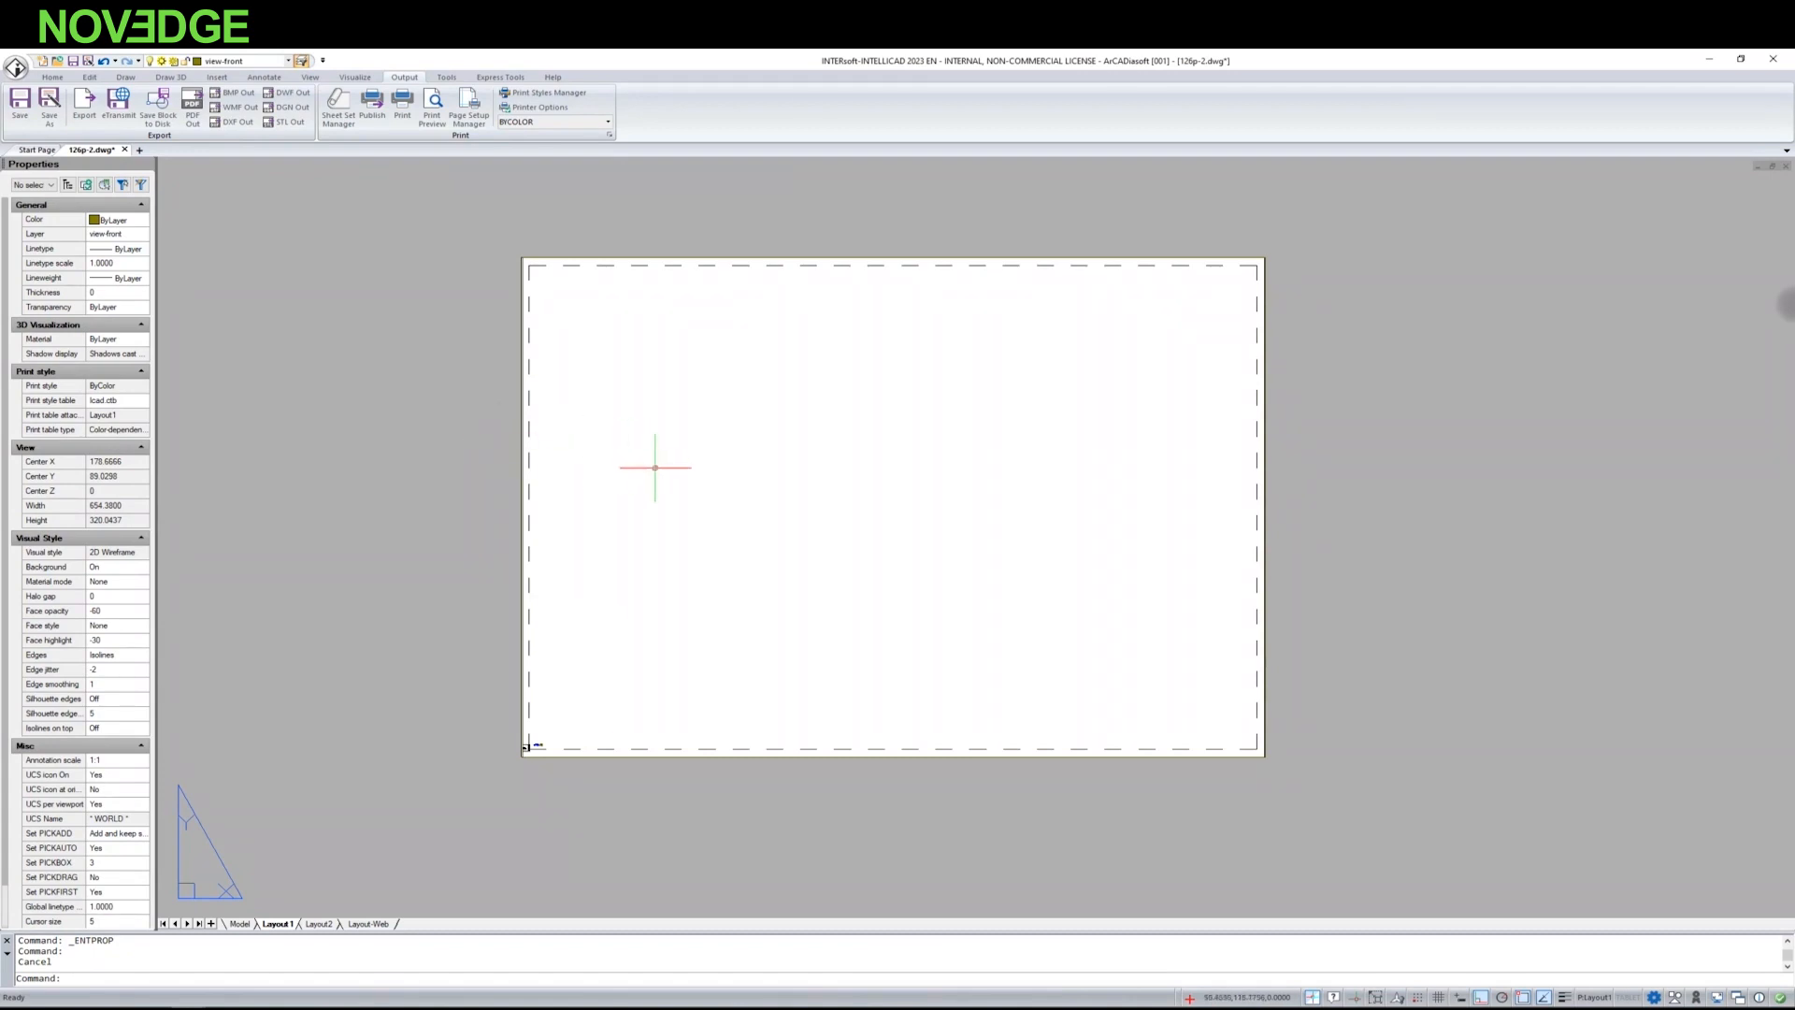
Step: Examine Layout1's sheet and the tiny car drawings near the lower-left corner of its printable area
double_click(759, 567)
middle_drag(752, 567, 799, 554)
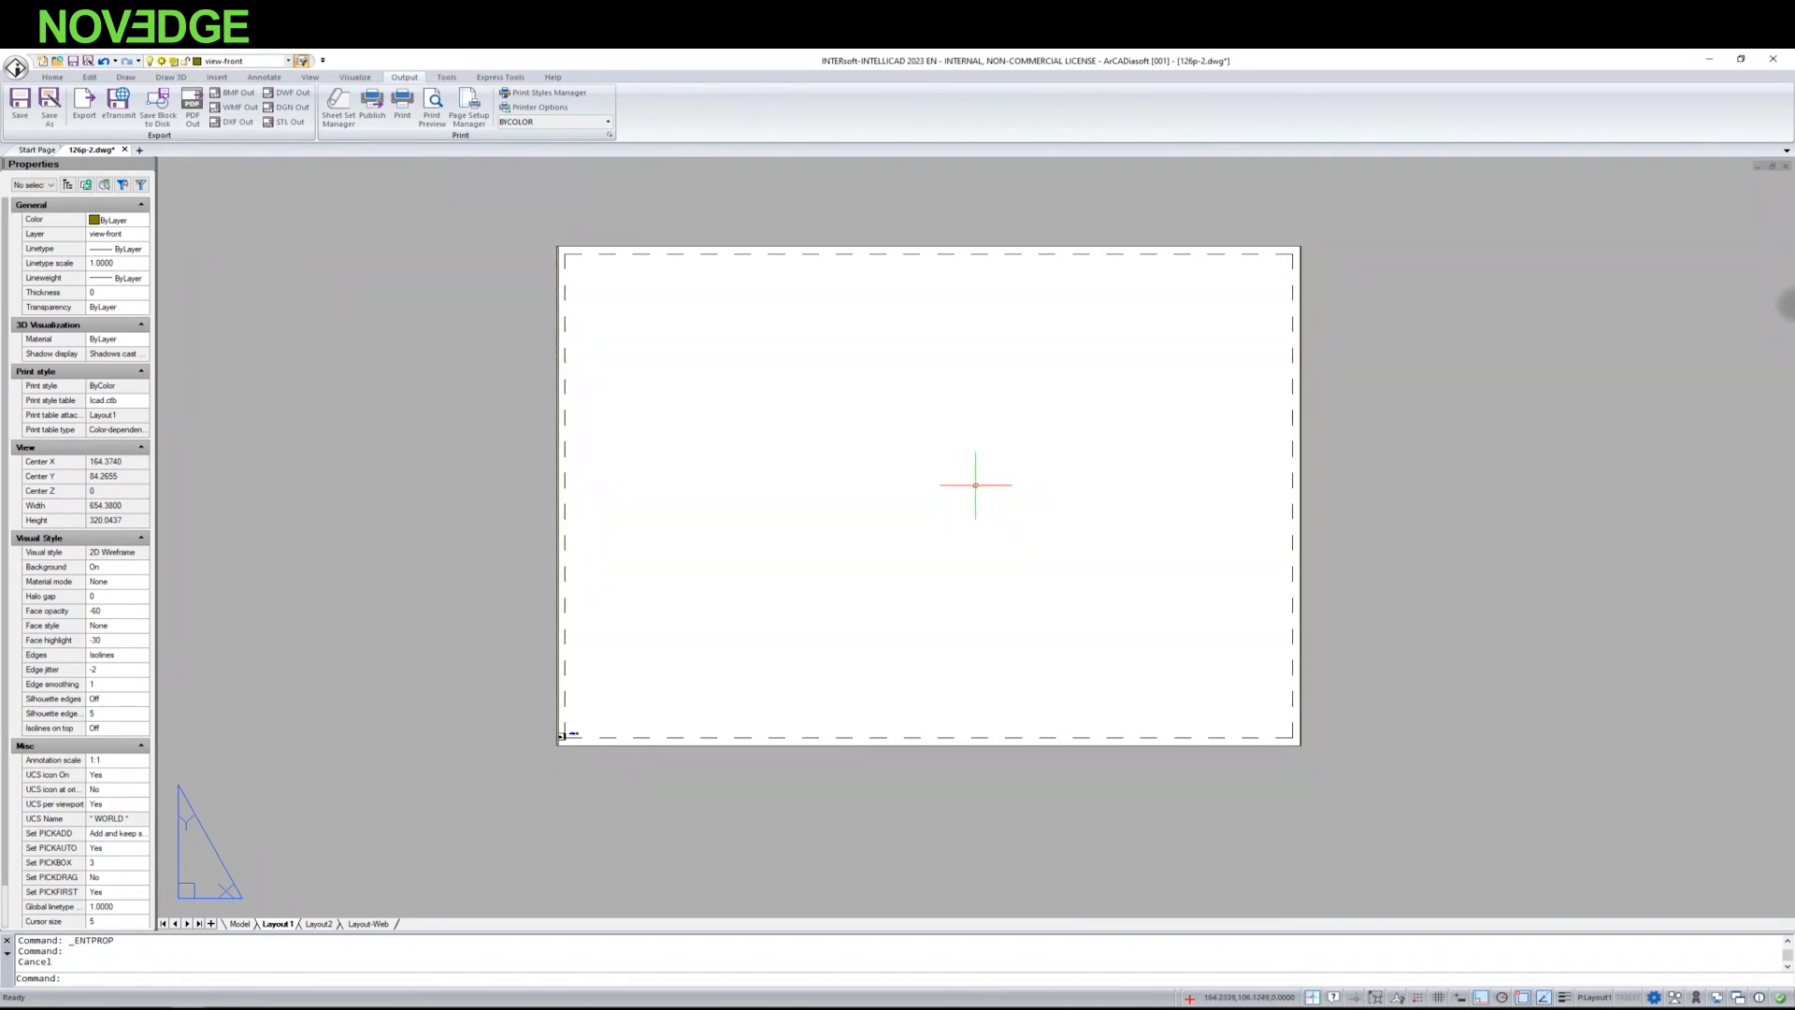
scroll(670, 757, up, 4)
scroll(635, 765, down, 5)
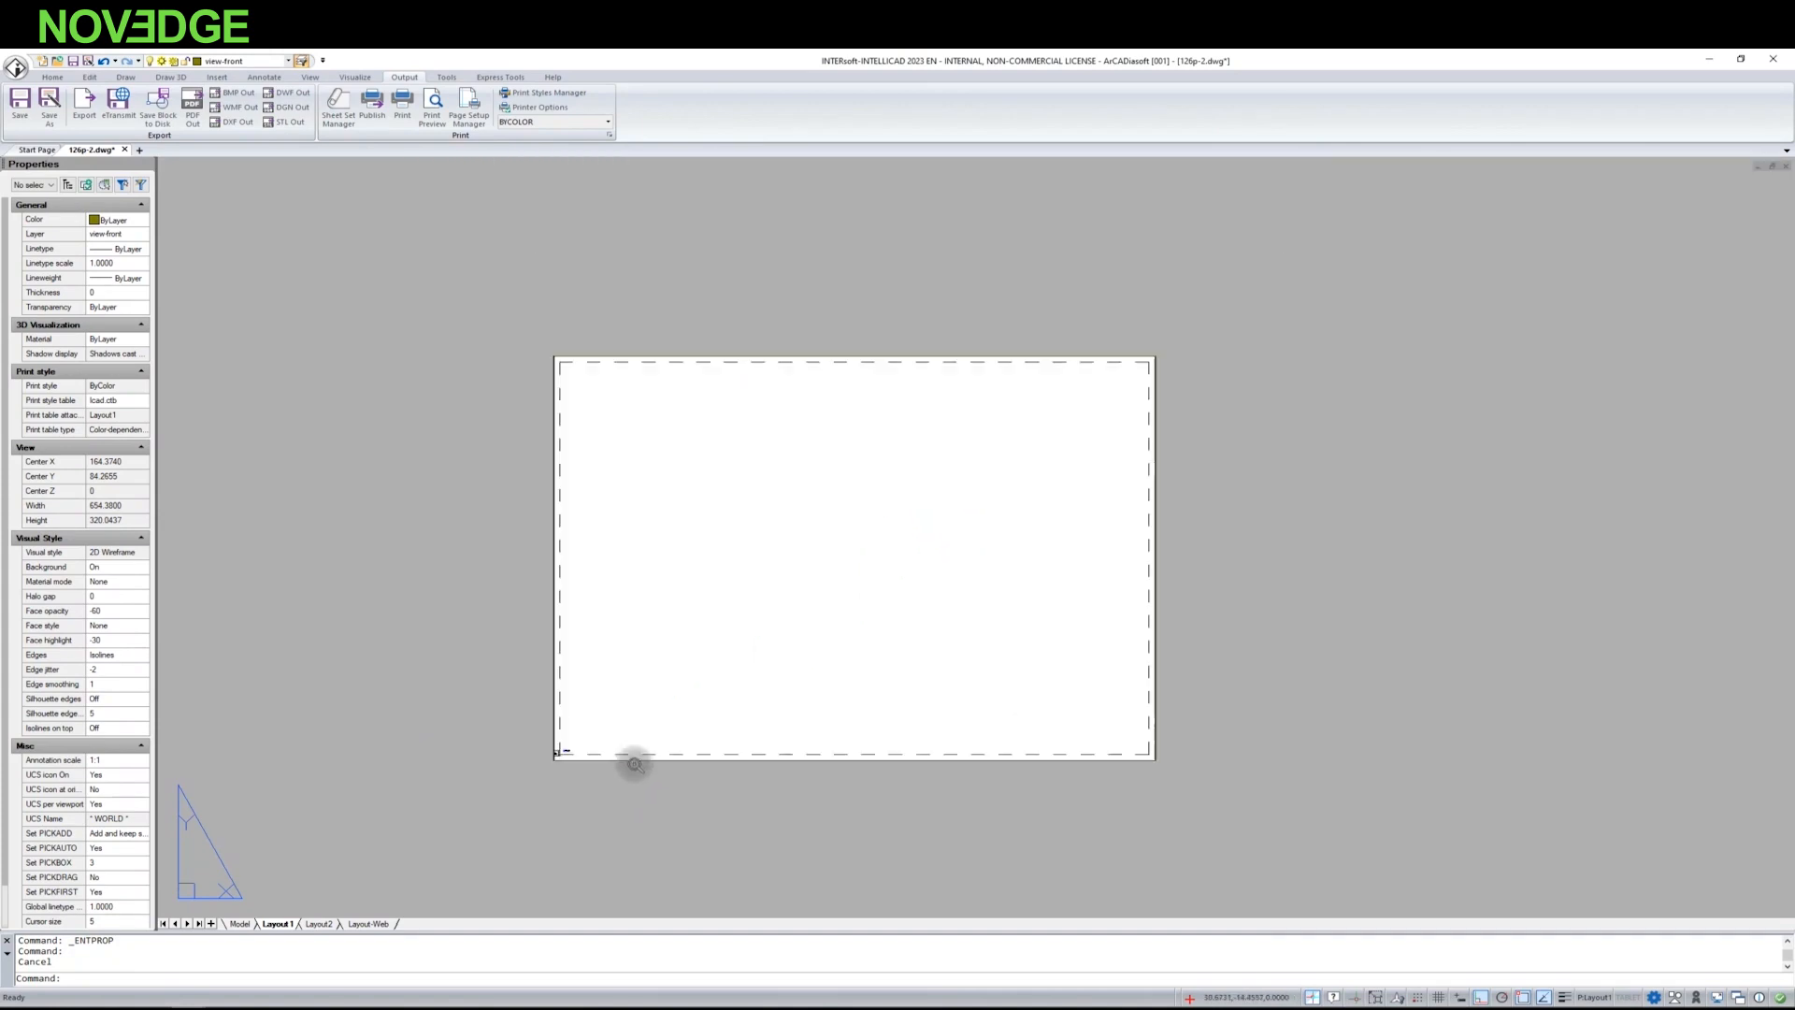
middle_drag(635, 765, 795, 544)
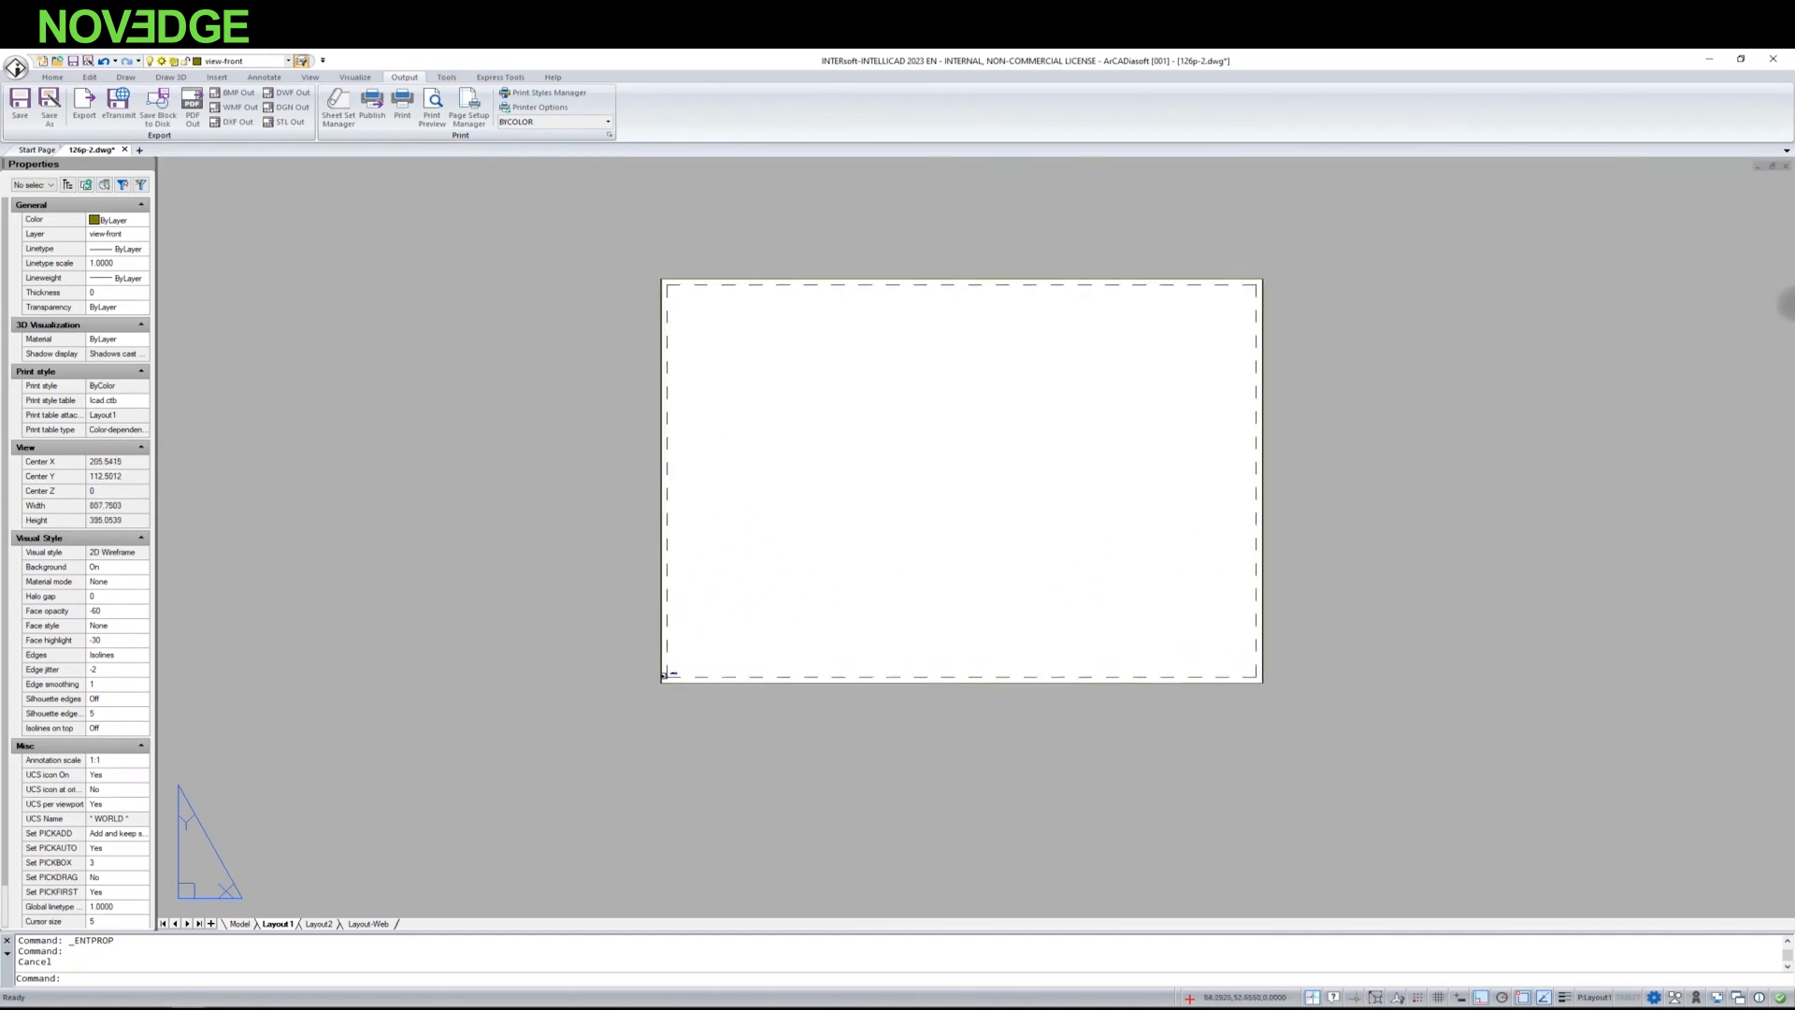
scroll(781, 722, up, 3)
scroll(588, 674, up, 10)
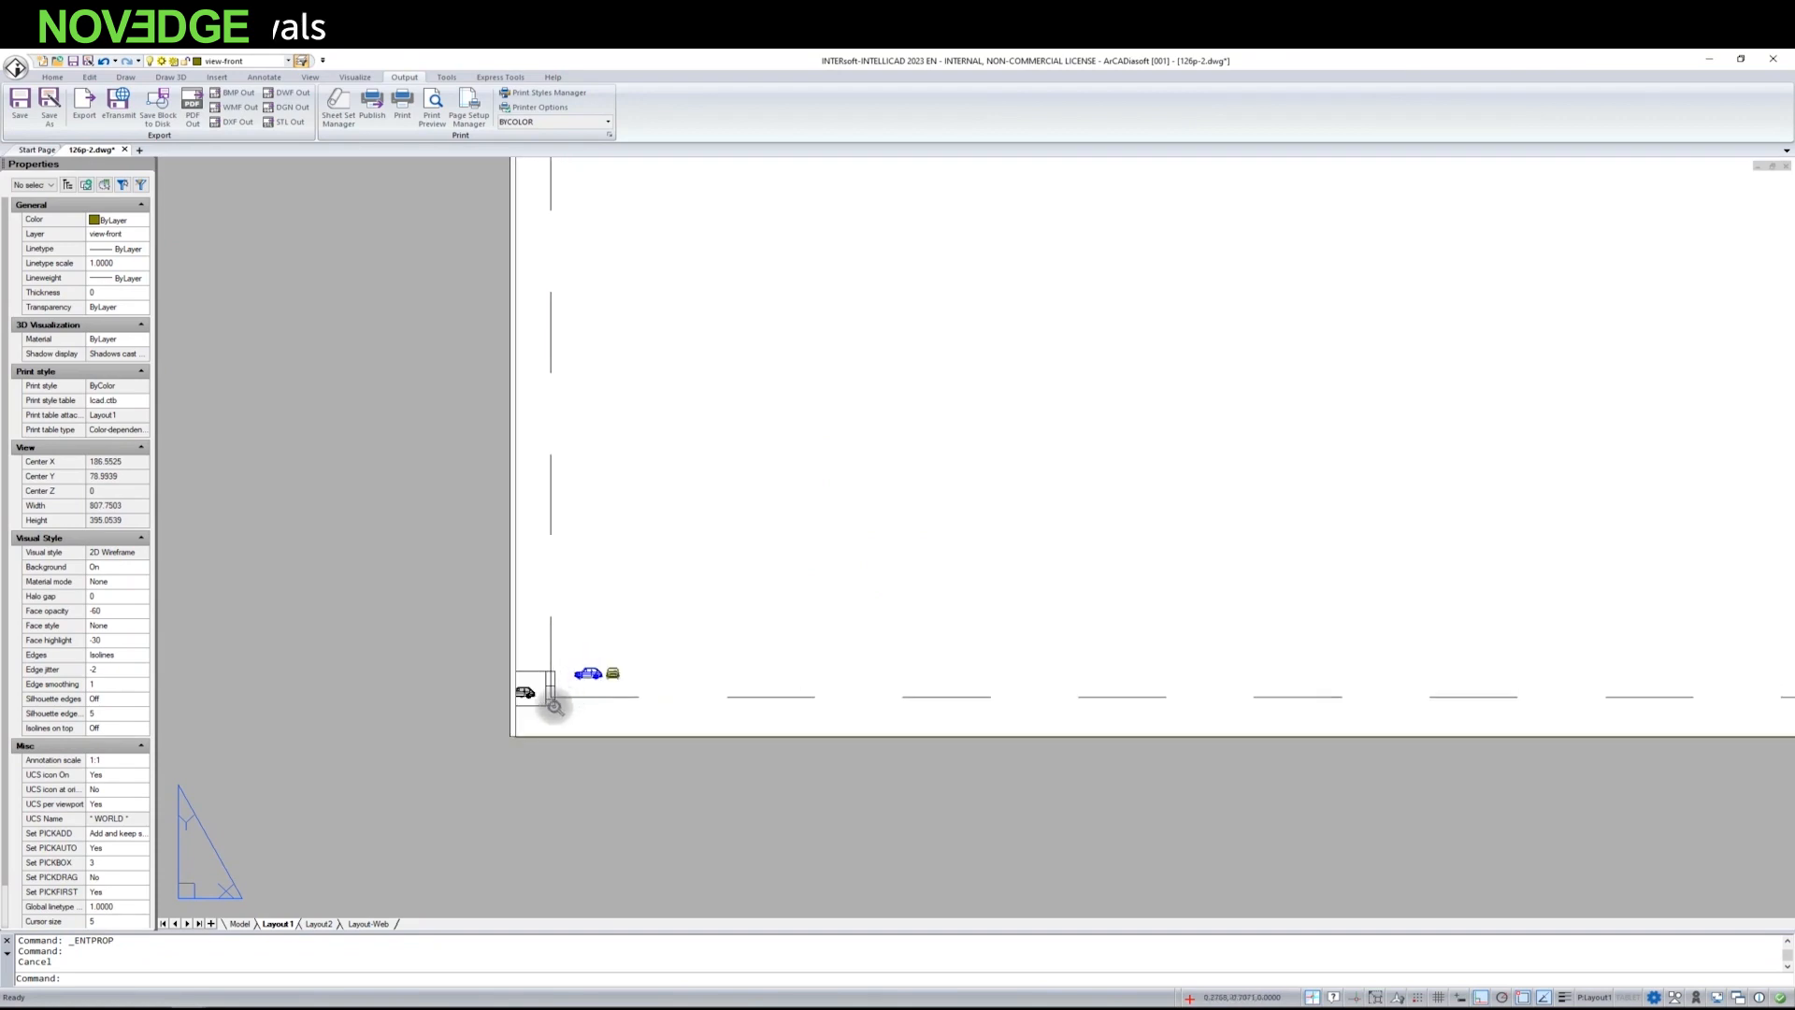
scroll(555, 707, down, 8)
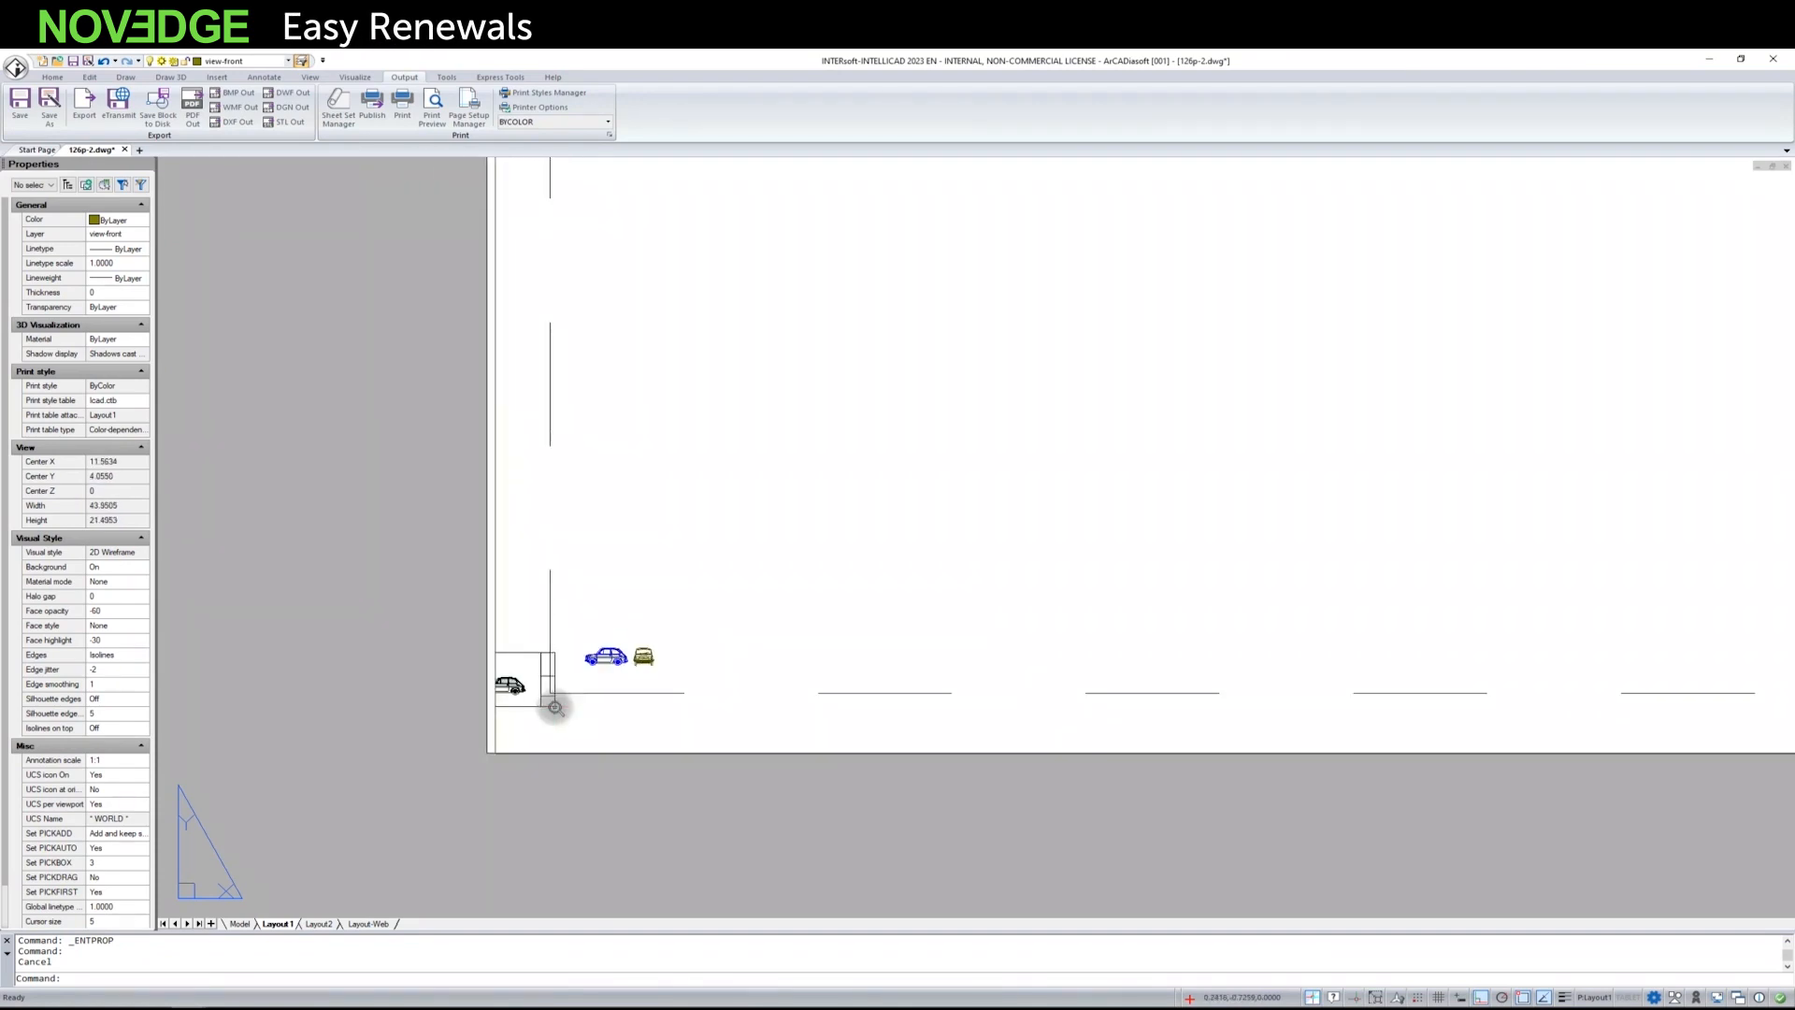
scroll(553, 701, down, 3)
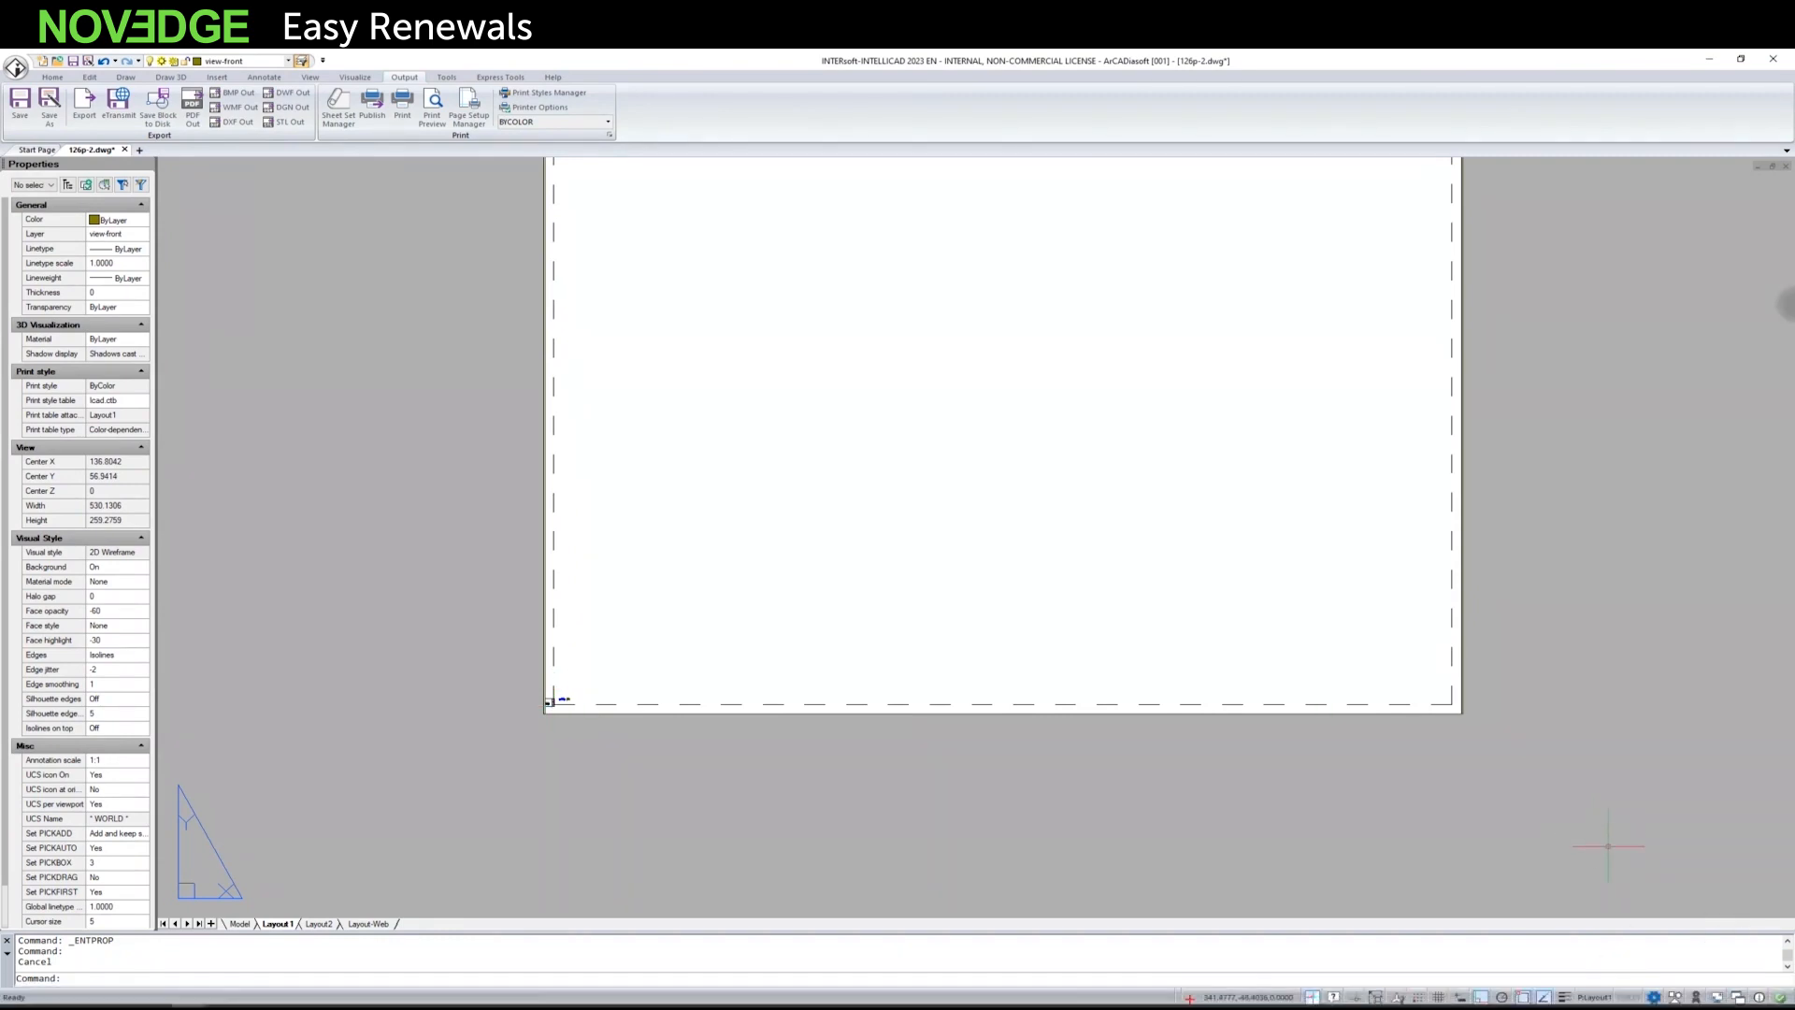
Step: Activate model space inside Layout1's viewport
click(1599, 998)
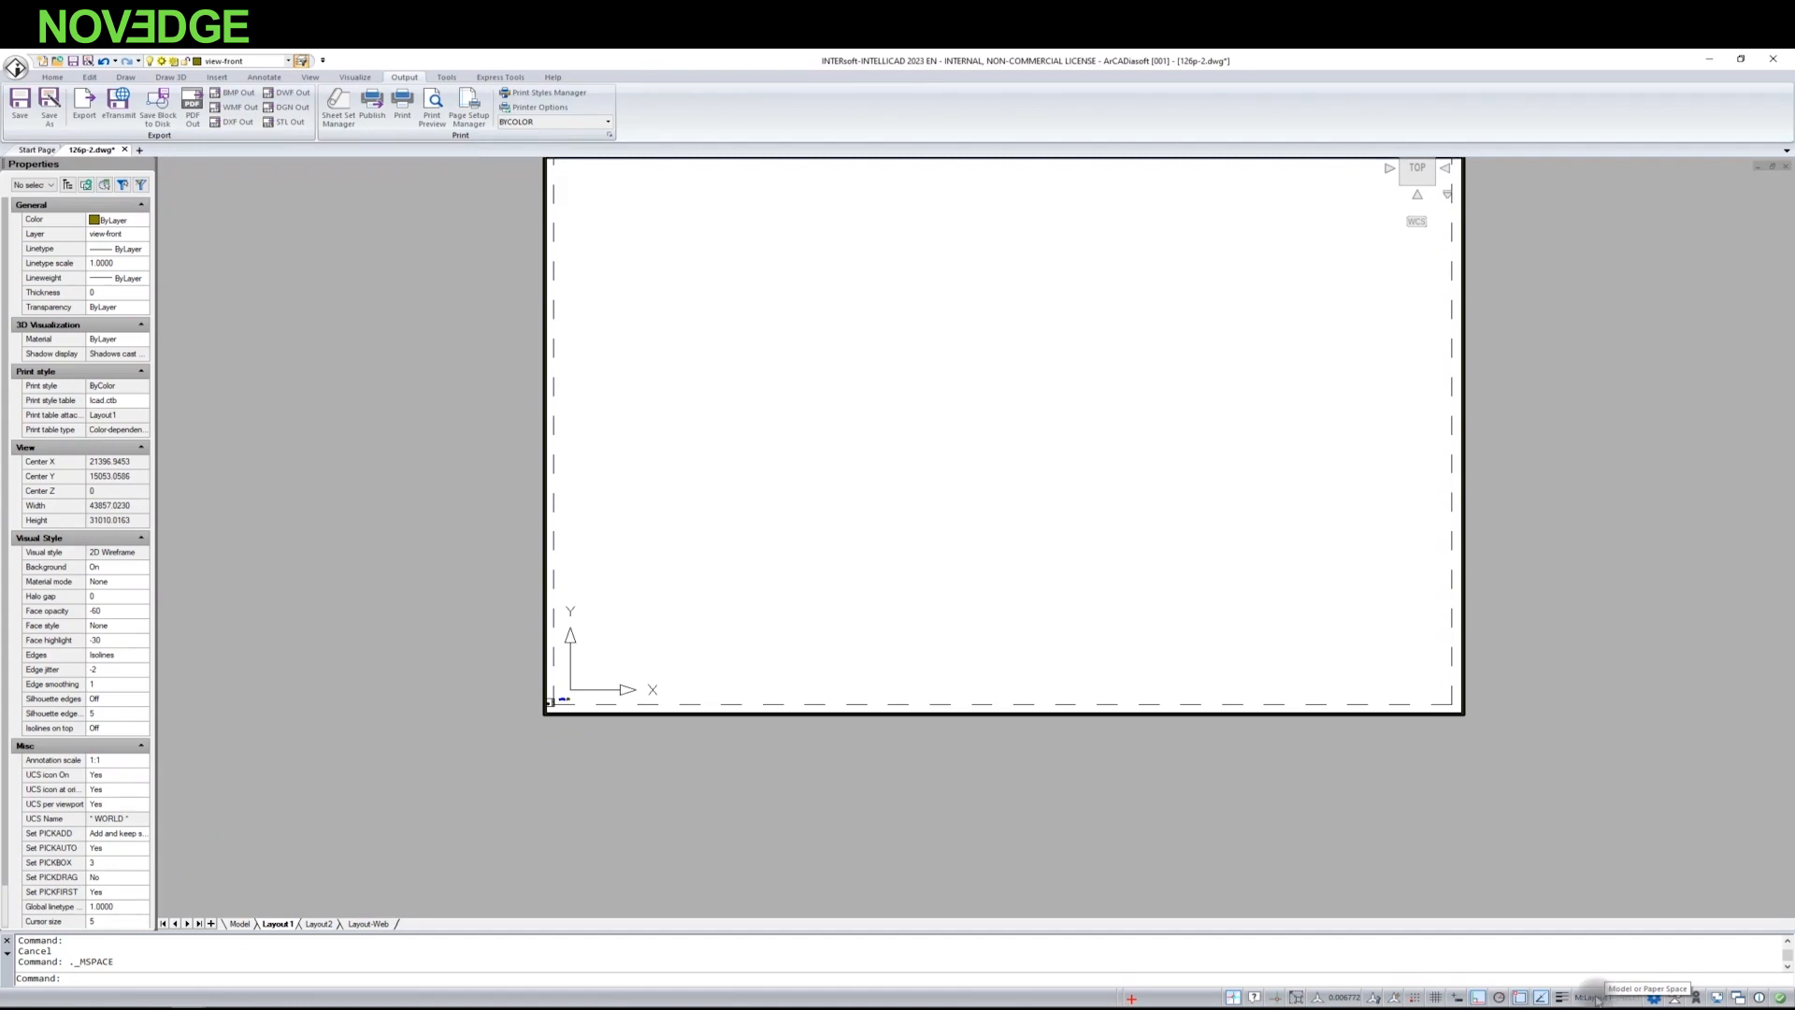
right_click(273, 923)
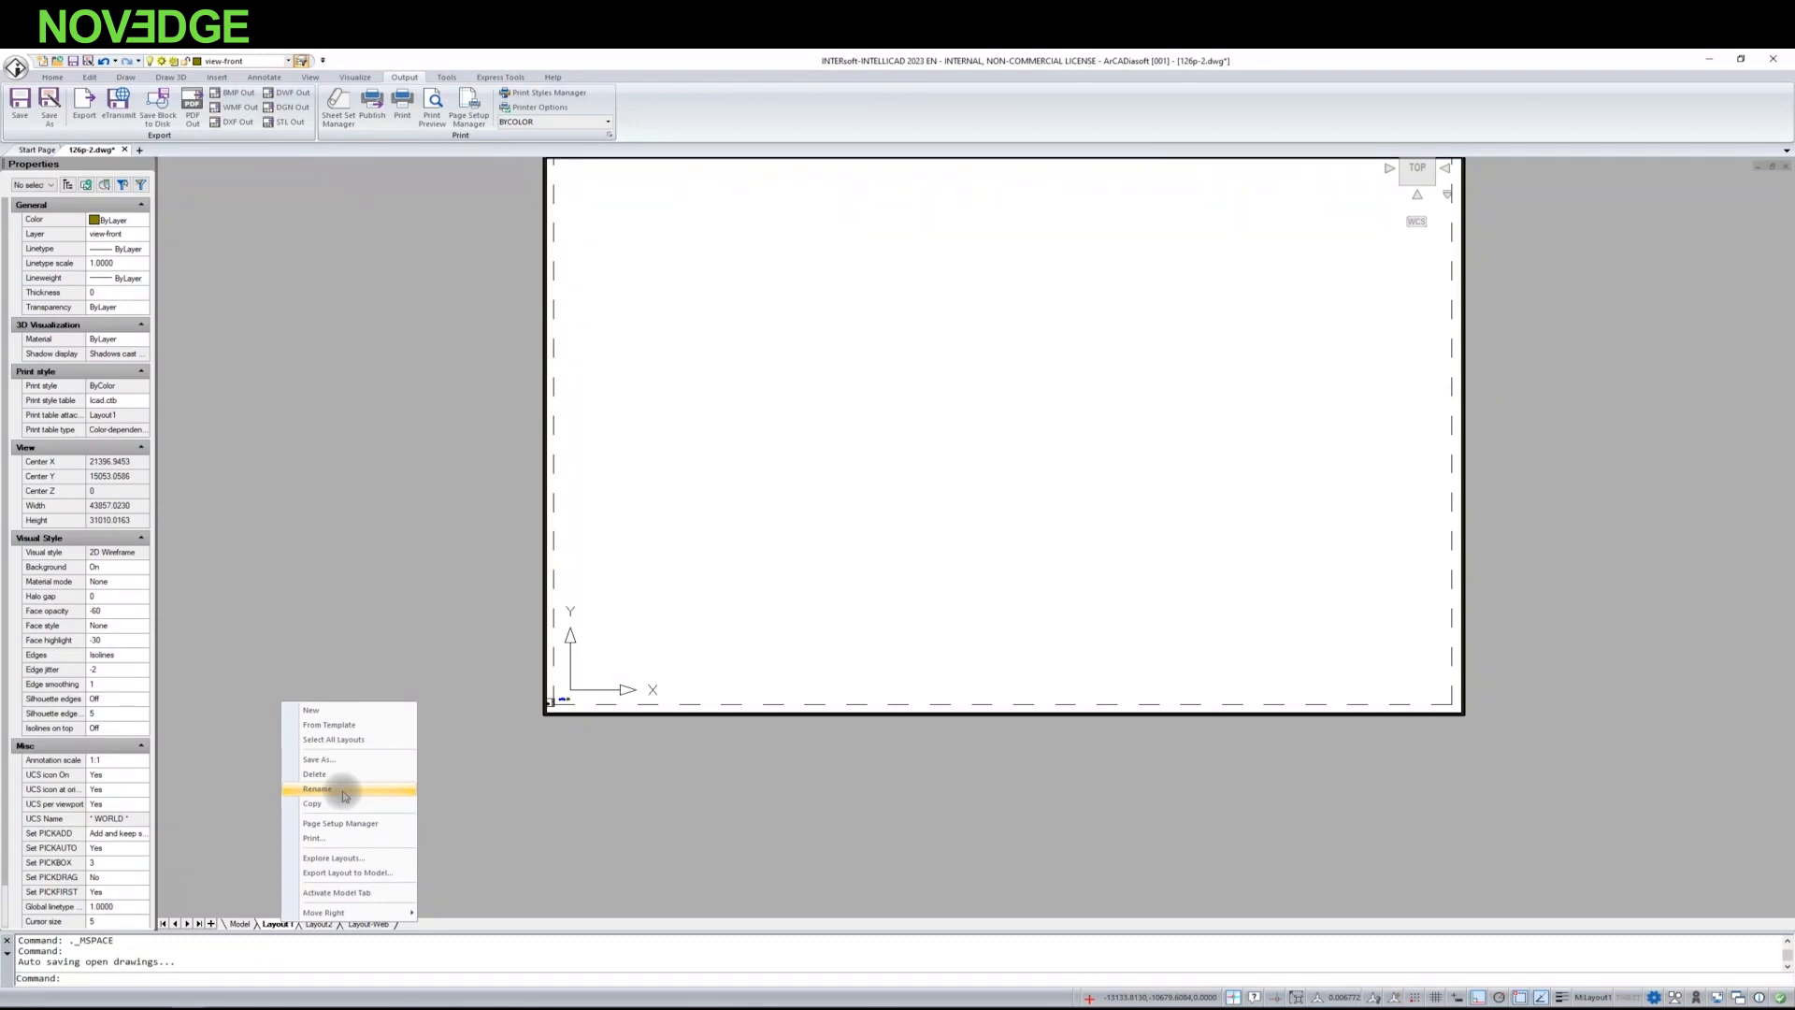
click(611, 804)
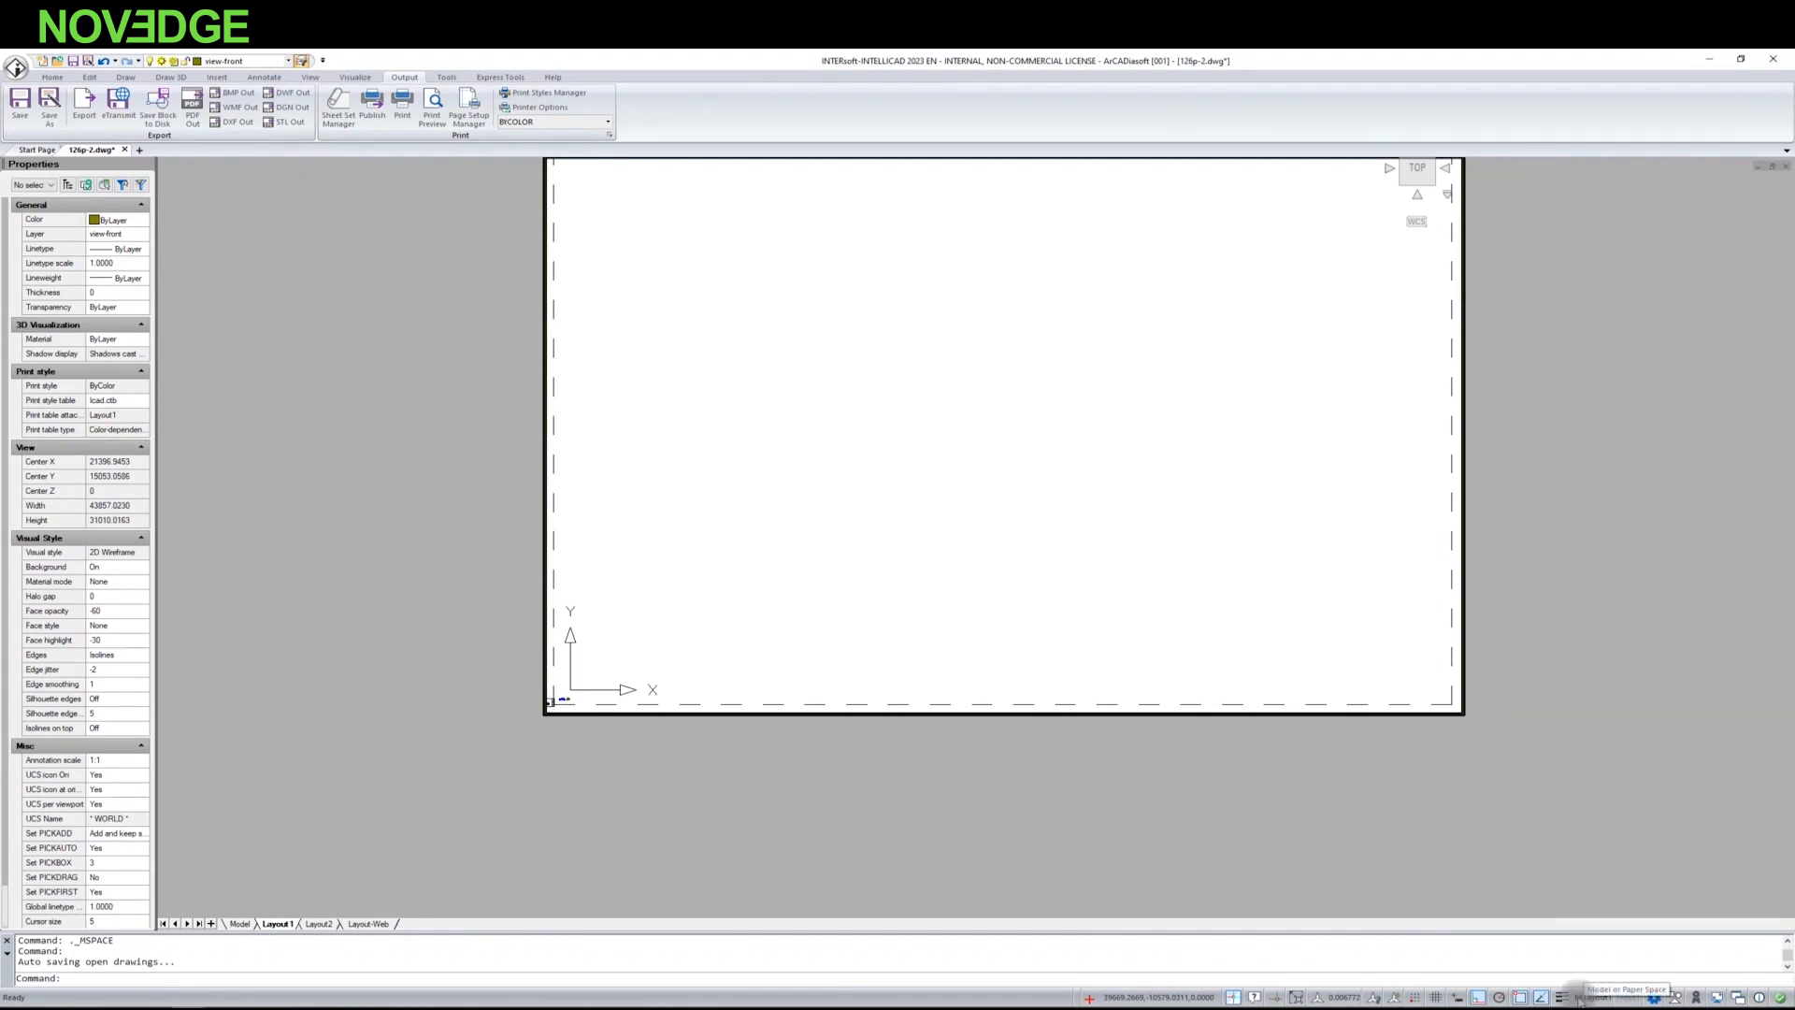
key(Escape)
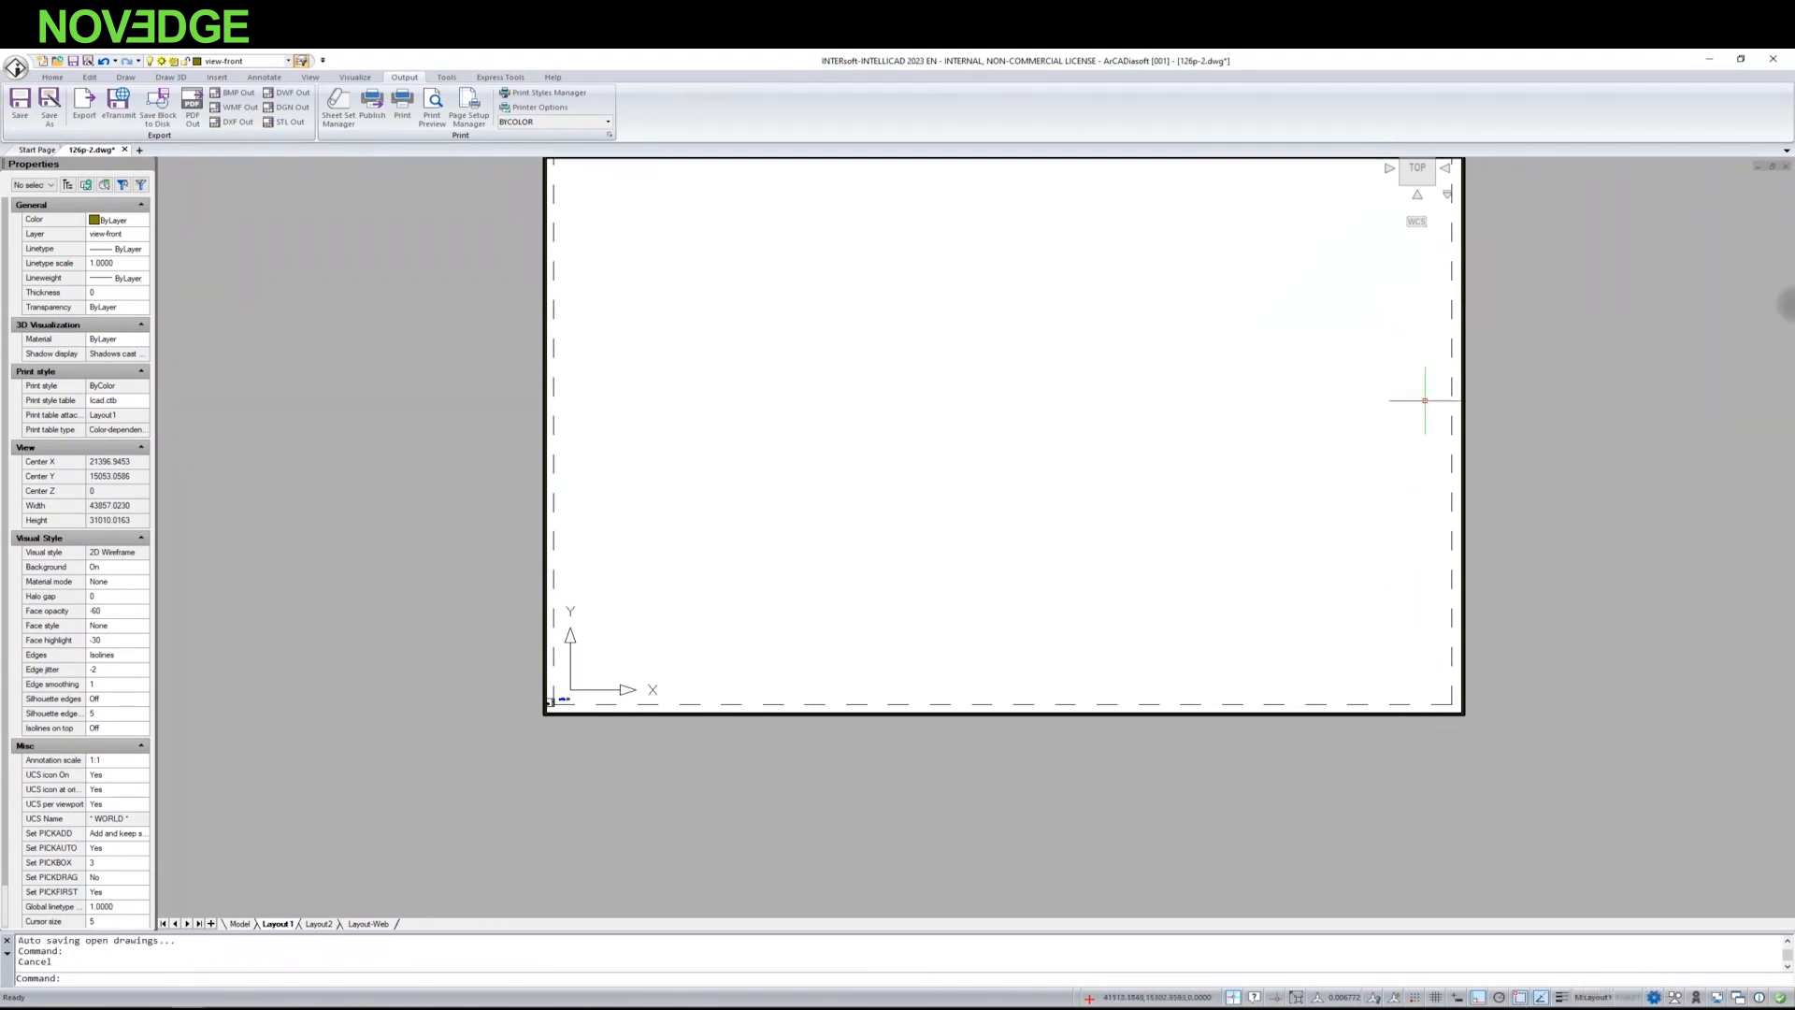
Step: Enlarge and position the model inside the viewport to show only the blue side and yellow front car views, and return to paper space
scroll(1150, 461, down, 2)
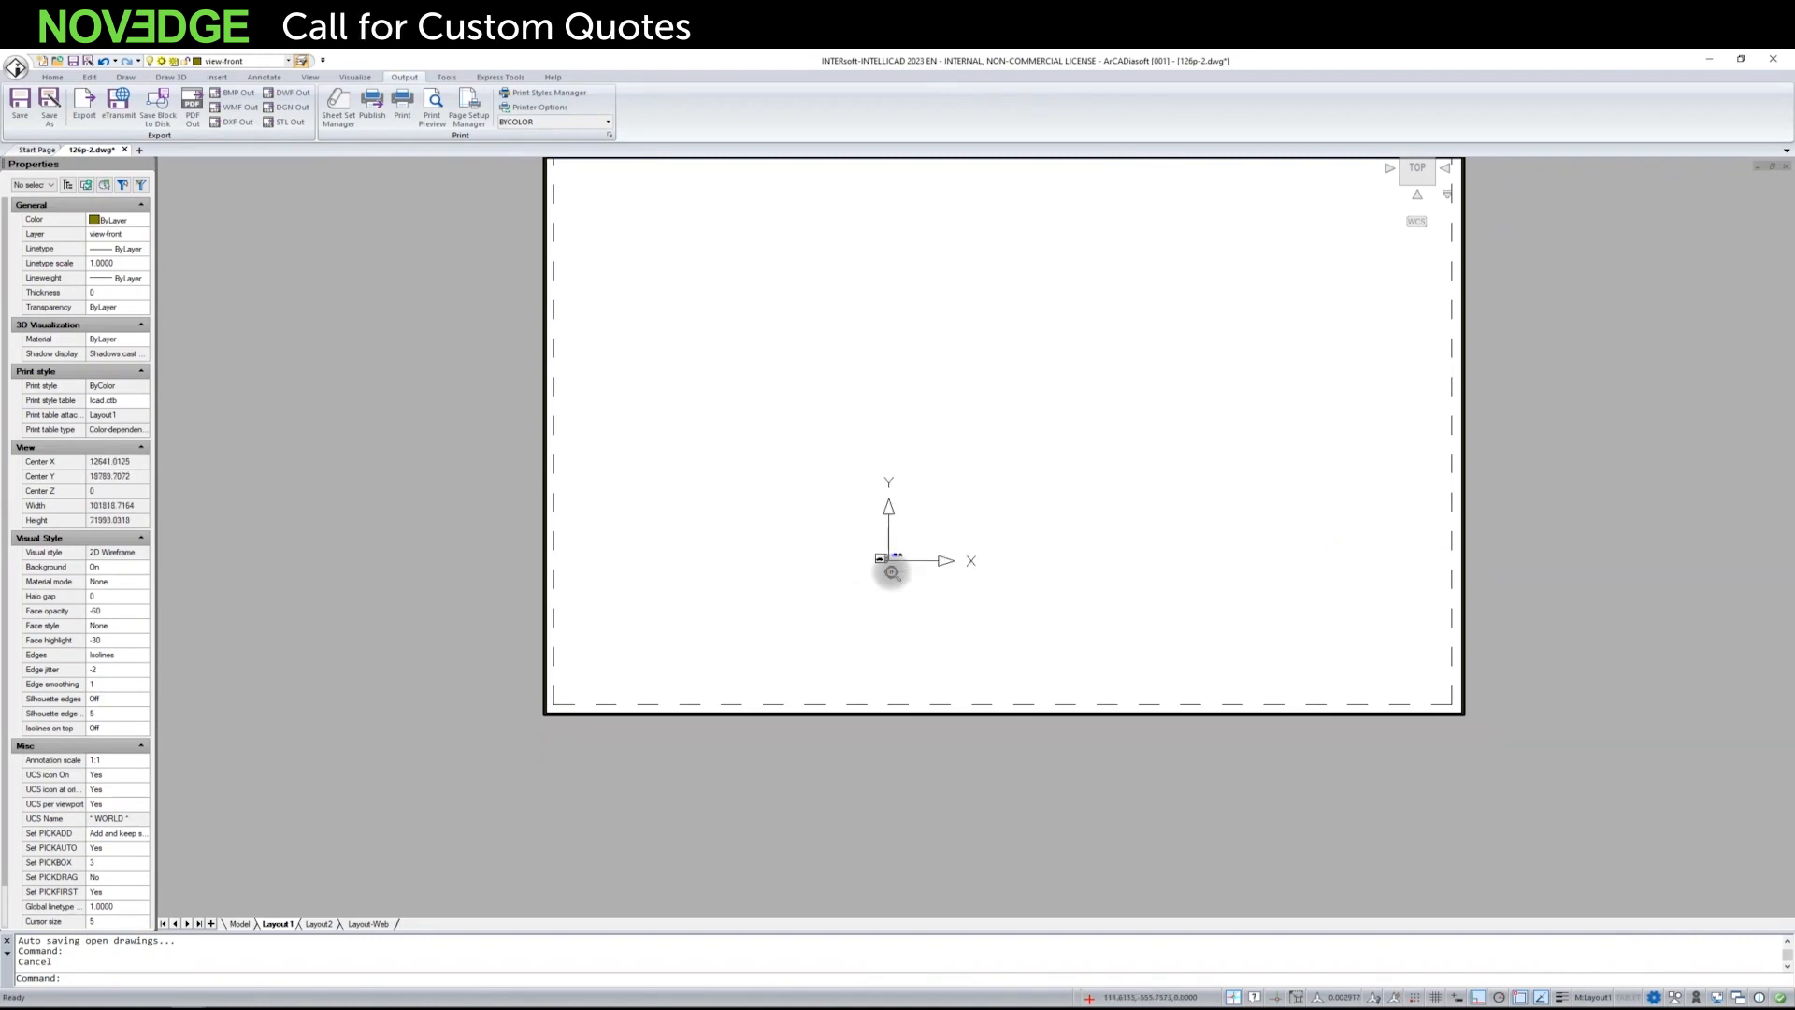
scroll(883, 561, up, 5)
scroll(910, 551, up, 3)
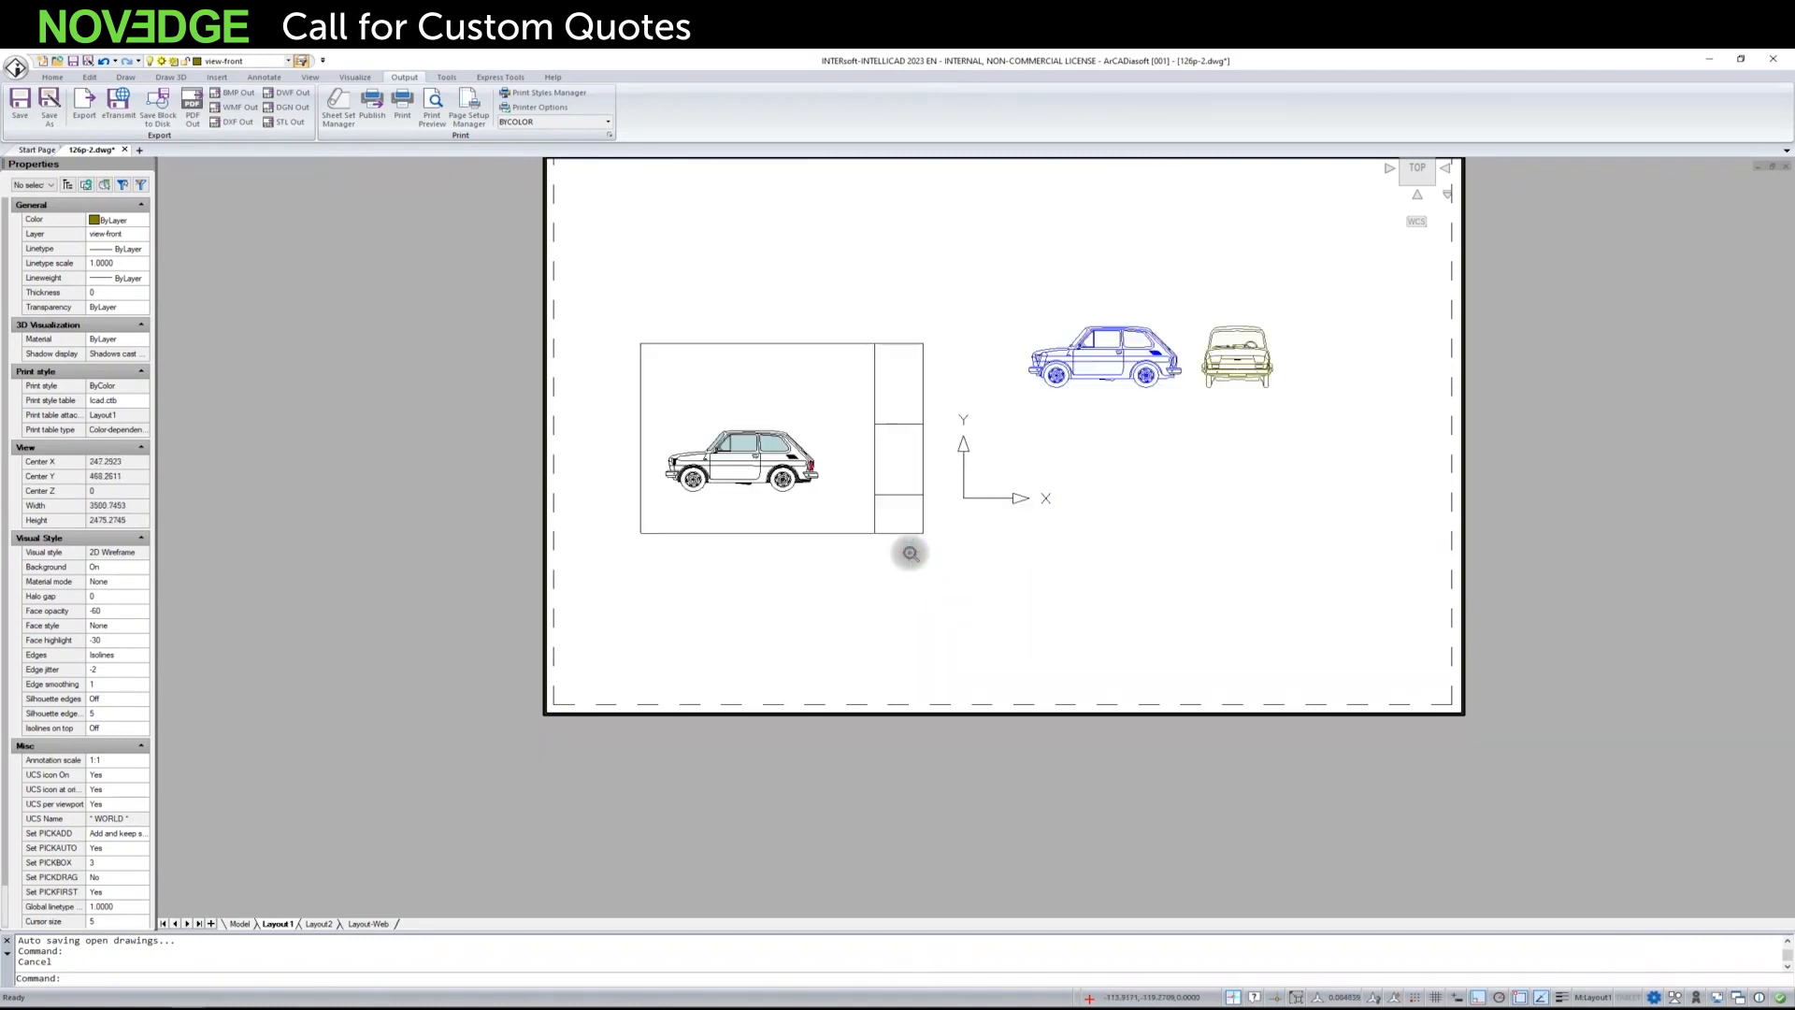
scroll(911, 553, up, 1)
middle_drag(927, 569, 753, 634)
scroll(1094, 364, up, 2)
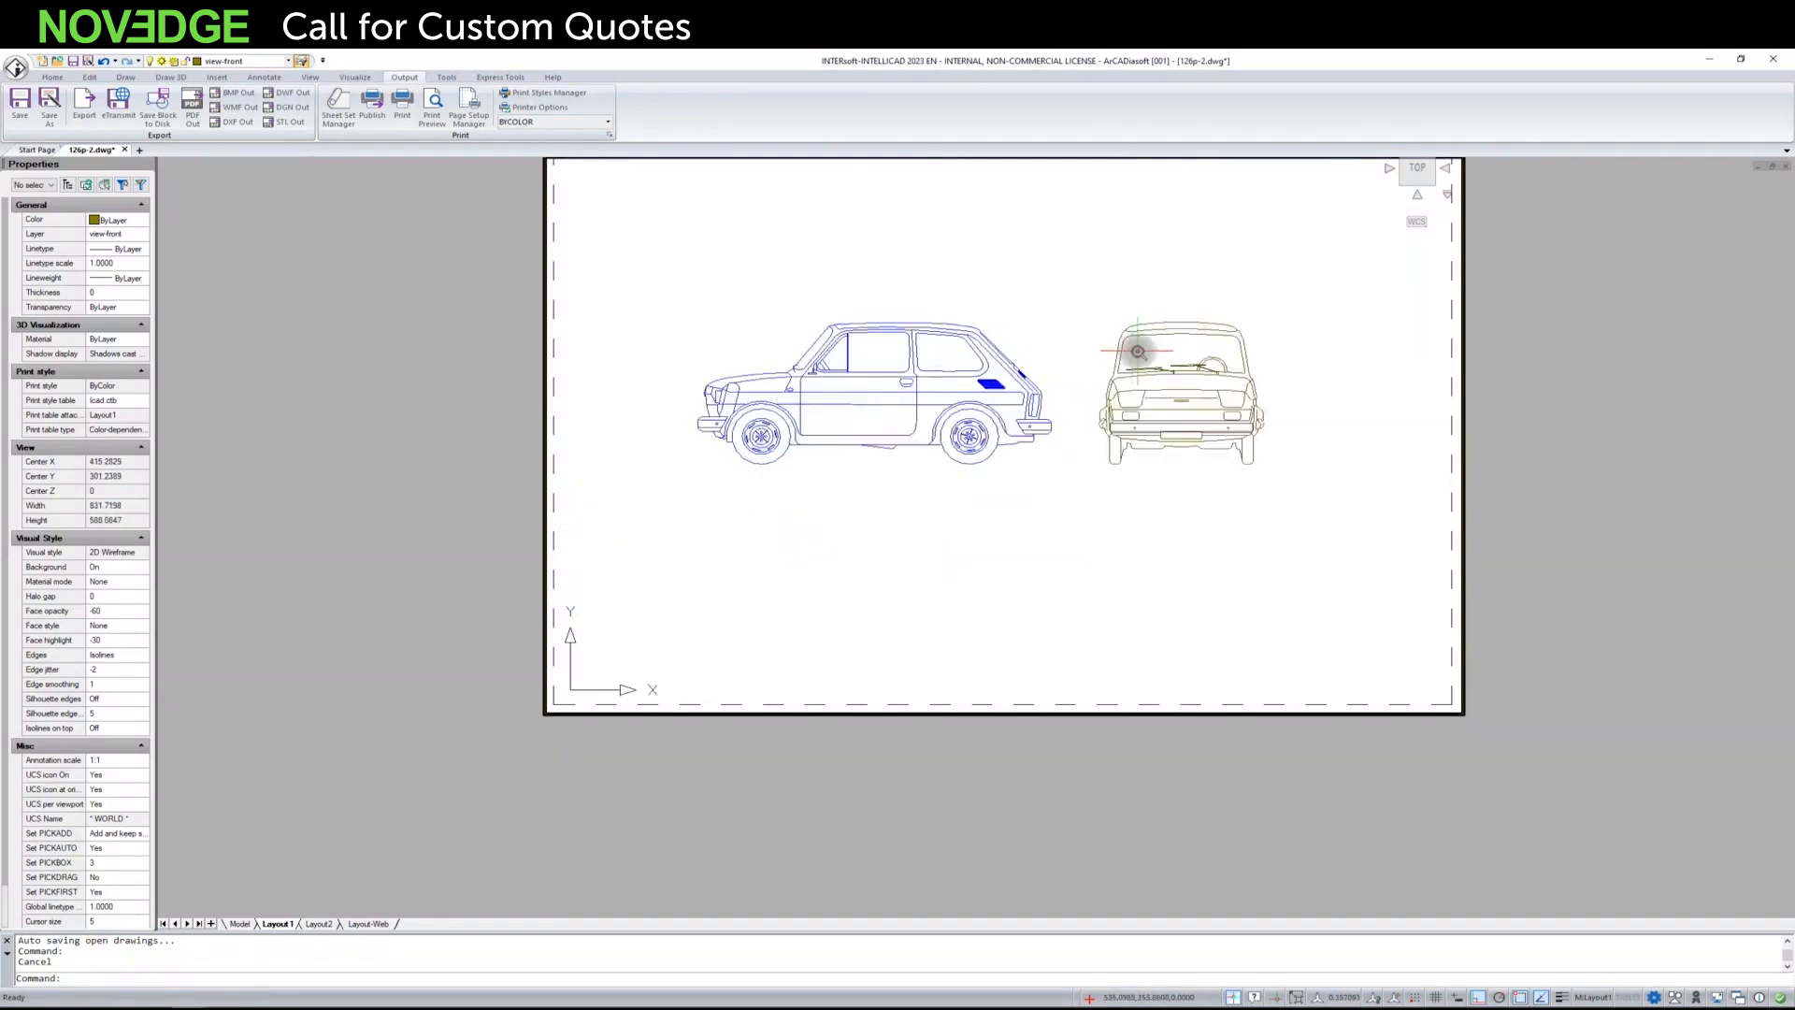
scroll(1122, 360, up, 2)
scroll(1126, 365, down, 2)
scroll(1134, 376, up, 1)
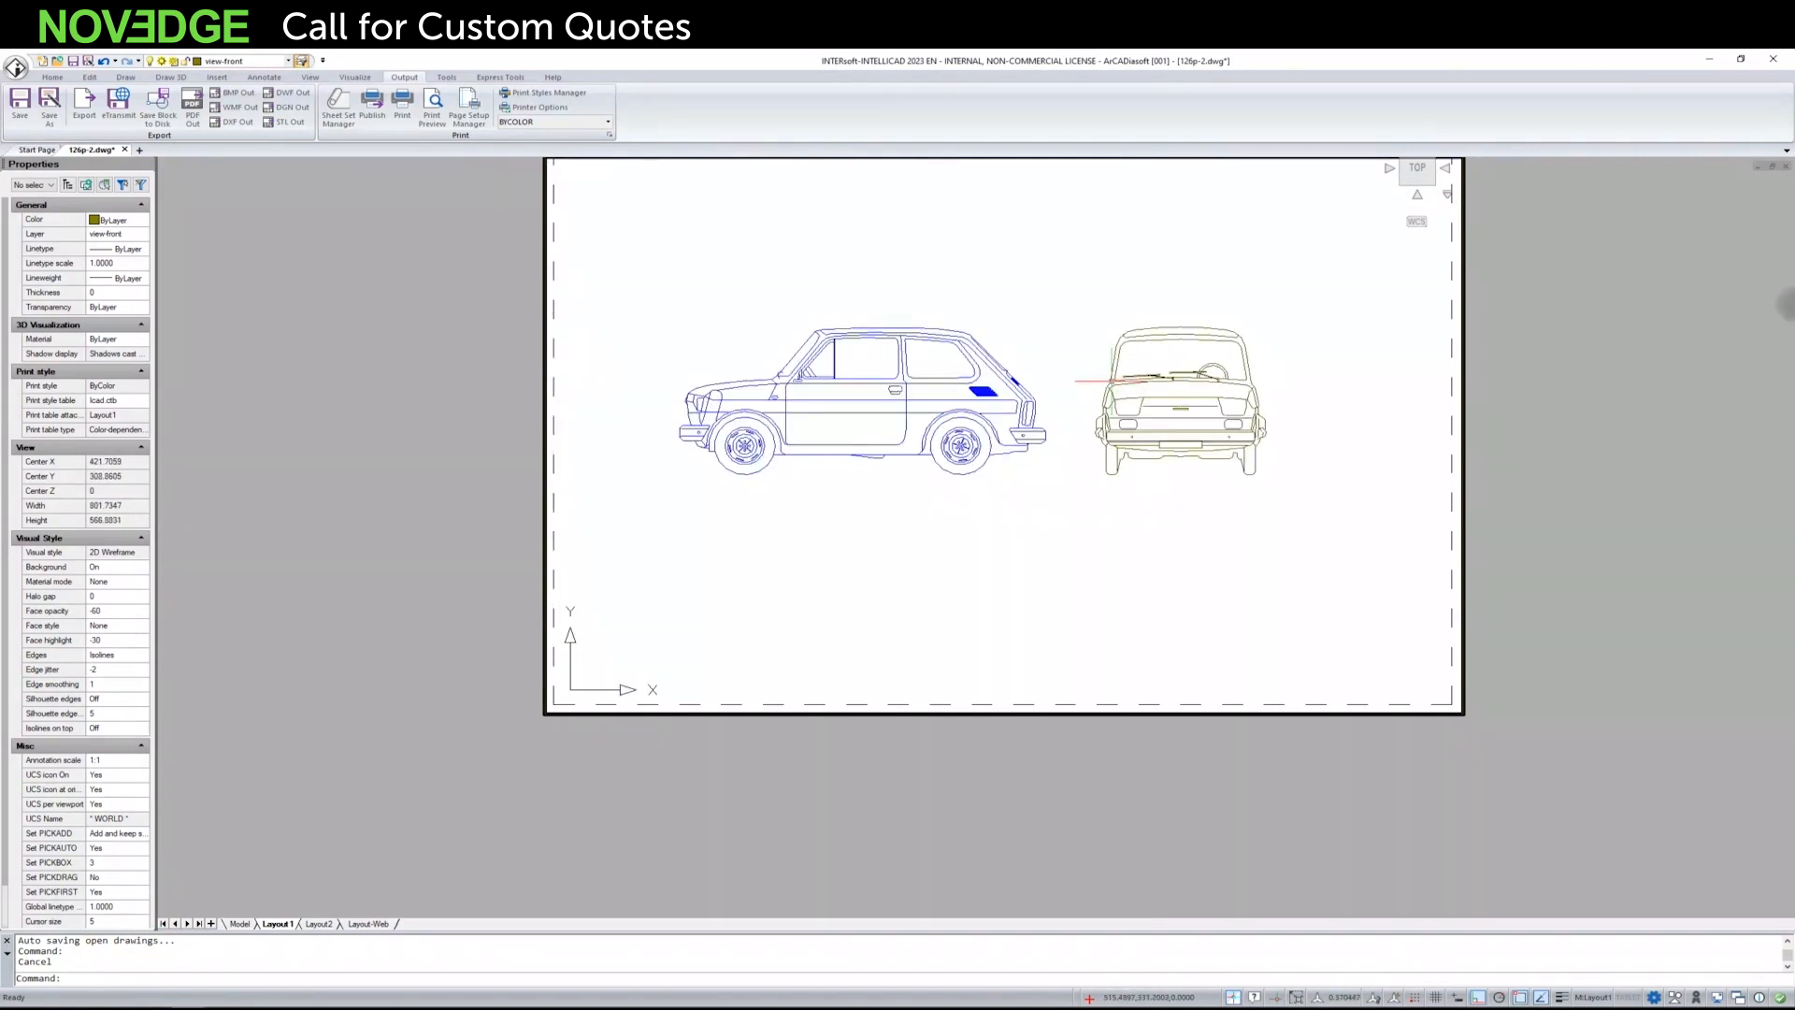
scroll(1122, 383, up, 1)
scroll(1112, 388, down, 1)
scroll(1111, 388, down, 1)
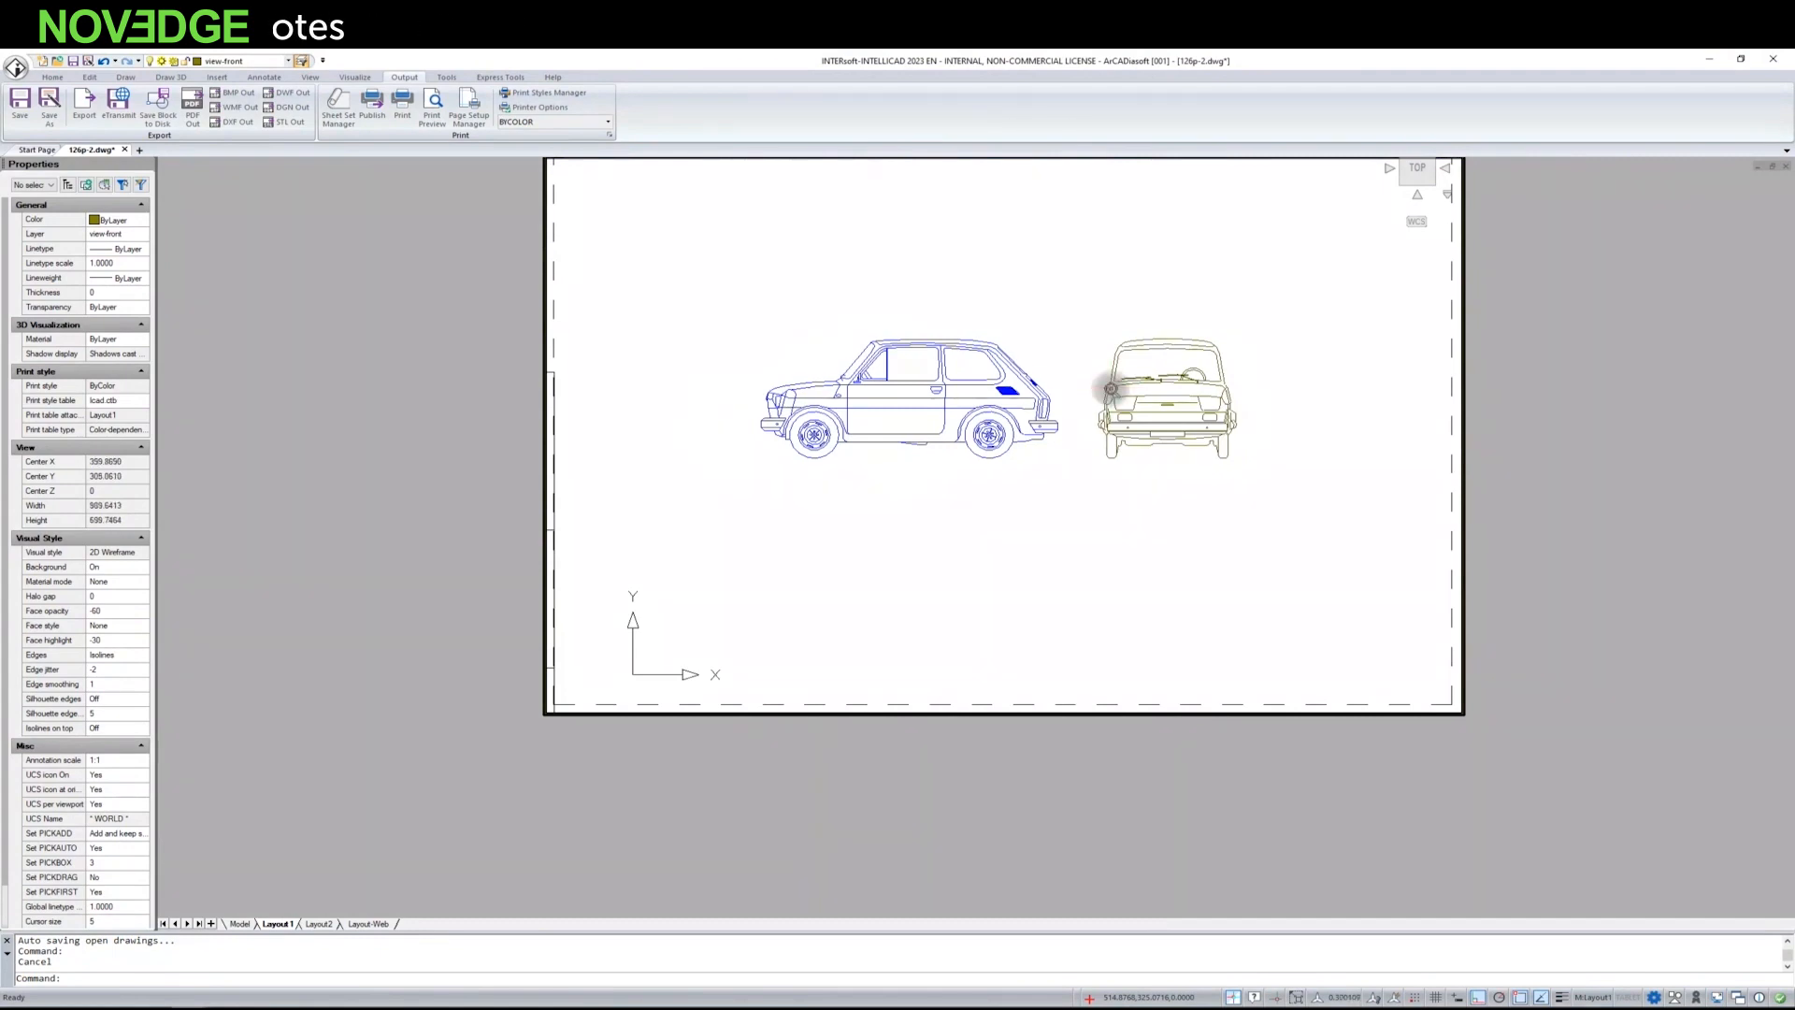
scroll(1110, 388, up, 1)
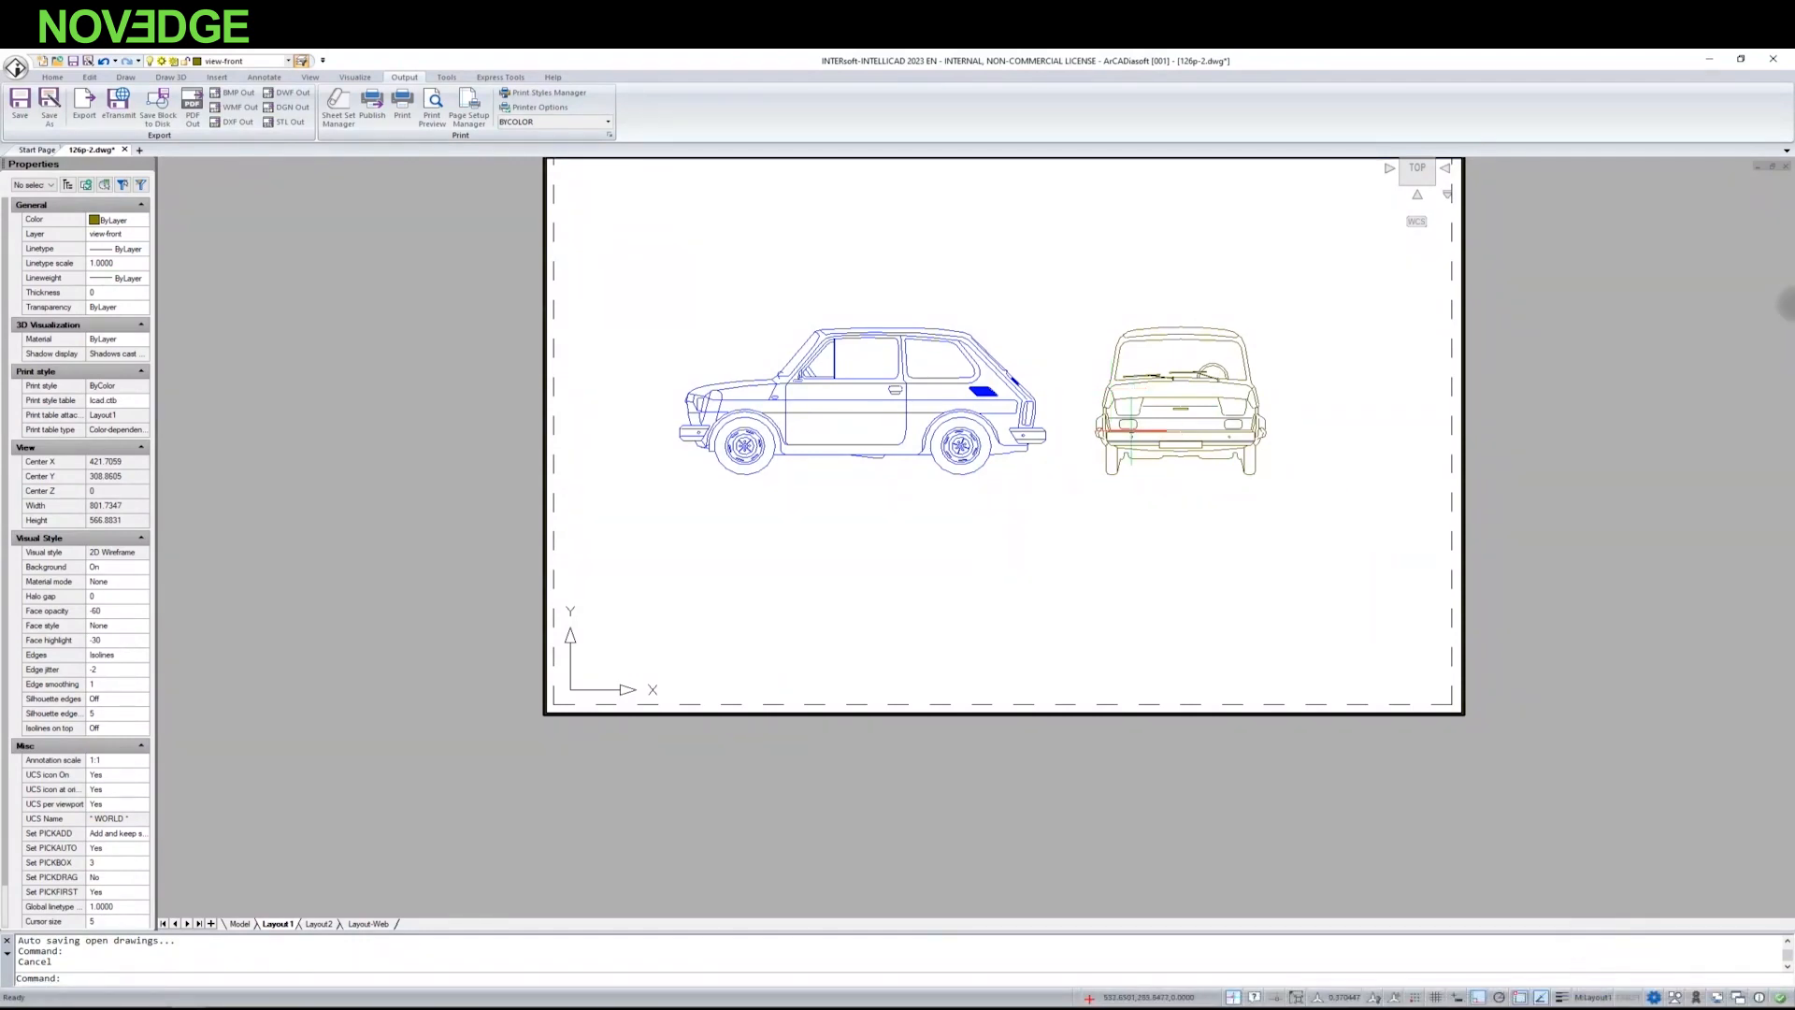
mouse_move(1074, 514)
middle_down()
mouse_move(1062, 541)
mouse_move(1066, 509)
middle_up()
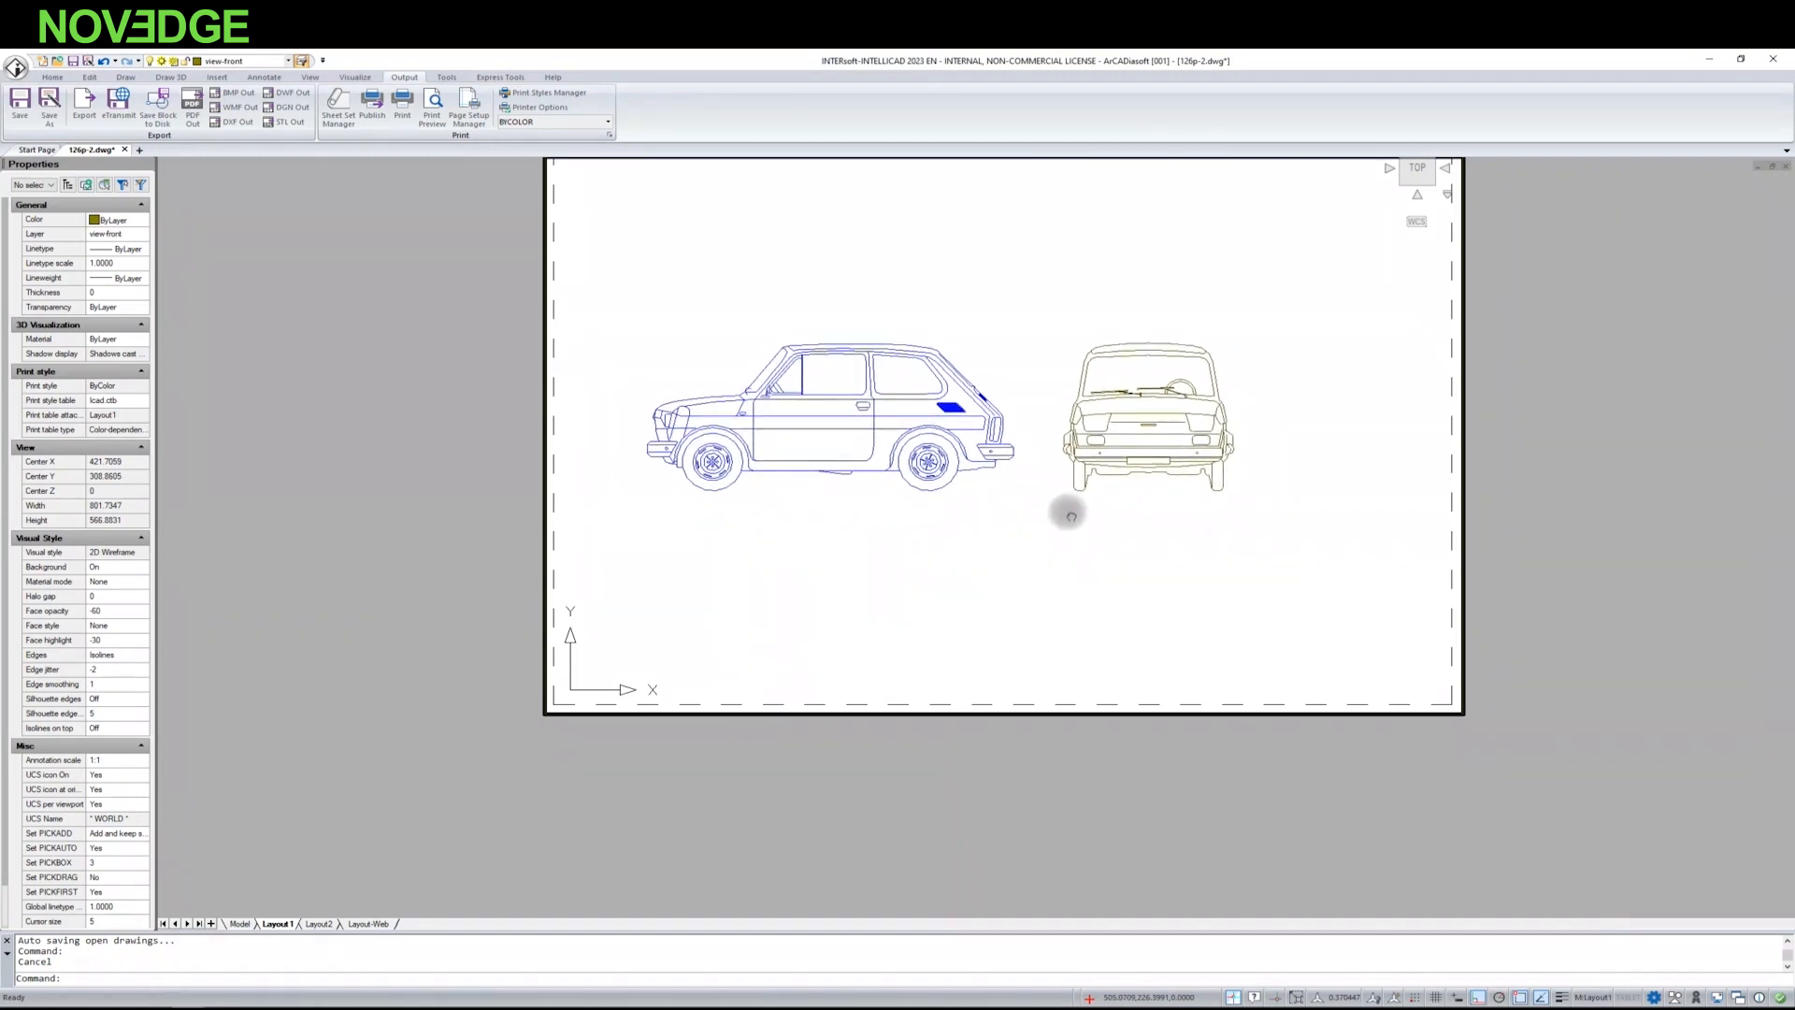
click(1601, 998)
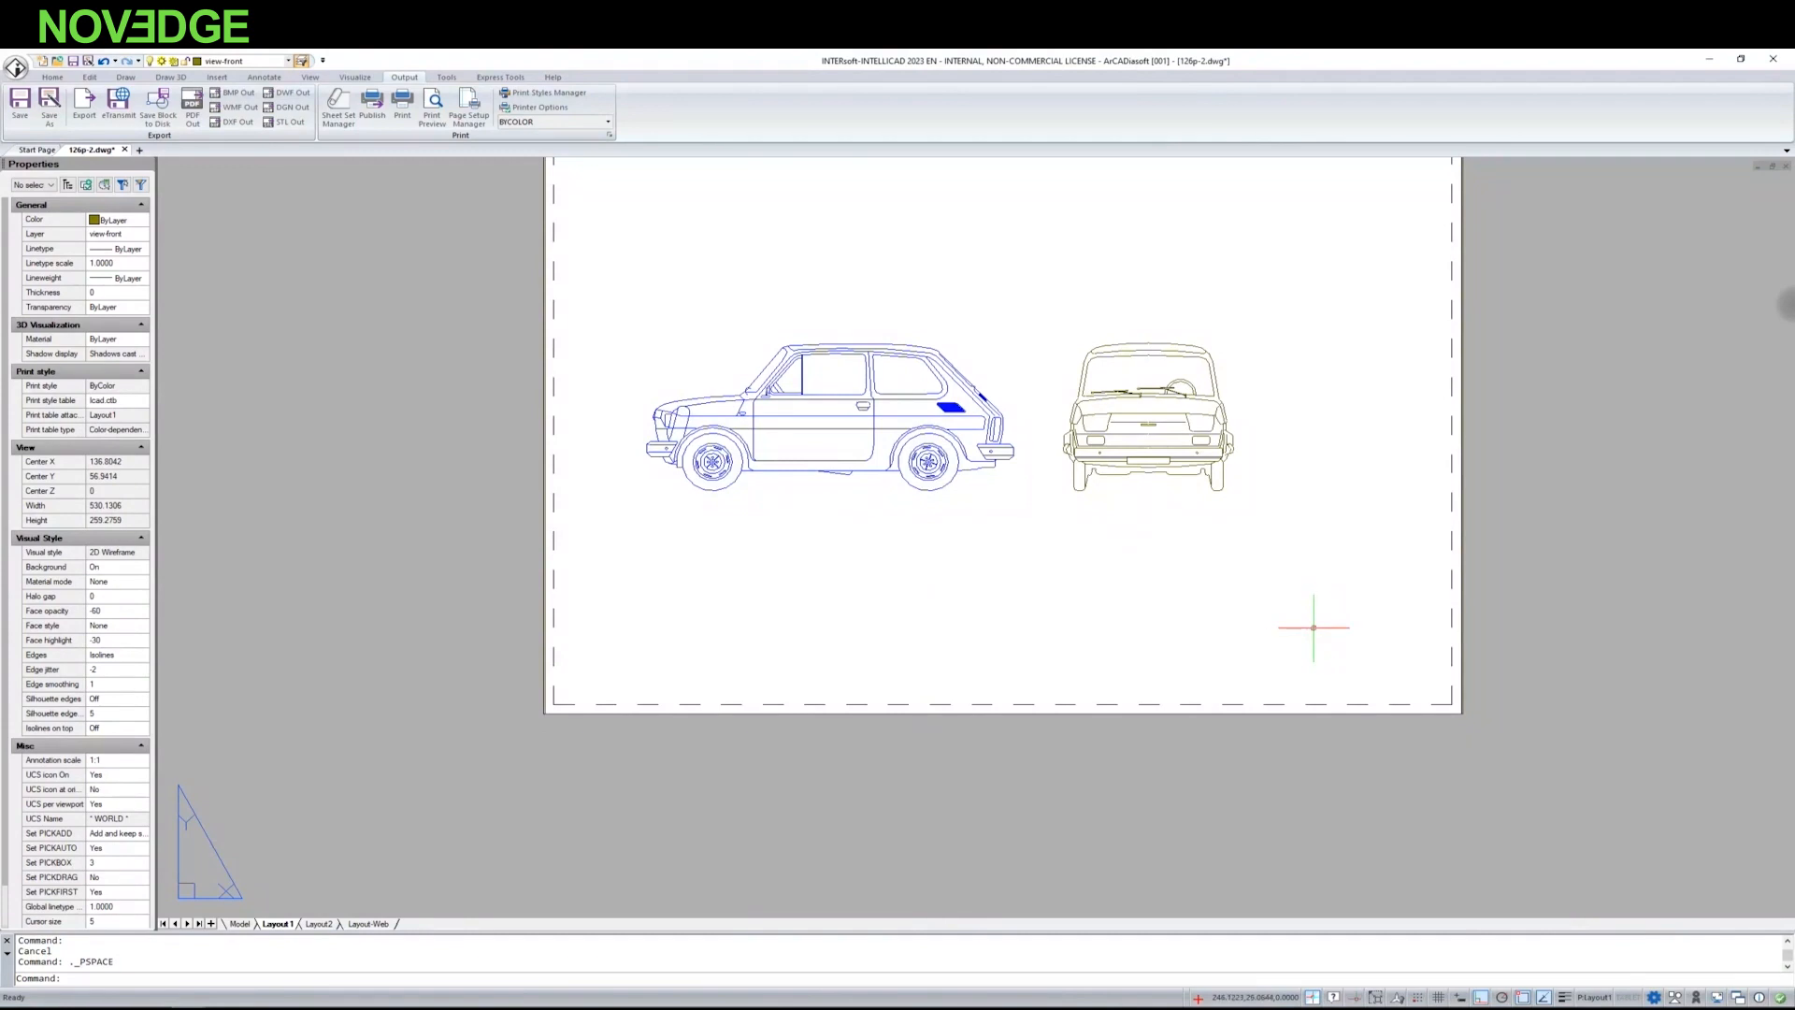
Step: Draw a rectangle about 297 by 70 from the viewport's lower-left corner to the nearest point on its right edge, below the cars
scroll(1082, 761, down, 3)
scroll(1188, 607, up, 2)
scroll(1187, 607, up, 2)
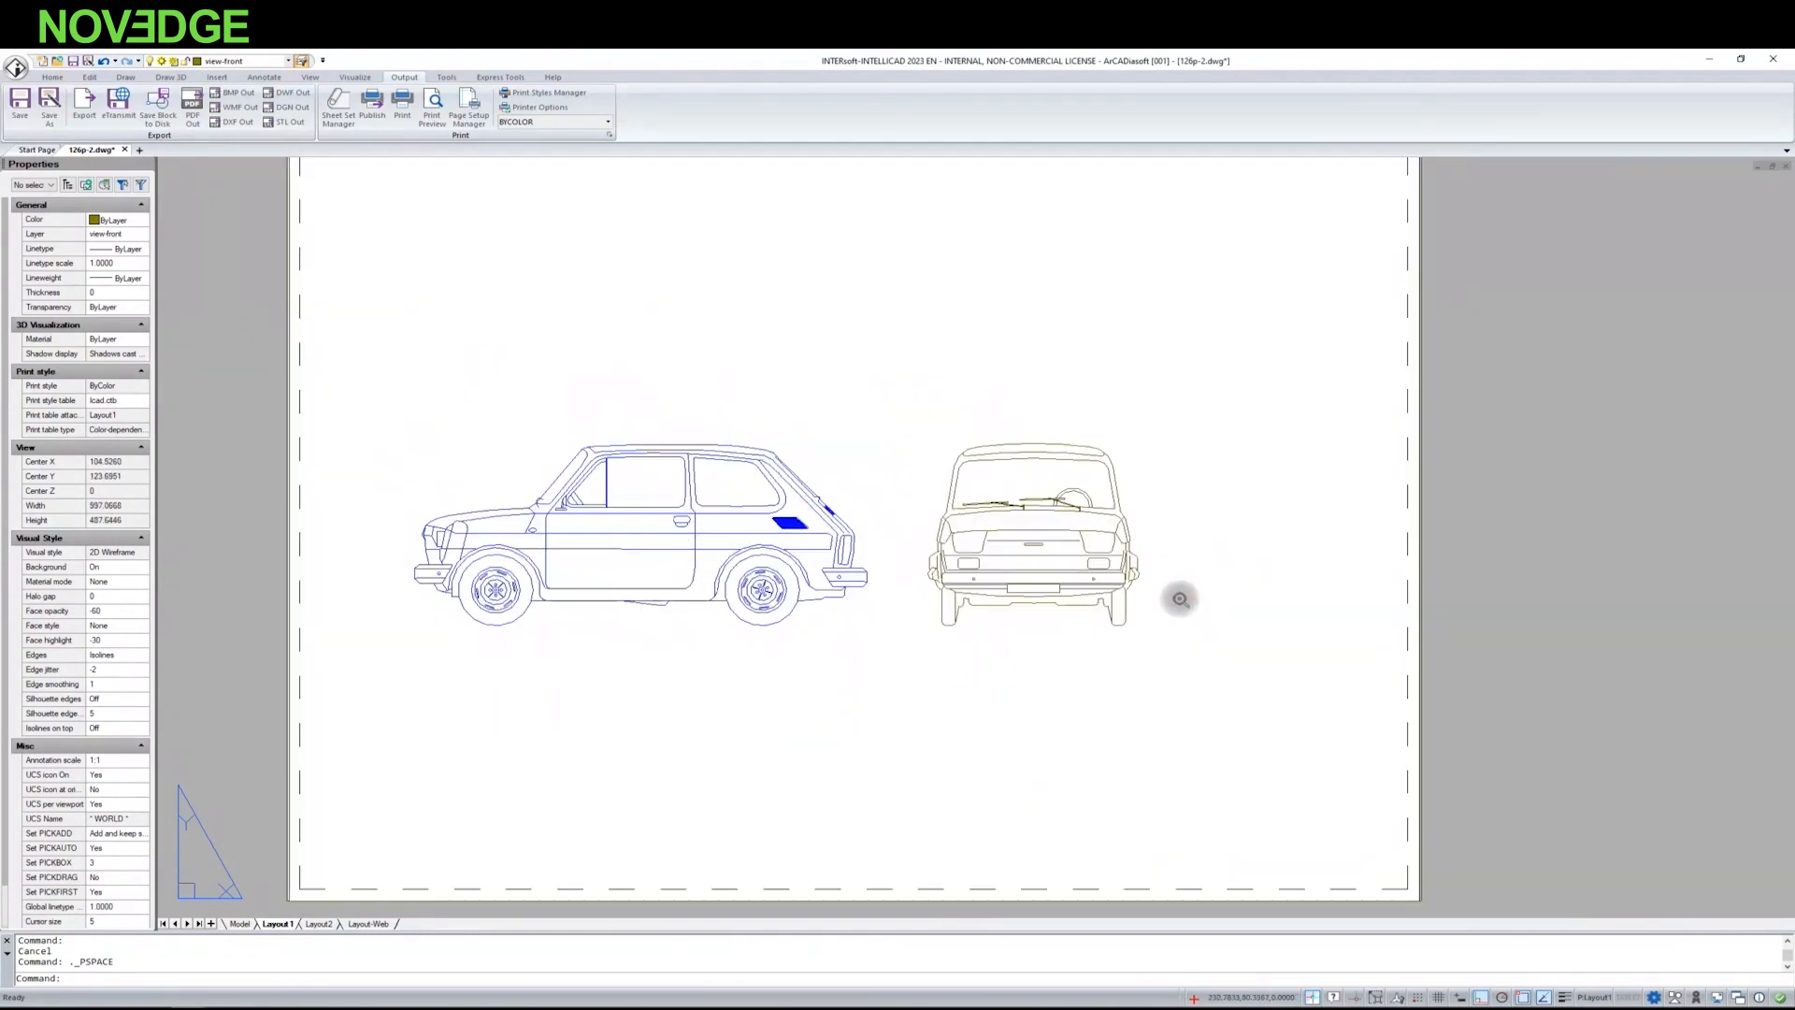
scroll(1179, 612, down, 3)
middle_drag(1136, 631, 962, 581)
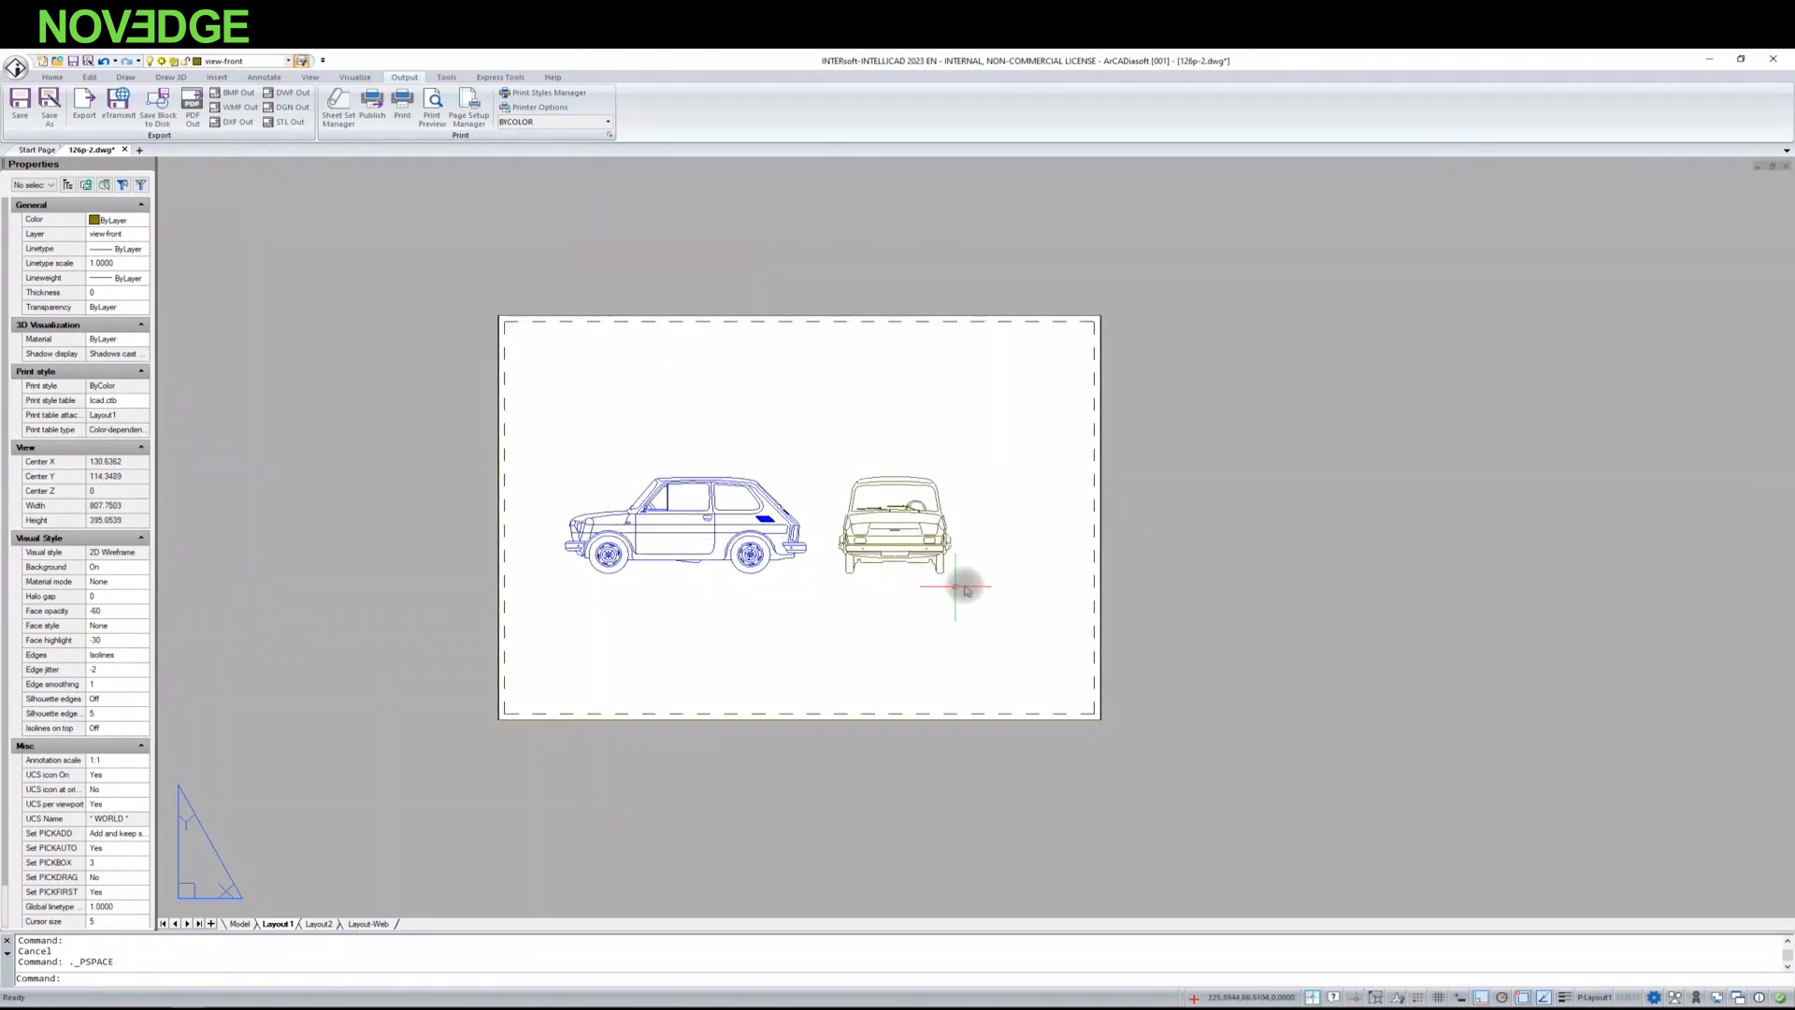
click(54, 77)
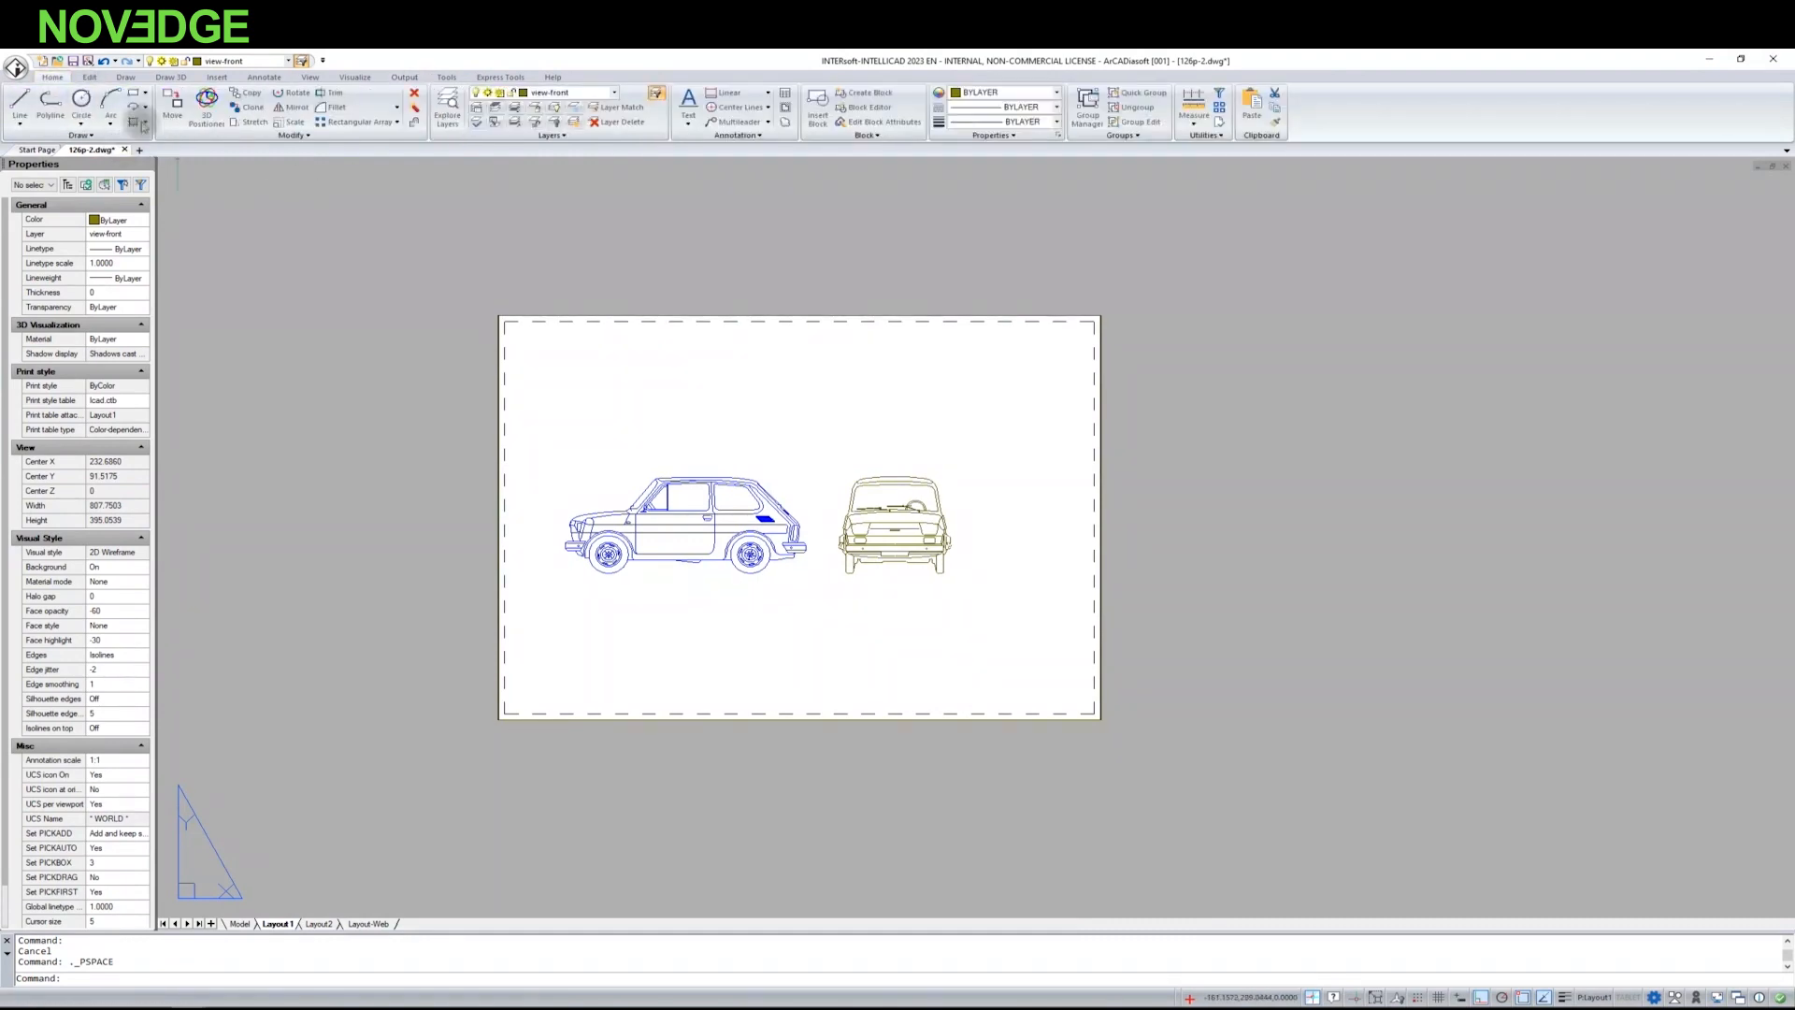
click(132, 93)
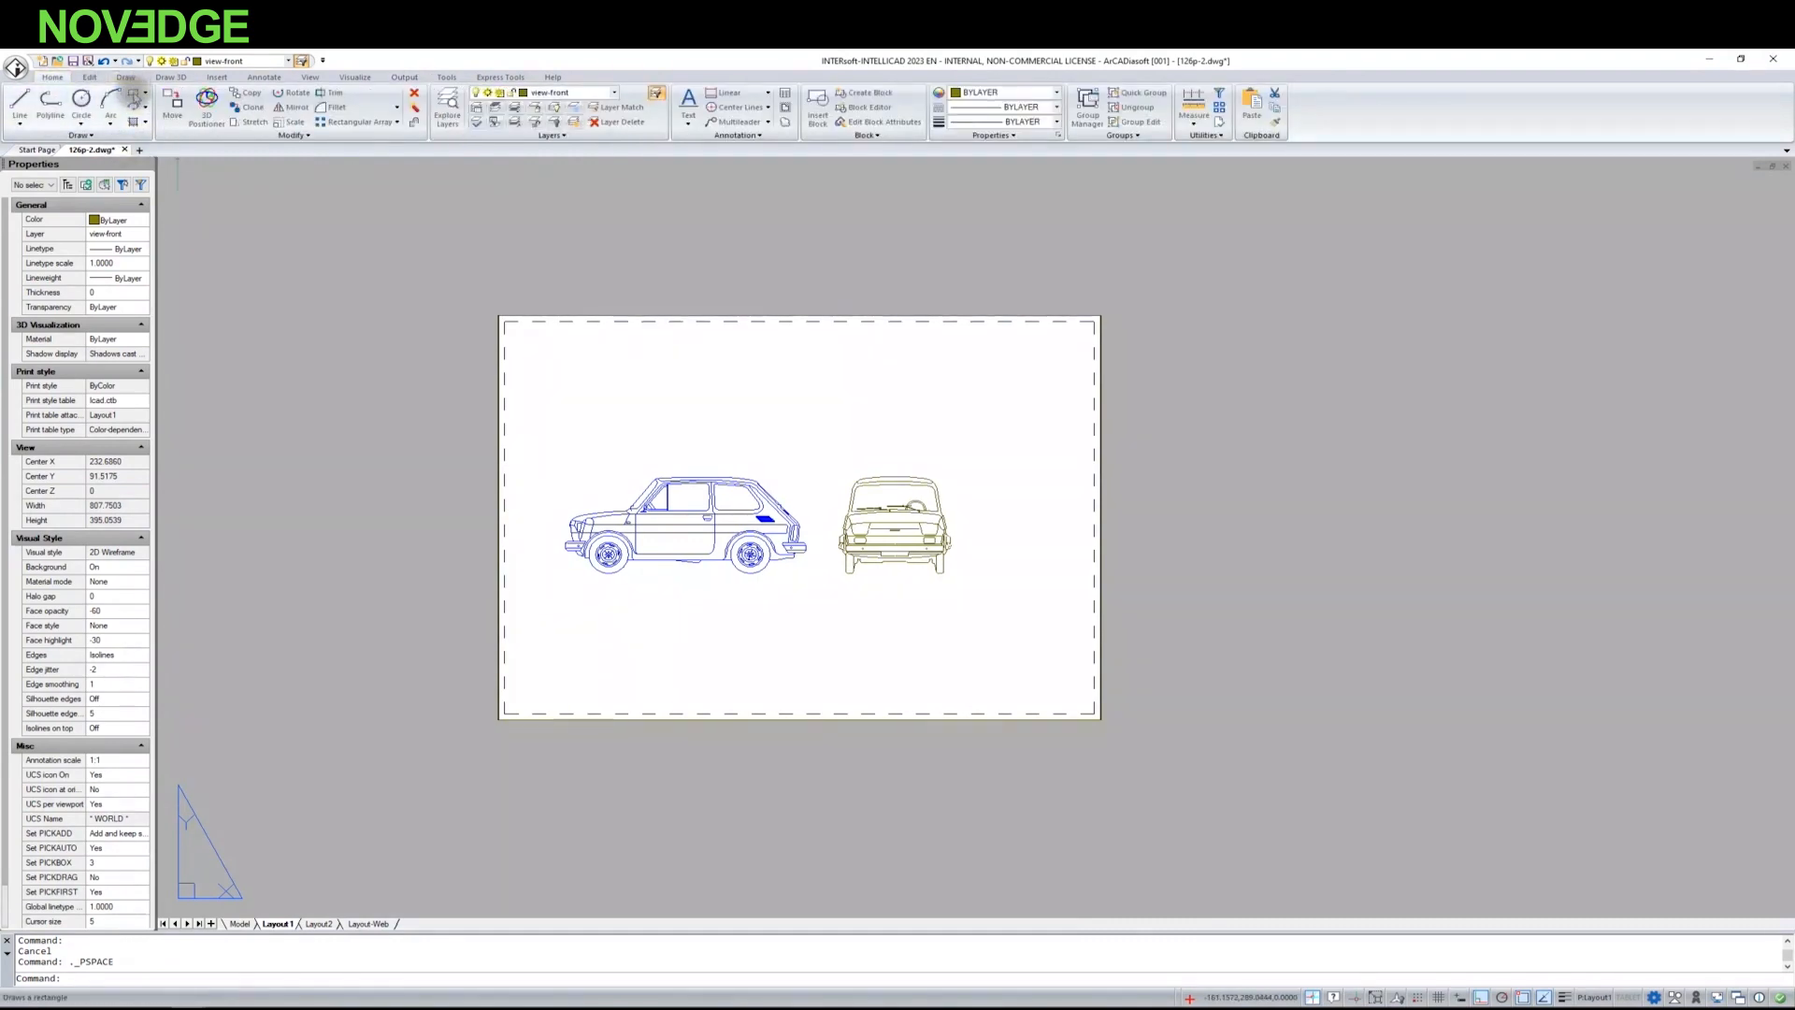
click(499, 719)
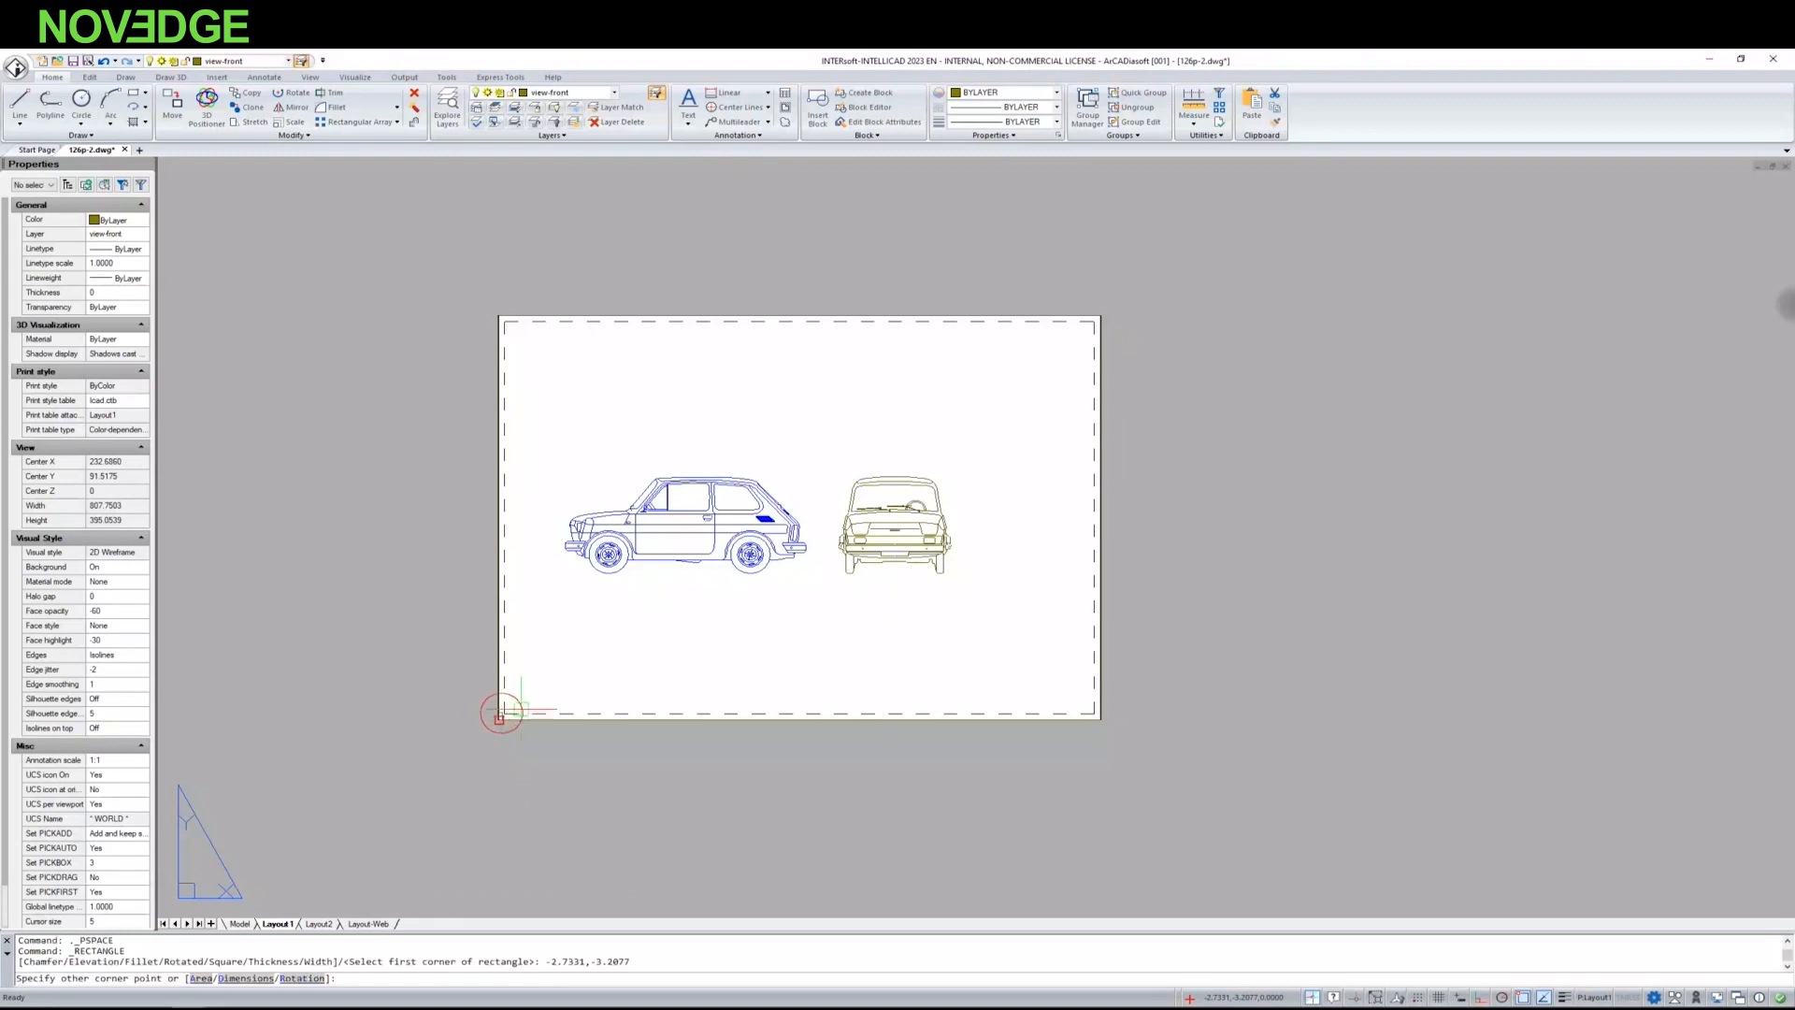
shift+right_click(1104, 596)
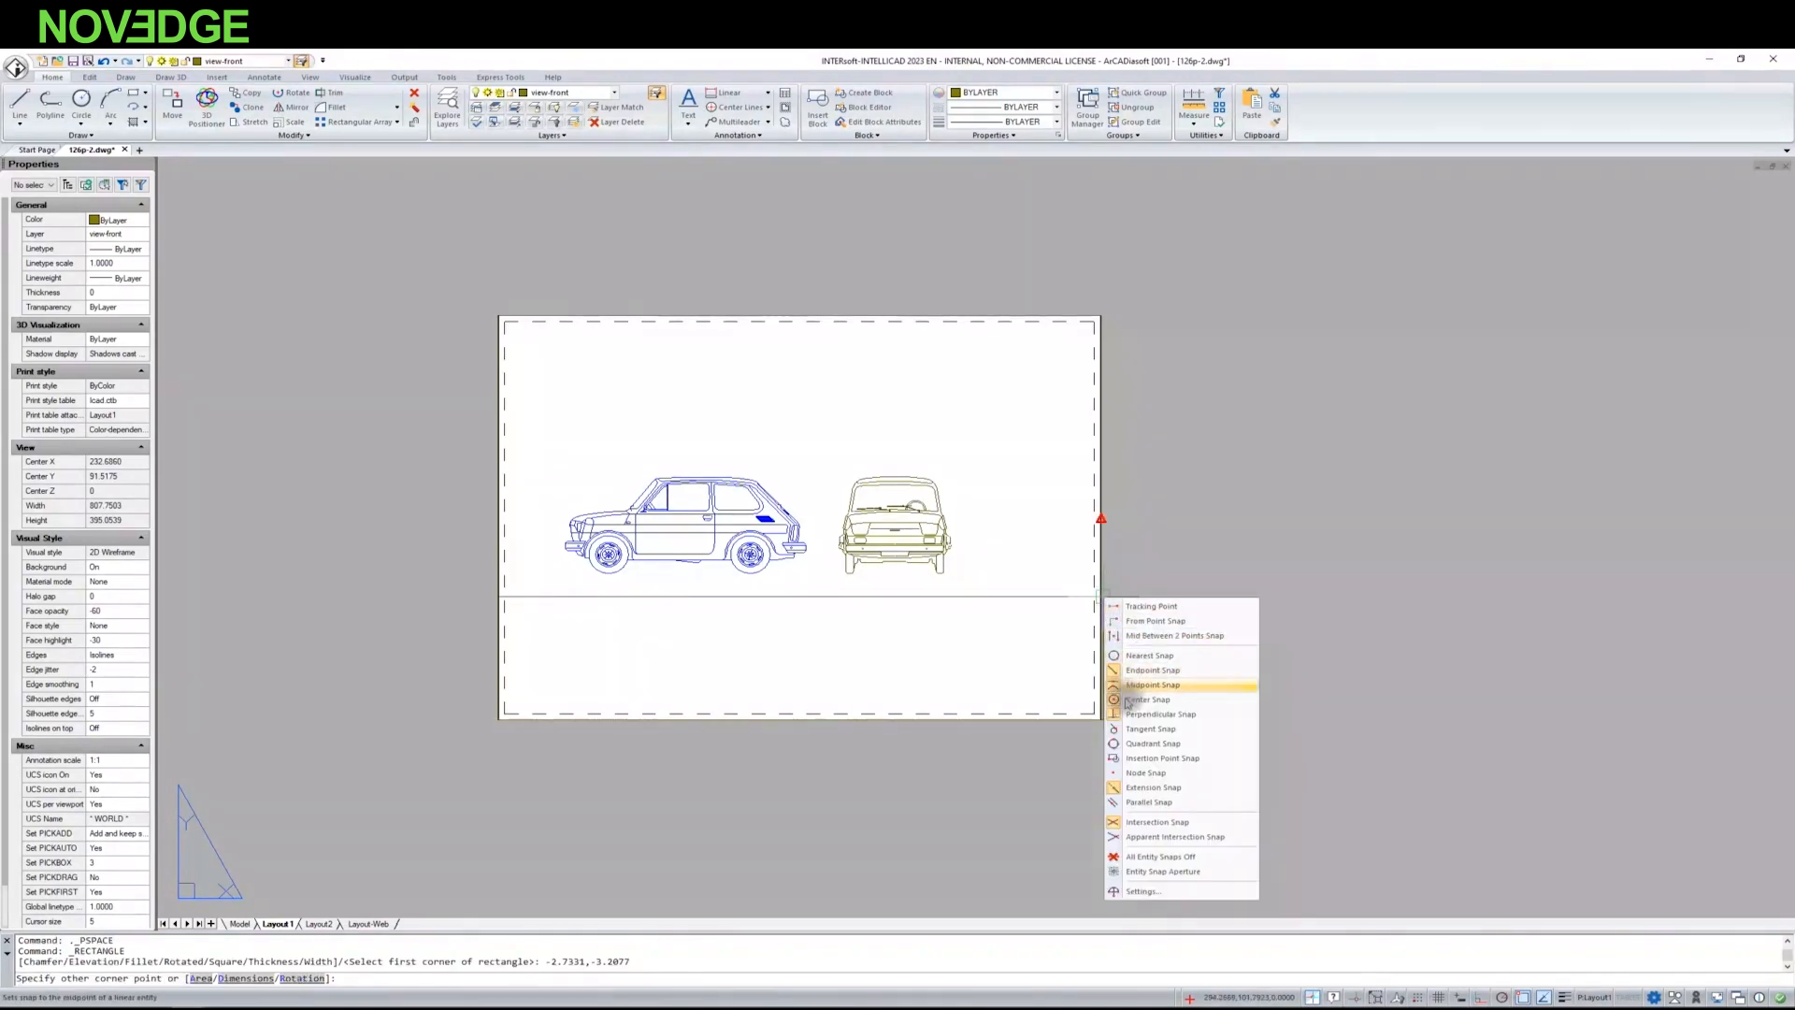
click(1151, 655)
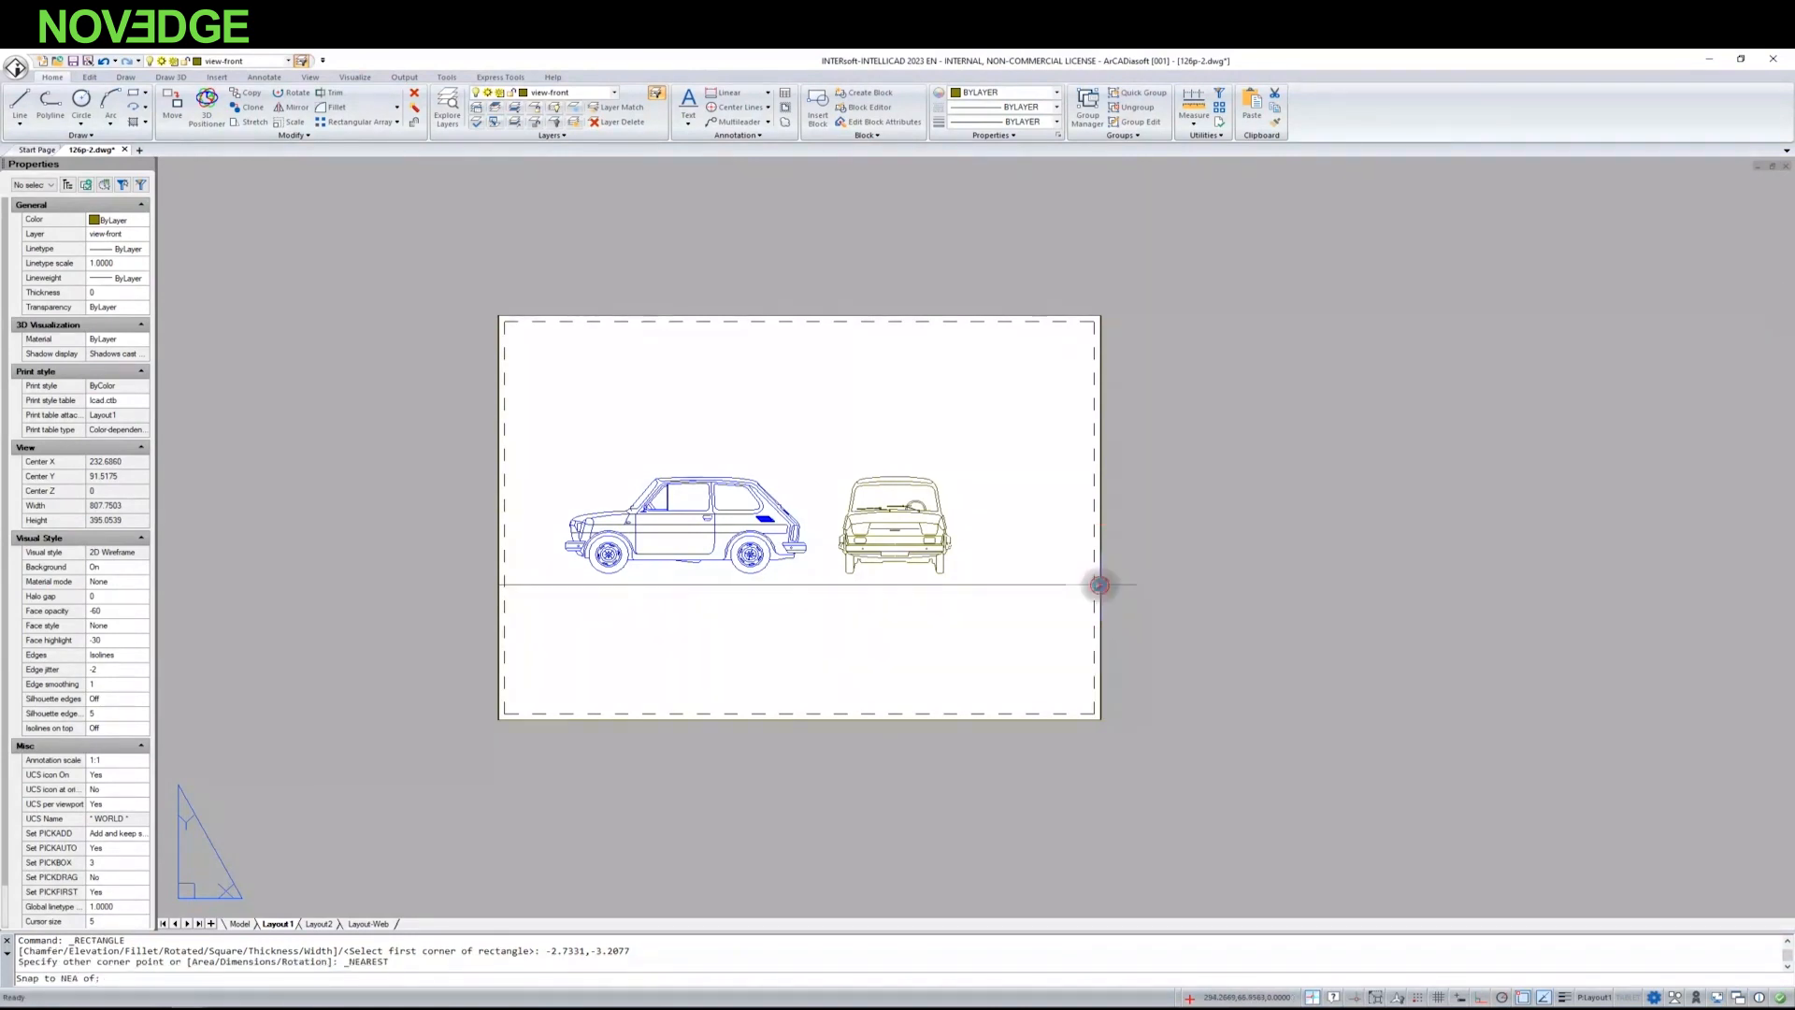
click(1101, 589)
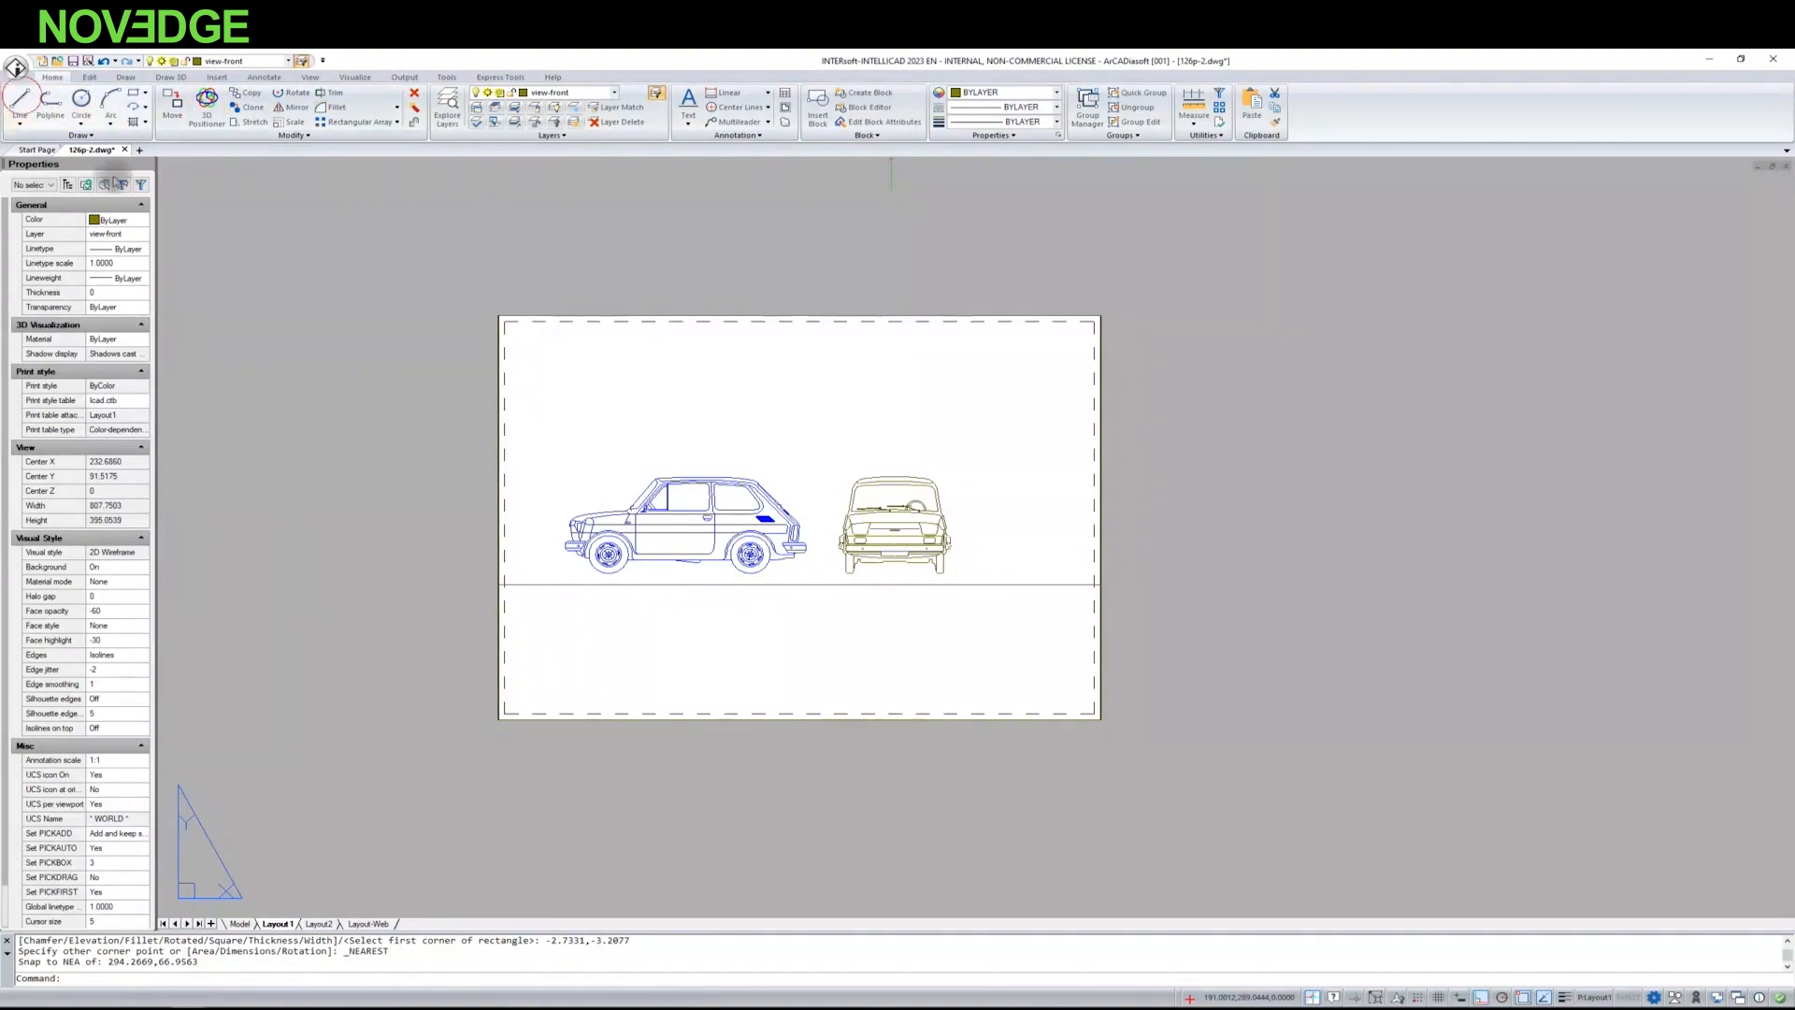
Step: Draw a horizontal line across the rectangle at mid-height, from its left edge to its right edge
click(20, 101)
click(504, 651)
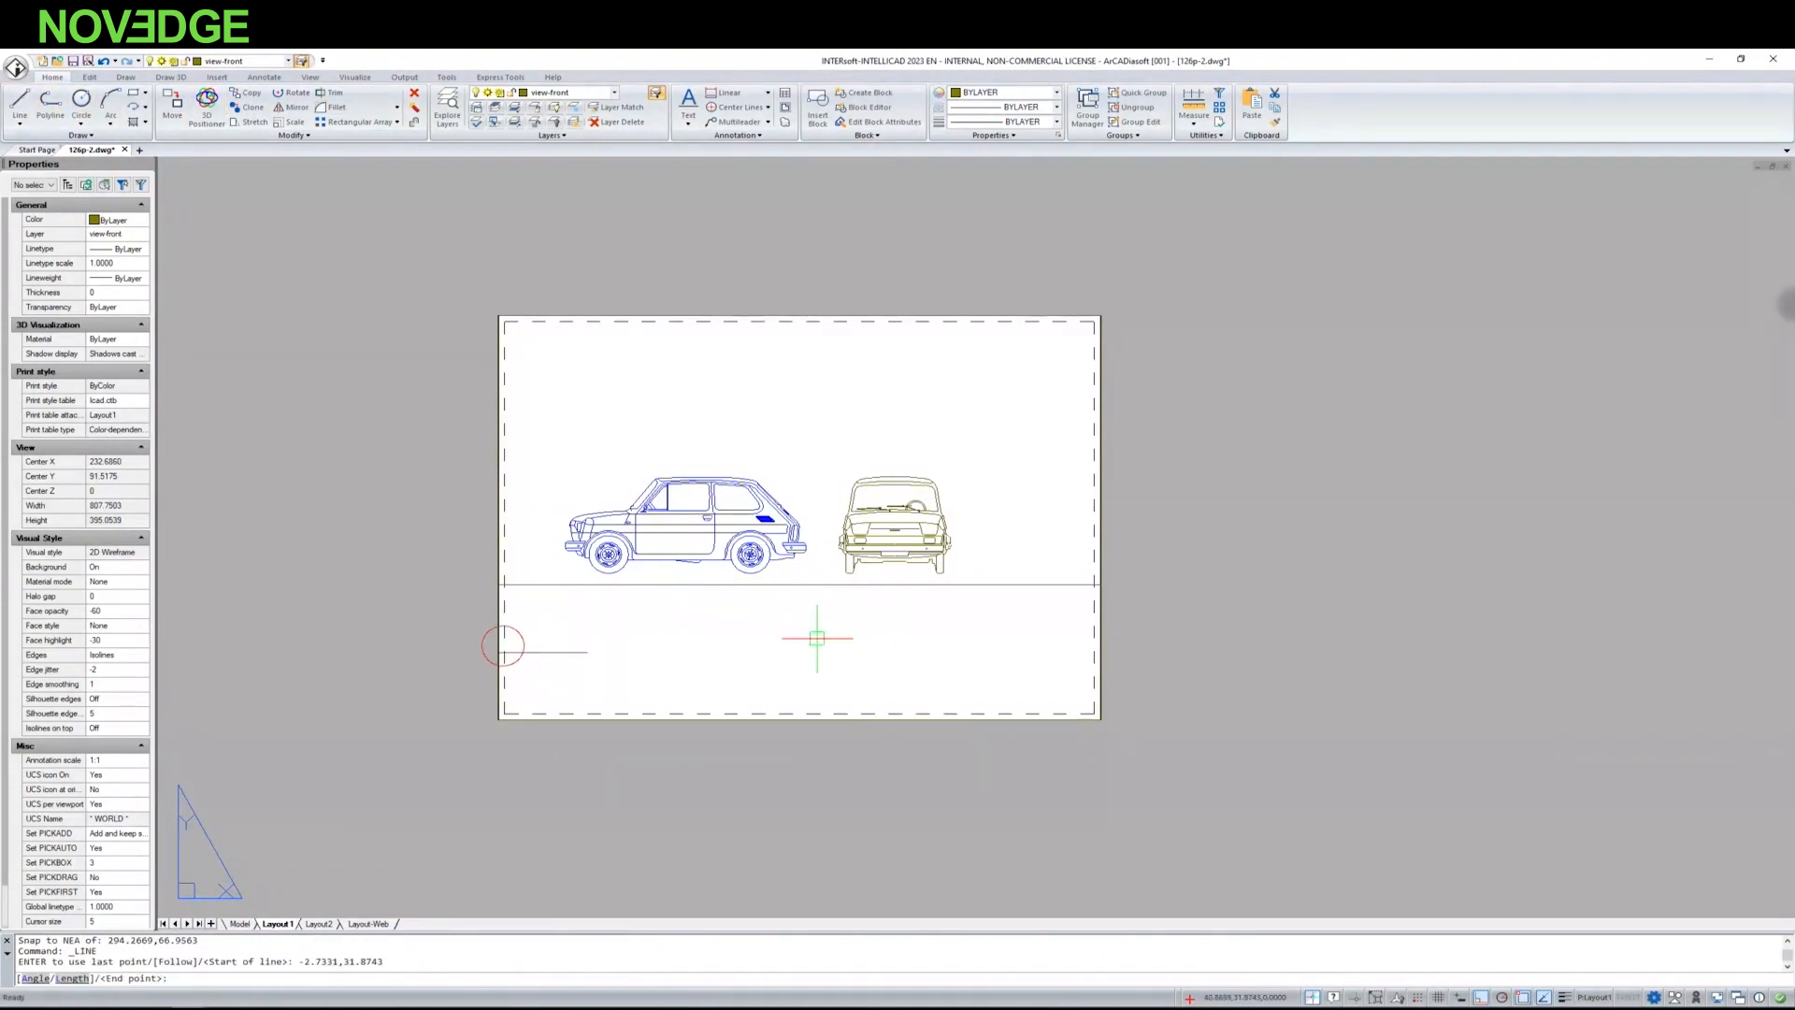
click(1095, 649)
key(Return)
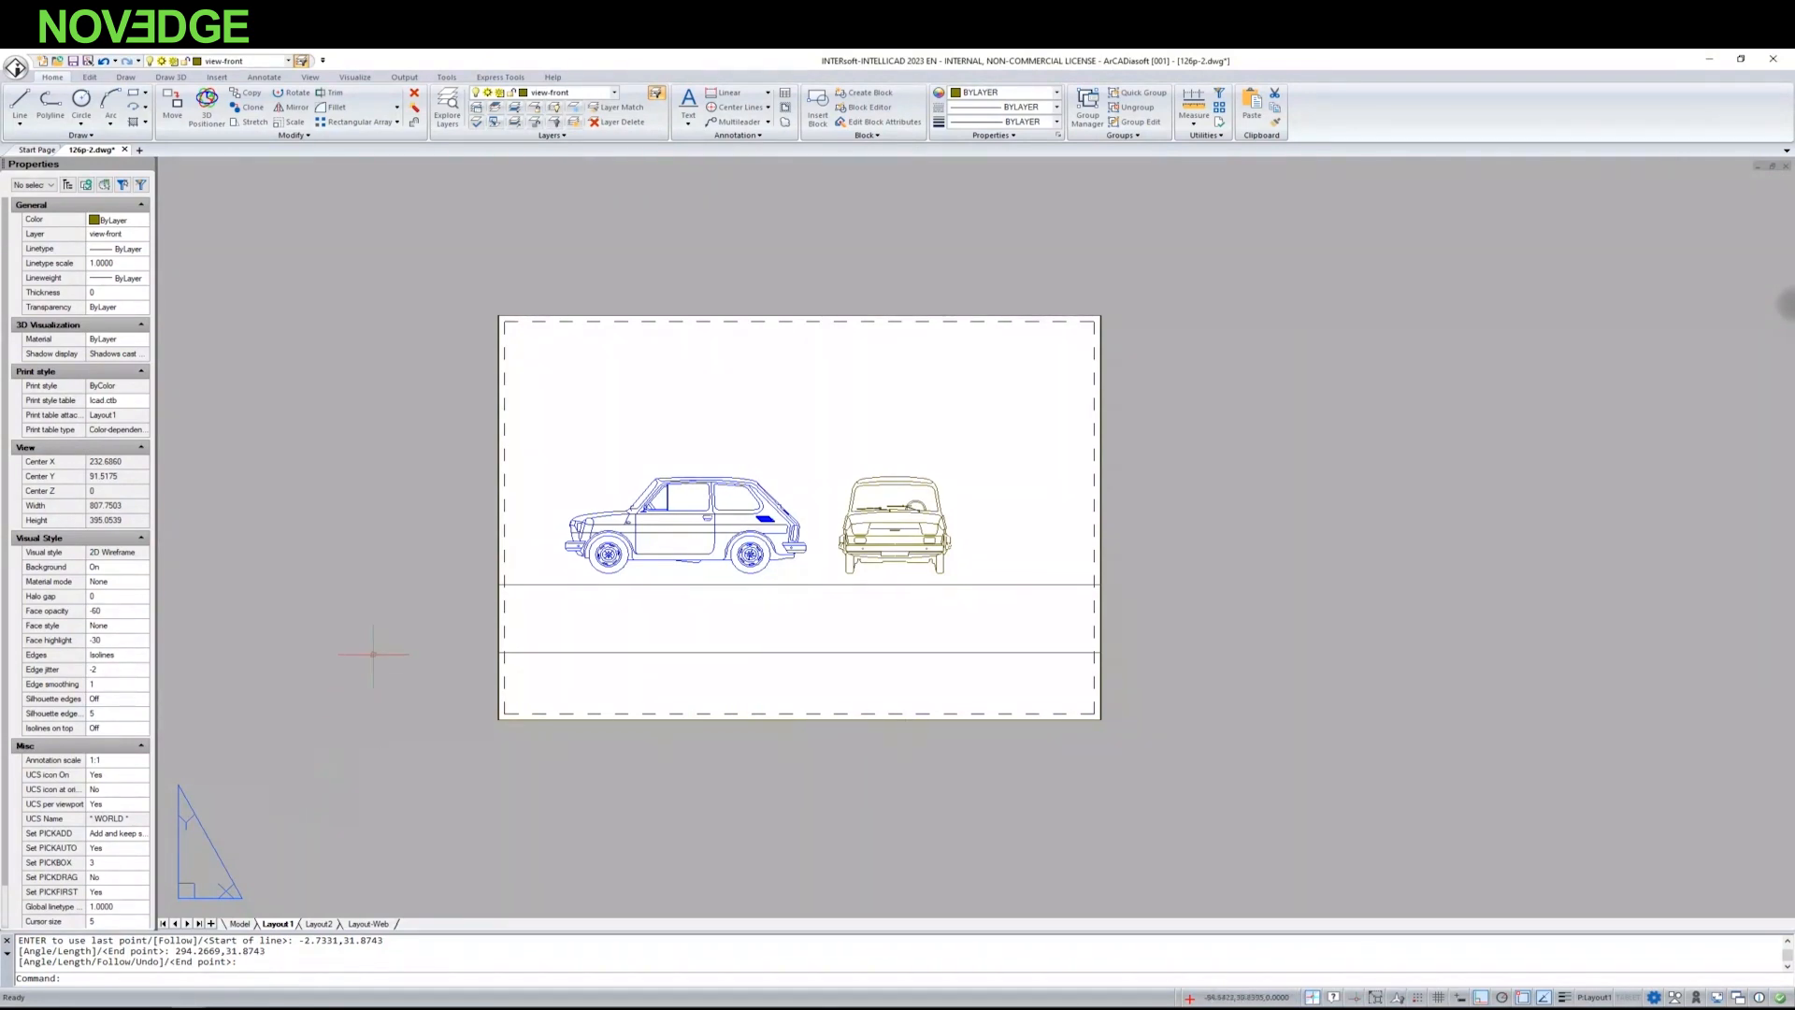
Step: Set the viewport's standard scale to 1:2 in its properties and deselect it
click(499, 428)
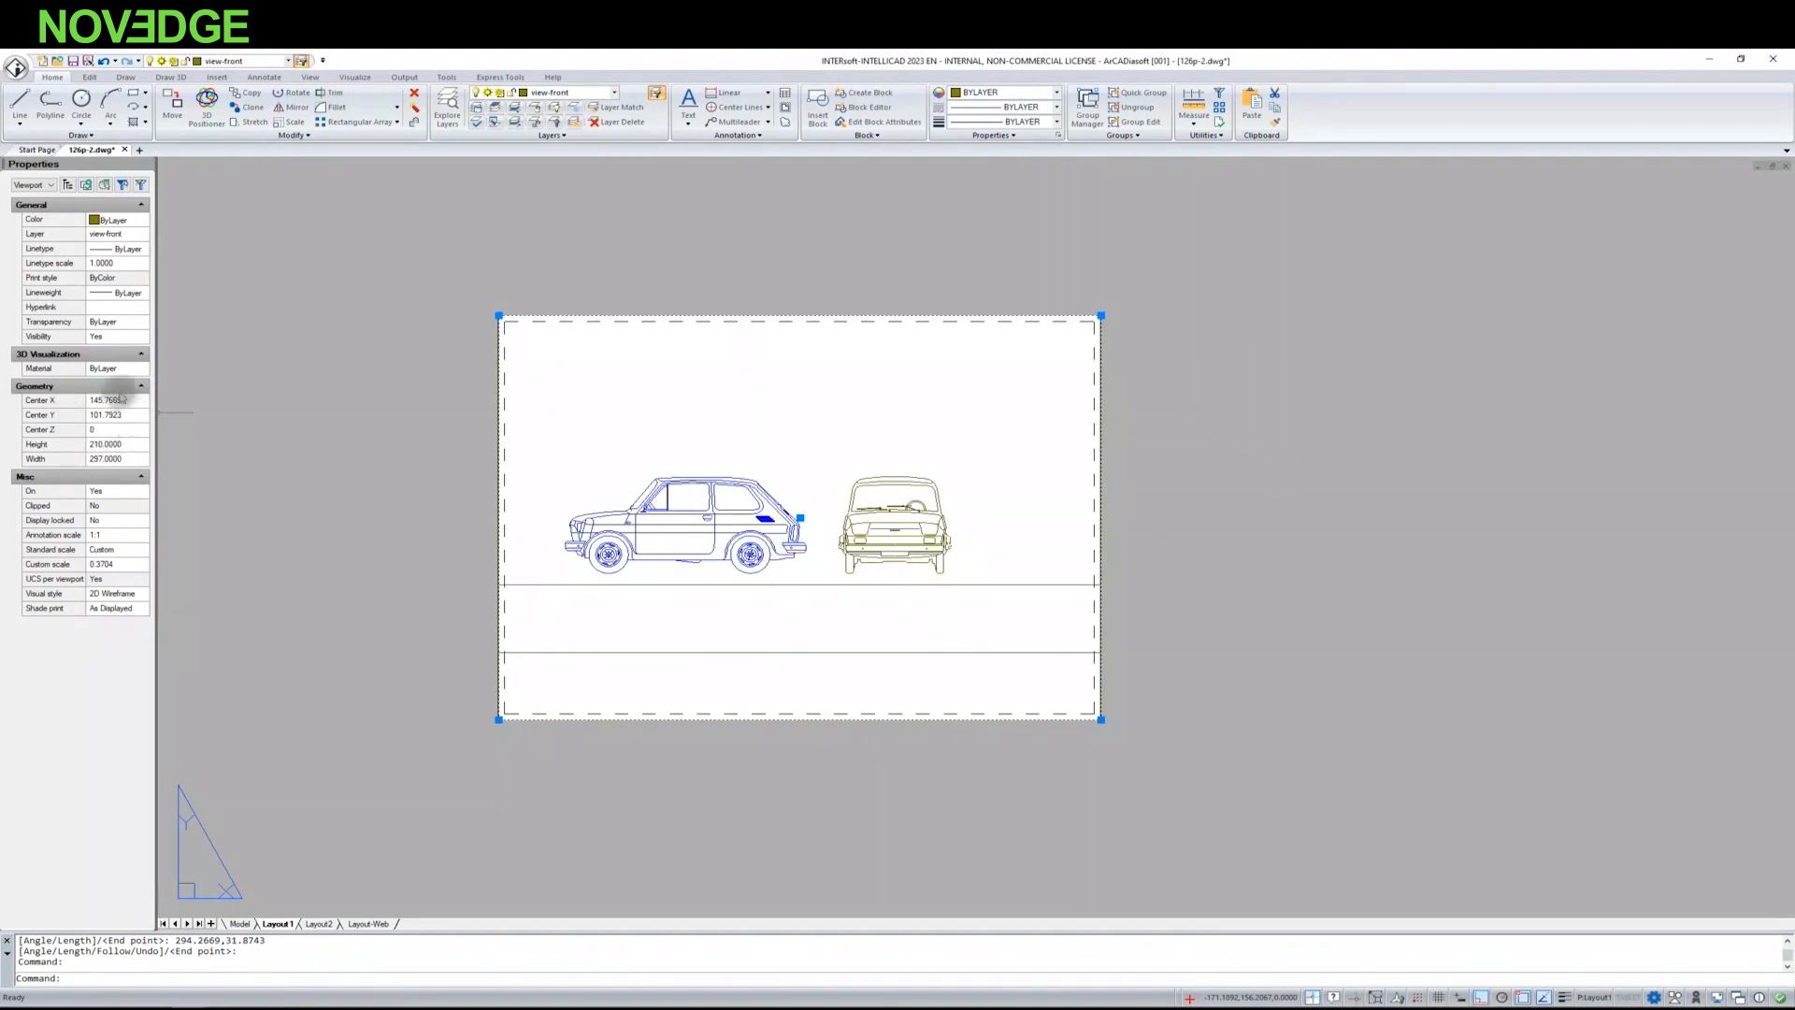
click(140, 551)
click(140, 550)
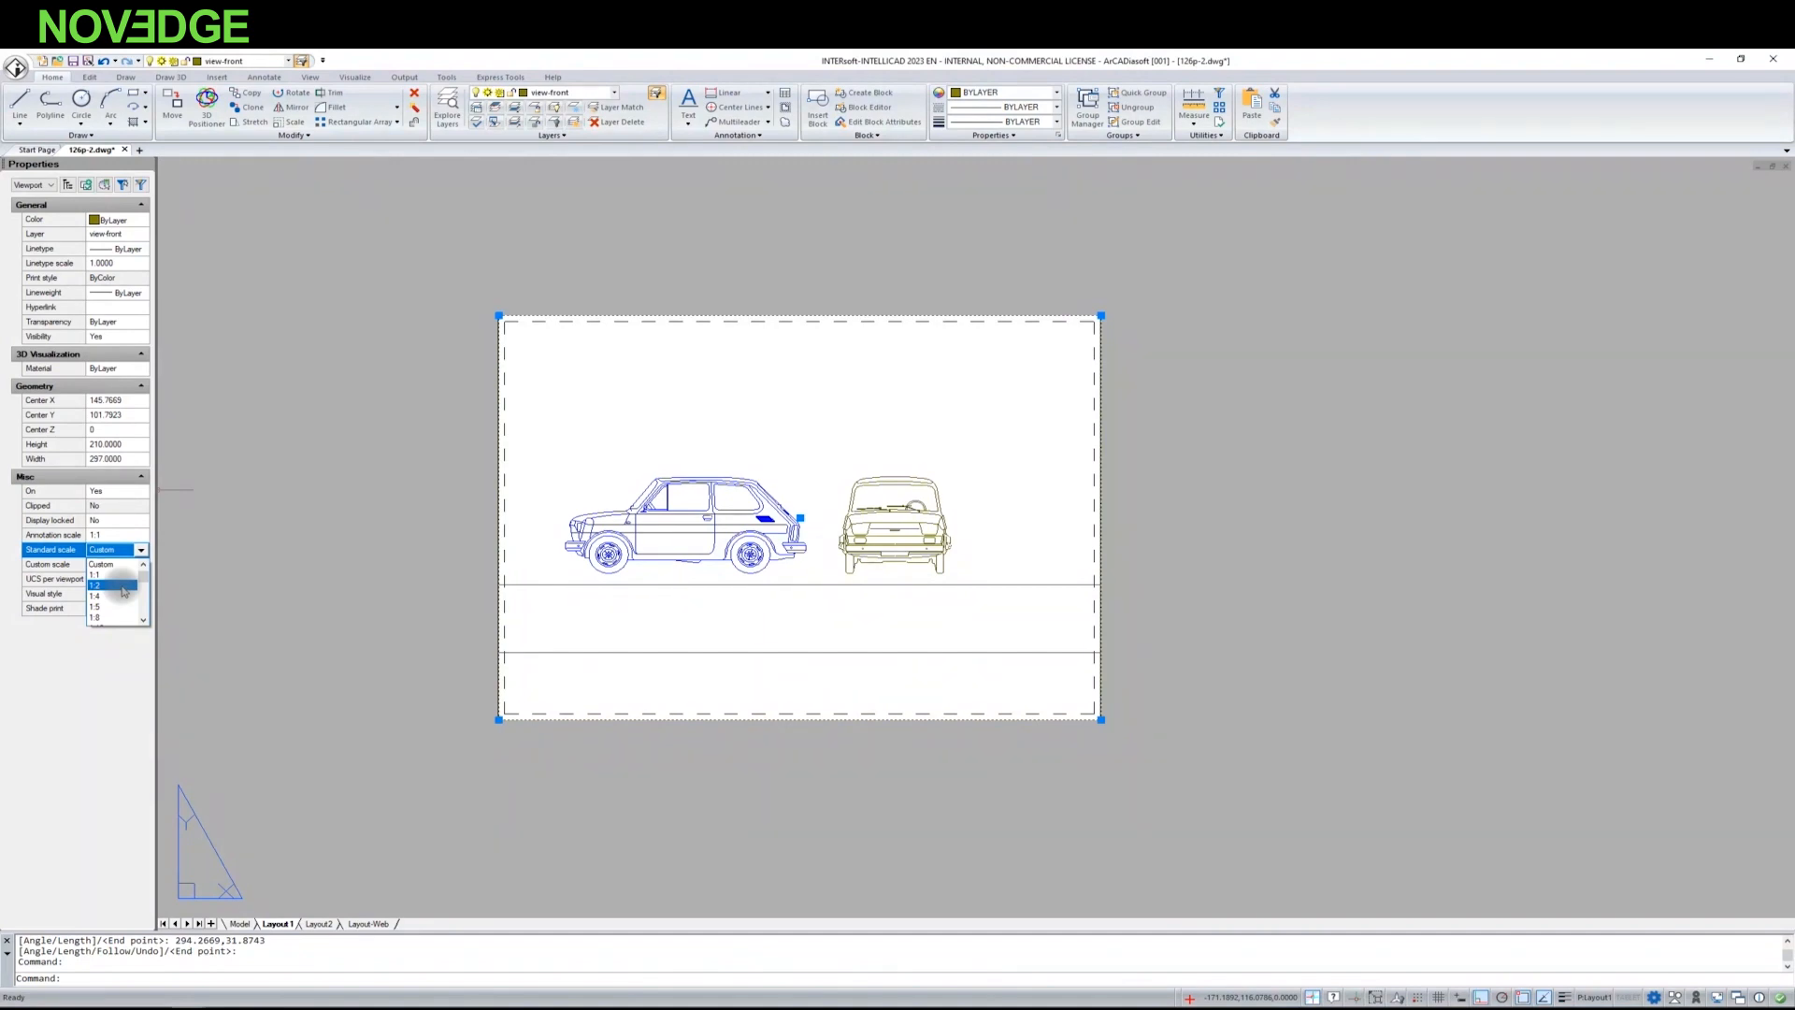
click(113, 586)
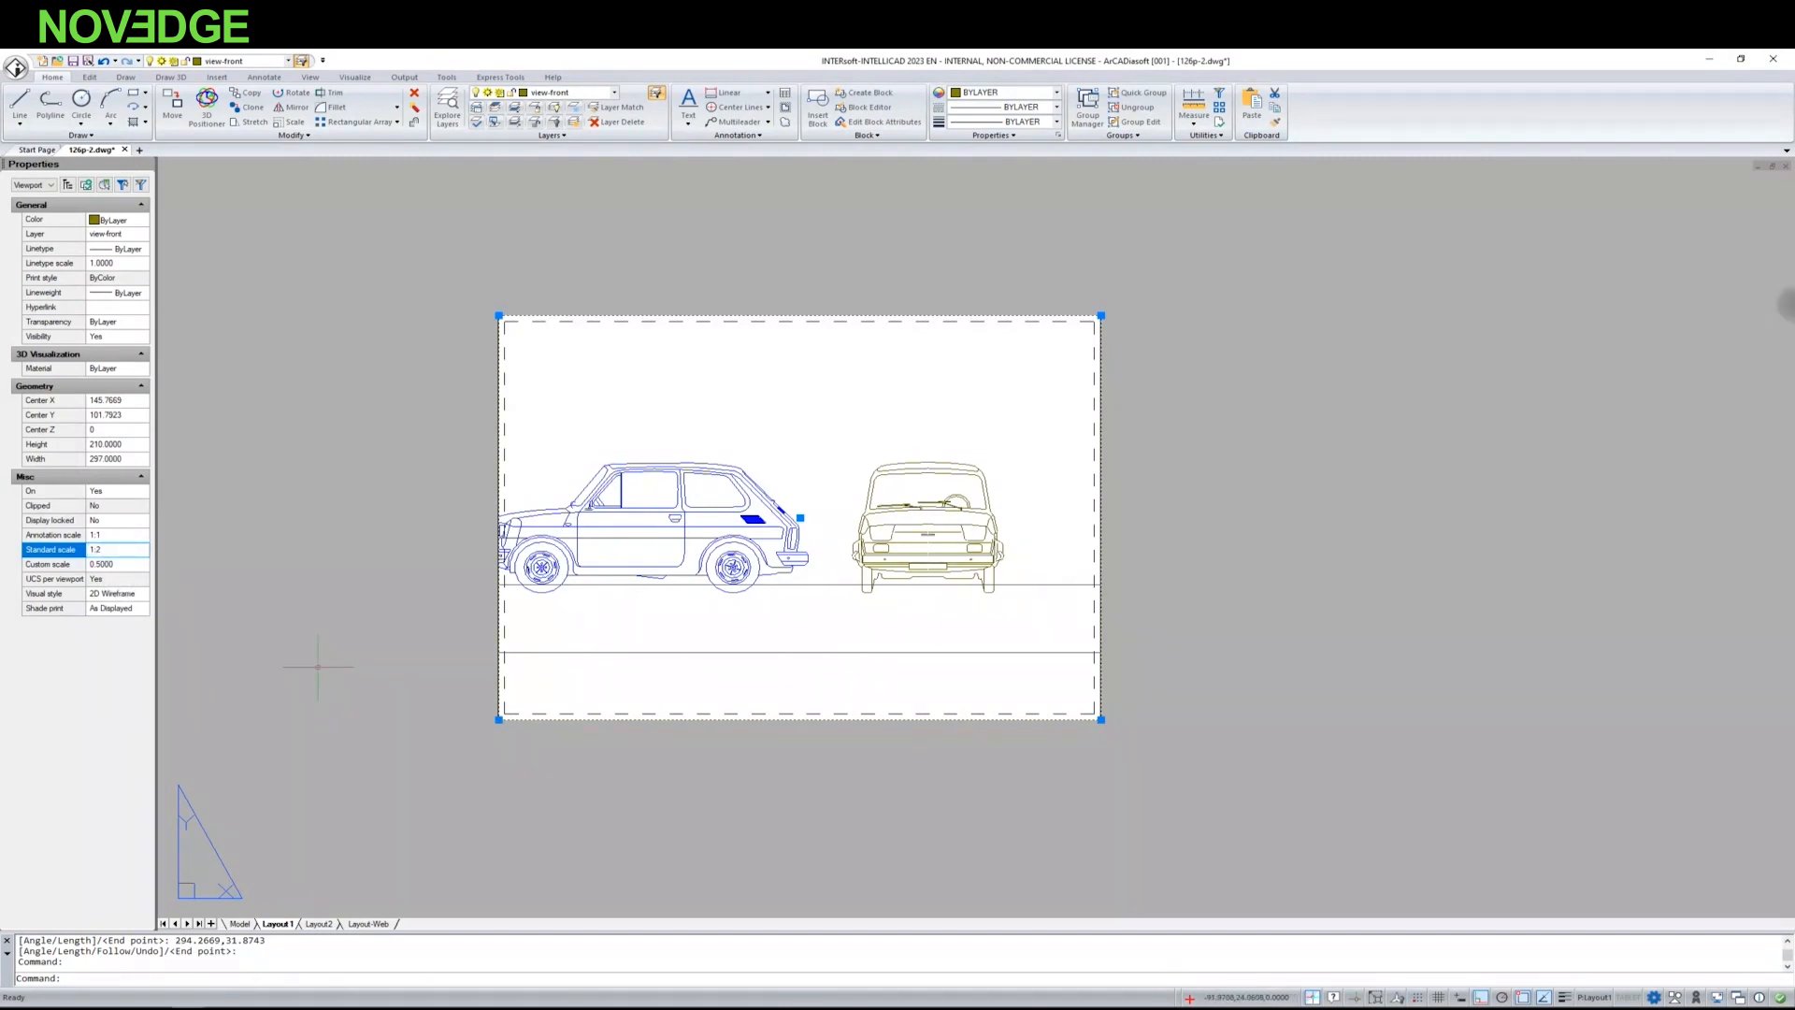
key(Escape)
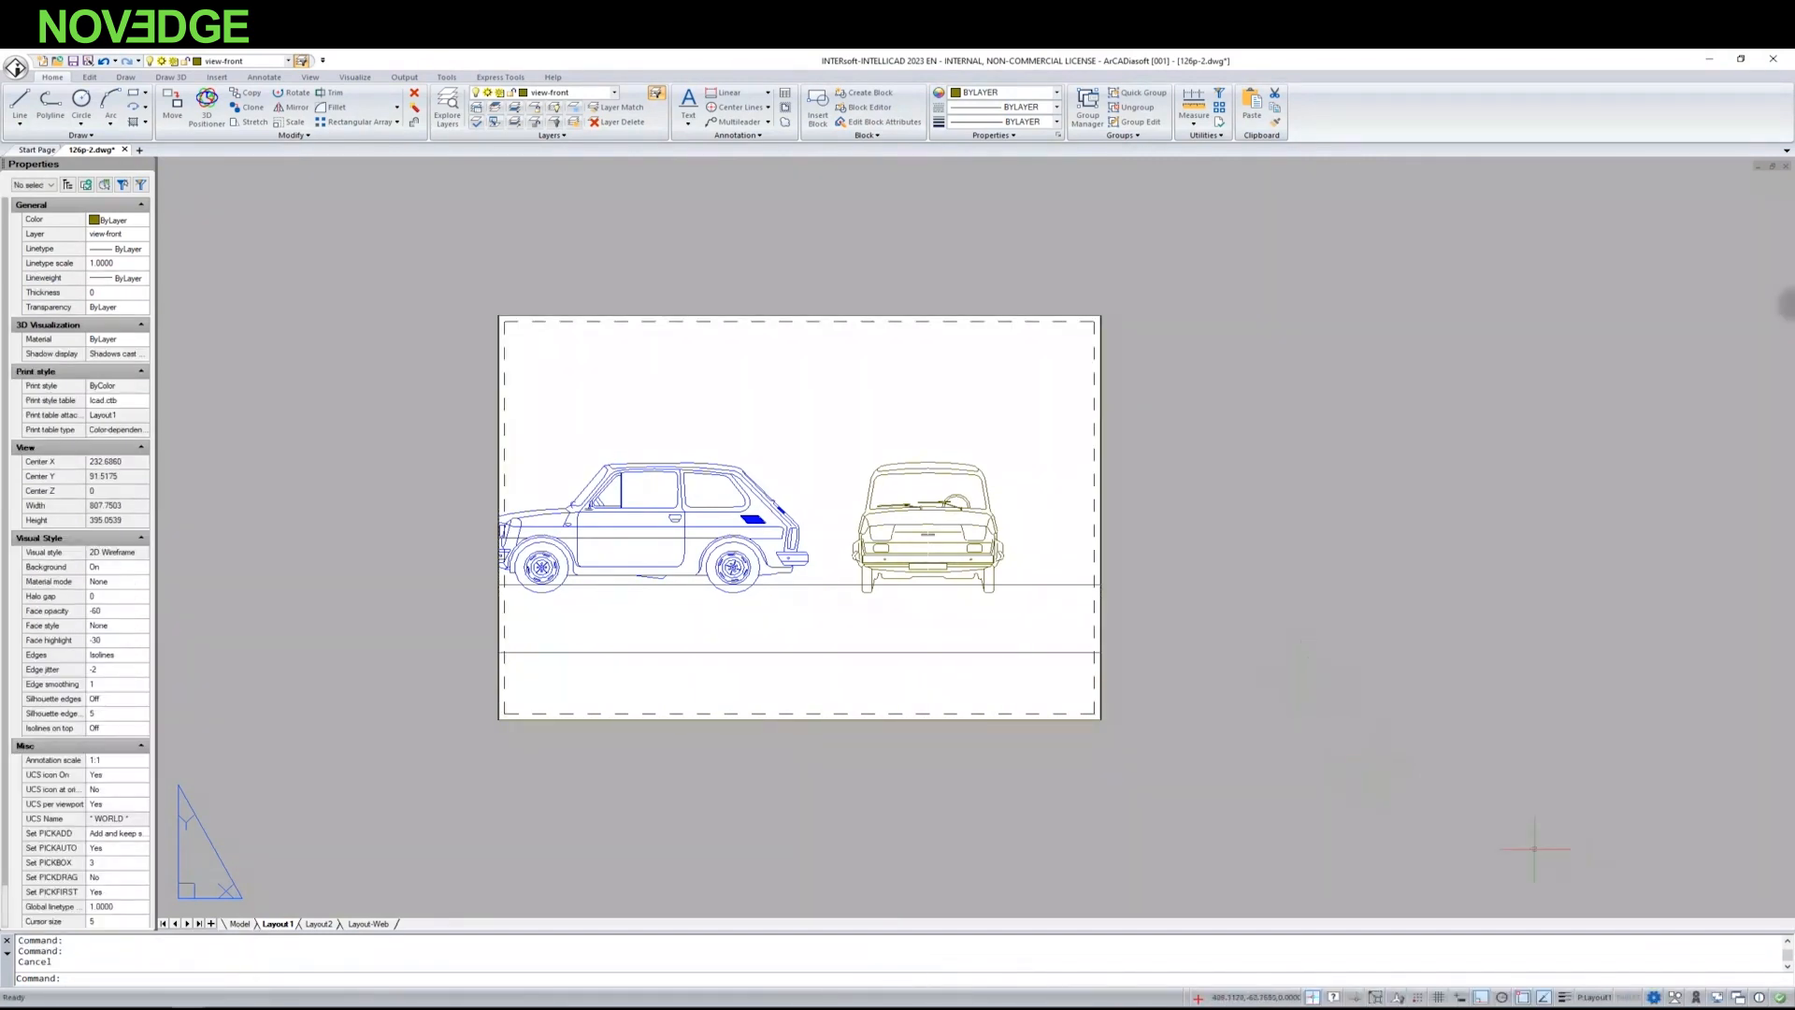
Step: Reposition both car views inside the viewport so they sit fully above the rectangle, and return to paper space
double_click(853, 516)
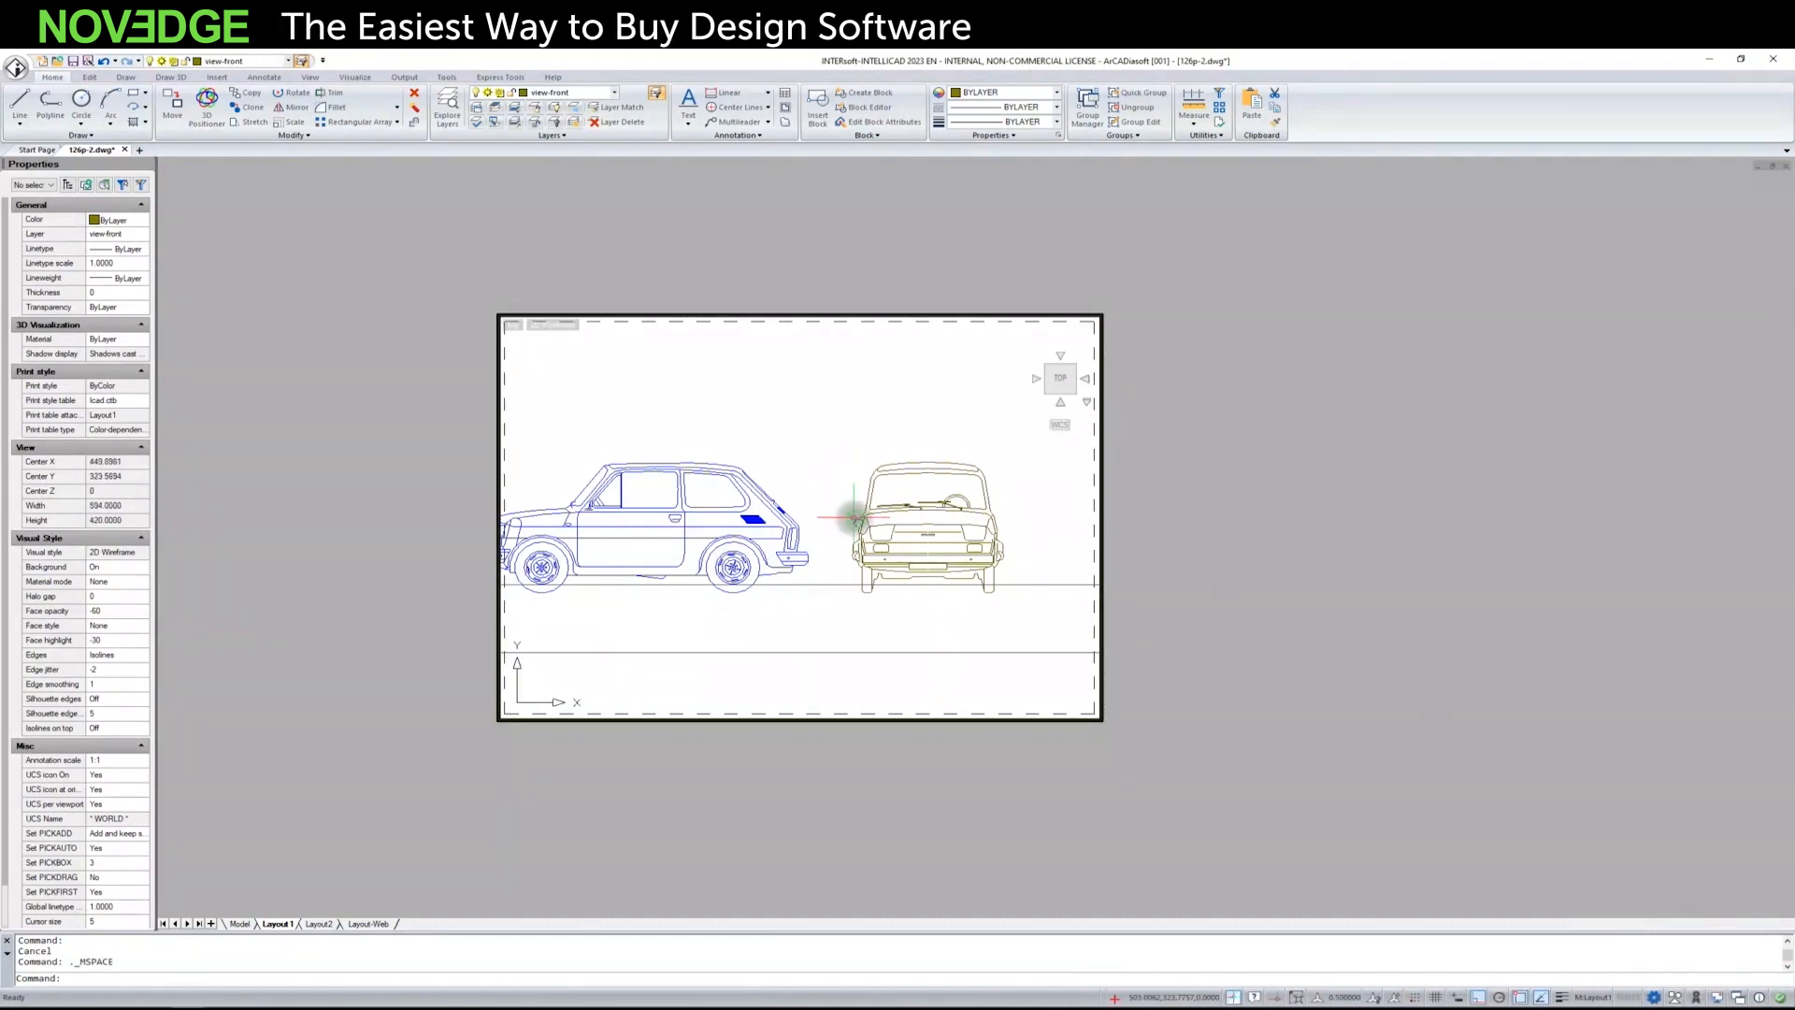
middle_drag(854, 516, 893, 467)
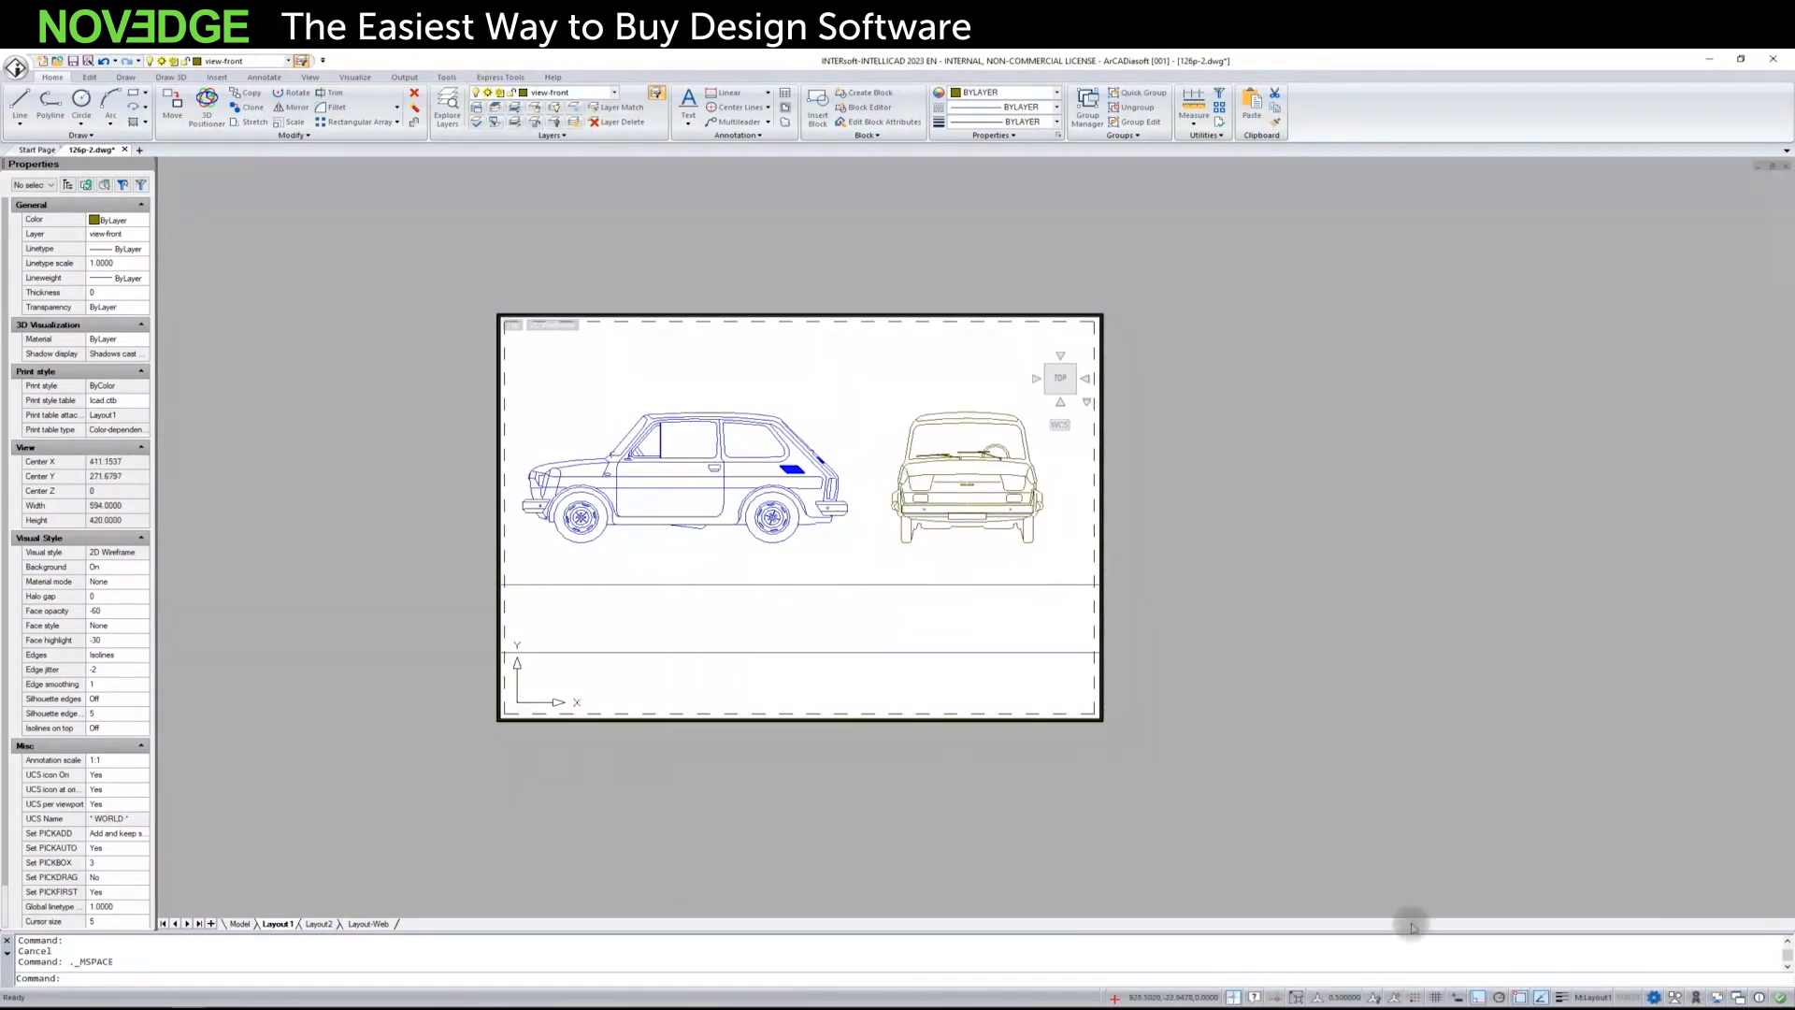
click(1597, 997)
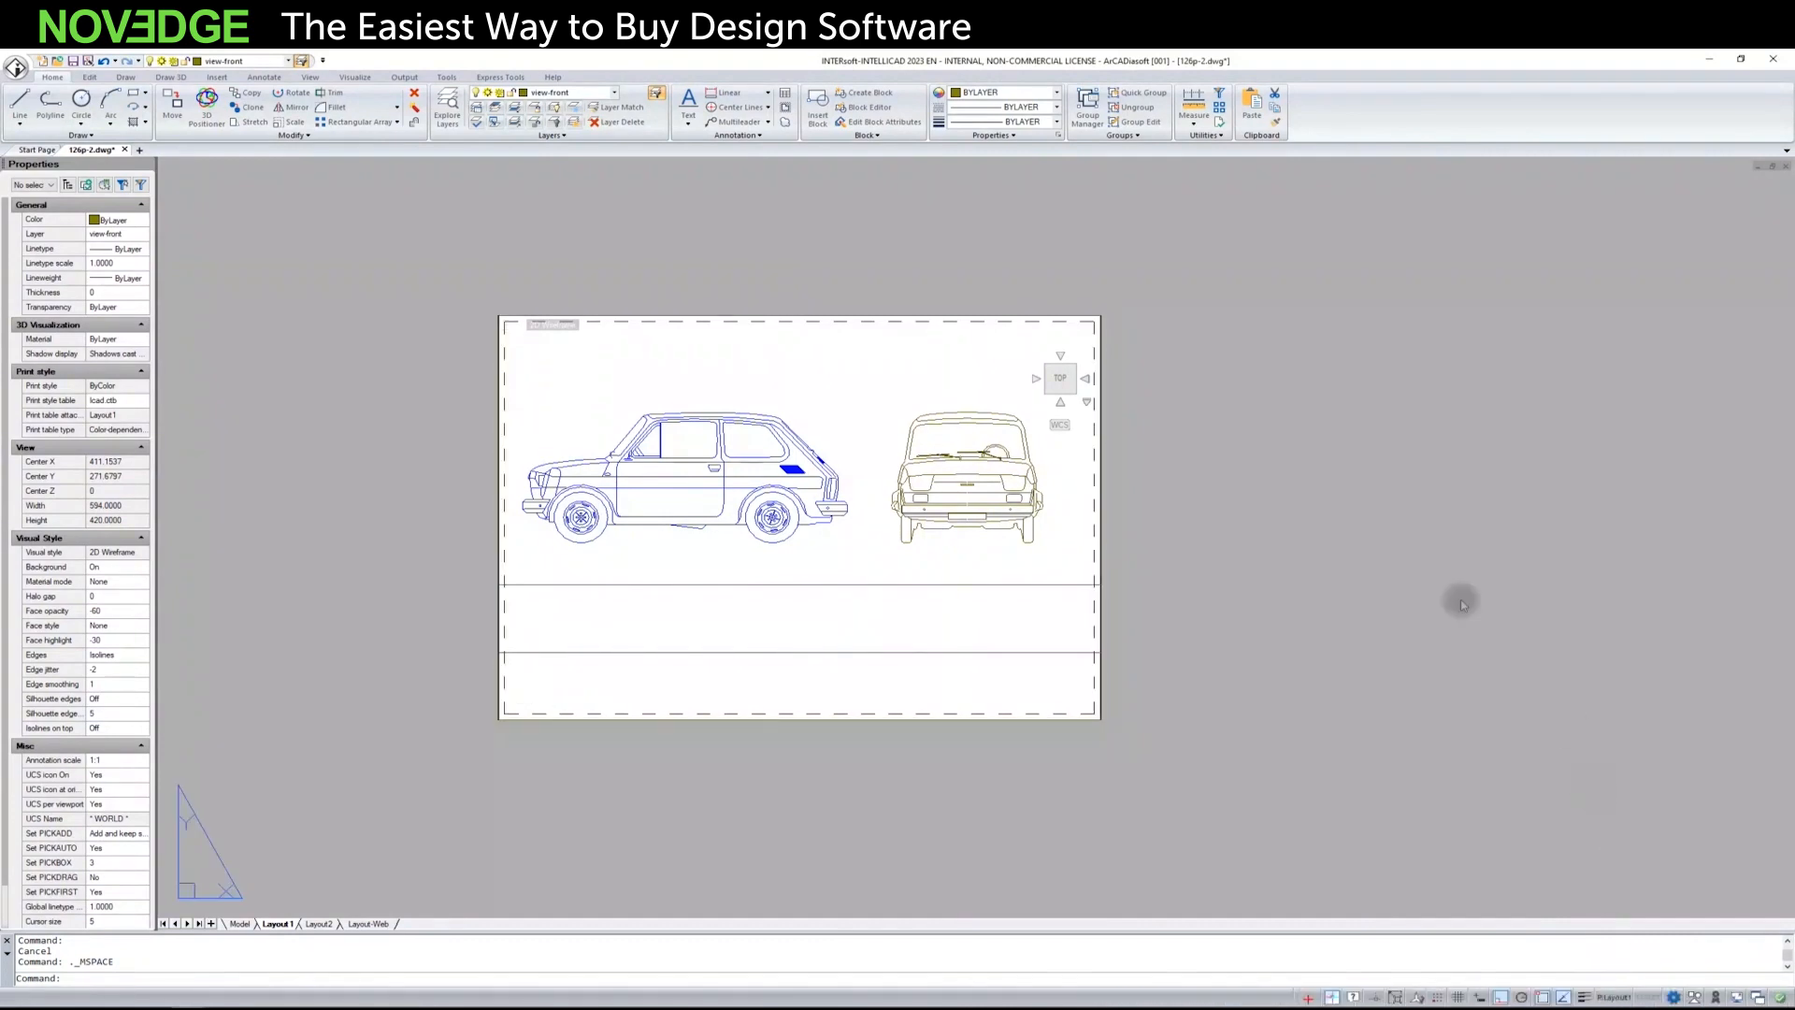
Step: Open the print settings for Layout1, review the printer, paper size, scale and orientation, and close them
click(500, 376)
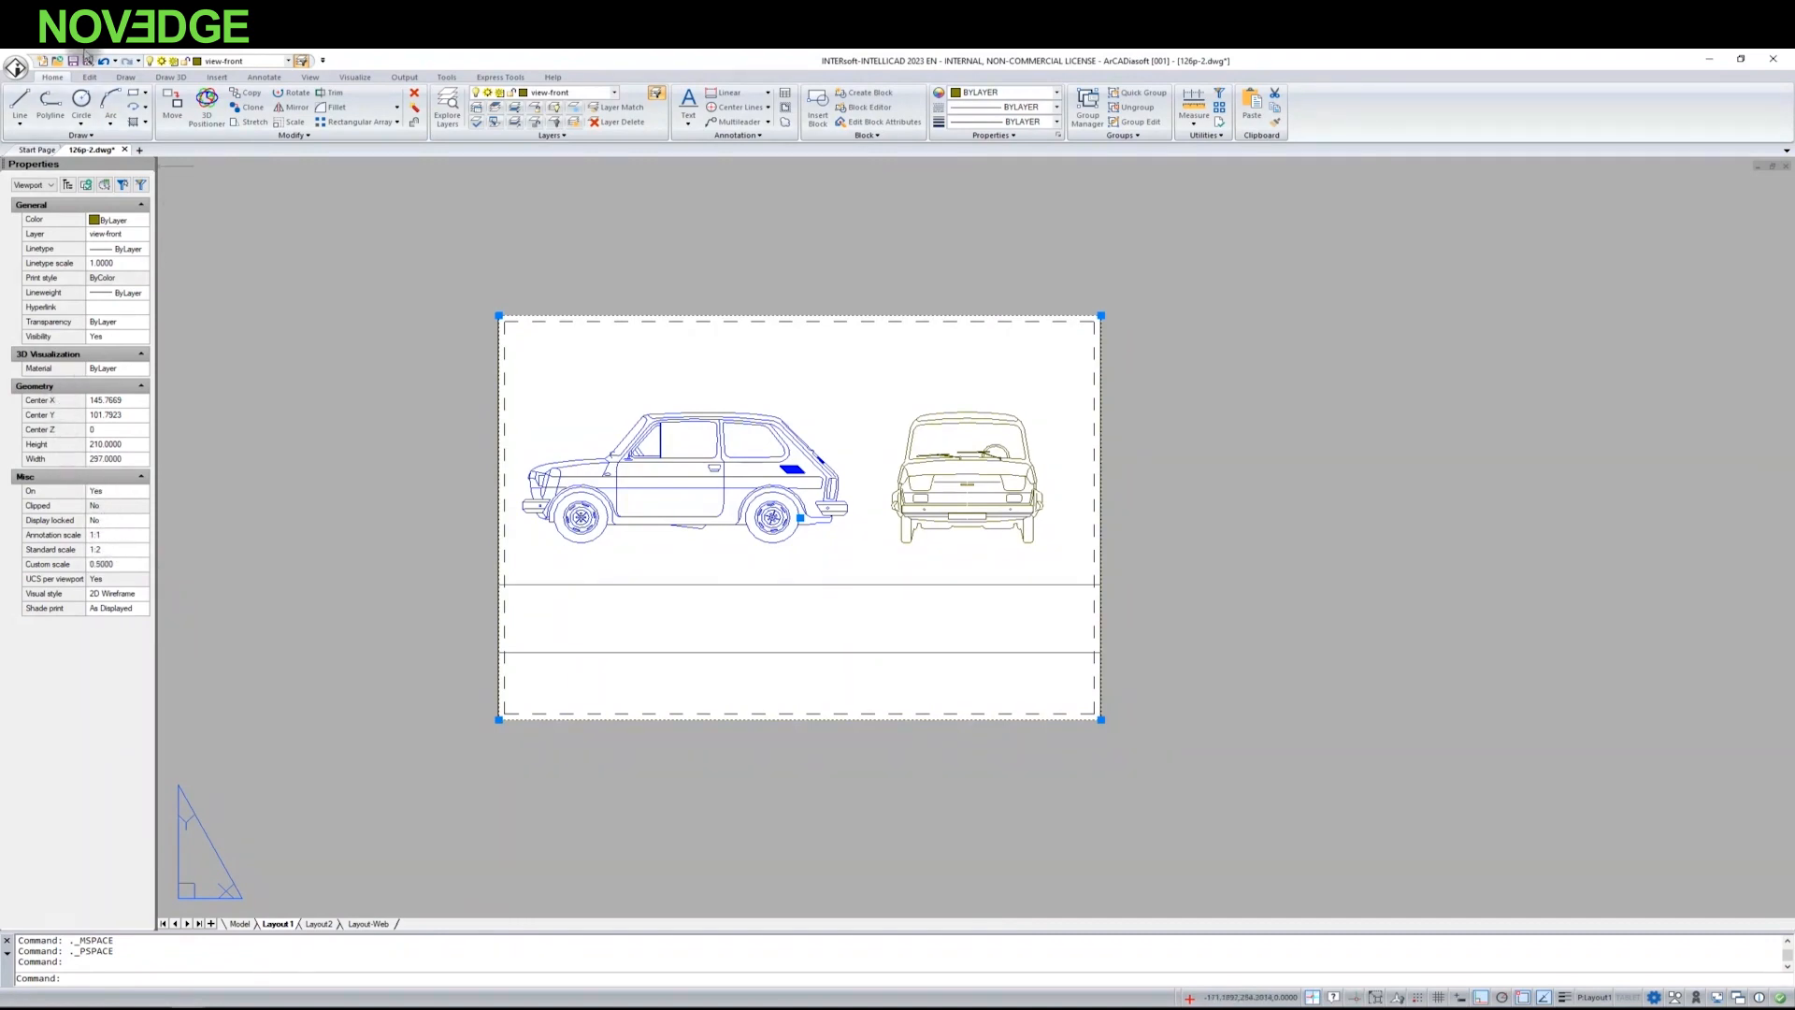
click(16, 67)
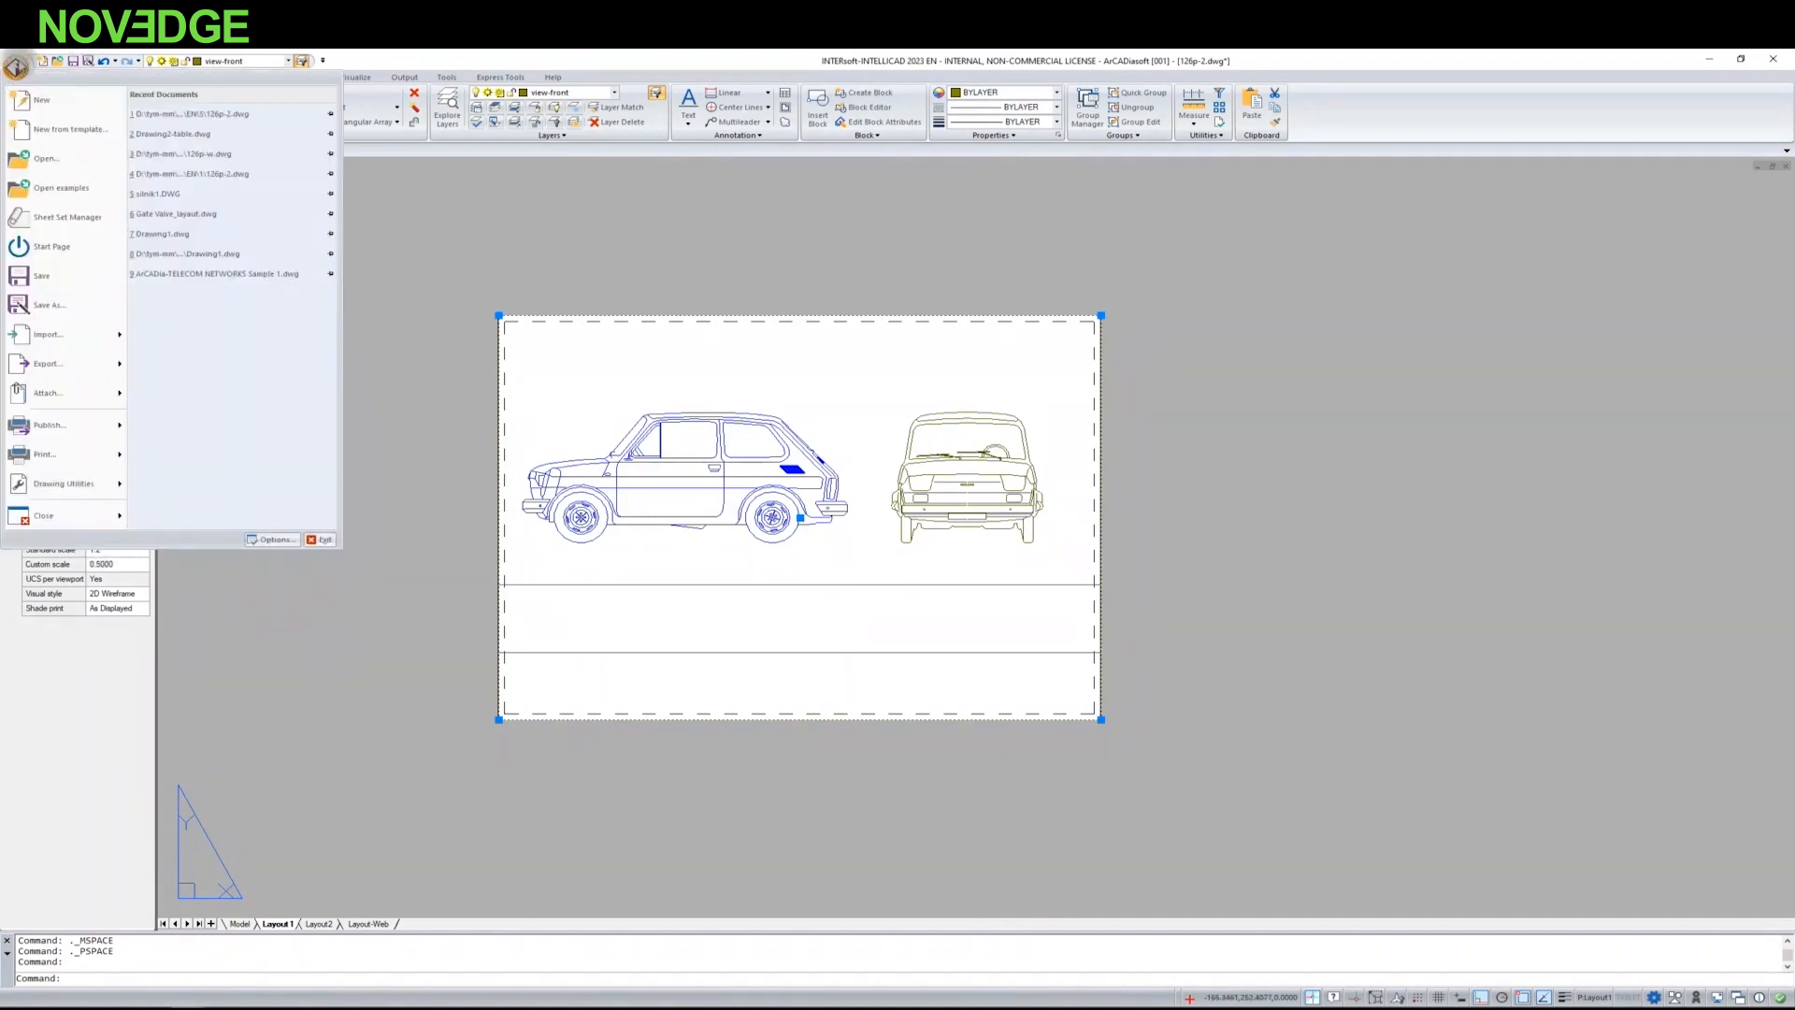
click(39, 462)
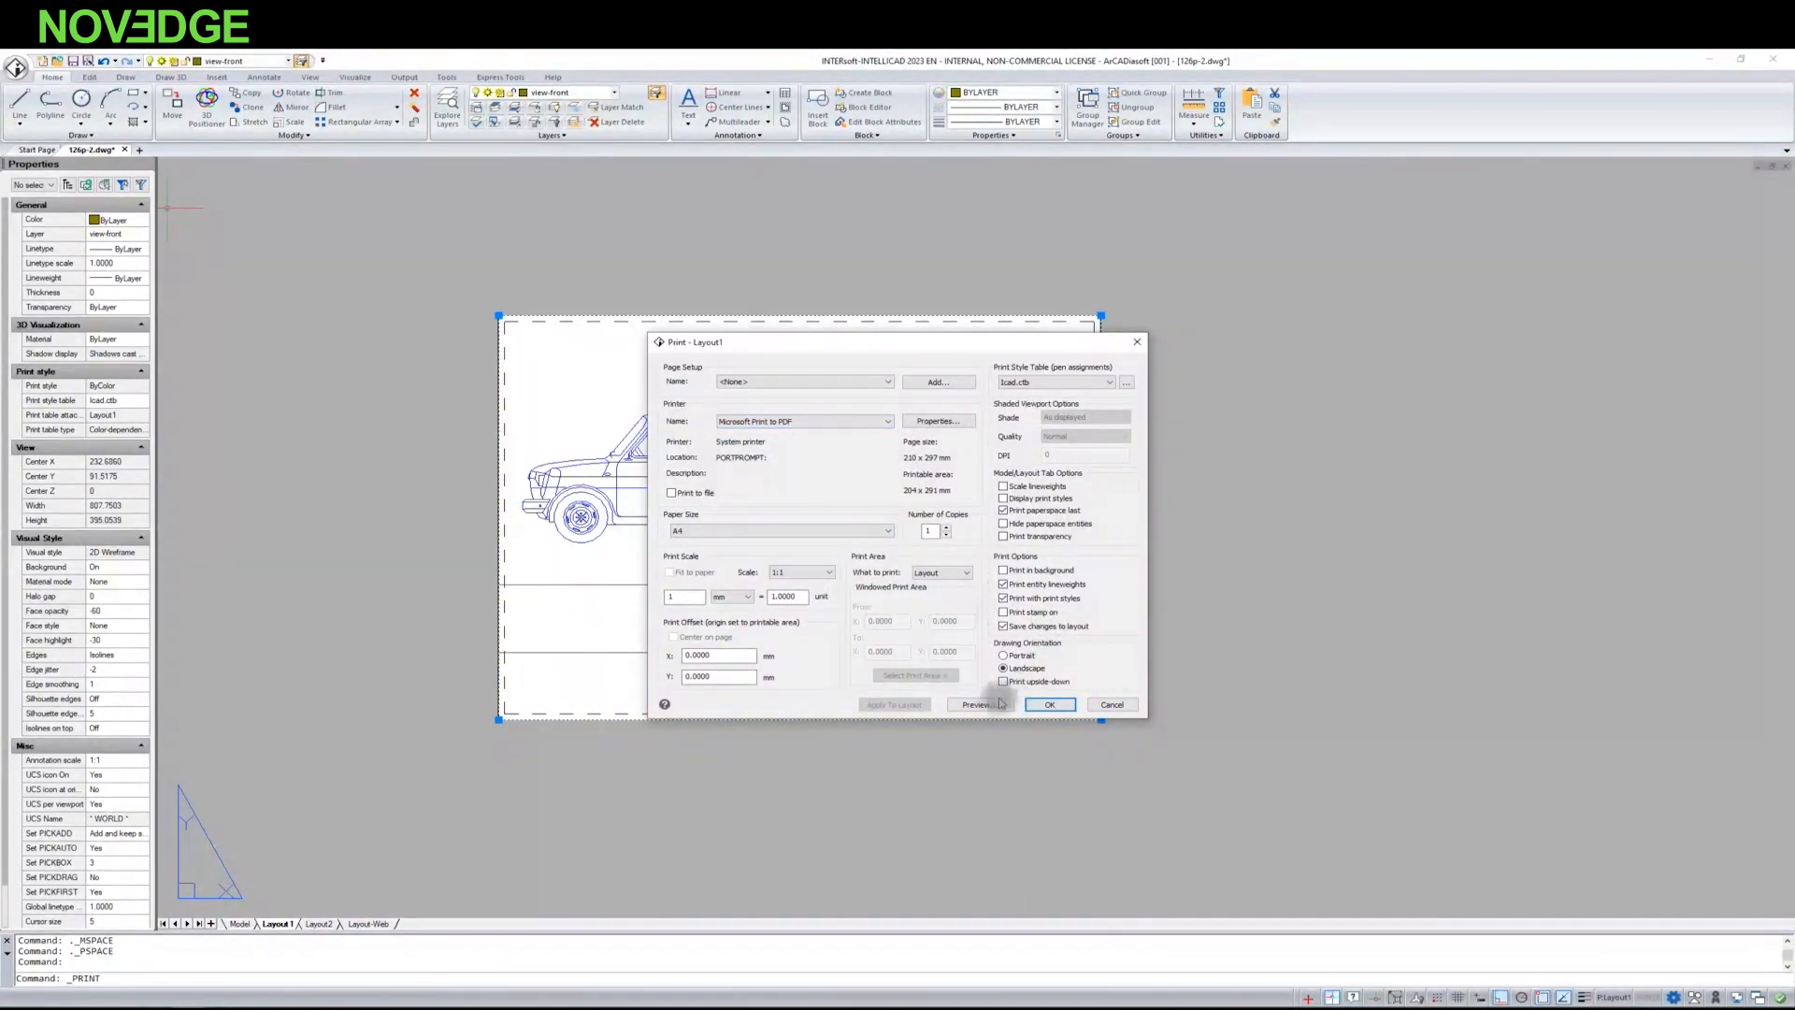
click(1042, 704)
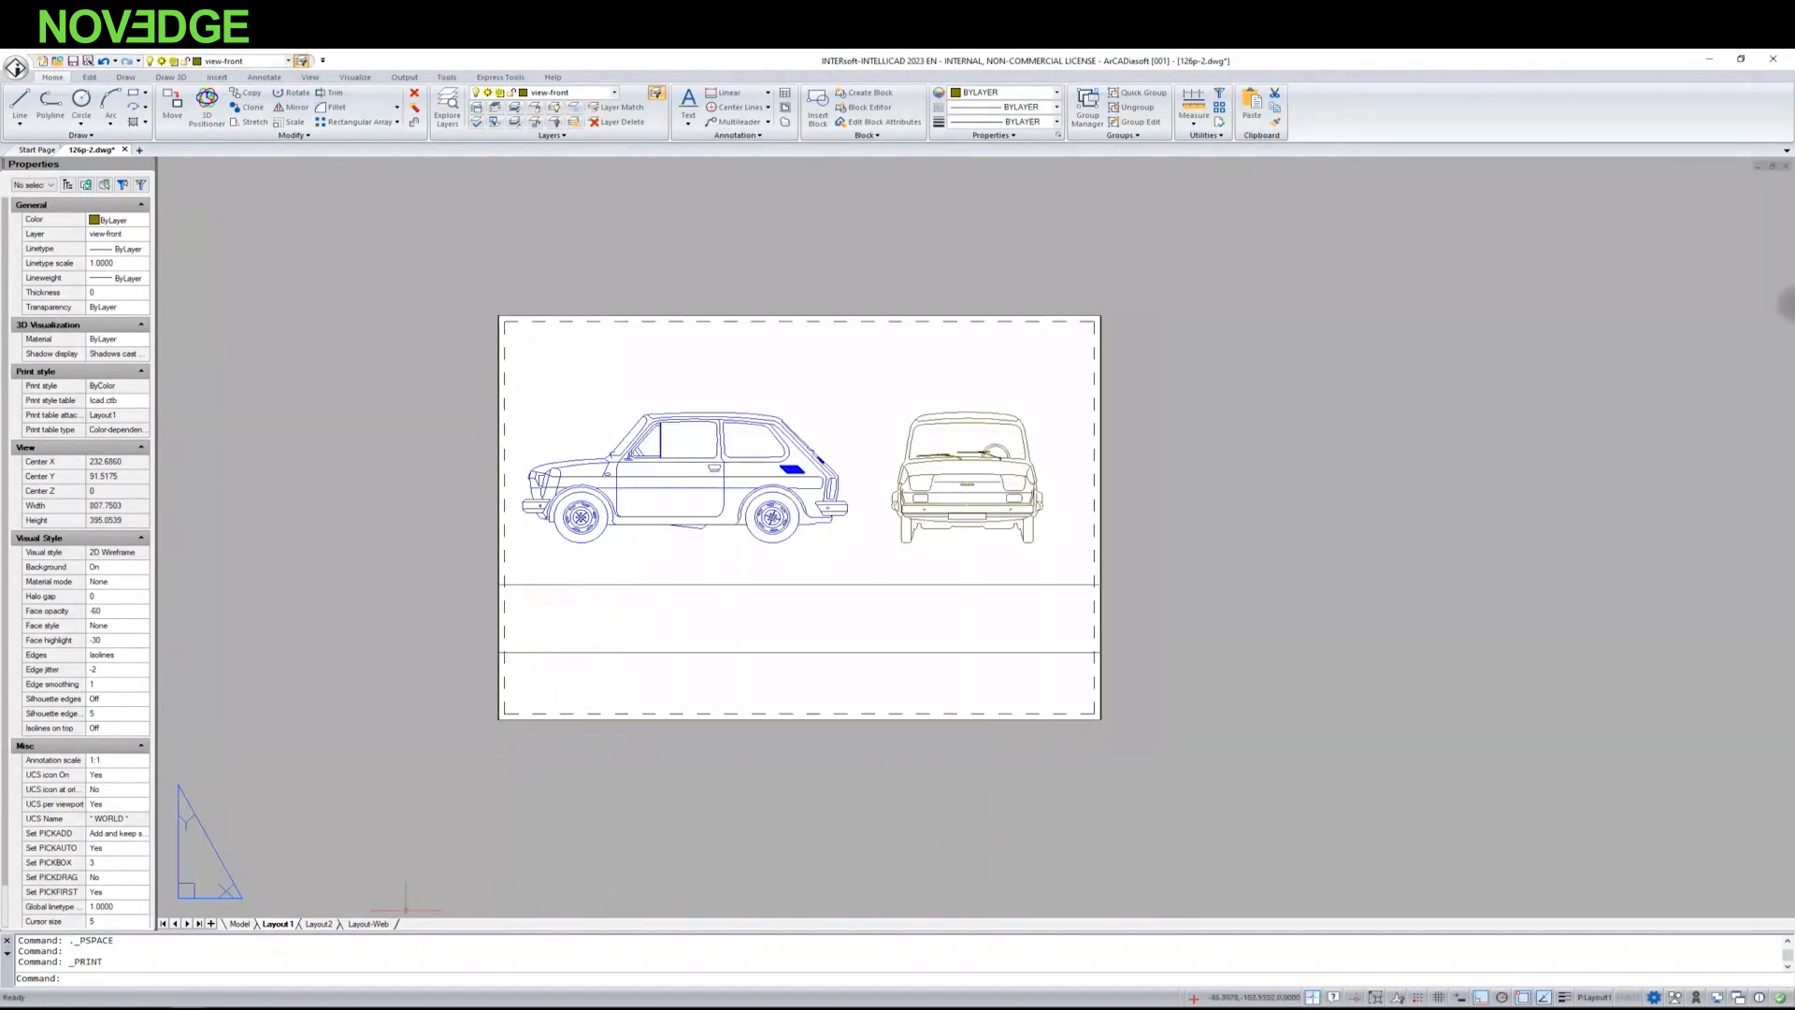
Step: Copy Layout1 as a new layout named 2 and switch to the copy
right_click(282, 924)
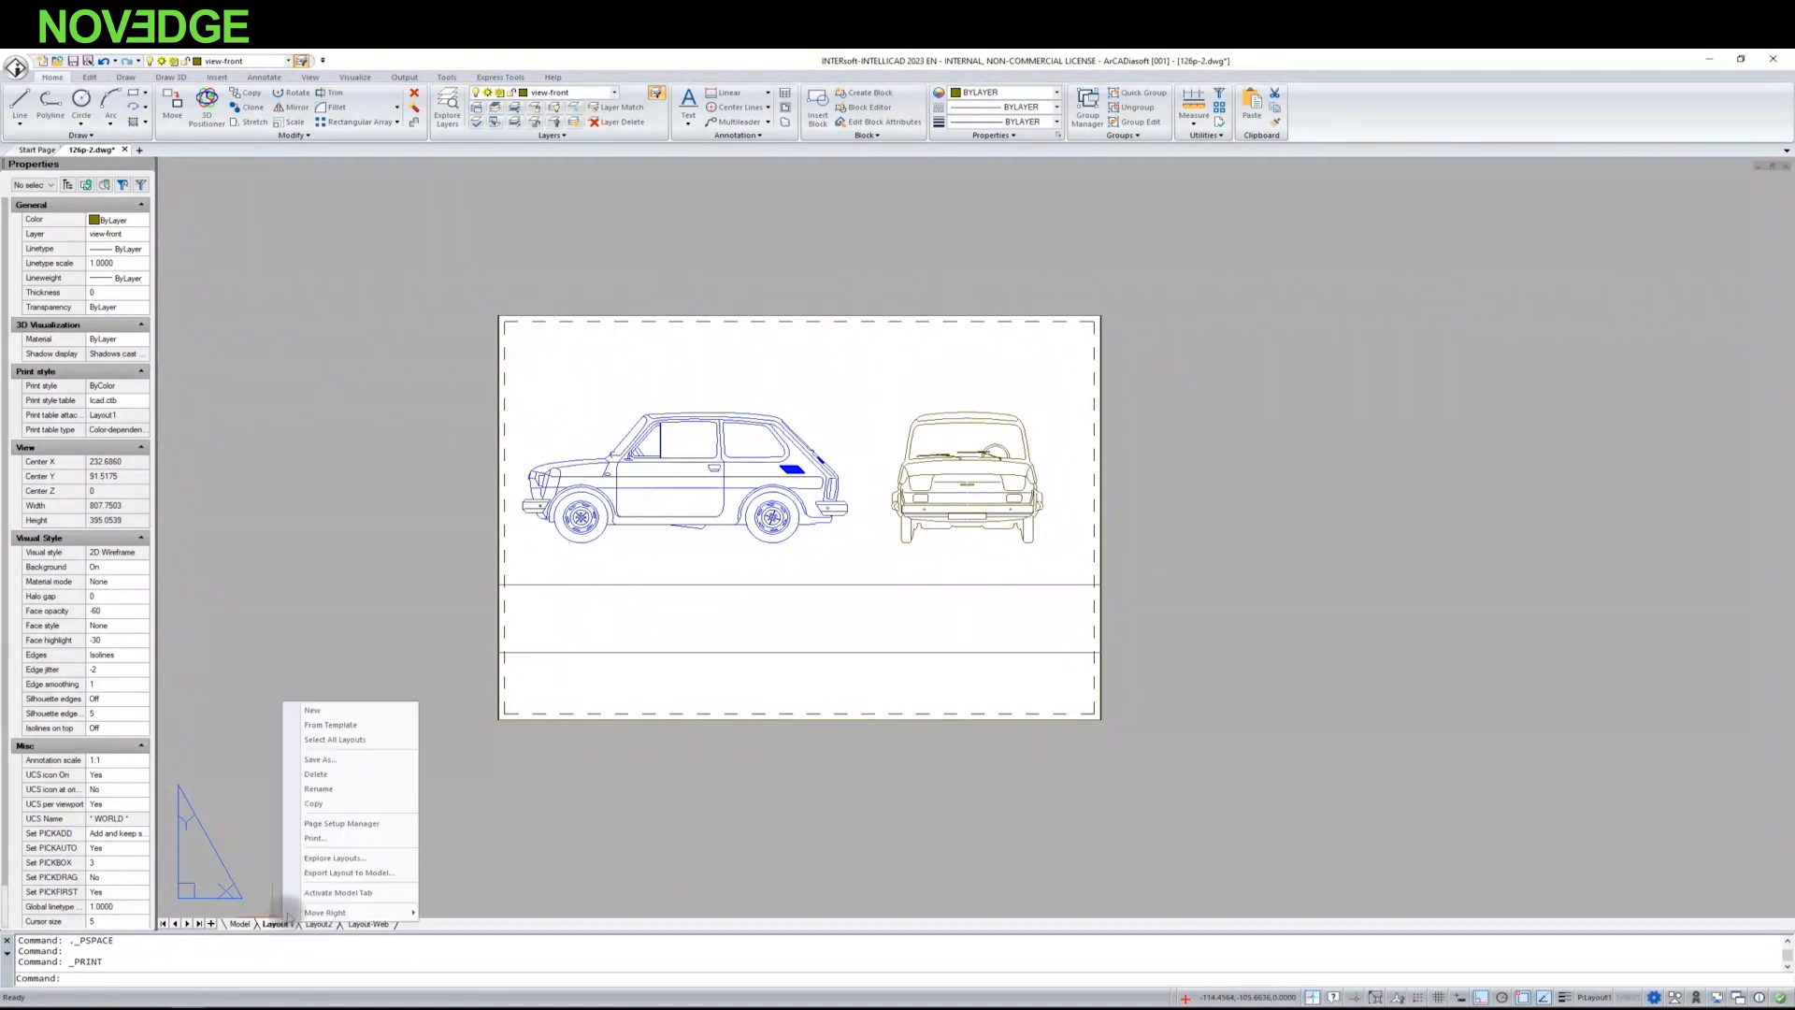
click(329, 806)
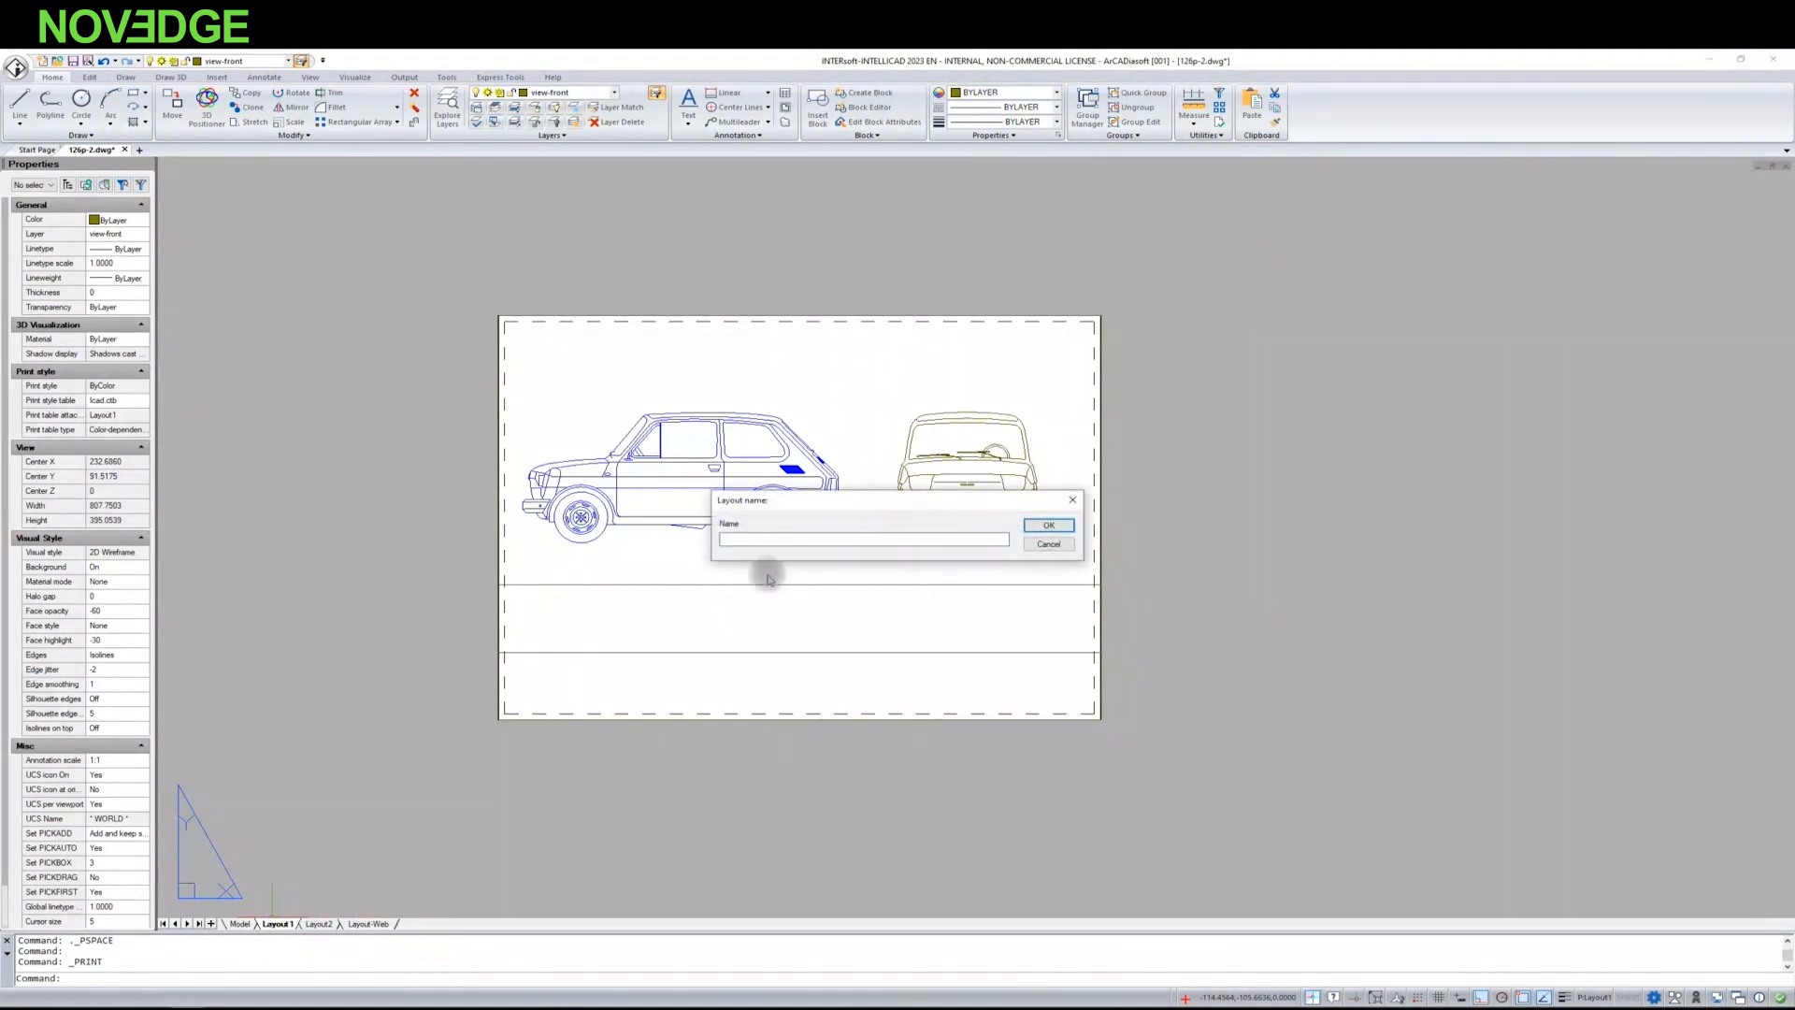
text(2)
key(Return)
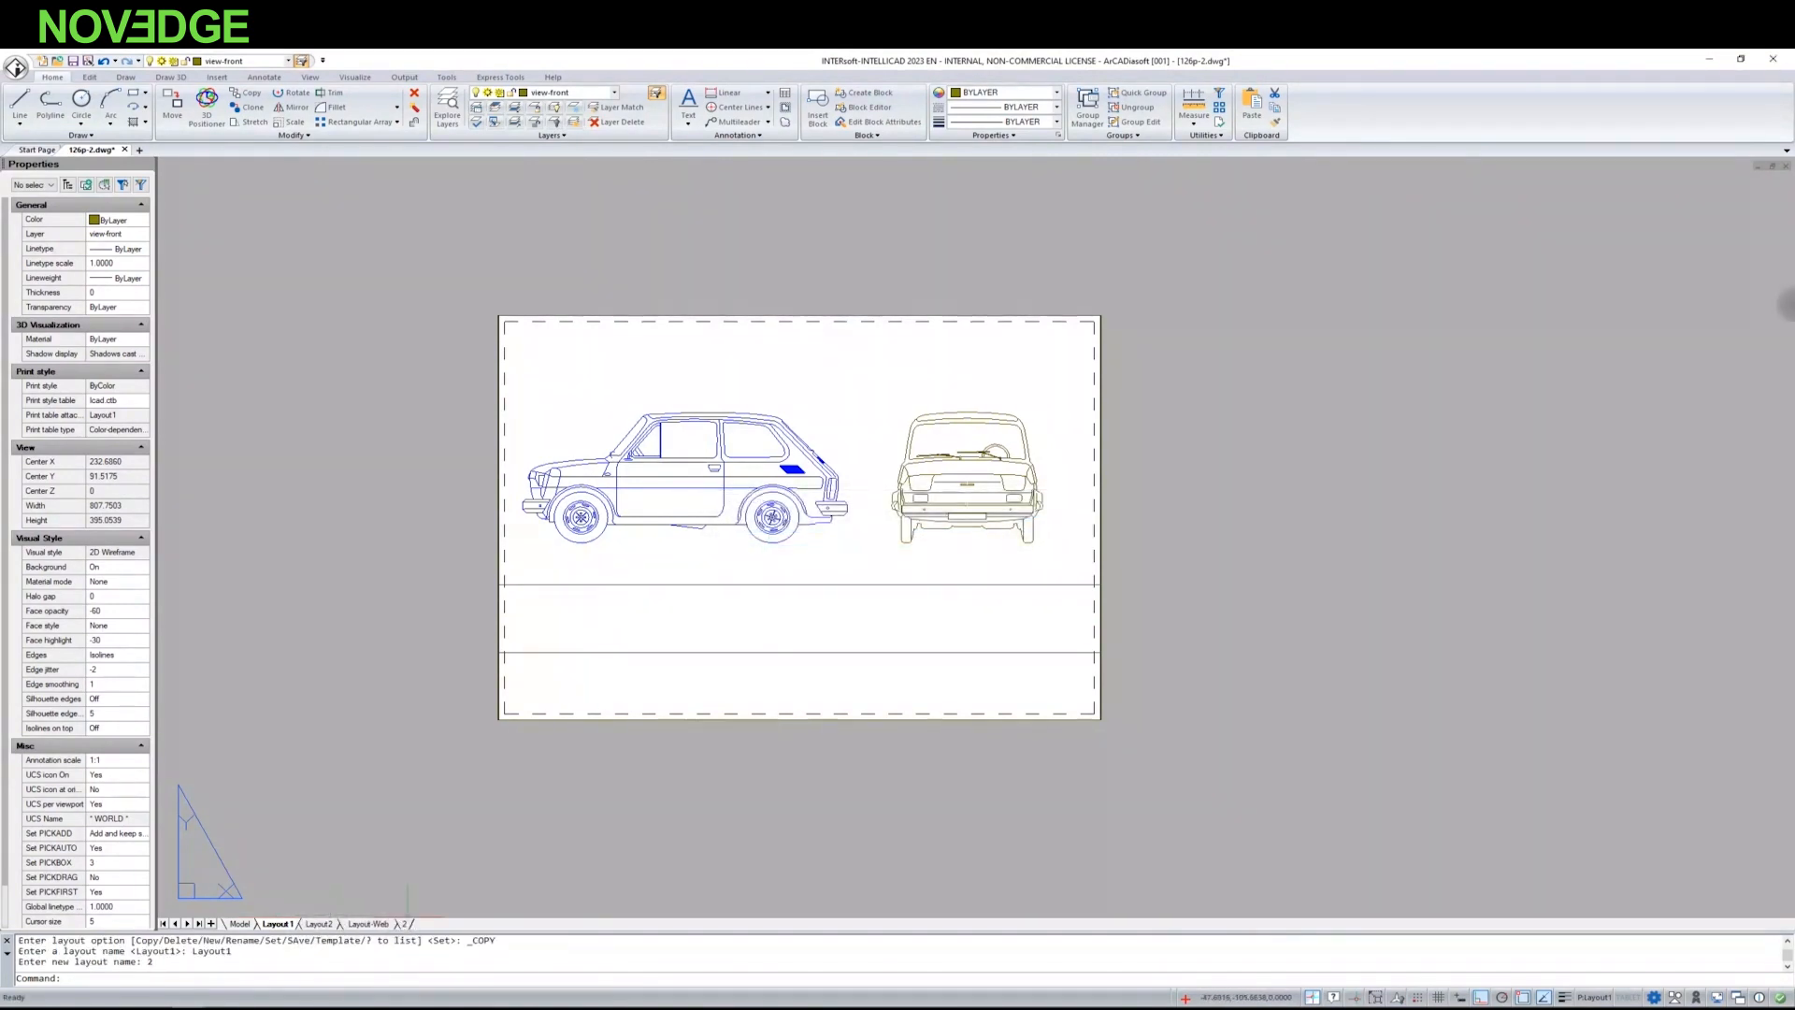
click(404, 924)
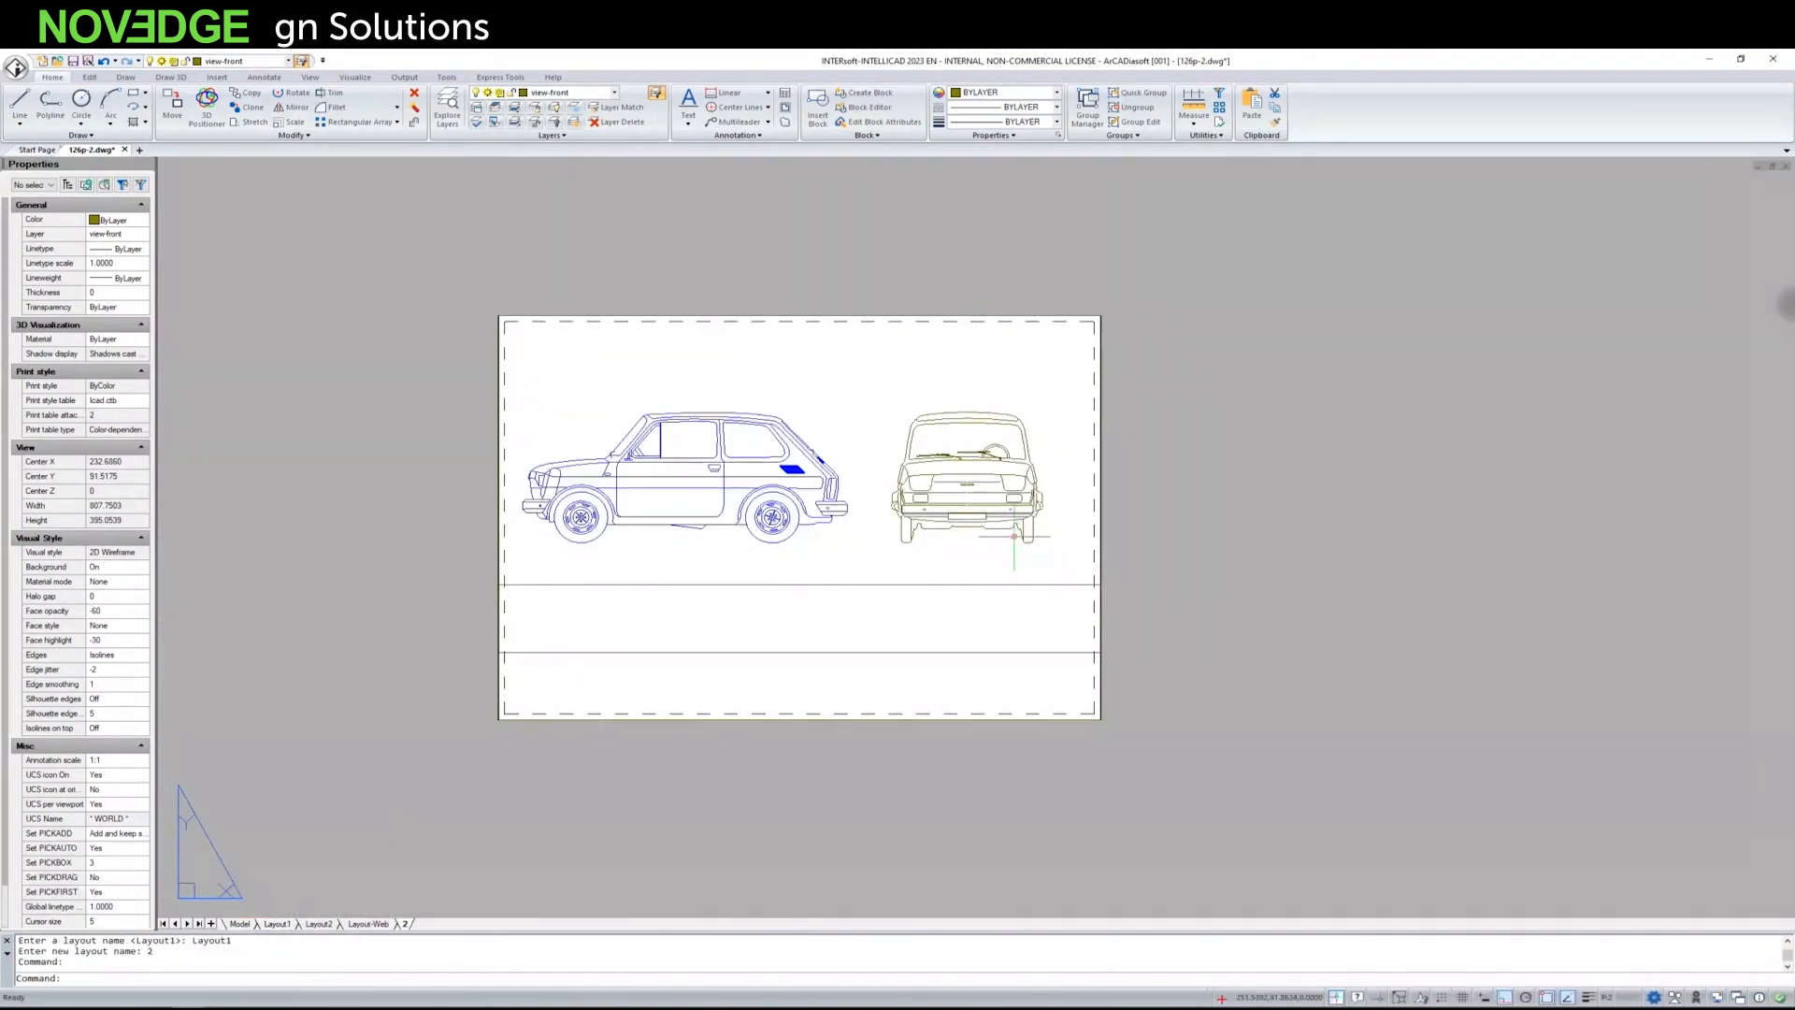
Step: Pan inside layout 2's viewport so it shows the coloured car side view with its frame, and return to paper space
mouse_move(1033, 496)
middle_down()
mouse_move(1221, 492)
mouse_move(1527, 342)
mouse_move(1776, 280)
middle_up()
middle_drag(363, 290, 1791, 304)
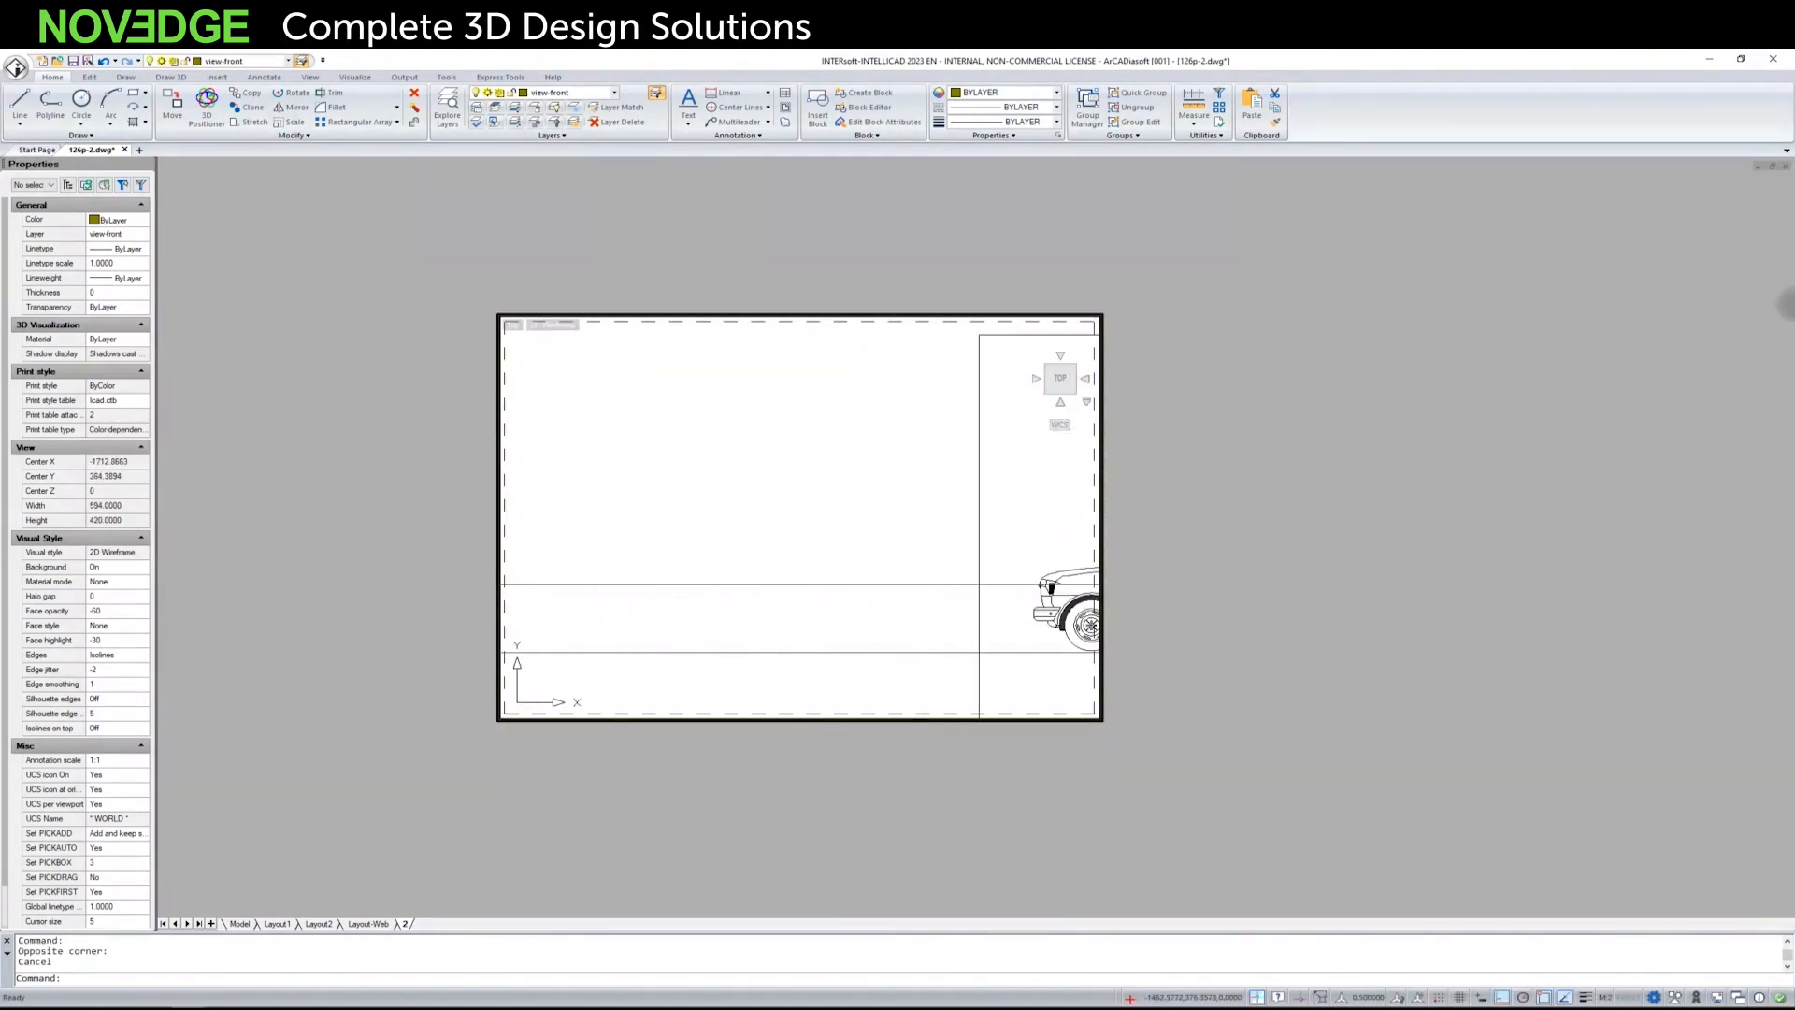
mouse_move(859, 517)
middle_down()
mouse_move(455, 374)
mouse_move(369, 384)
mouse_move(437, 384)
mouse_move(369, 445)
middle_up()
double_click(299, 524)
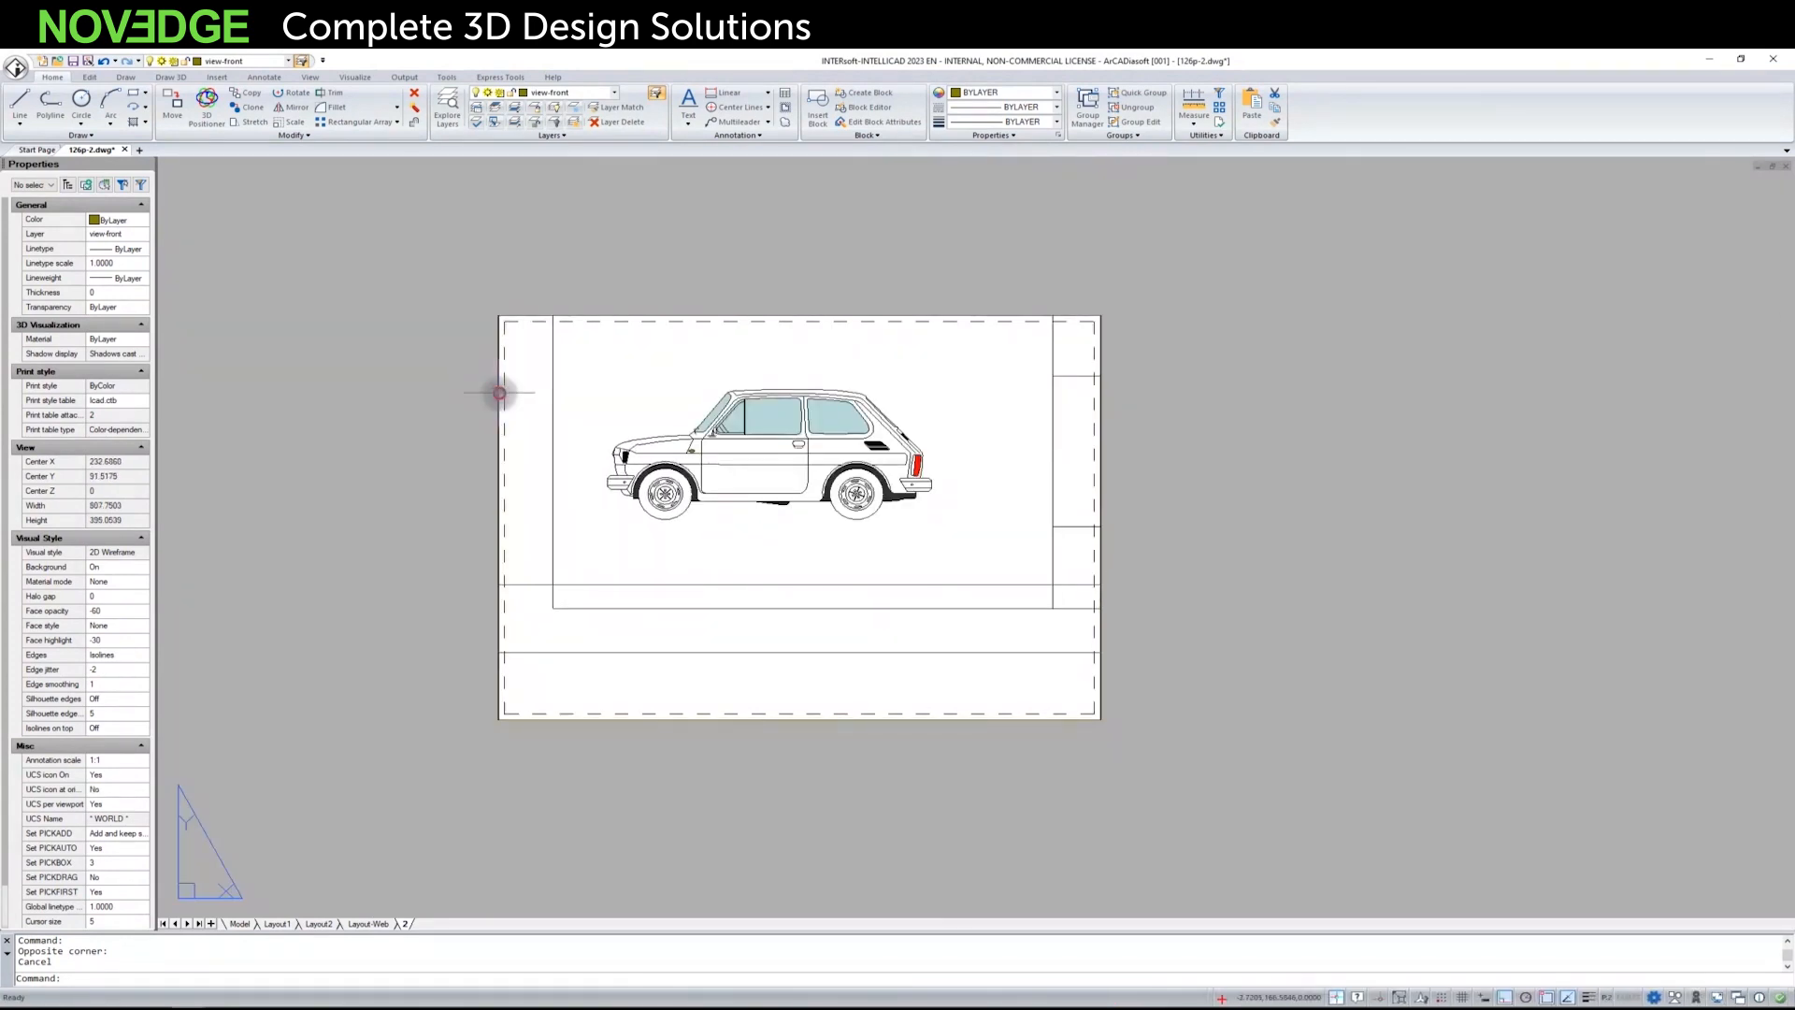
click(499, 388)
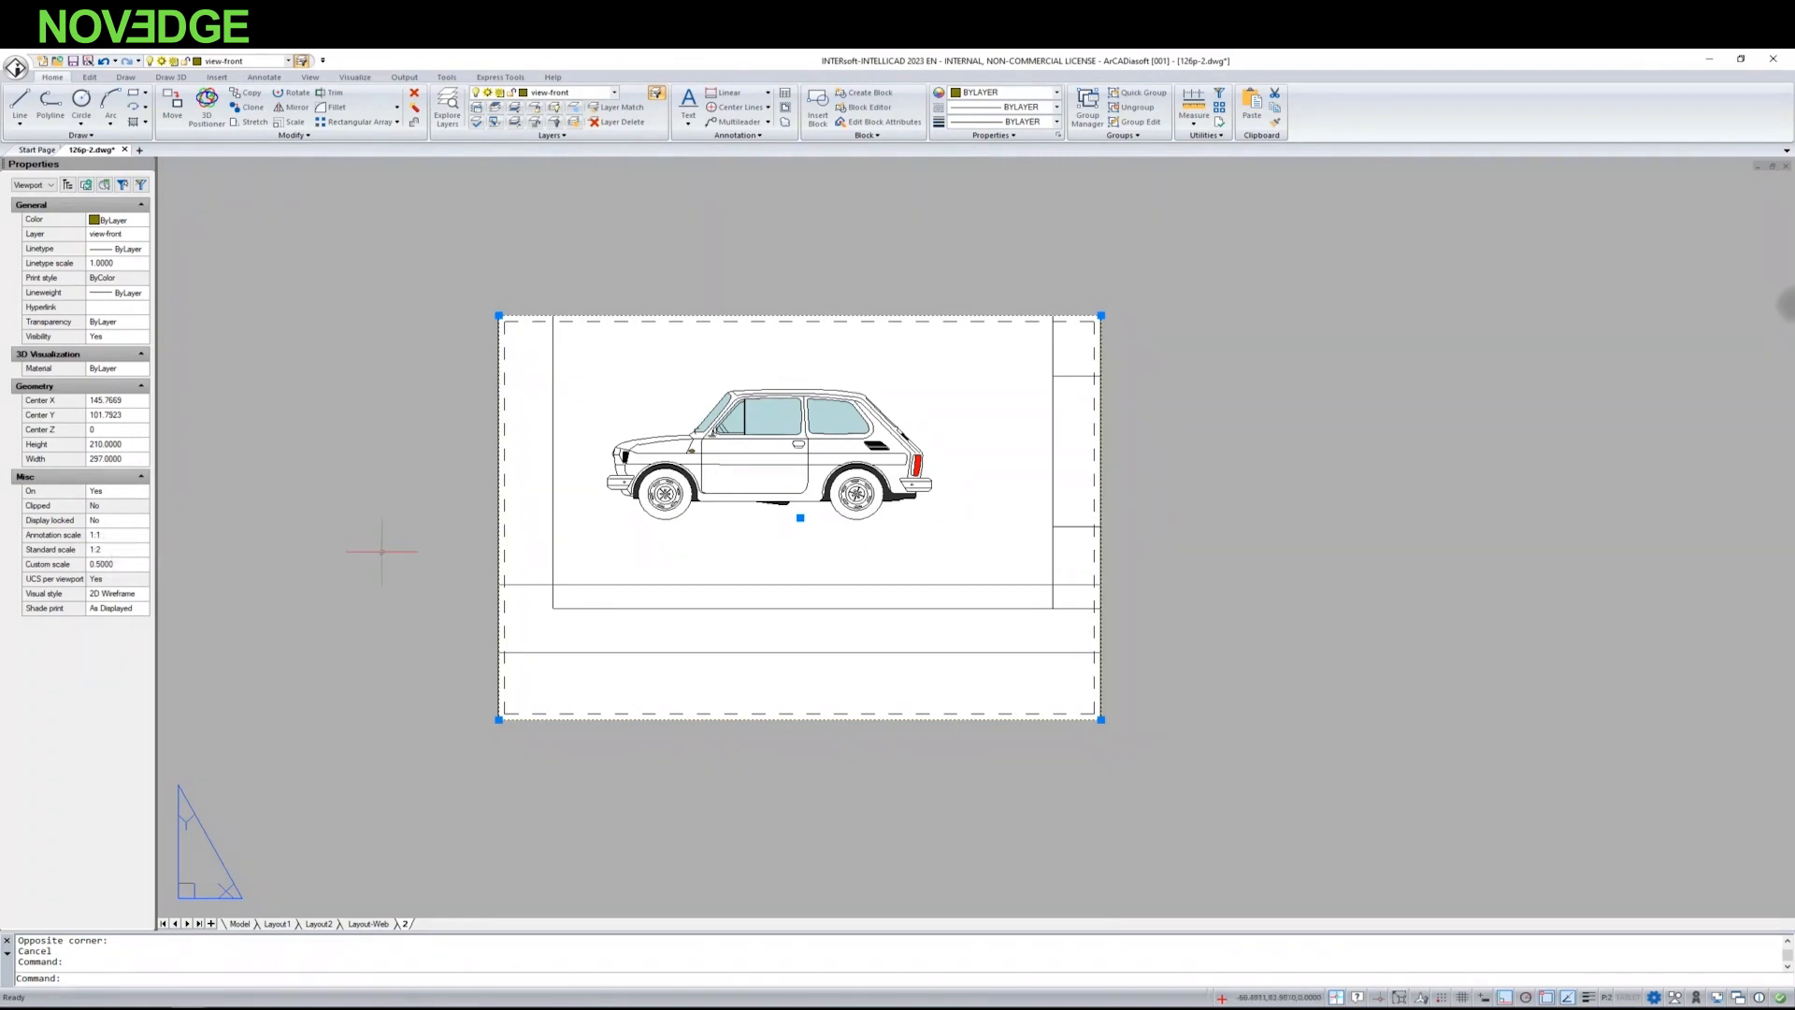
key(Escape)
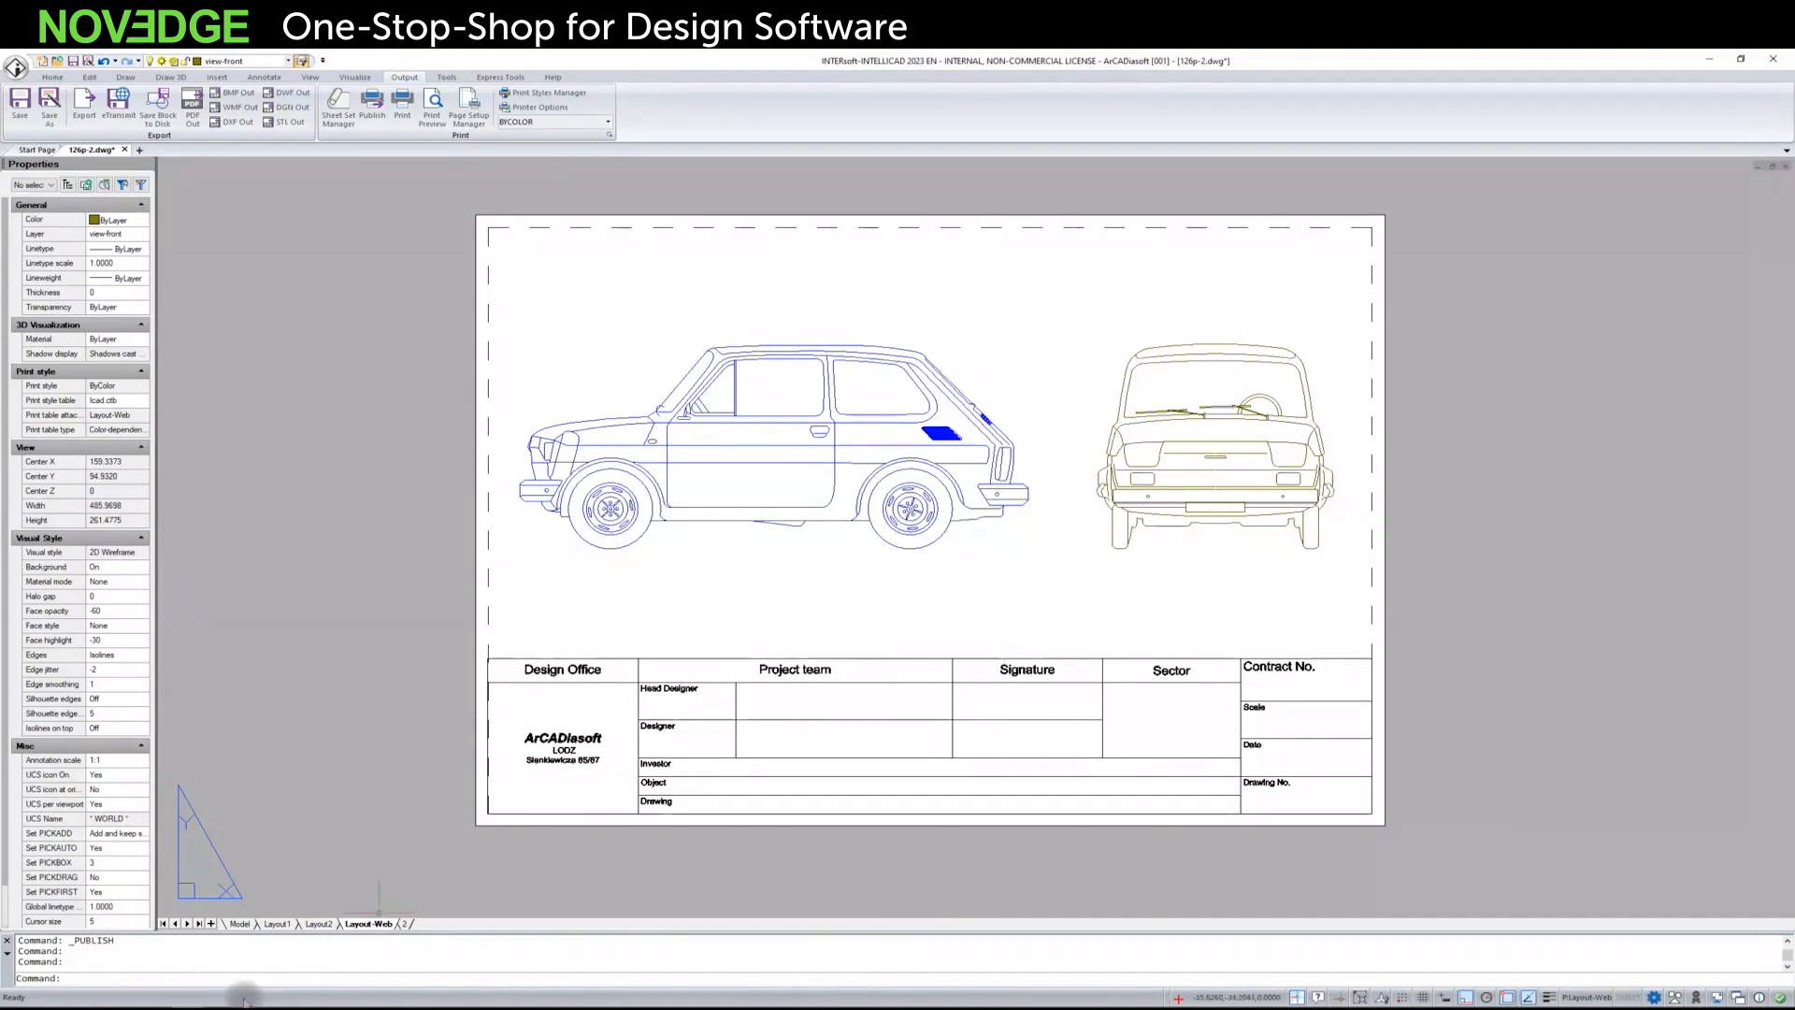
Step: Compare the drawings in model space with their presentation on Layout-Web, ending in model space
click(242, 924)
scroll(1215, 581, down, 3)
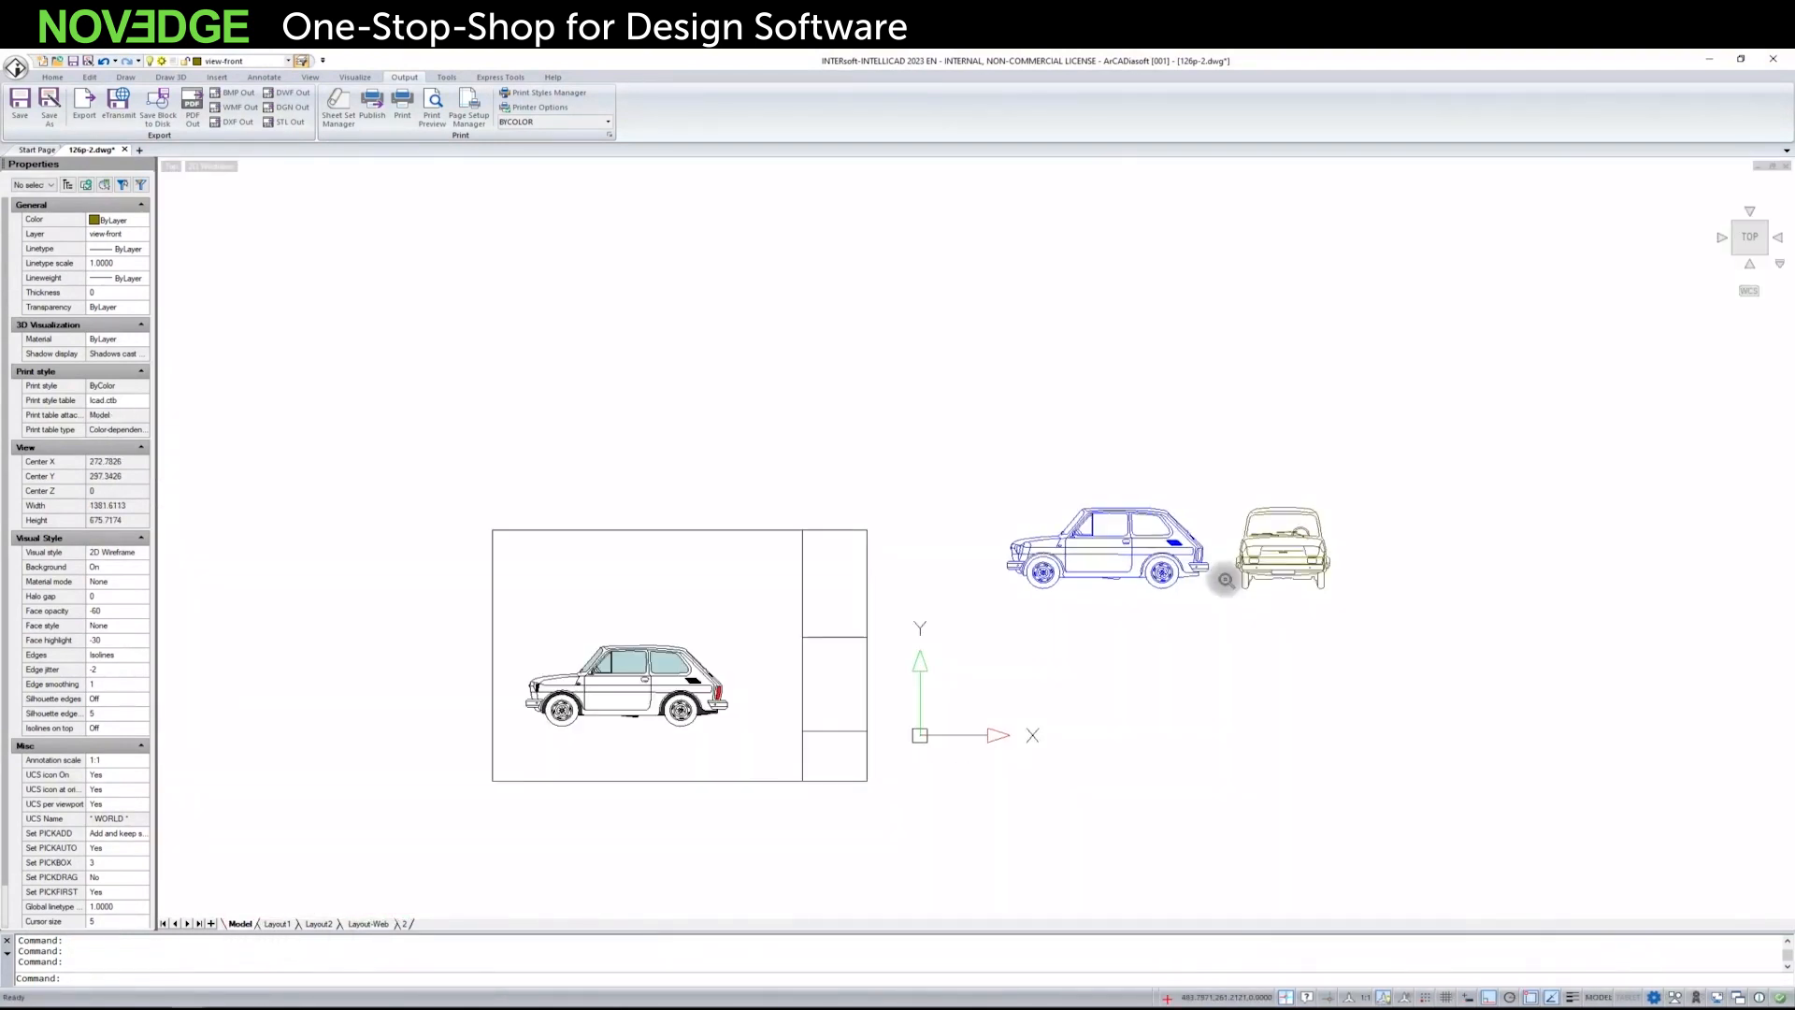
scroll(1084, 776, up, 2)
middle_drag(1070, 777, 1064, 715)
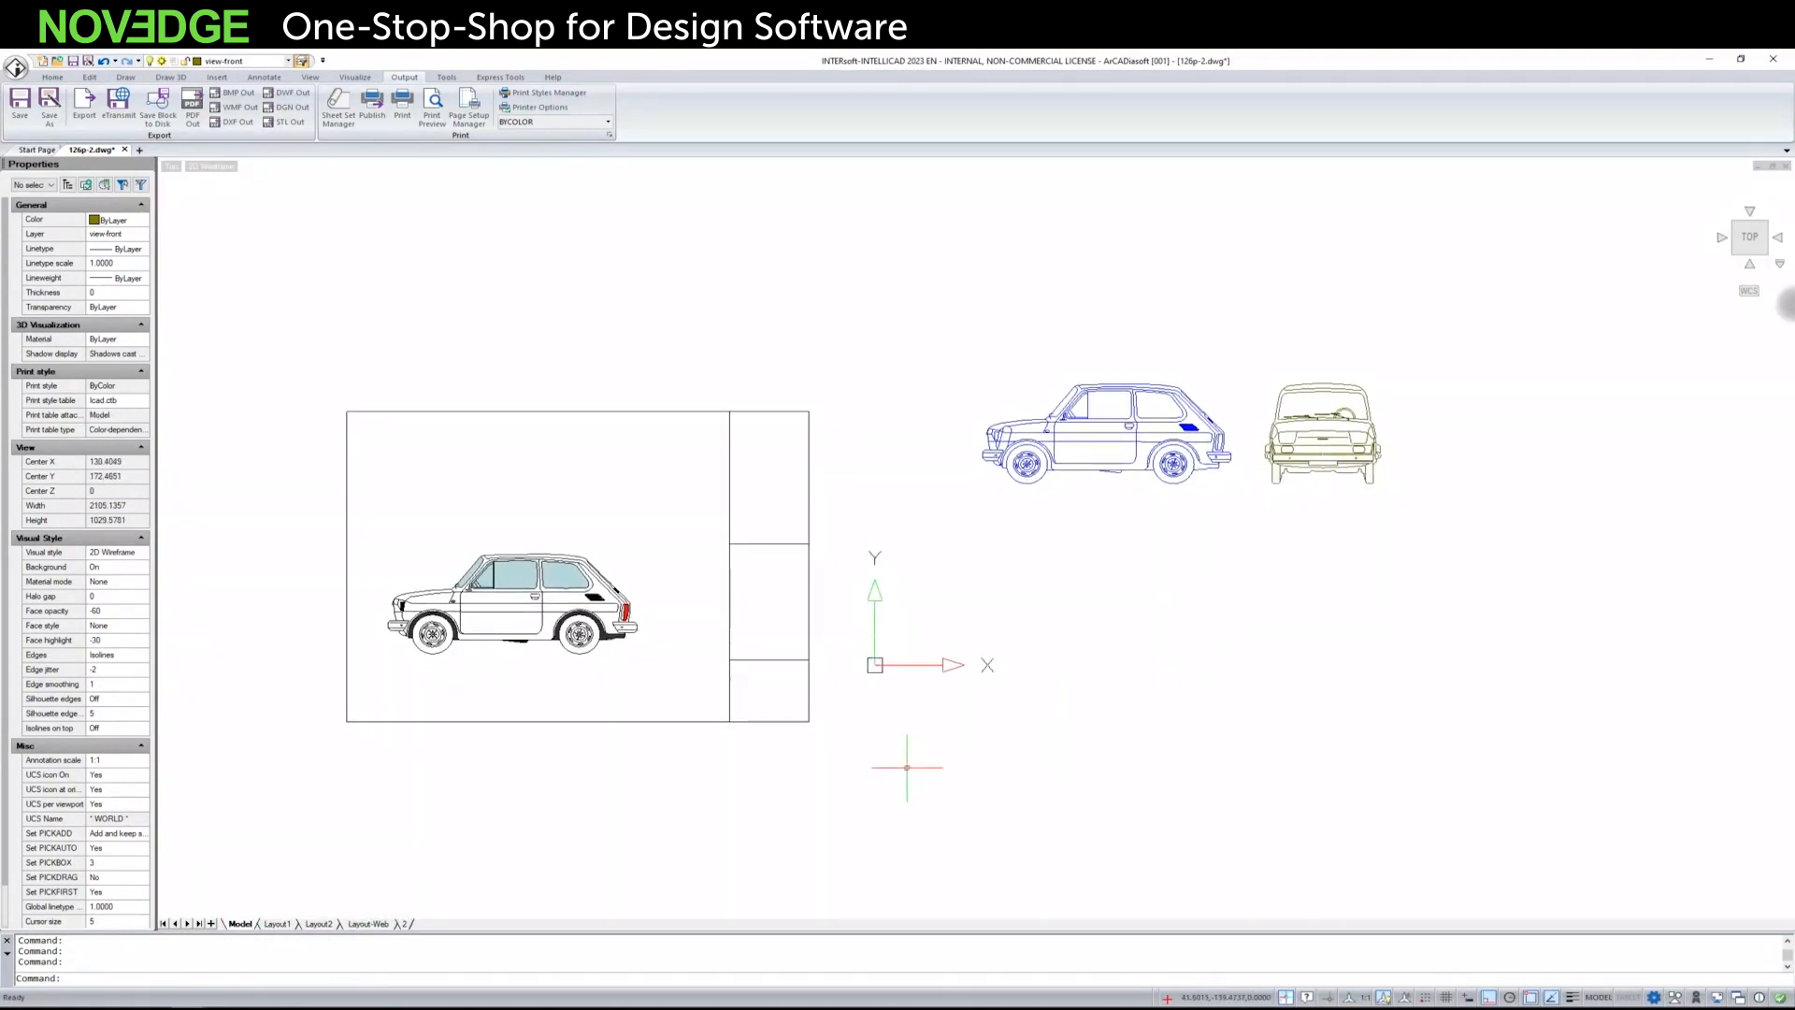
click(361, 926)
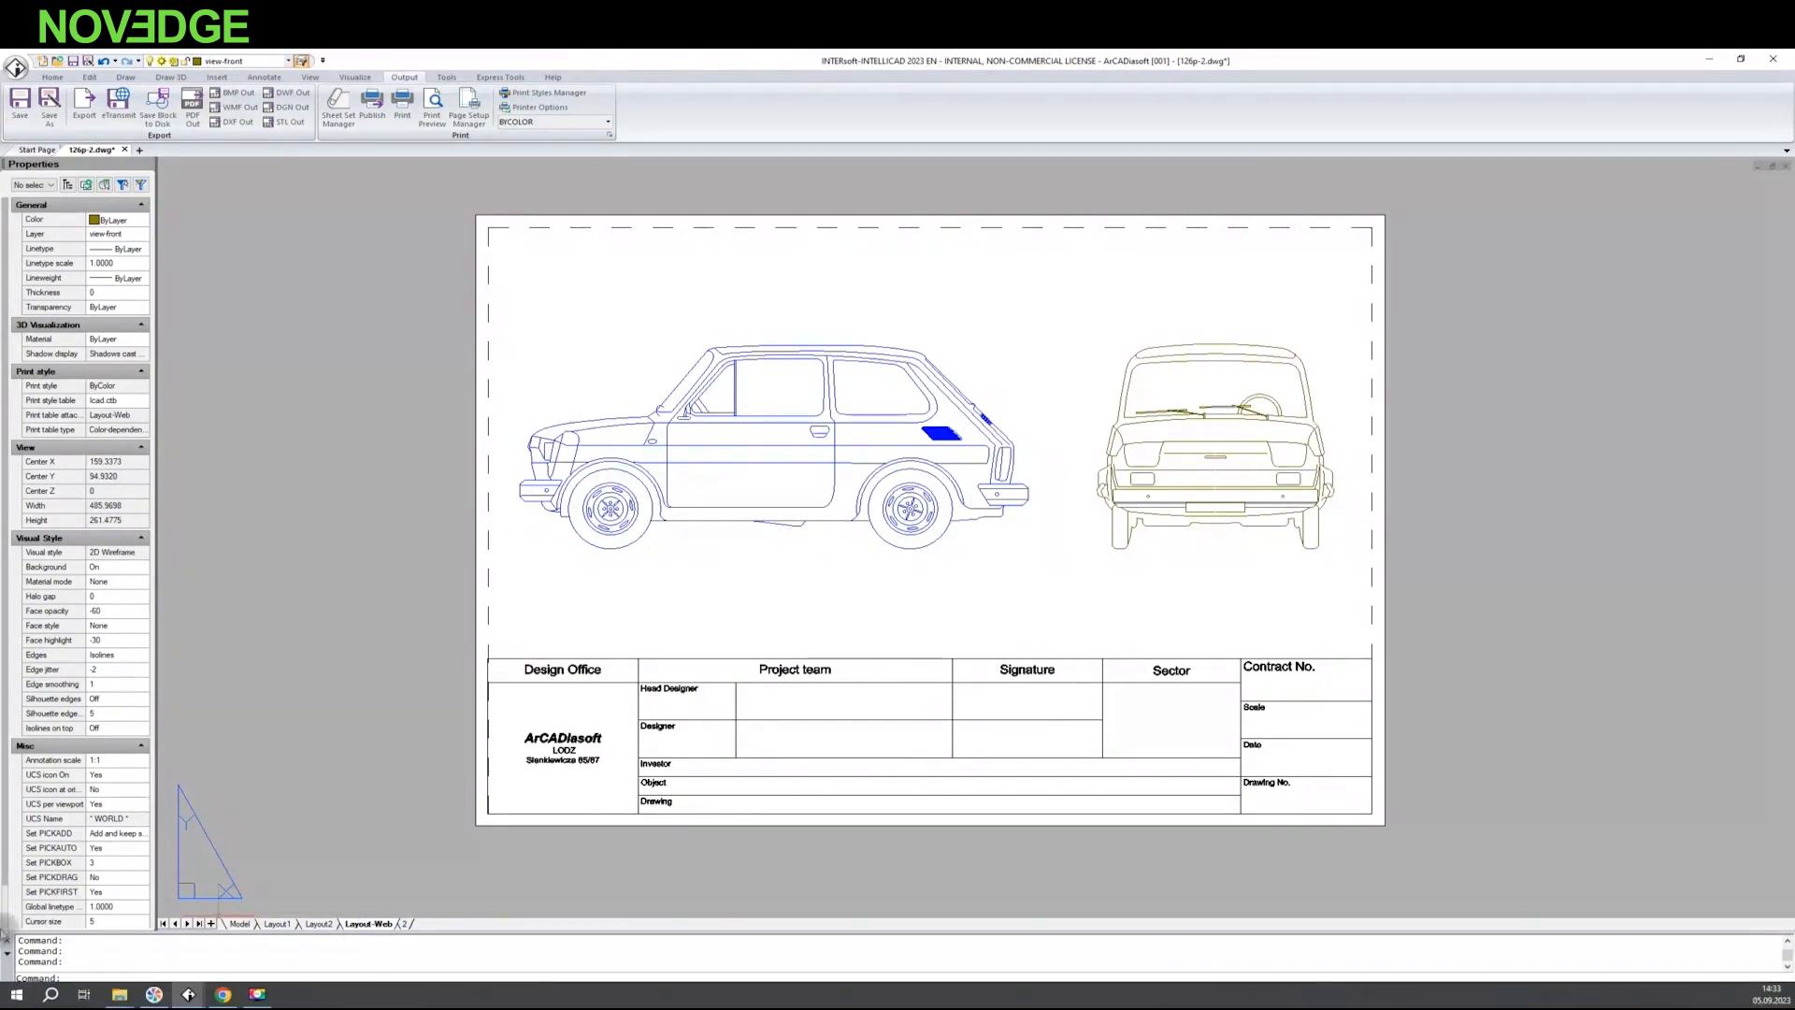
click(240, 924)
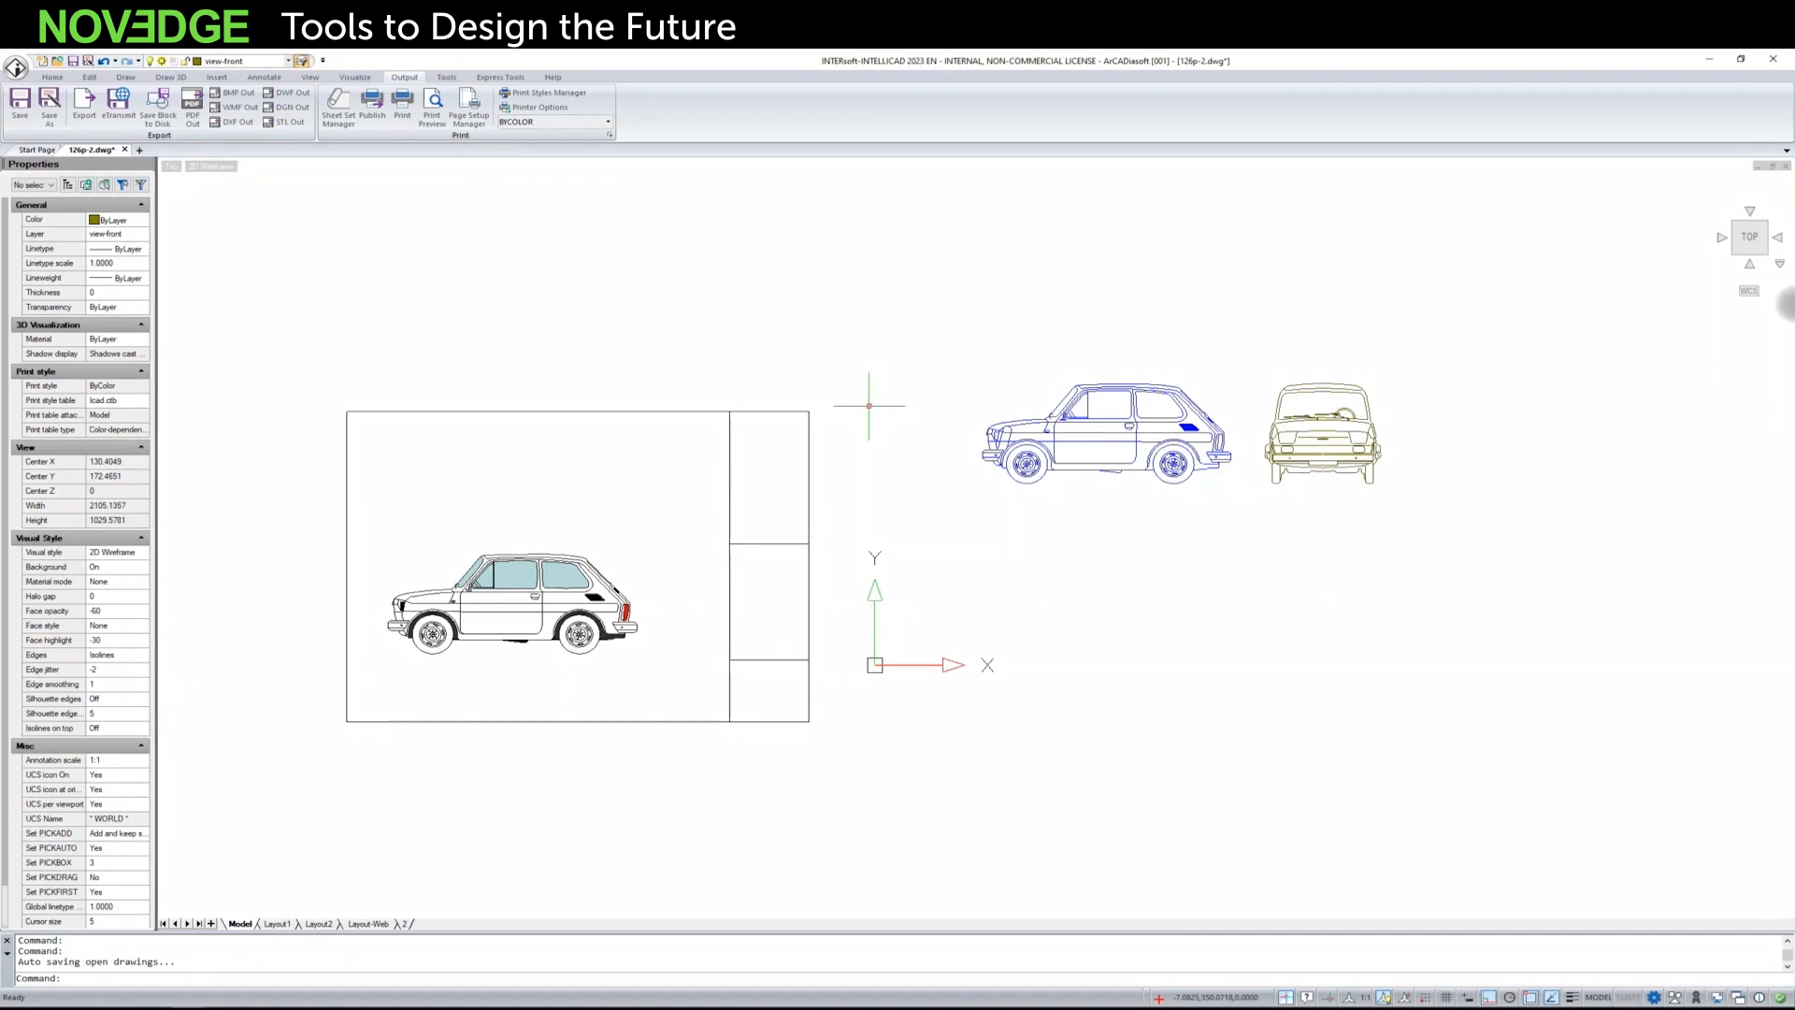
Step: Review the 126p-2-Layout-Web sheet details in the Publish settings and close them without saving the sheet list
click(372, 105)
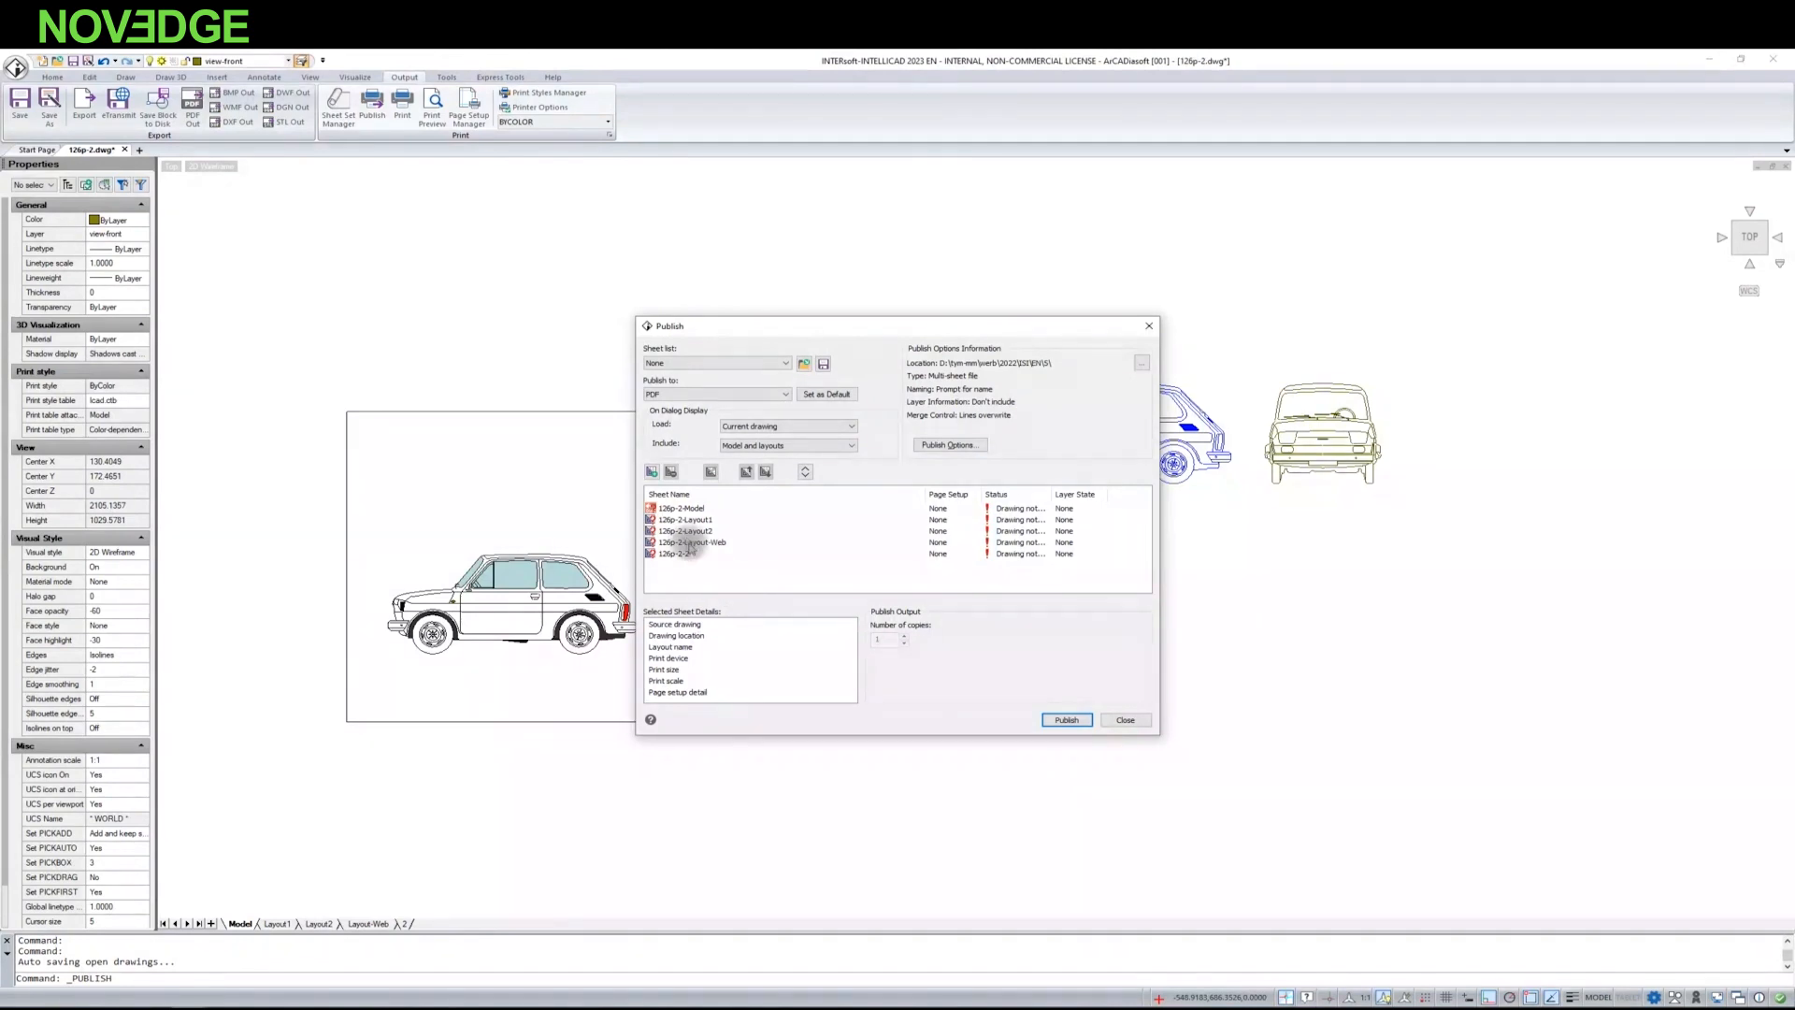
click(690, 543)
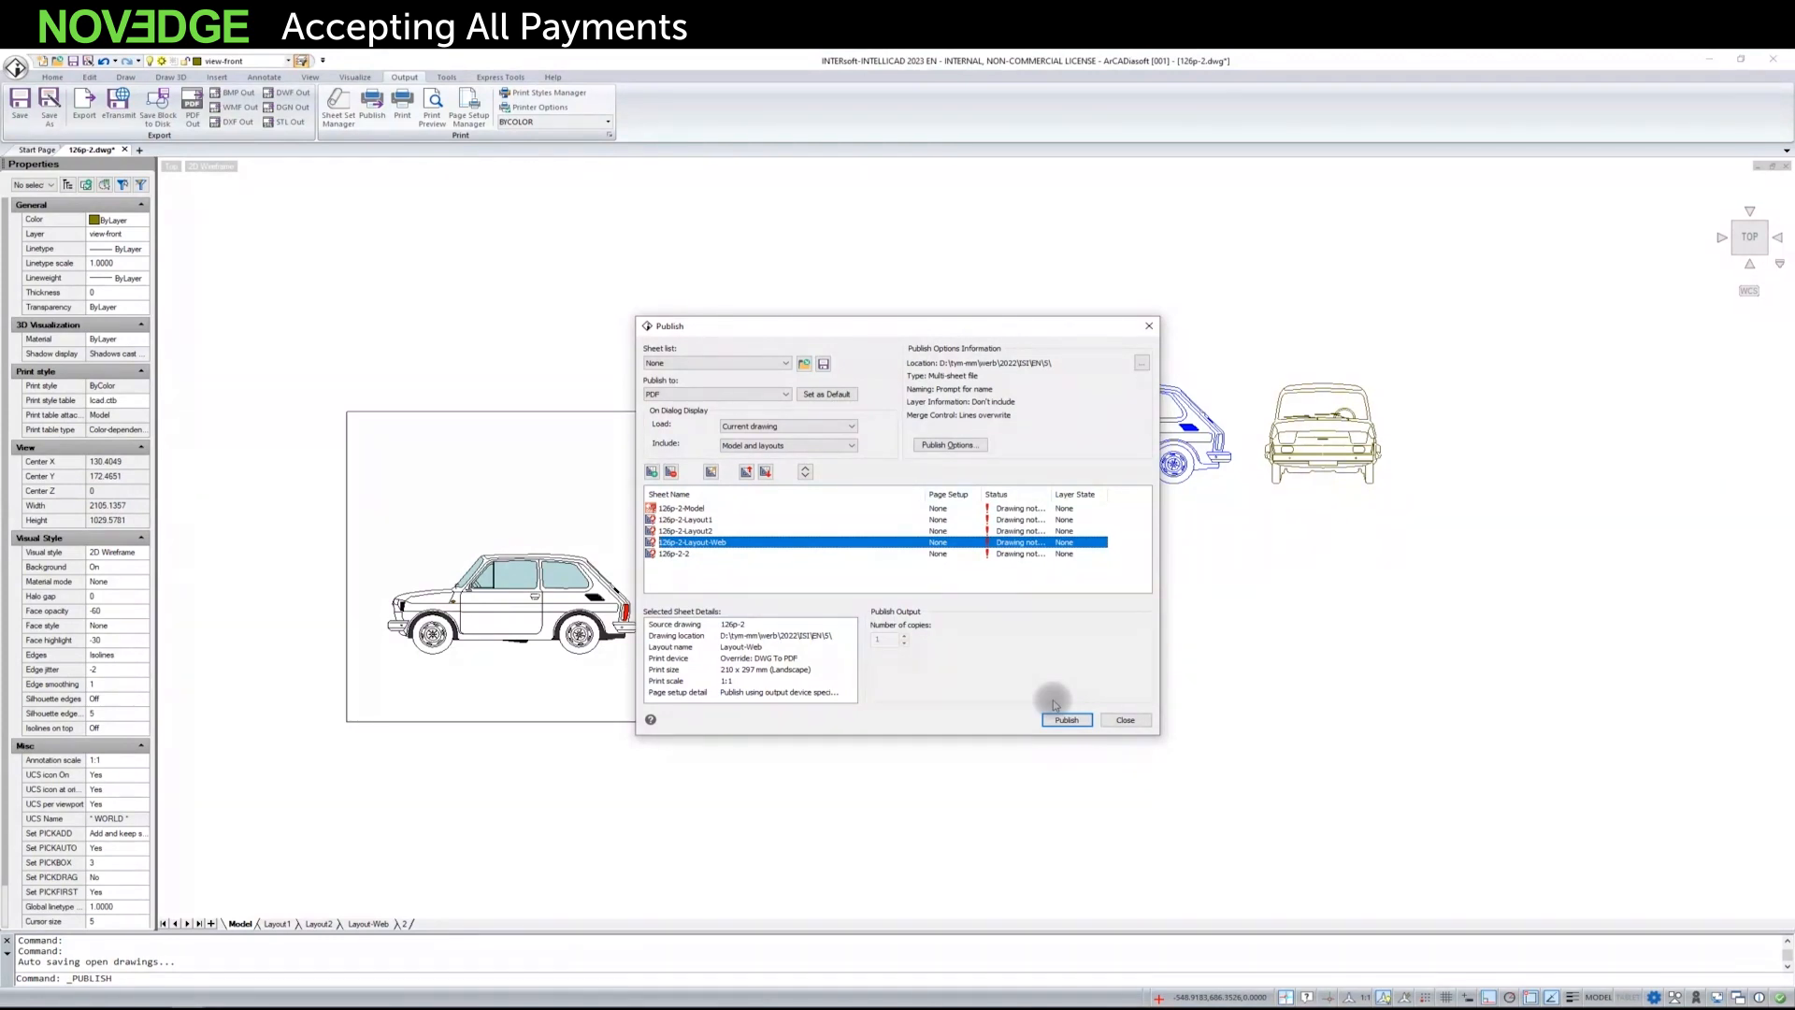
click(1136, 722)
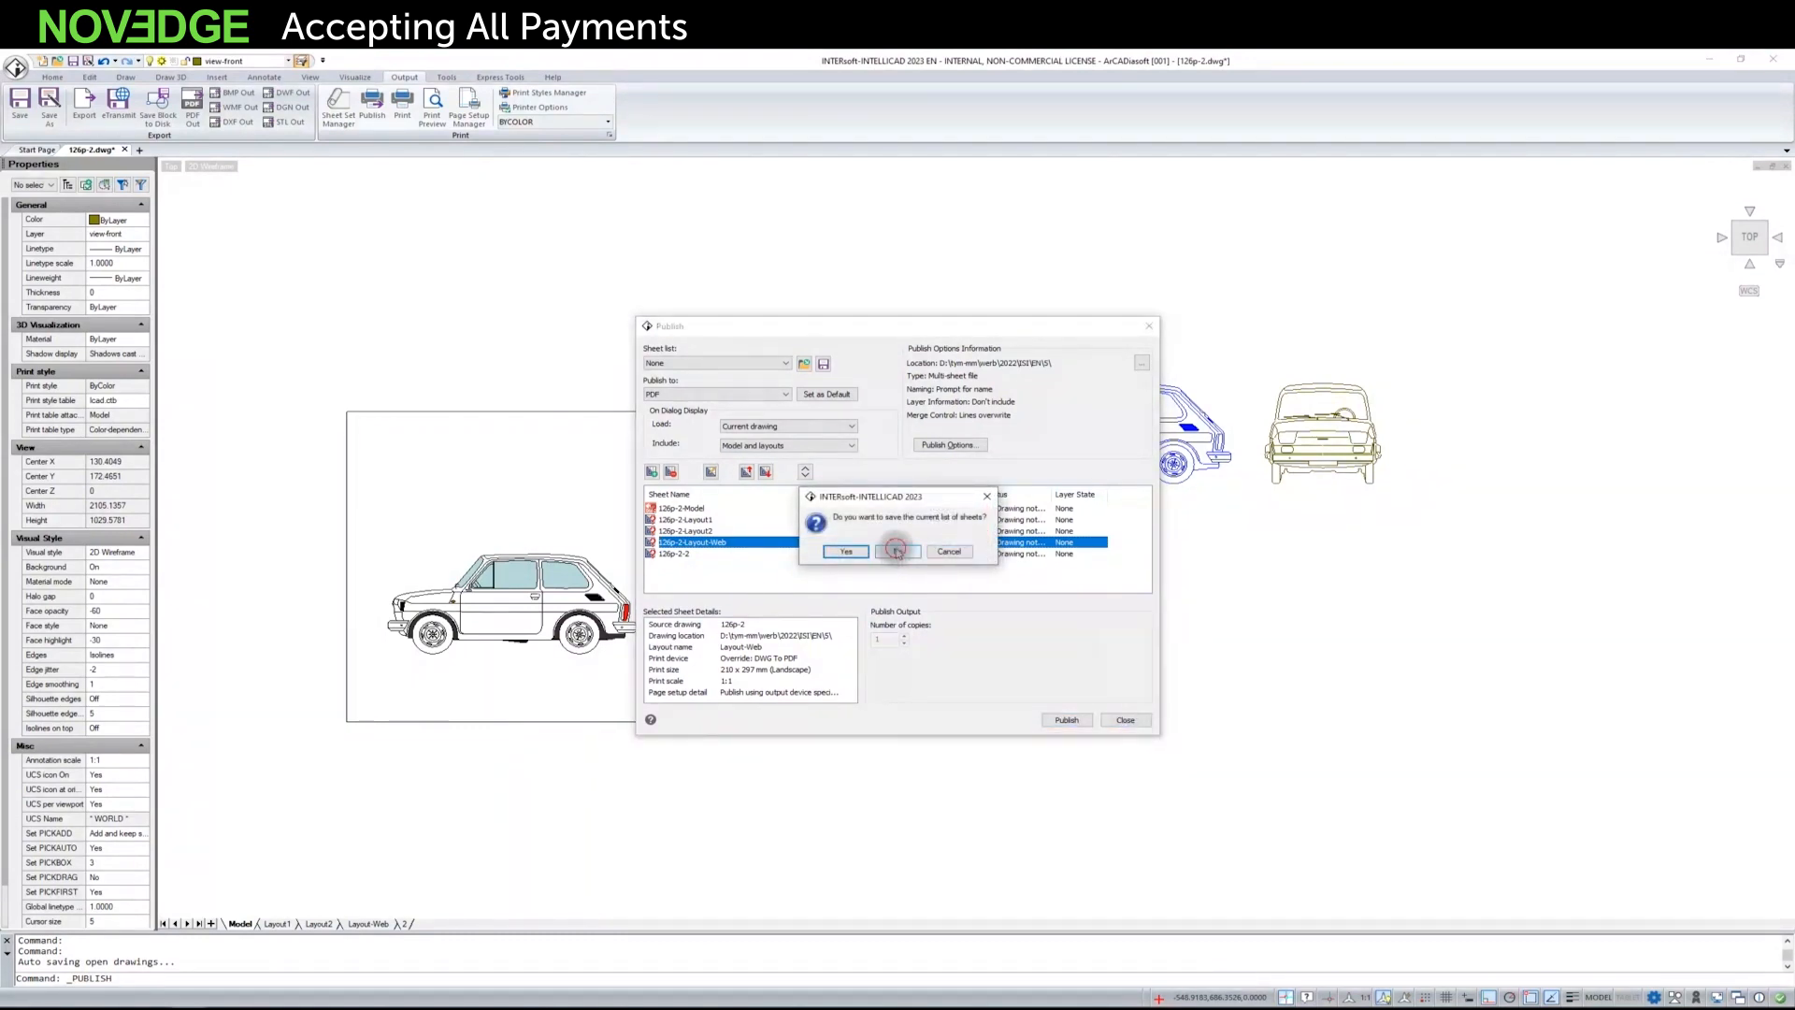
click(898, 552)
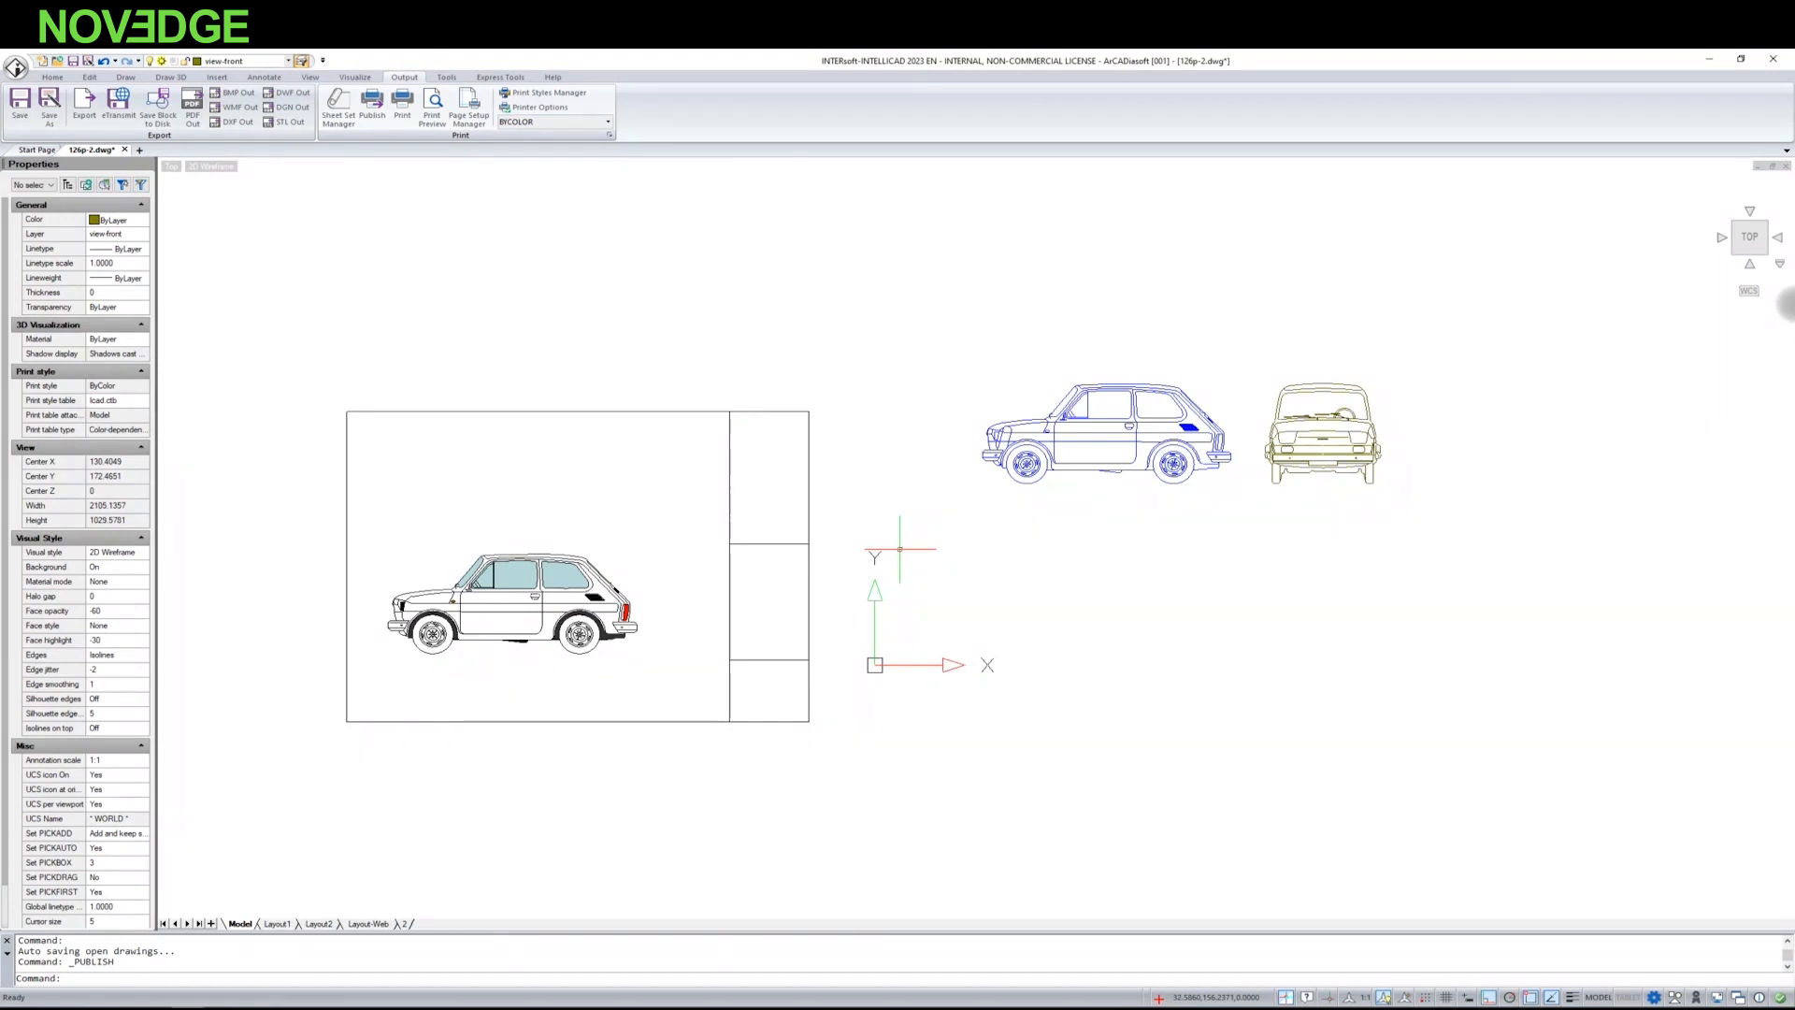
Step: Create a rectangular viewport about 67 by 44 over the upper-right corner of the Layout-Web sheet
click(368, 924)
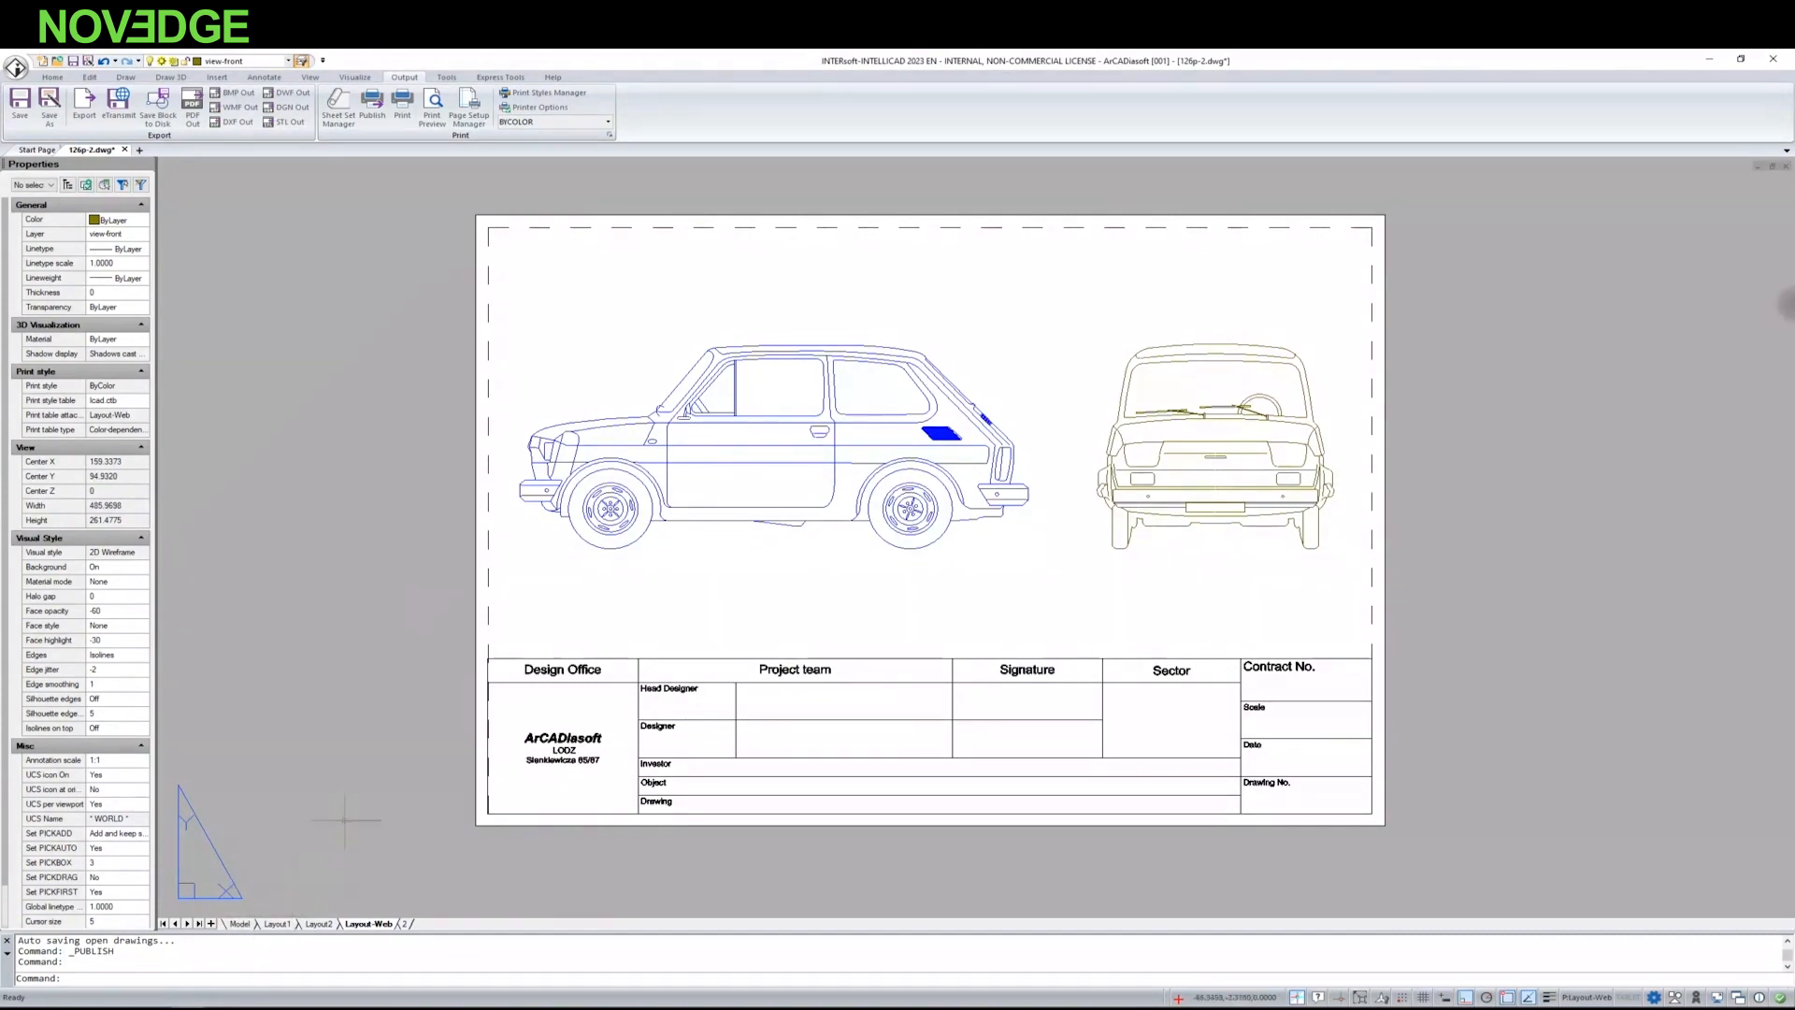
click(310, 76)
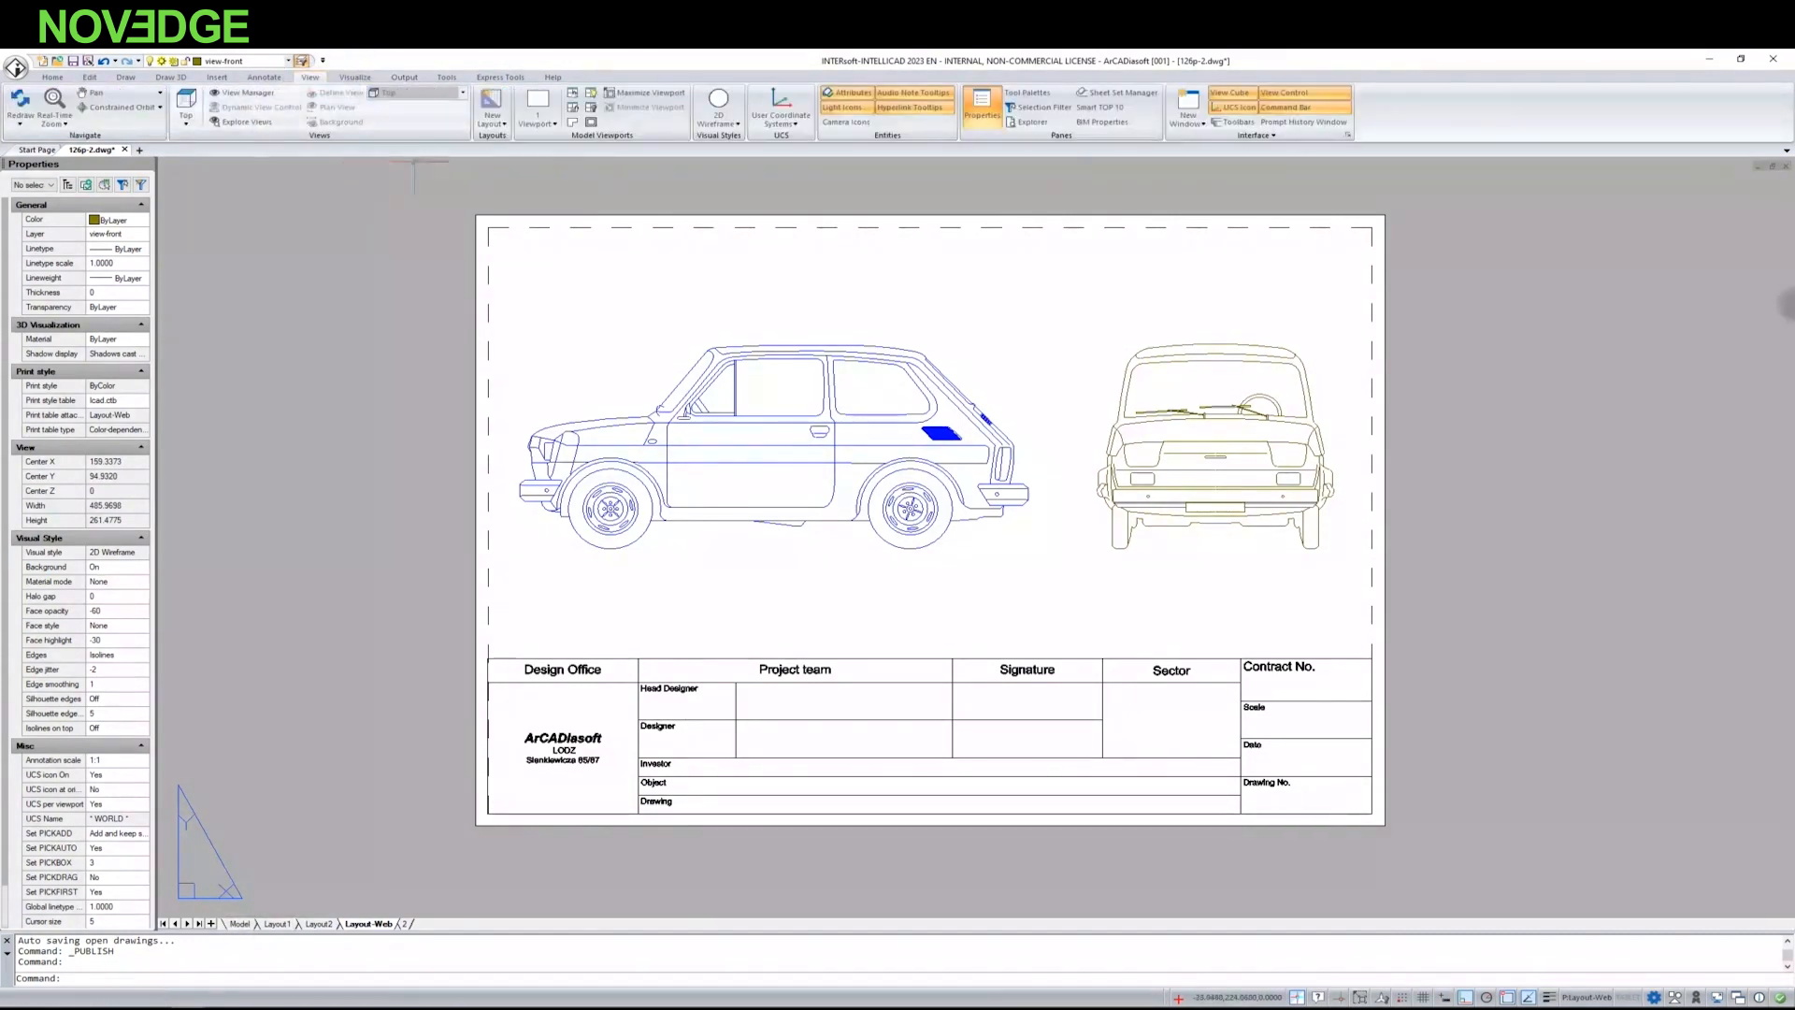
click(540, 104)
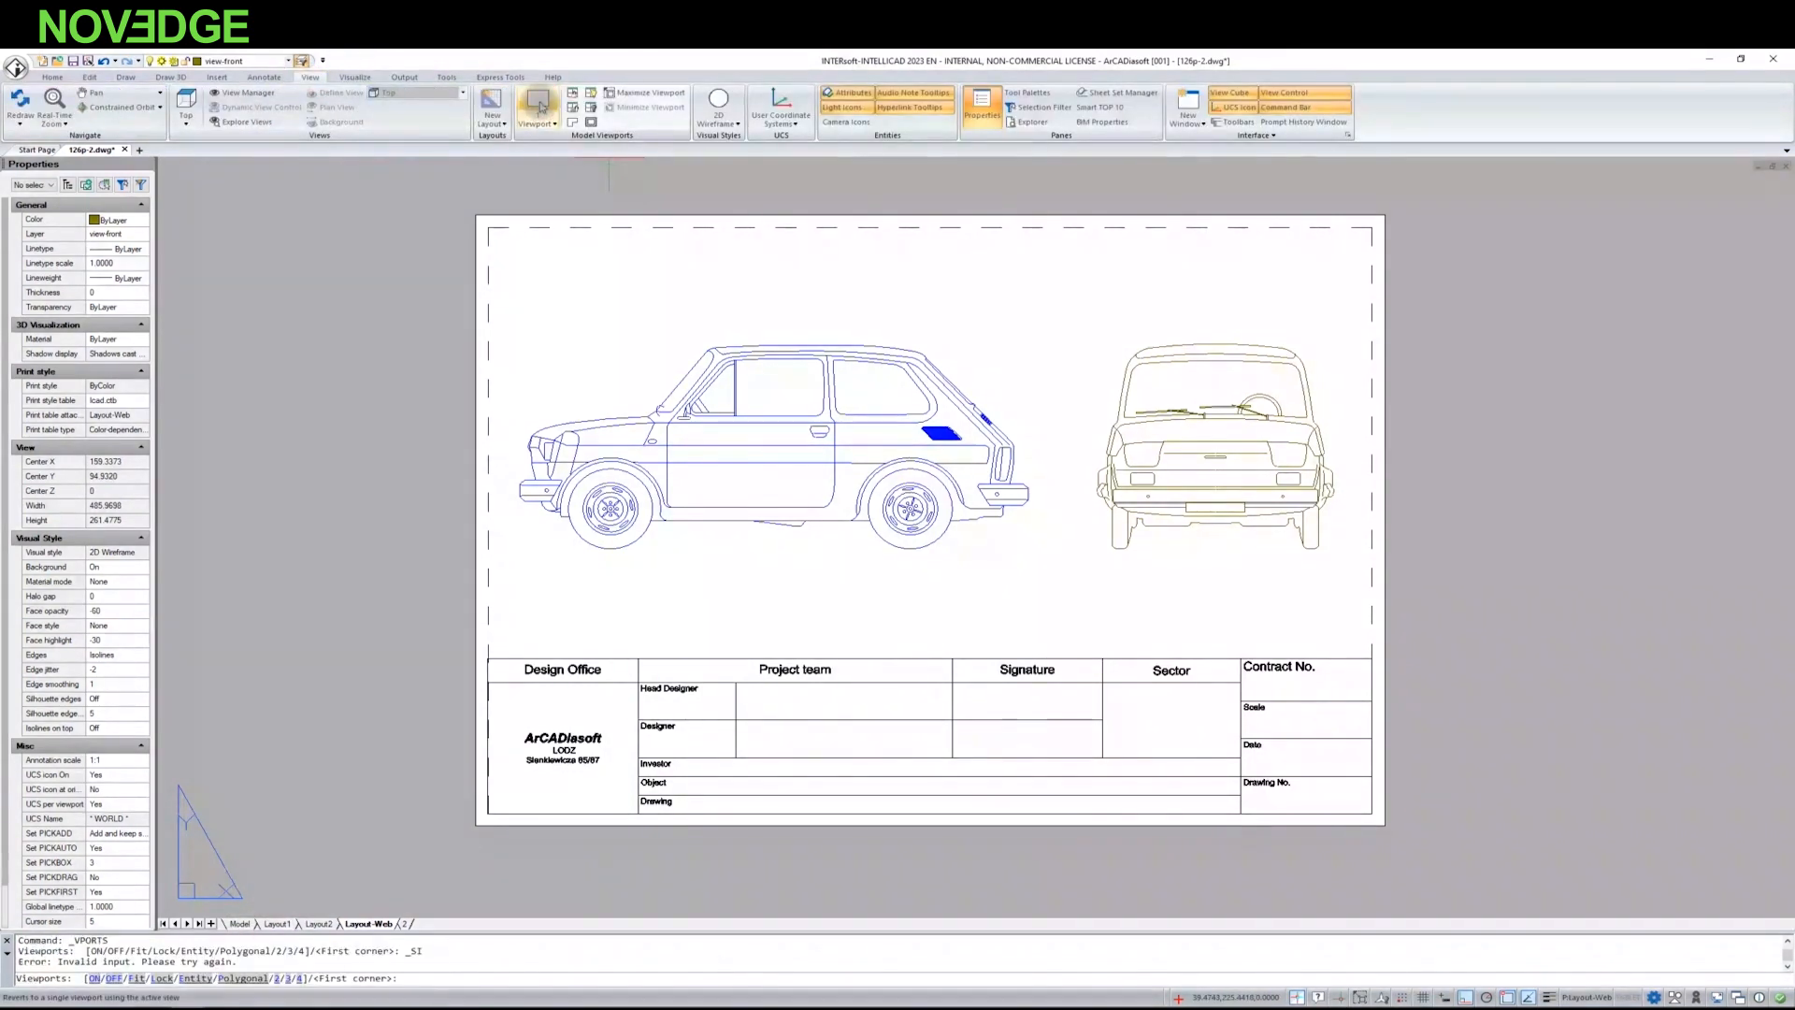
click(1223, 194)
click(1428, 321)
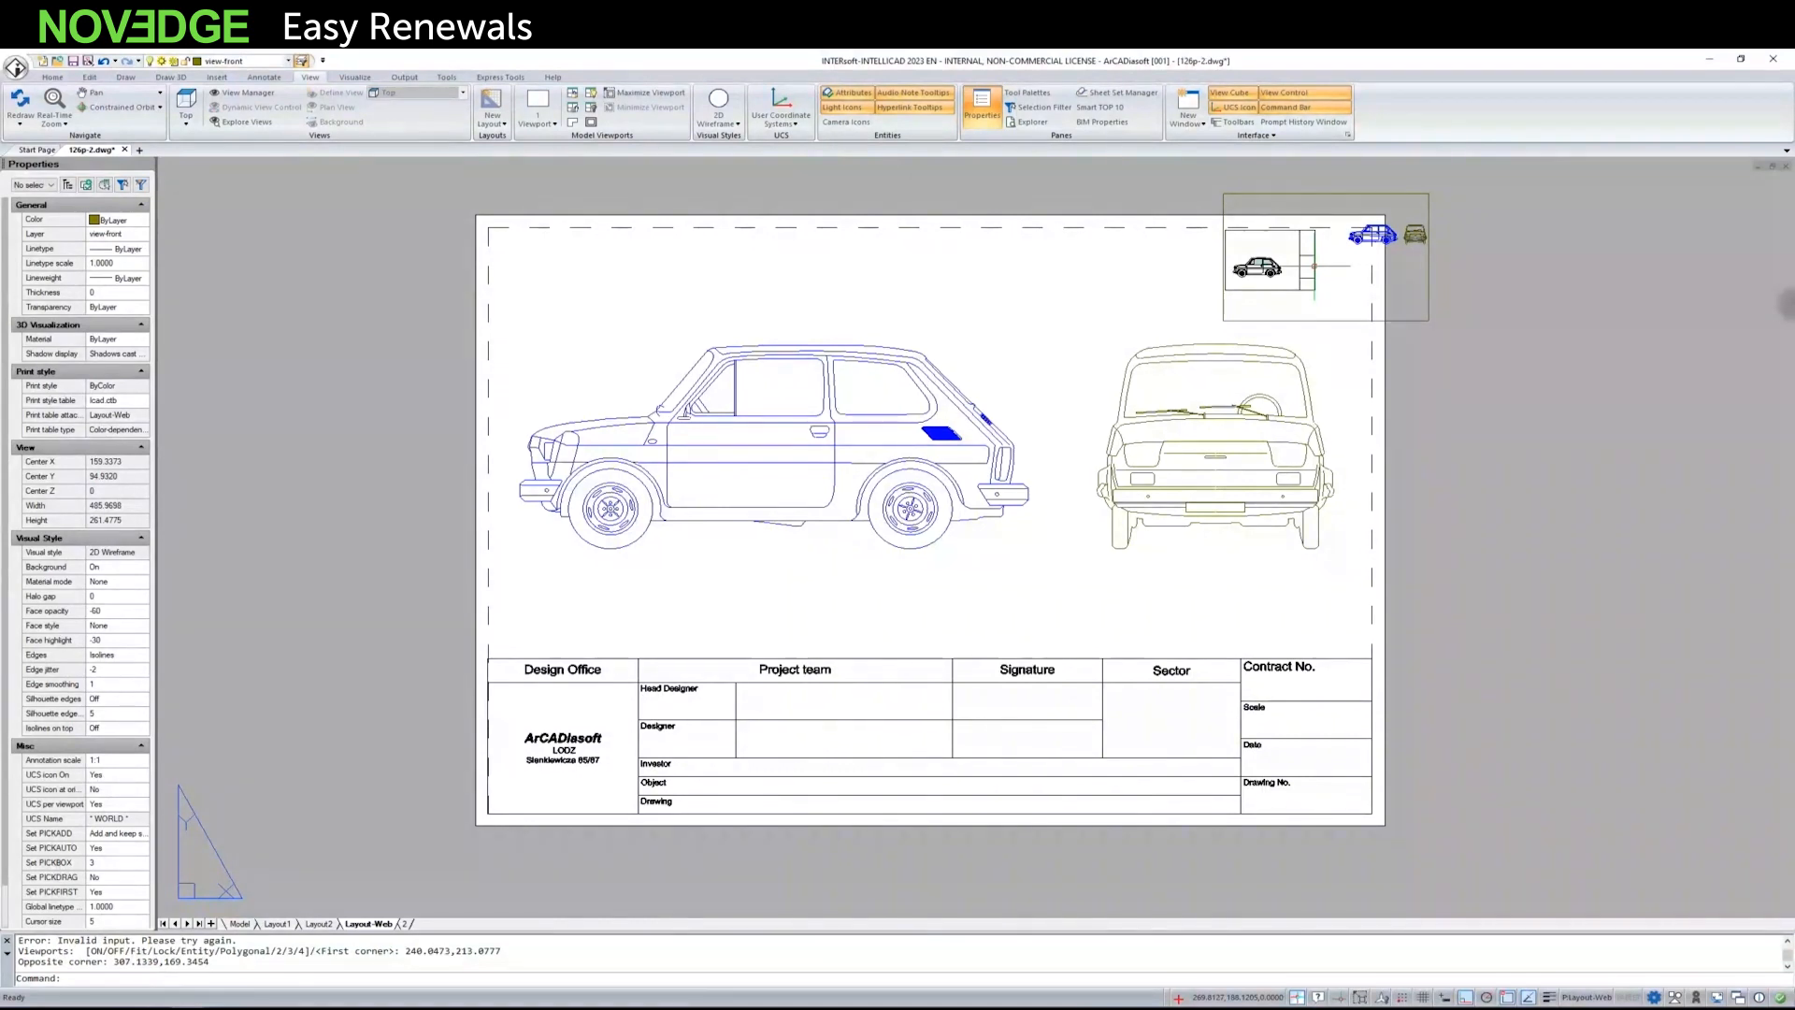
Step: Pan inside the small viewport so the framed coloured car moves toward its centre, and return to paper space
double_click(1403, 260)
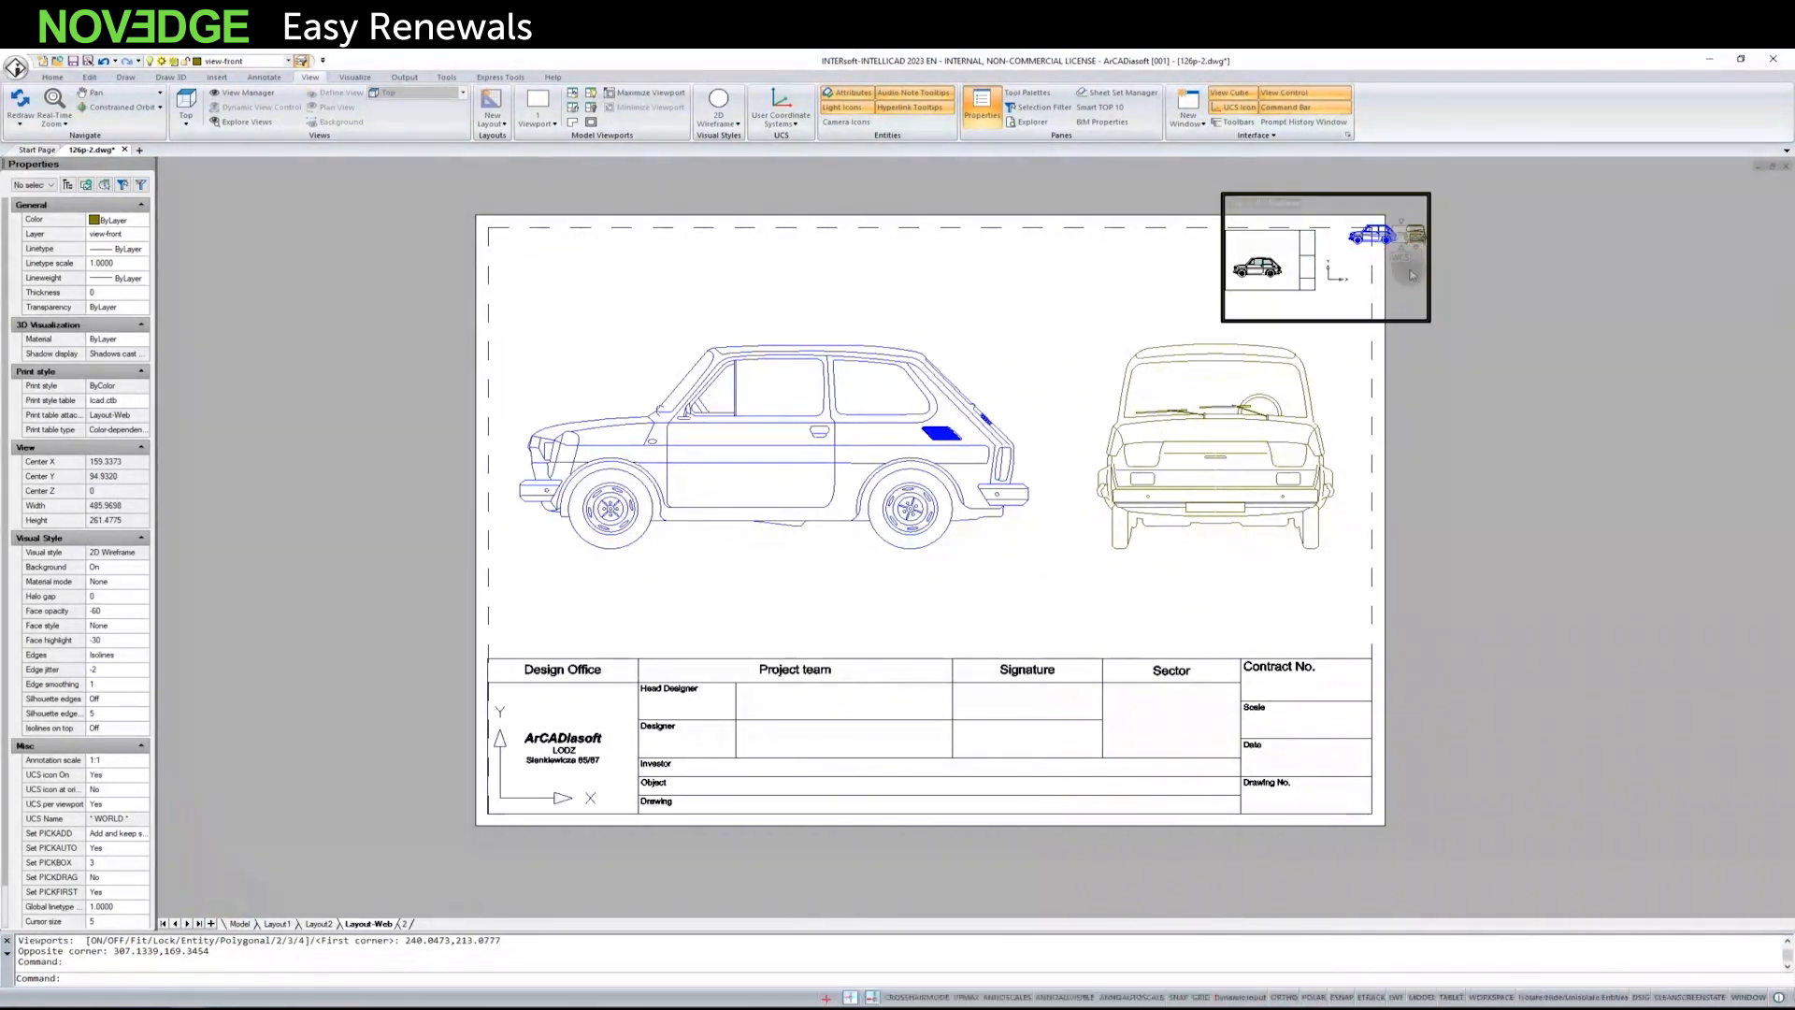
click(1512, 238)
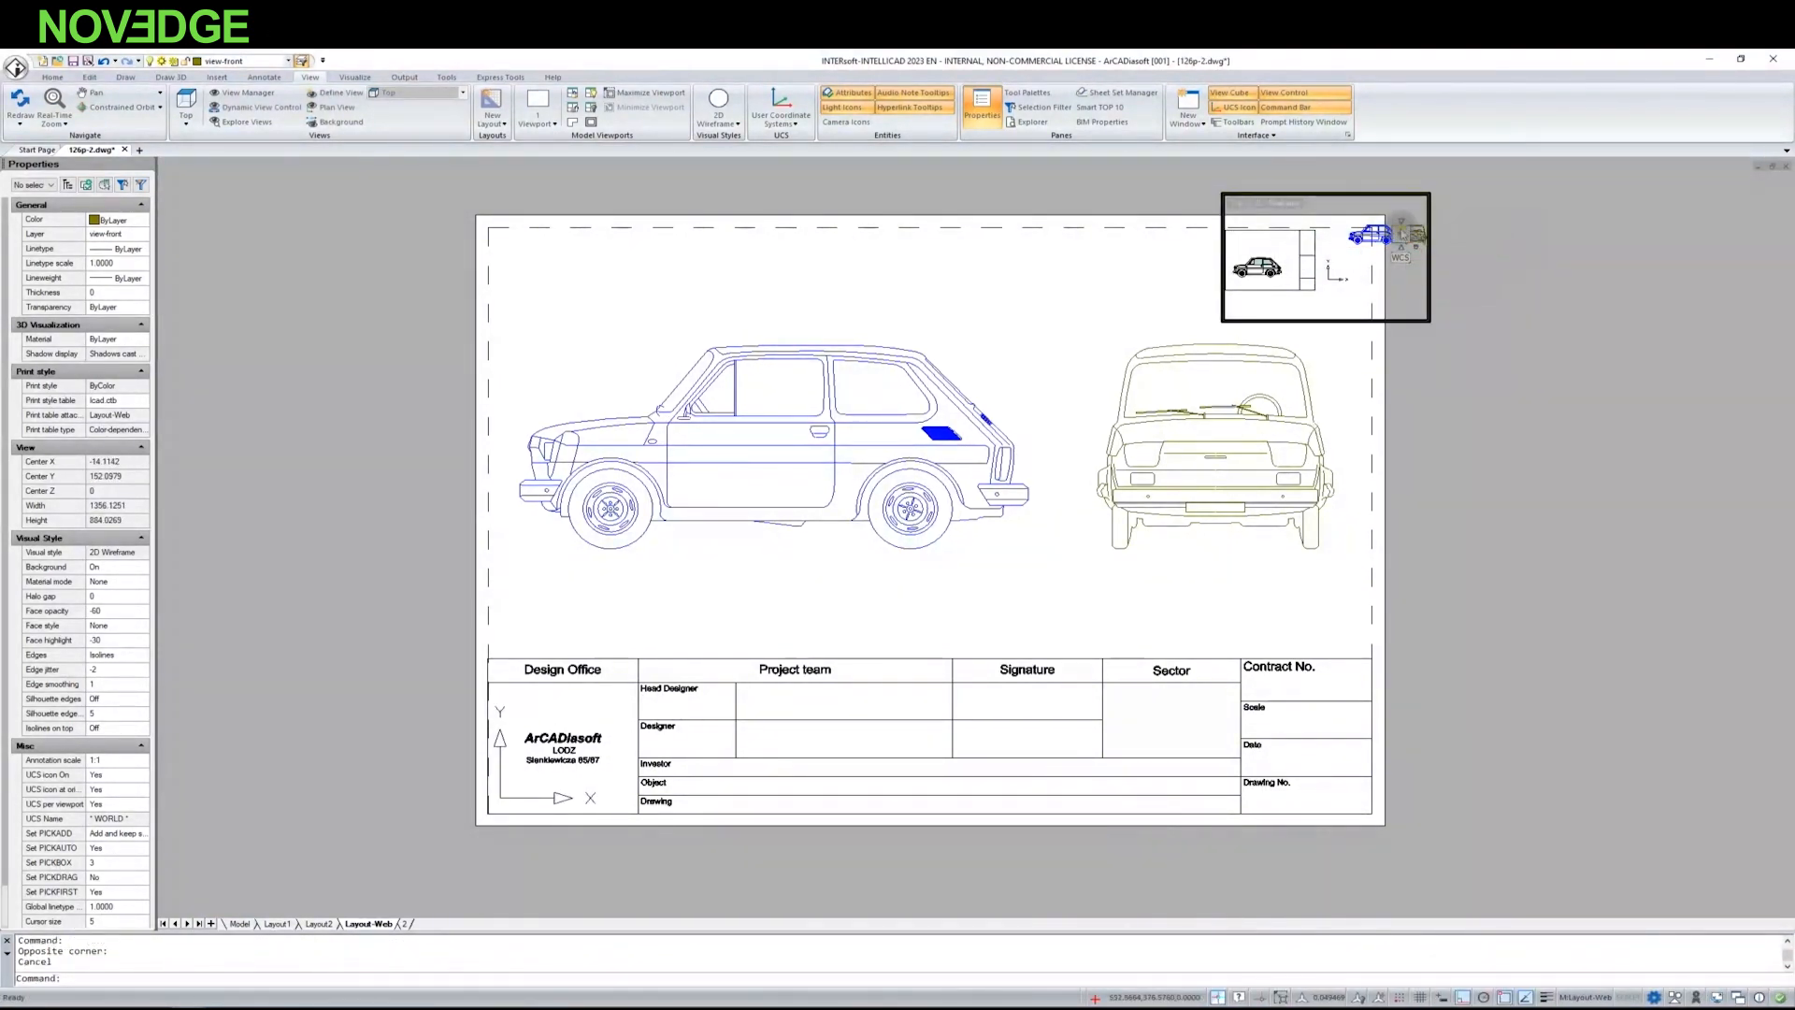
middle_drag(1298, 291, 1382, 306)
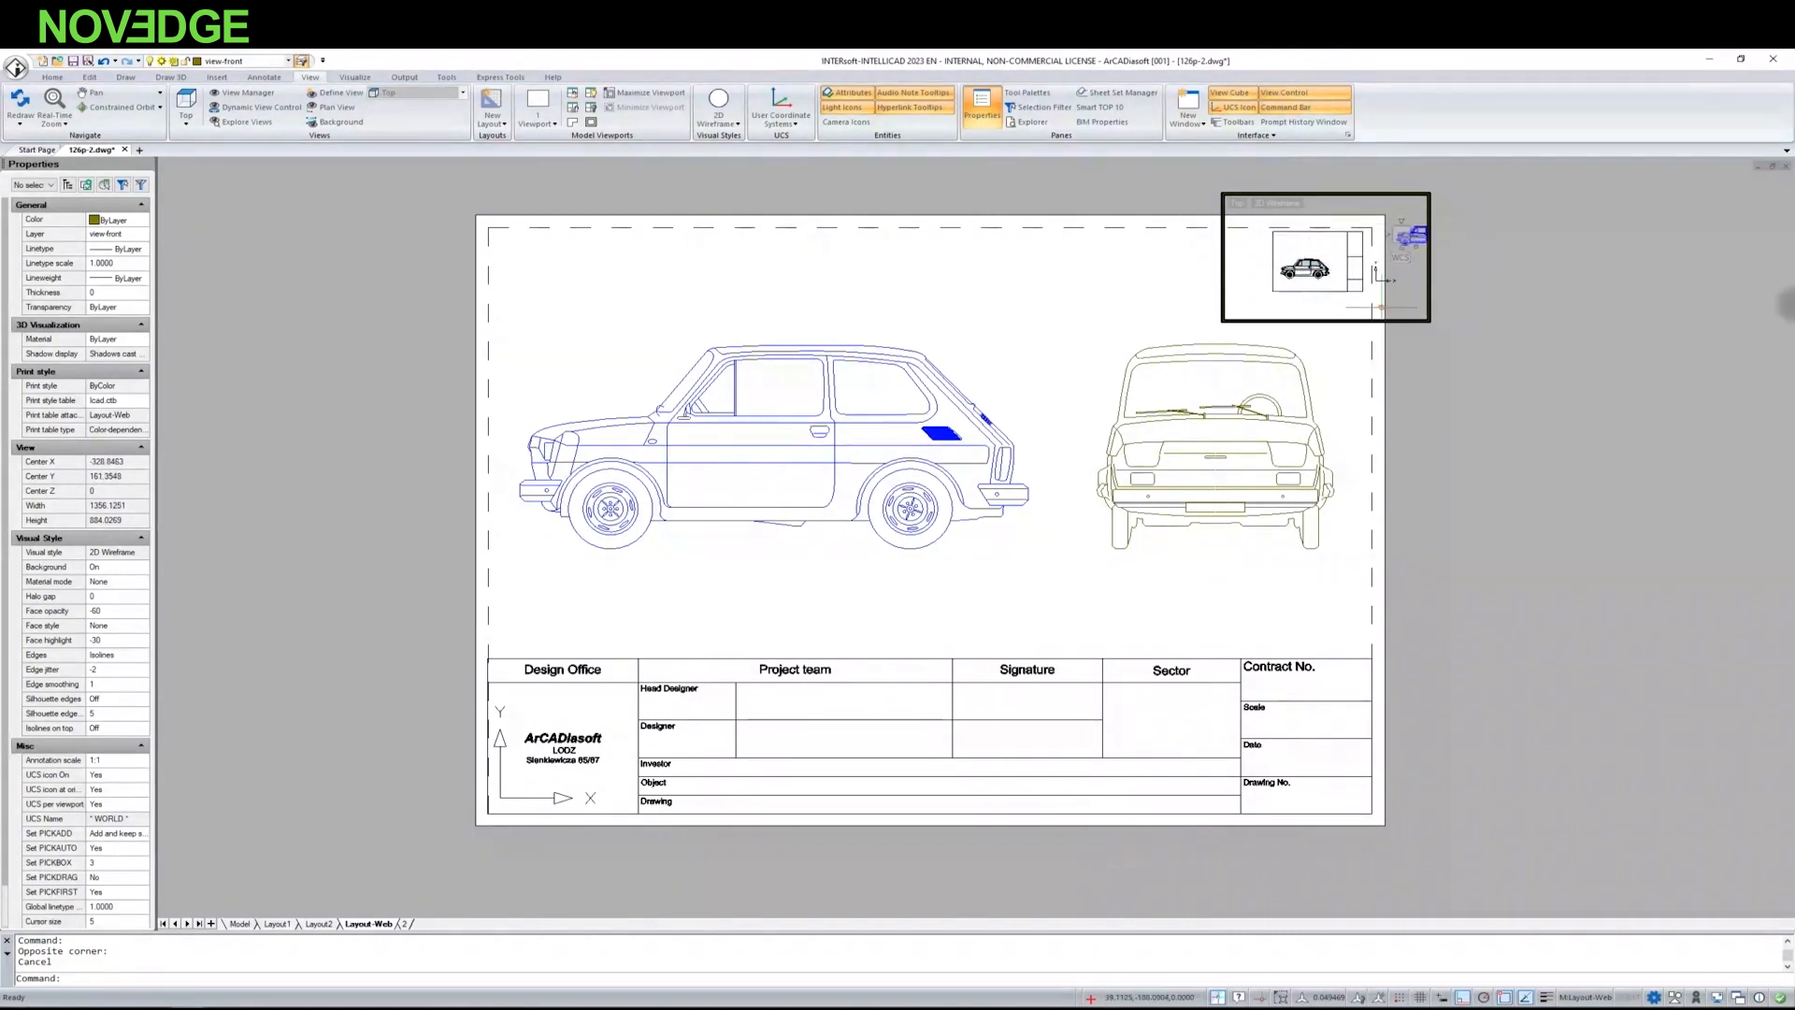
key(Escape)
double_click(1579, 284)
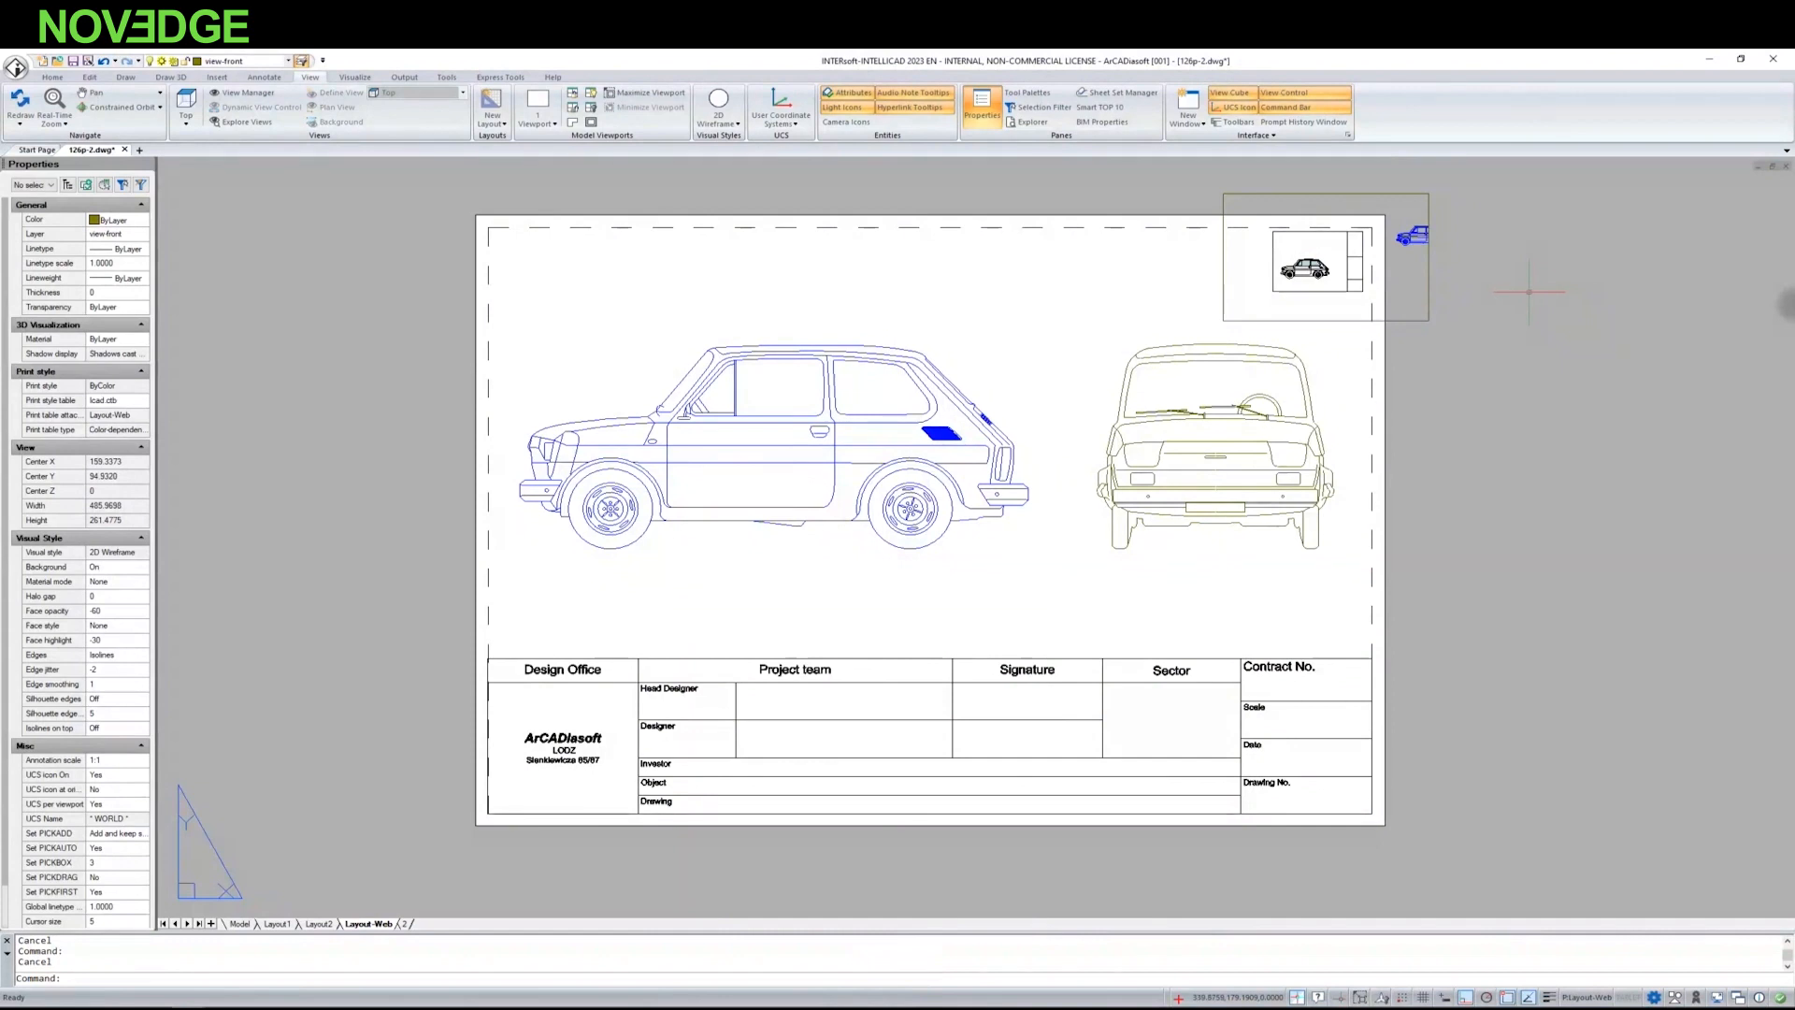
Step: Zoom the small viewport in on the coloured car side view, shift the car slightly to fit, and return to paper space
click(1216, 210)
double_click(1393, 207)
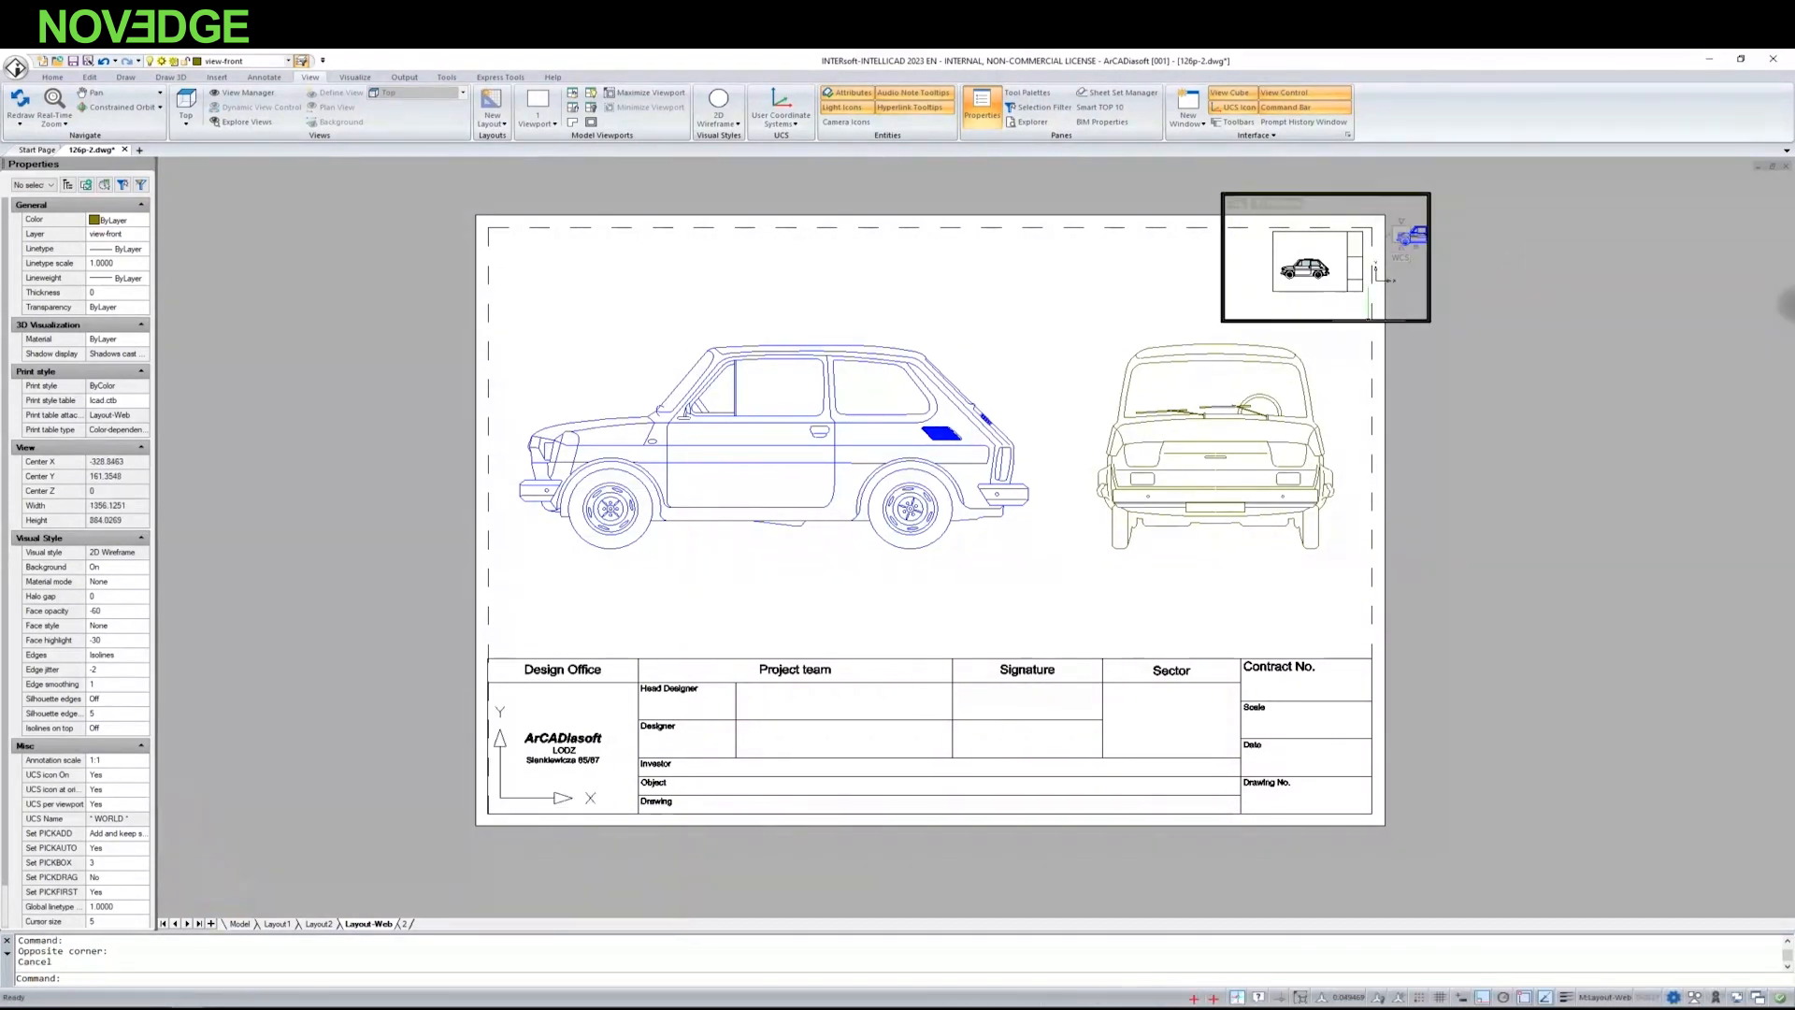
scroll(1313, 270, up, 4)
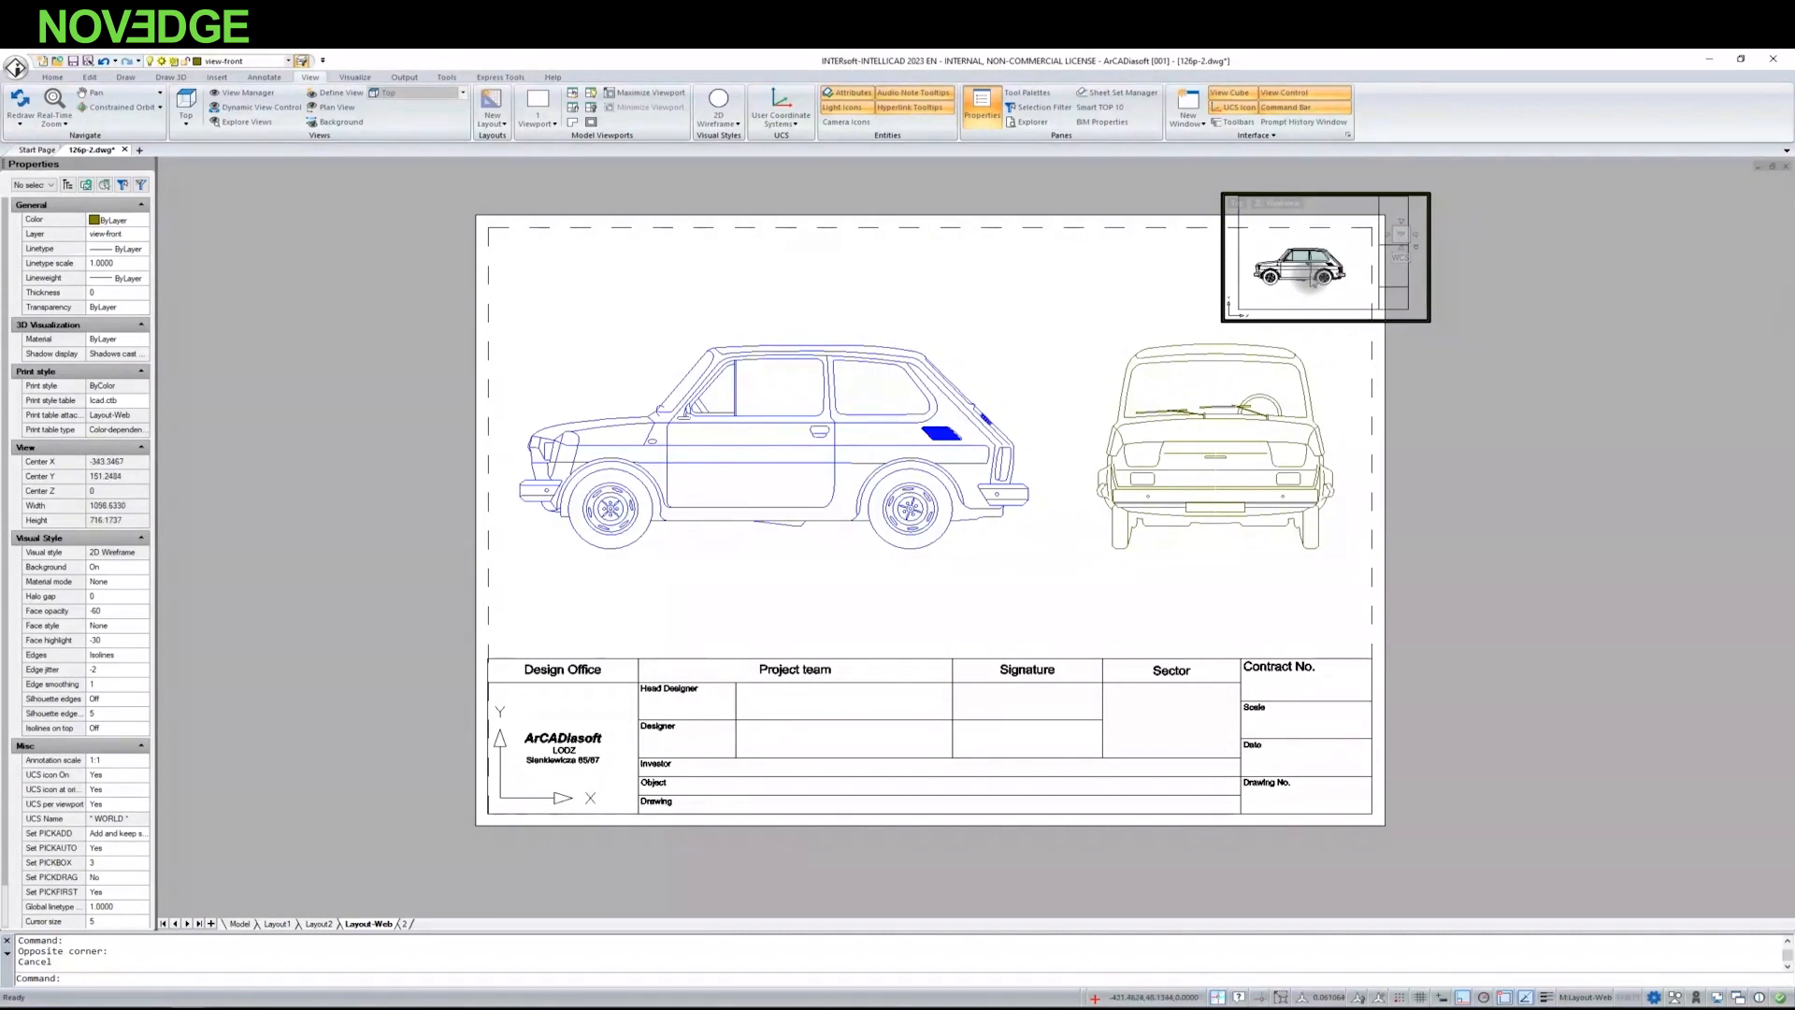
scroll(1314, 269, up, 1)
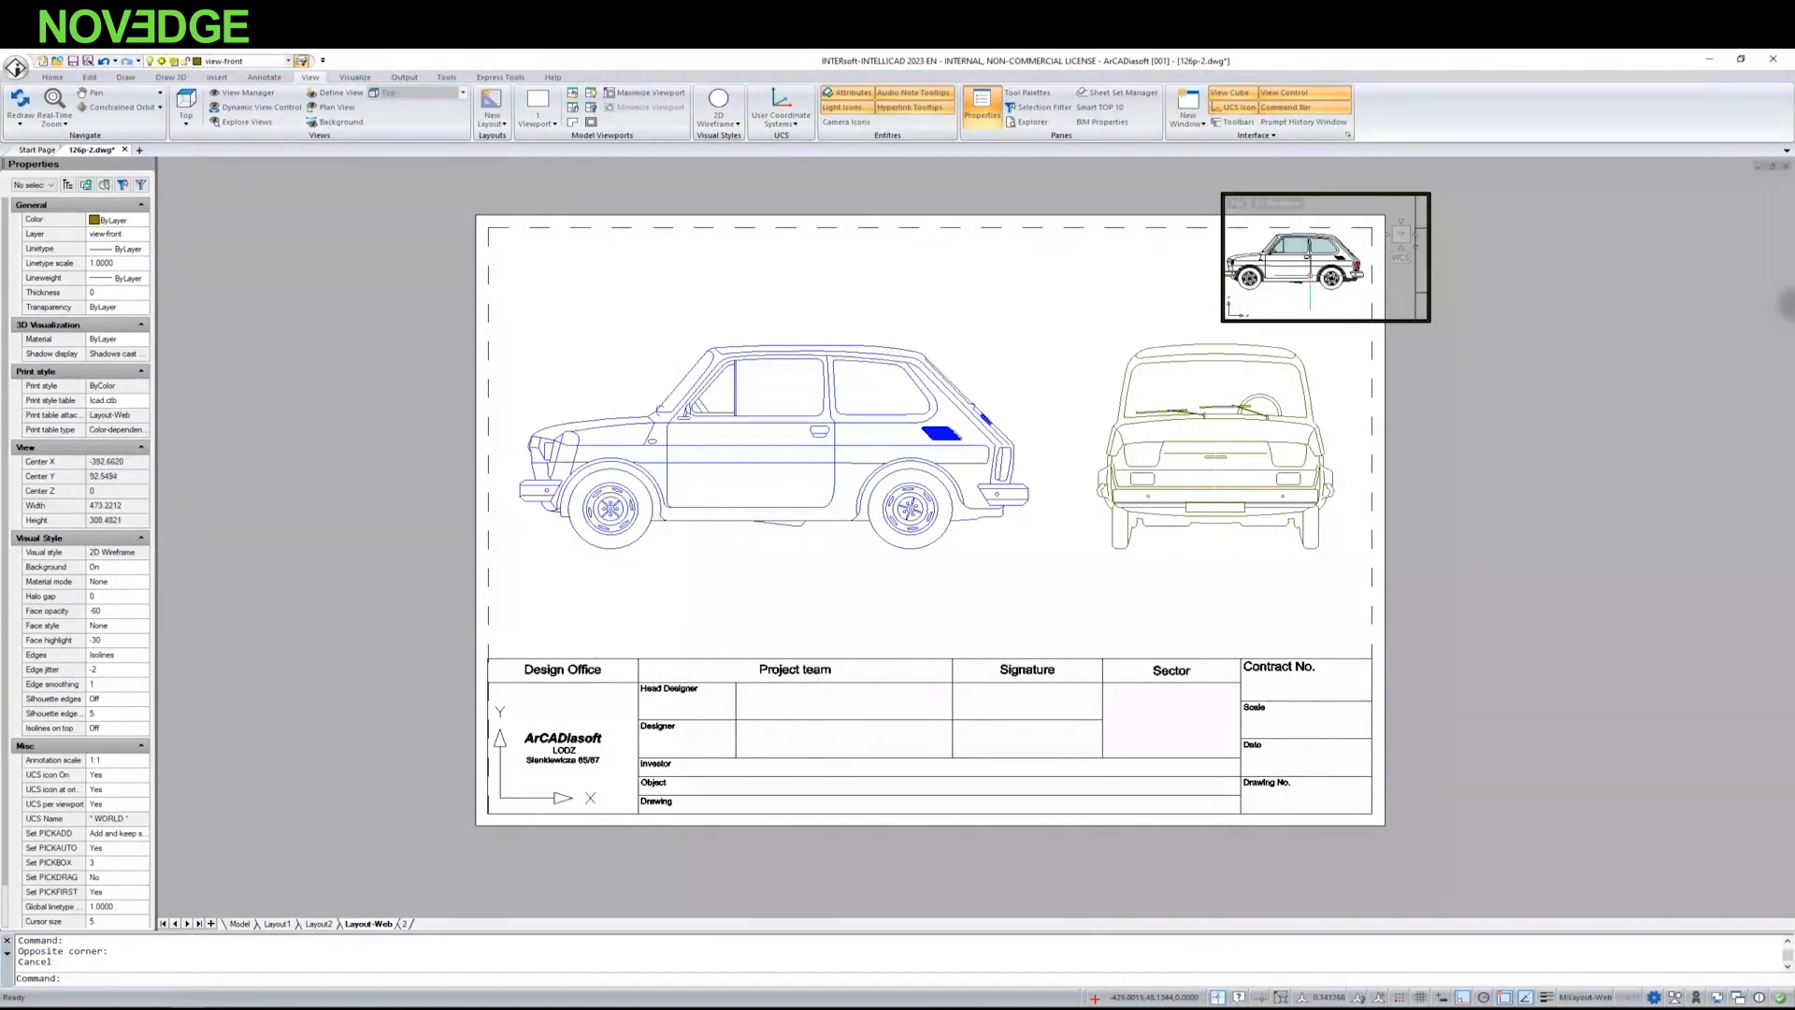
middle_drag(1316, 262, 1325, 267)
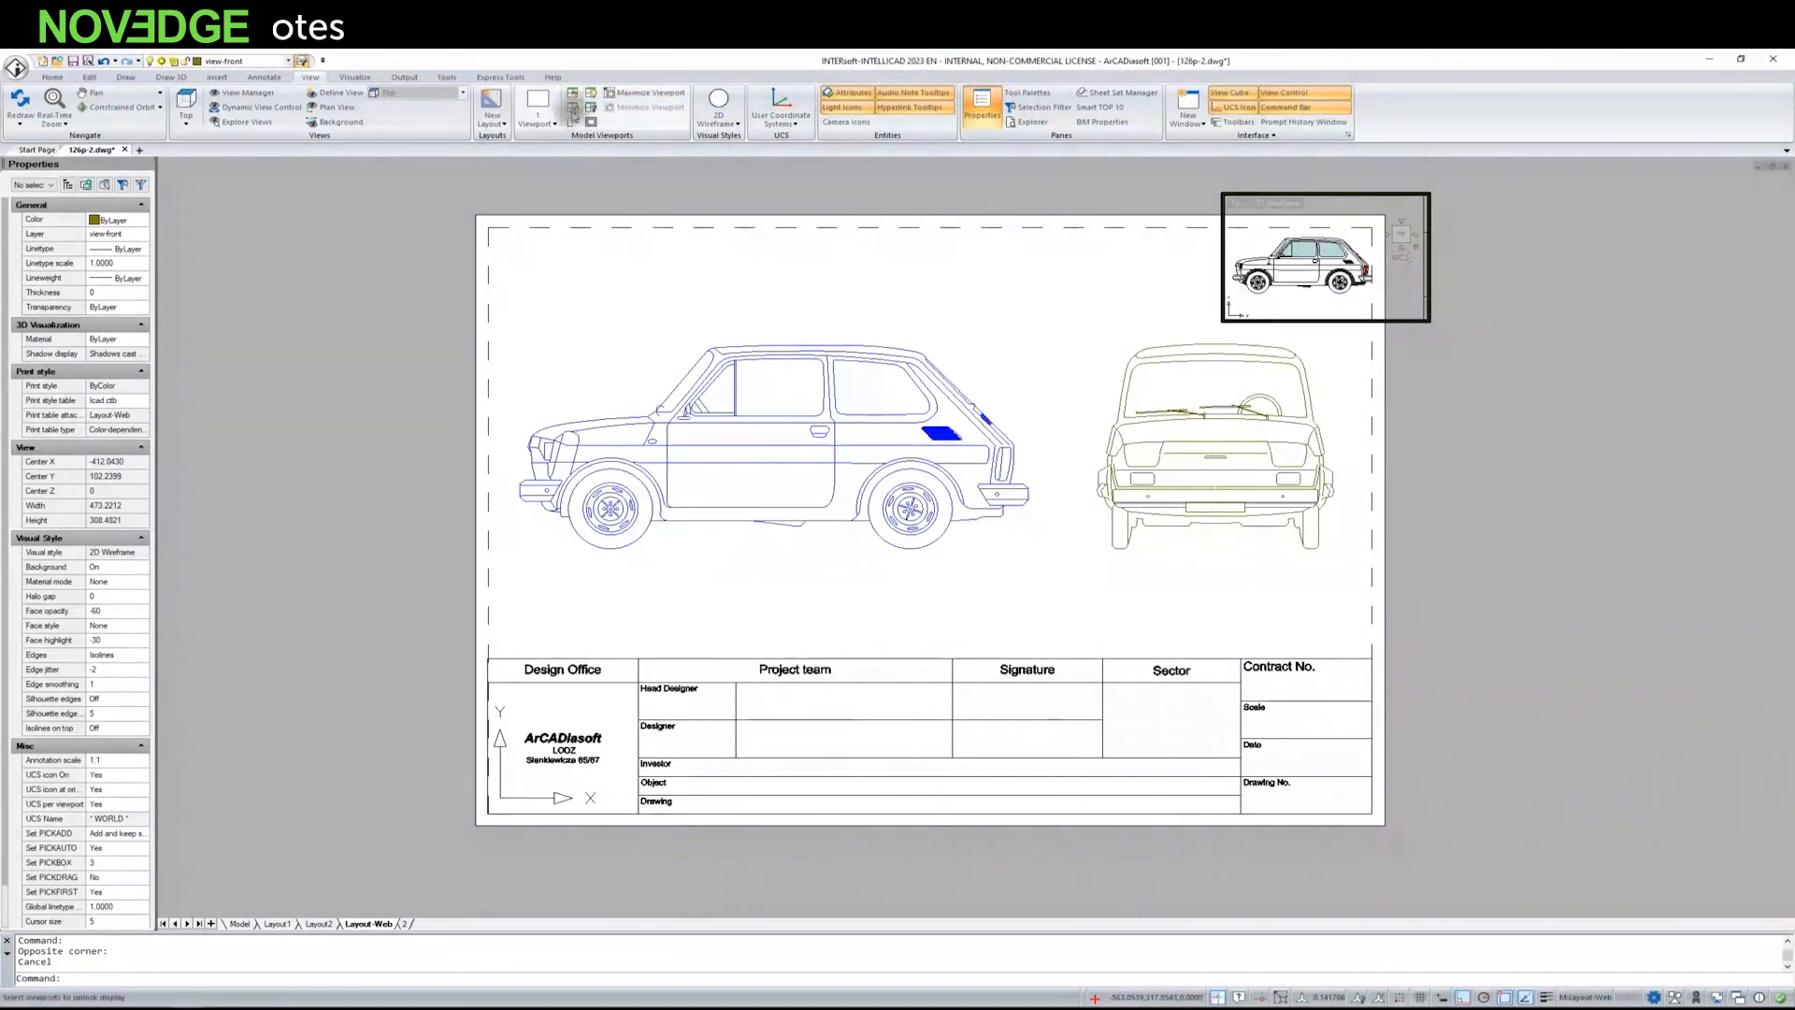
double_click(1464, 299)
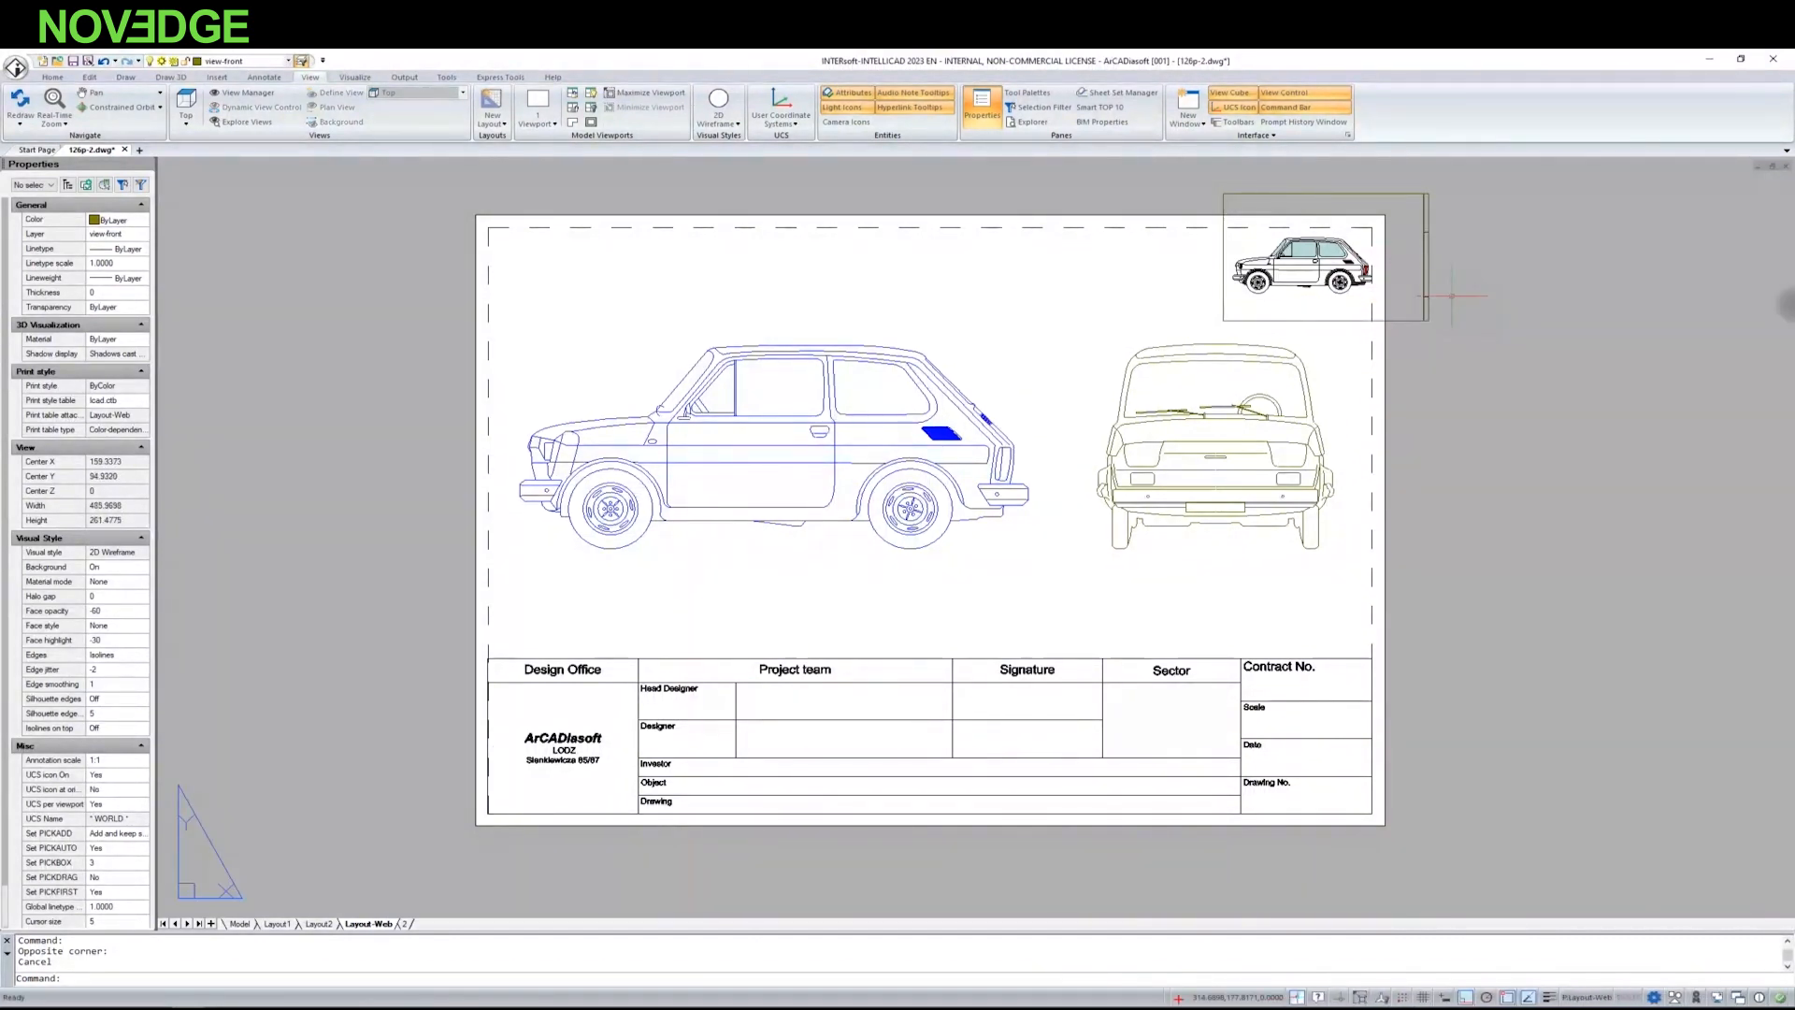
Step: Activate the small car viewport on Layout-Web and maximize it to fill the drawing area
click(1410, 333)
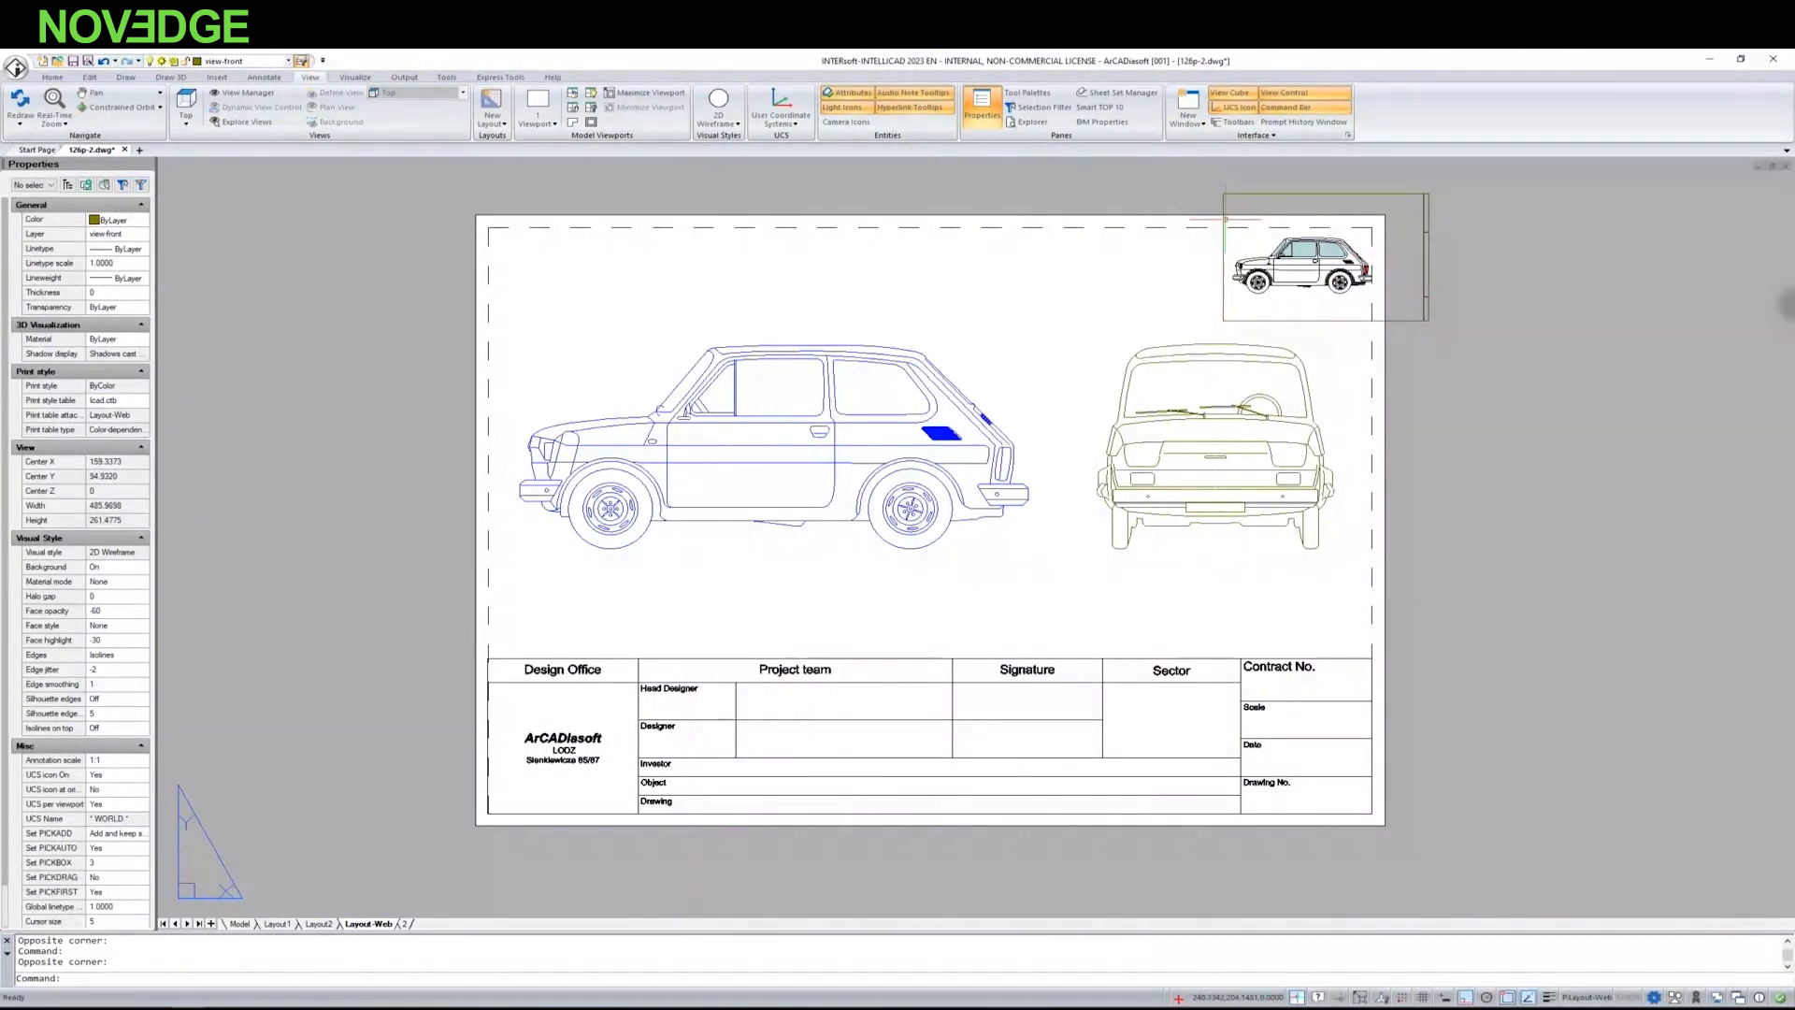
double_click(1225, 221)
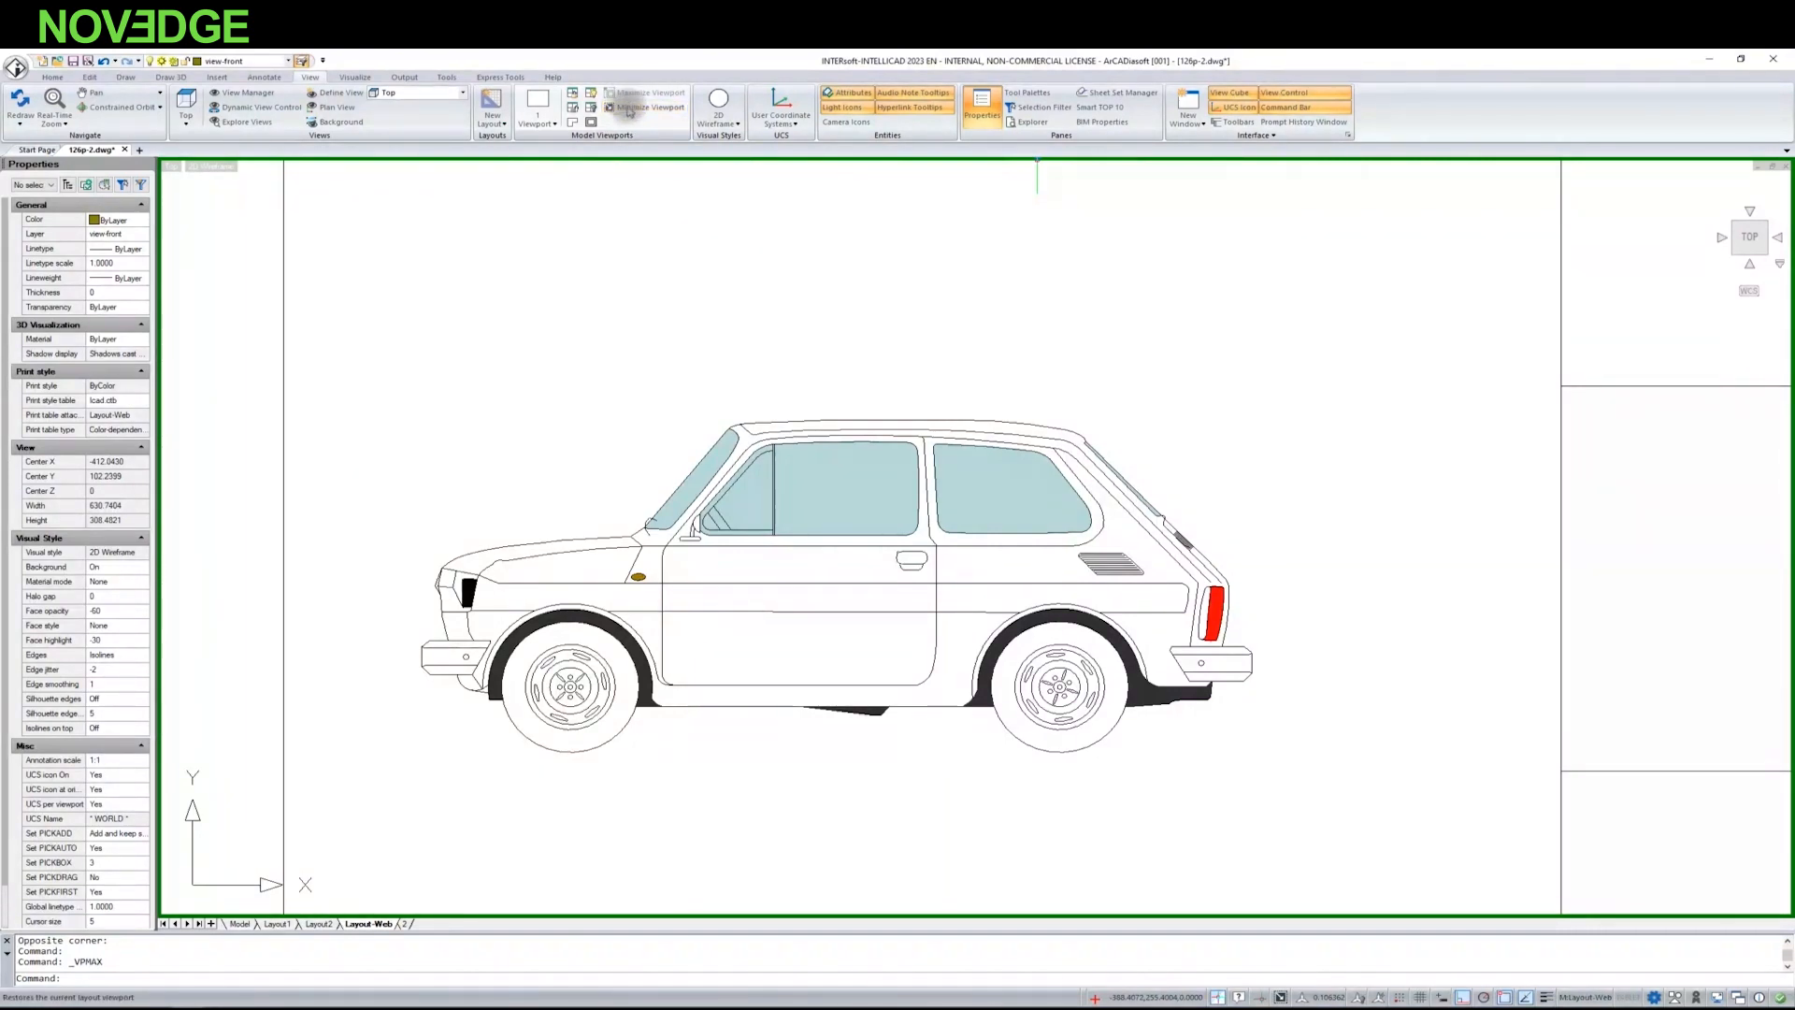
Step: Restore the maximized viewport to the Layout-Web sheet and set the small car viewport's standard scale to 1:10
click(628, 110)
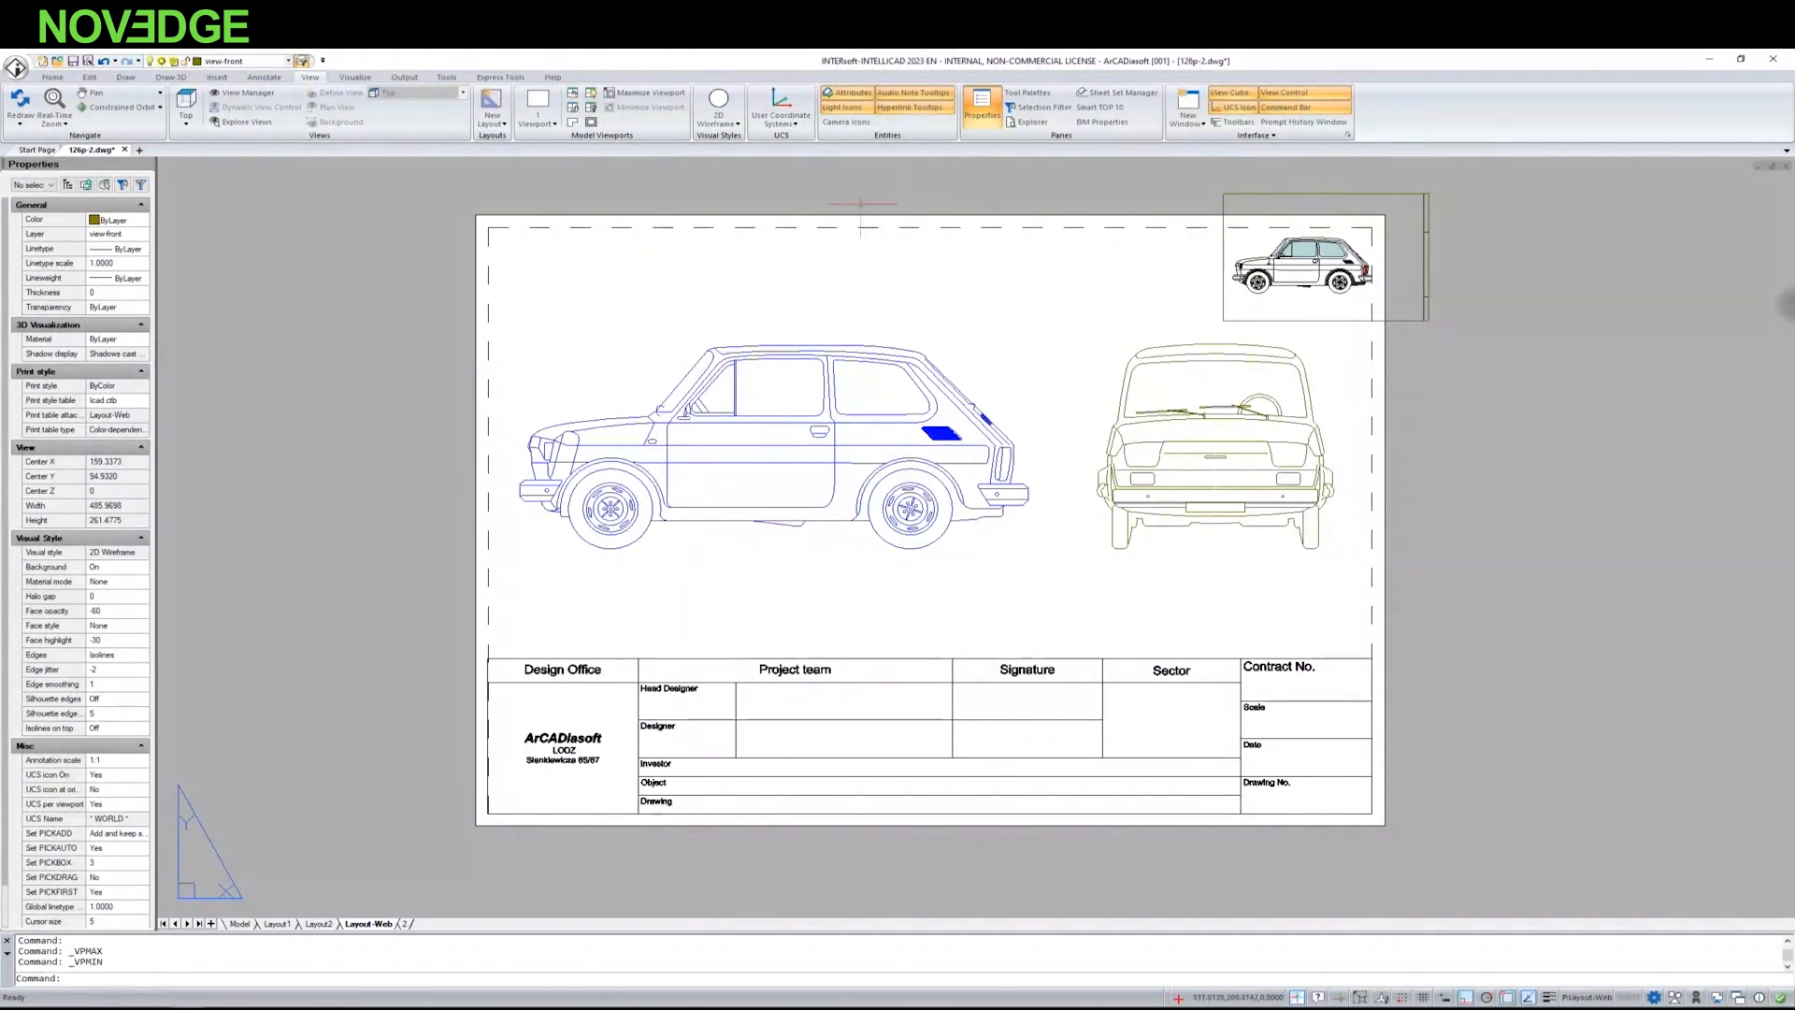
click(1237, 194)
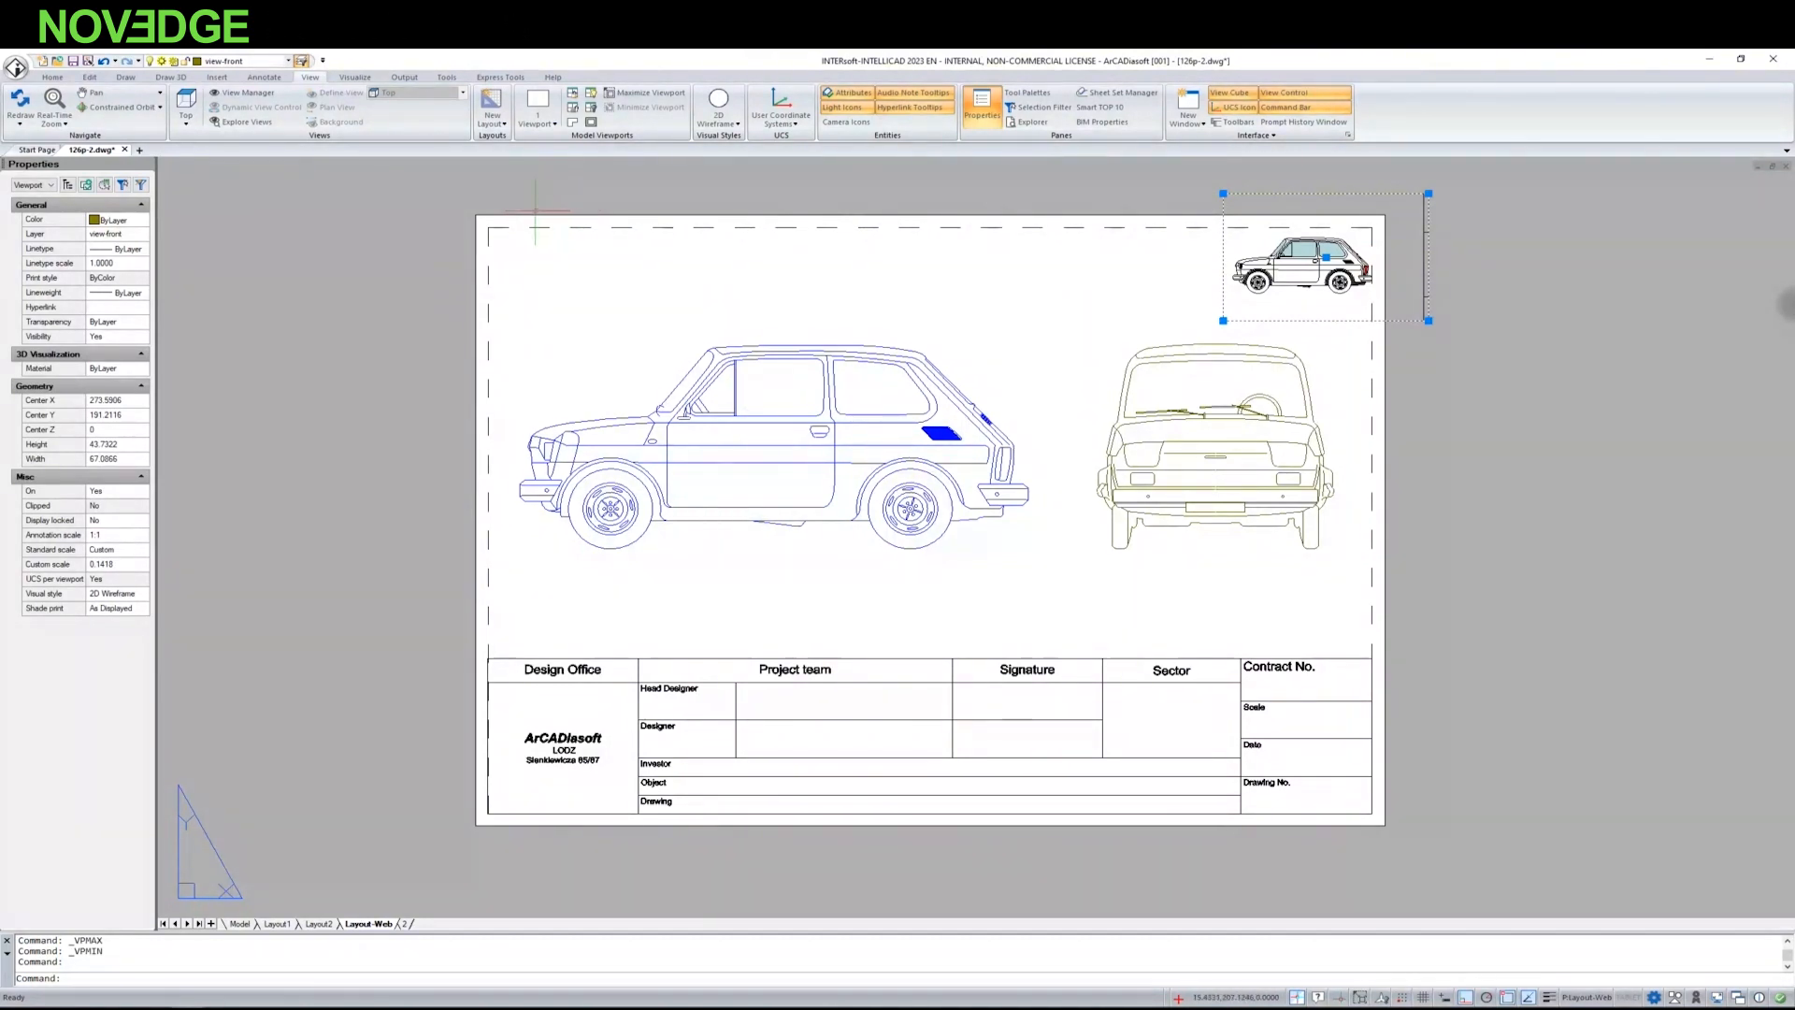
click(121, 550)
click(141, 550)
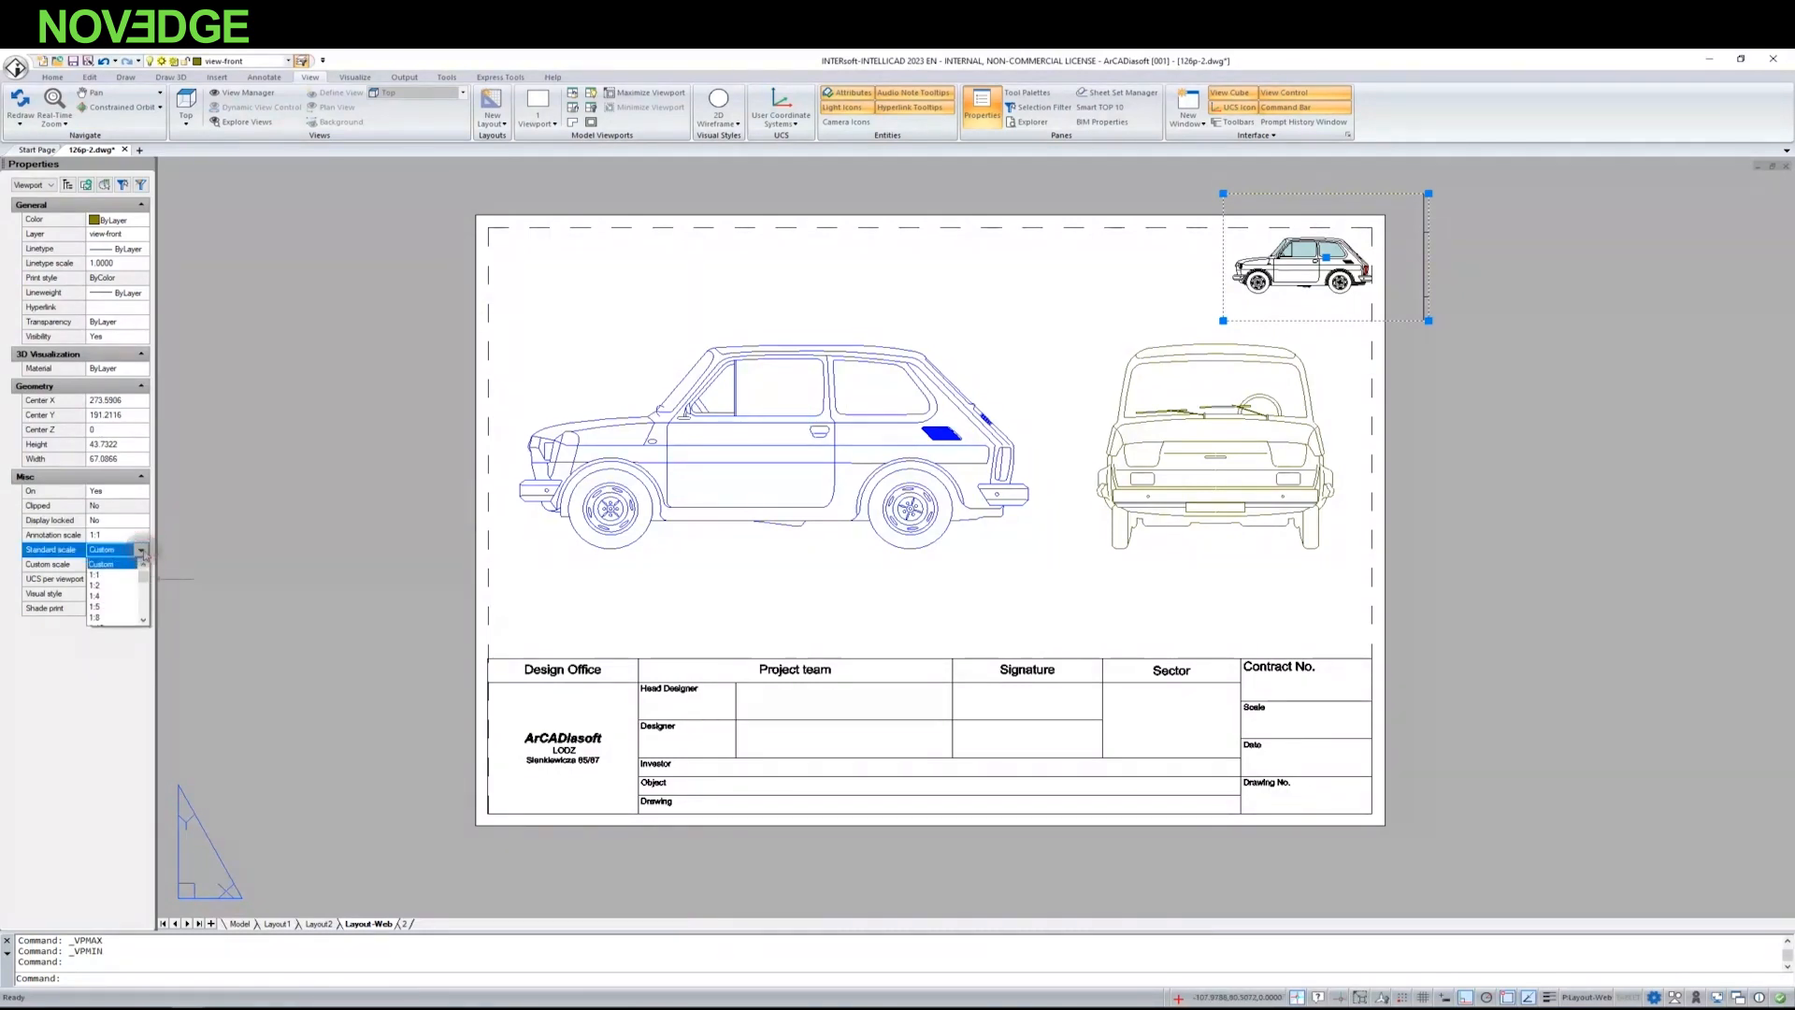
scroll(114, 603, down, 1)
click(105, 596)
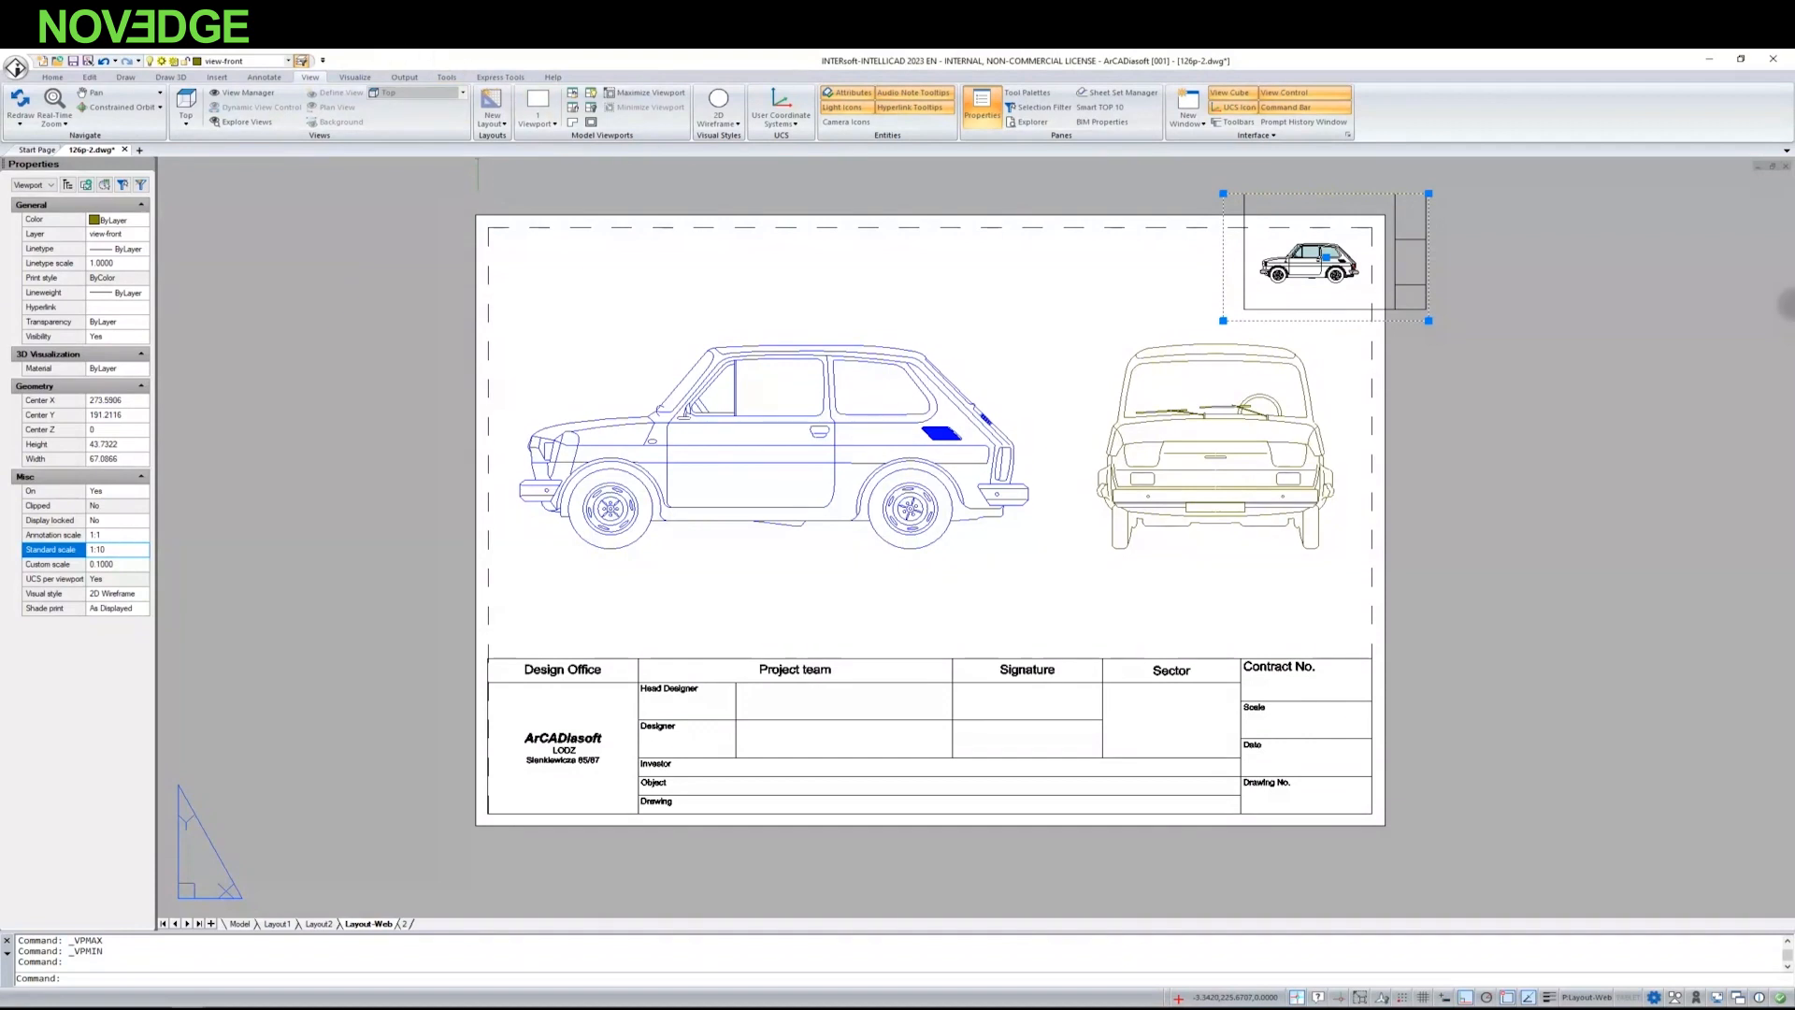
click(739, 125)
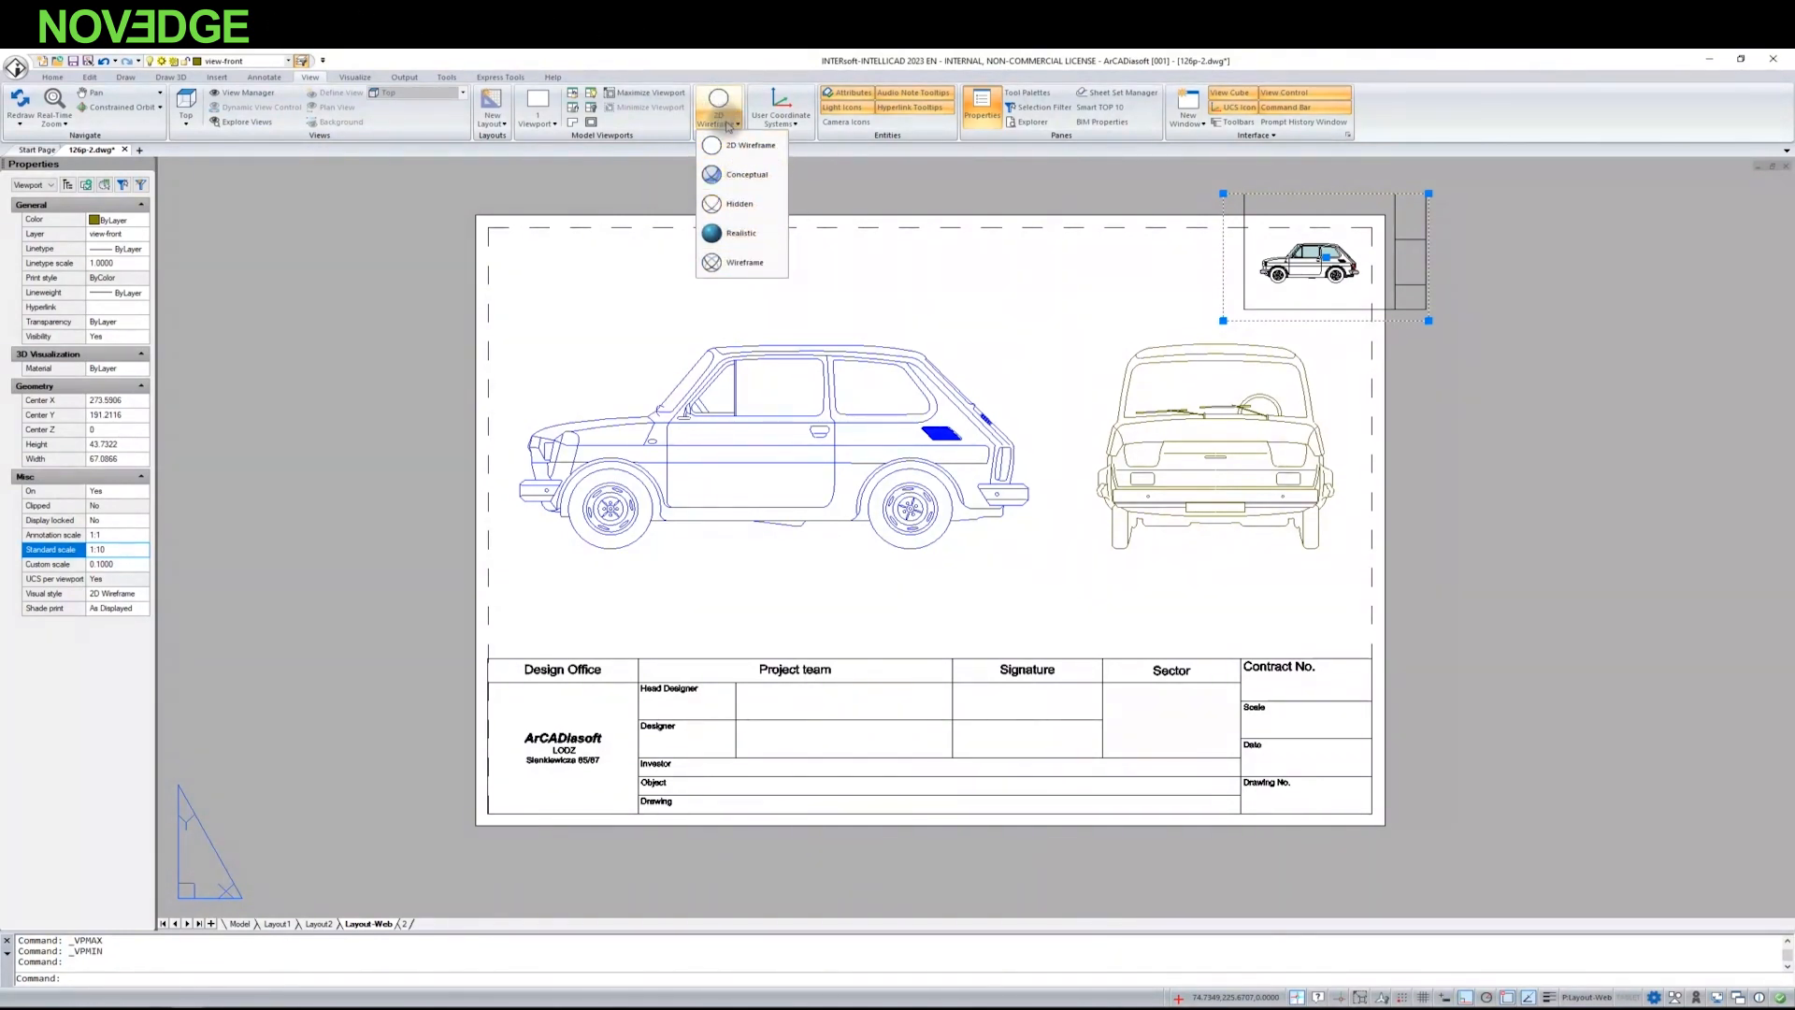
click(728, 125)
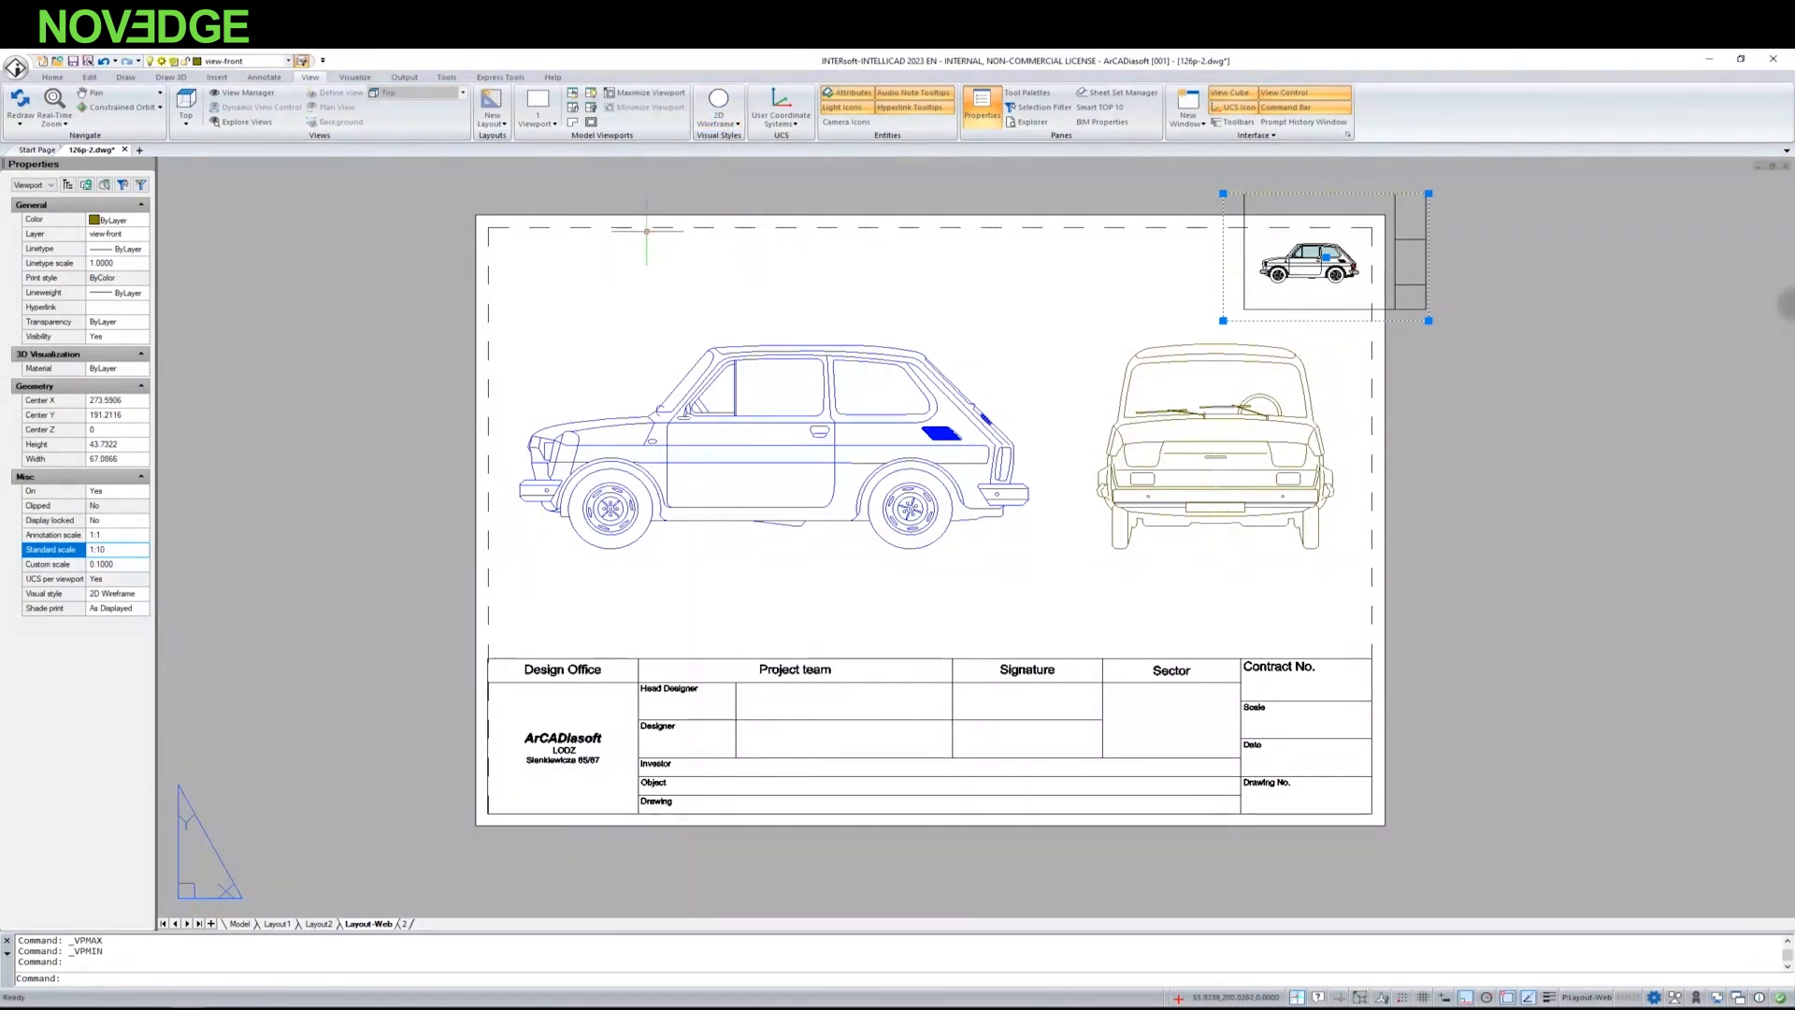
Step: Switch from Layout-Web to model space and open the print settings for the model
click(239, 927)
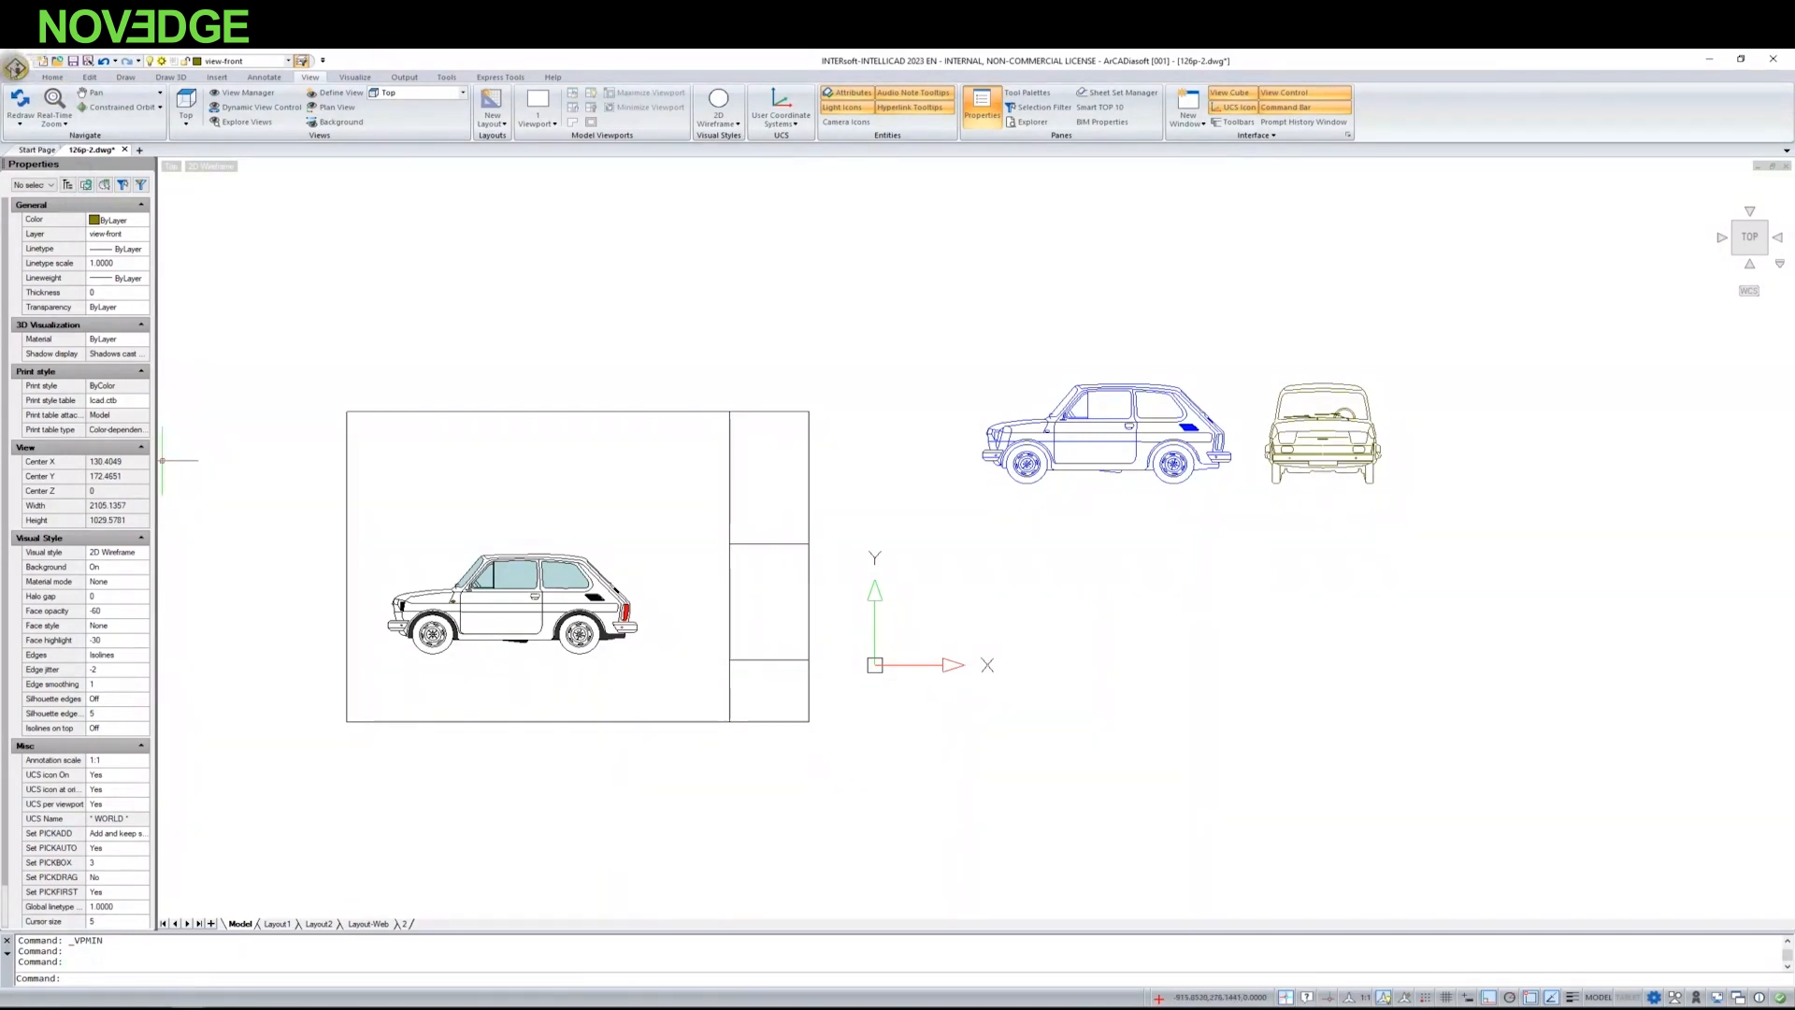
click(15, 67)
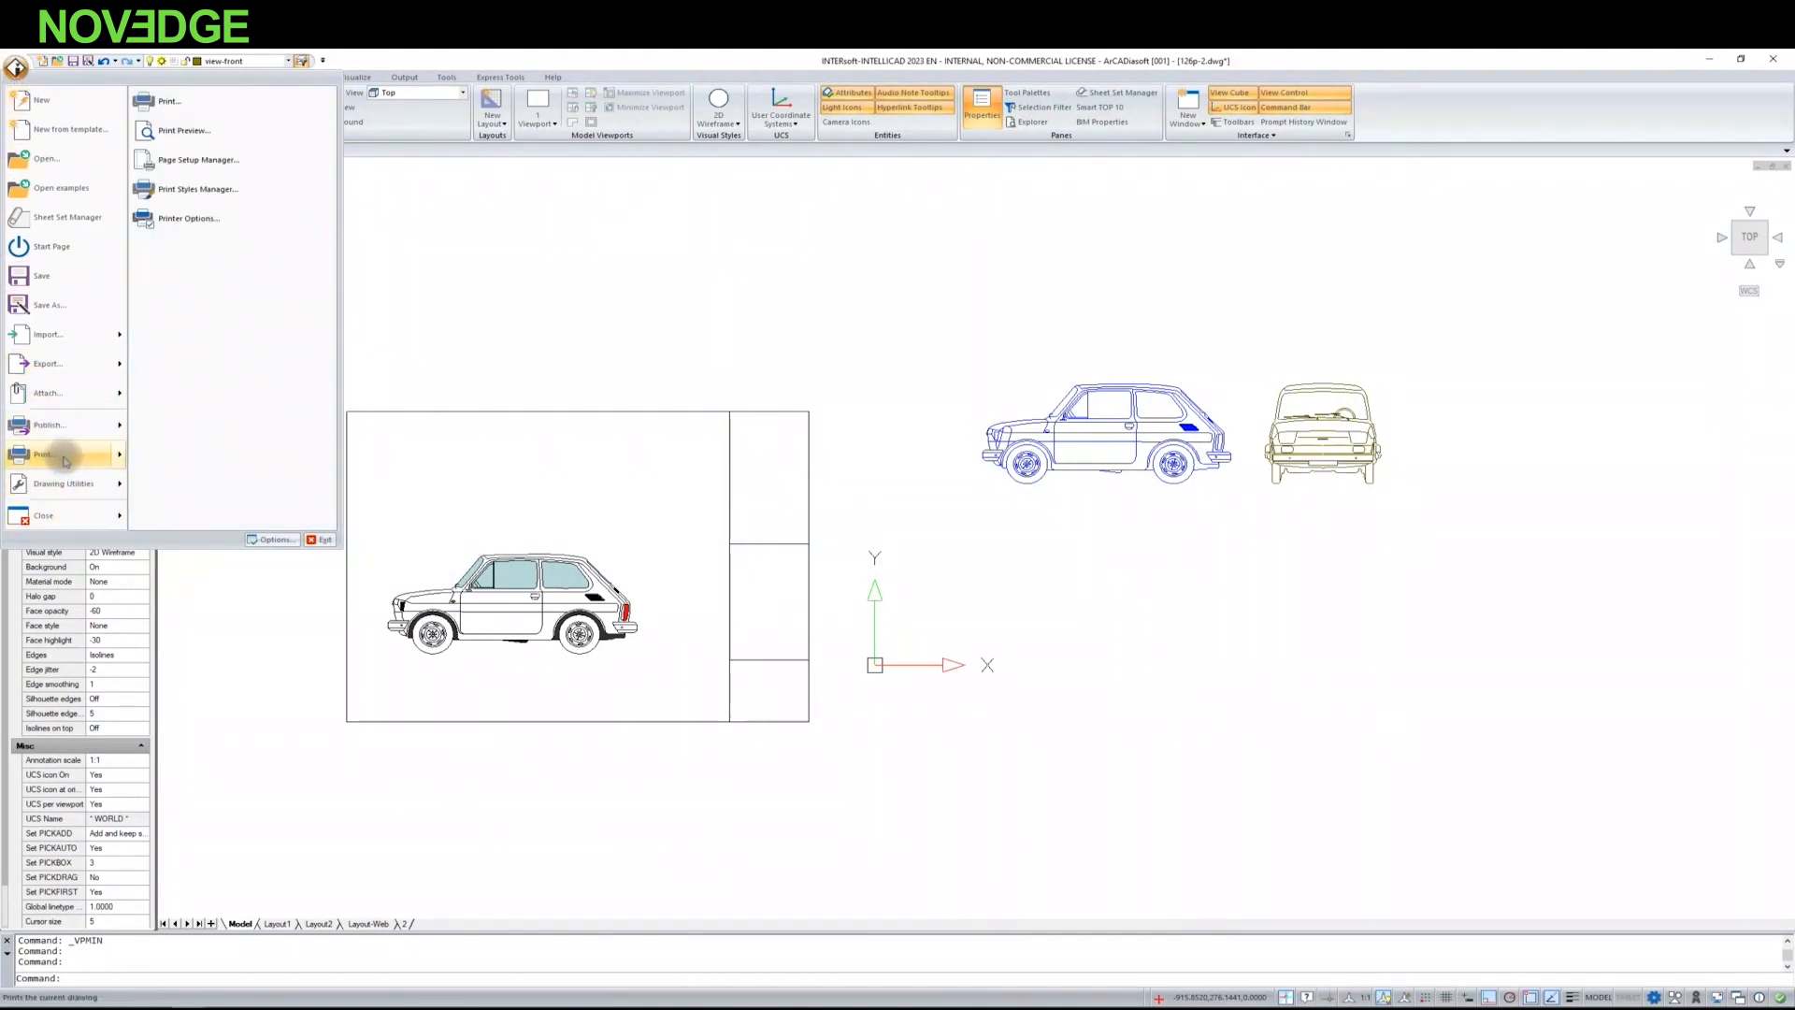
click(818, 581)
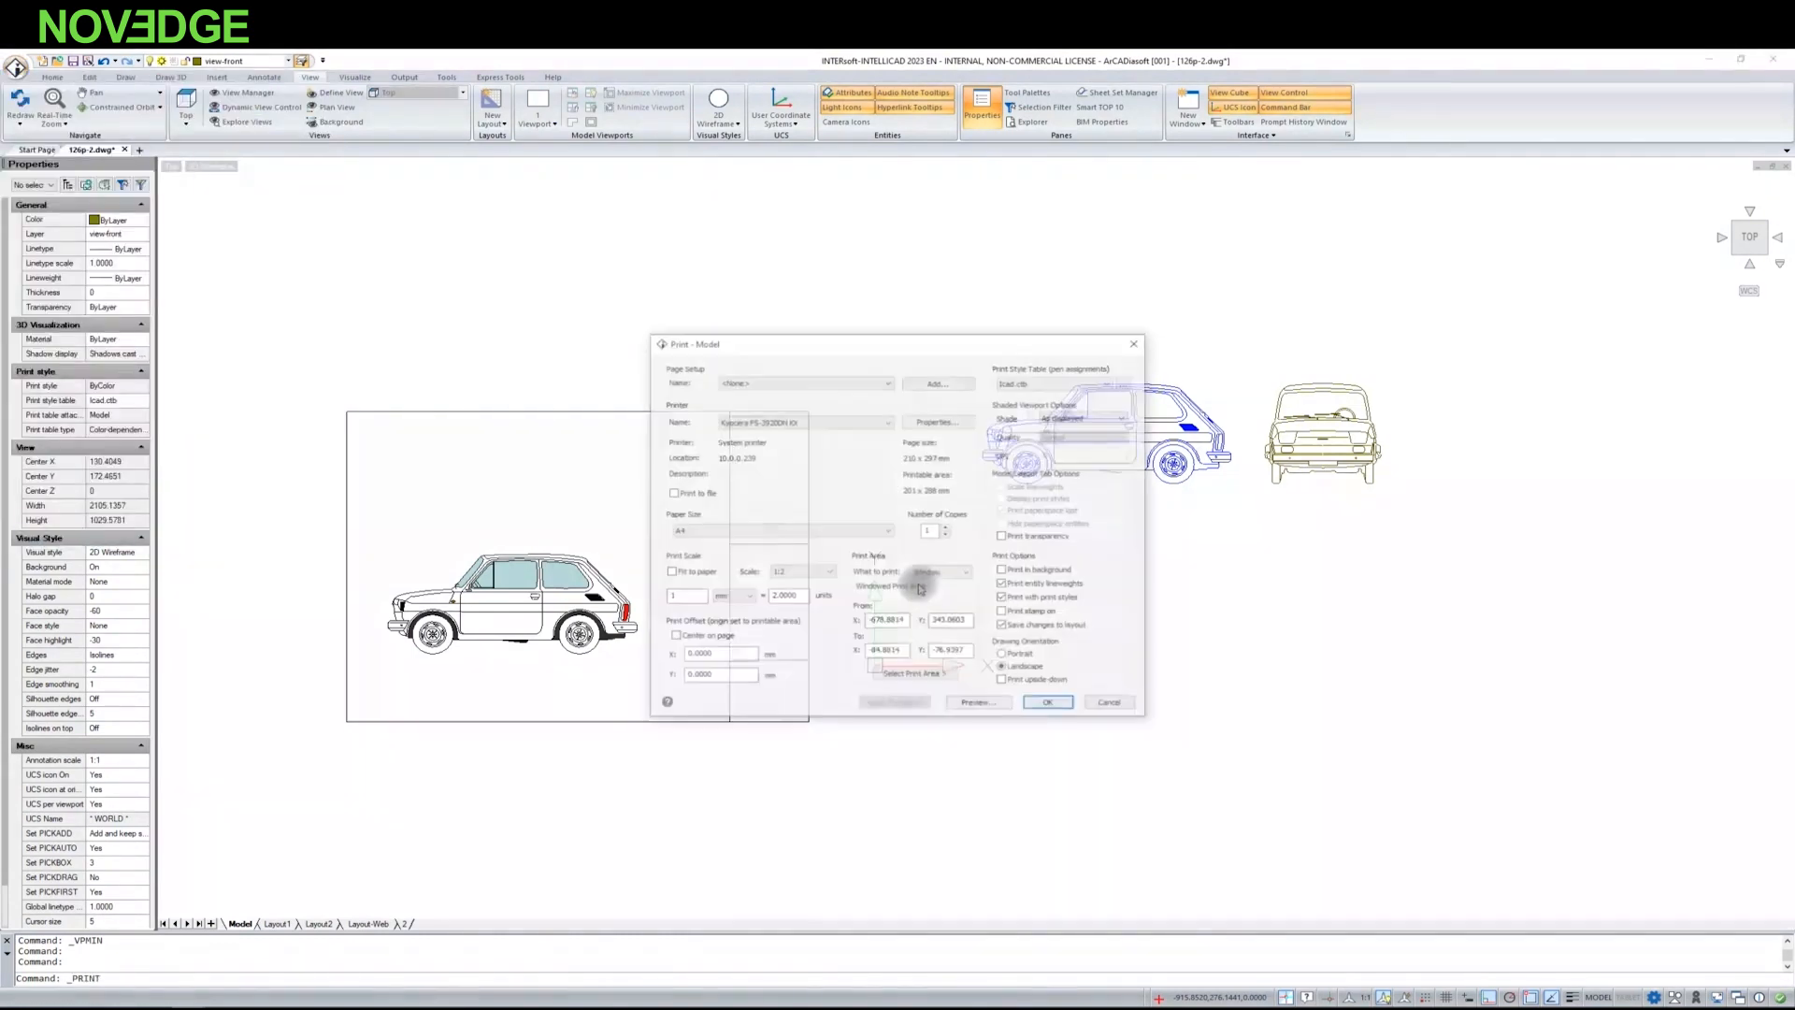
Step: Select Microsoft Print to PDF as the printer and open its custom properties from the printer configuration
click(841, 423)
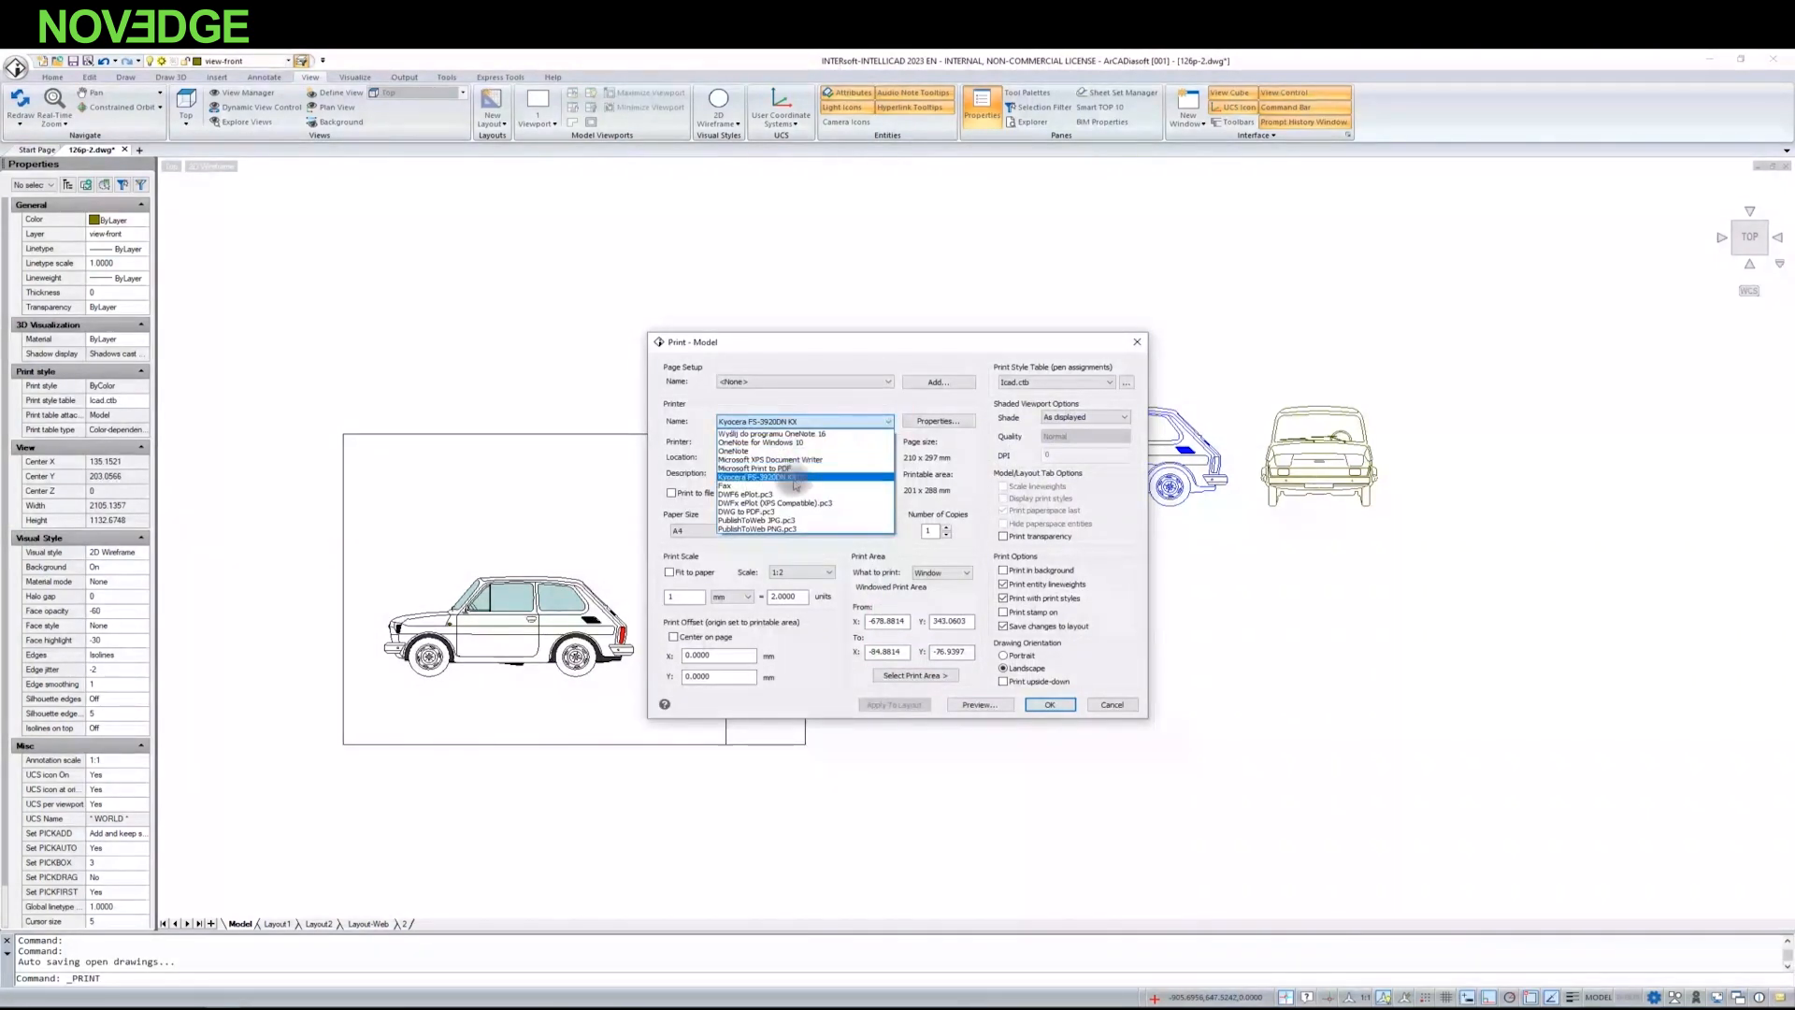
click(804, 468)
click(948, 423)
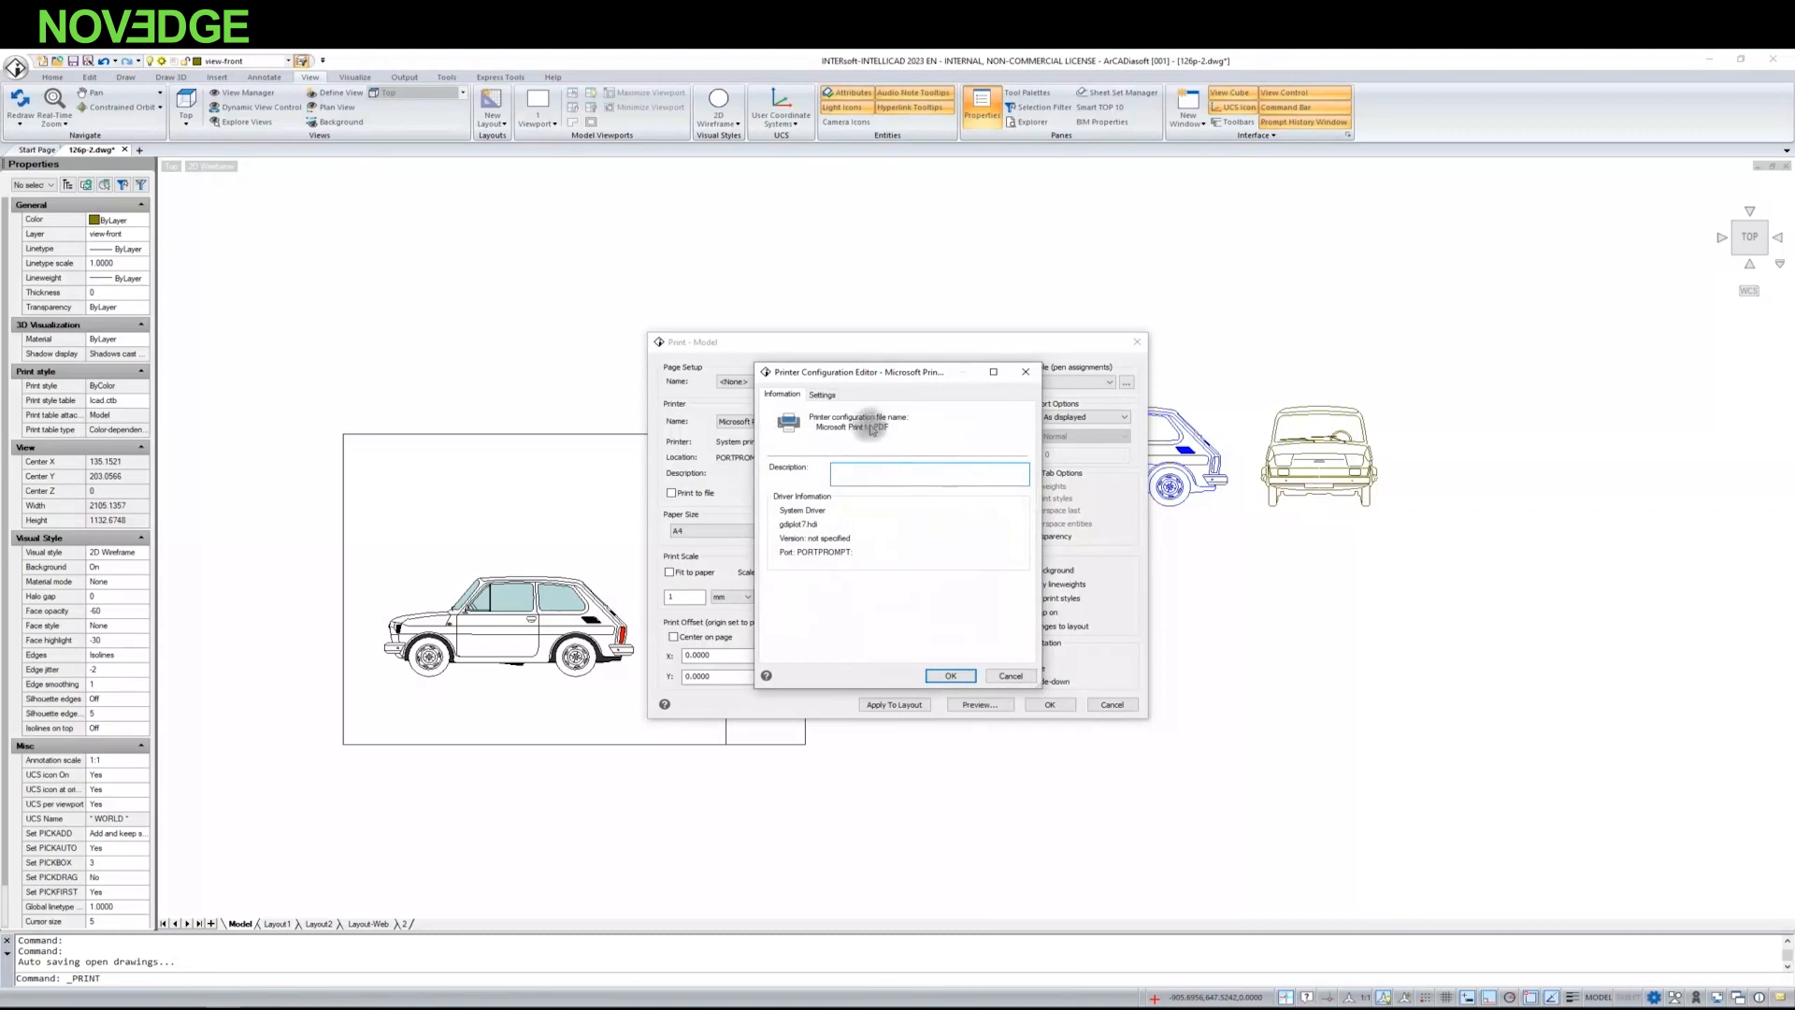
click(821, 395)
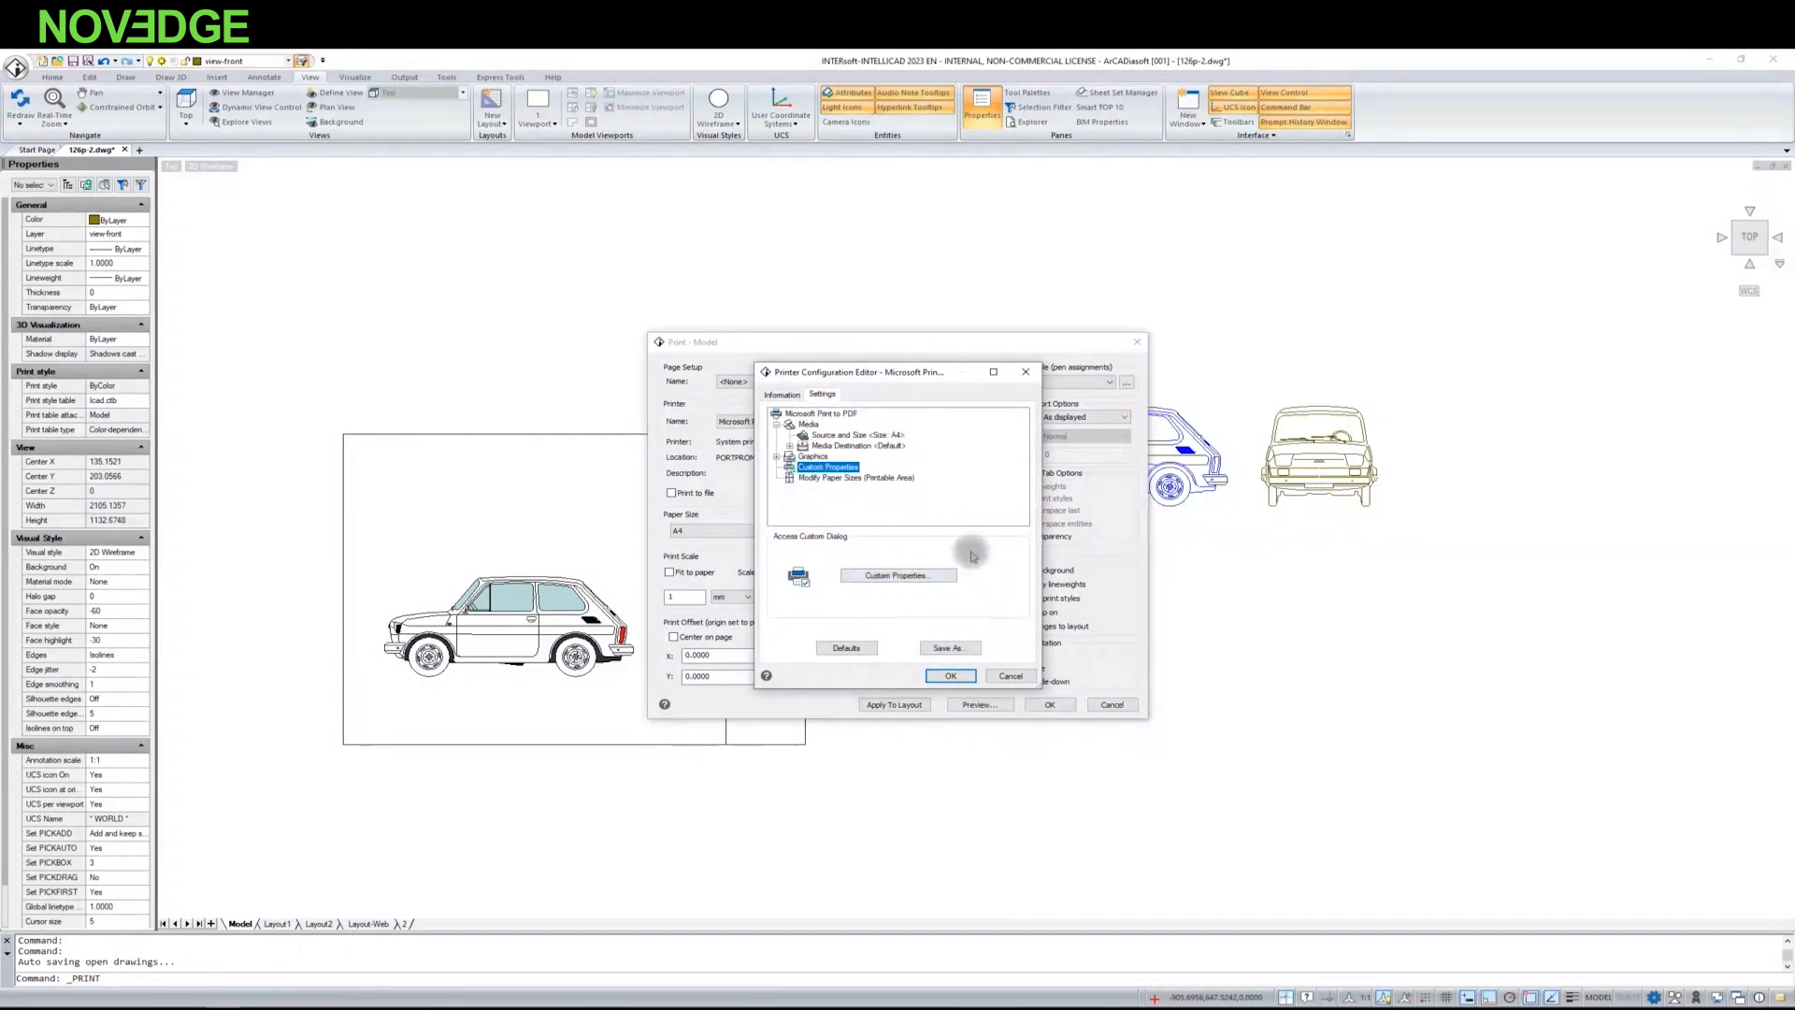
click(899, 577)
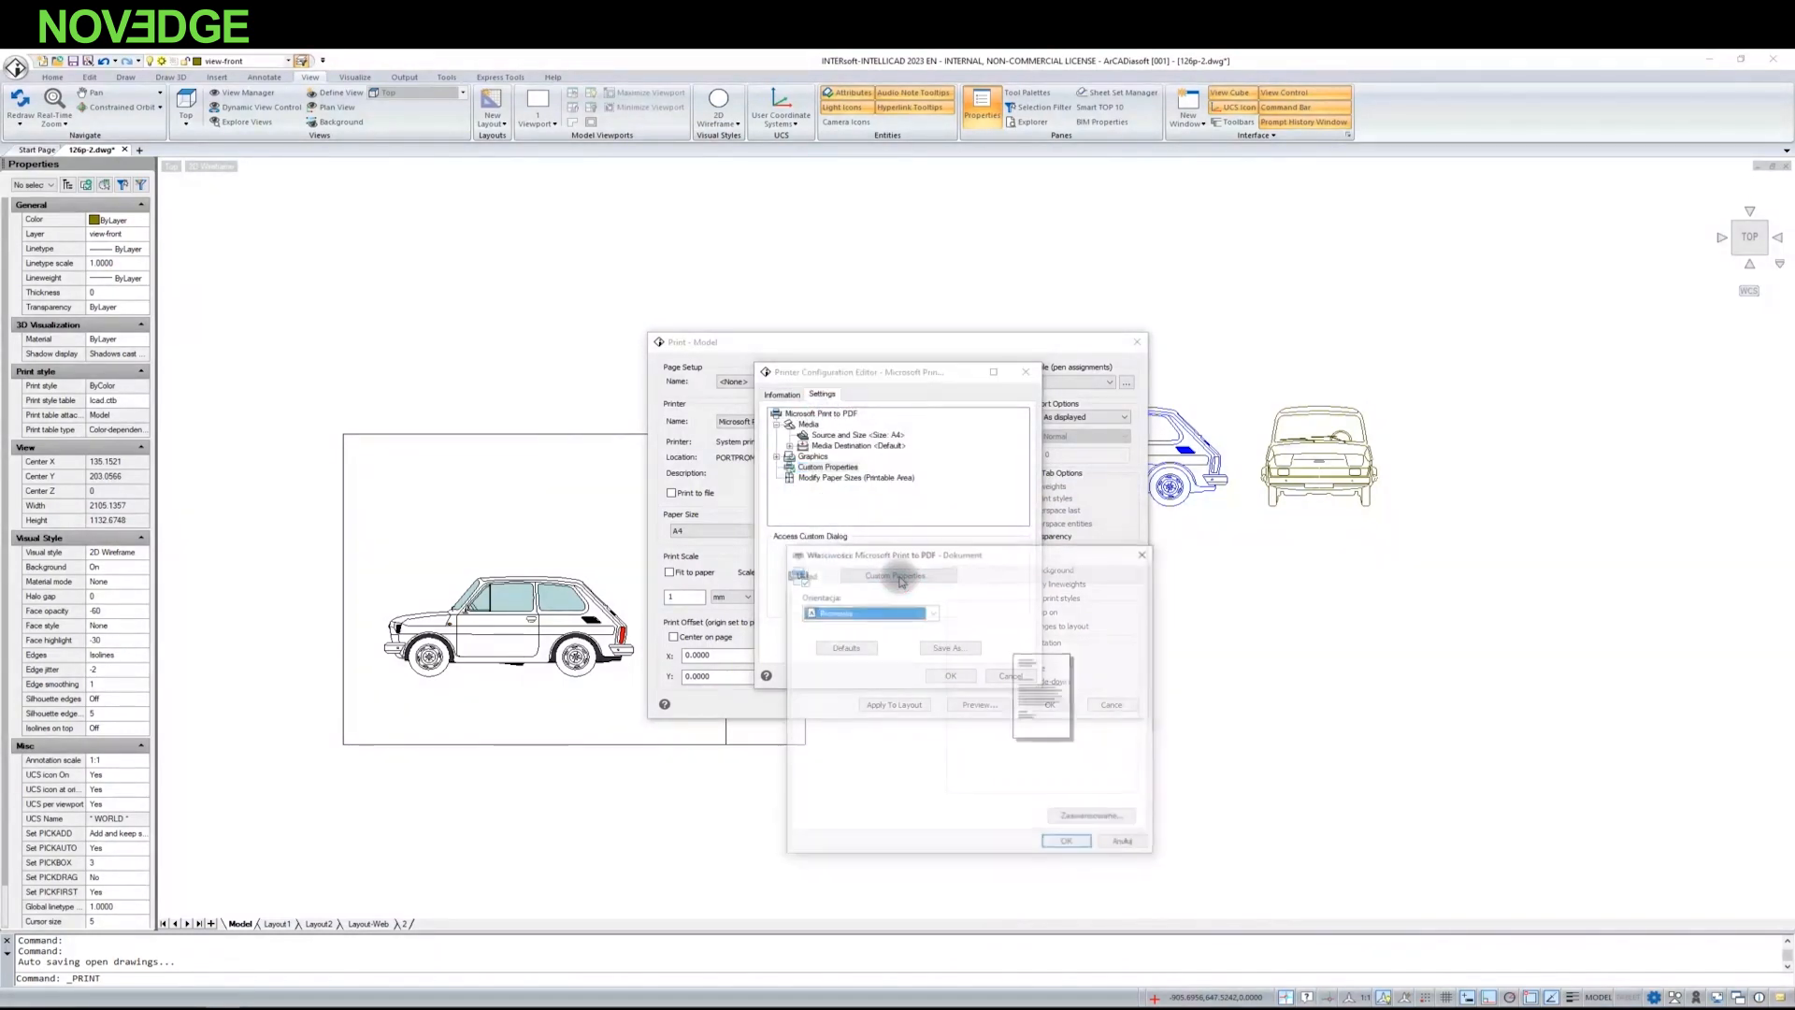
Step: Examine the PDF printer's advanced paper size options and leave the print settings without printing
drag(929, 549, 916, 387)
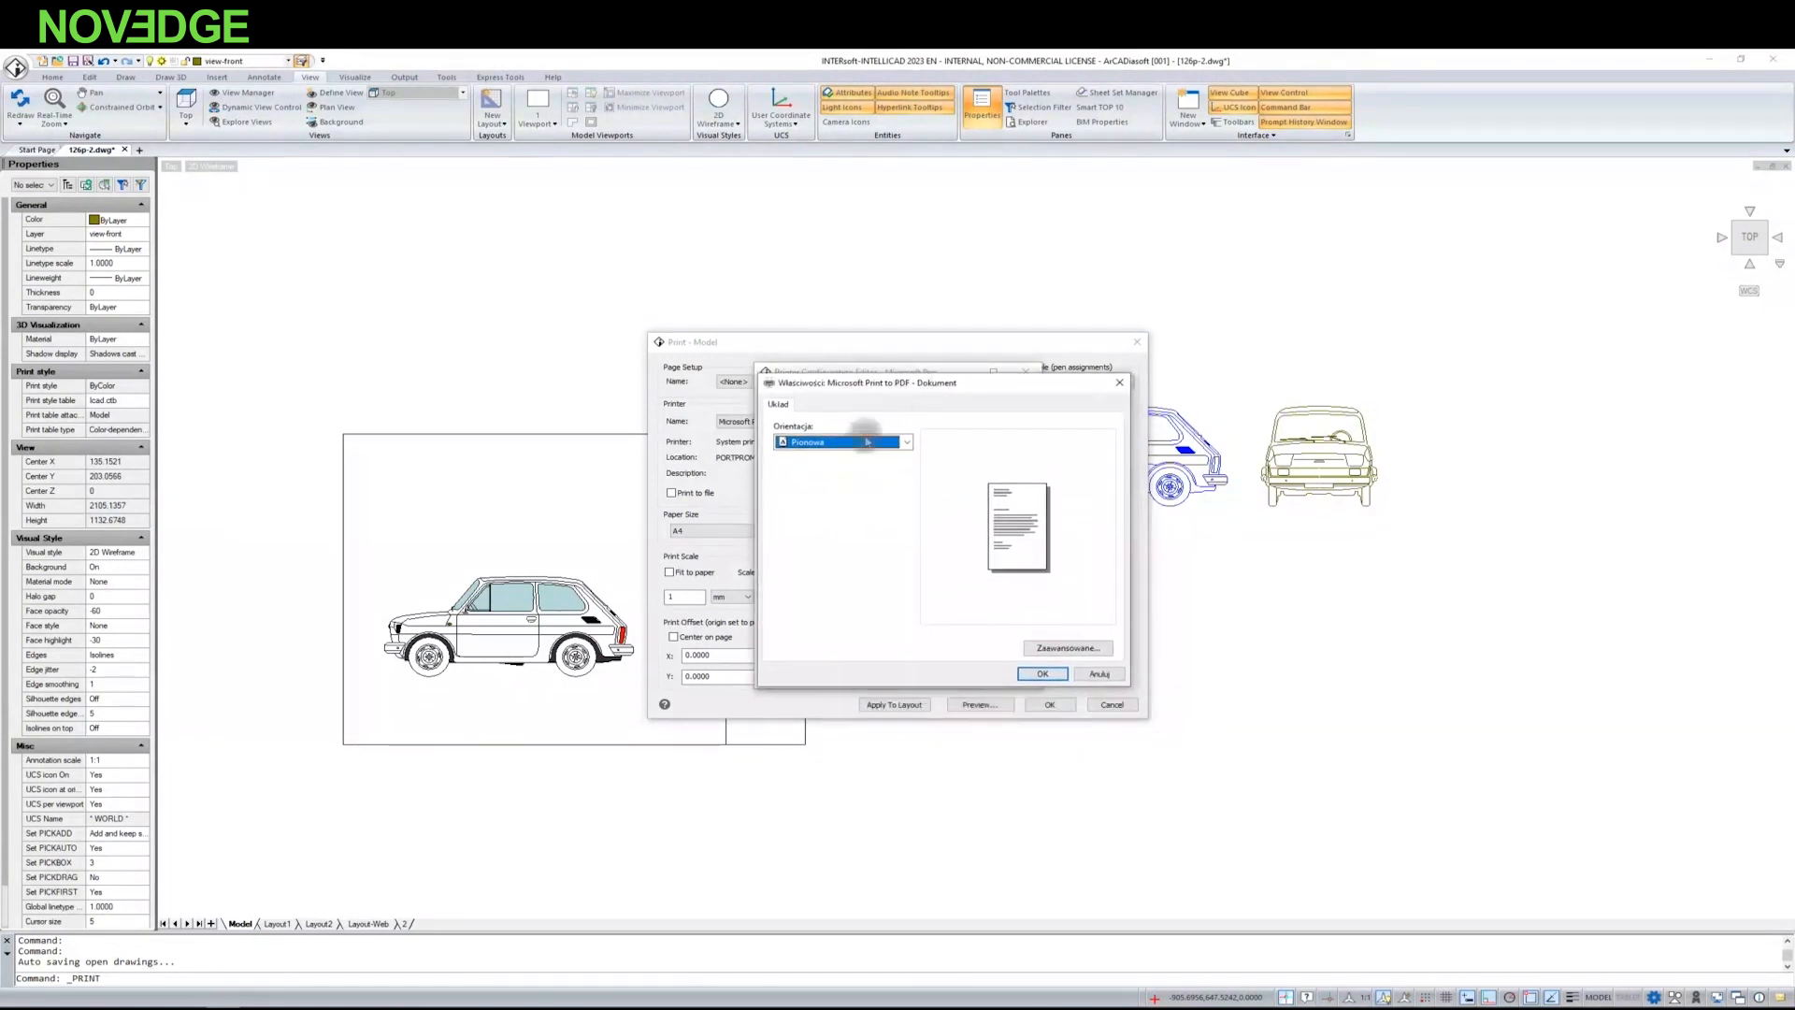
click(1048, 648)
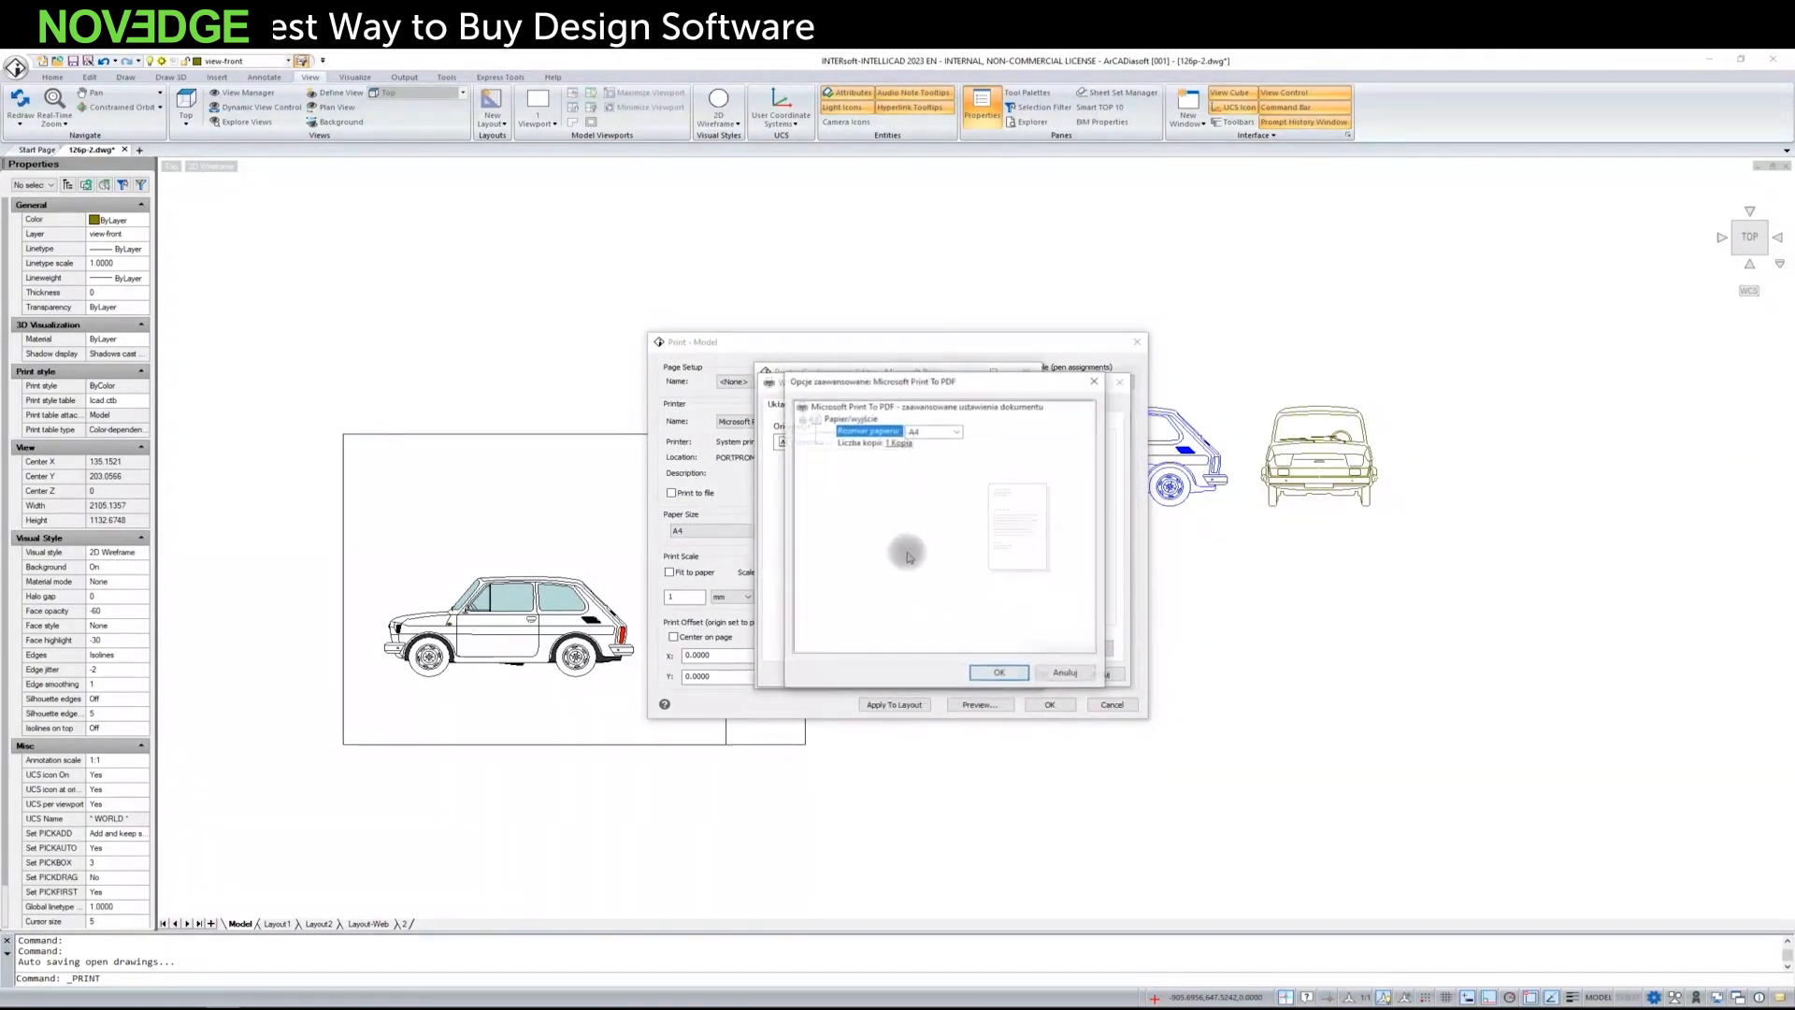
click(955, 431)
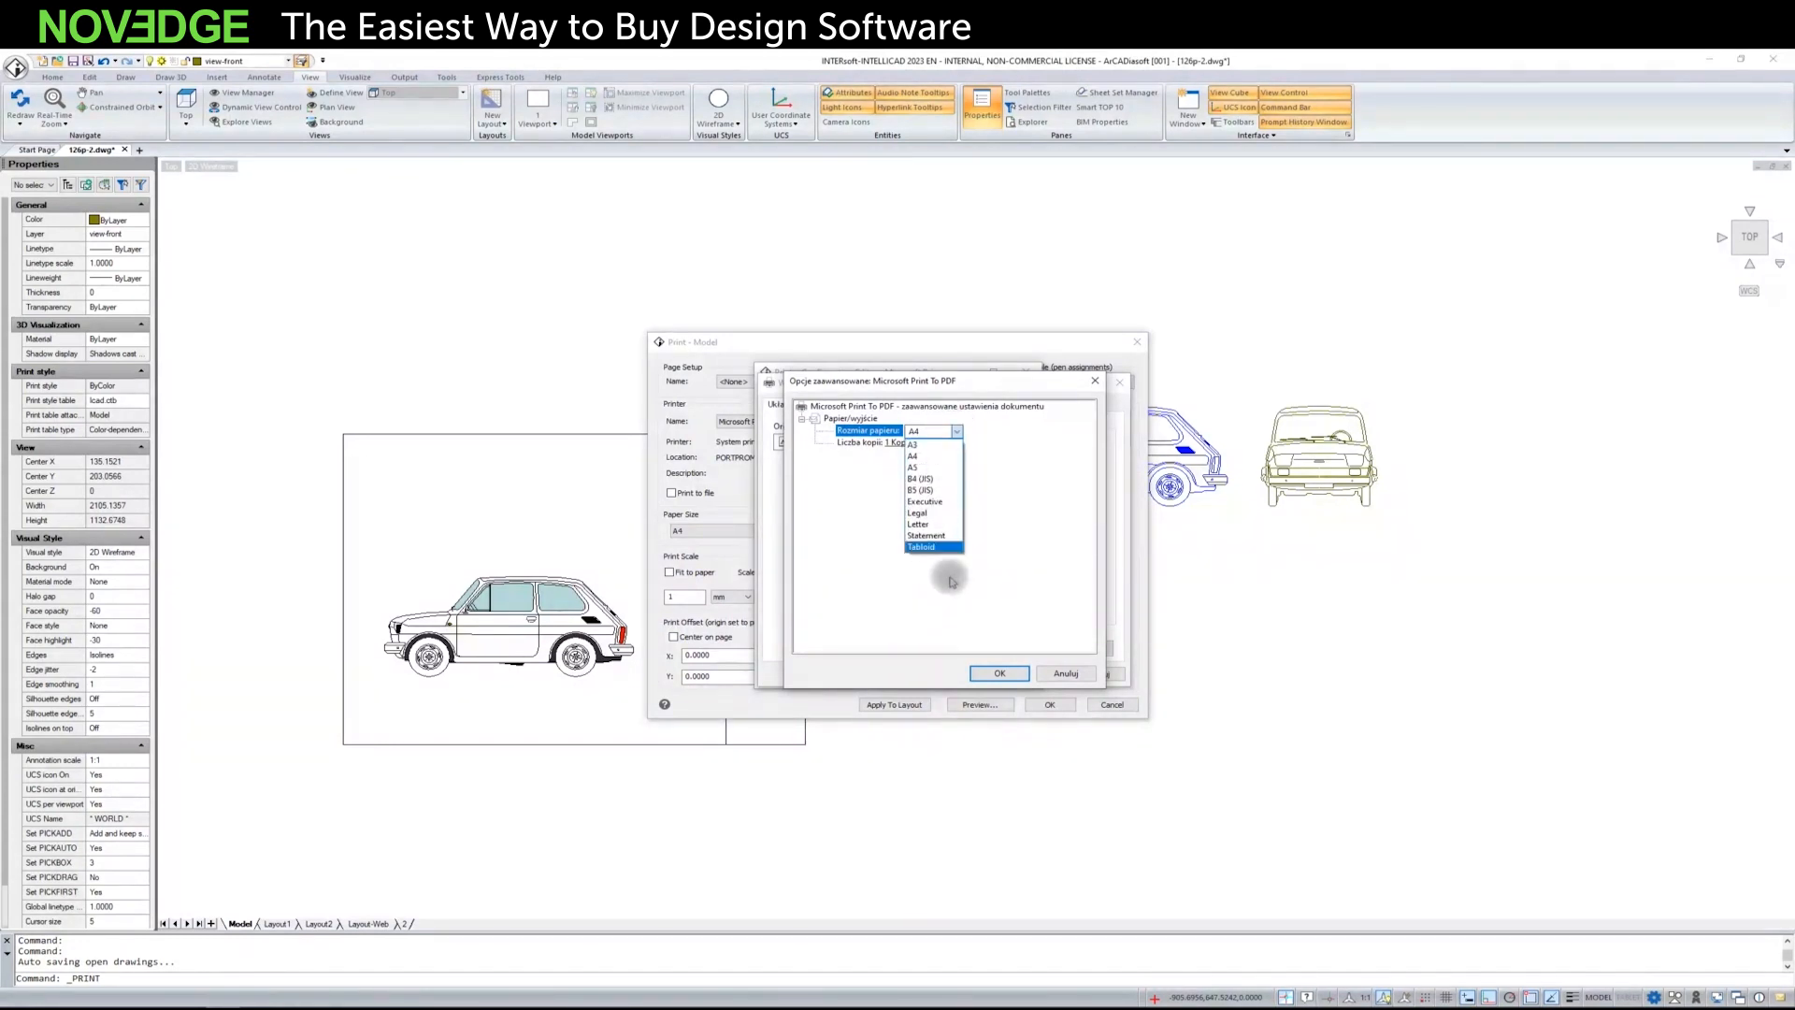
click(1017, 445)
drag(998, 381, 1070, 445)
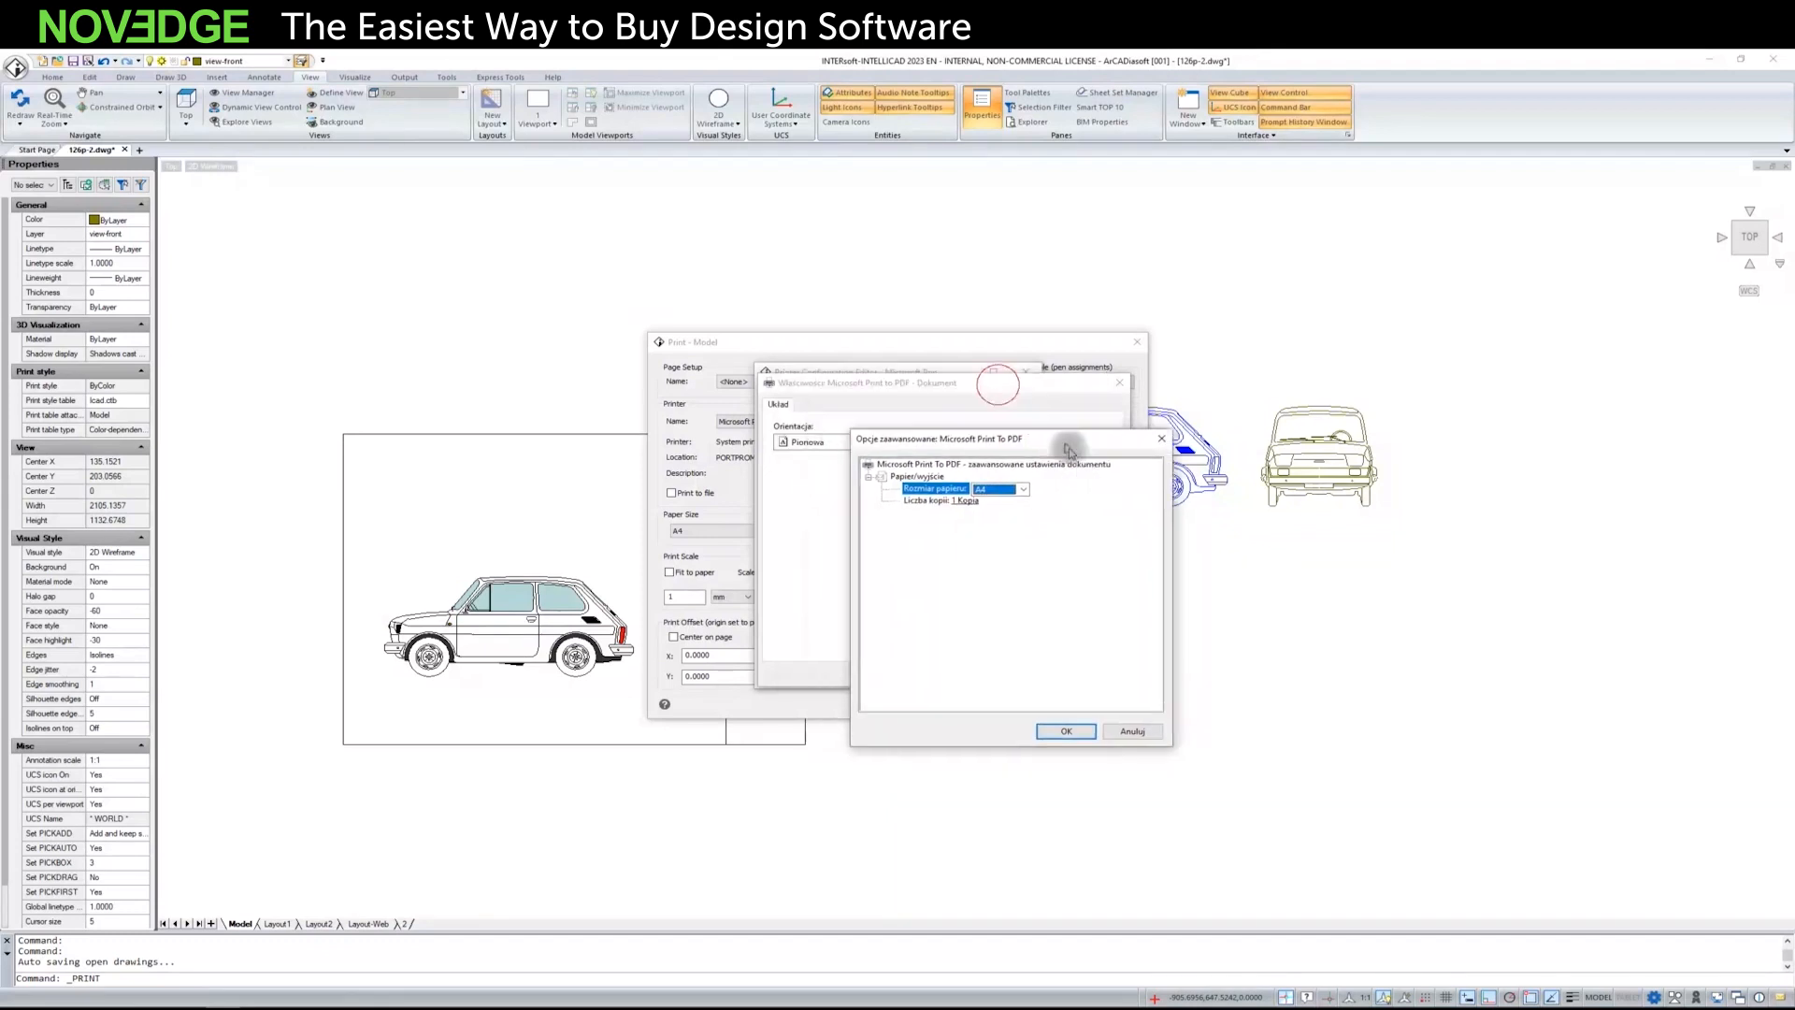
click(1132, 736)
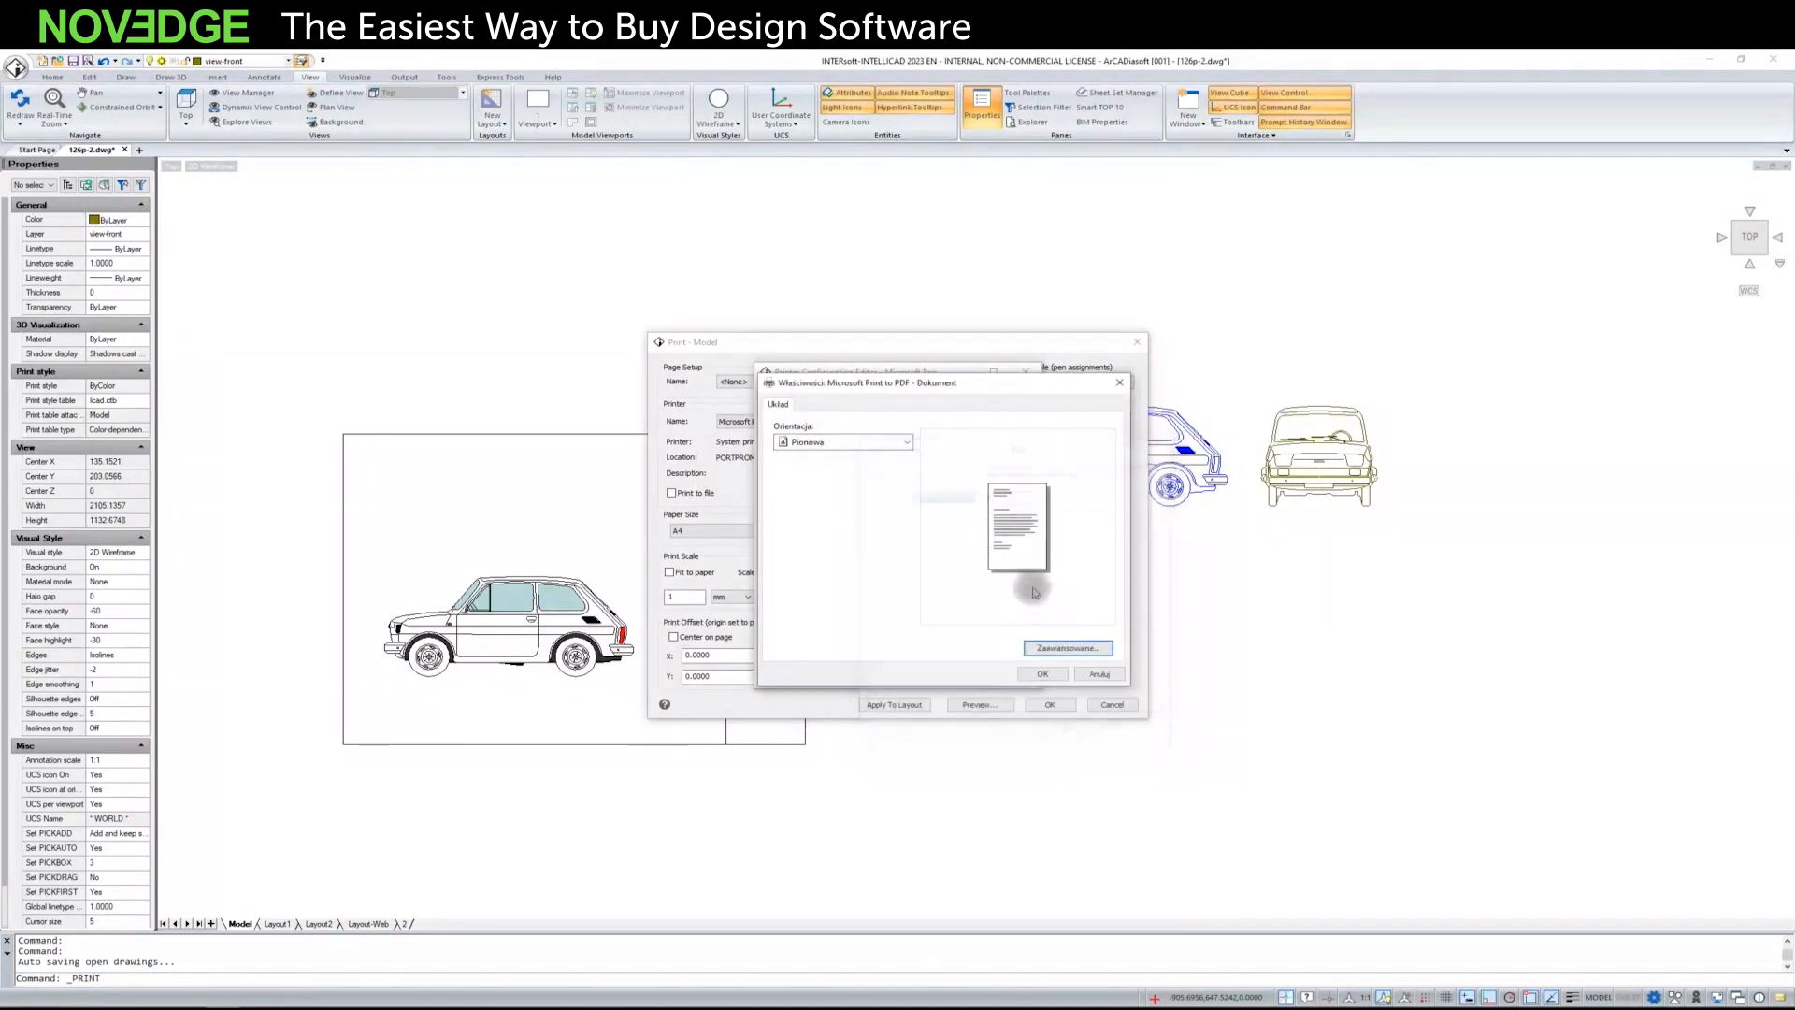
click(1052, 671)
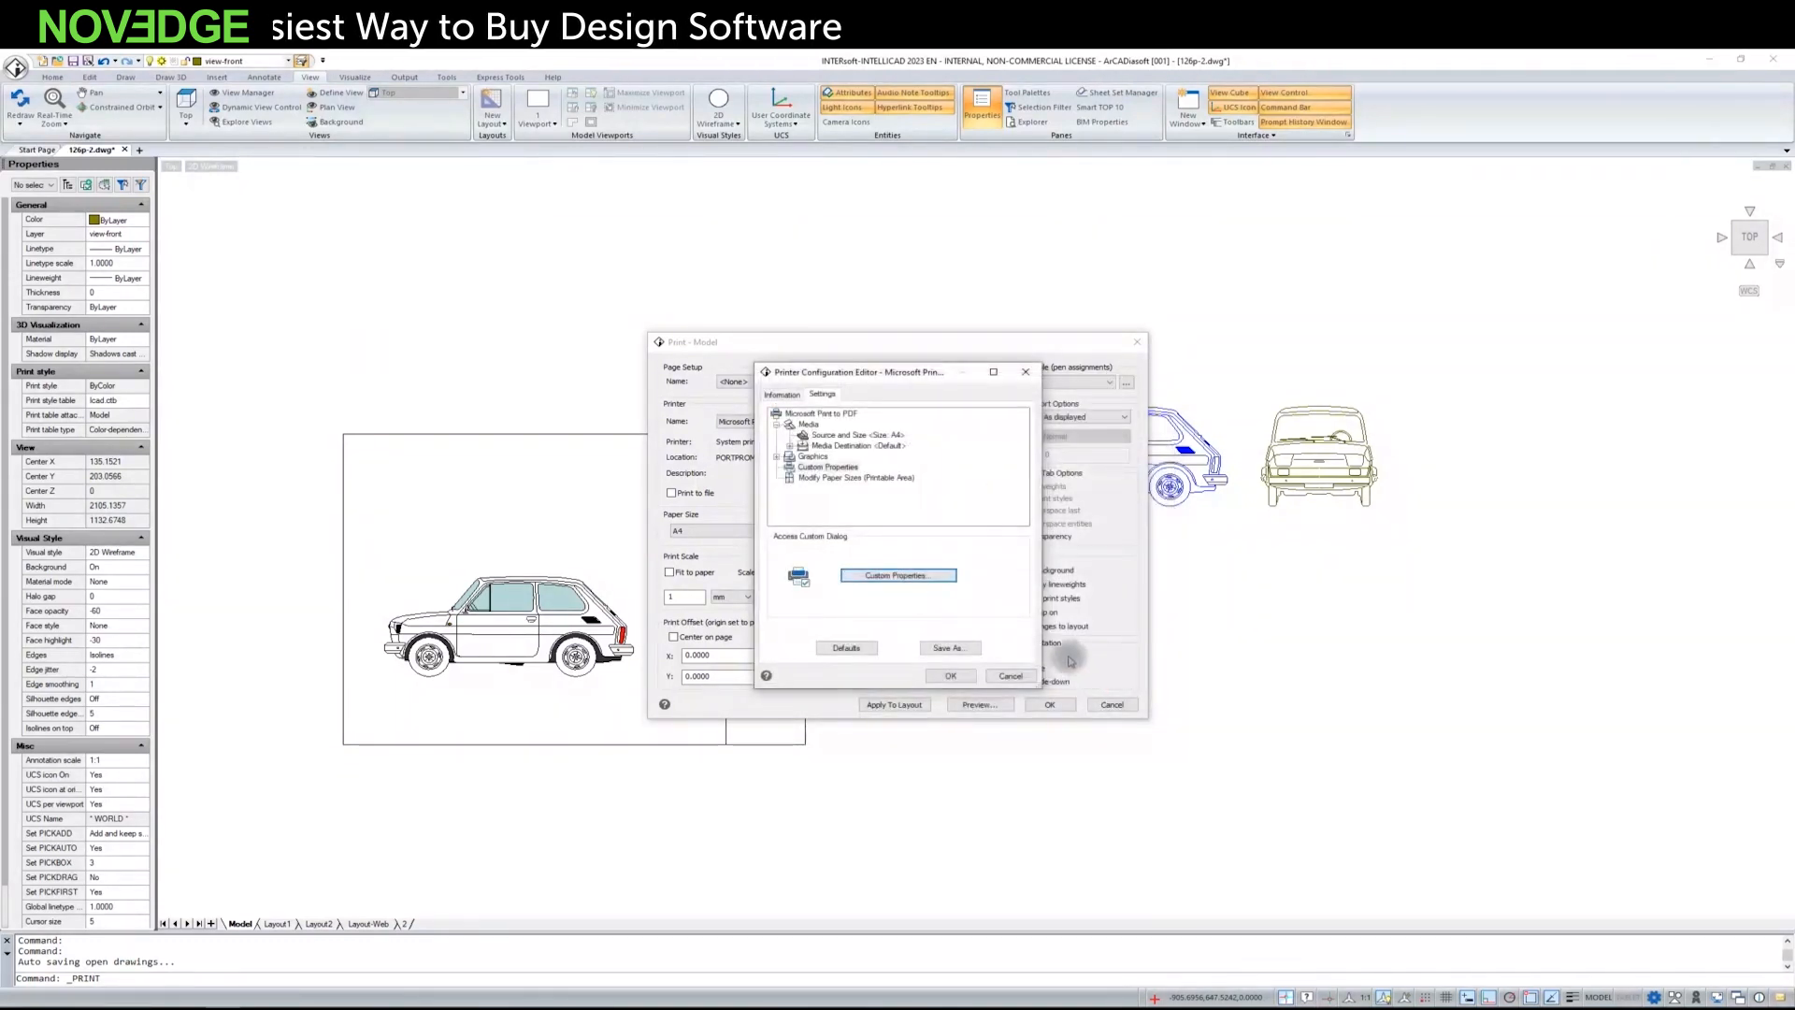
click(1010, 675)
click(887, 422)
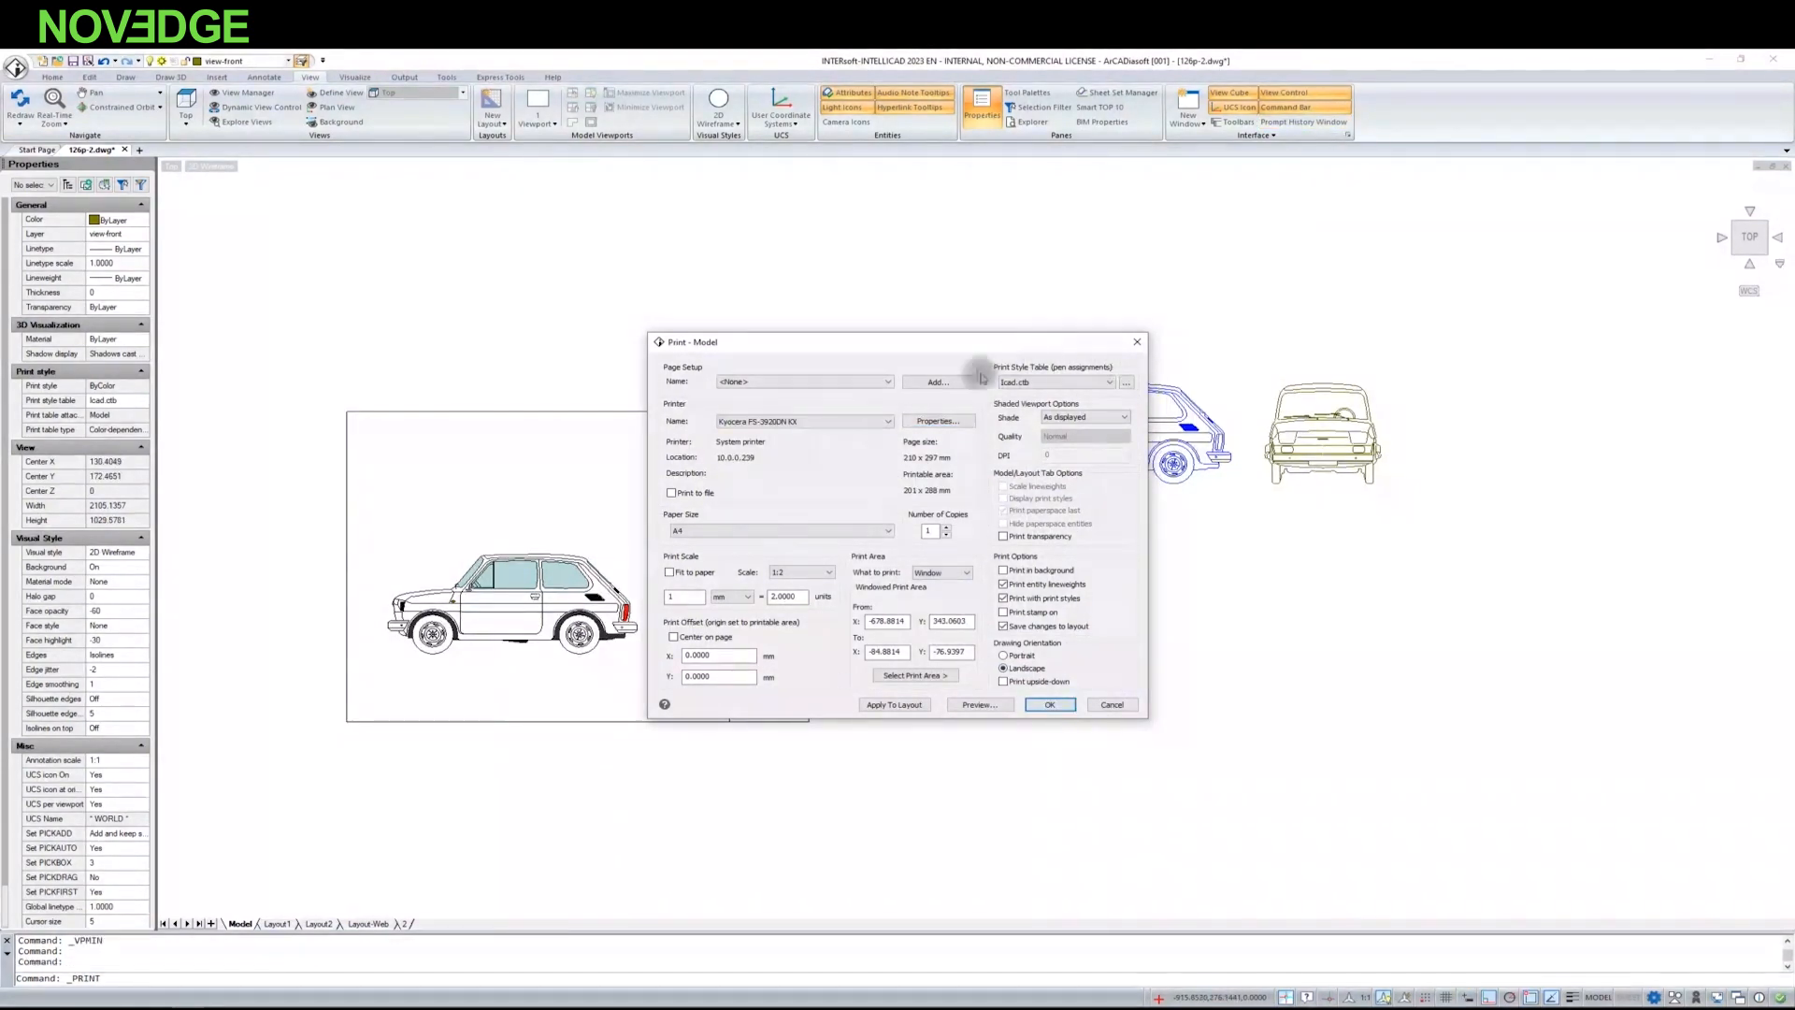
click(1111, 706)
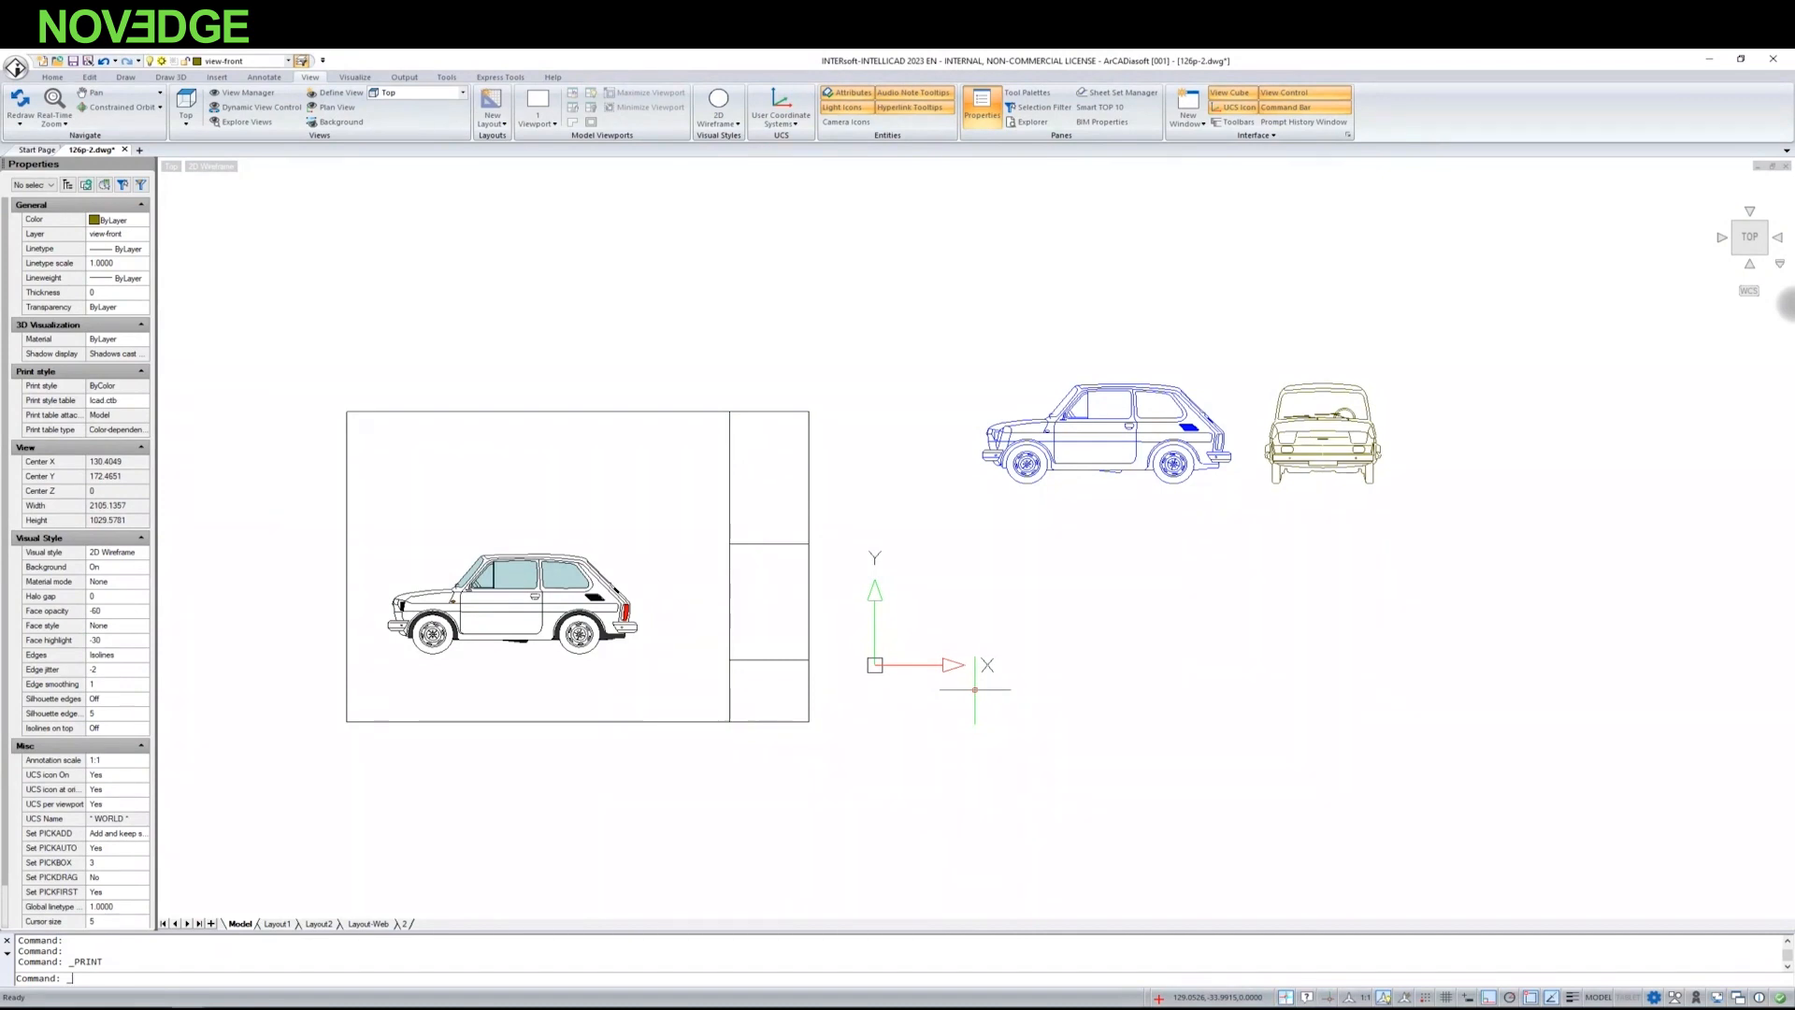
Step: Look up the CONVERTCTB and CONVERTPSTYLES commands in the command suggestions and cancel without running either
key(Escape)
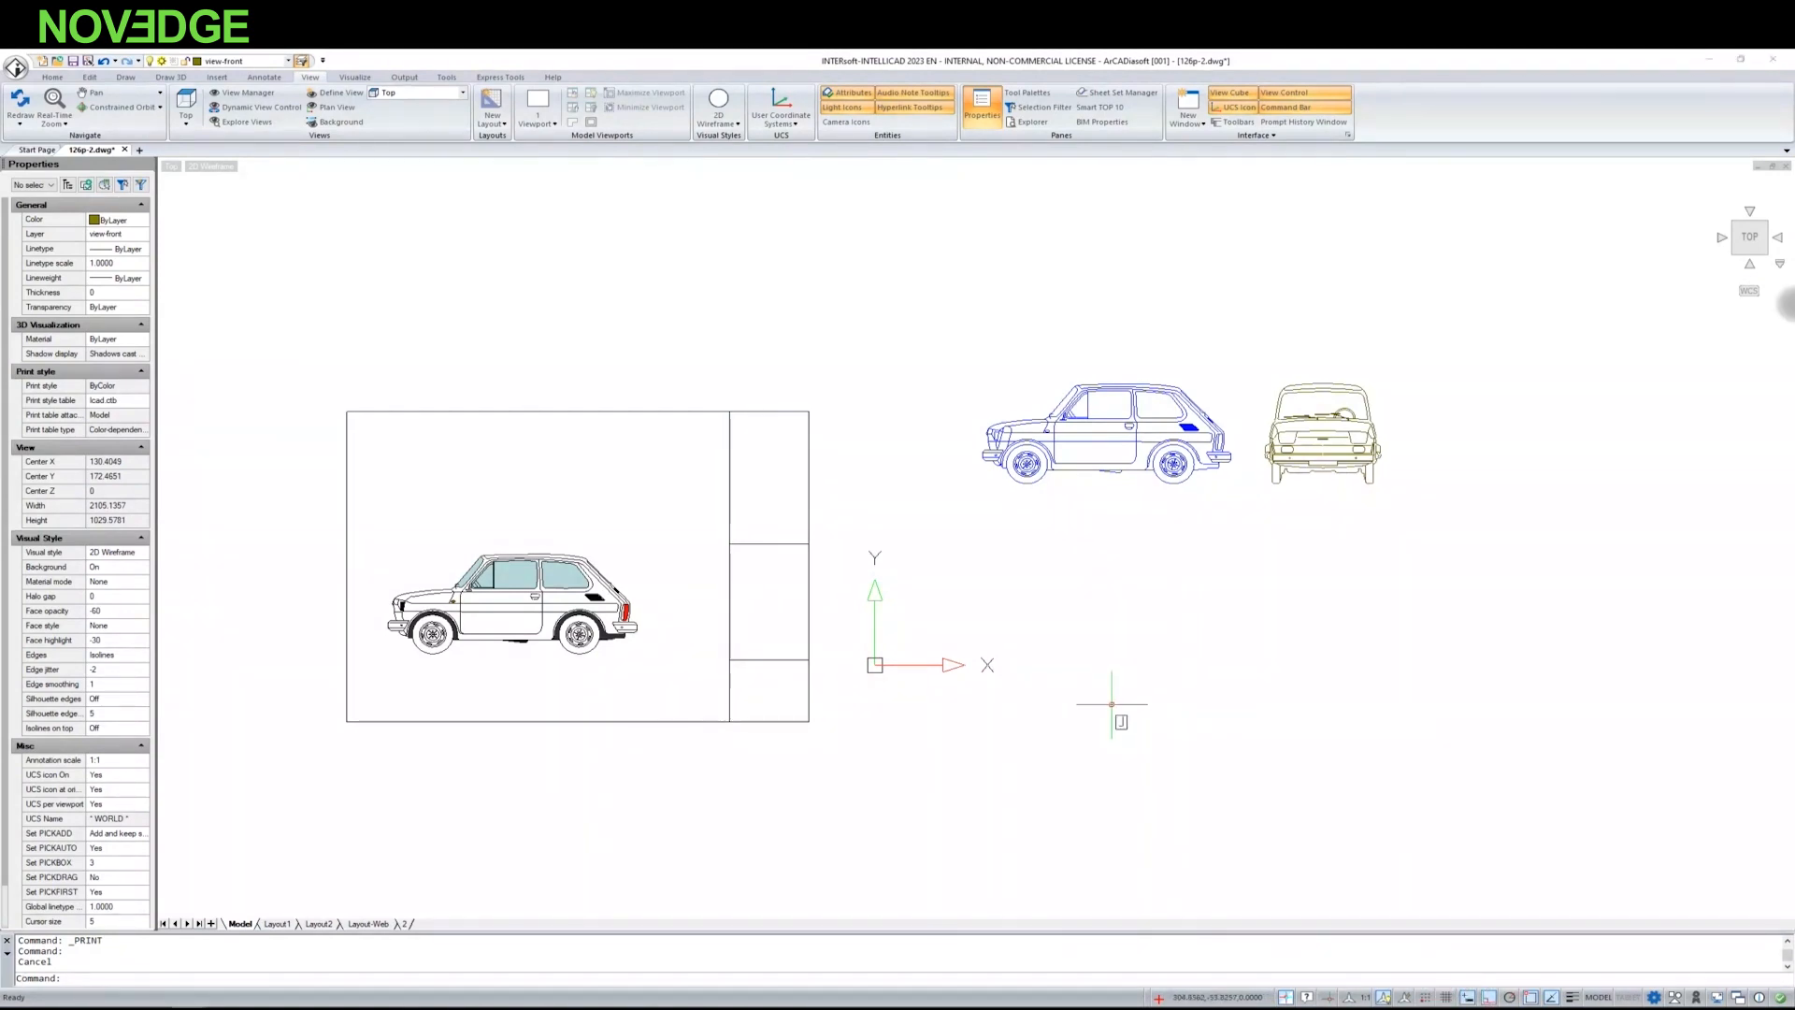
text(con)
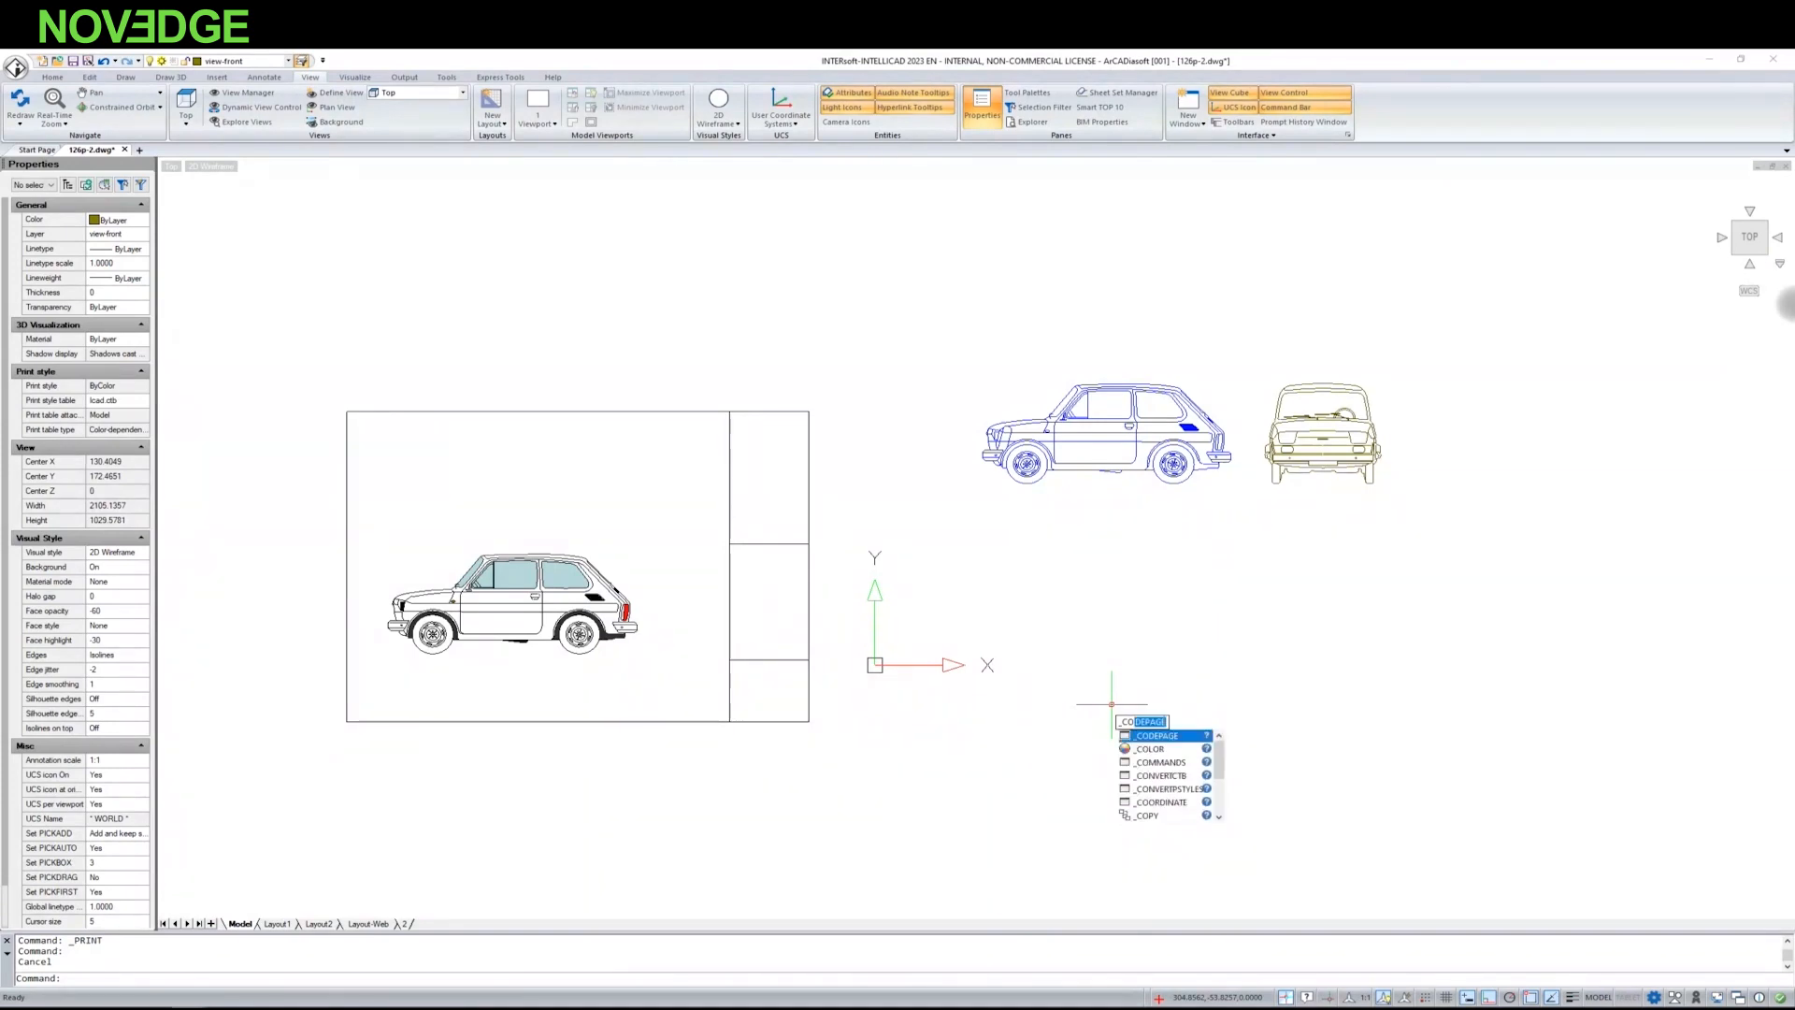
text(ver)
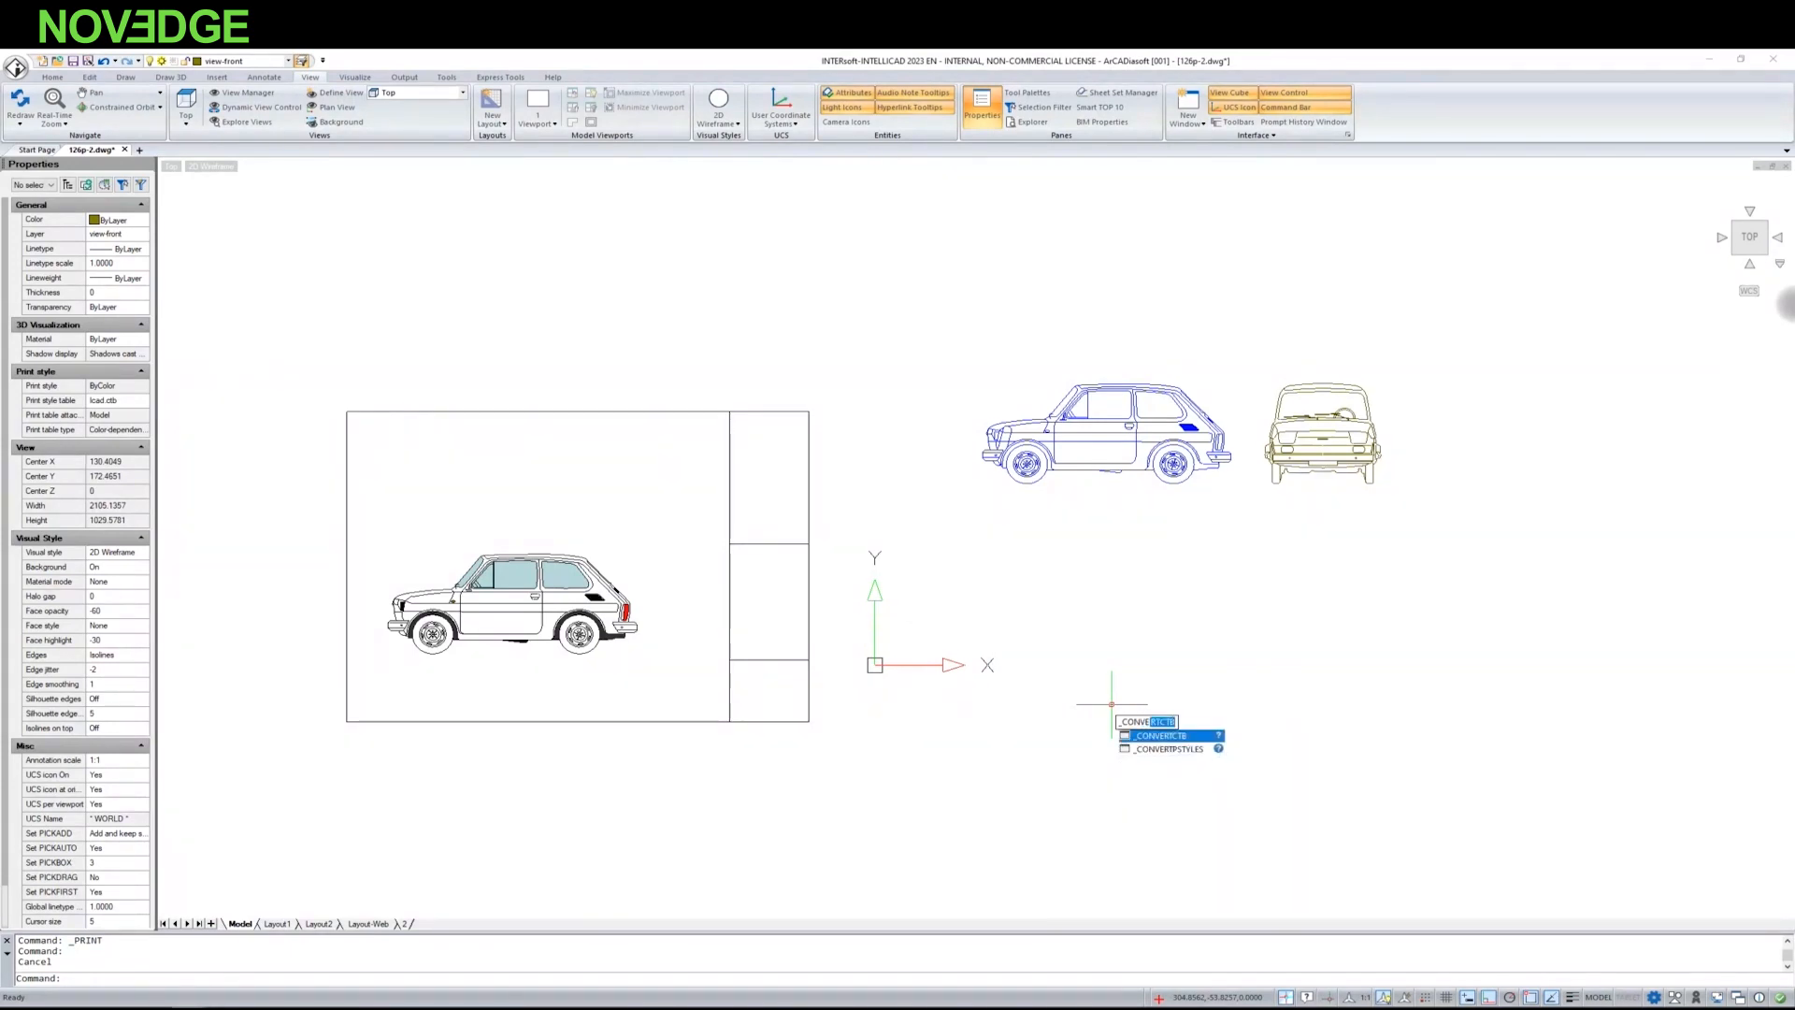
text(tct)
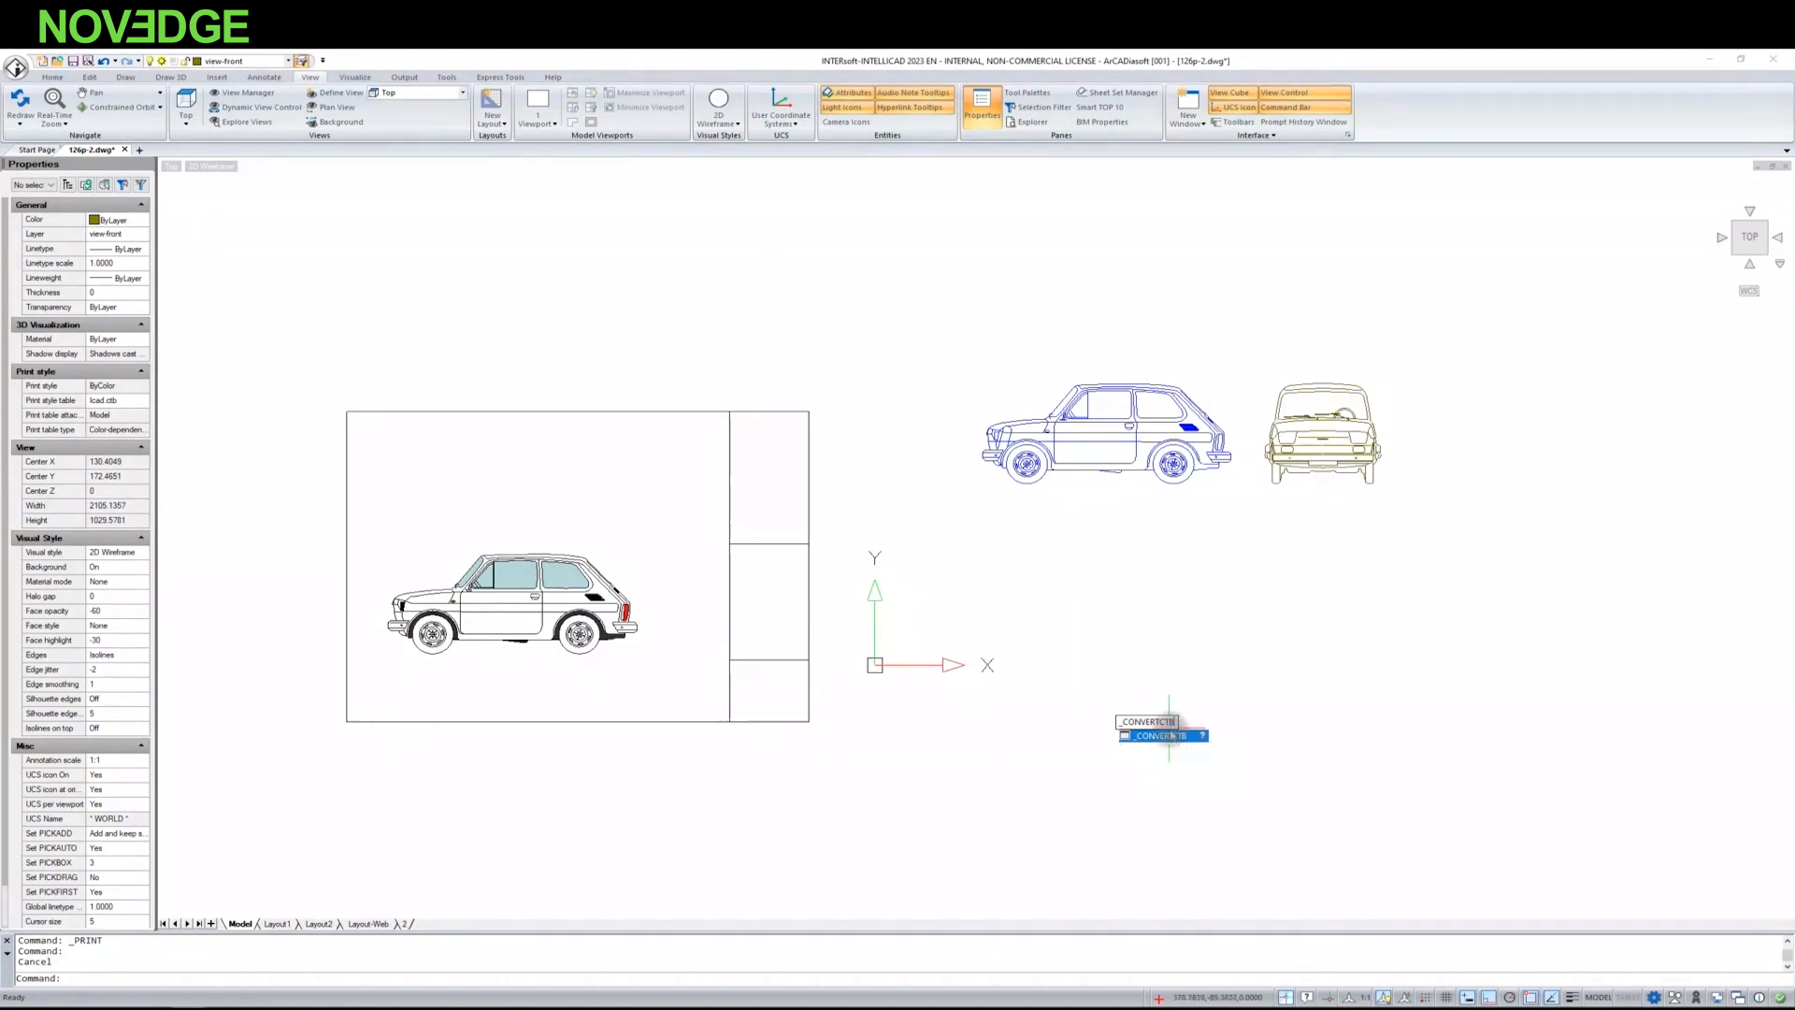
key(BackSpace)
key(BackSpace)
key(BackSpace)
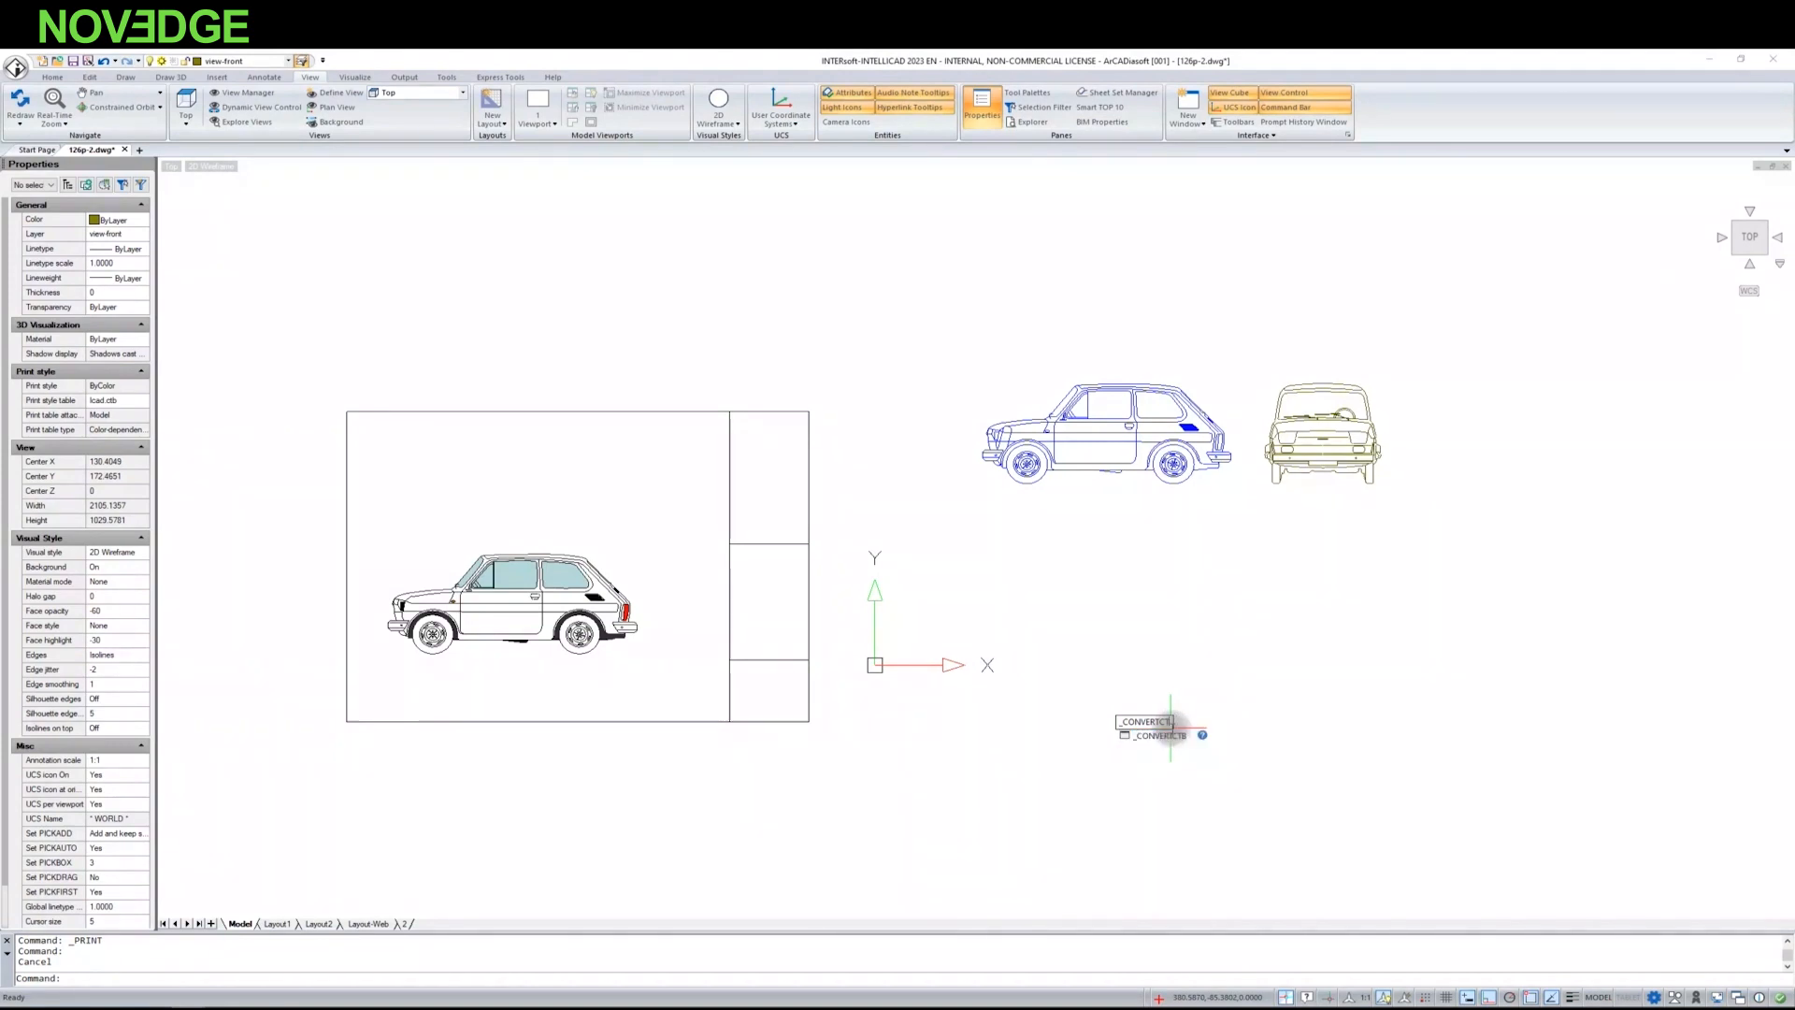
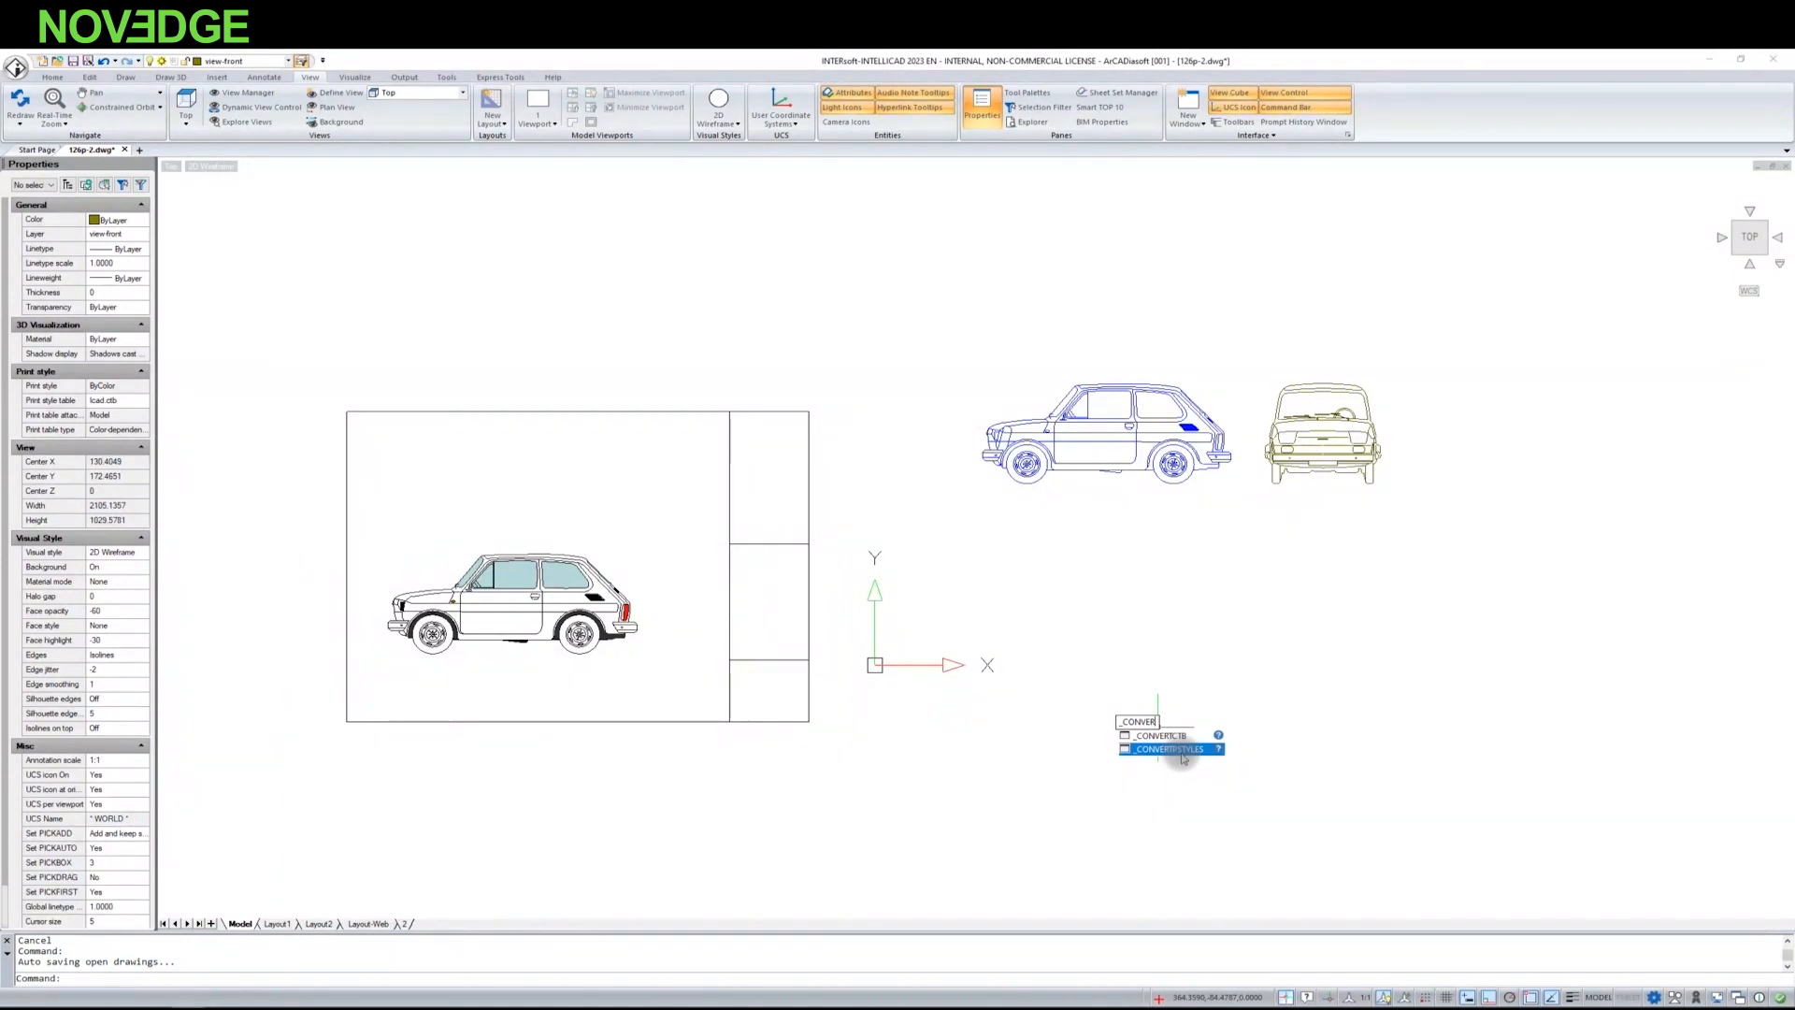
key(Escape)
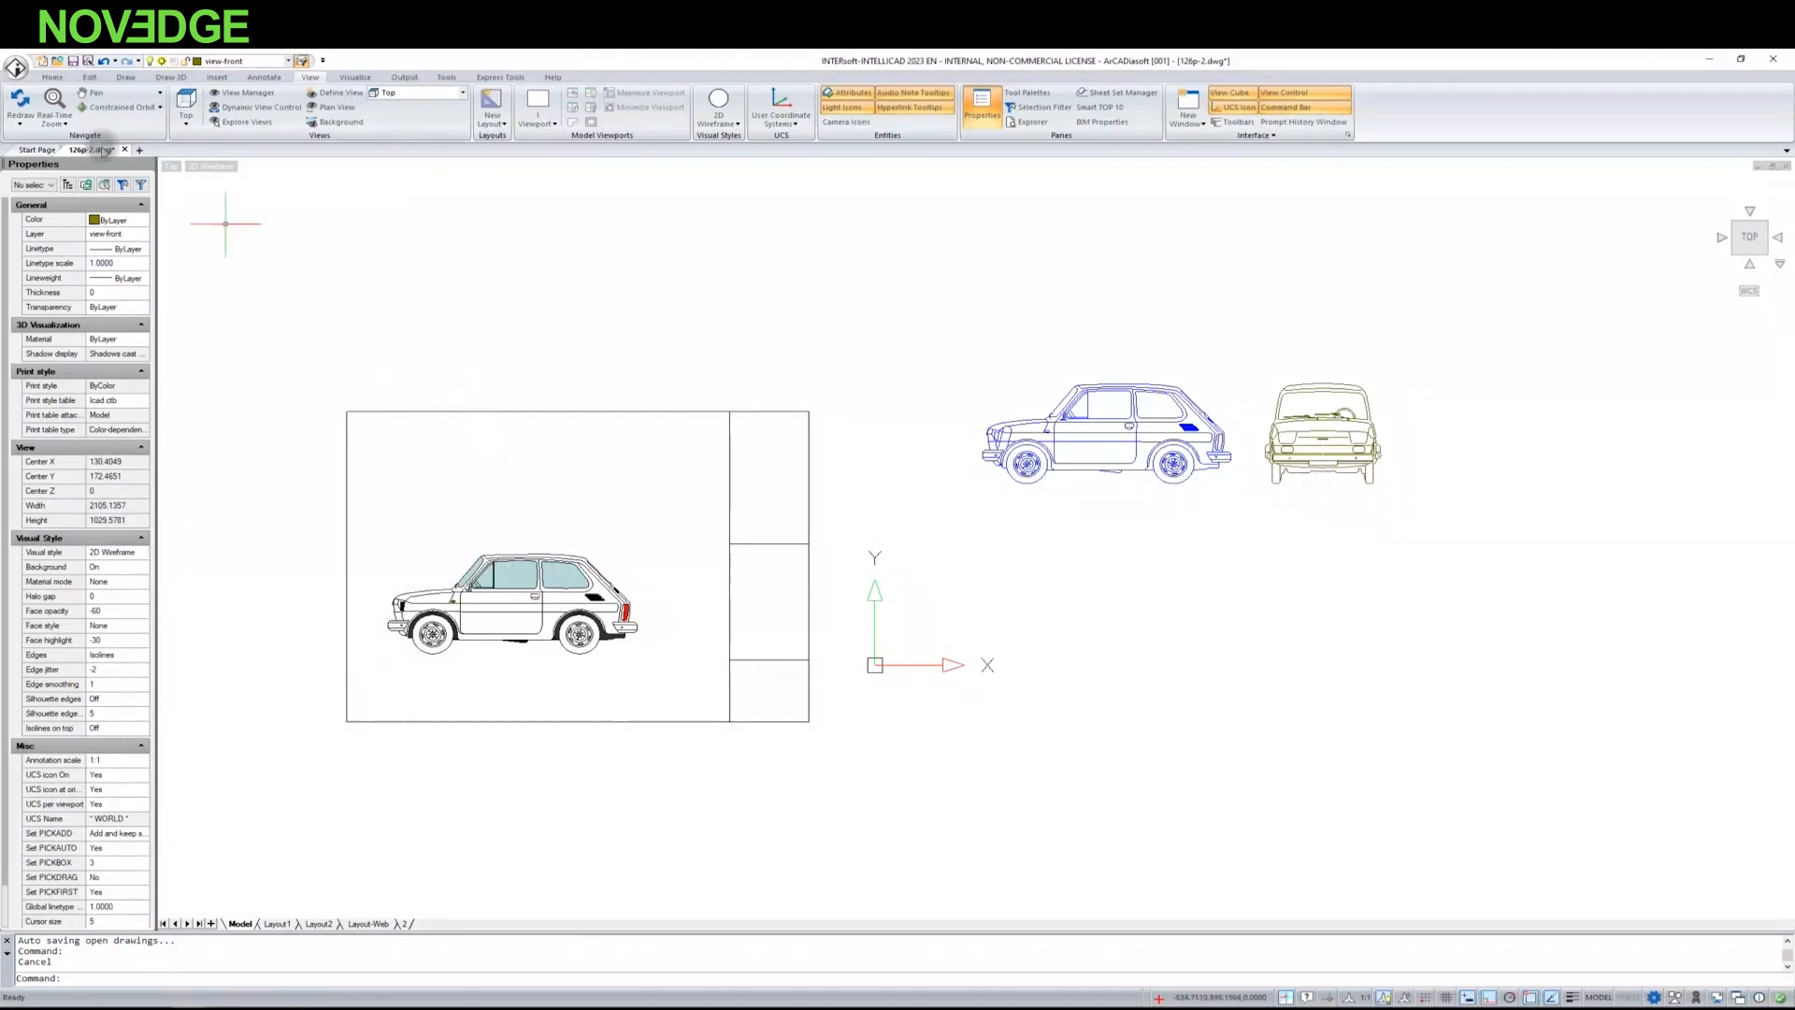
Step: Reopen the model's print settings to view the list of available printers, and cancel without printing
click(16, 66)
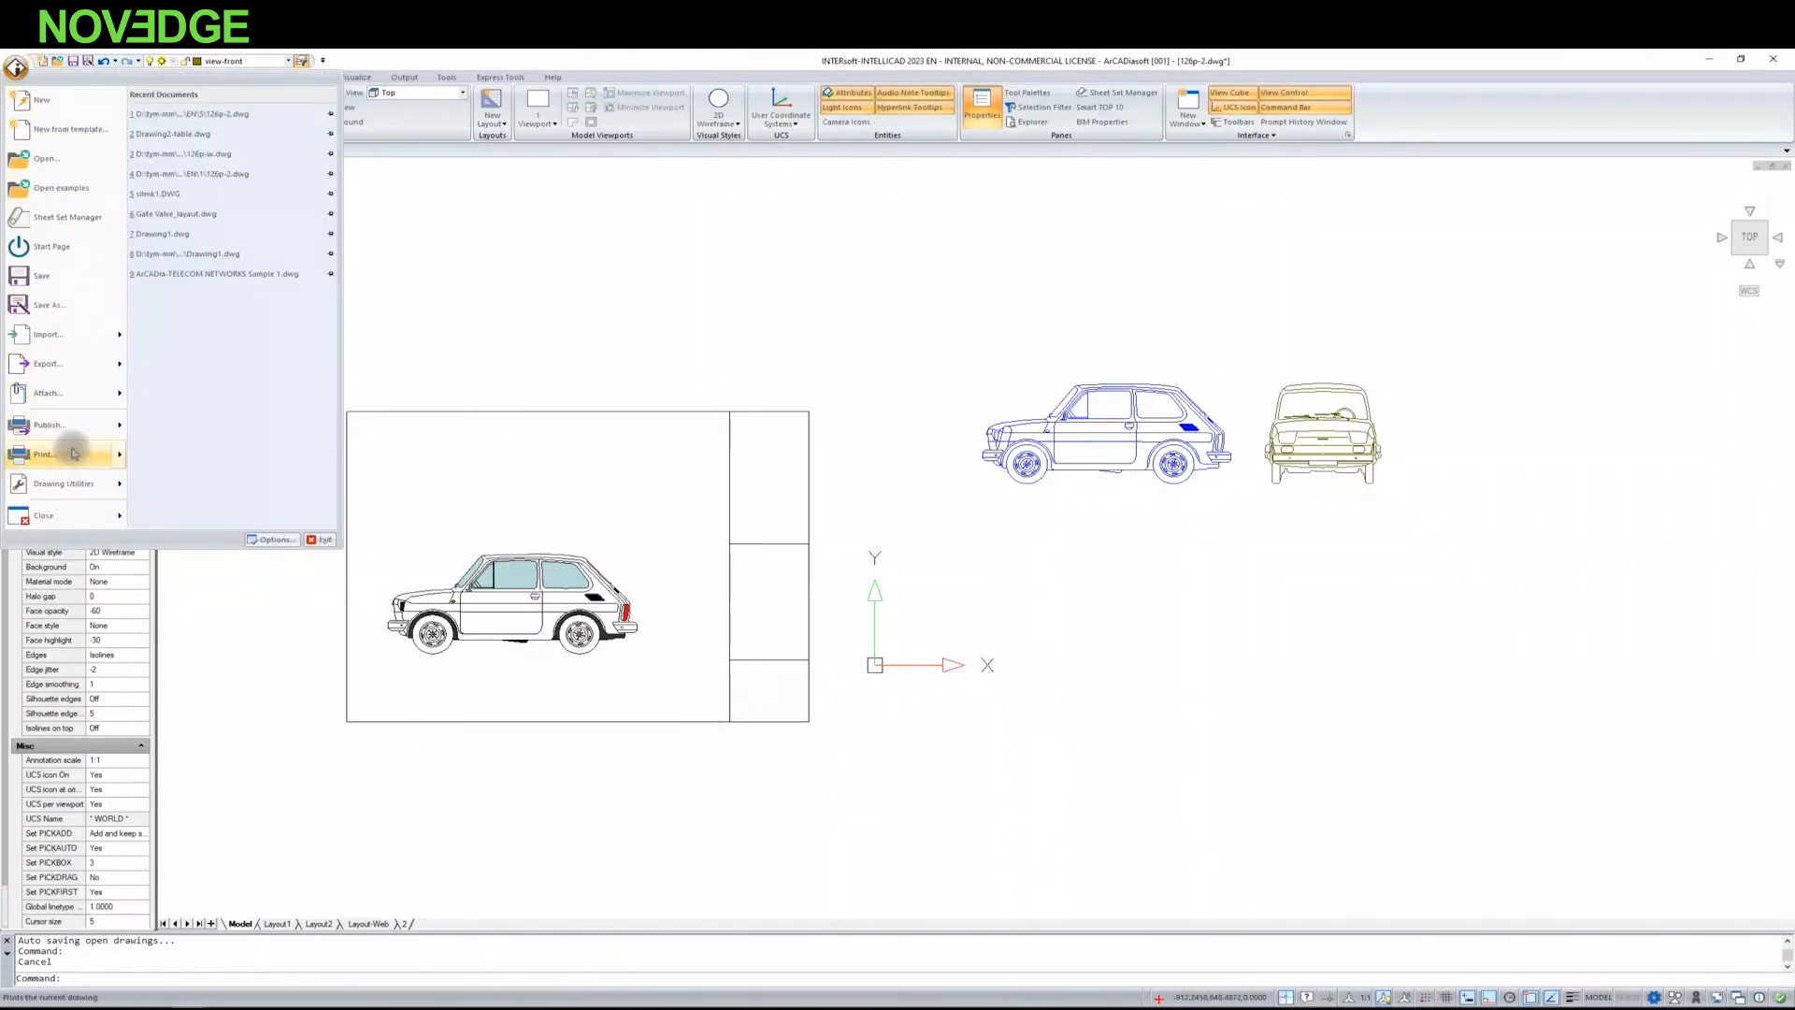
mouse_move(71, 454)
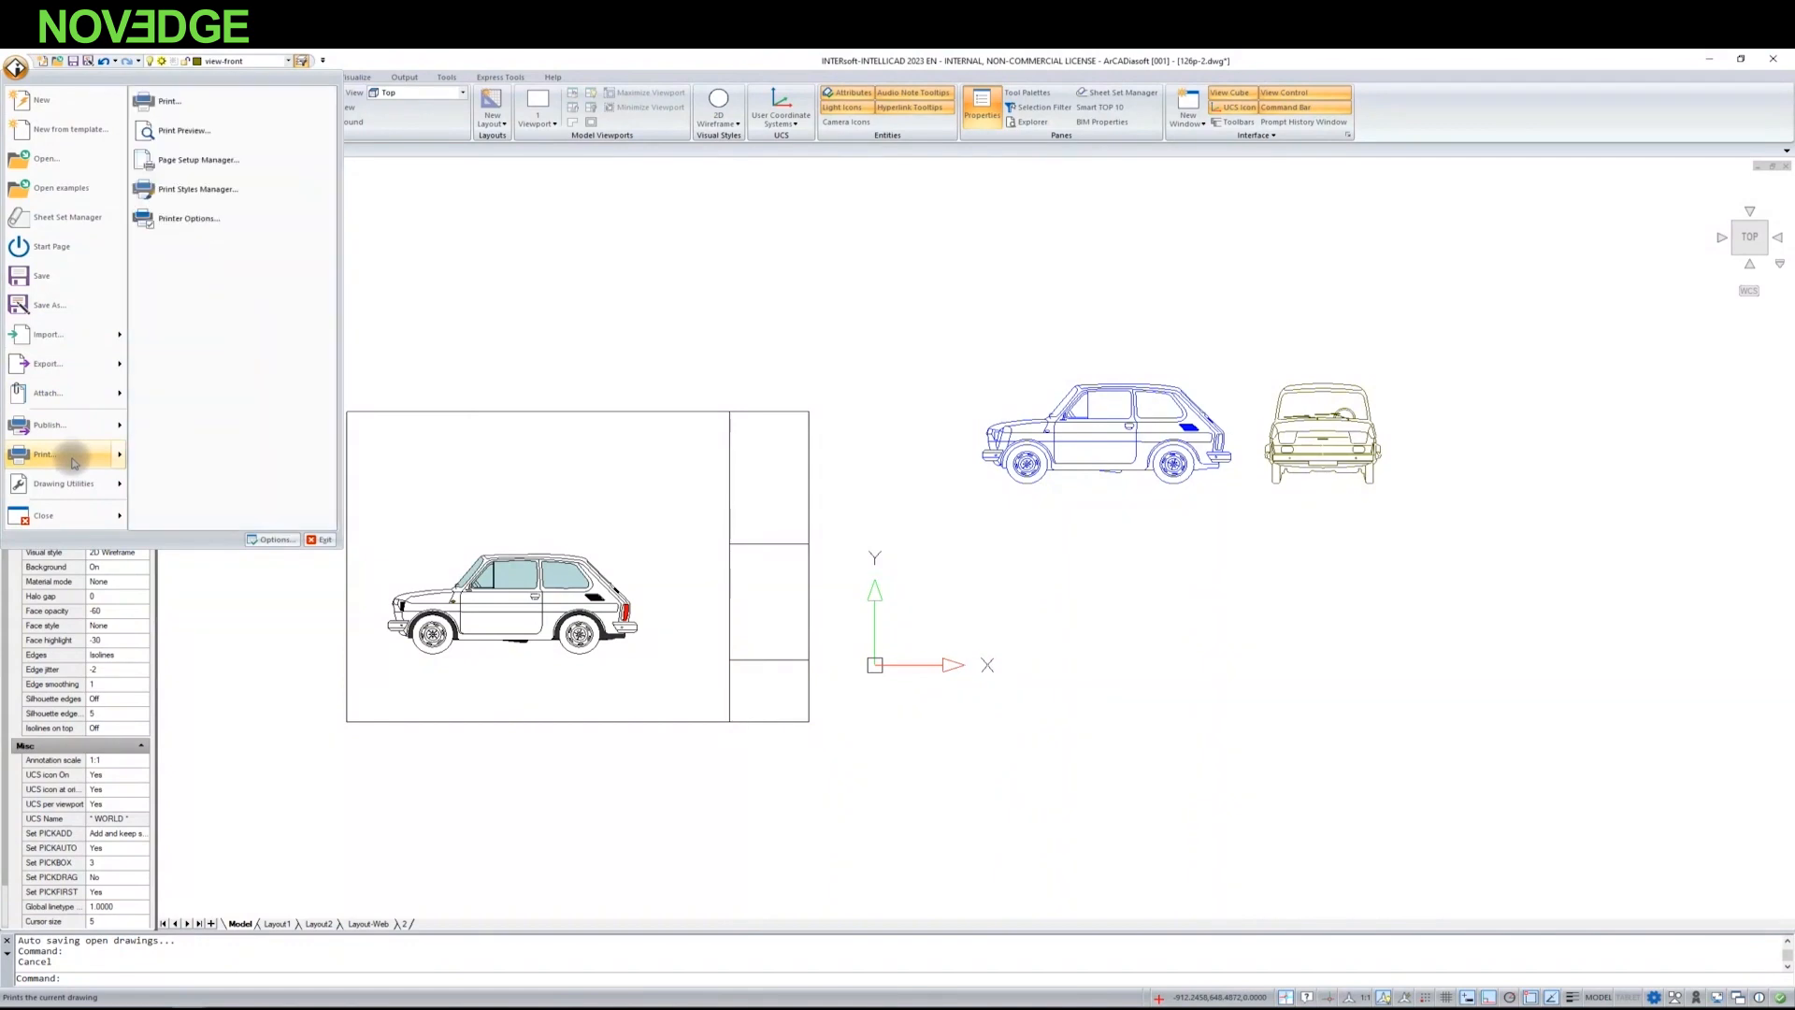
click(174, 103)
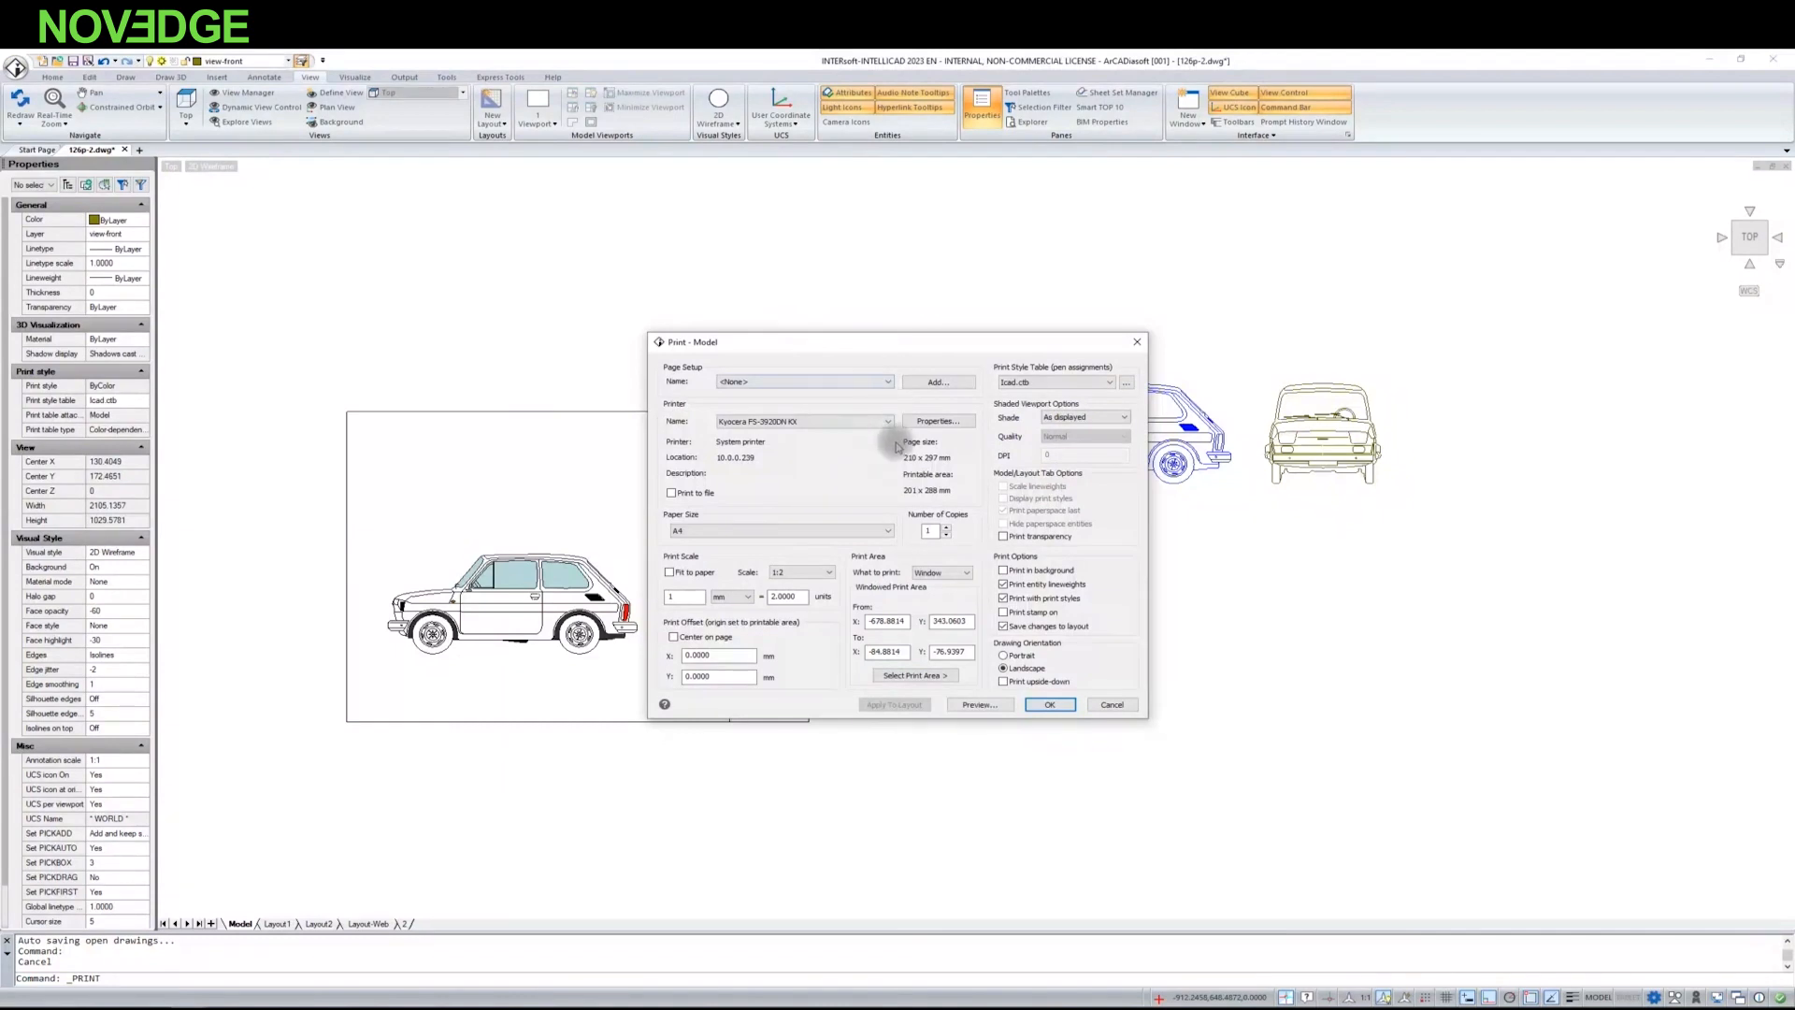
click(890, 421)
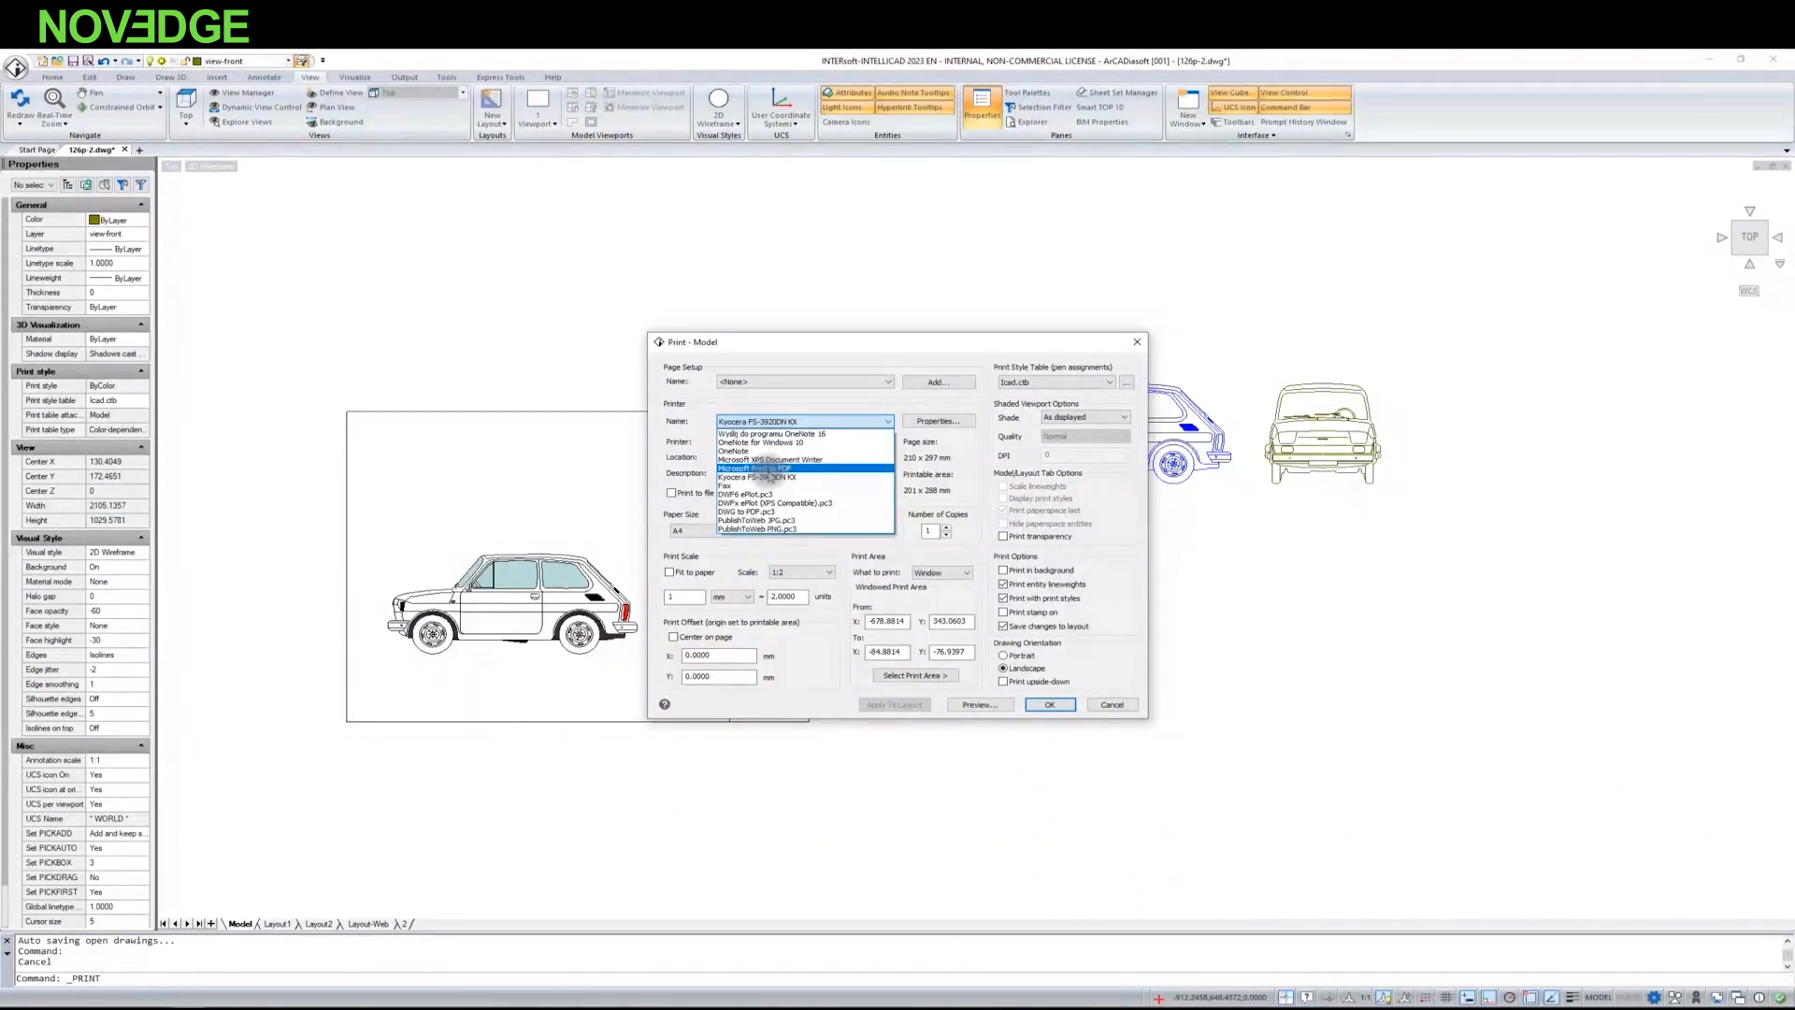
key(Escape)
key(Escape)
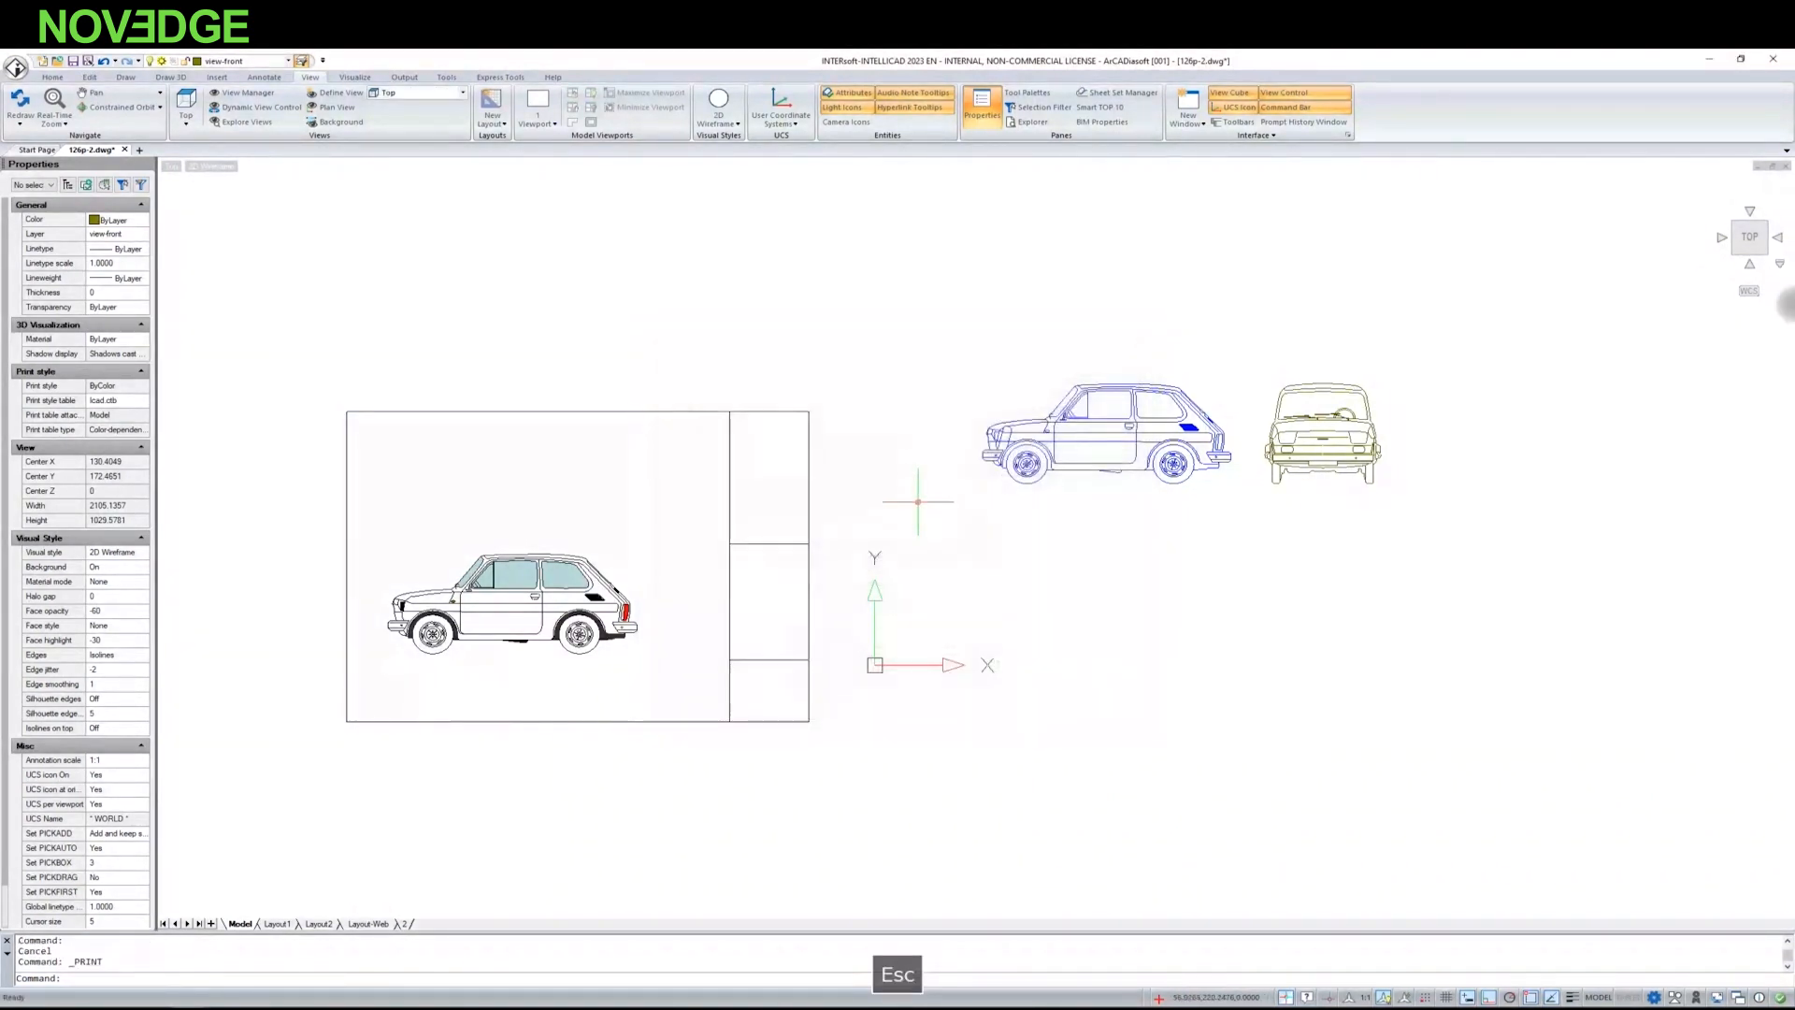
Step: Turn off the layout layer to hide the sheet frame in model space
scroll(932, 535, up, 1)
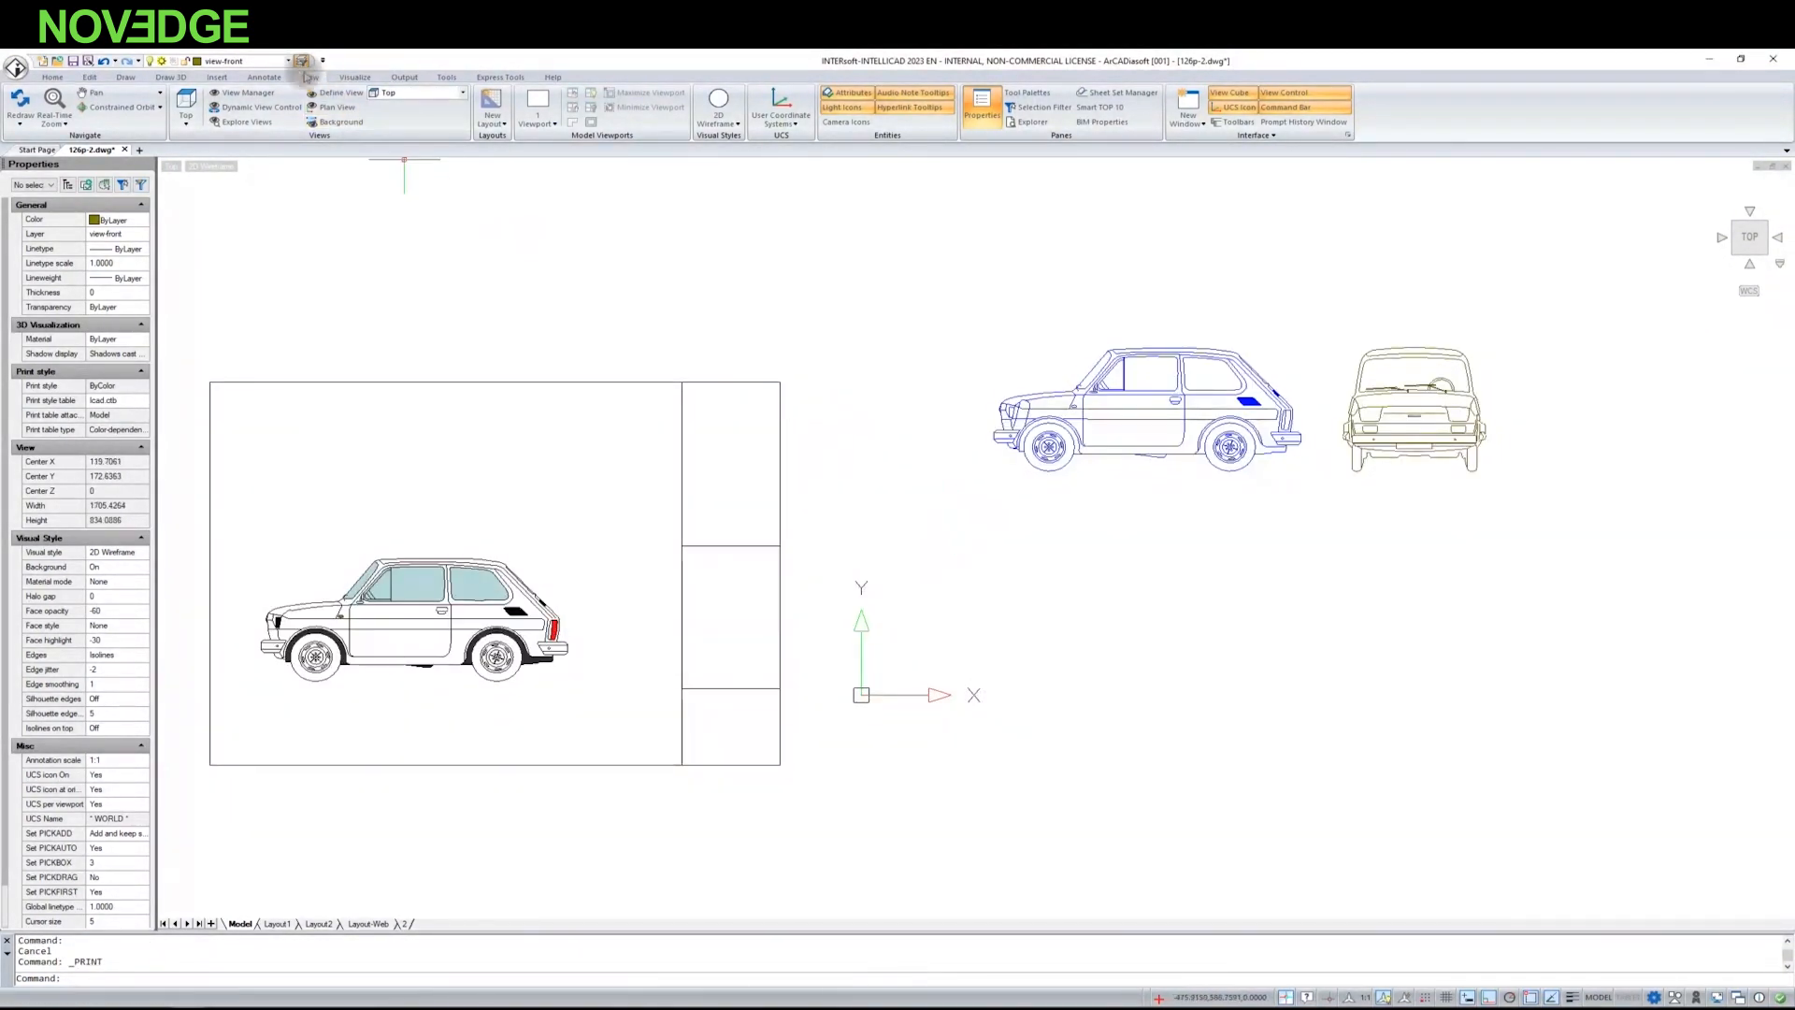
click(292, 62)
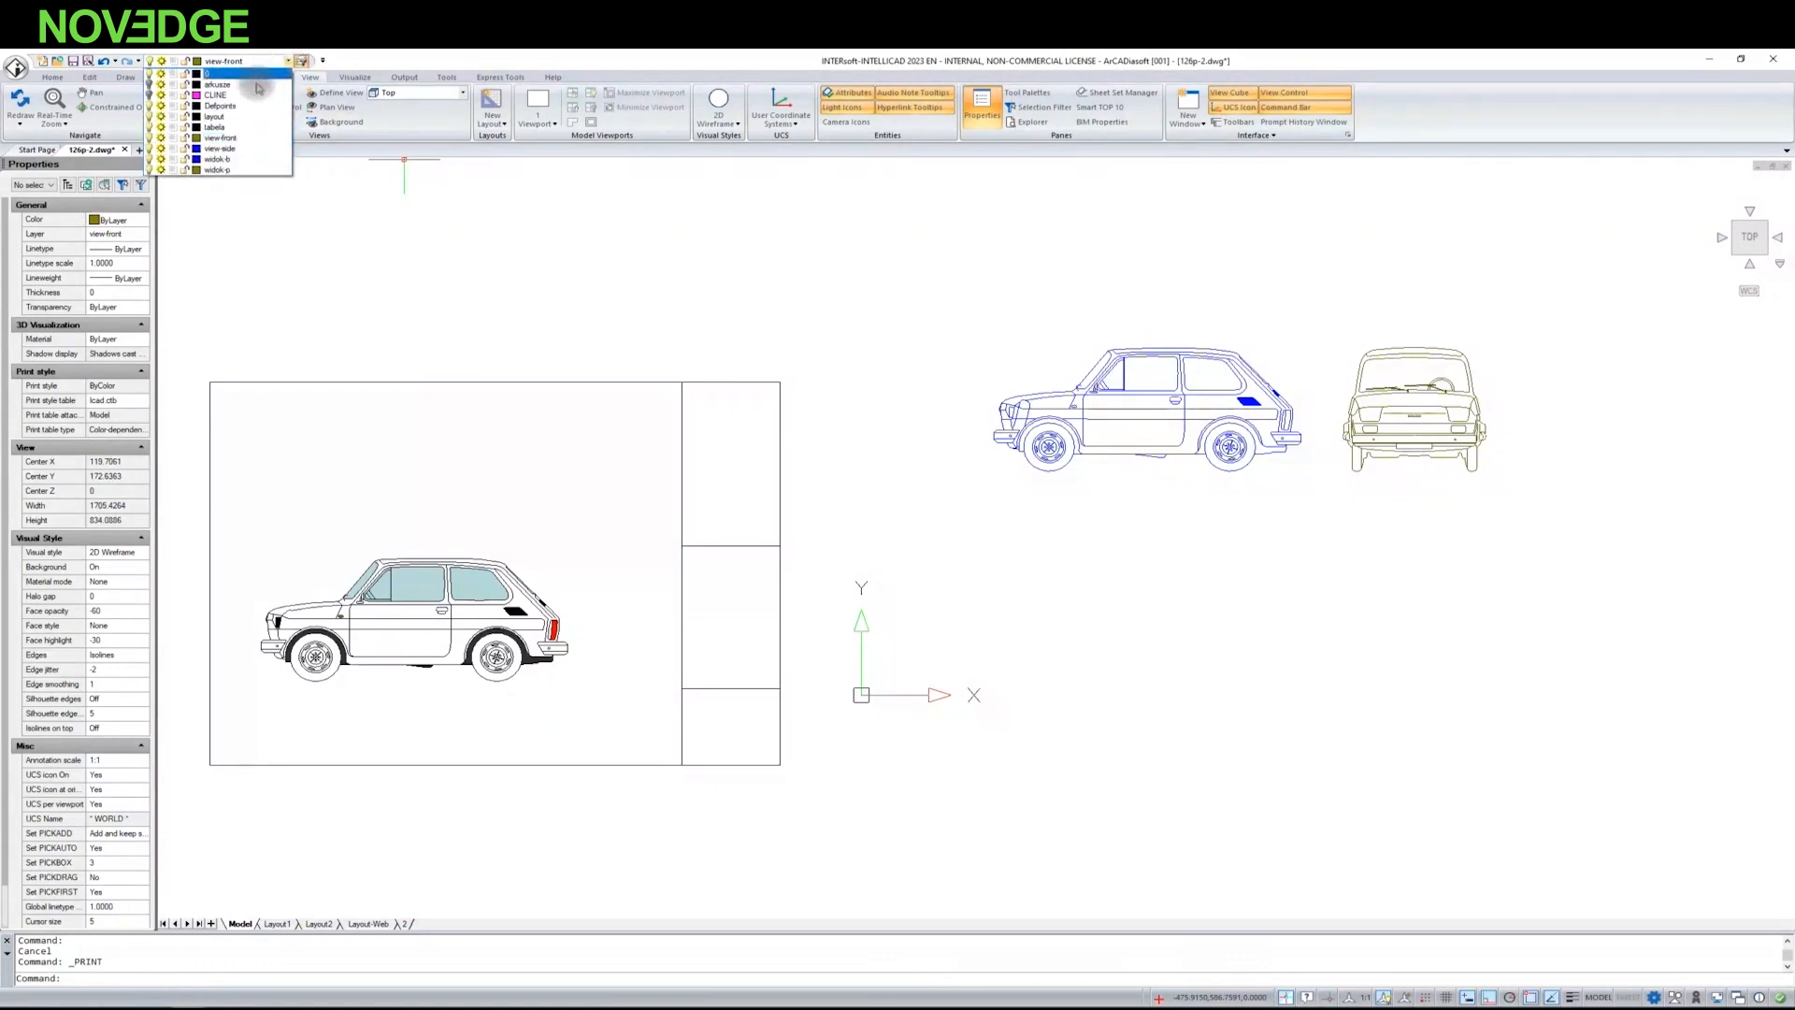
click(150, 116)
click(825, 56)
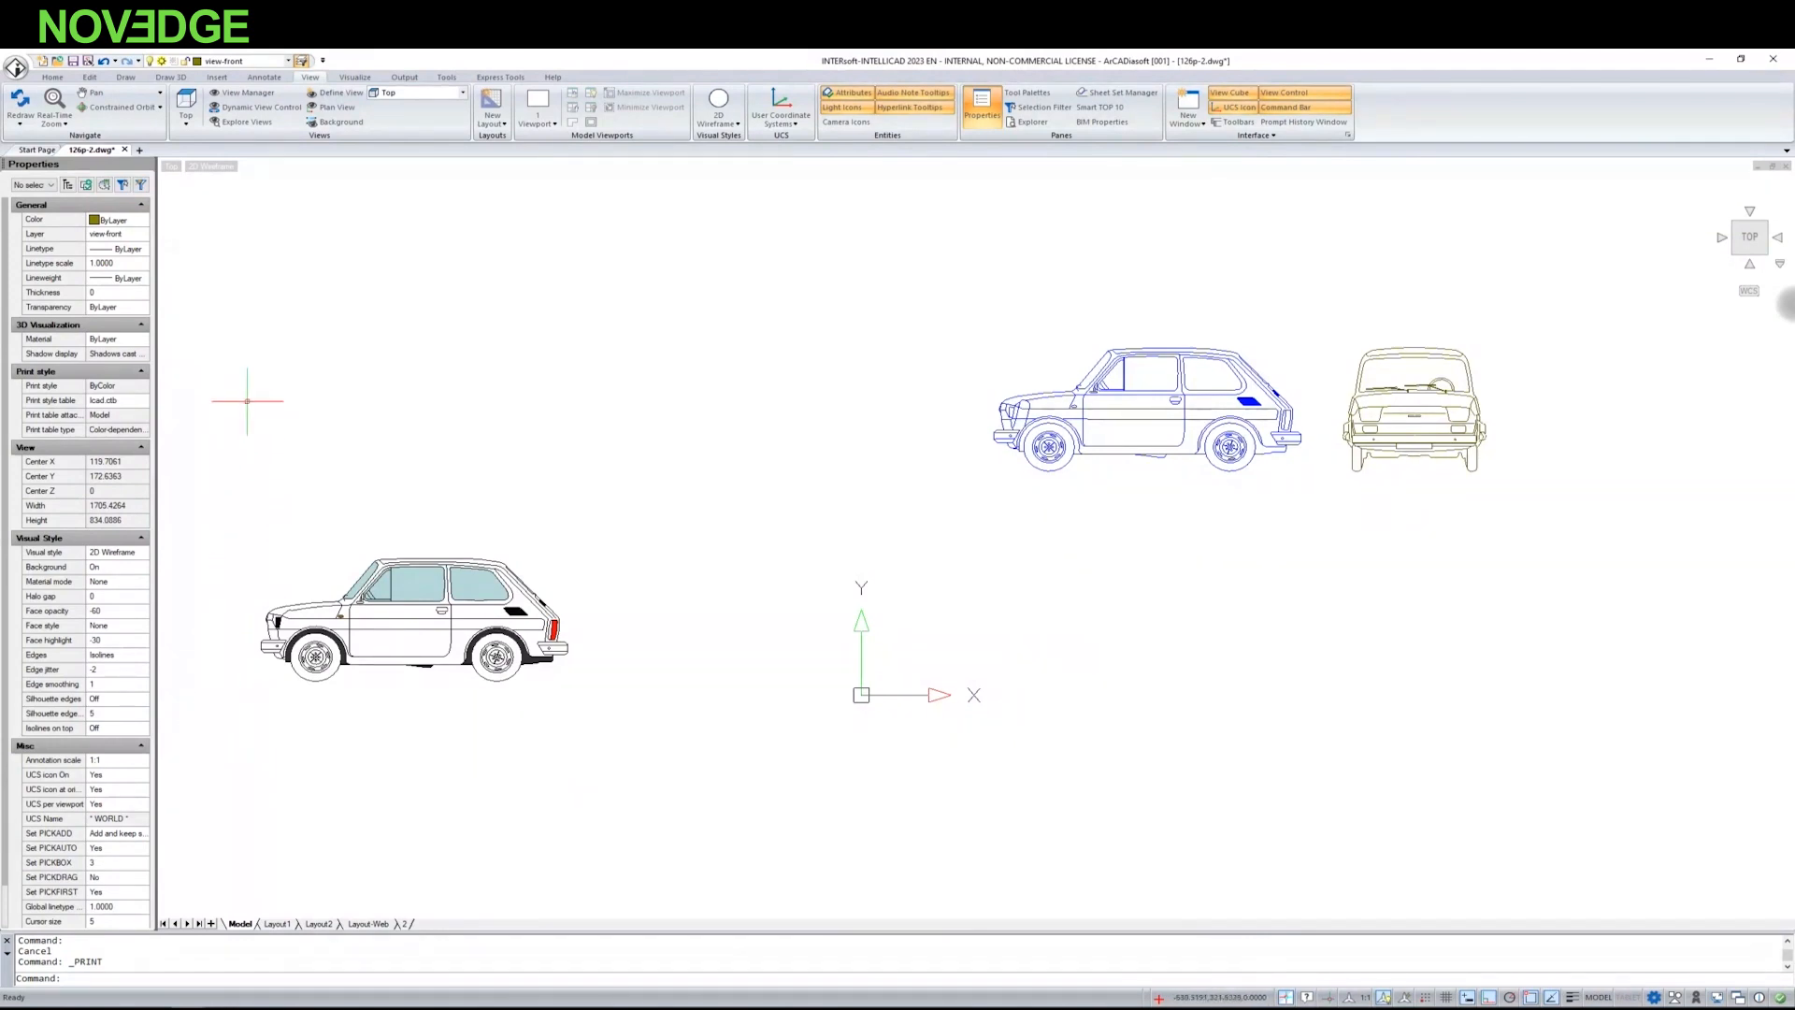
click(1552, 345)
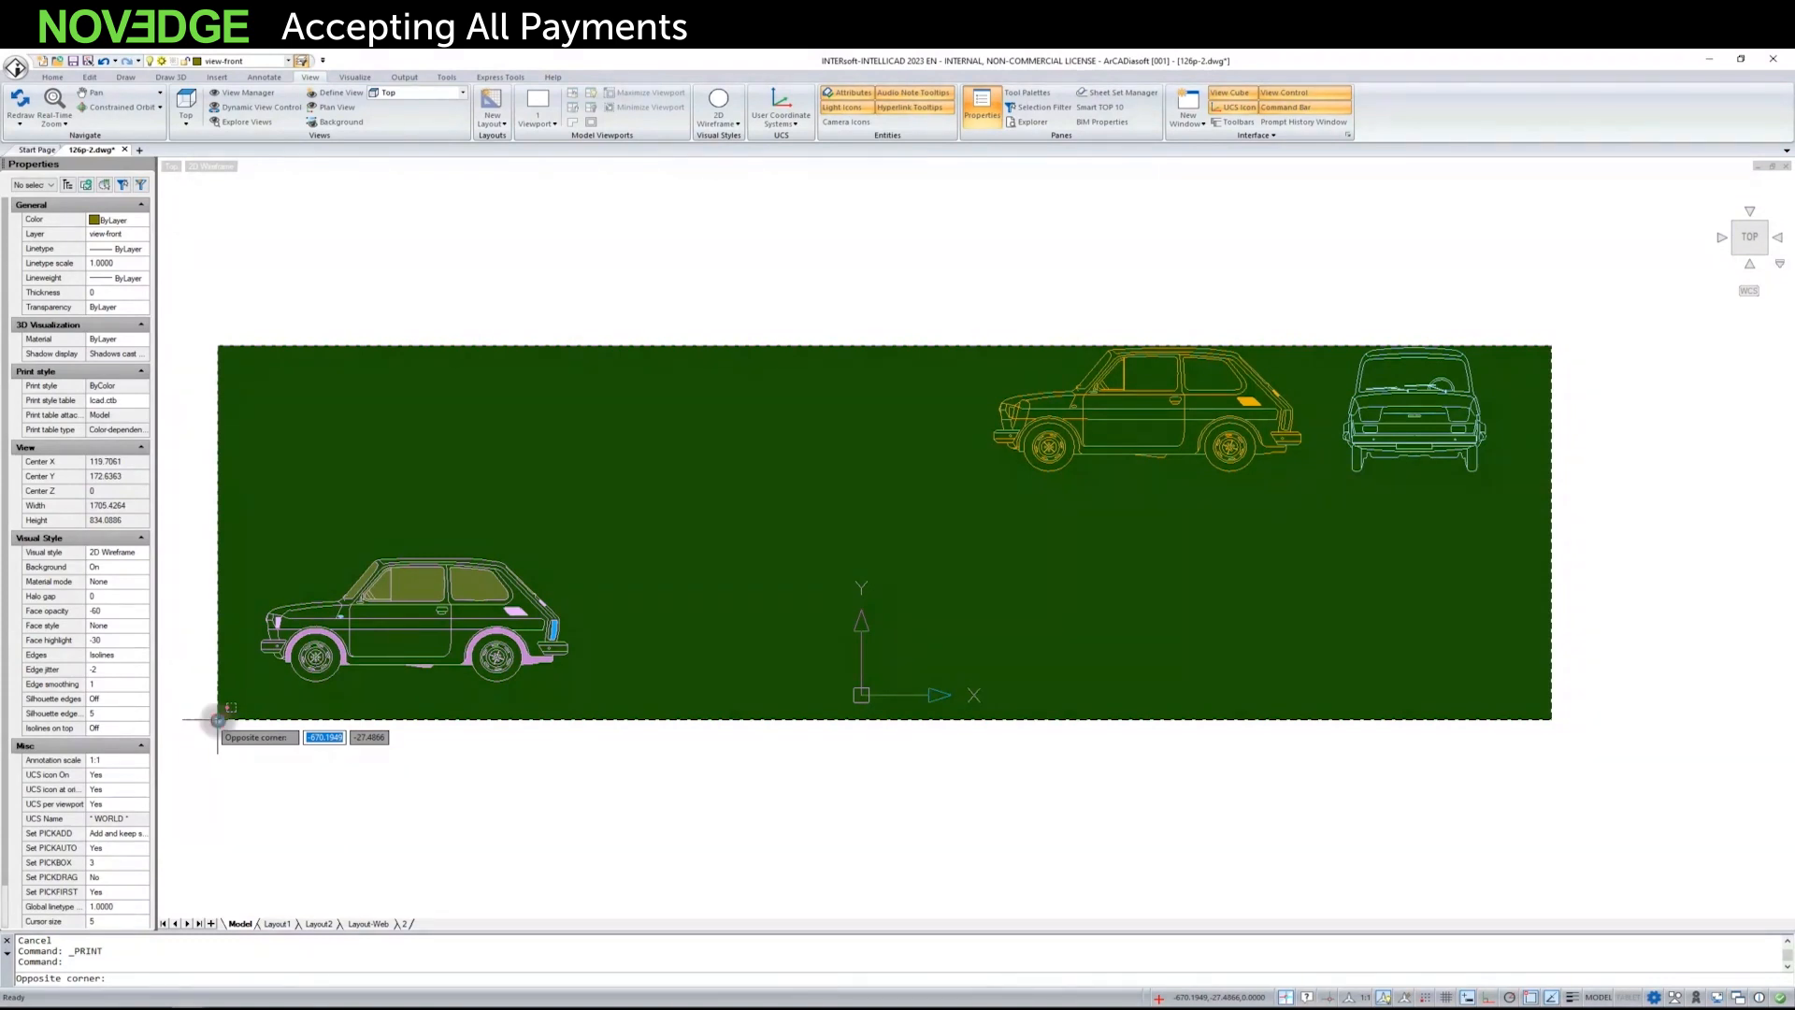
key(Escape)
key(Escape)
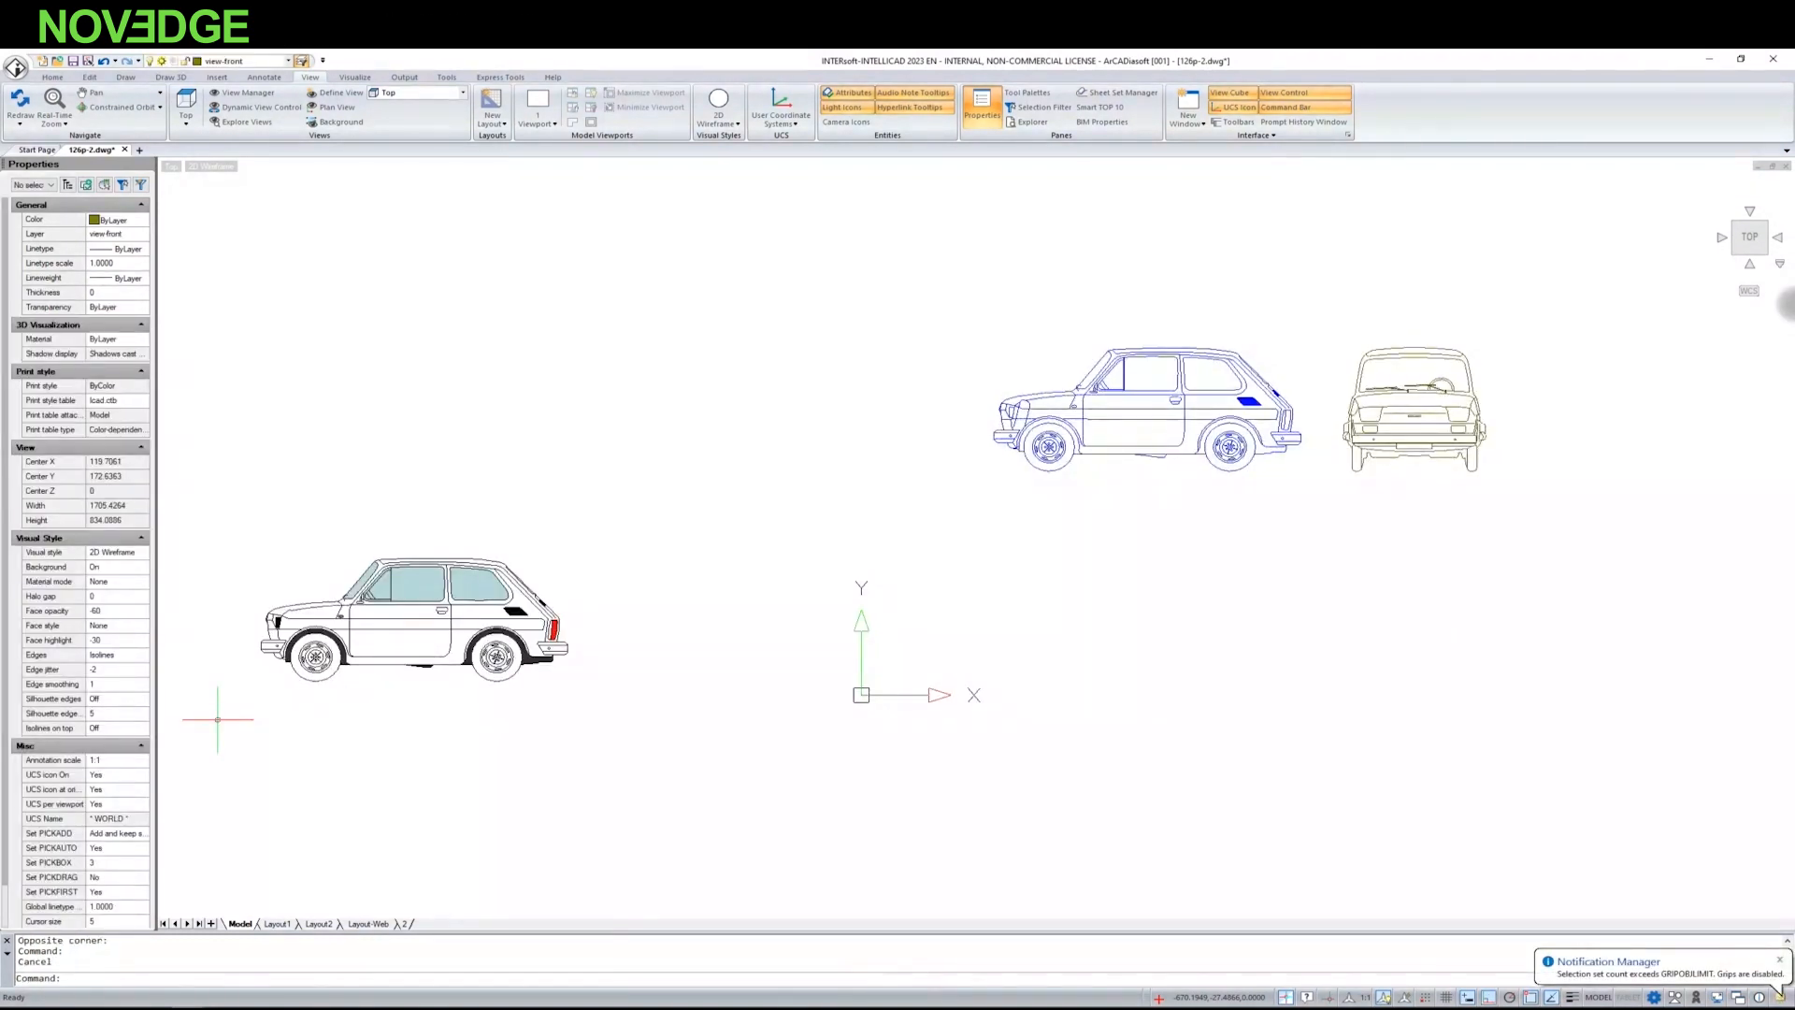
Step: View the available export formats for the drawing and leave without choosing one
click(16, 67)
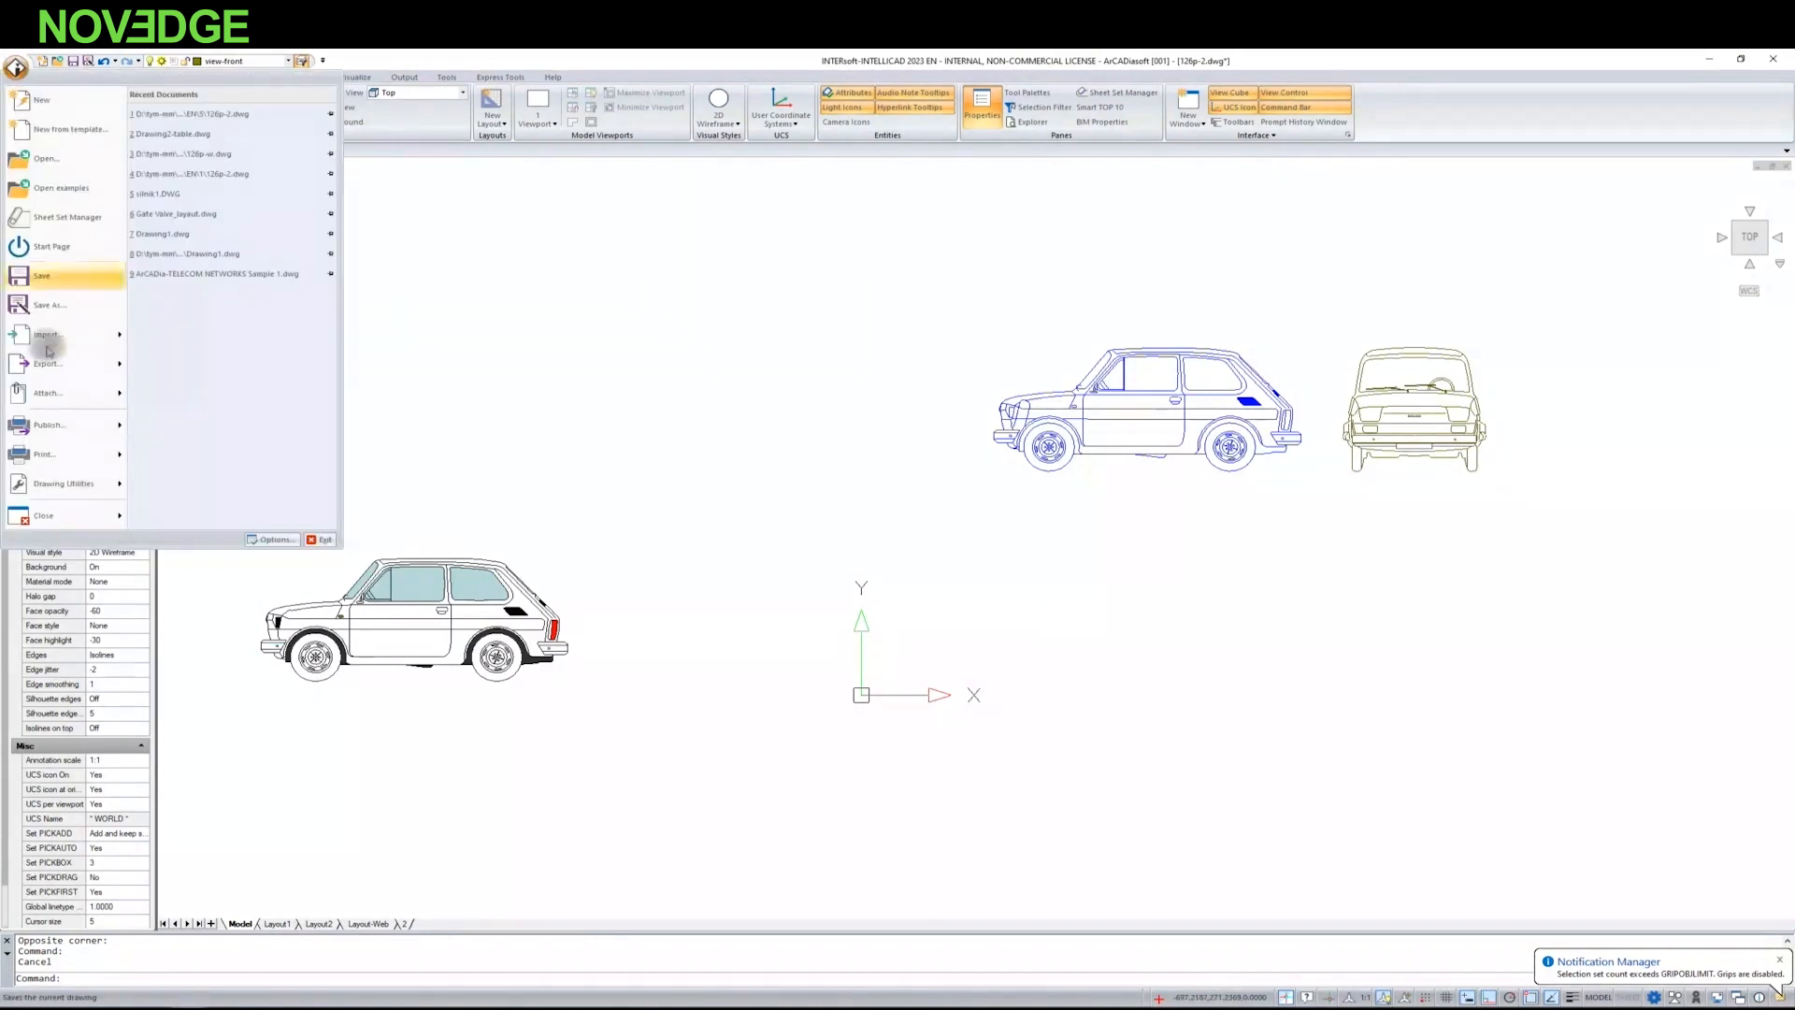
mouse_move(49, 356)
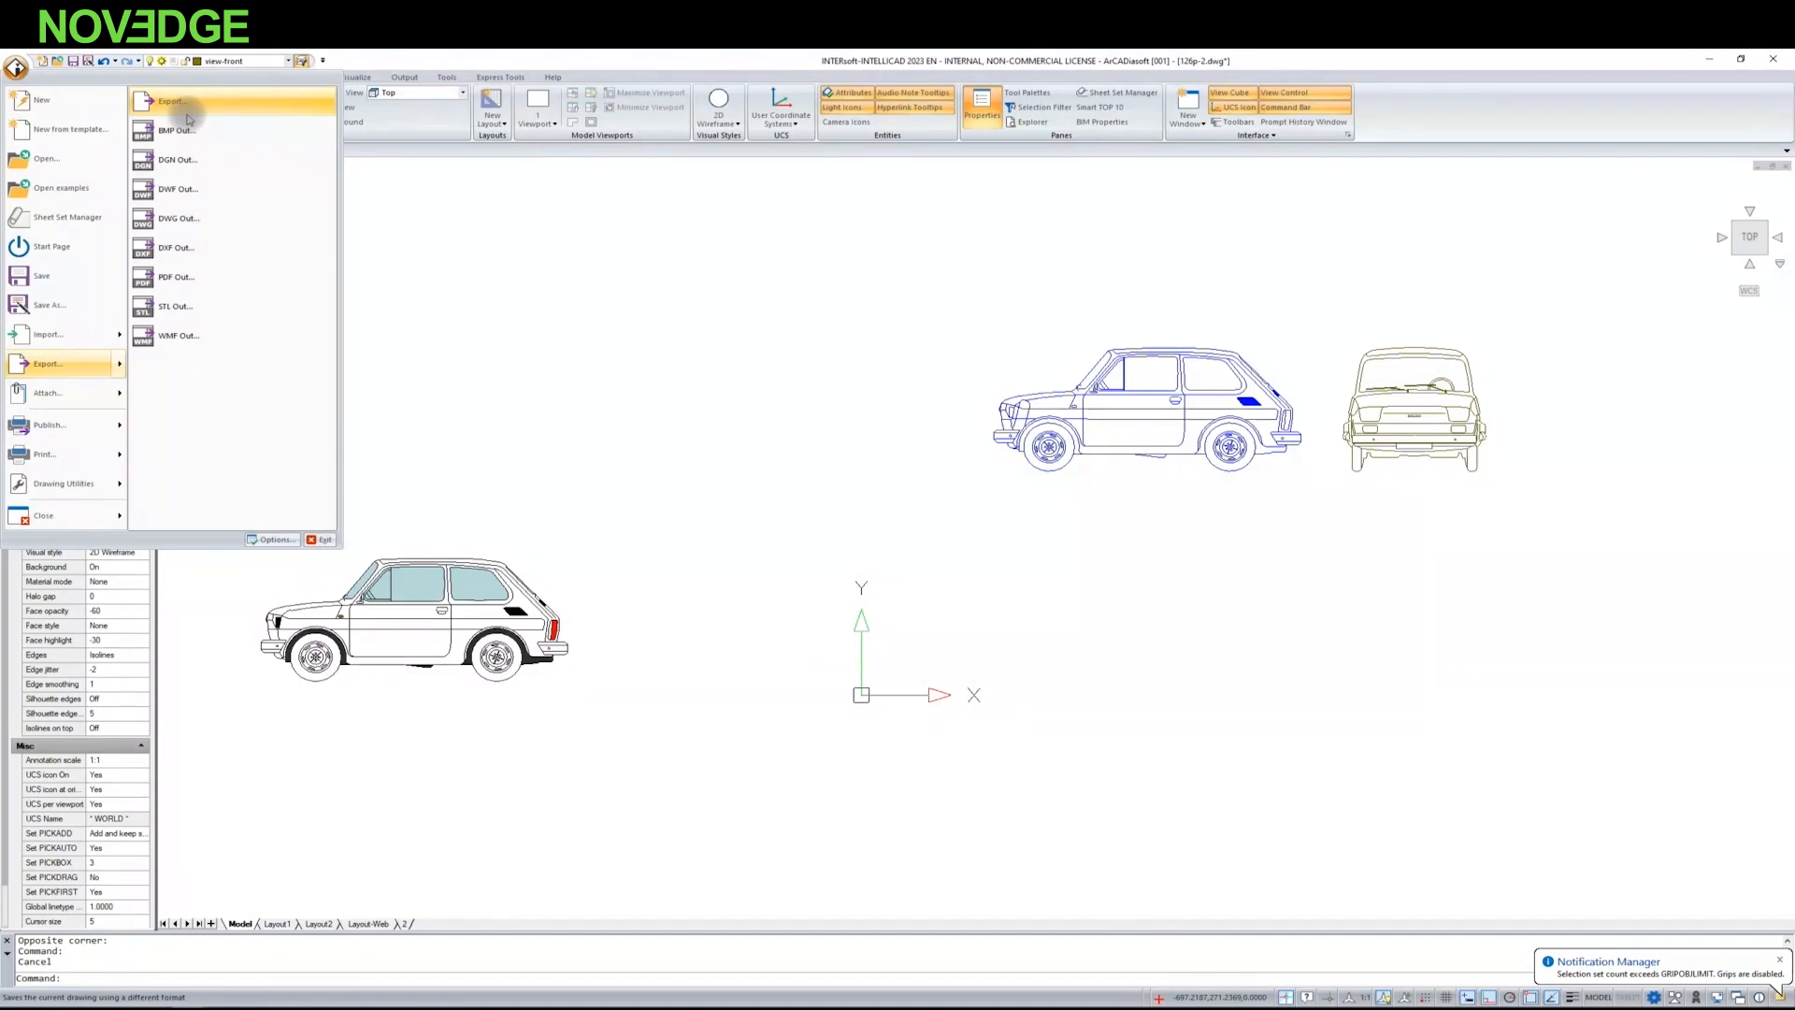
click(473, 64)
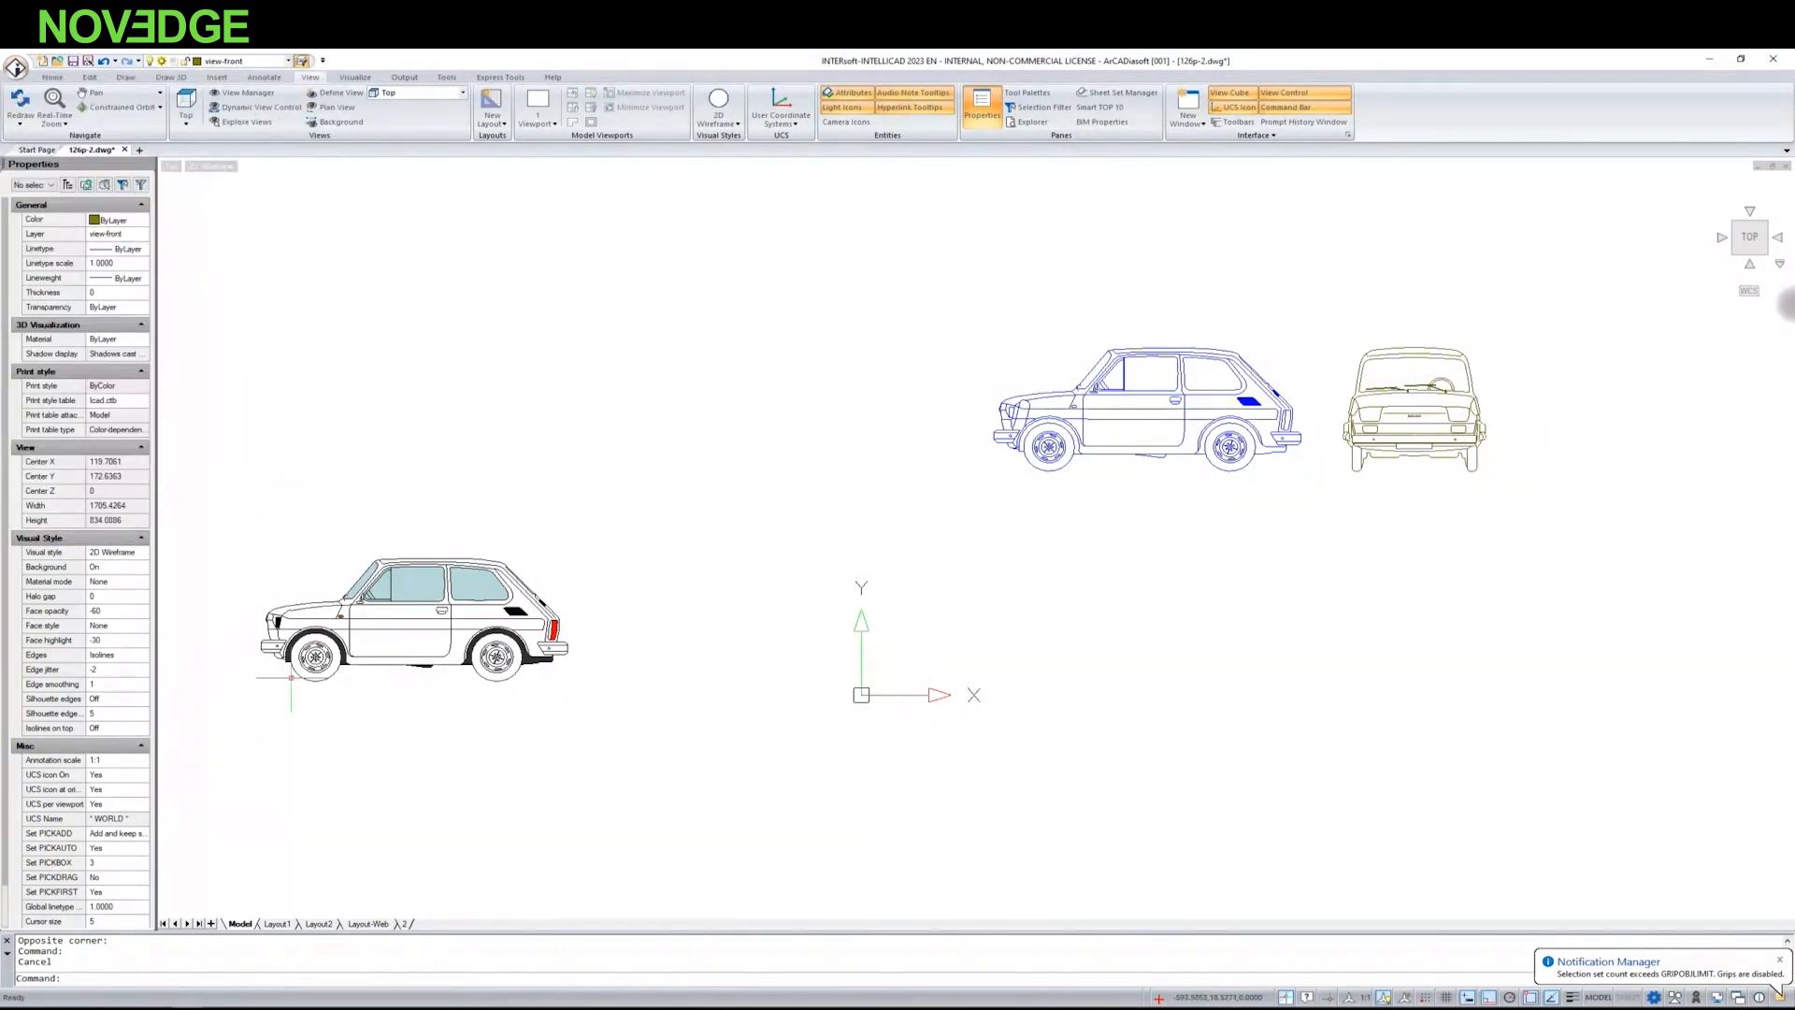
Step: On Layout-Web, examine the PDF export settings, including layer support, and cancel without exporting
click(355, 925)
click(16, 67)
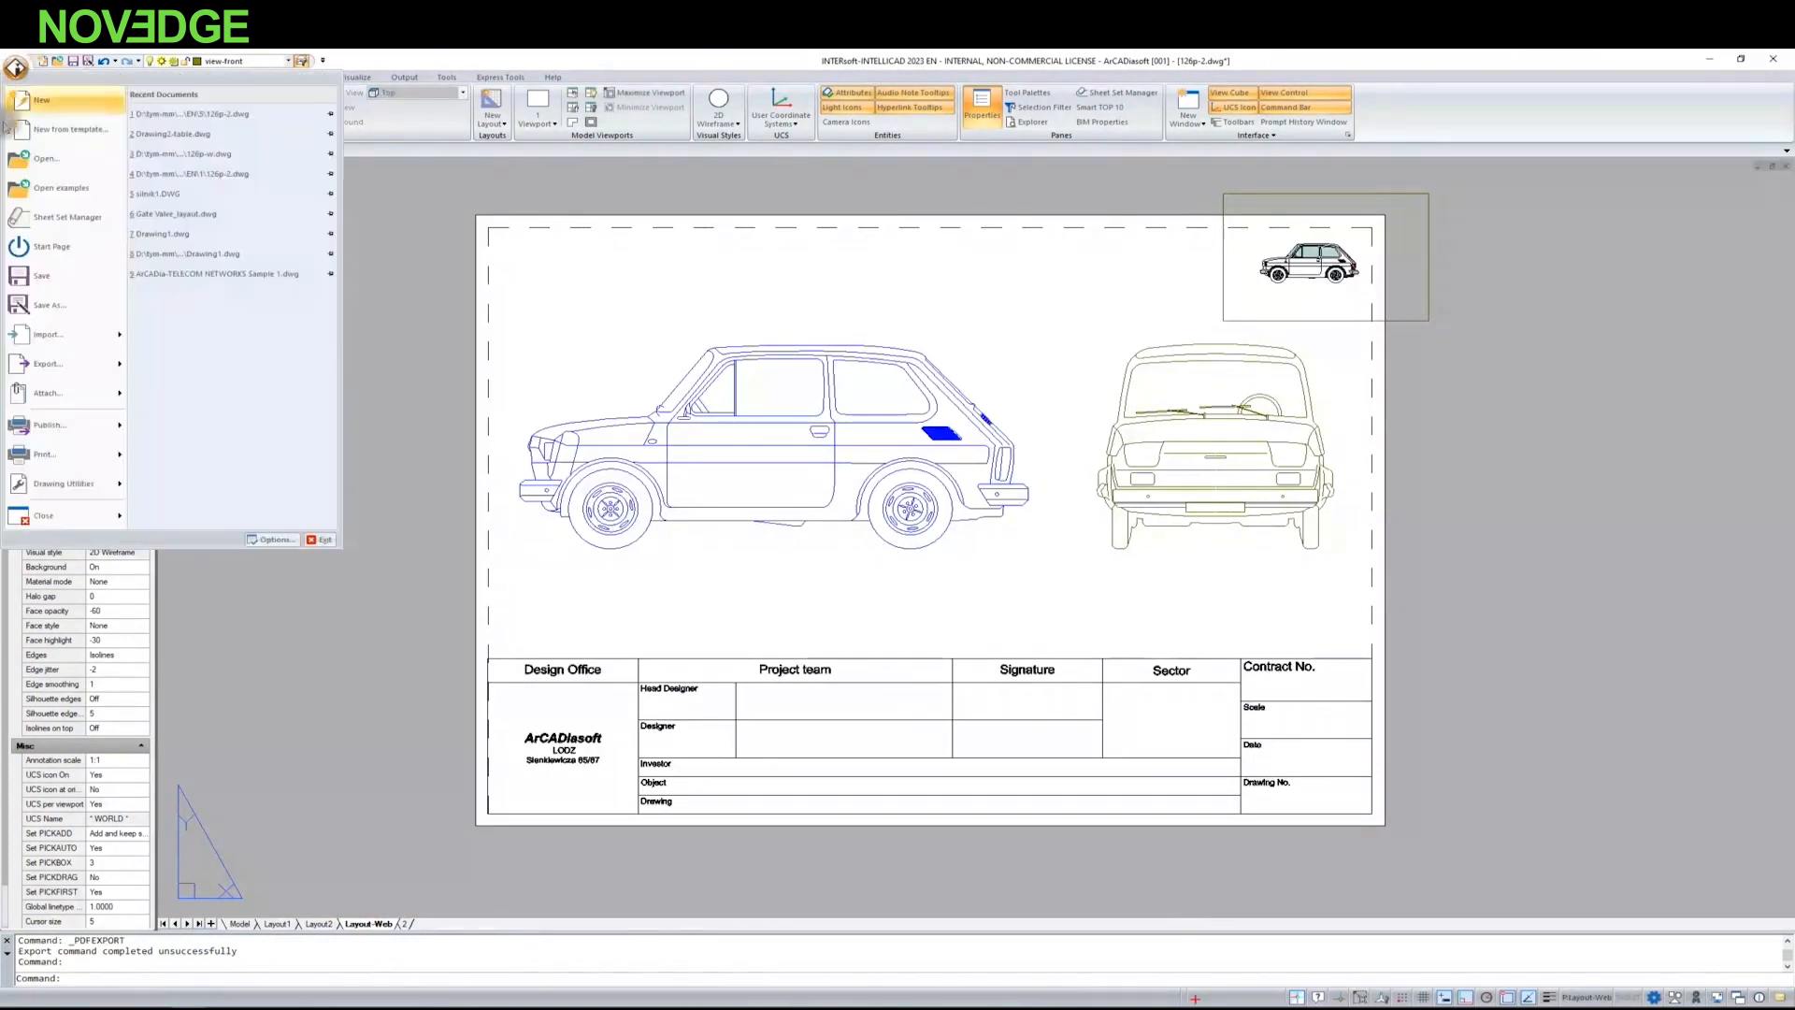
click(66, 374)
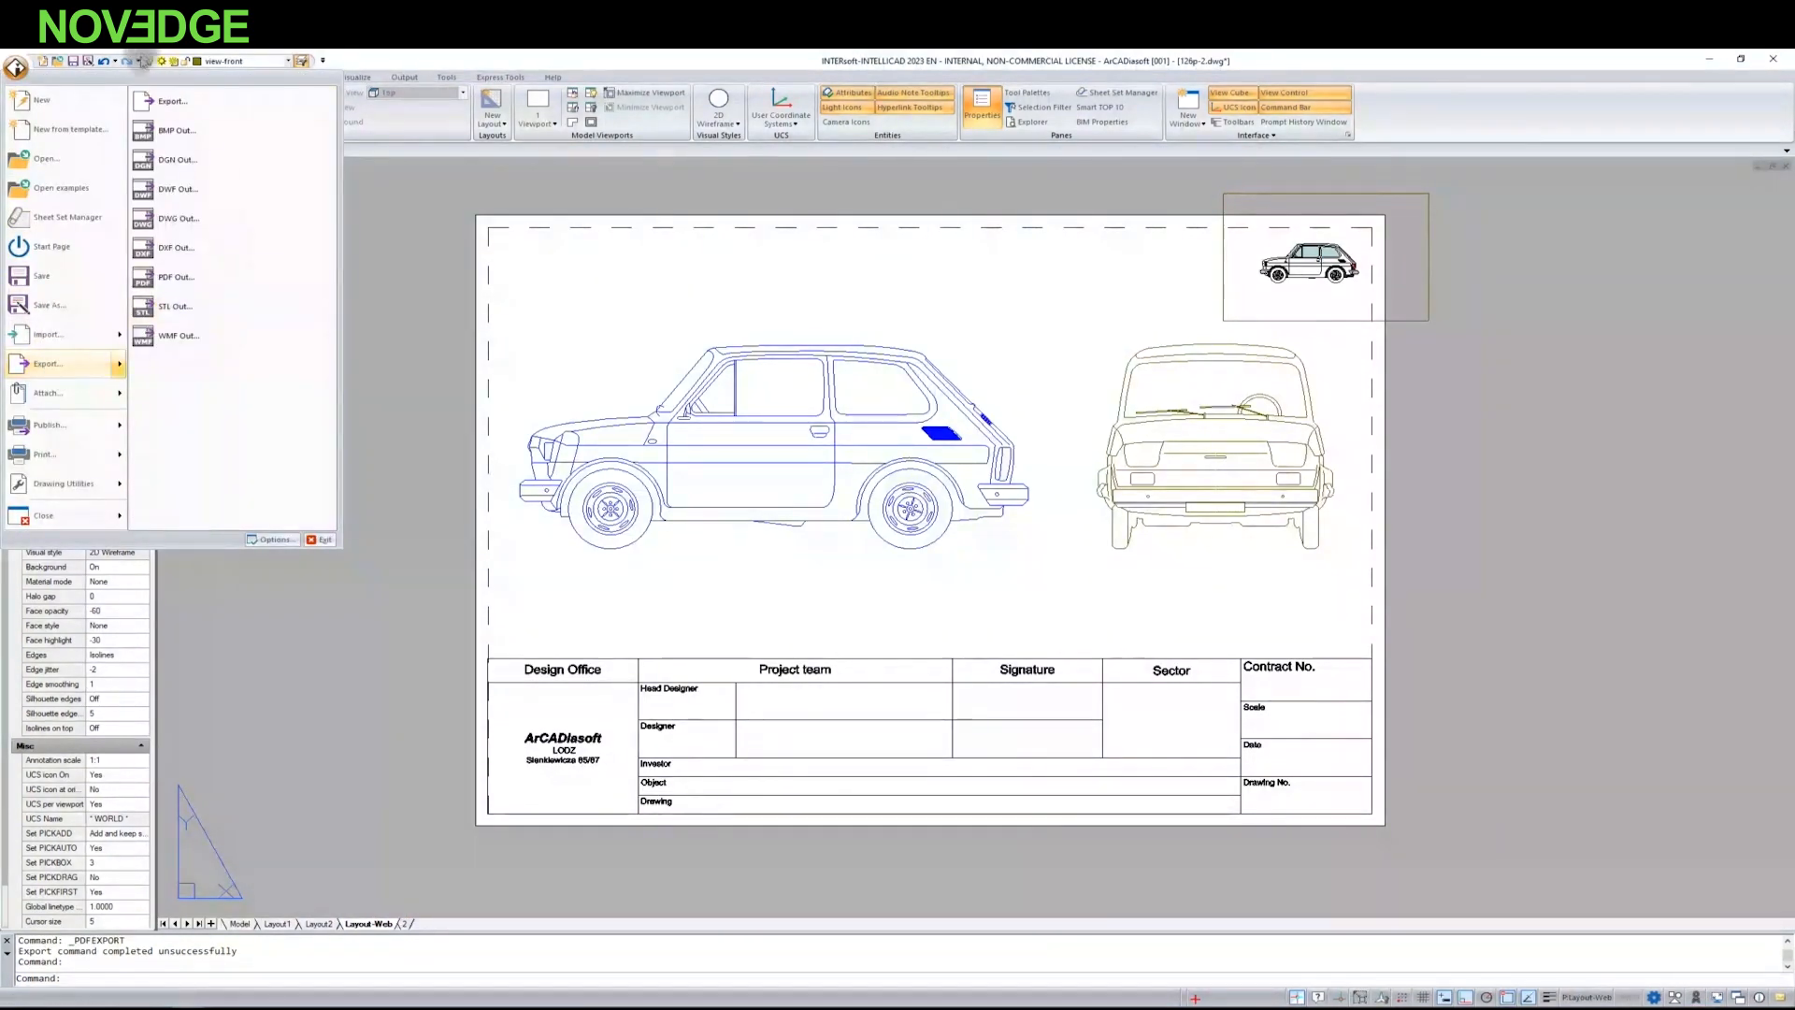
click(180, 279)
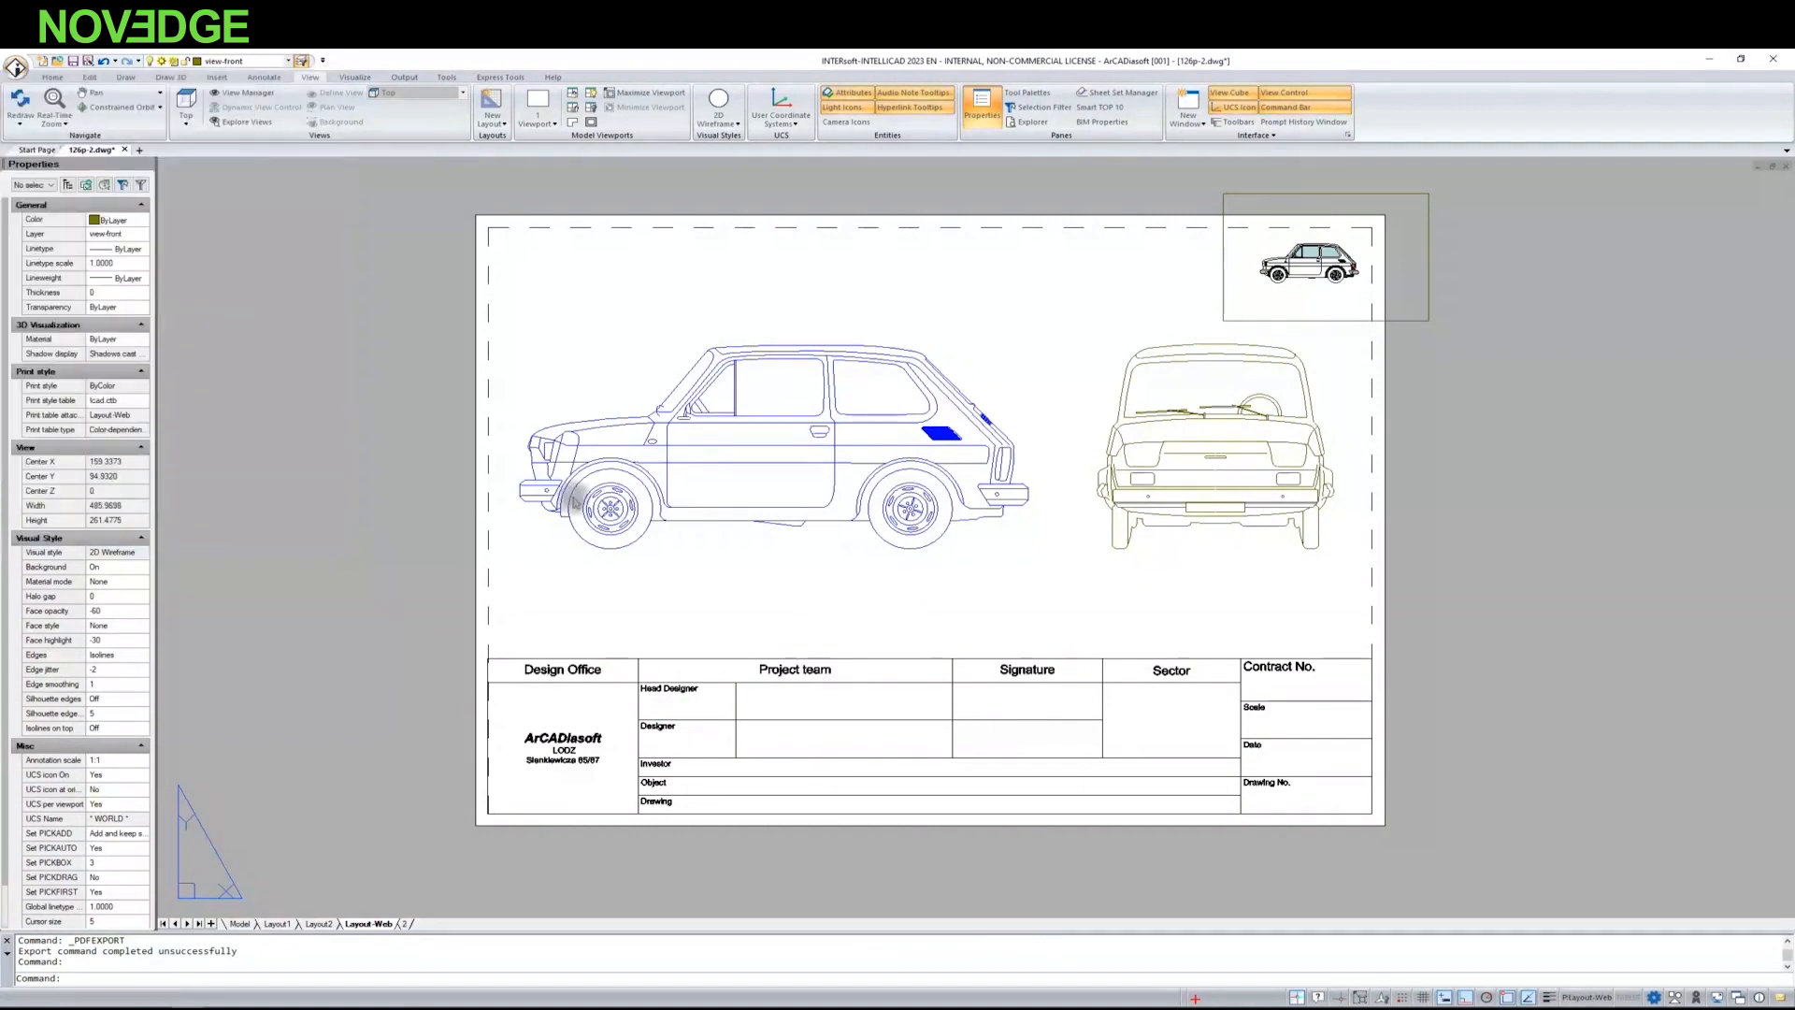
click(984, 651)
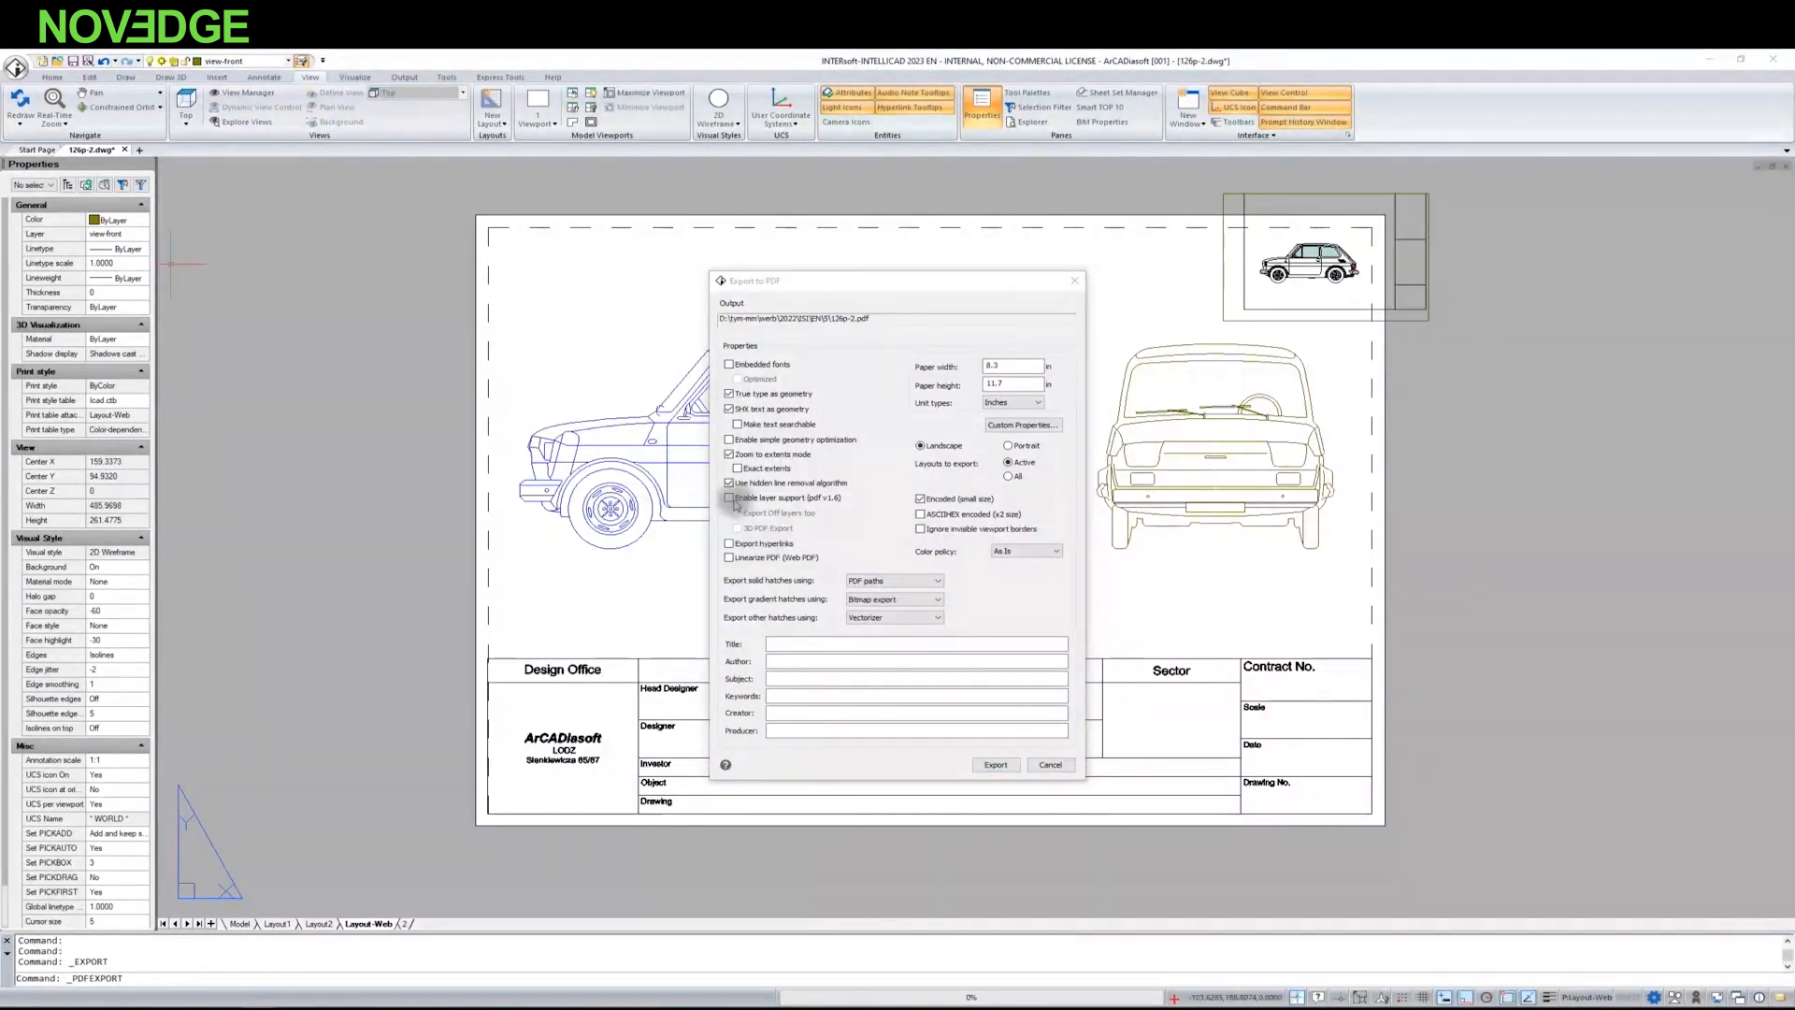
click(729, 497)
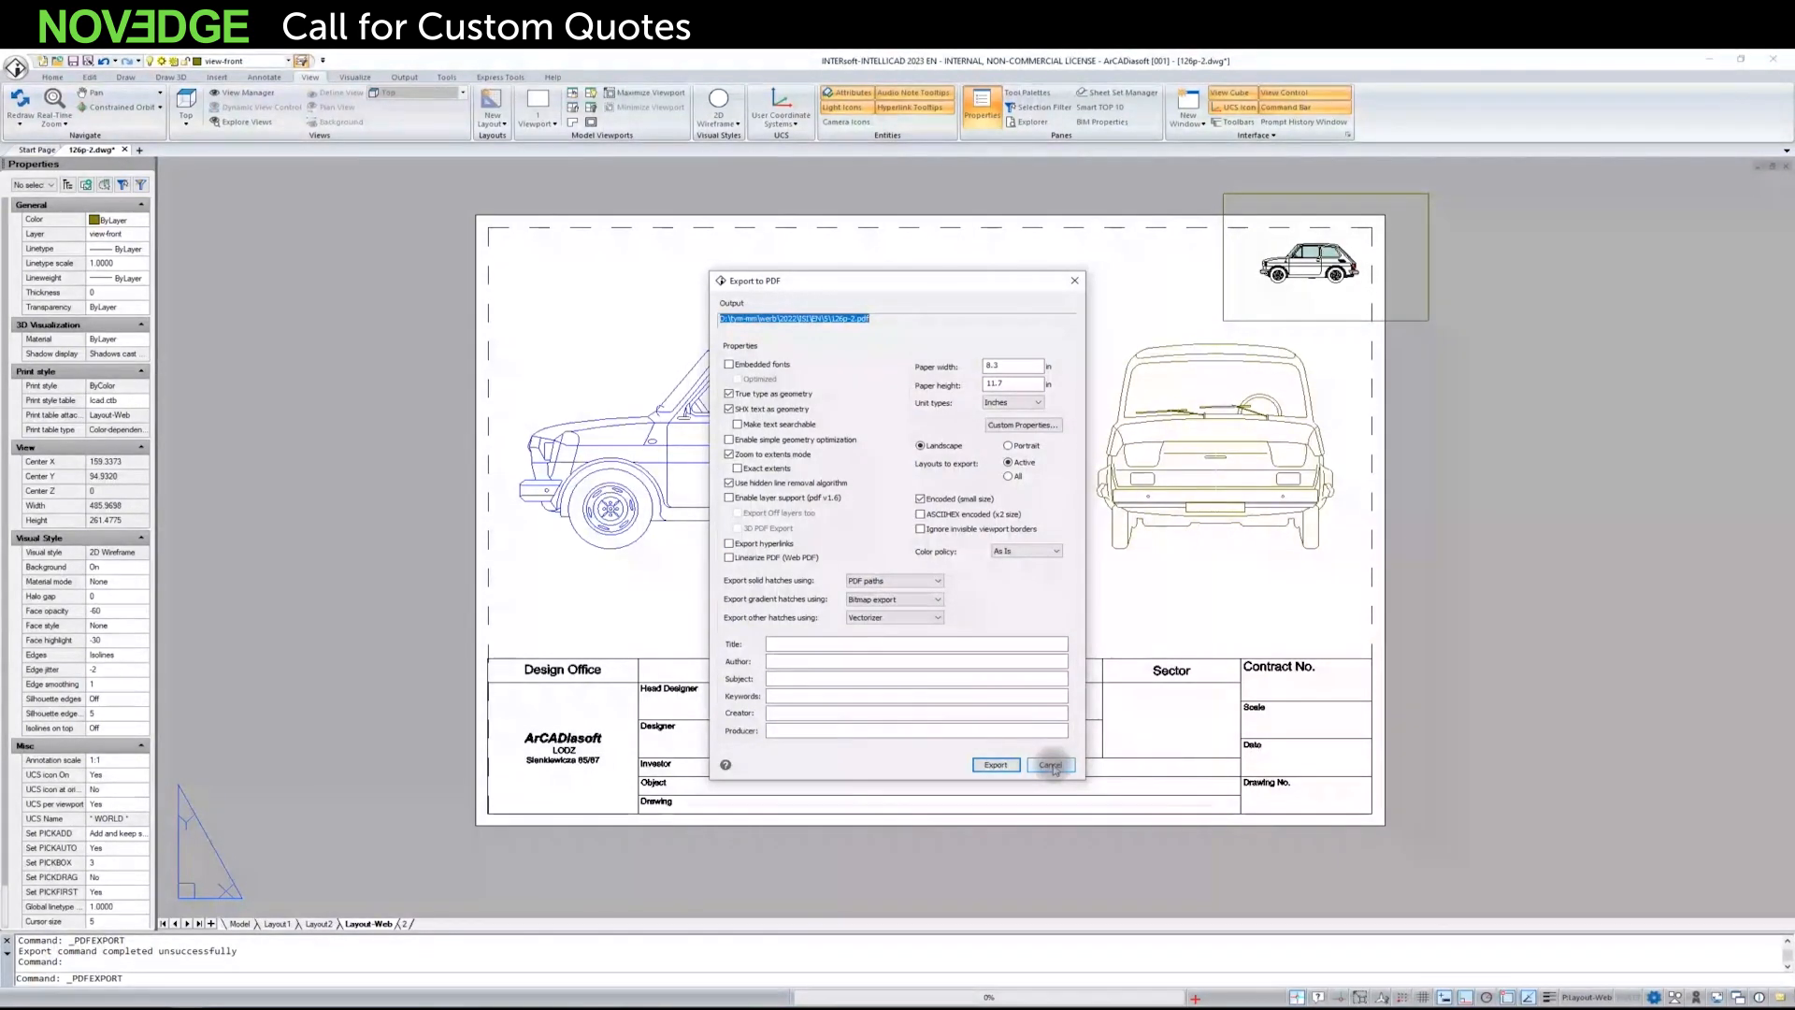
click(1051, 765)
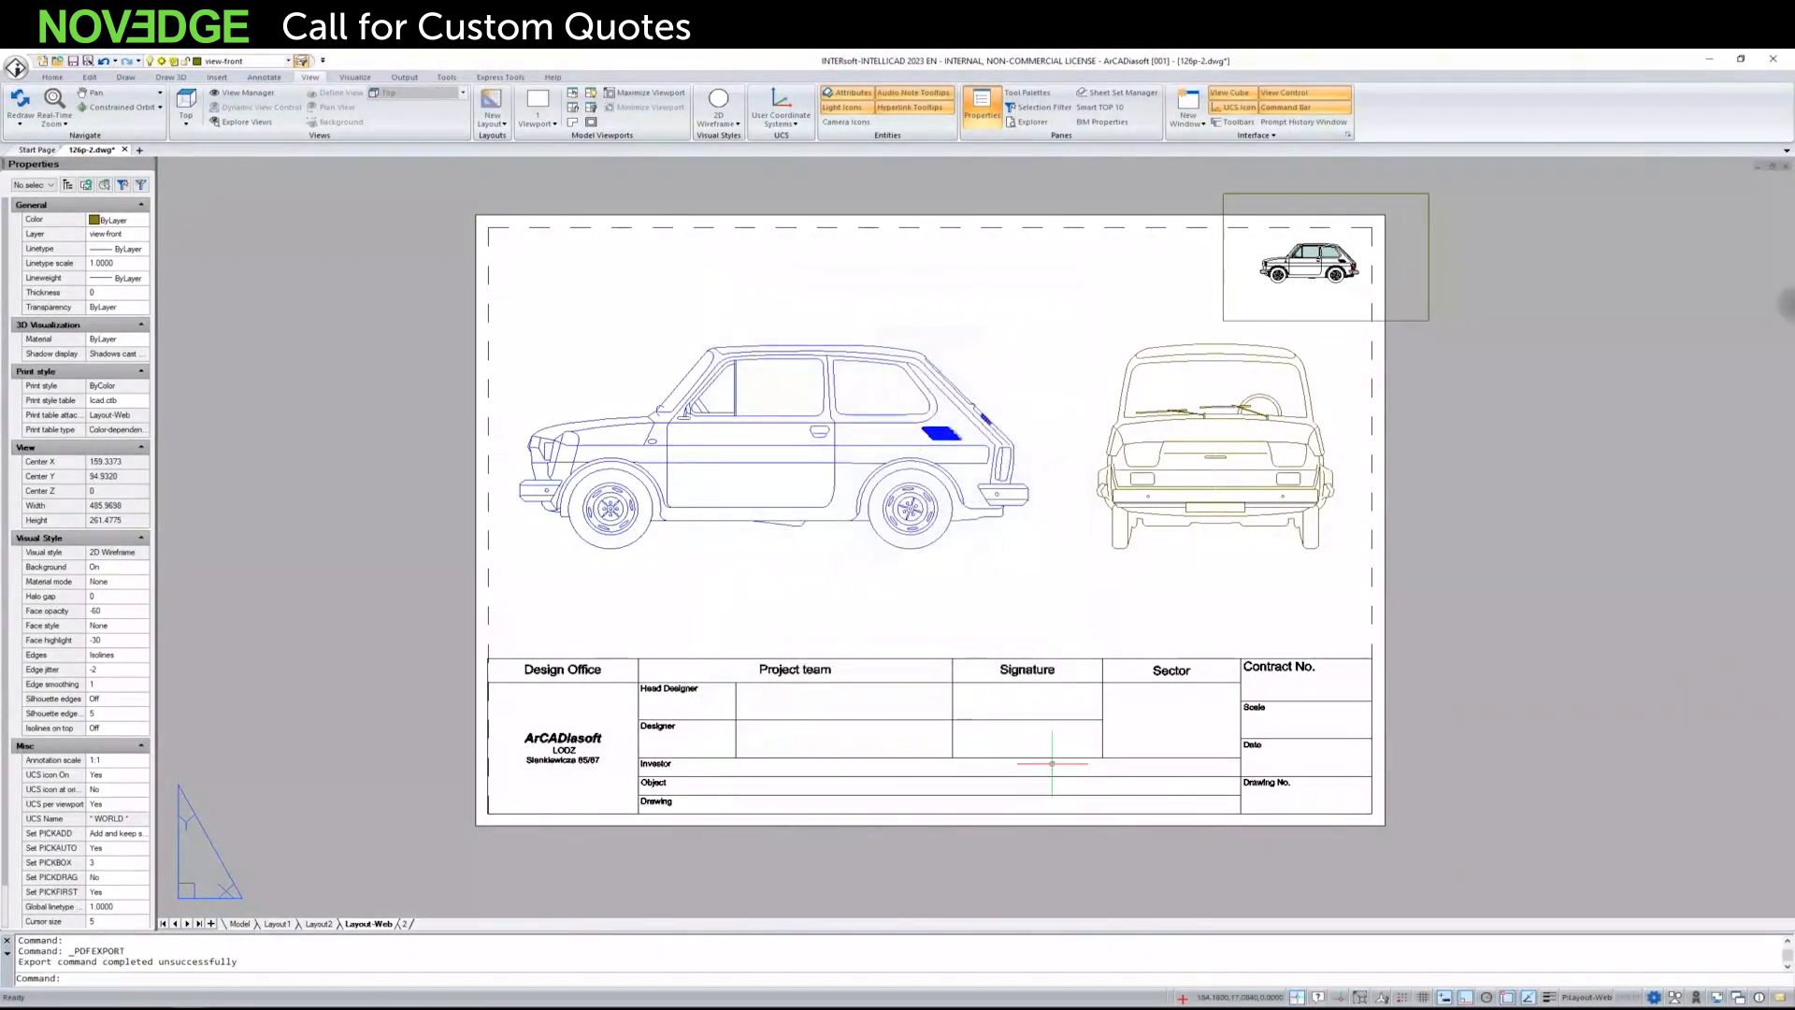